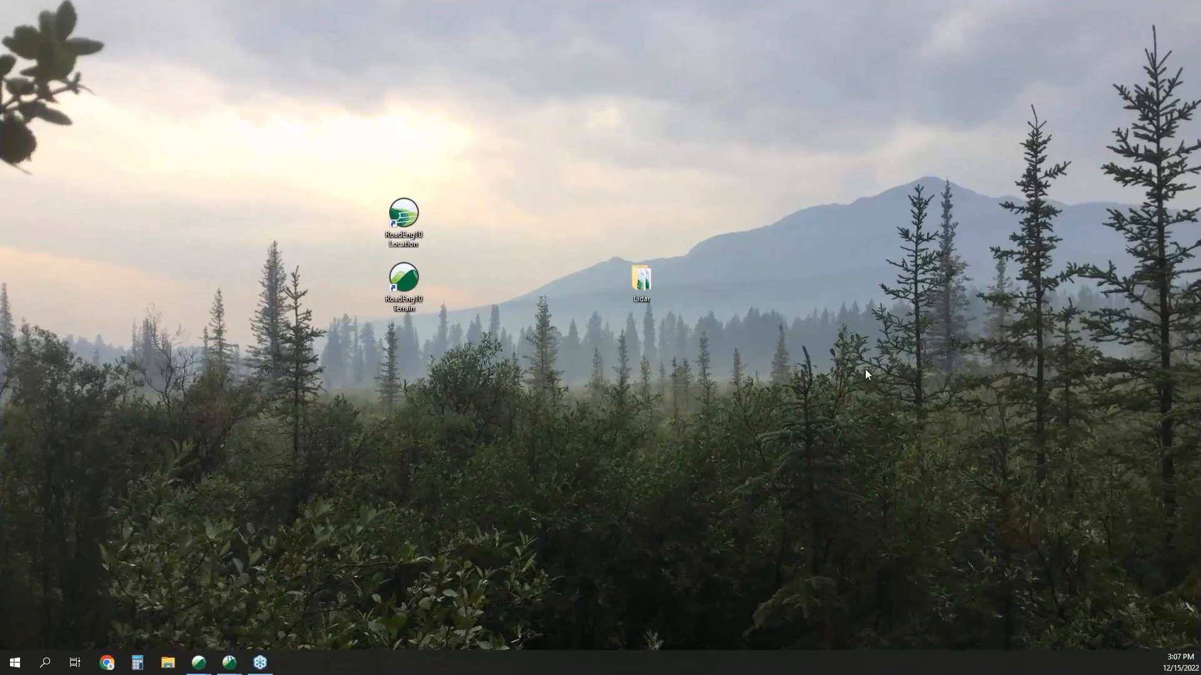
Launch RoadEng10 Terrain, maximize it, and insert POC - POT.shp from the Lidar folder with the default import options.
{"action": "double_click", "coordinate": [407, 279]}
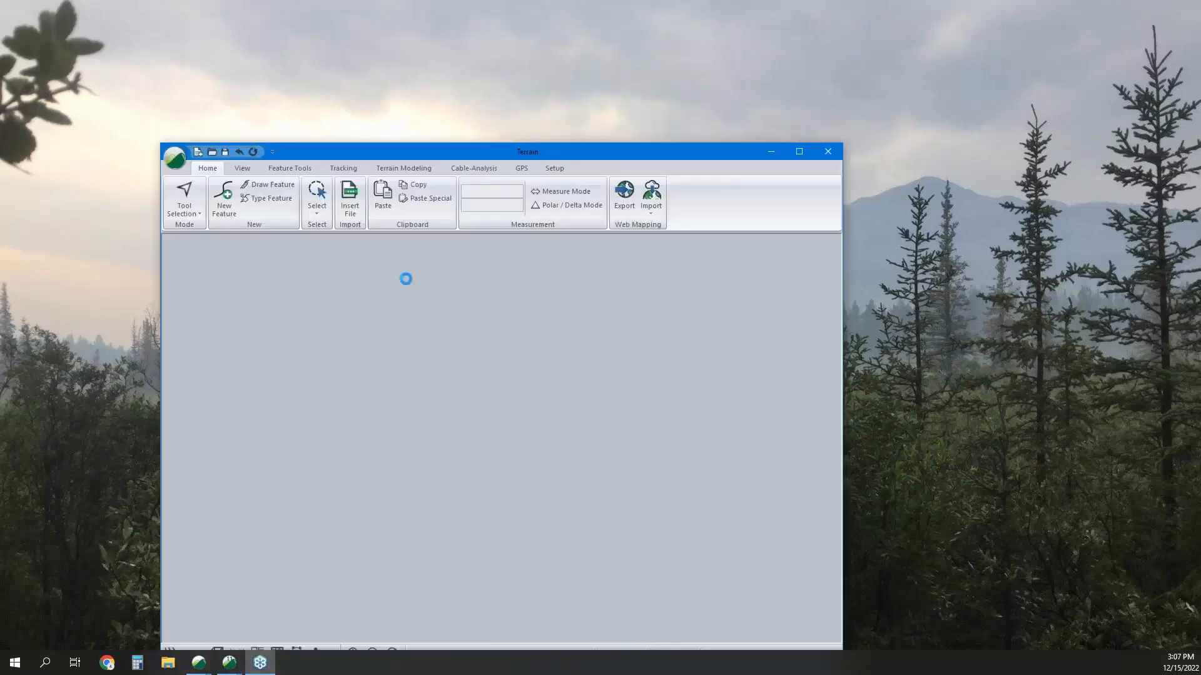
{"action": "left_click", "coordinate": [800, 152]}
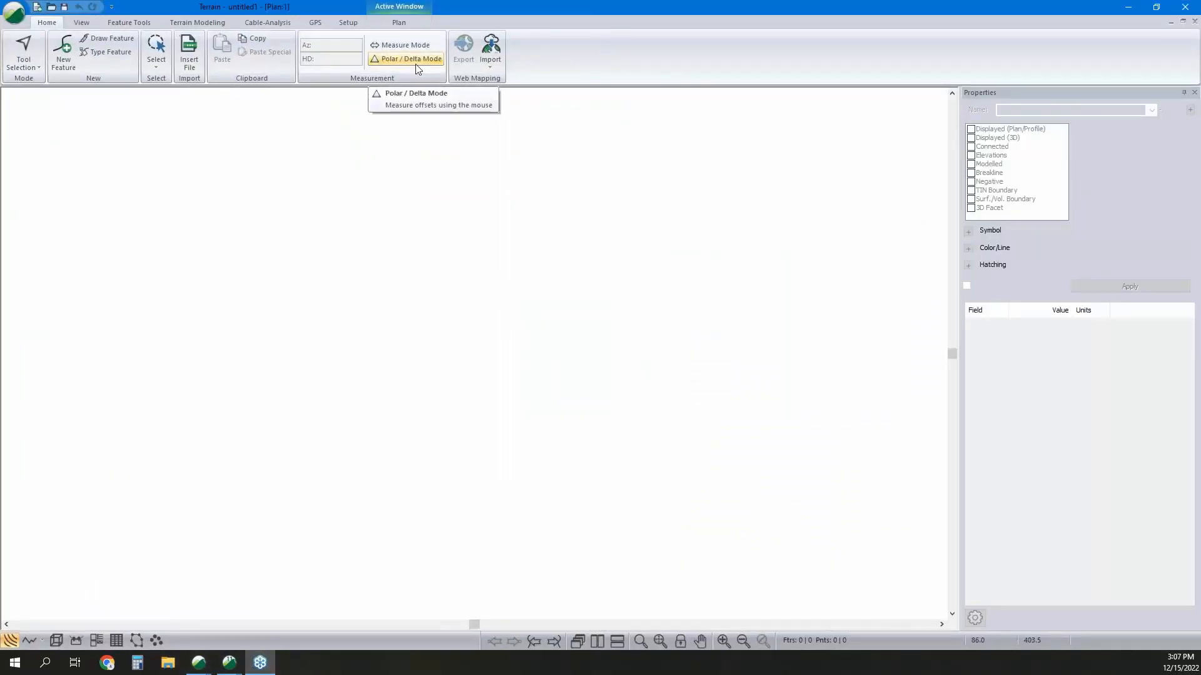
{"action": "left_click", "coordinate": [192, 63]}
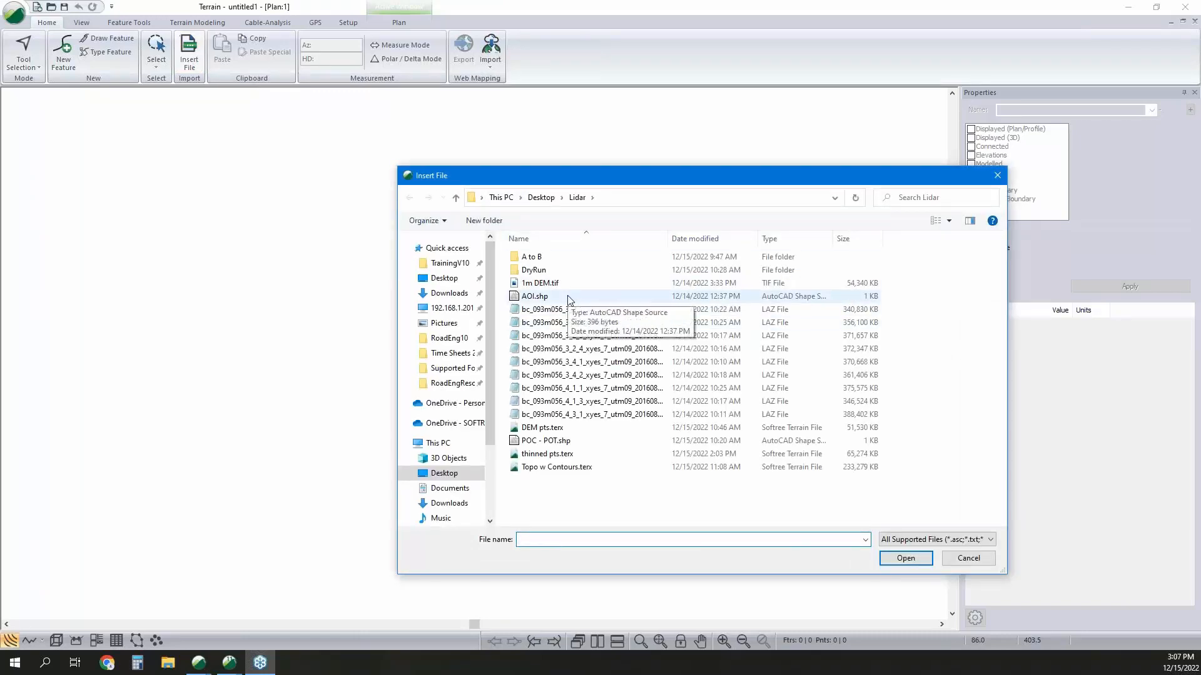
{"action": "left_click", "coordinate": [585, 440]}
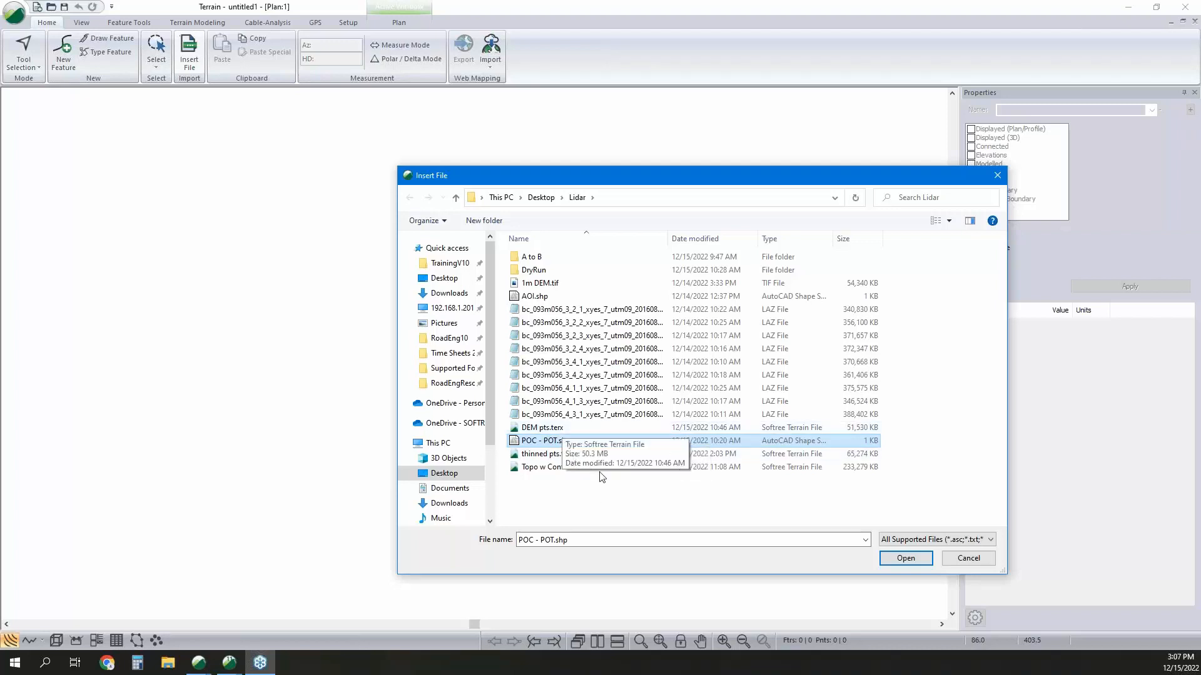
{"action": "left_click", "coordinate": [910, 560]}
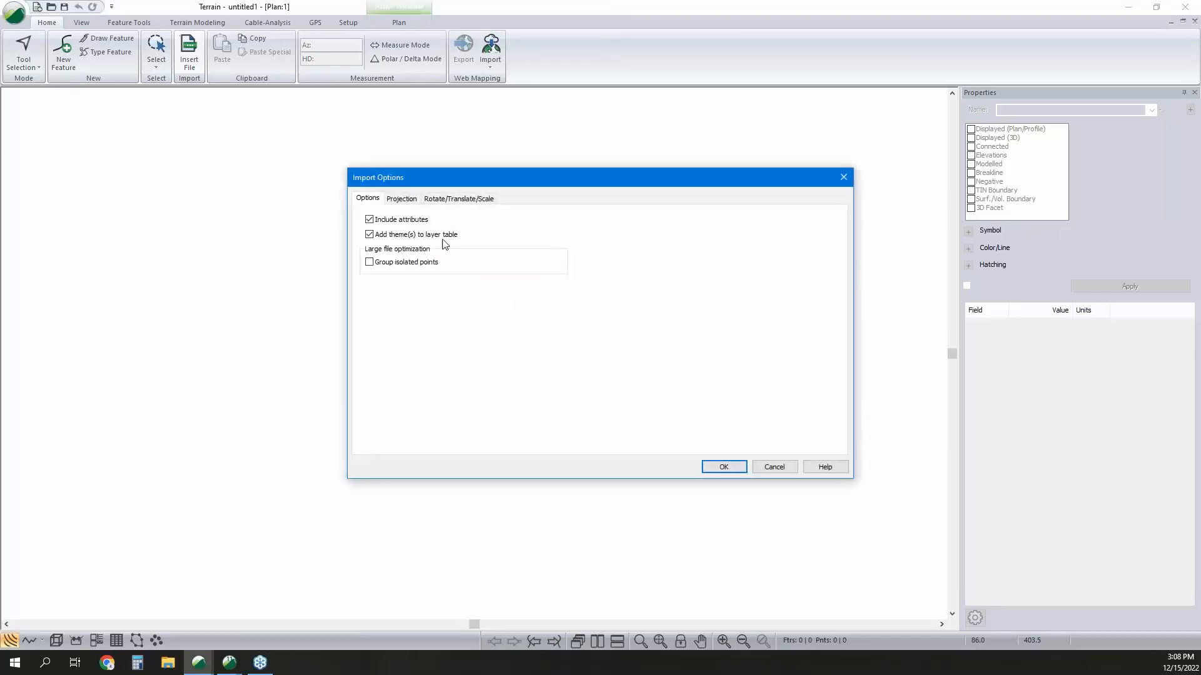
{"action": "left_click", "coordinate": [713, 468]}
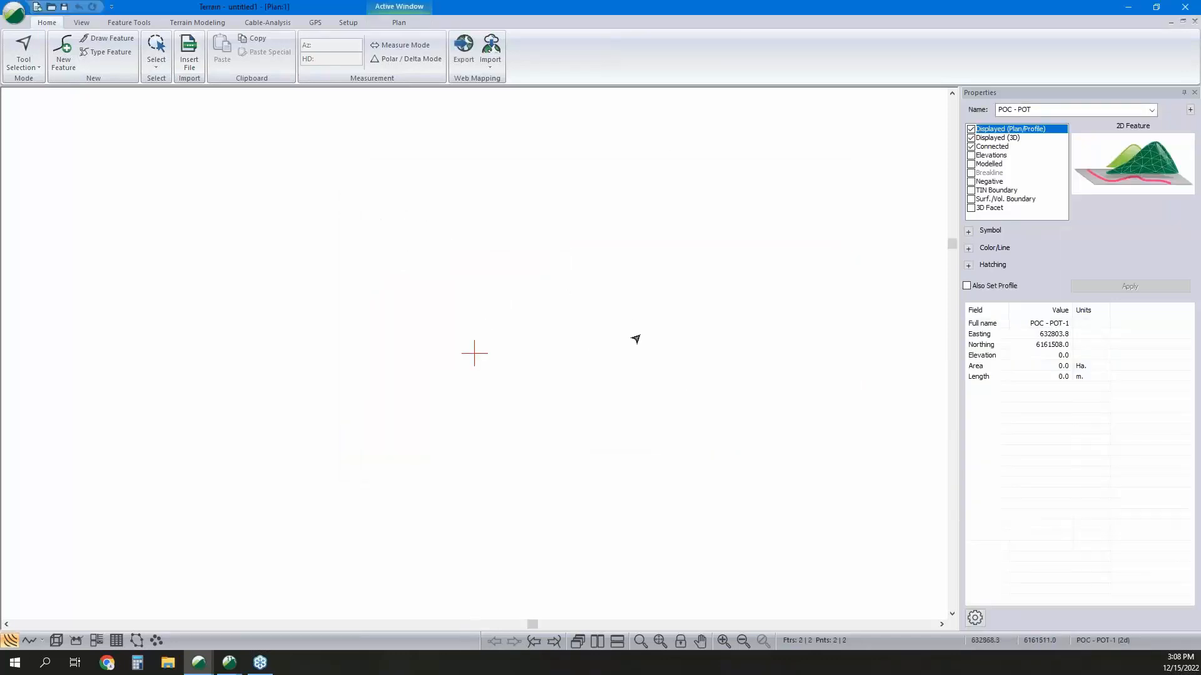
Give the POC - POT points the Circle Filled (Large) symbol and purple color, and show the full drawing extents.
{"action": "left_click", "coordinate": [968, 231]}
{"action": "left_click", "coordinate": [968, 296]}
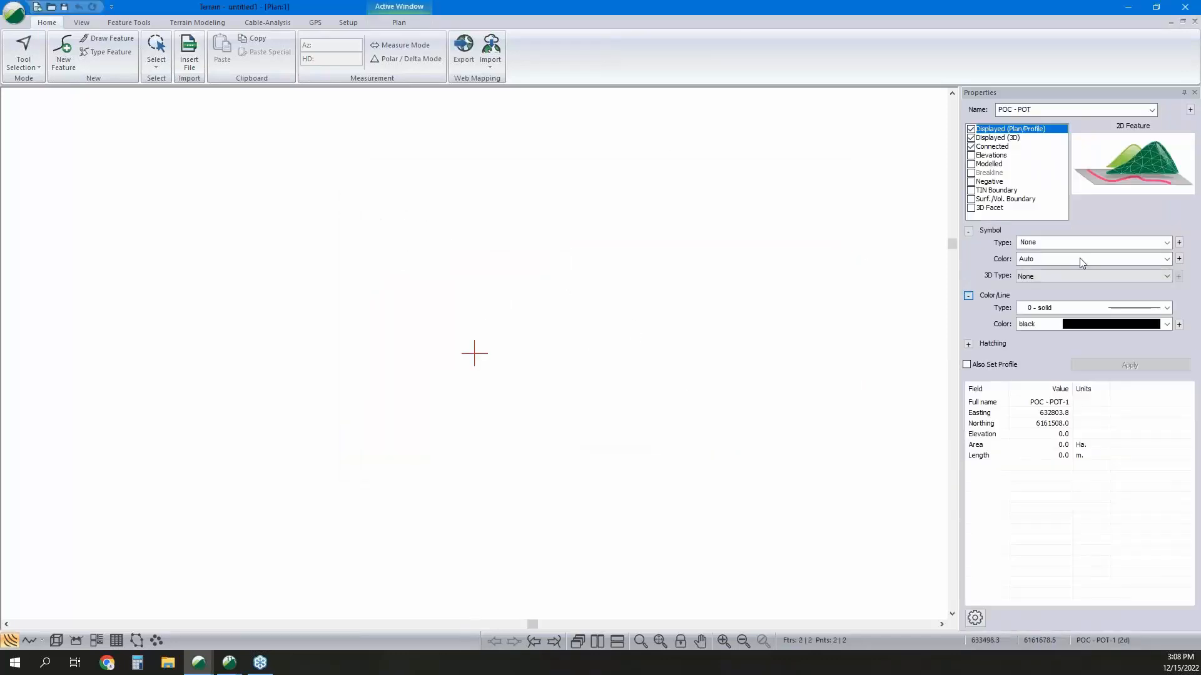
{"action": "left_click", "coordinate": [1097, 247]}
{"action": "left_click", "coordinate": [1091, 404]}
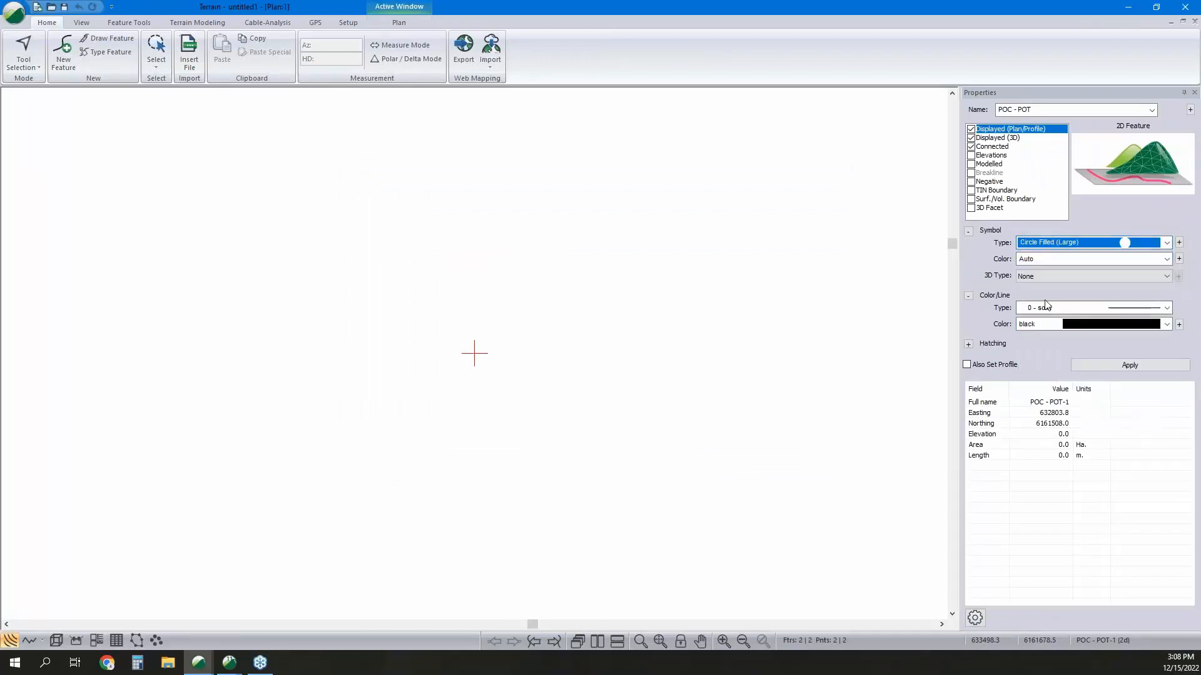
{"action": "left_click", "coordinate": [1045, 324]}
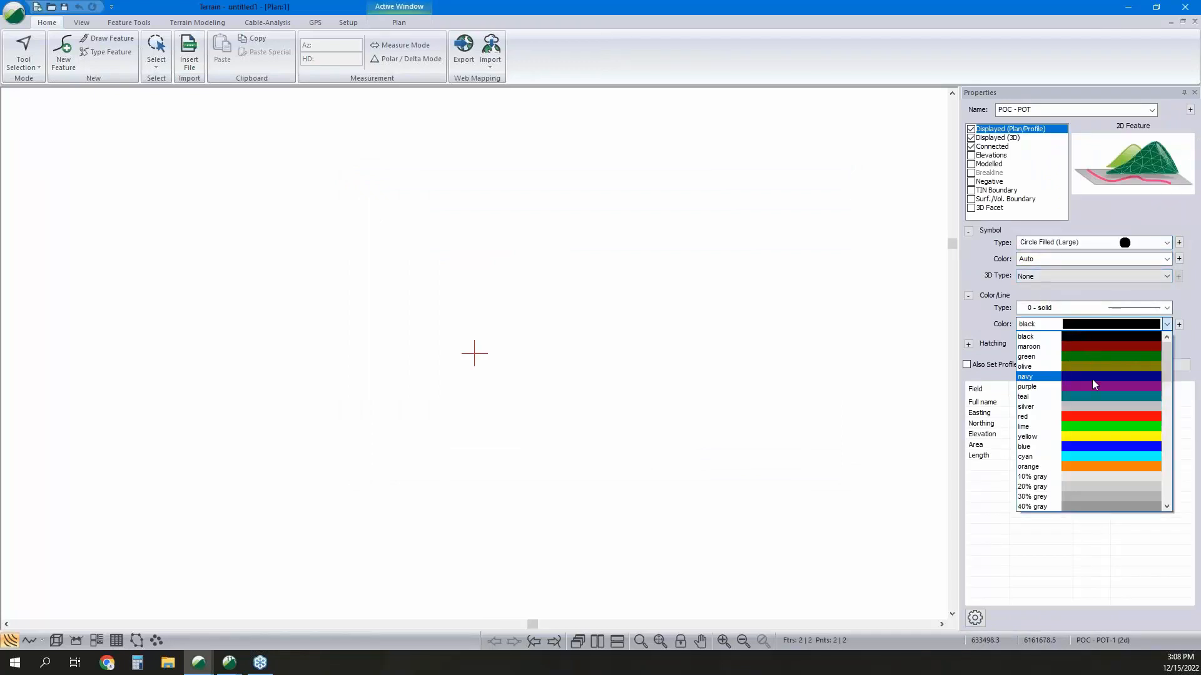
{"action": "left_click", "coordinate": [1092, 379]}
{"action": "left_click", "coordinate": [1123, 365]}
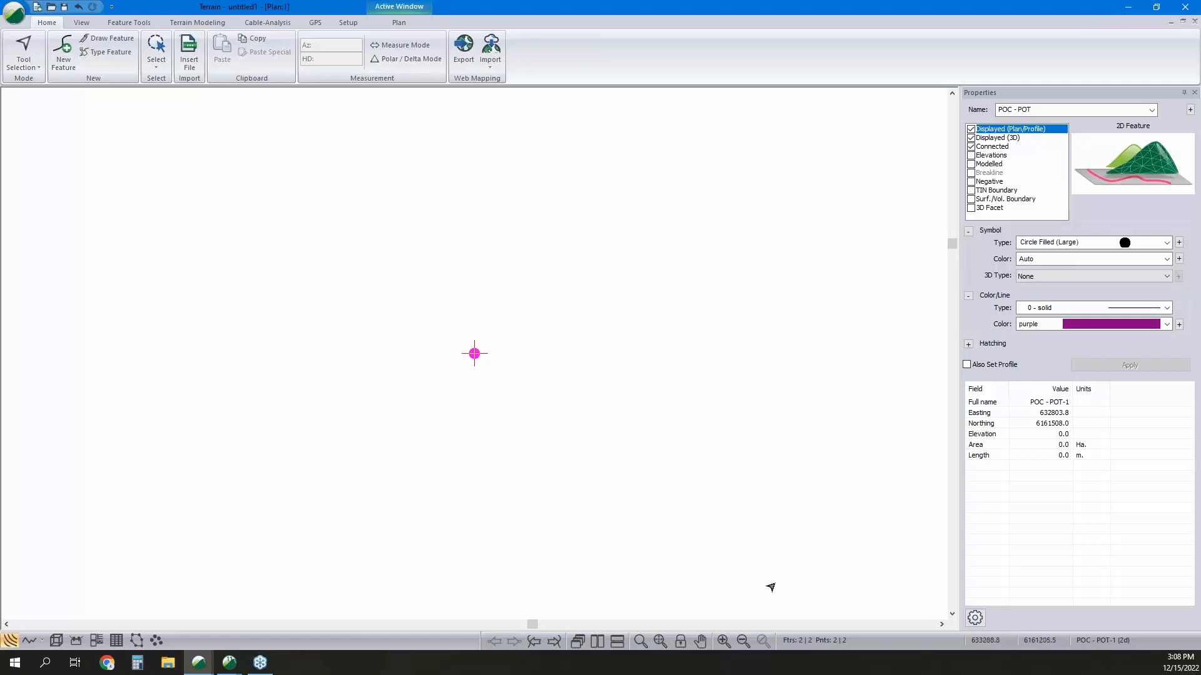
{"action": "left_click", "coordinate": [660, 640]}
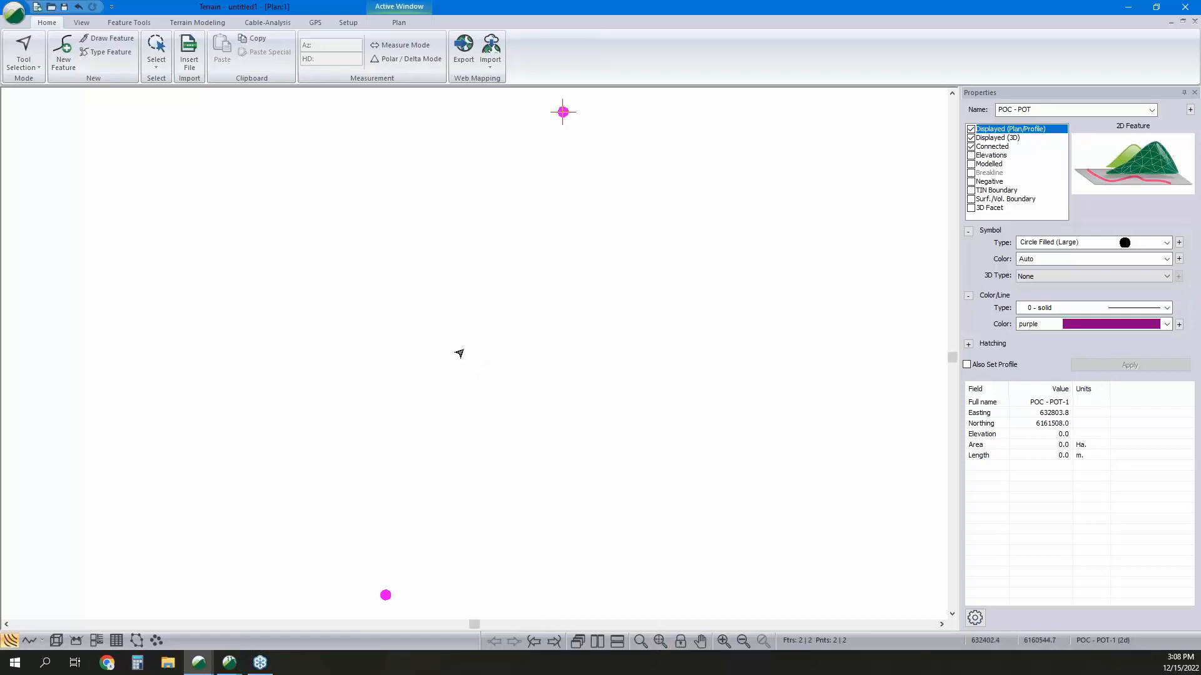
Insert the AOI.shp area boundary from the Lidar folder with the default import options.
{"action": "left_click", "coordinate": [189, 53]}
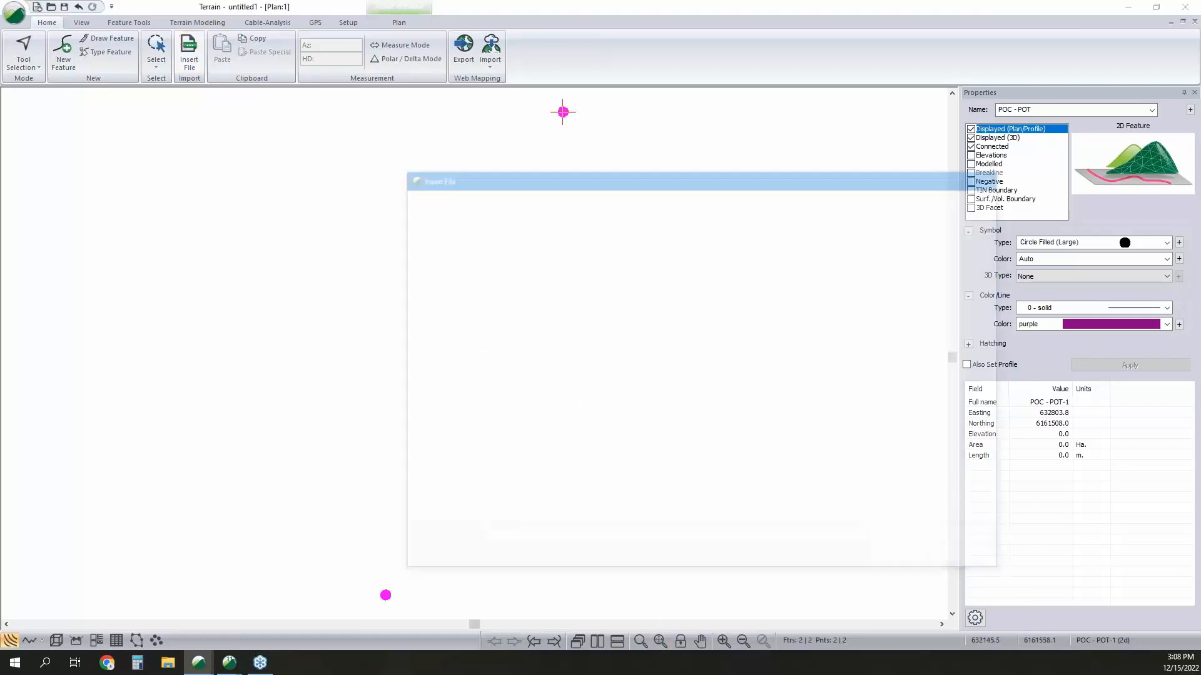
{"action": "left_click", "coordinate": [531, 296]}
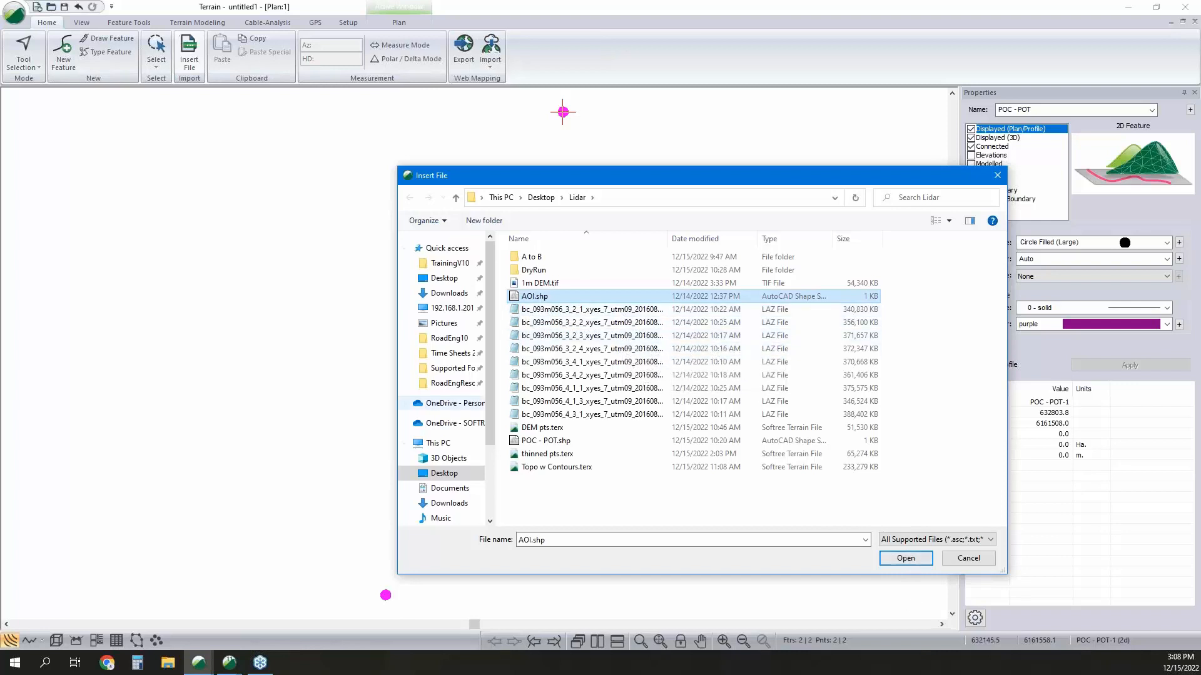
{"action": "left_click", "coordinate": [897, 561]}
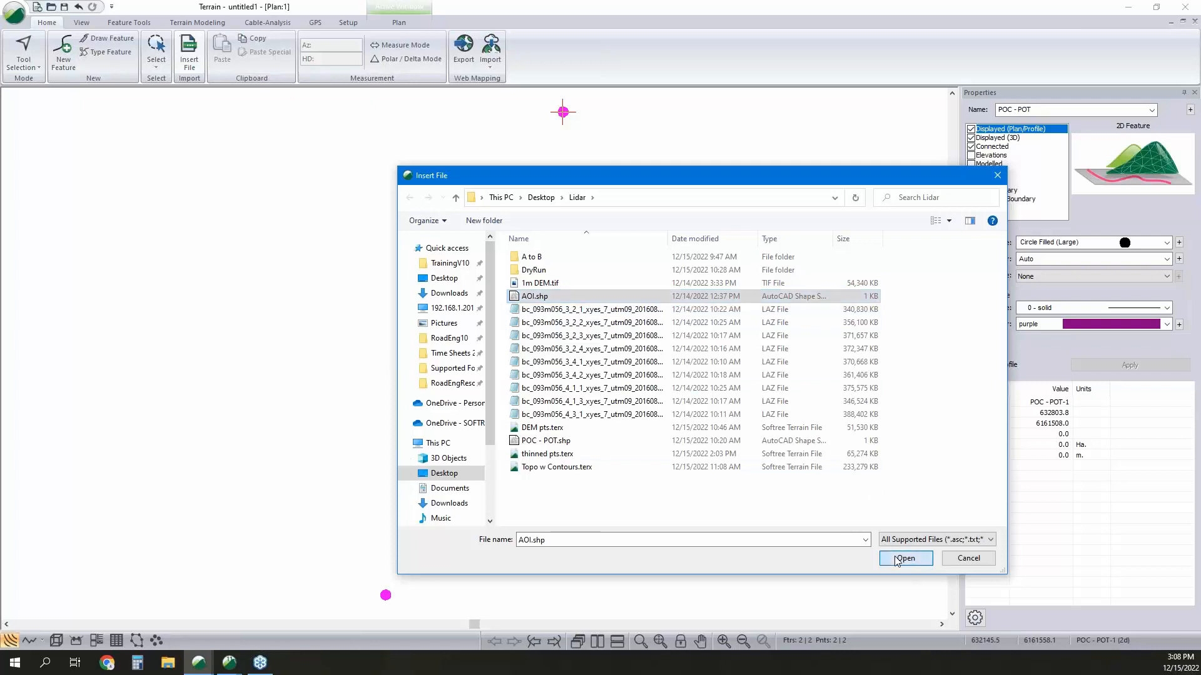
{"action": "left_click", "coordinate": [720, 466]}
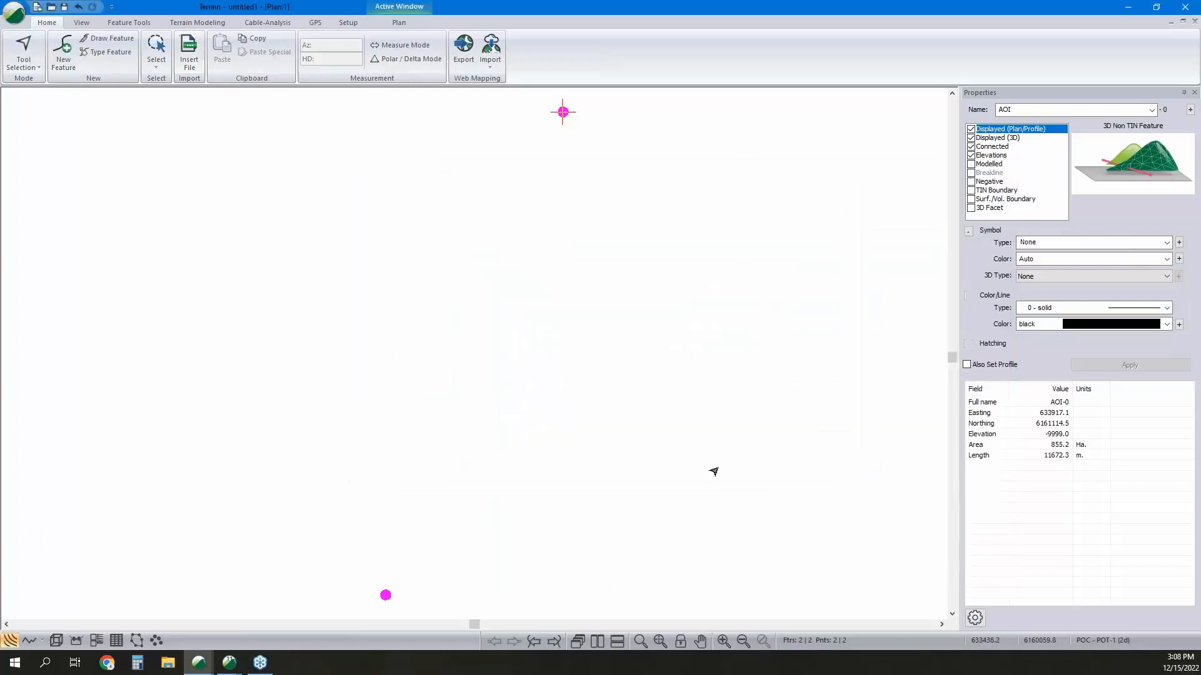
{"action": "scroll", "coordinate": [766, 292], "scroll_direction": "down", "scroll_amount": 4}
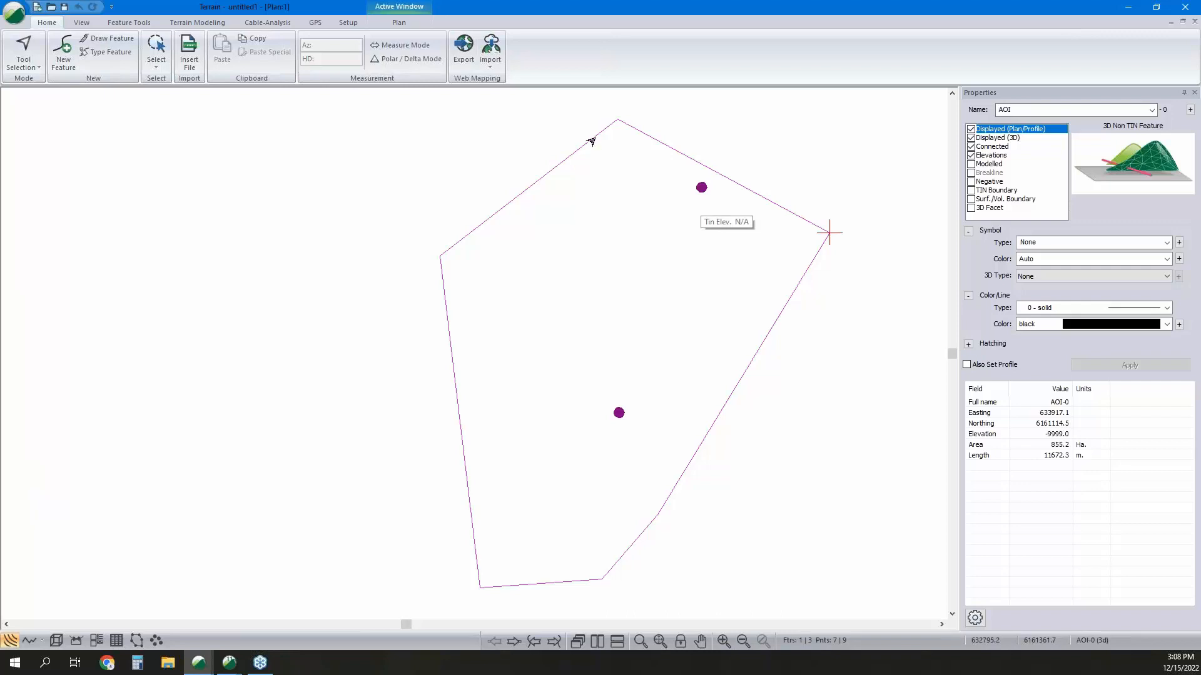
Choose all nine bc_093m056 LAZ files in the Lidar folder for insertion and open their import options.
{"action": "left_click", "coordinate": [194, 52]}
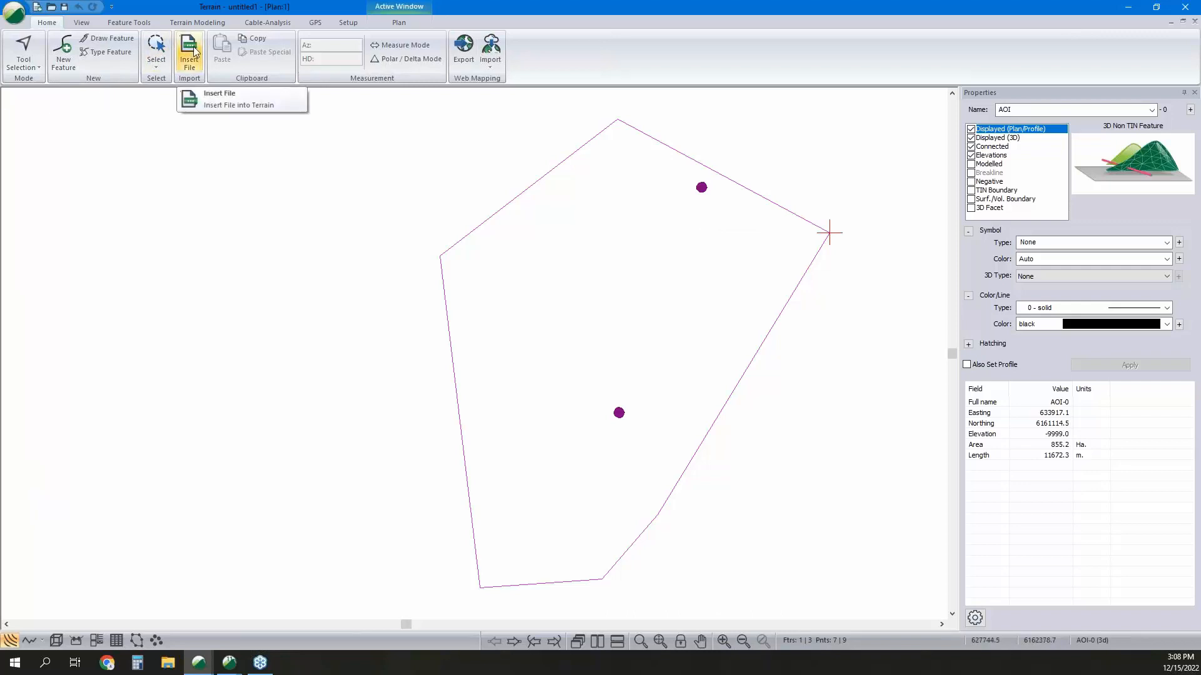
{"action": "left_click", "coordinate": [212, 94]}
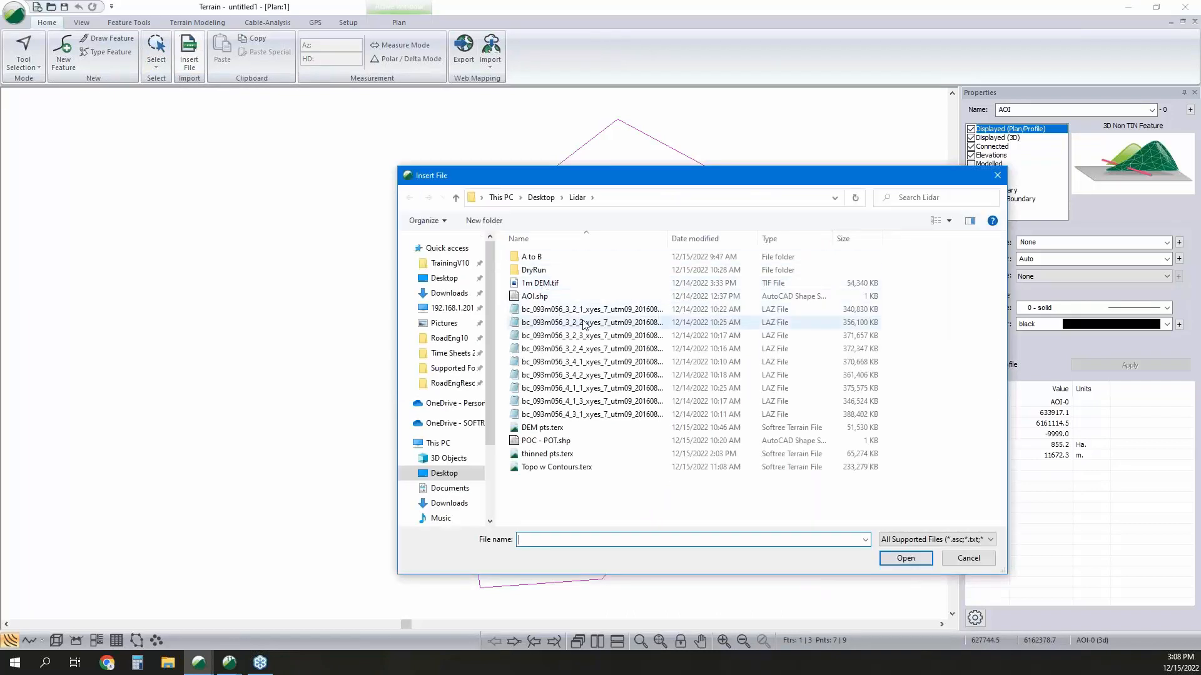
{"action": "left_click", "coordinate": [586, 314]}
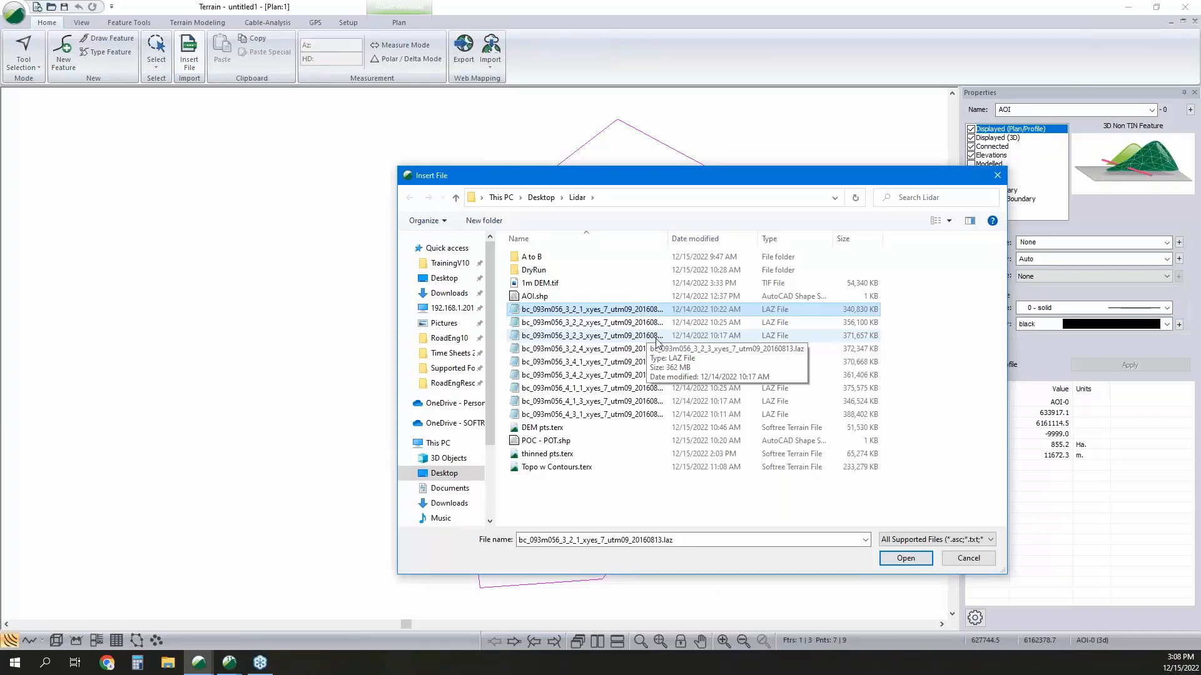
{"action": "left_click", "coordinate": [770, 414], "text": "shift"}
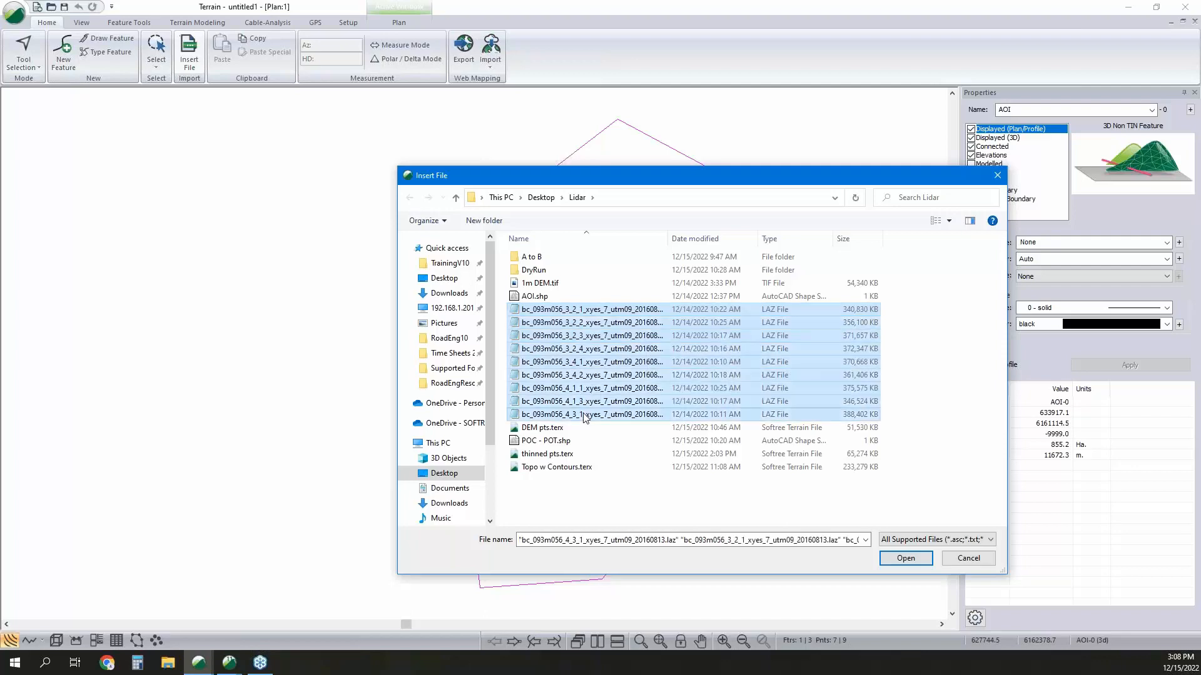
{"action": "left_click_drag", "start_coordinate": [850, 183], "coordinate": [595, 114]}
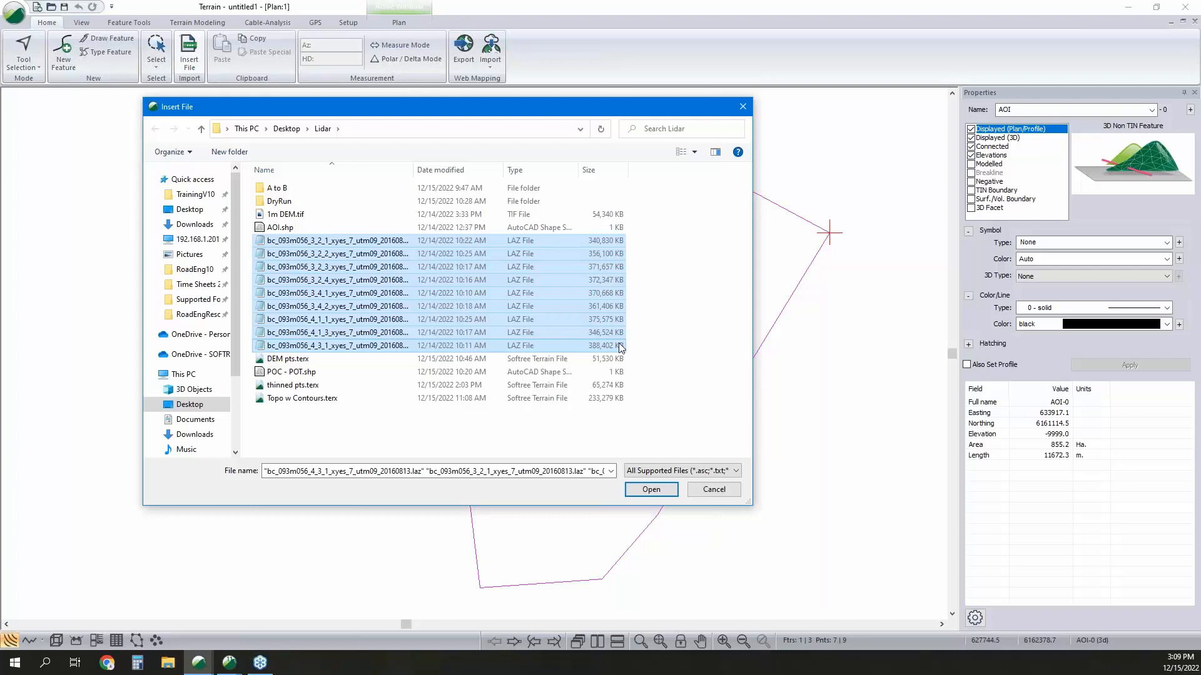
{"action": "left_click", "coordinate": [654, 494]}
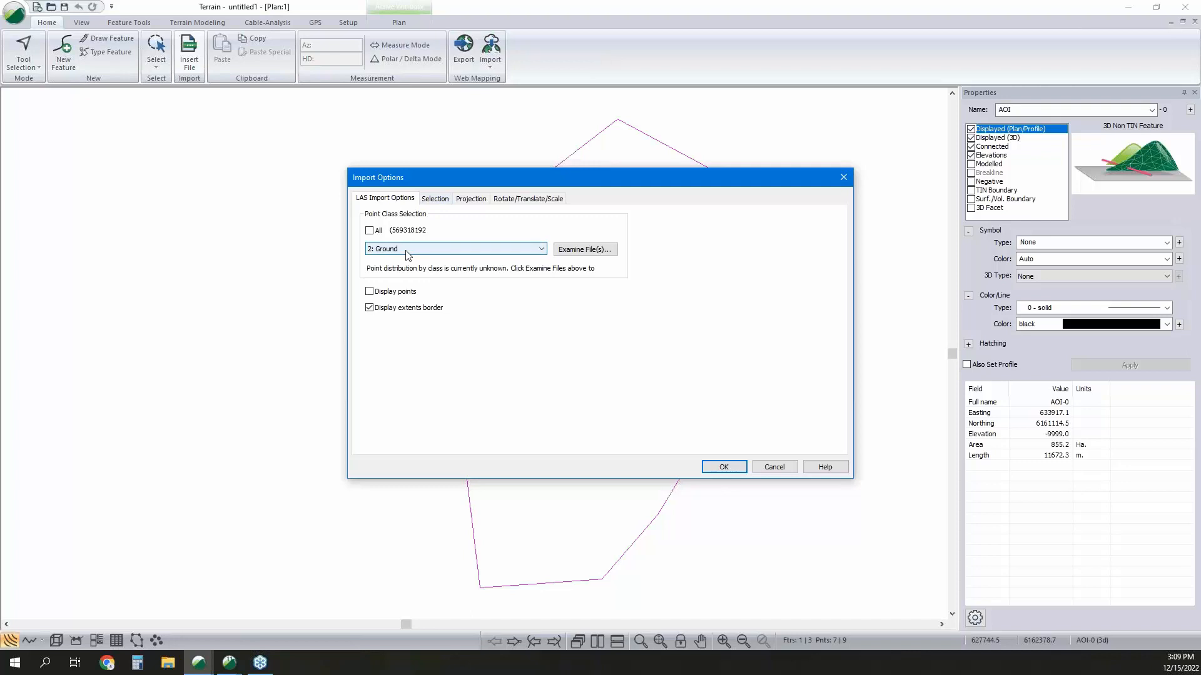
Add a polygon filtering region to the LAZ import, using the AOI-0 feature as its boundary.
{"action": "left_click", "coordinate": [443, 199]}
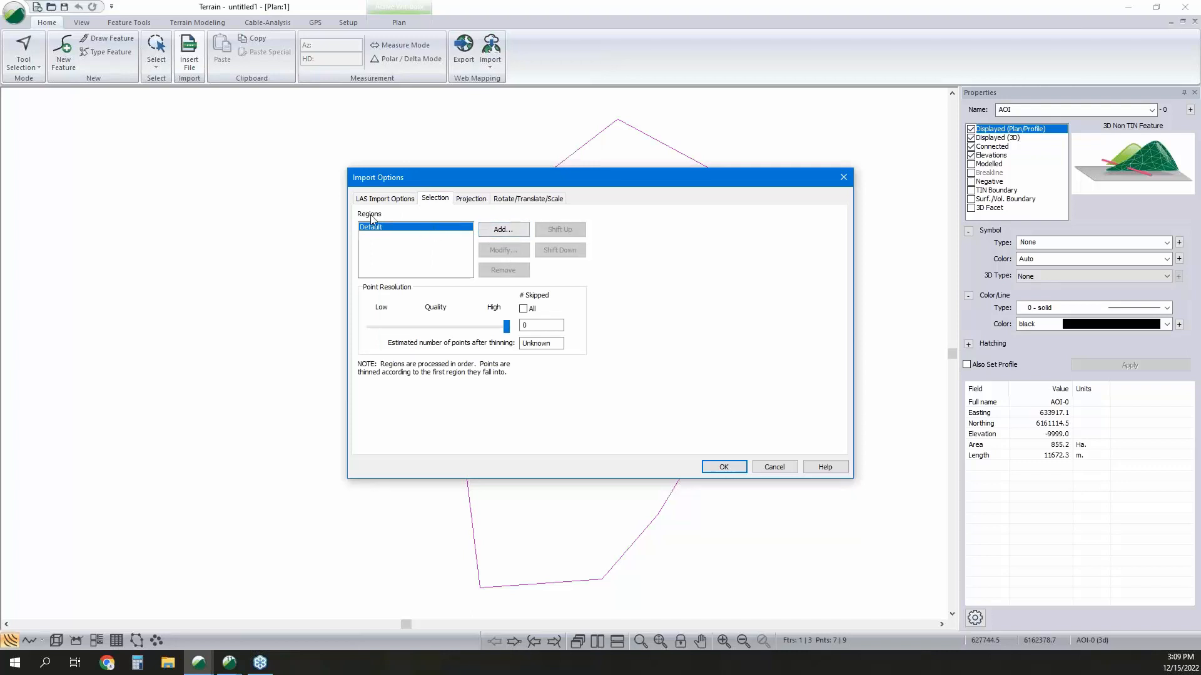
{"action": "left_click", "coordinate": [518, 233]}
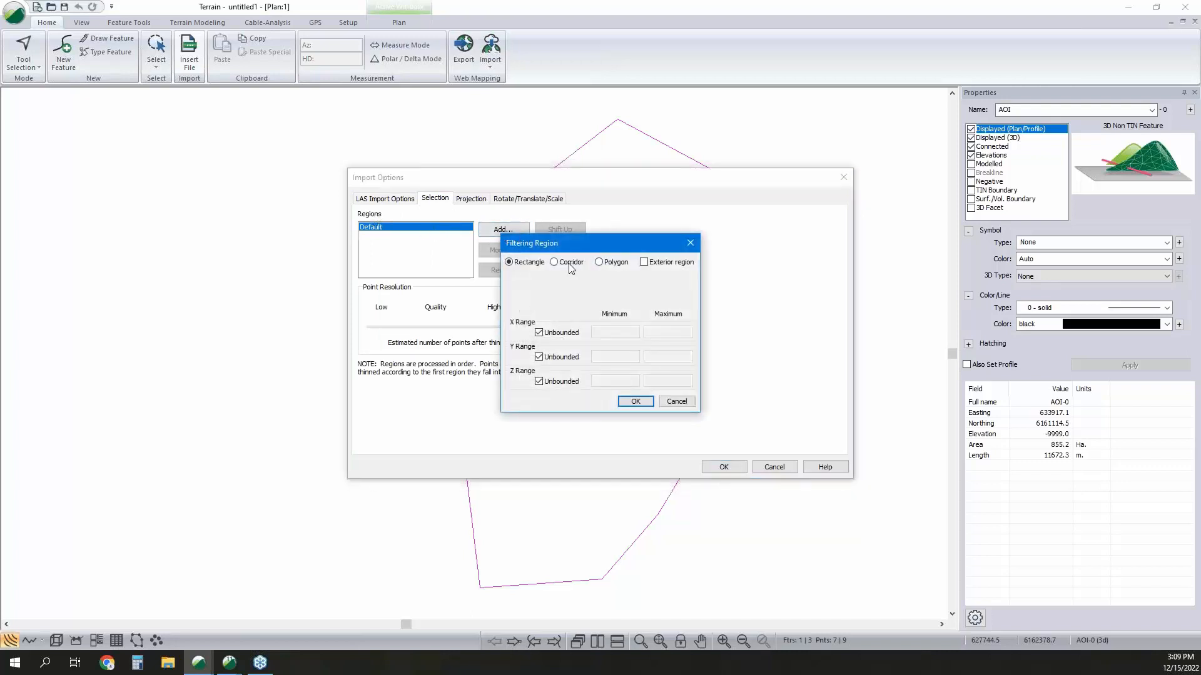
{"action": "left_click", "coordinate": [599, 263]}
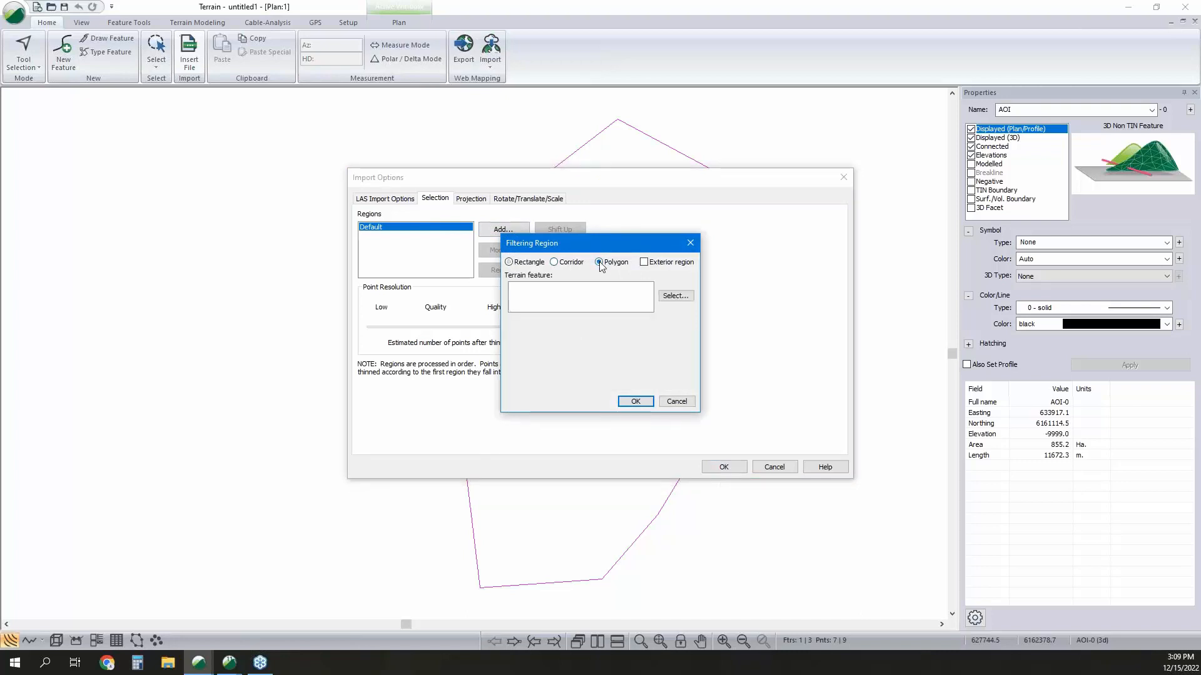
{"action": "left_click", "coordinate": [676, 296]}
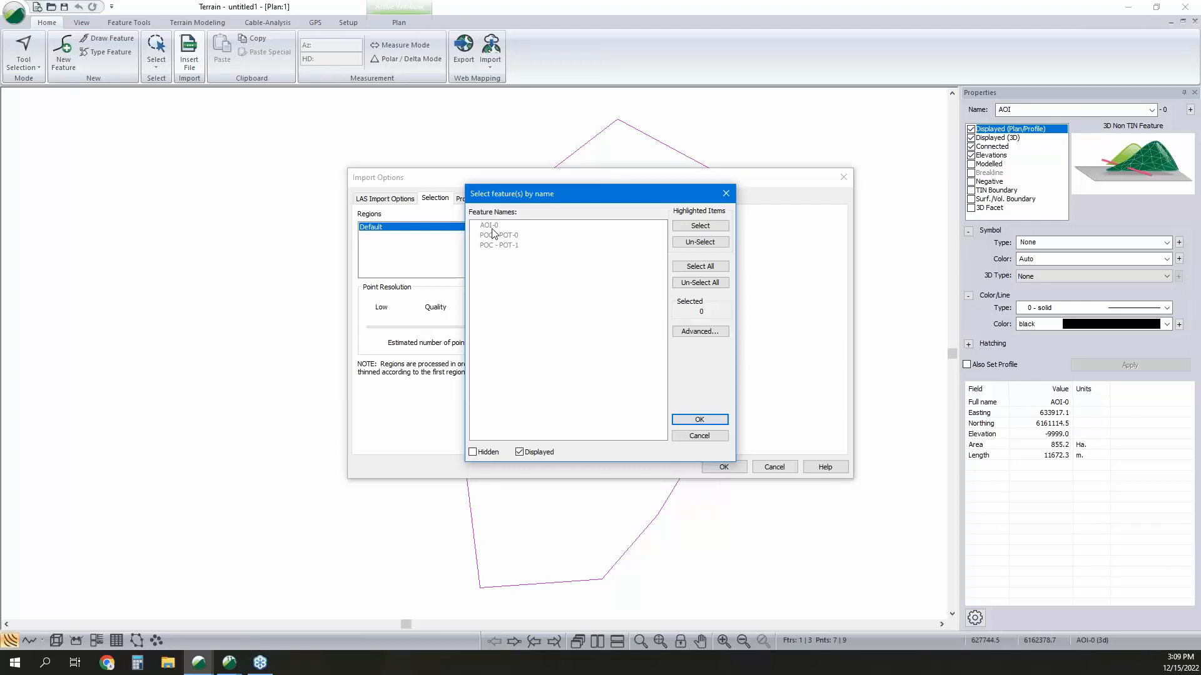
{"action": "double_click", "coordinate": [490, 225]}
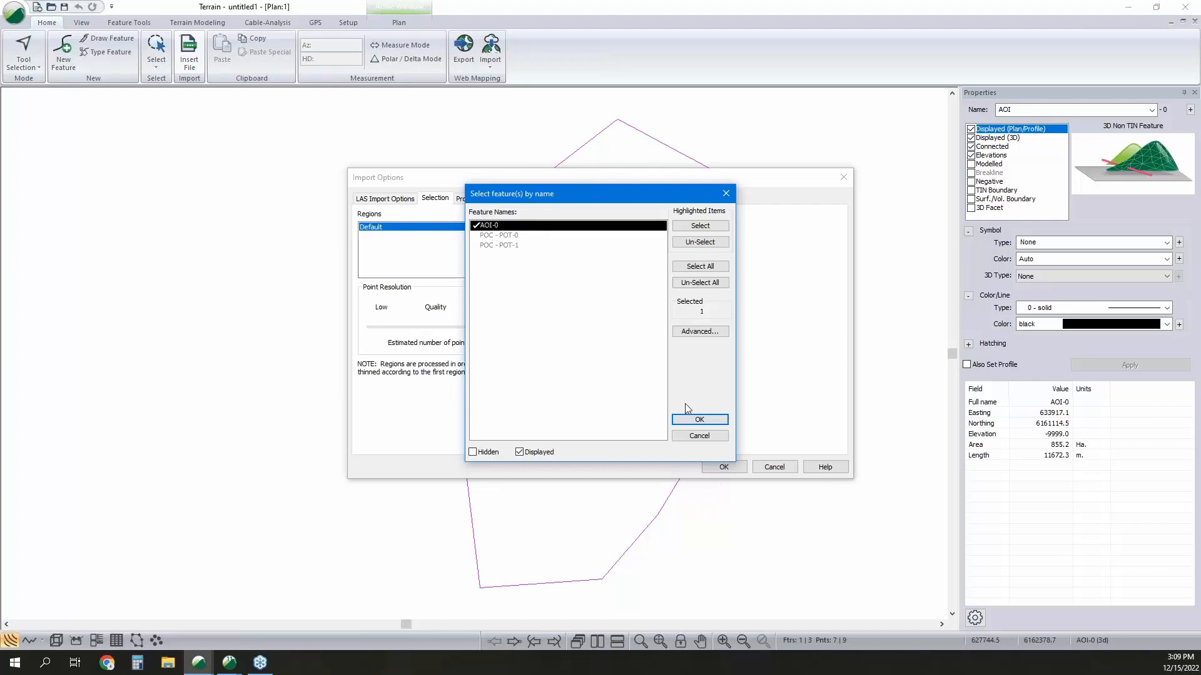
{"action": "left_click", "coordinate": [693, 419]}
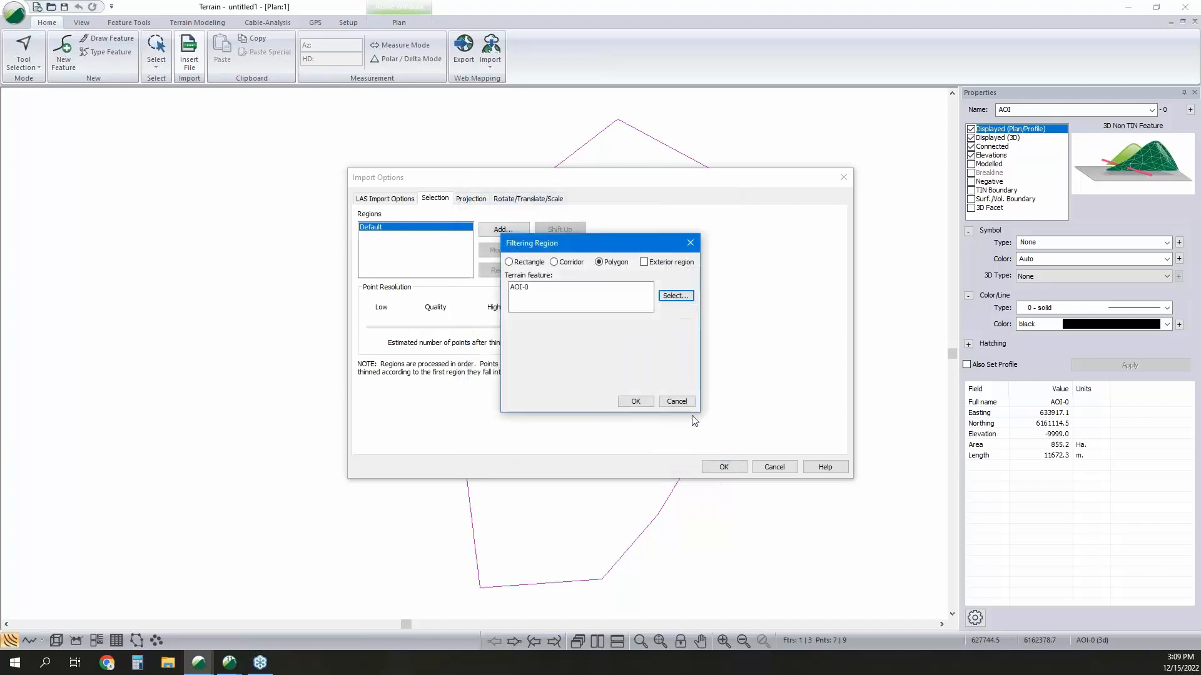
{"action": "left_click", "coordinate": [635, 401]}
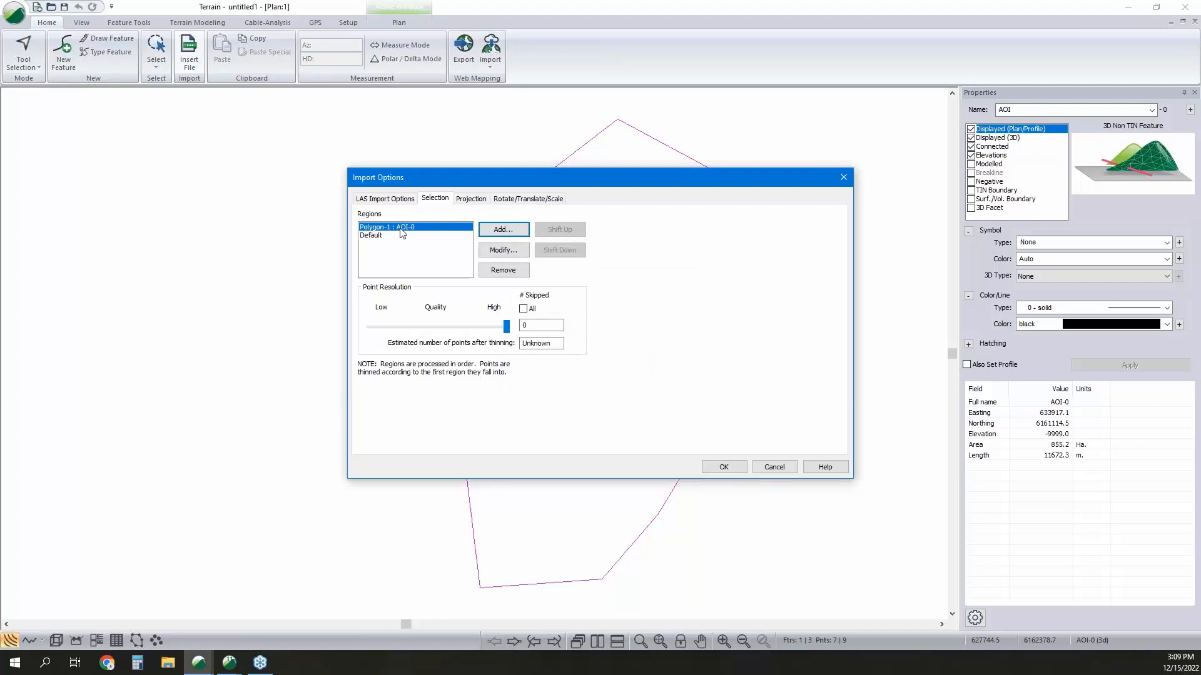
Set the Default region to skip all points outside the AOI polygon, and cancel the LAZ import.
{"action": "double_click", "coordinate": [532, 325]}
{"action": "left_click", "coordinate": [389, 236]}
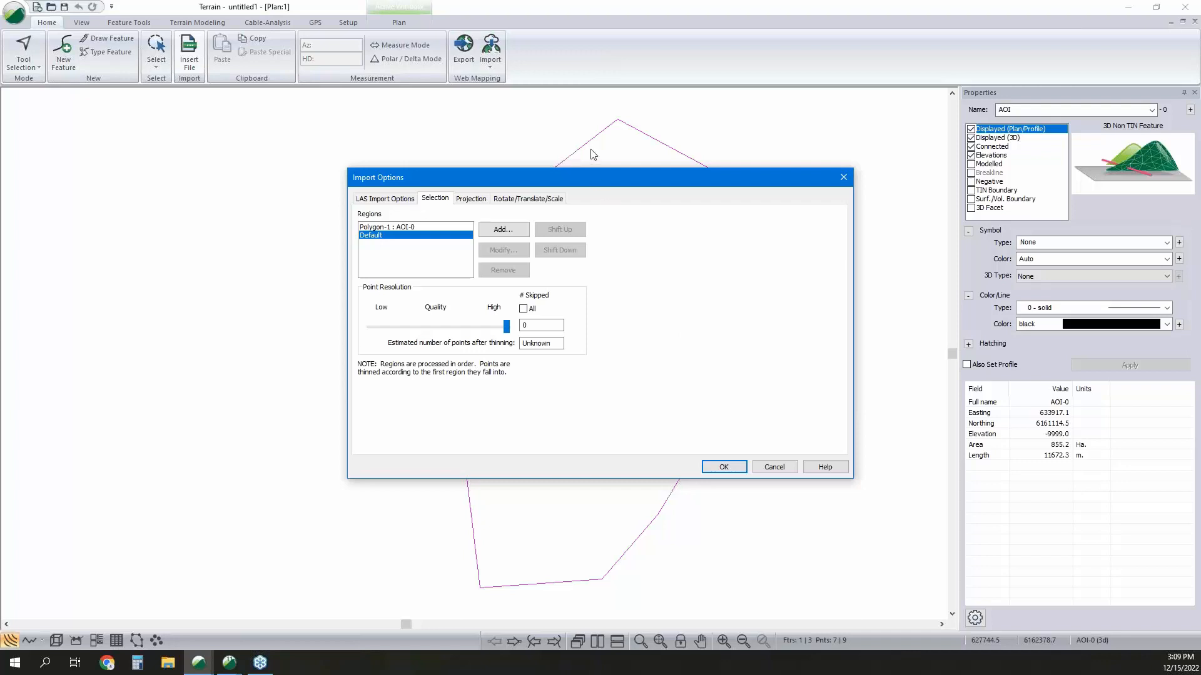
{"action": "left_click", "coordinate": [523, 310]}
{"action": "left_click_drag", "start_coordinate": [611, 171], "coordinate": [477, 135]}
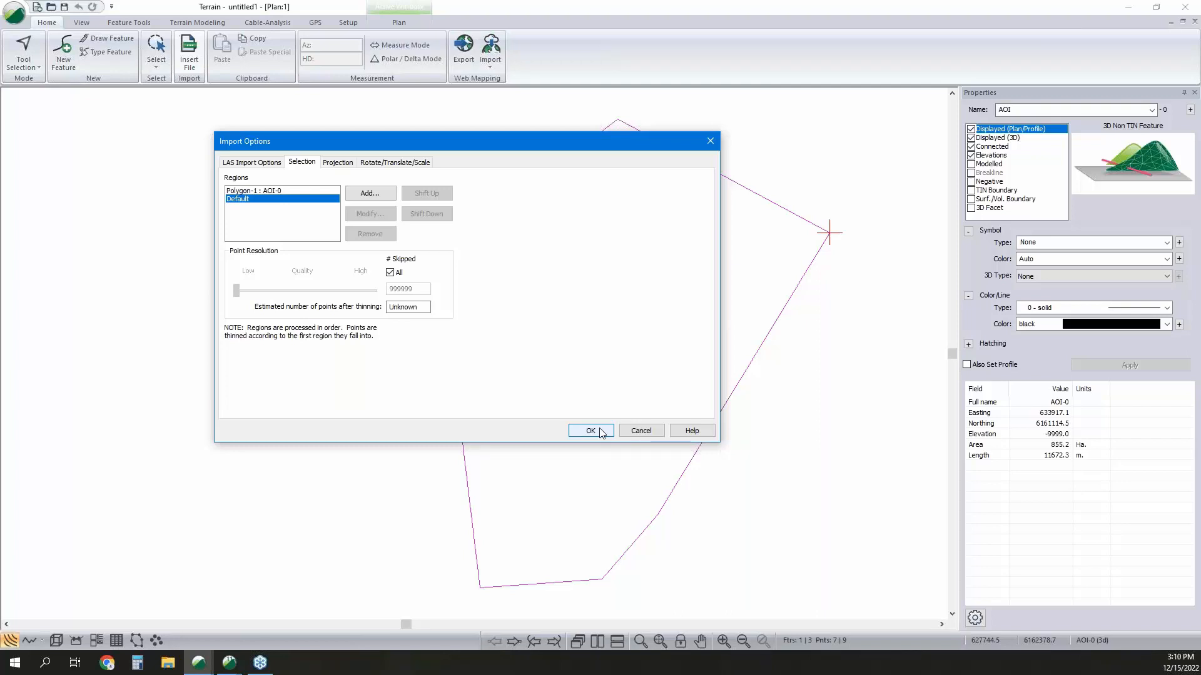
{"action": "left_click", "coordinate": [639, 431]}
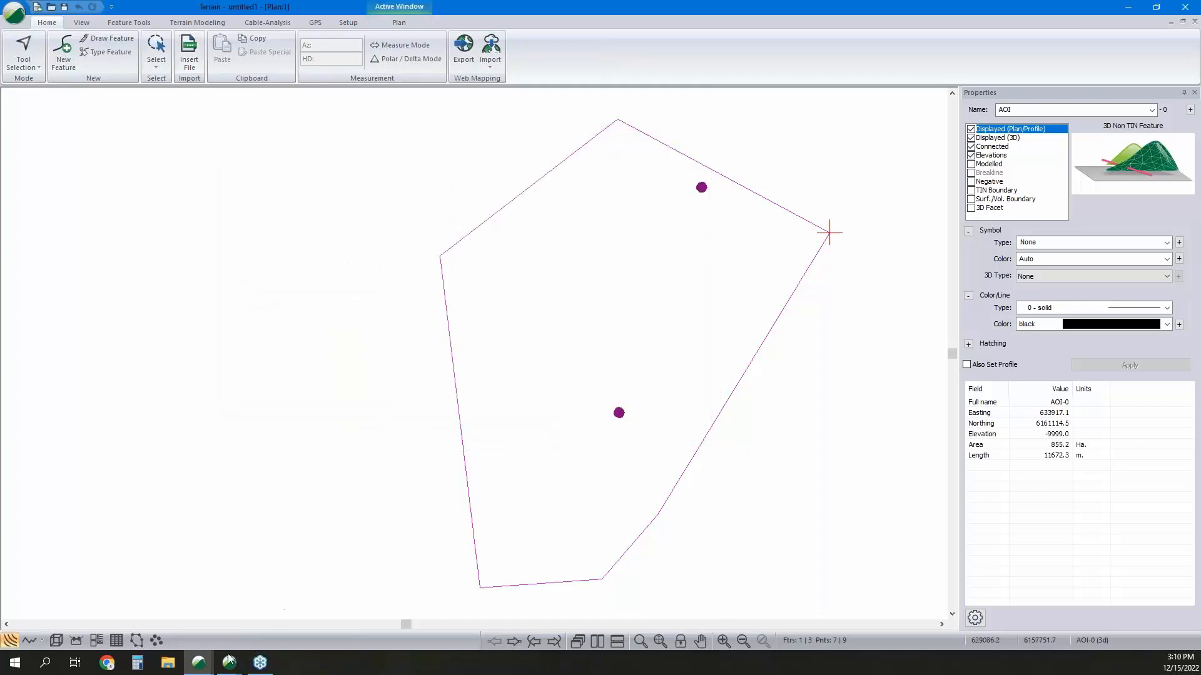
Switch to the already open Terrain window containing thinned pts.terx.
{"action": "mouse_move", "coordinate": [229, 660]}
{"action": "left_click", "coordinate": [215, 572]}
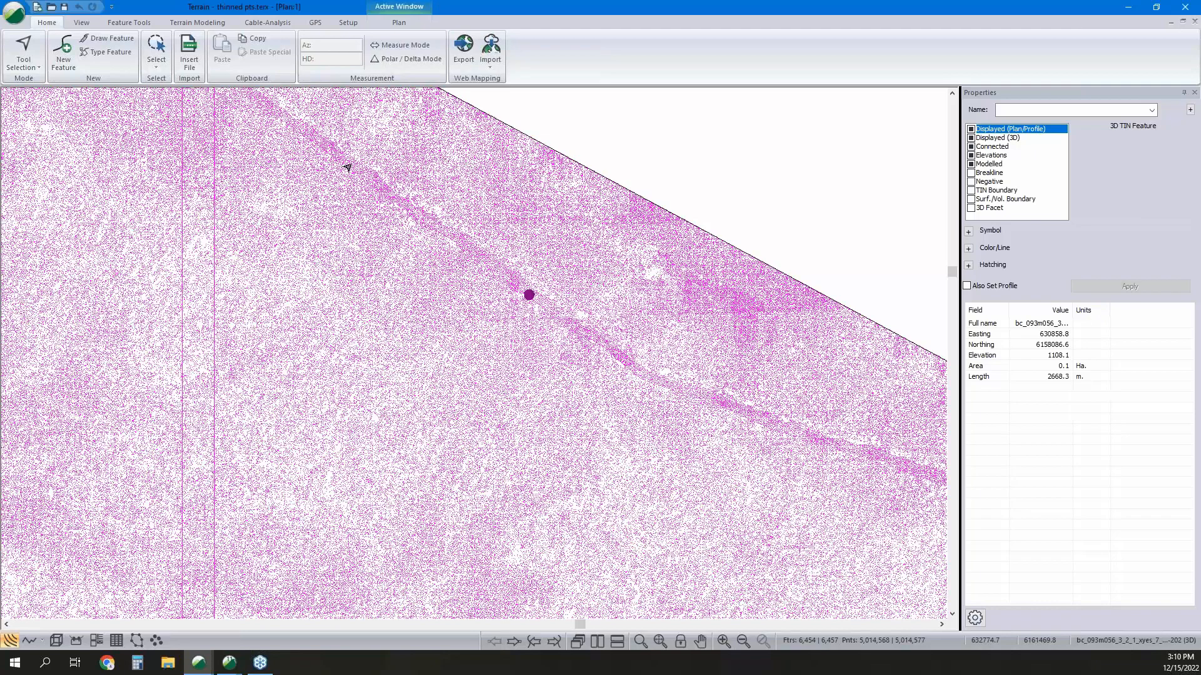
{"action": "mouse_move", "coordinate": [653, 380]}
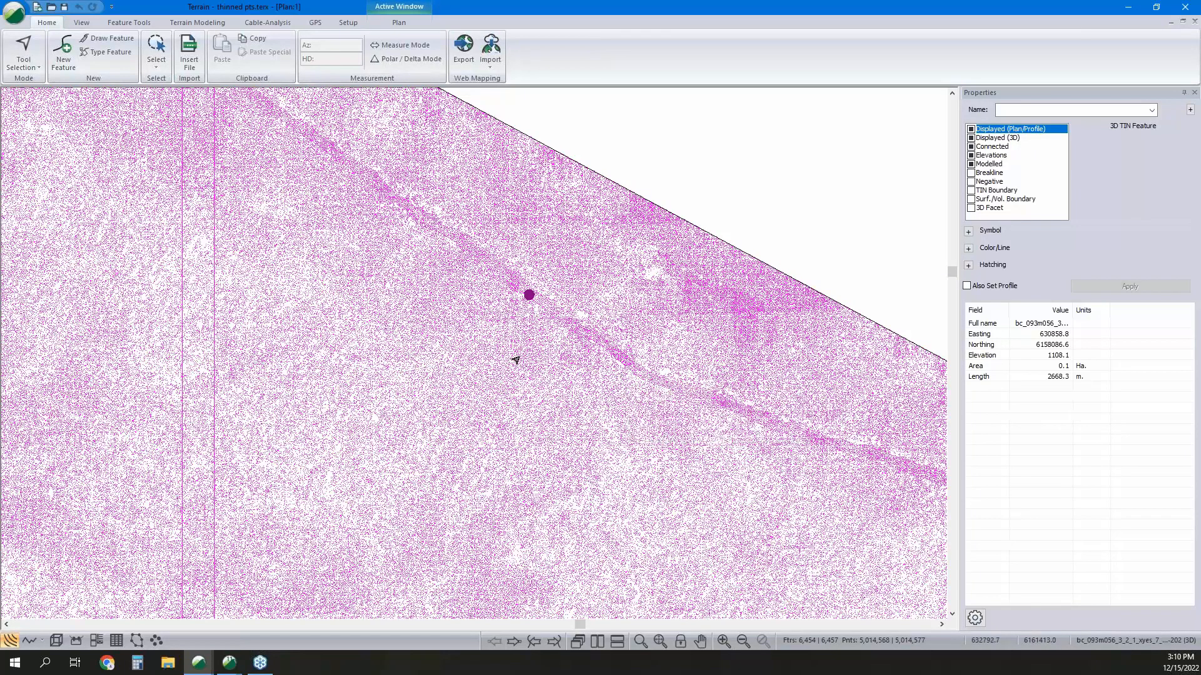
Deselect the lidar ground points and examine the Generate TIN settings for triangles and contours, cancelling without calculating.
{"action": "mouse_move", "coordinate": [545, 299]}
{"action": "left_click", "coordinate": [763, 225]}
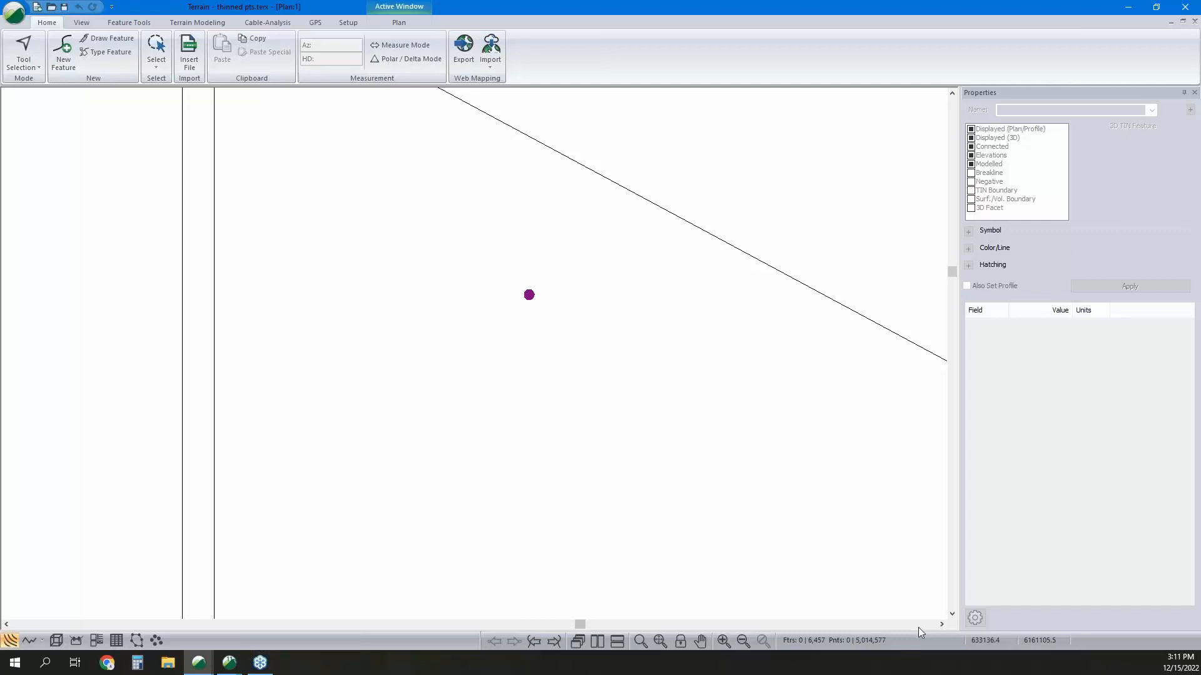
{"action": "left_click", "coordinate": [198, 22]}
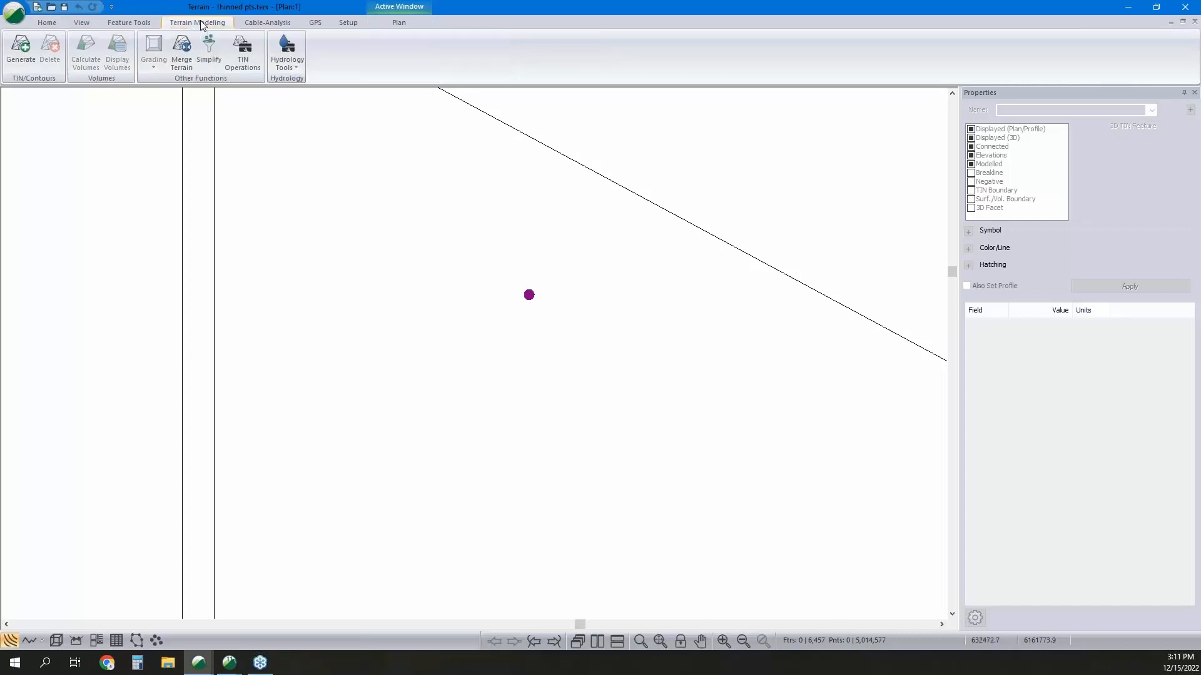
{"action": "left_click", "coordinate": [25, 60]}
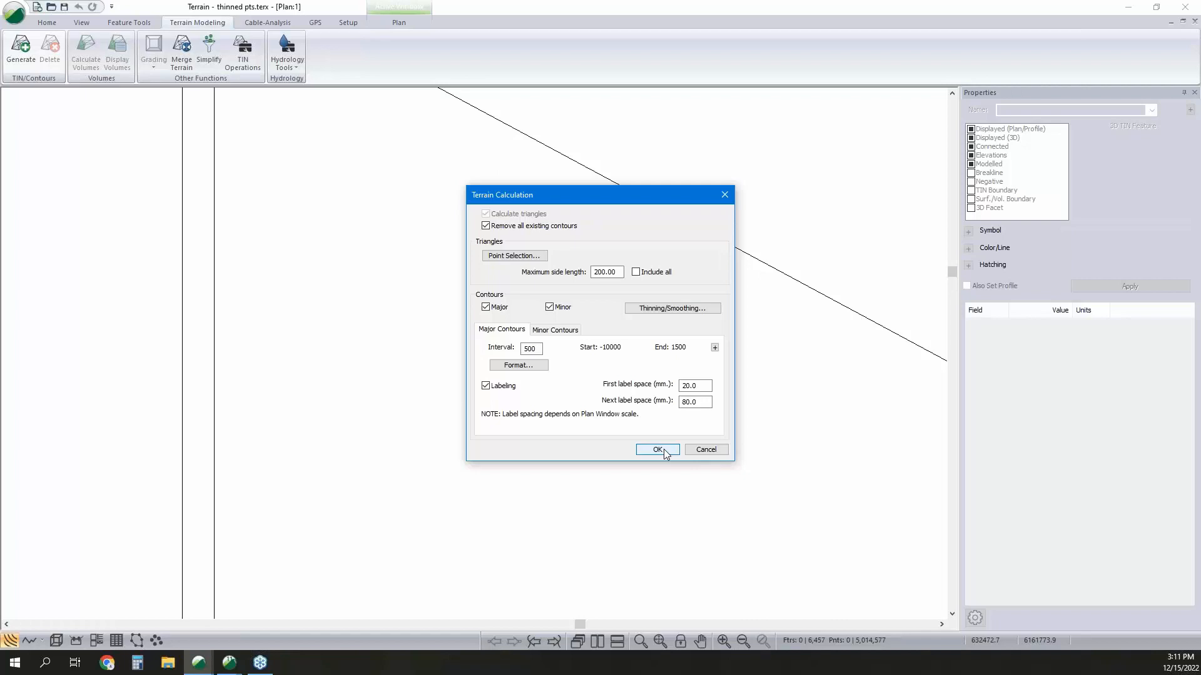
{"action": "left_click", "coordinate": [705, 448]}
Switch to the Terrain window containing Topo w Contours.terx and view its terrain model in 3D.
{"action": "mouse_move", "coordinate": [205, 662]}
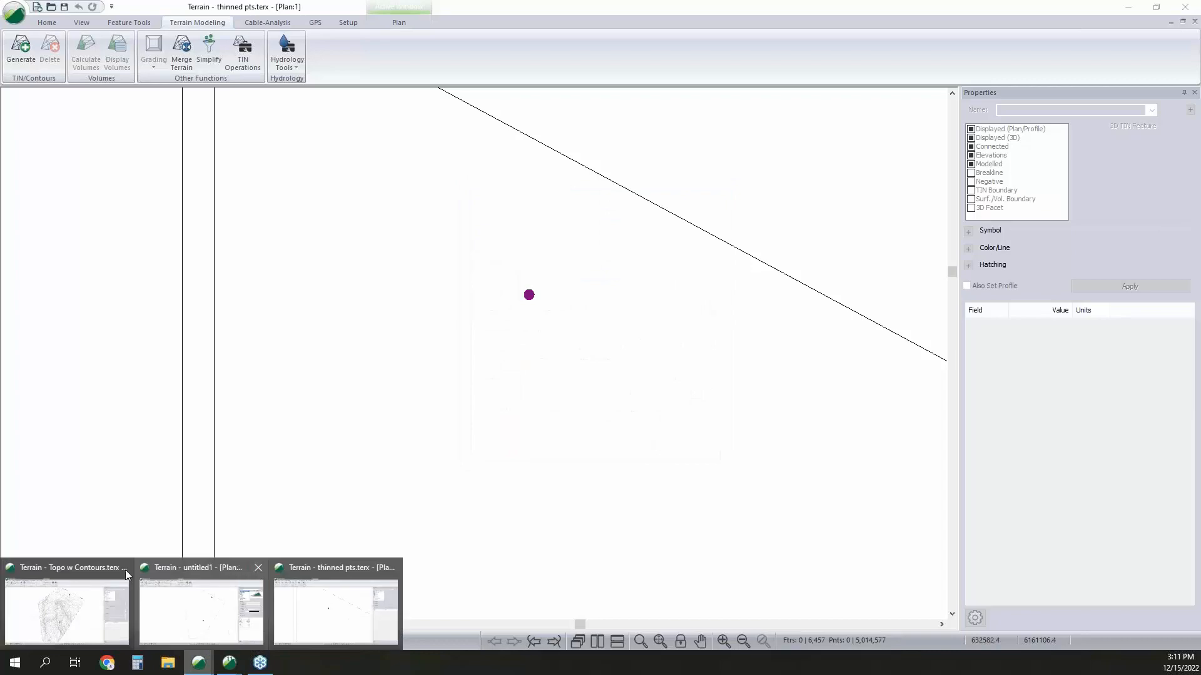
{"action": "left_click", "coordinate": [92, 564]}
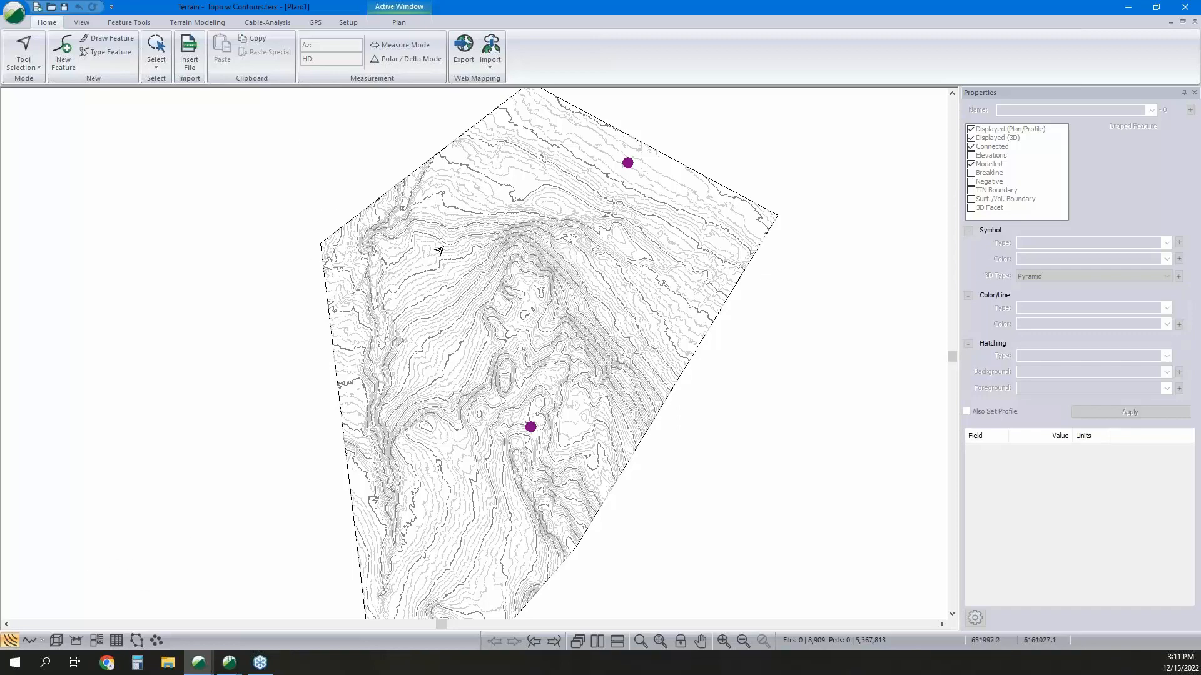
{"action": "left_click", "coordinate": [56, 642]}
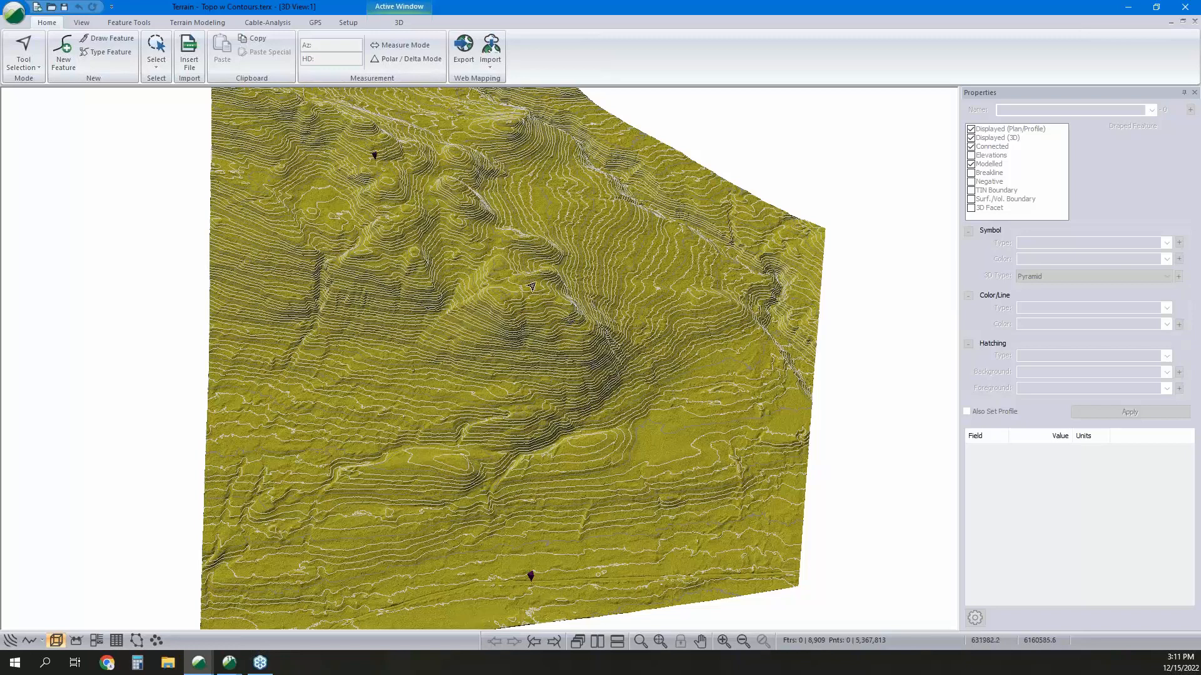
Minimize the Terrain windows and launch RoadEng10 Location from the desktop.
{"action": "left_click", "coordinate": [19, 13]}
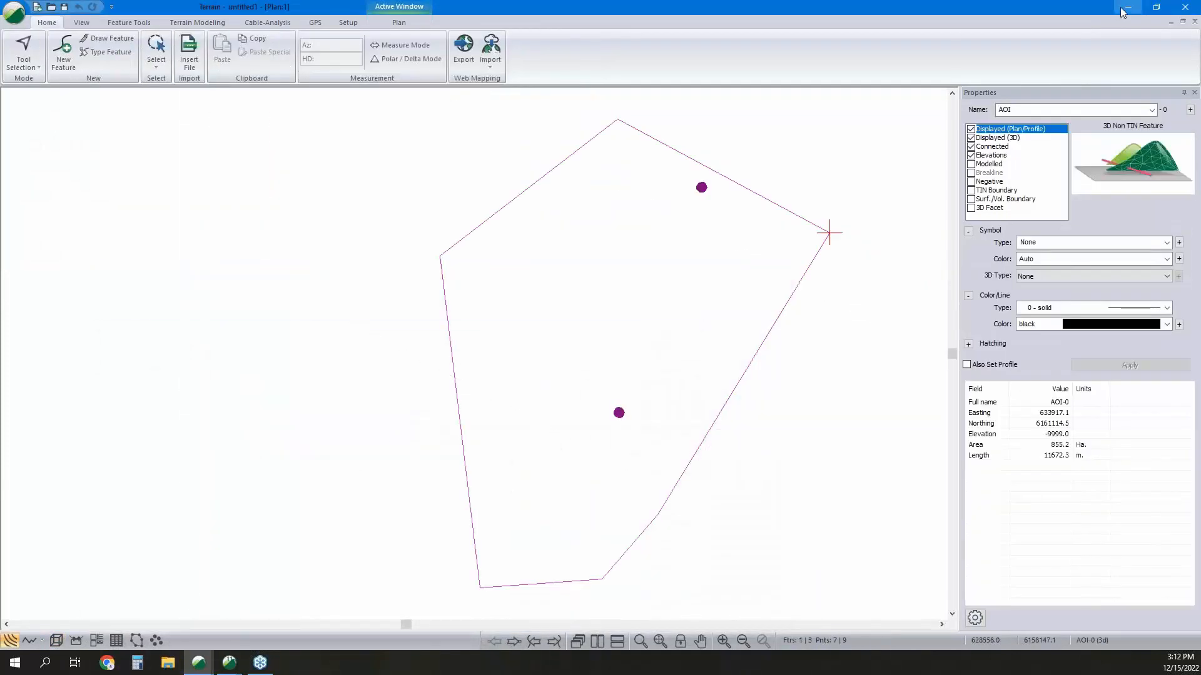
{"action": "left_click", "coordinate": [1125, 6]}
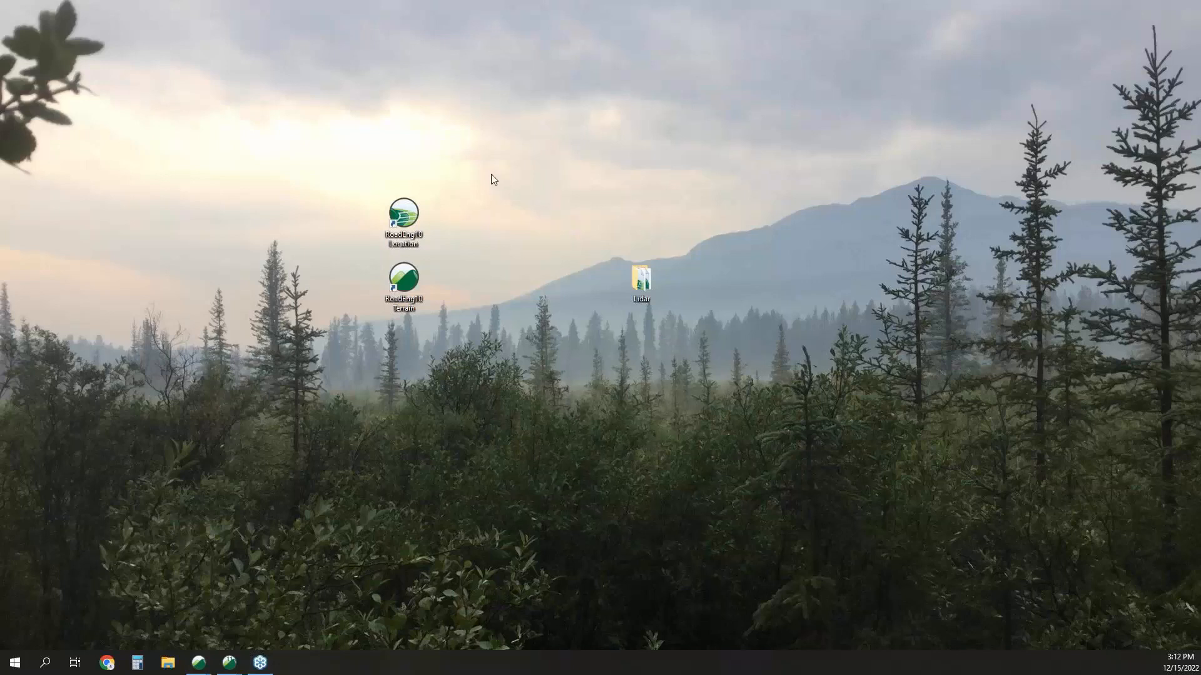
{"action": "double_click", "coordinate": [408, 224]}
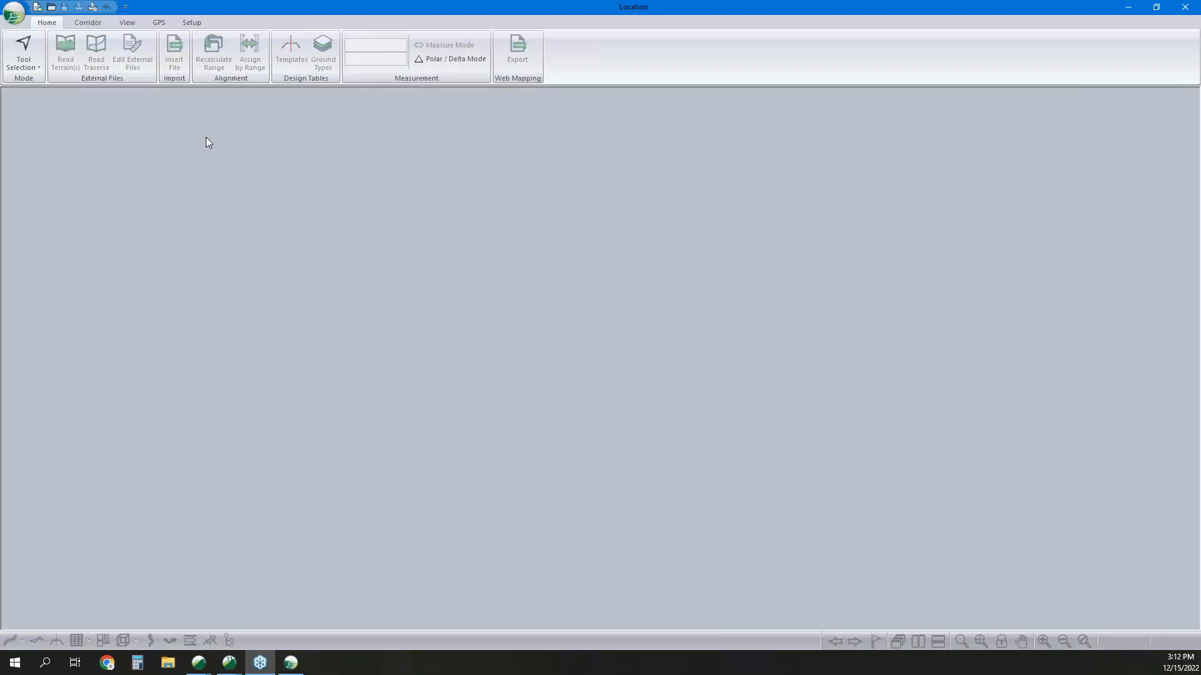
Create a new Location design using Topo w Contours.terx as the original ground terrain surface.
{"action": "left_click", "coordinate": [12, 17]}
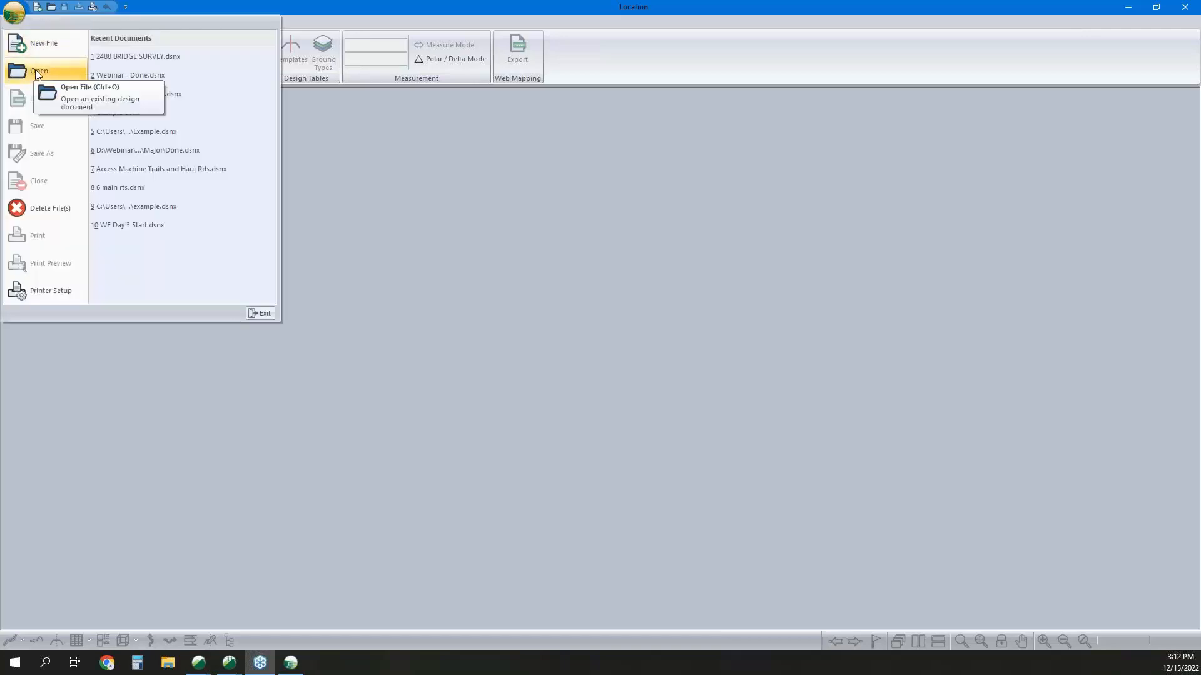
{"action": "left_click", "coordinate": [45, 46]}
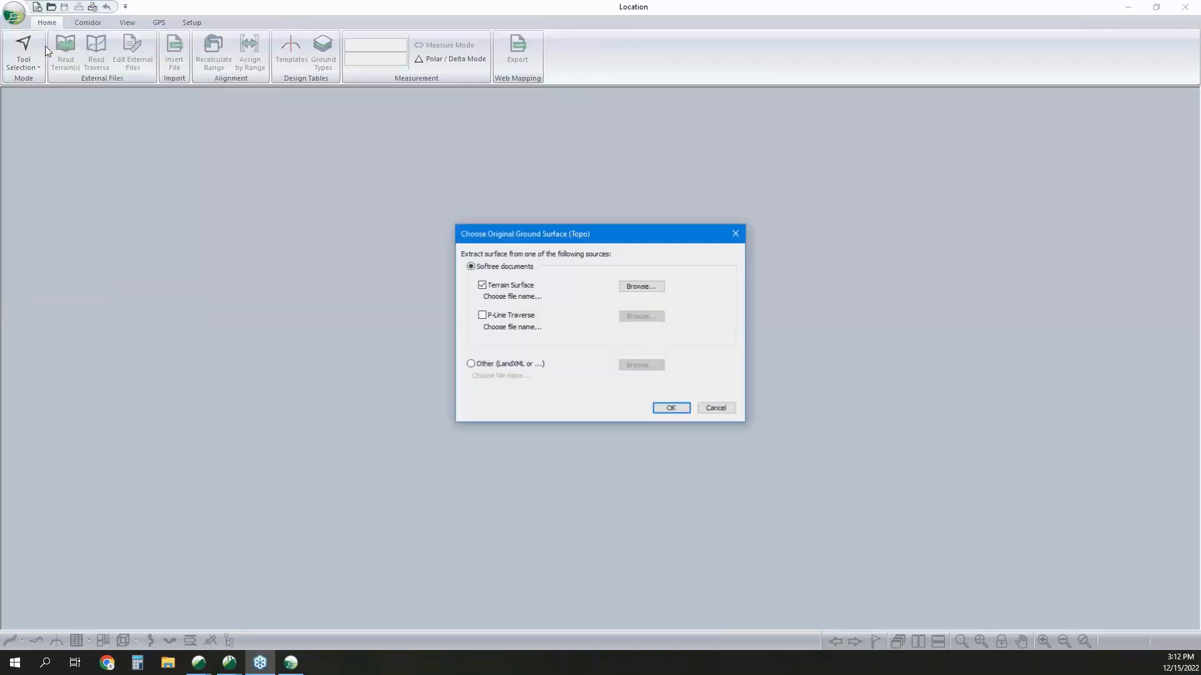
{"action": "left_click", "coordinate": [641, 287]}
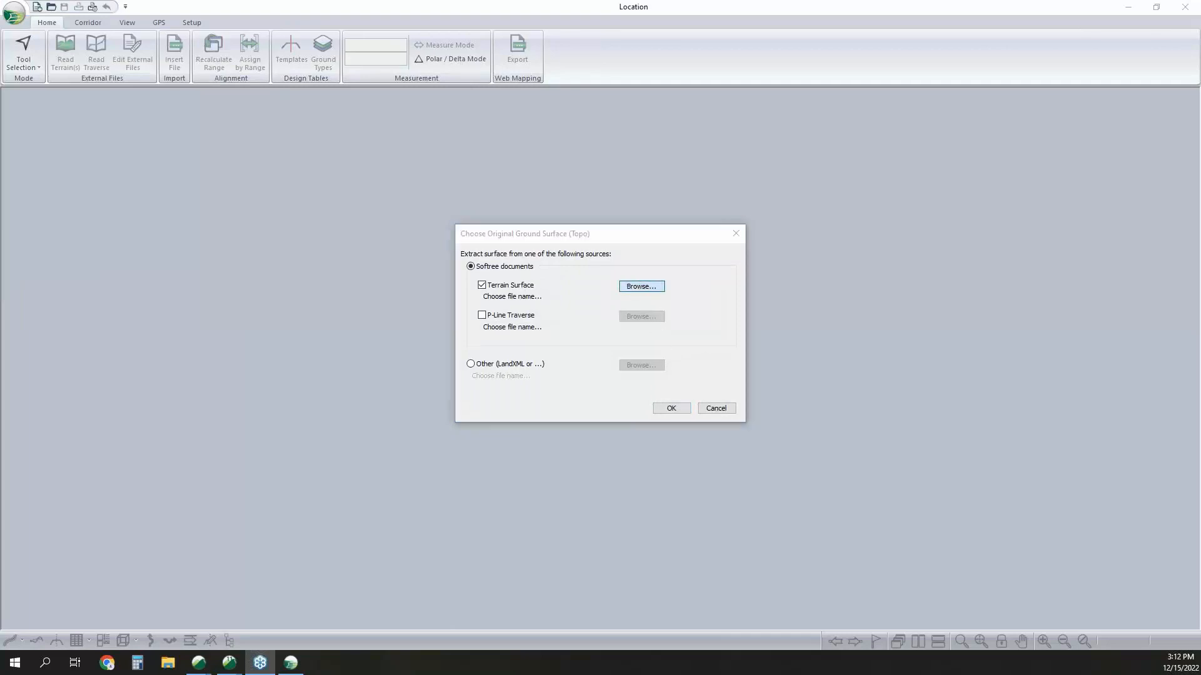
{"action": "left_click", "coordinate": [576, 309]}
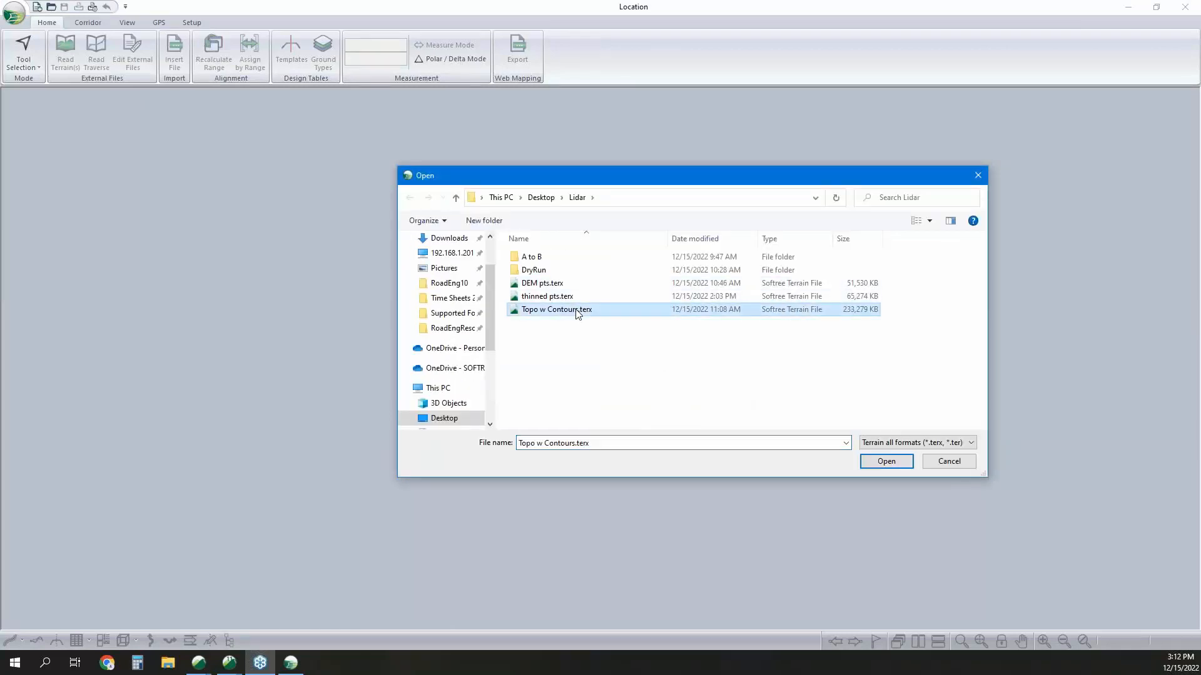
{"action": "left_click", "coordinate": [886, 462]}
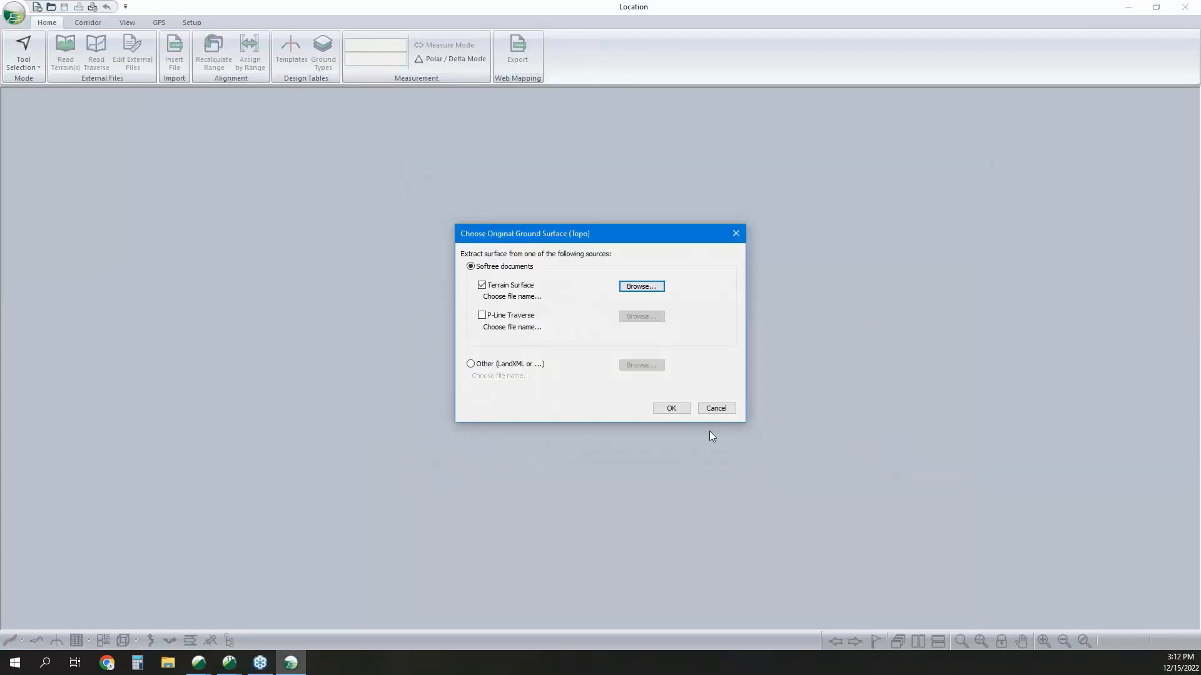
{"action": "left_click", "coordinate": [671, 409]}
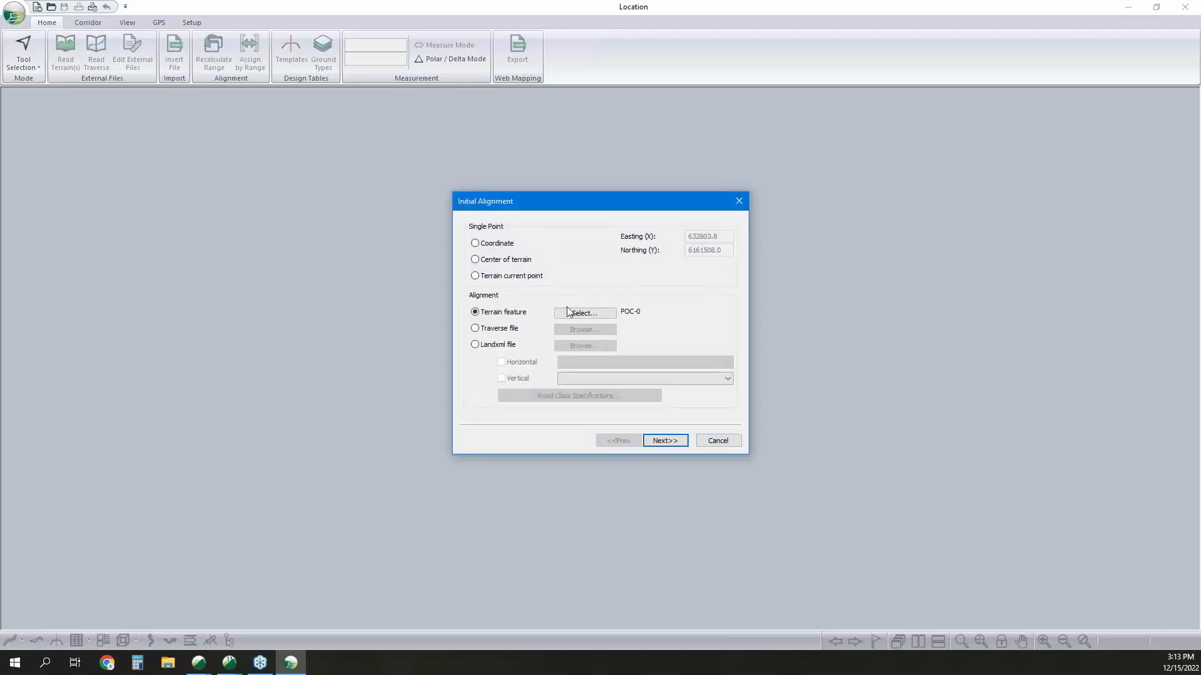
Start the initial alignment at the terrain current point and finish the setup with the default standard template.
{"action": "left_click", "coordinate": [476, 312]}
{"action": "left_click", "coordinate": [476, 277]}
{"action": "left_click", "coordinate": [666, 442]}
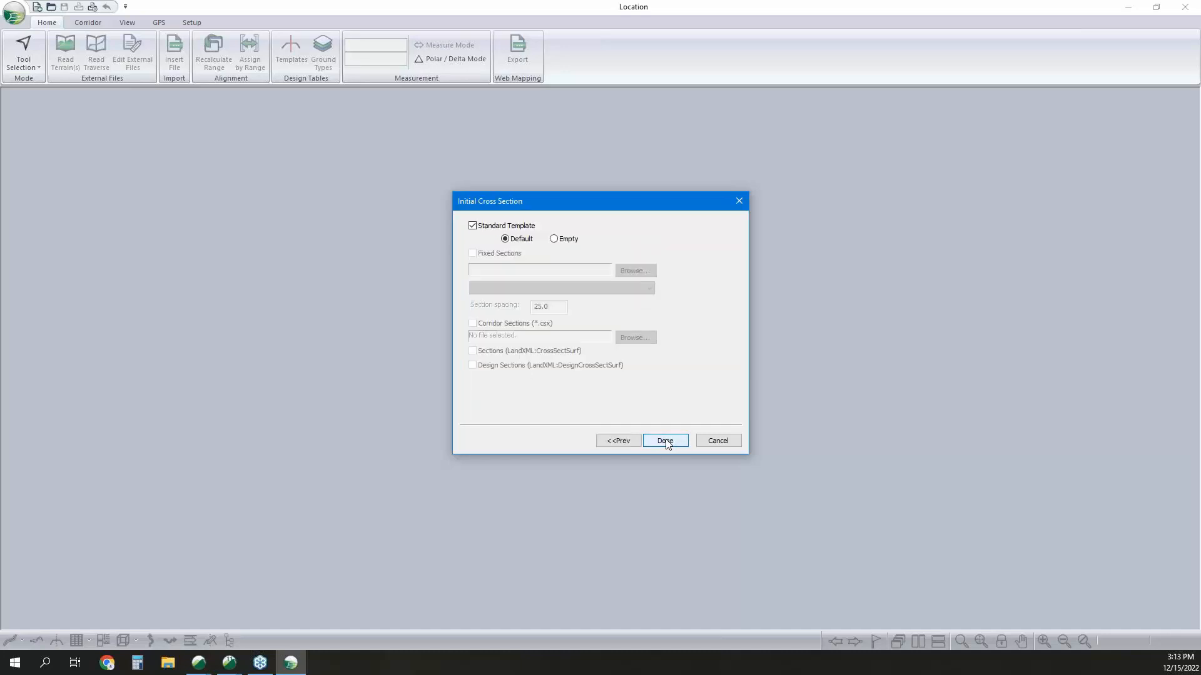
{"action": "left_click", "coordinate": [665, 442]}
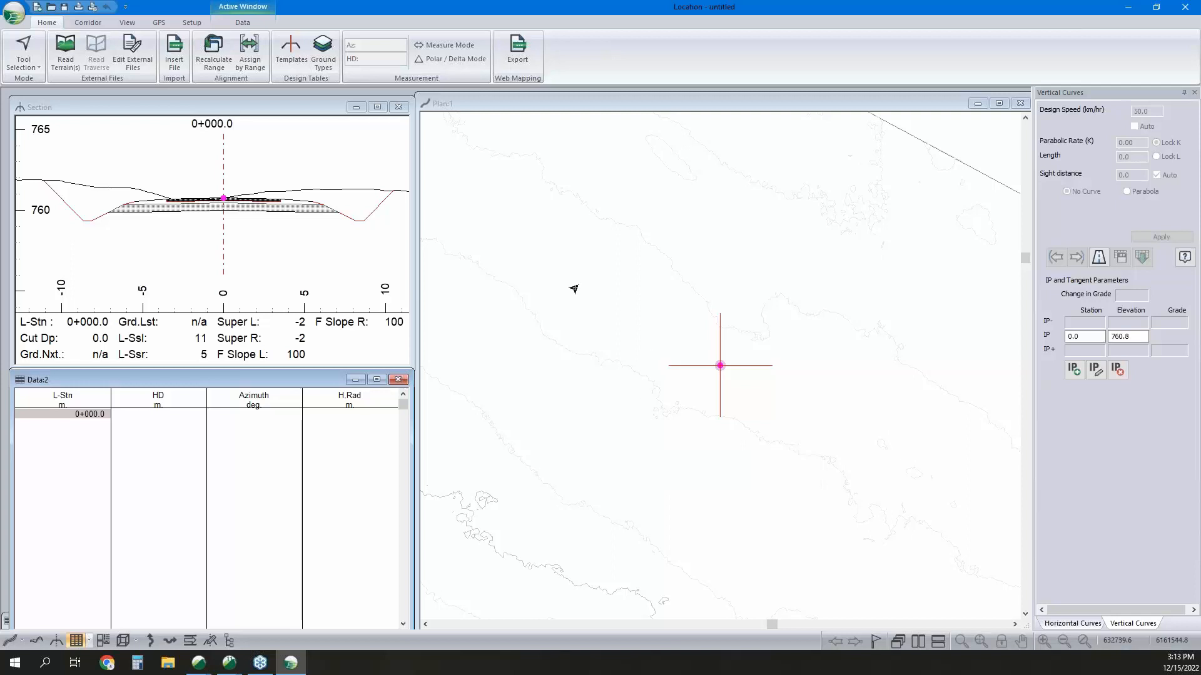
Examine the new design's plan, section and data windows, and its culvert, horizontal curve and vertical curve panels.
{"action": "left_click", "coordinate": [702, 106]}
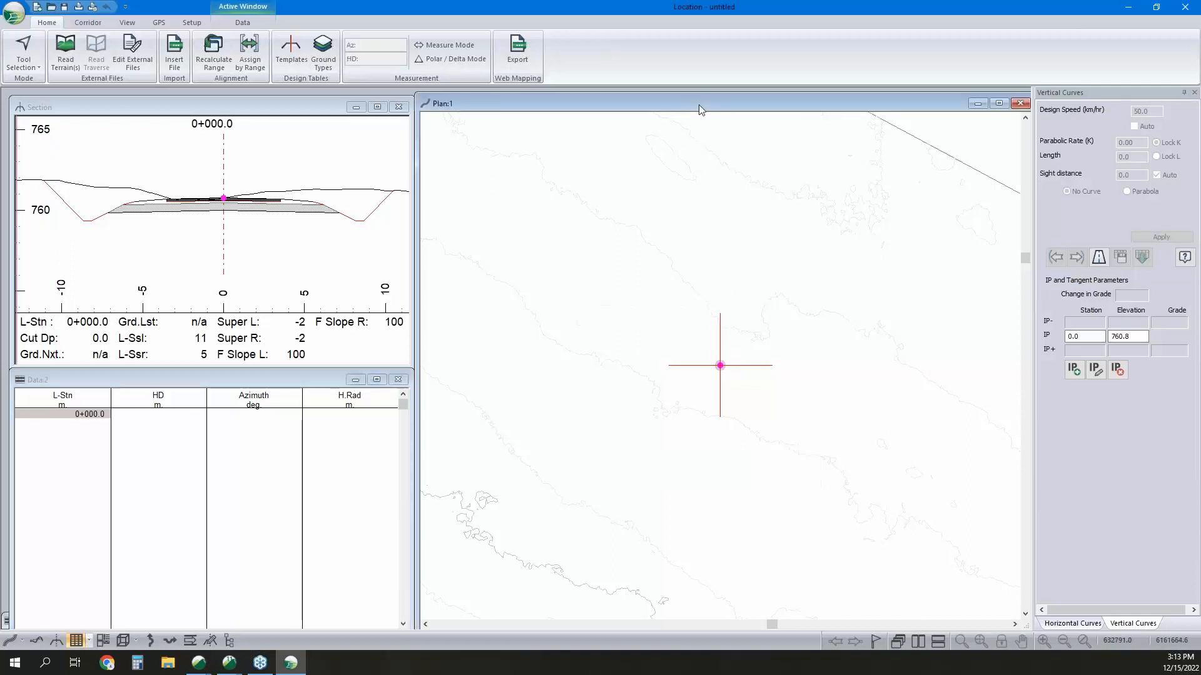
{"action": "scroll", "coordinate": [740, 341], "scroll_direction": "down", "scroll_amount": 5}
{"action": "scroll", "coordinate": [764, 343], "scroll_direction": "down", "scroll_amount": 3}
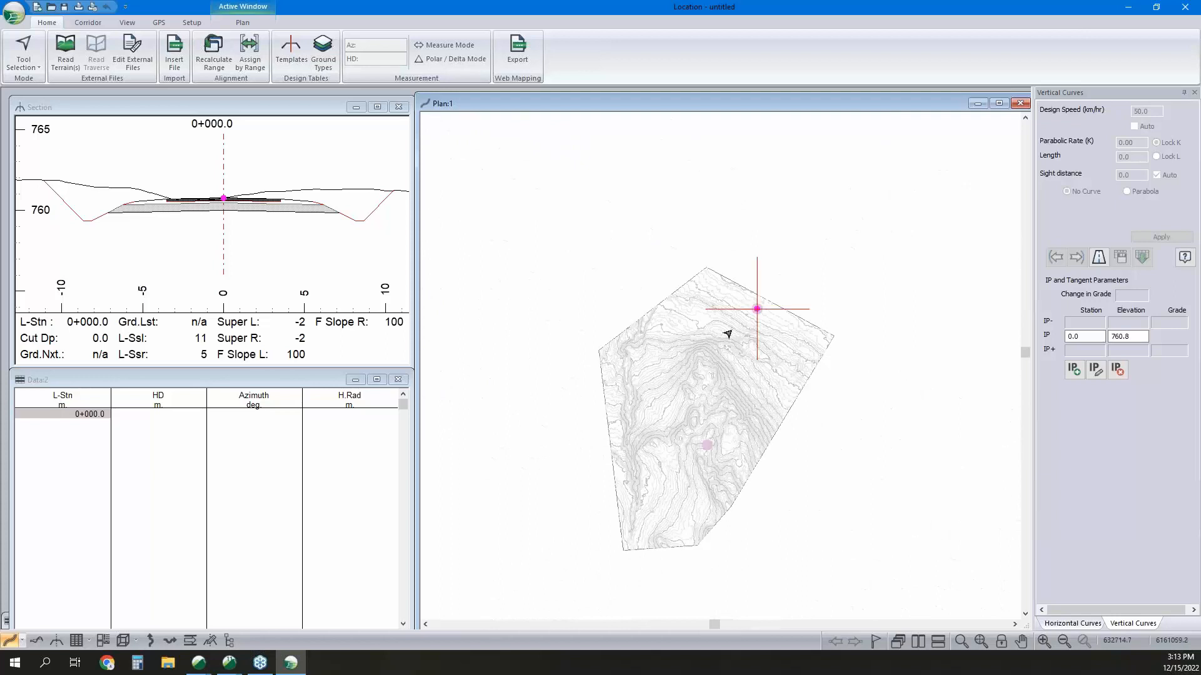
{"action": "left_click", "coordinate": [292, 180]}
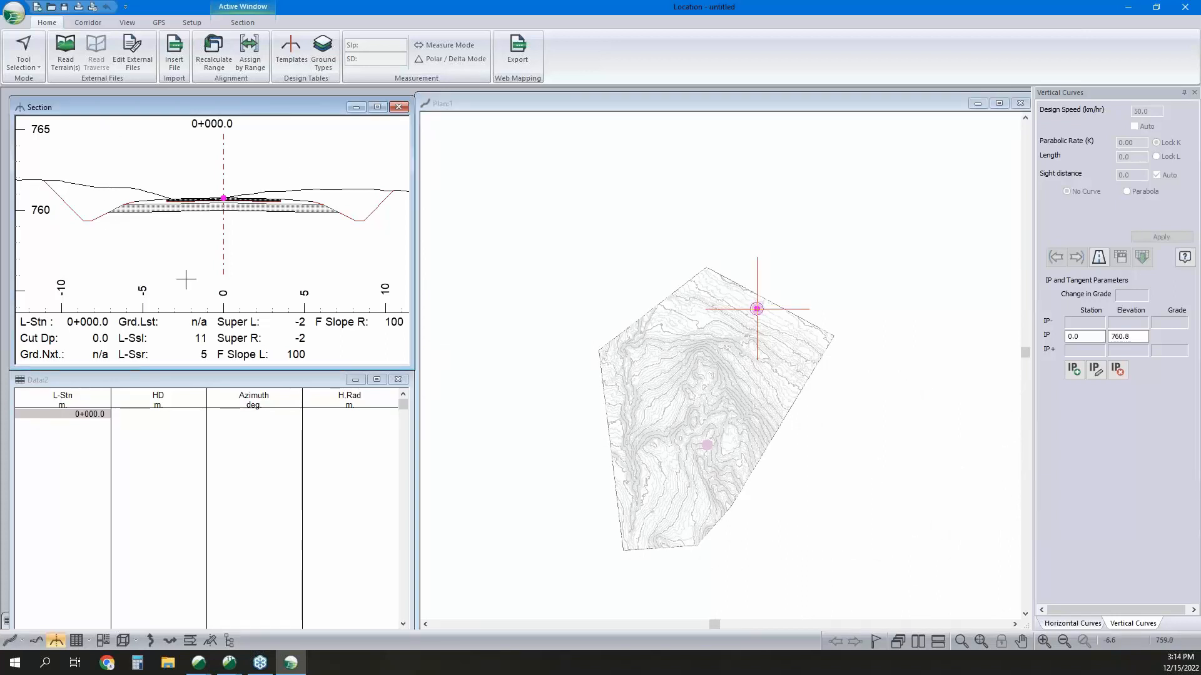
{"action": "left_click", "coordinate": [271, 382]}
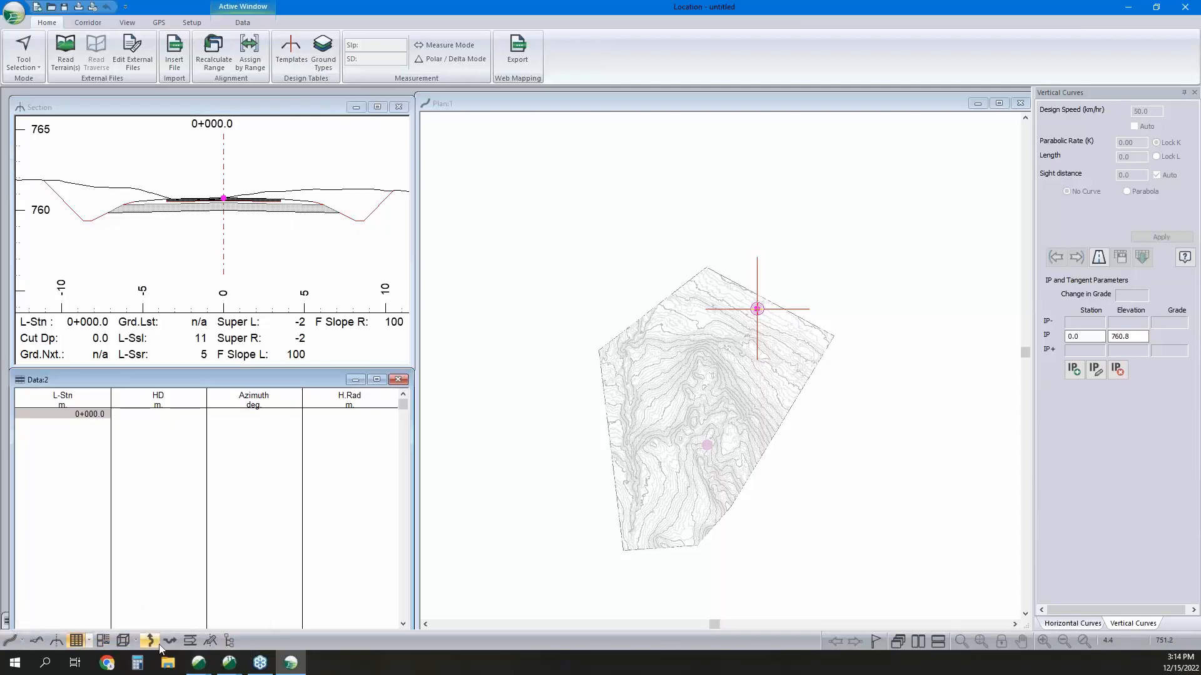
{"action": "left_click", "coordinate": [190, 640]}
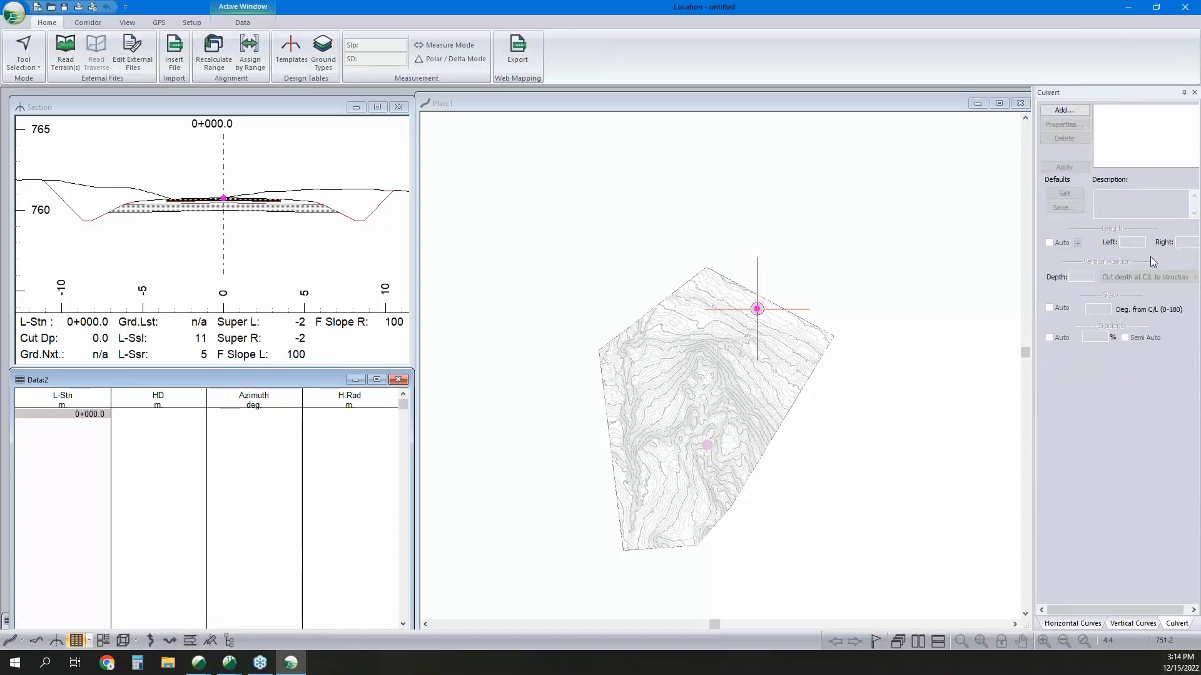
{"action": "left_click", "coordinate": [1073, 623]}
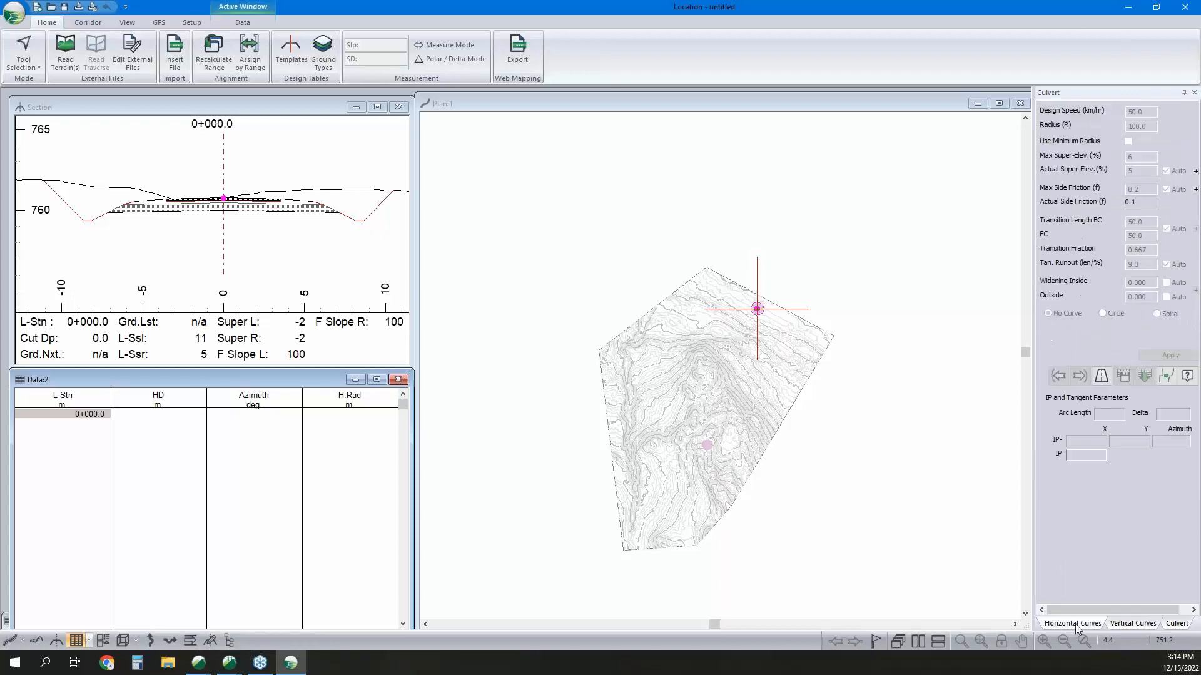
{"action": "left_click", "coordinate": [1123, 624]}
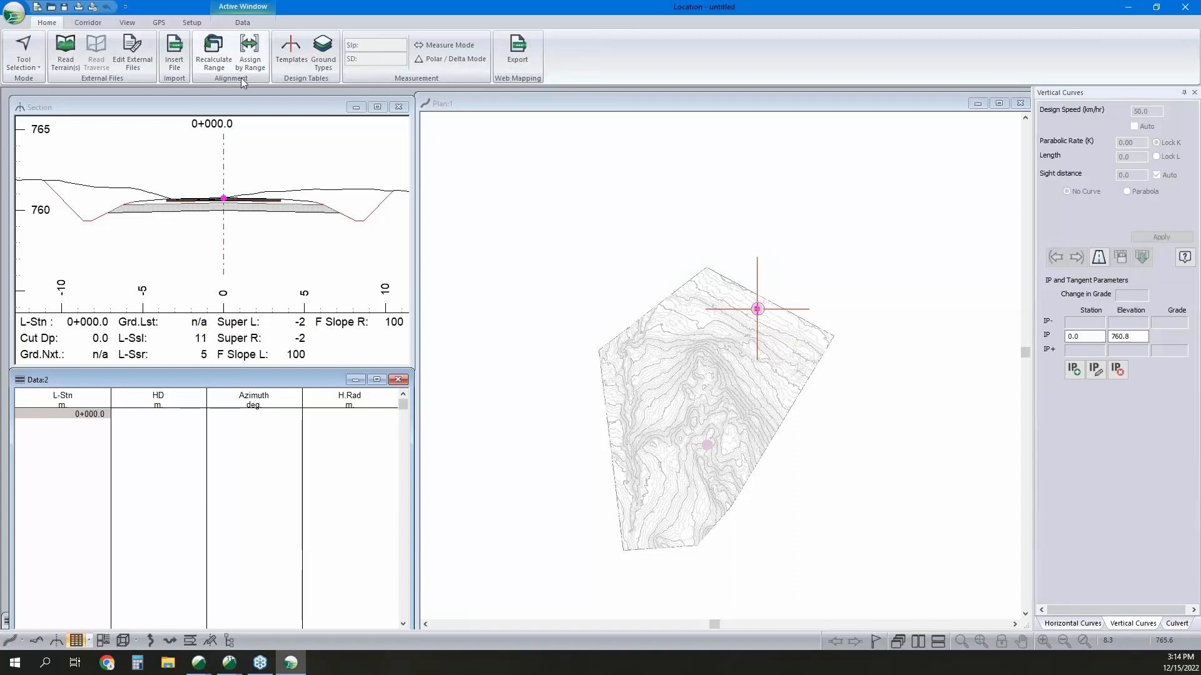
Apply the _MD_Normal.dlt screen layout, and look at the layout saving dialog without saving.
{"action": "left_click", "coordinate": [127, 22]}
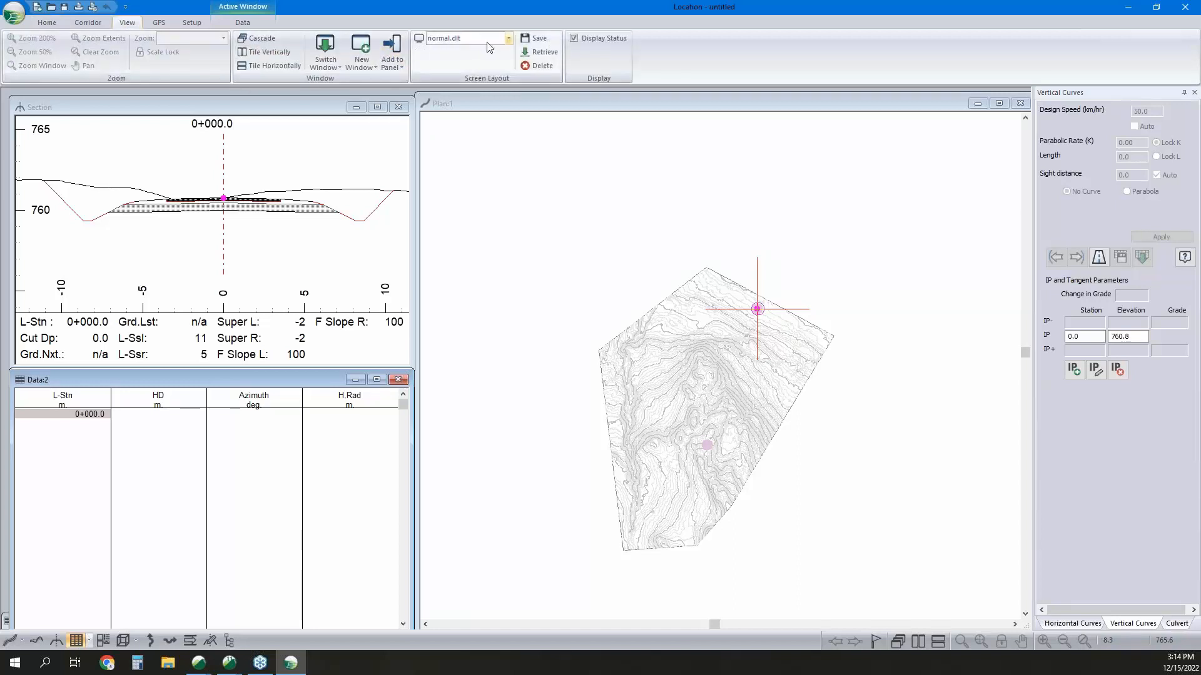
{"action": "left_click", "coordinate": [508, 38]}
{"action": "scroll", "coordinate": [490, 69], "scroll_direction": "up", "scroll_amount": 3}
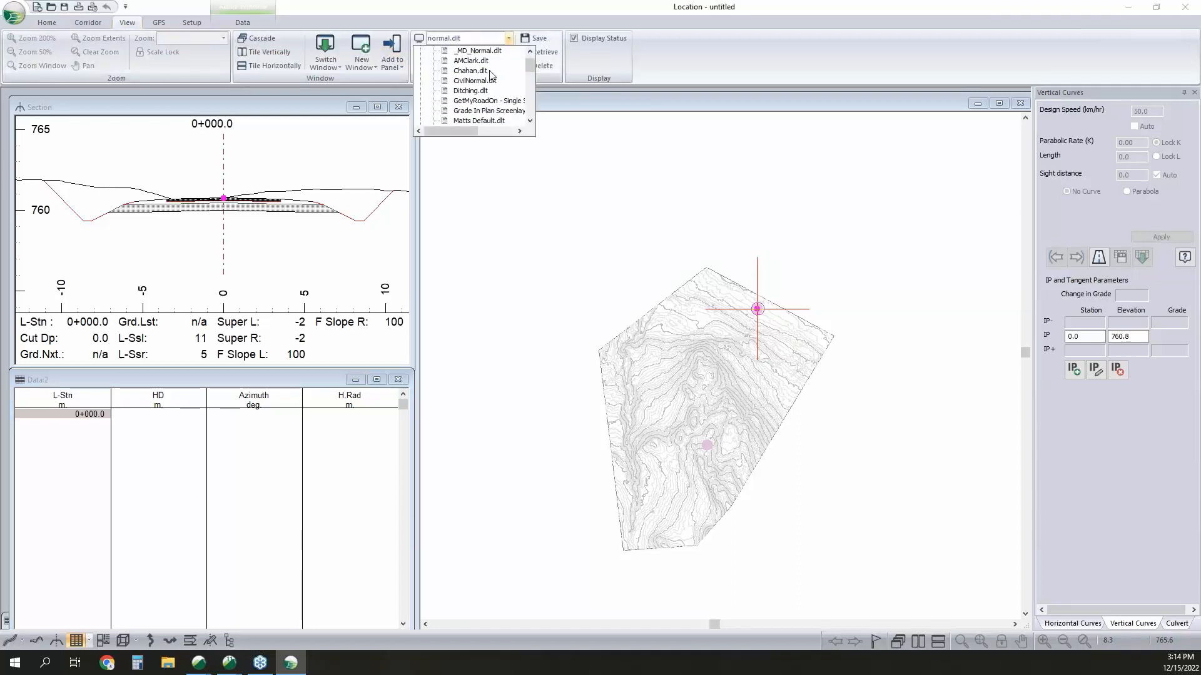
{"action": "left_click", "coordinate": [491, 69]}
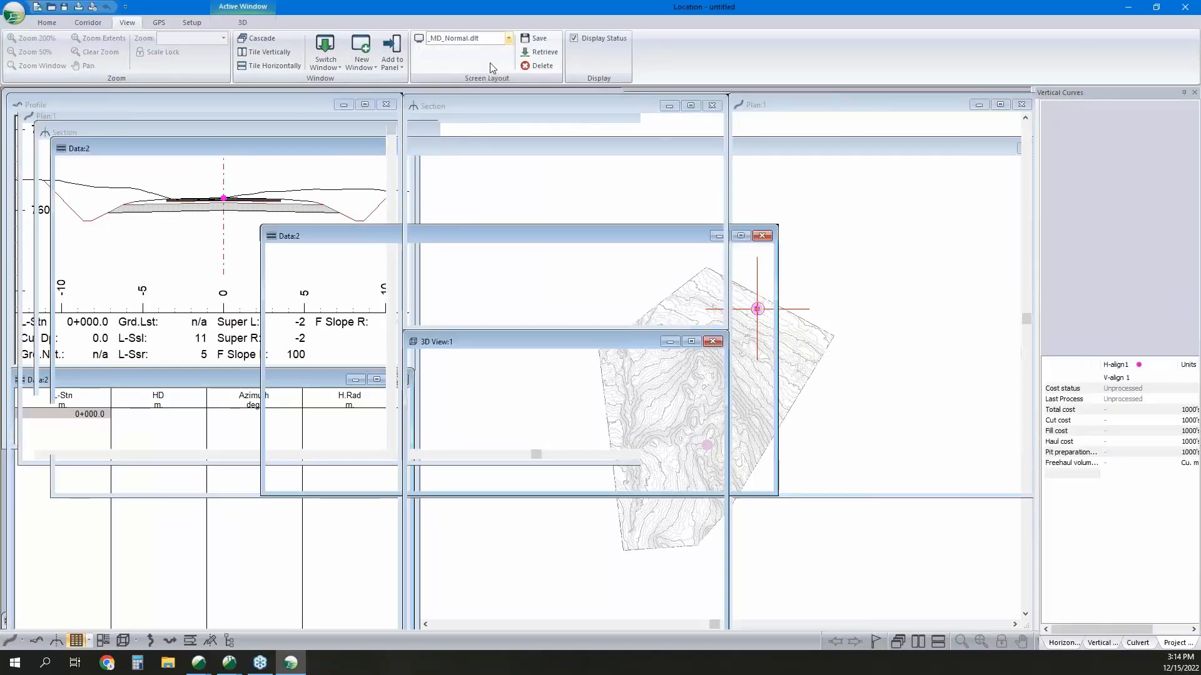
{"action": "left_click", "coordinate": [534, 38]}
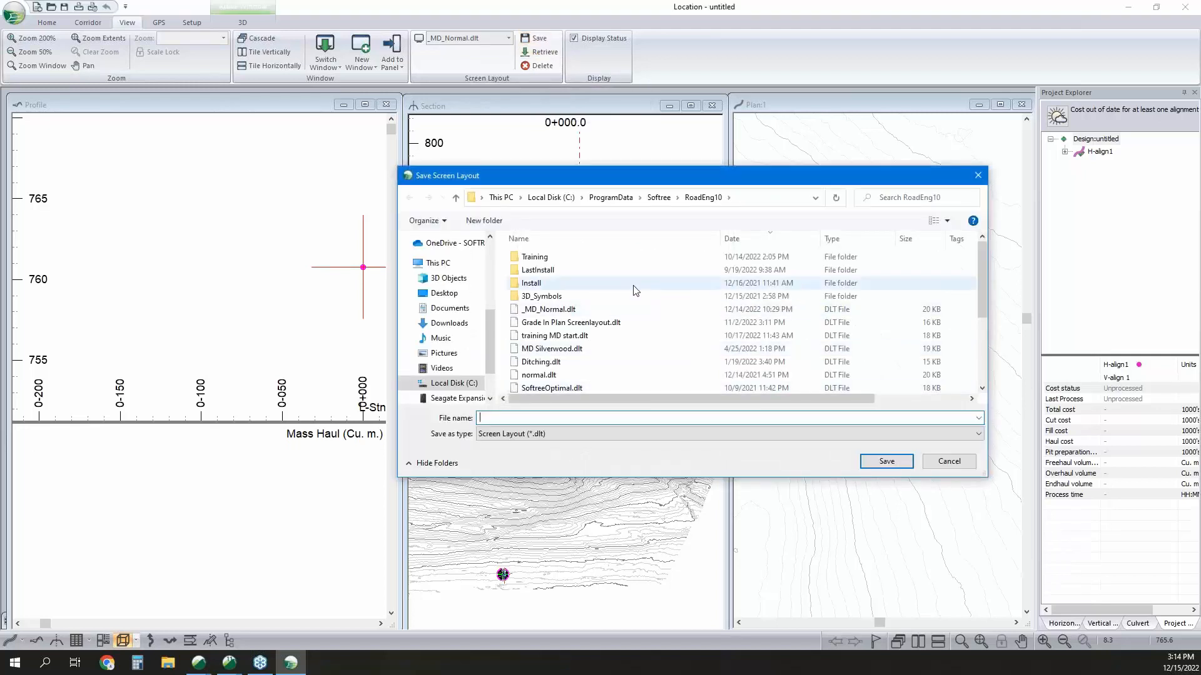
{"action": "left_click", "coordinate": [970, 467]}
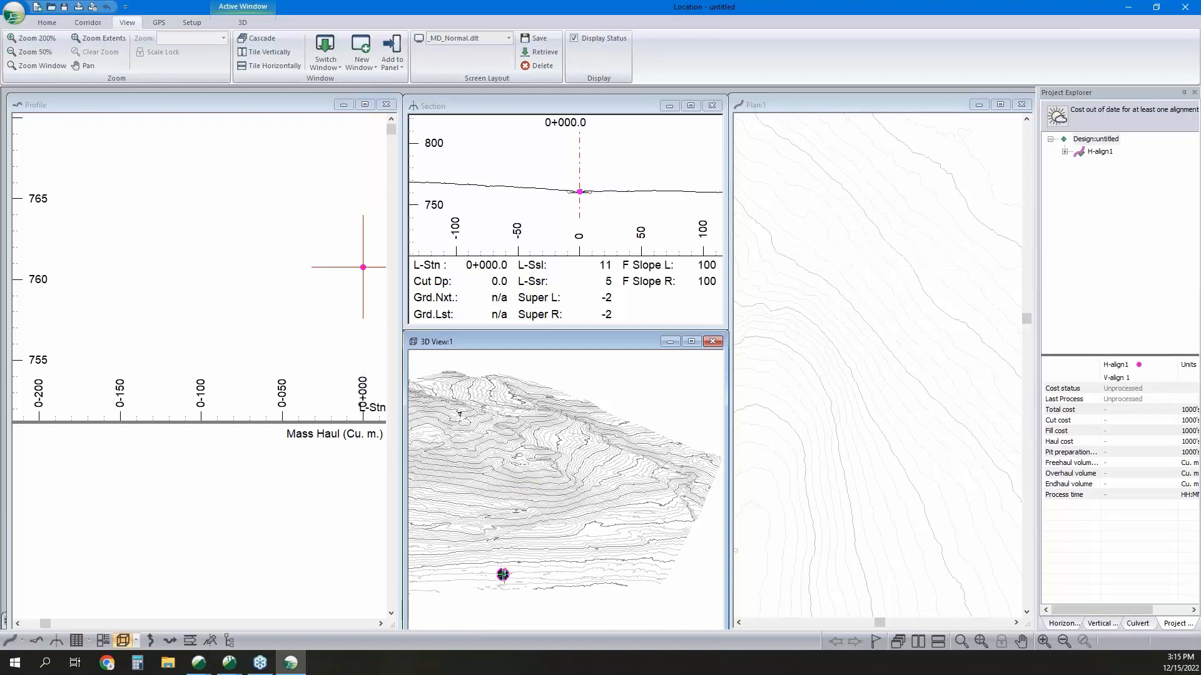
In the 3D view options, hide the features of Topo w Contours.terx and display its triangles shaded in 50% grey.
{"action": "left_click", "coordinate": [317, 276]}
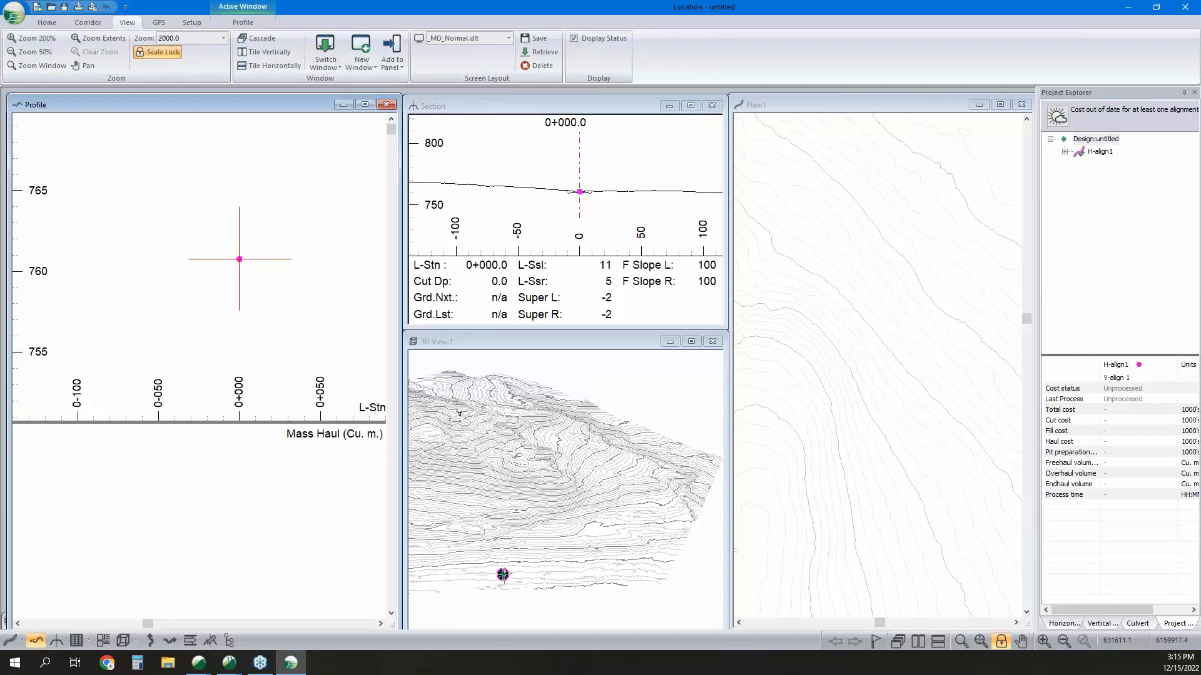
{"action": "mouse_move", "coordinate": [579, 441]}
{"action": "right_click", "coordinate": [559, 450]}
{"action": "left_click", "coordinate": [586, 456]}
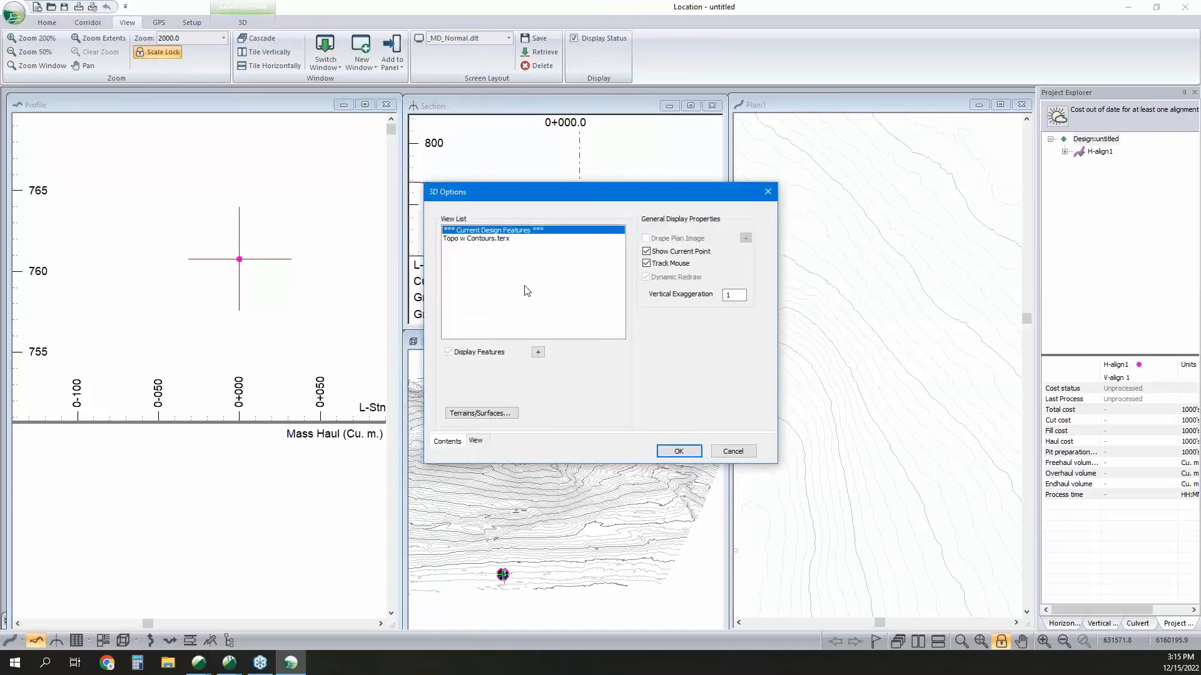
{"action": "left_click", "coordinate": [500, 240]}
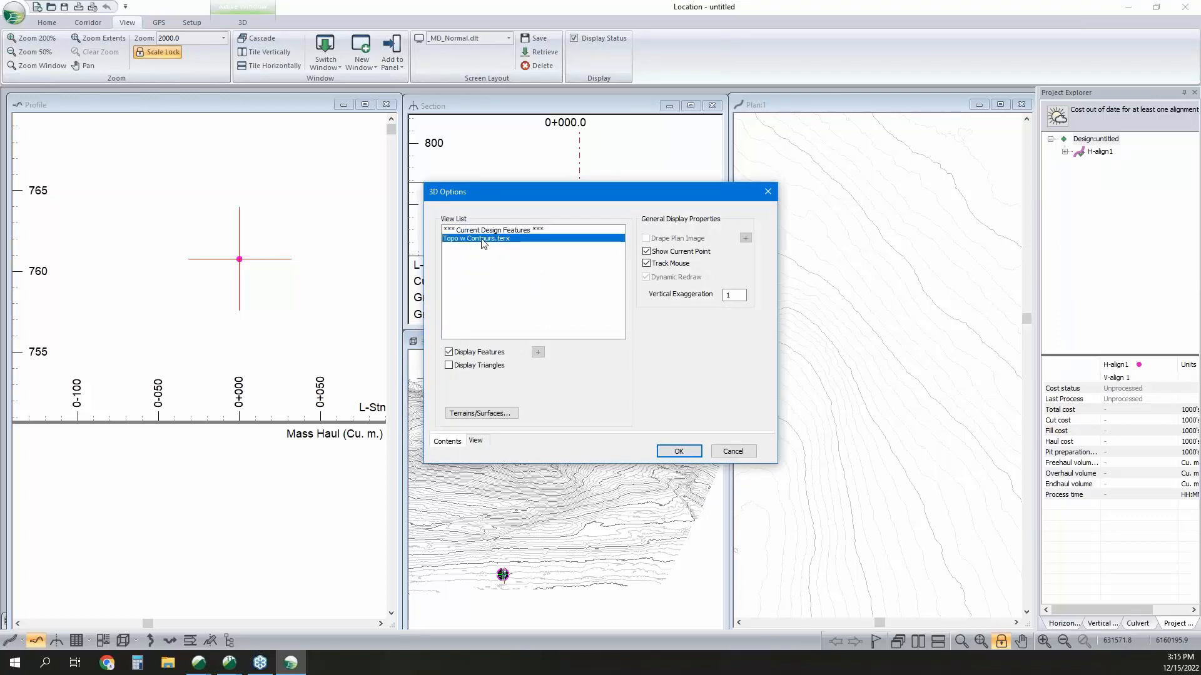
{"action": "left_click", "coordinate": [449, 366]}
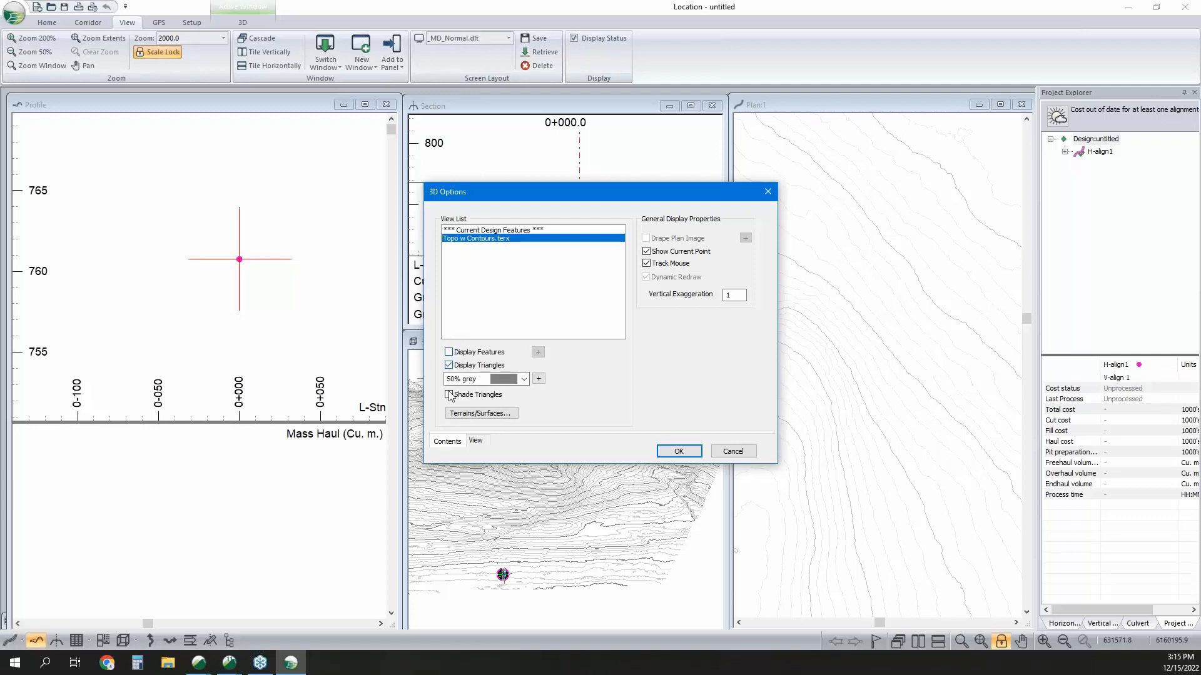
{"action": "left_click", "coordinate": [449, 395]}
{"action": "left_click", "coordinate": [539, 379]}
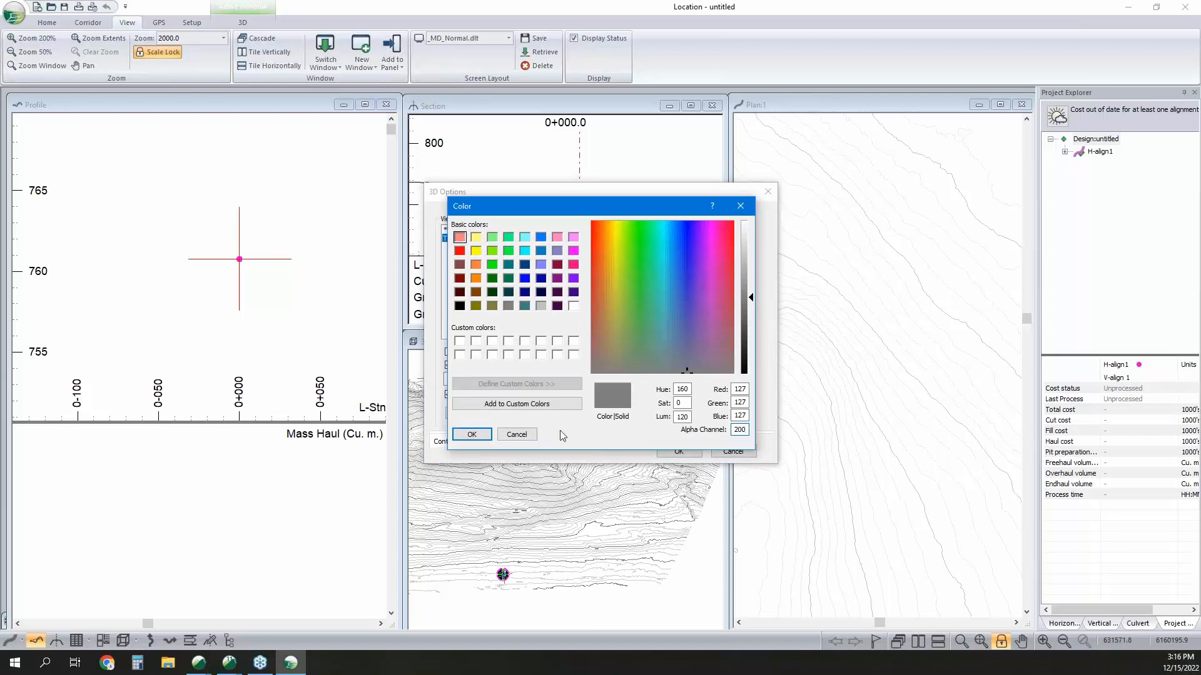
{"action": "left_click", "coordinate": [471, 434]}
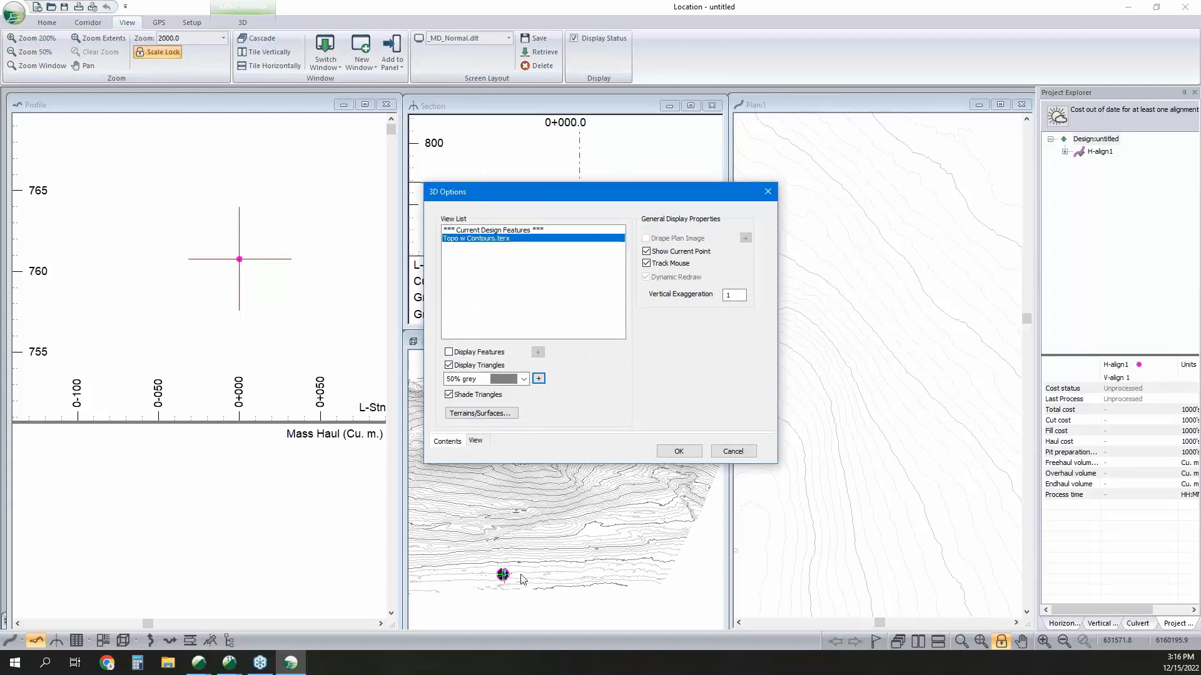
Add the H-align1 Final Merged Surface as a cyan corridor reference surface and apply the 3D display options.
{"action": "left_click", "coordinate": [488, 414]}
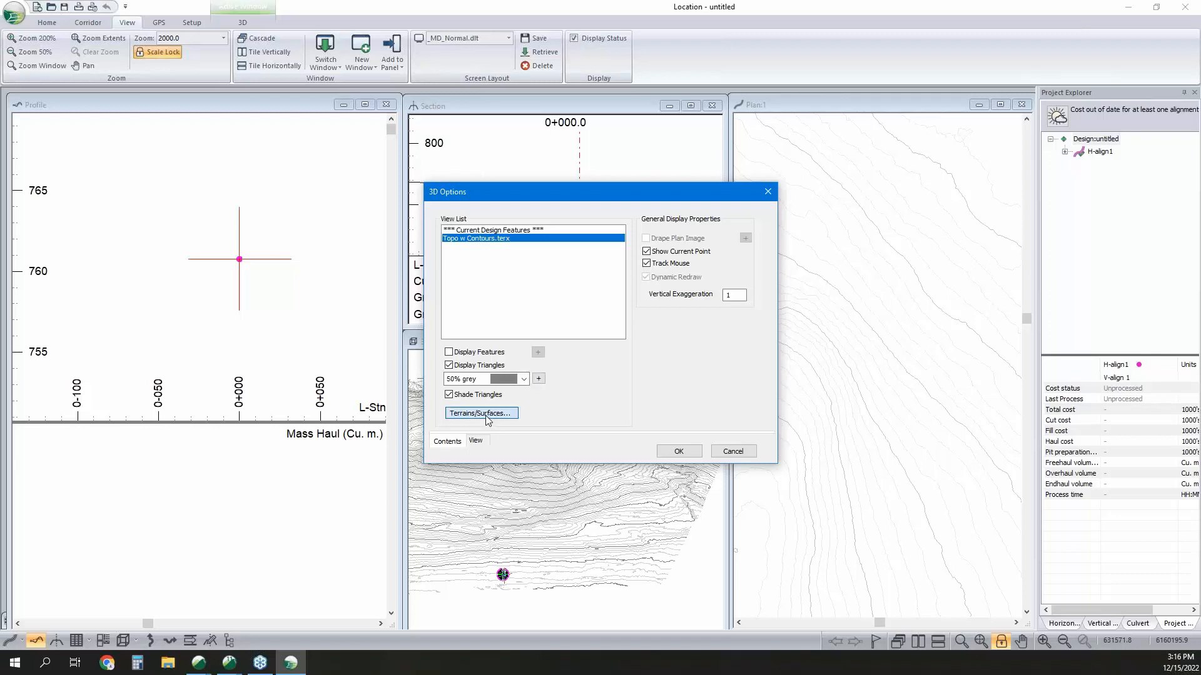
{"action": "left_click", "coordinate": [736, 229]}
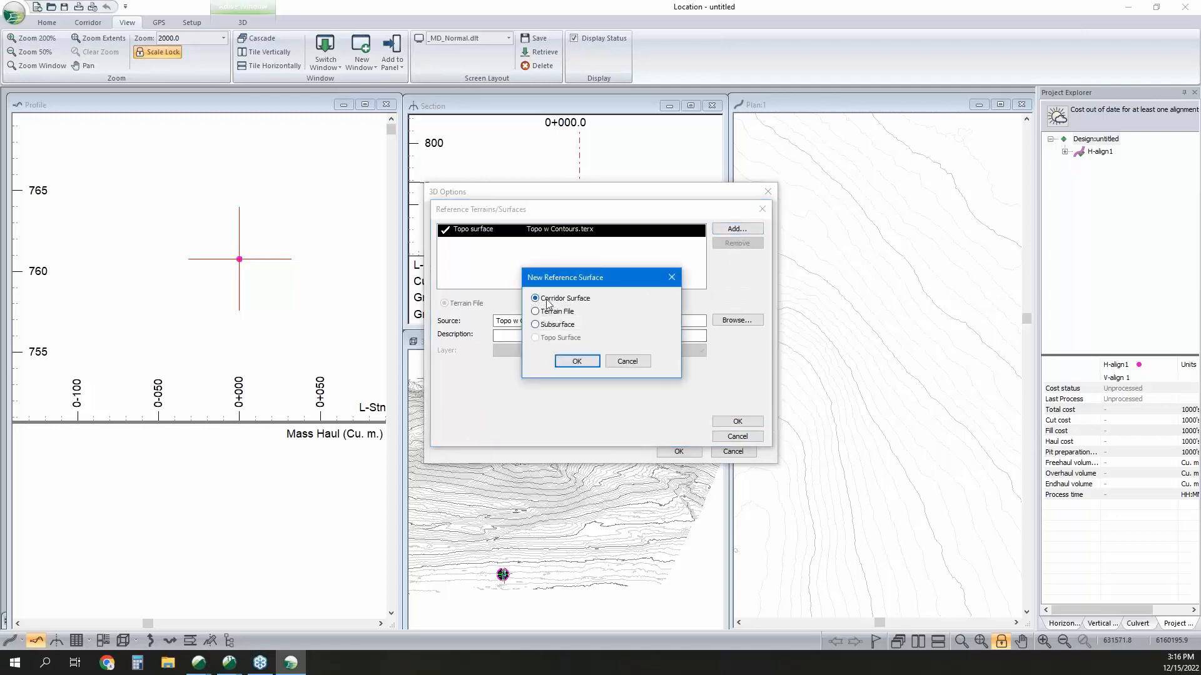
{"action": "left_click", "coordinate": [577, 360]}
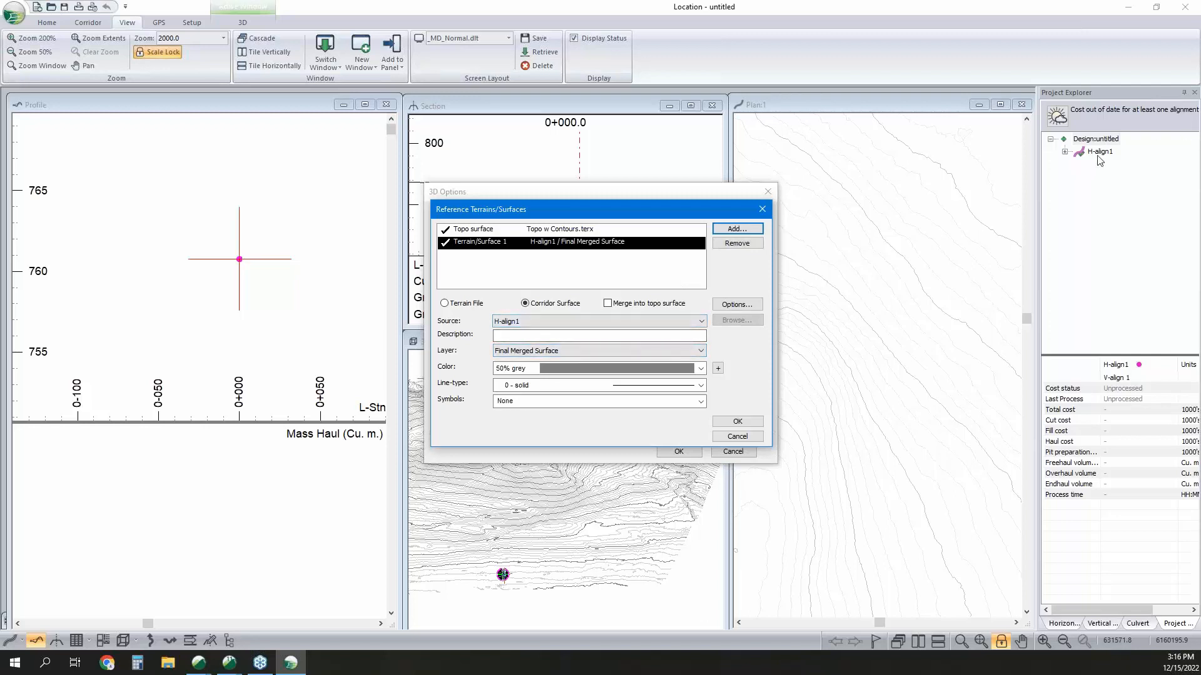
{"action": "left_click", "coordinate": [600, 369]}
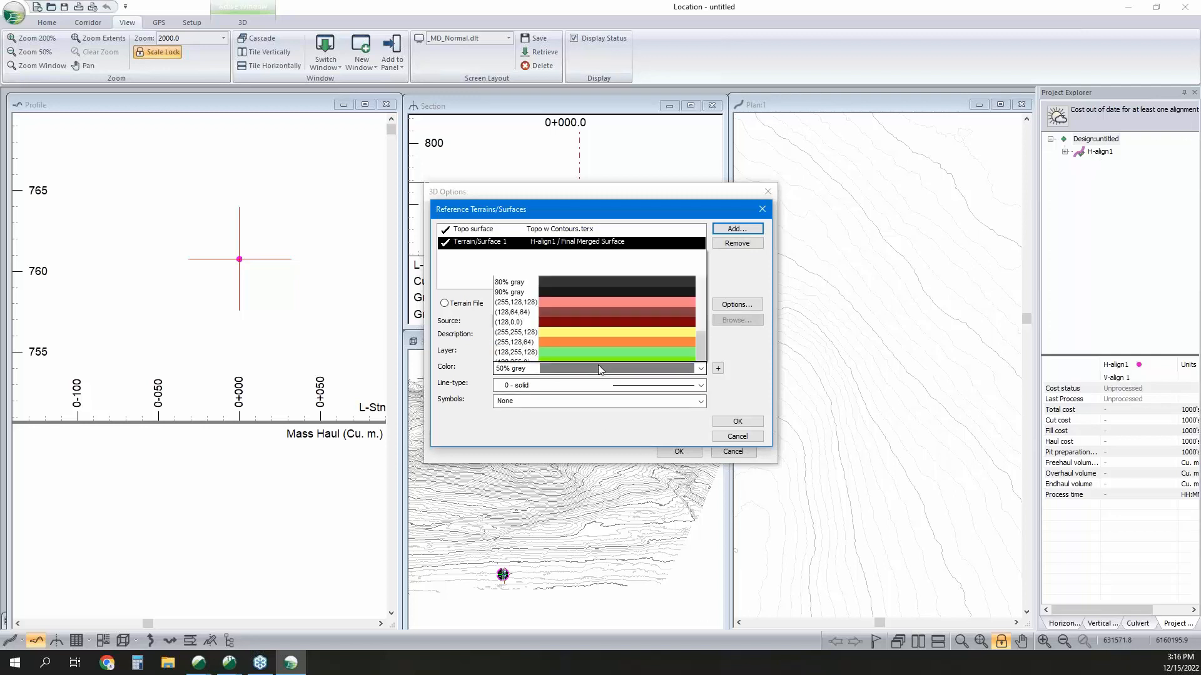
{"action": "scroll", "coordinate": [515, 111], "scroll_direction": "up", "scroll_amount": 5}
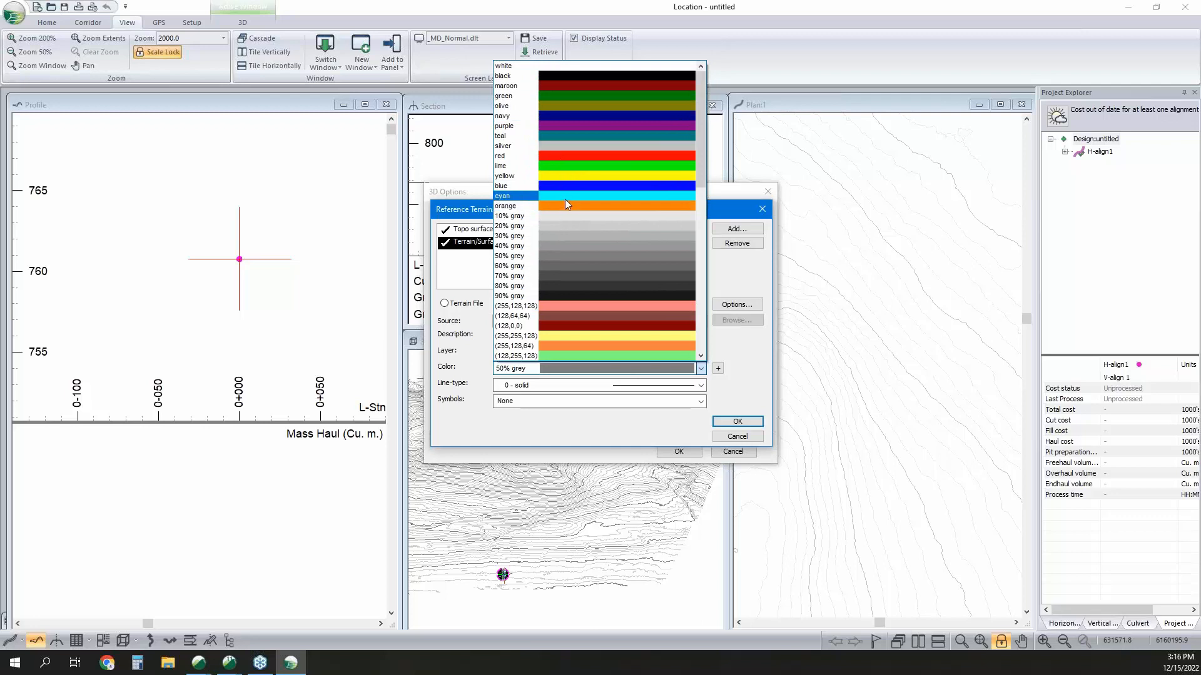
{"action": "left_click", "coordinate": [564, 199]}
{"action": "left_click", "coordinate": [738, 421]}
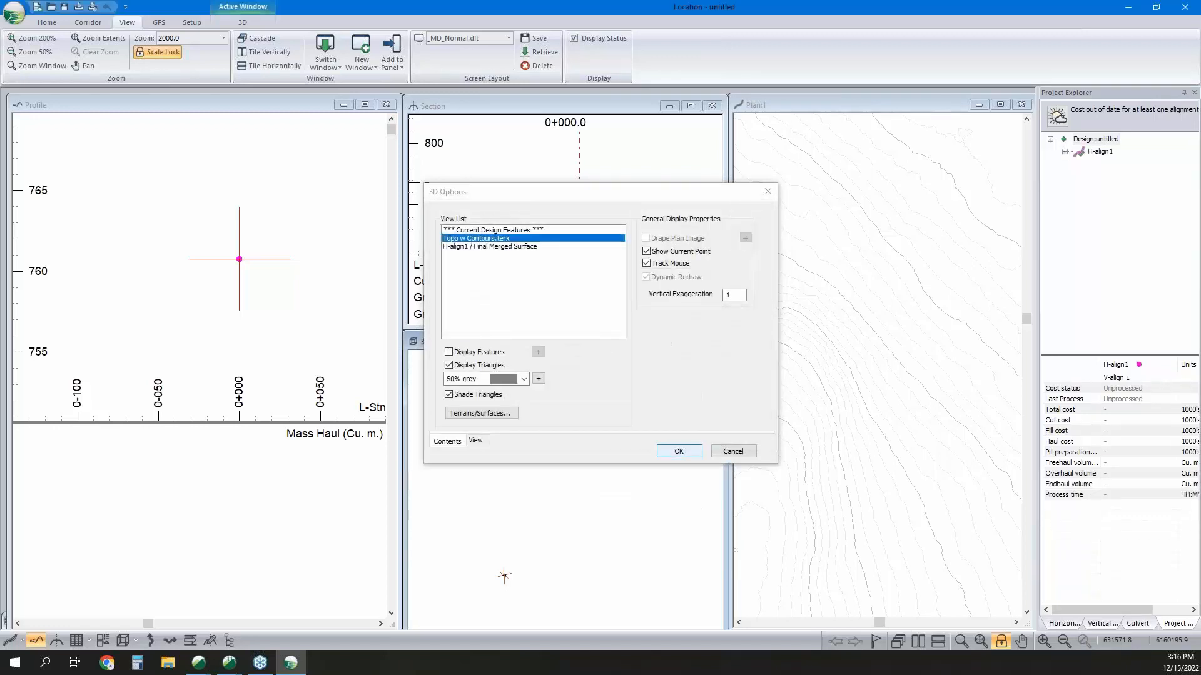
{"action": "key", "text": "Return"}
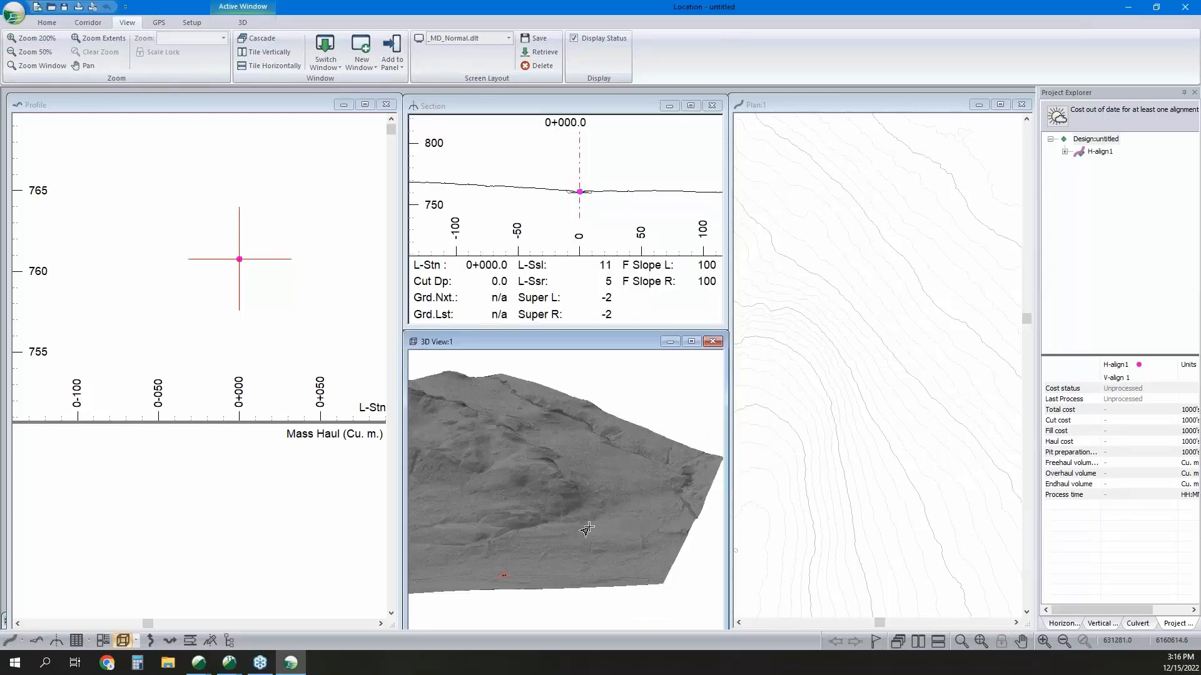
Examine the shaded terrain in 3D, the contours in plan, and the road template in the cross-section at station 0+000.0.
{"action": "mouse_move", "coordinate": [580, 482]}
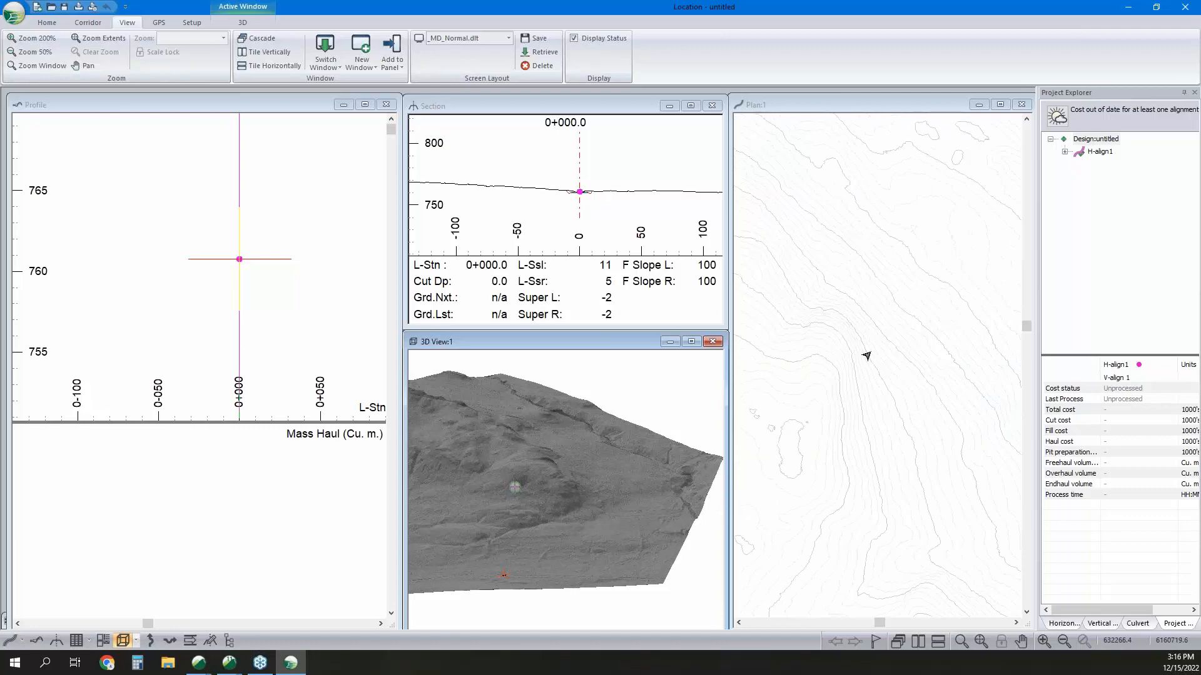
{"action": "left_click", "coordinate": [962, 347]}
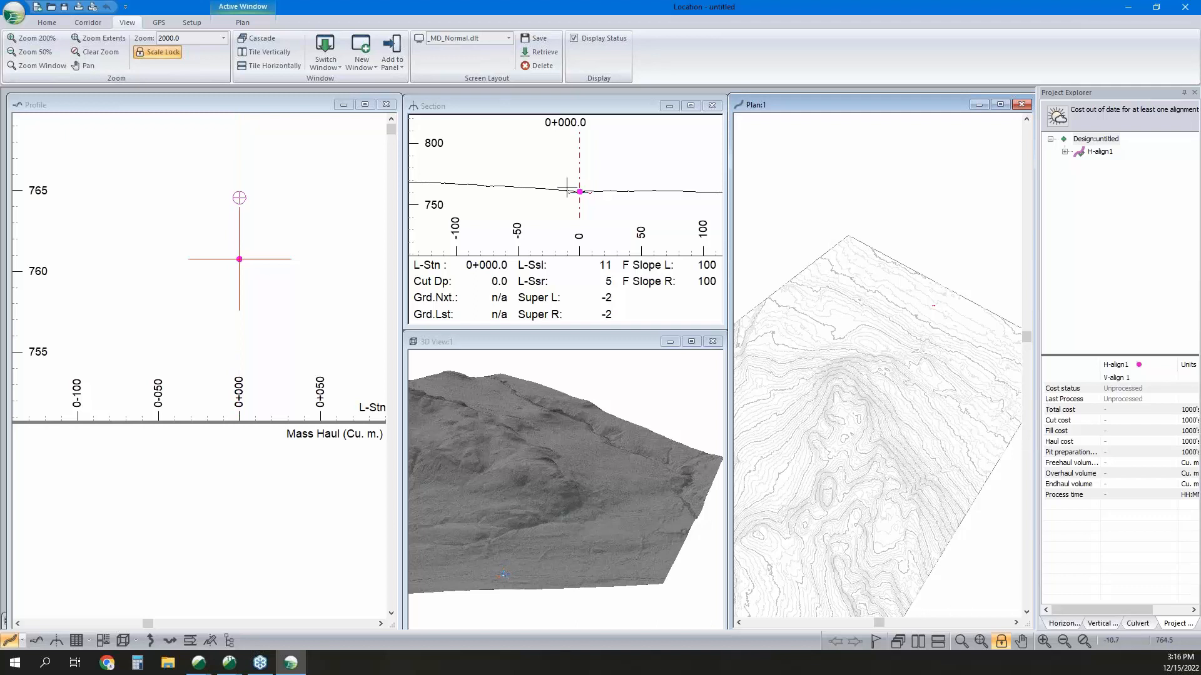
{"action": "left_click", "coordinate": [597, 204]}
{"action": "scroll", "coordinate": [594, 204], "scroll_direction": "up", "scroll_amount": 5}
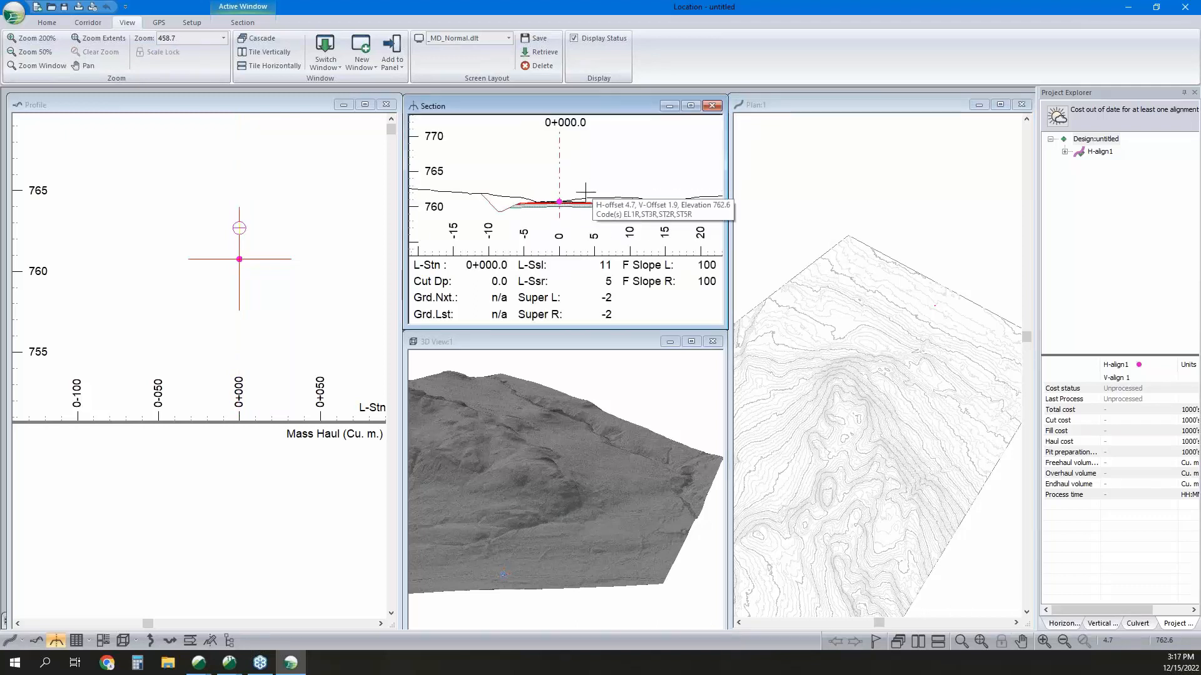
{"action": "mouse_move", "coordinate": [546, 204]}
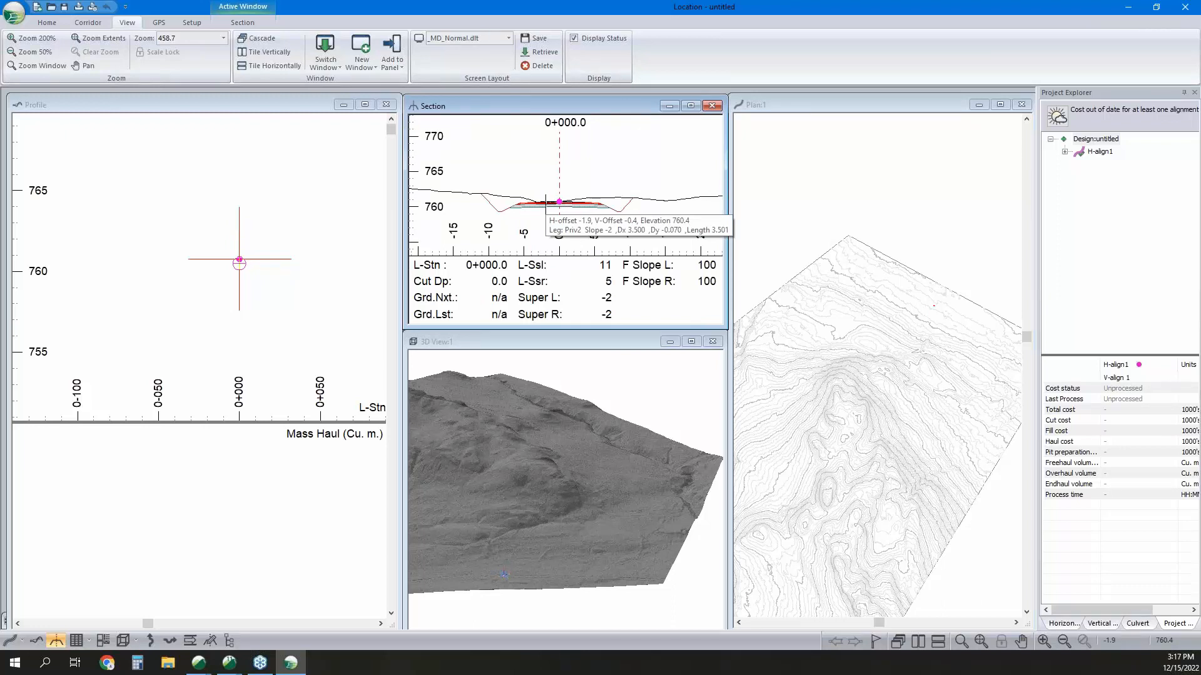
{"action": "mouse_move", "coordinate": [609, 210]}
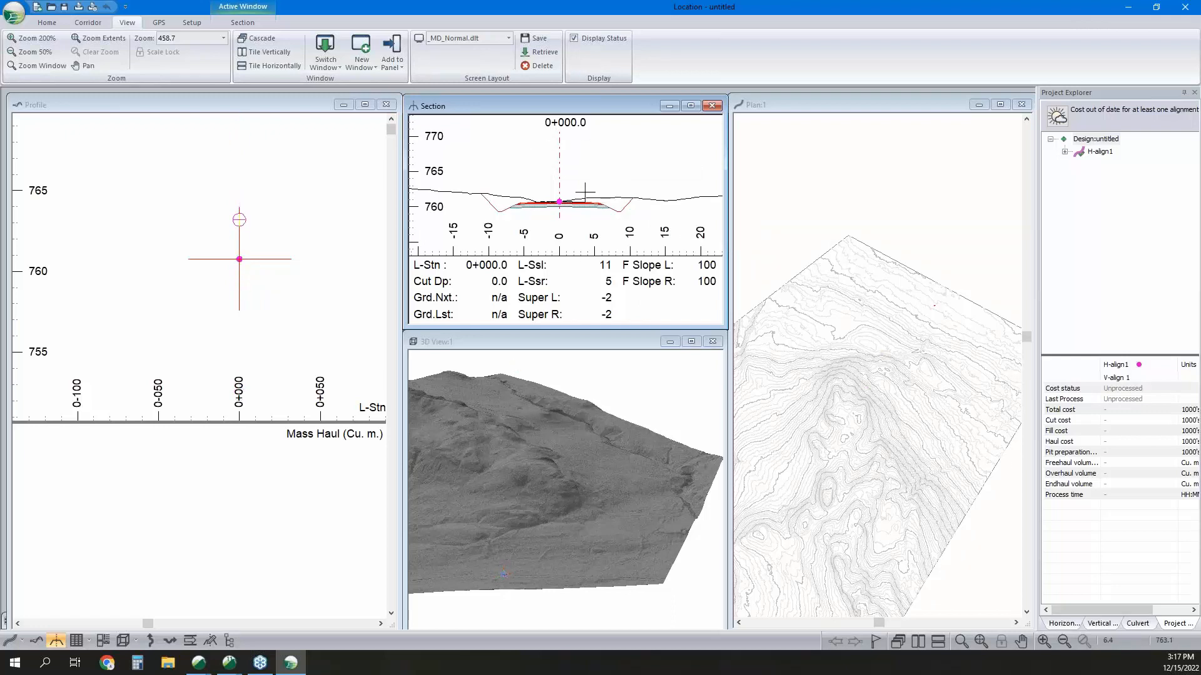
Examine the Rural and Resource Low Volume templates in the Template Editor, including the Resource Low Volume template's properties.
{"action": "left_click", "coordinate": [47, 23]}
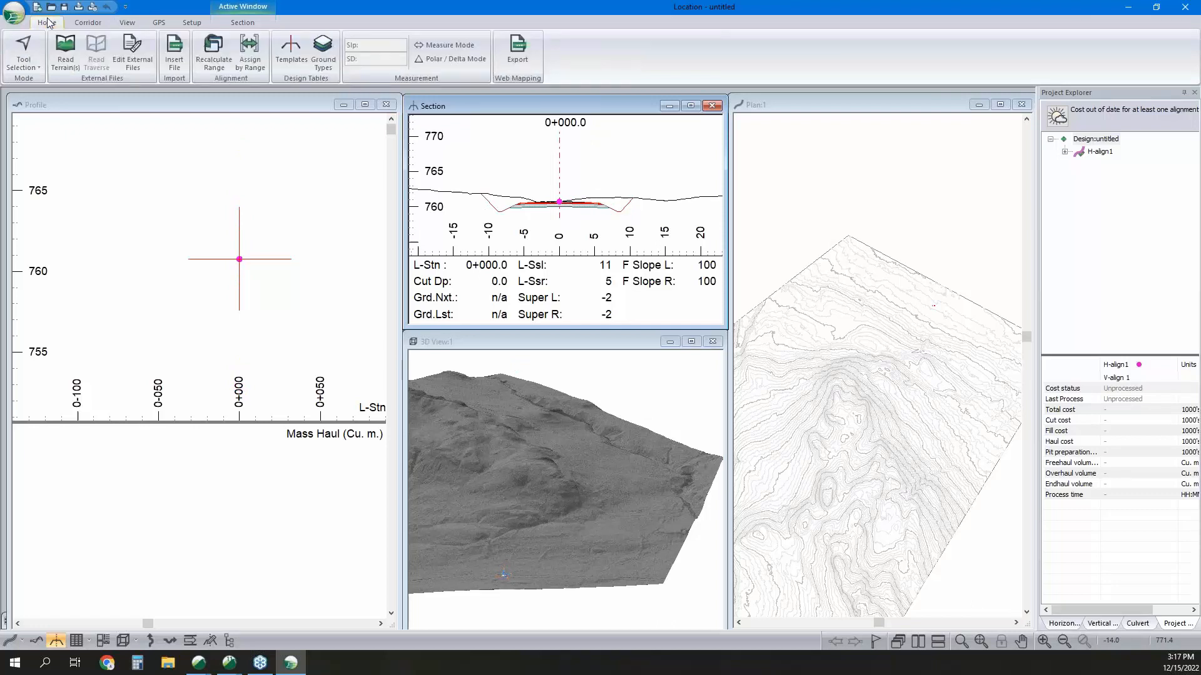
{"action": "left_click", "coordinate": [300, 53]}
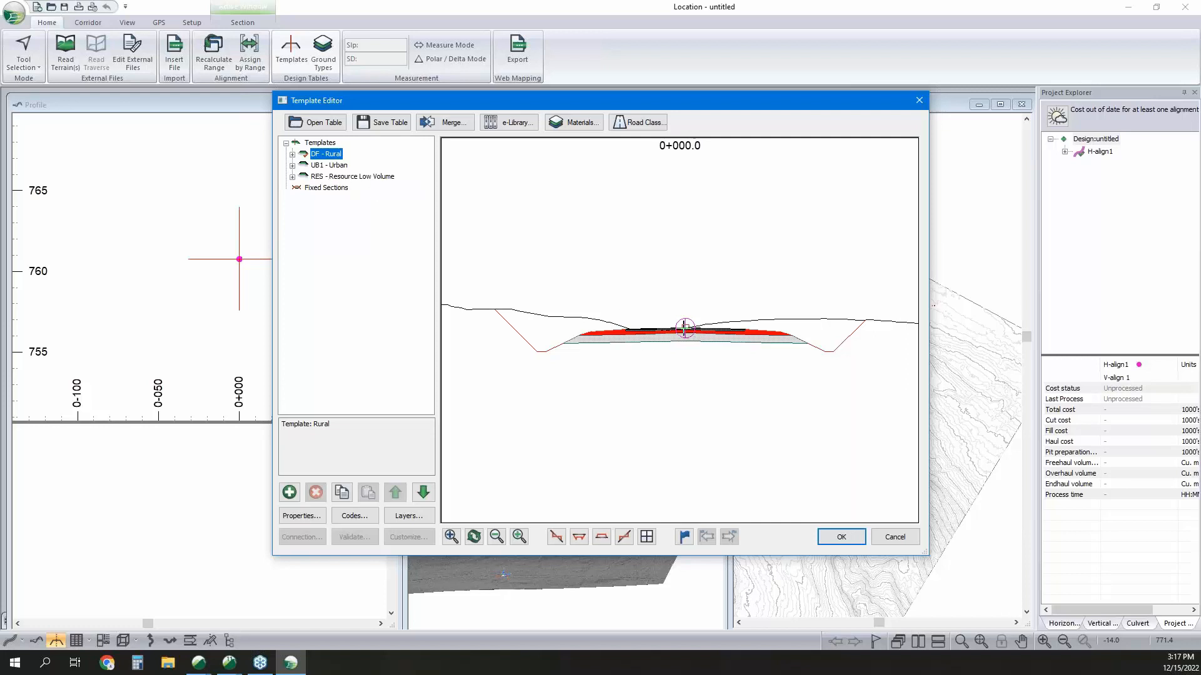
{"action": "scroll", "coordinate": [688, 332], "scroll_direction": "up", "scroll_amount": 1}
{"action": "mouse_move", "coordinate": [695, 337]}
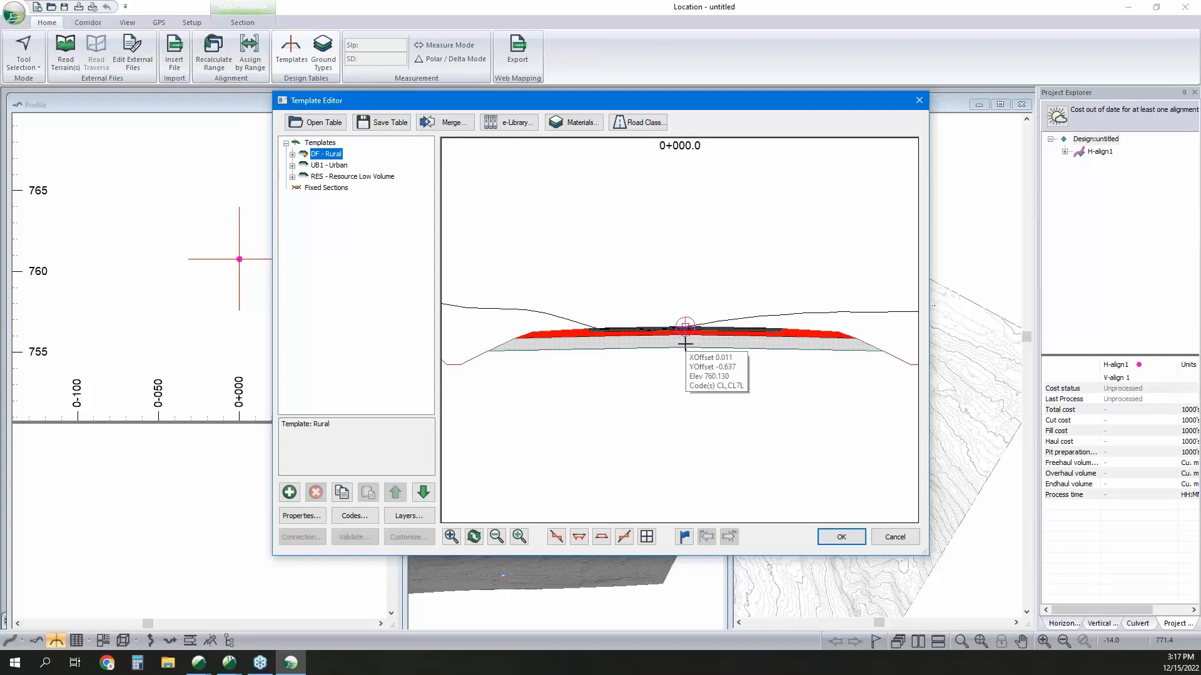
{"action": "left_click", "coordinate": [358, 180]}
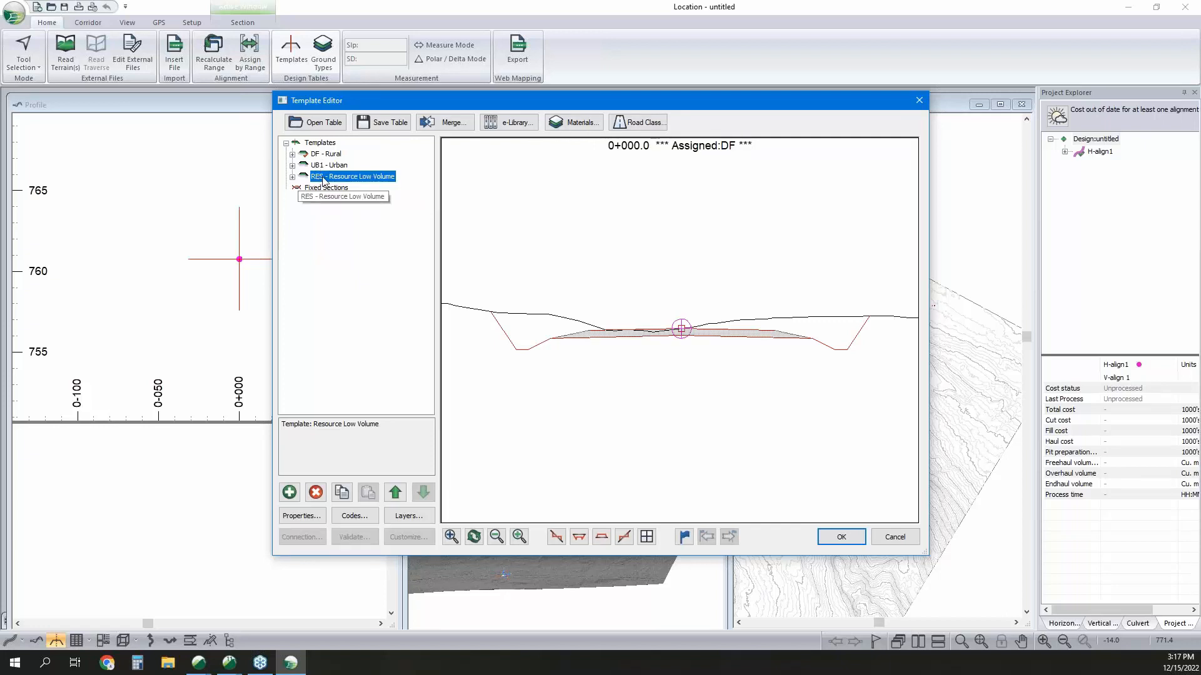
{"action": "left_click", "coordinate": [302, 515]}
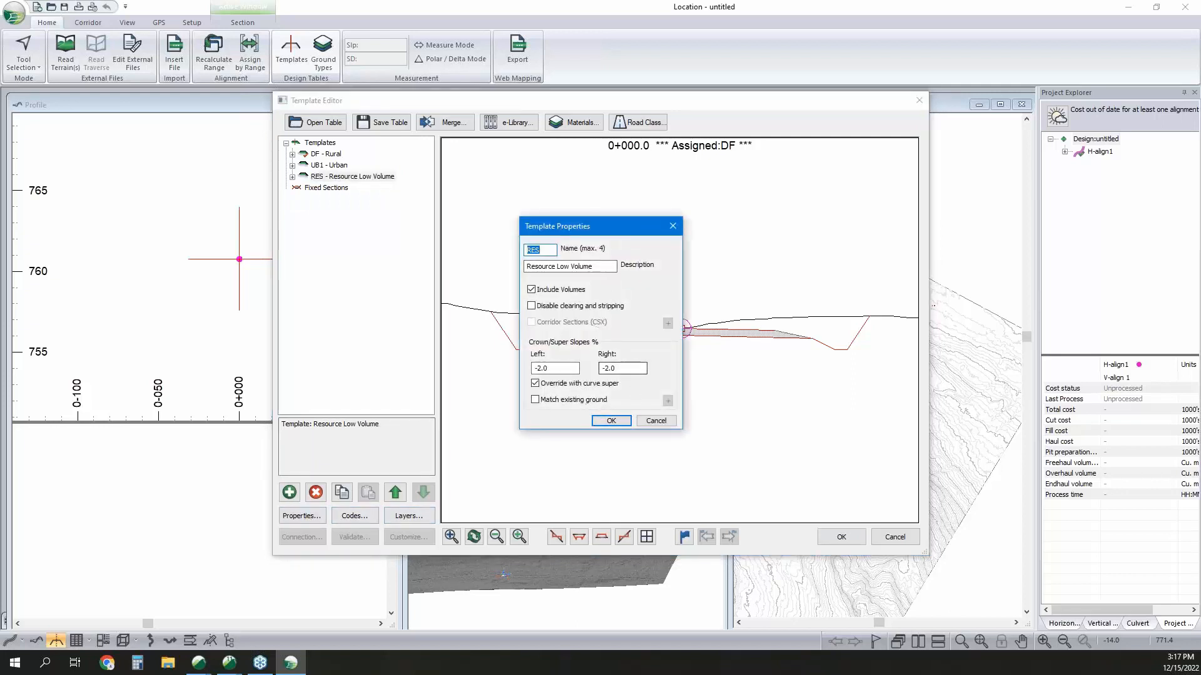
{"action": "left_click", "coordinate": [655, 420]}
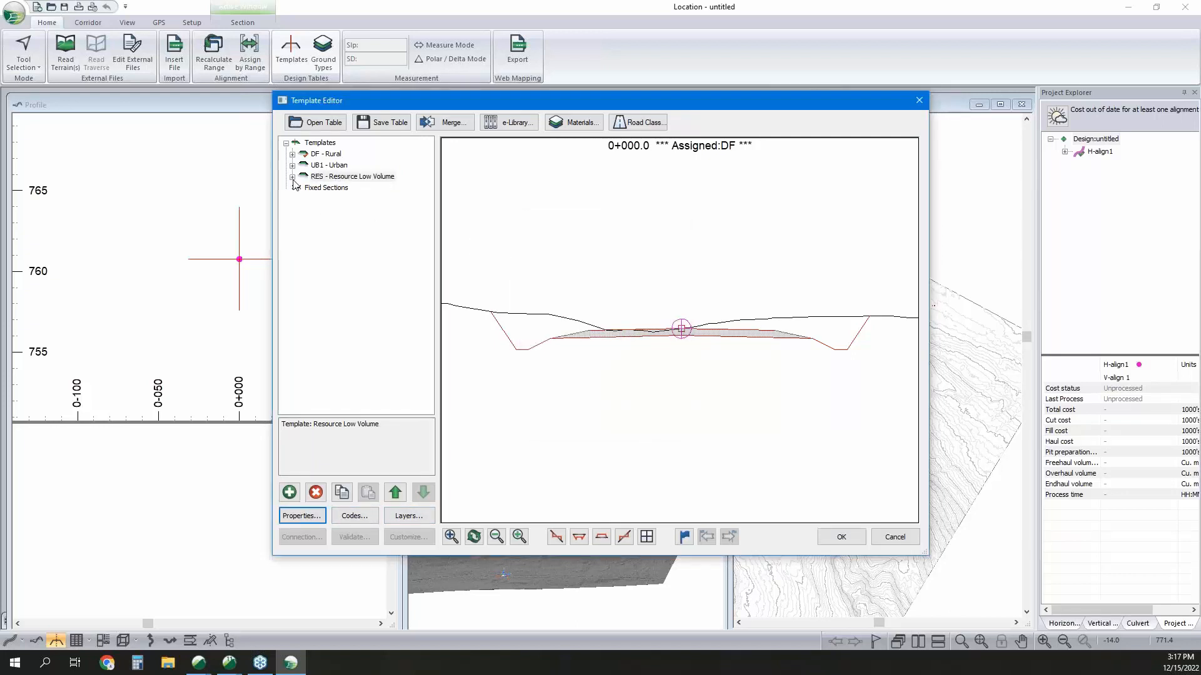
Try a default width of 2.5 m on the Resource I-left component of the Resource Low Volume template, without keeping template edits.
{"action": "double_click", "coordinate": [313, 180]}
{"action": "left_click", "coordinate": [341, 189]}
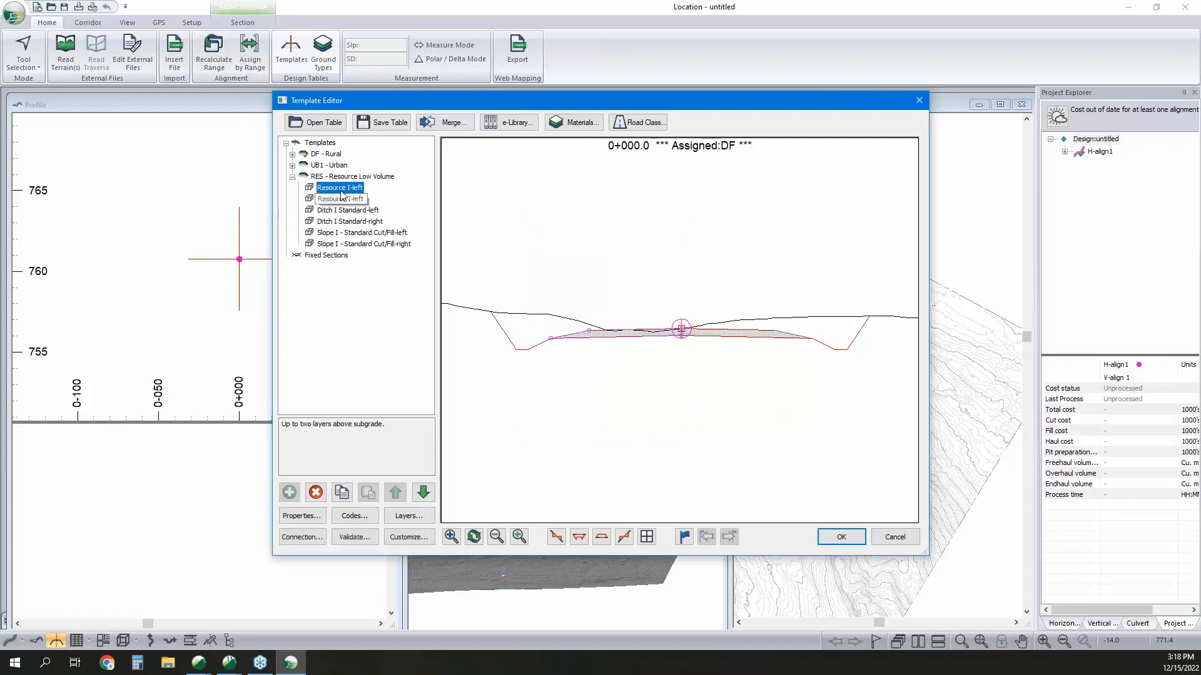
{"action": "double_click", "coordinate": [341, 190]}
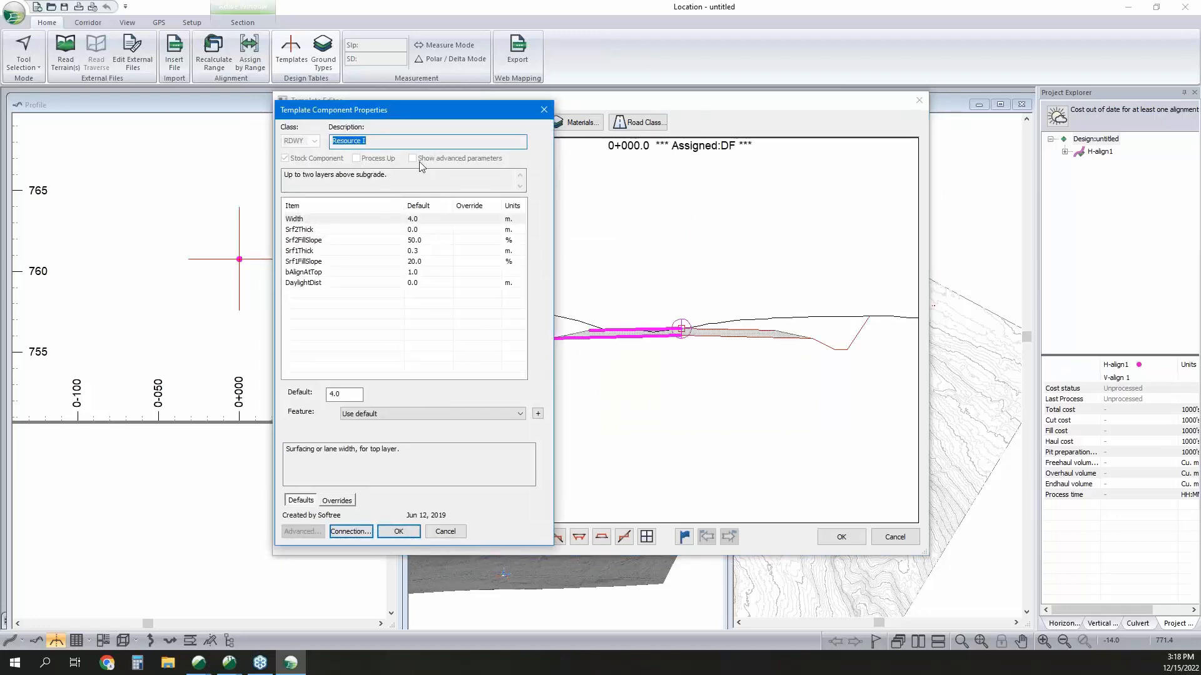
{"action": "left_click_drag", "start_coordinate": [444, 114], "coordinate": [326, 108]}
{"action": "double_click", "coordinate": [227, 393]}
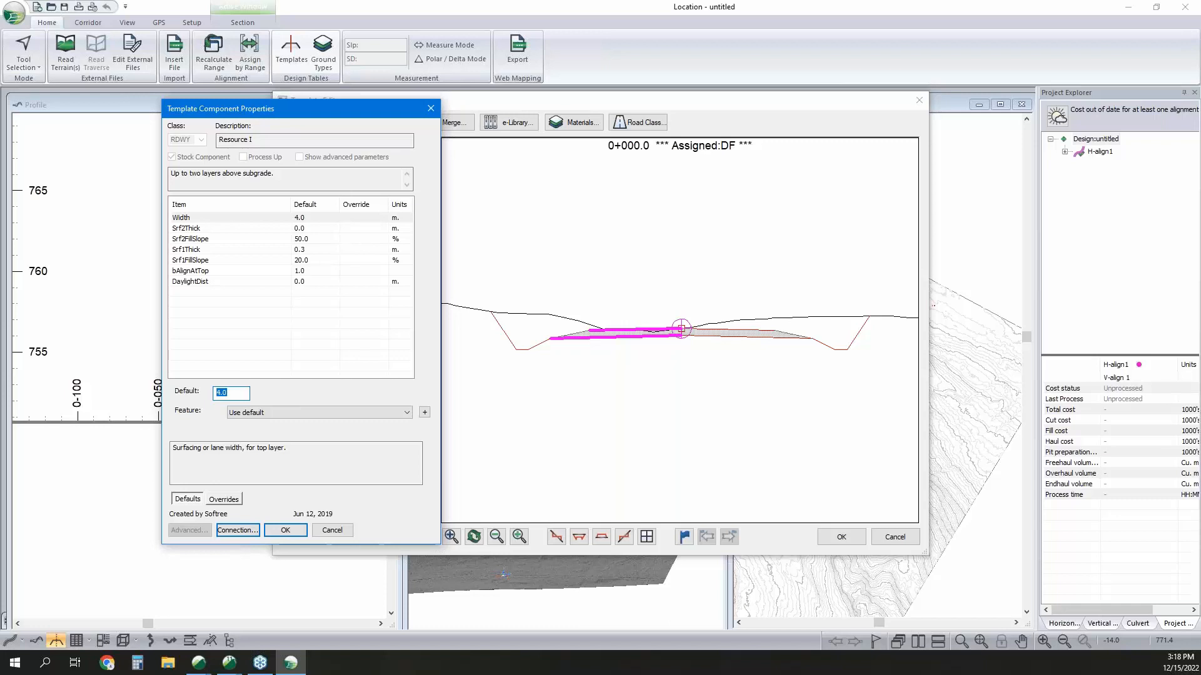
{"action": "type", "text": "2.5"}
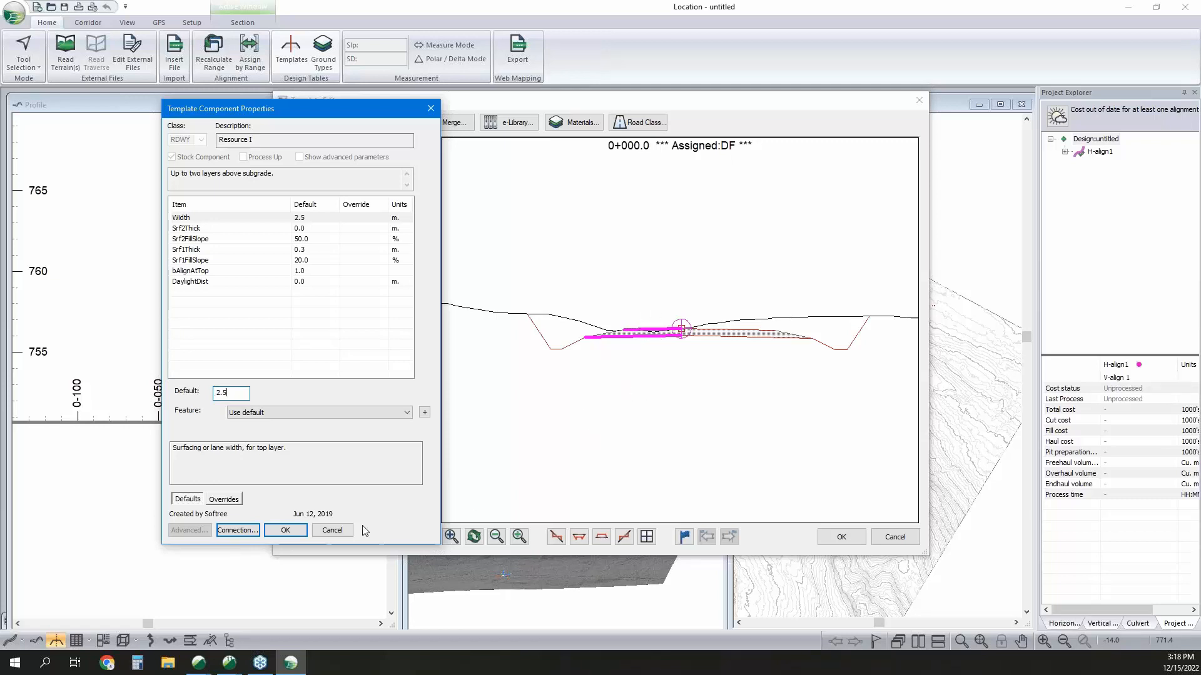
{"action": "left_click", "coordinate": [331, 531]}
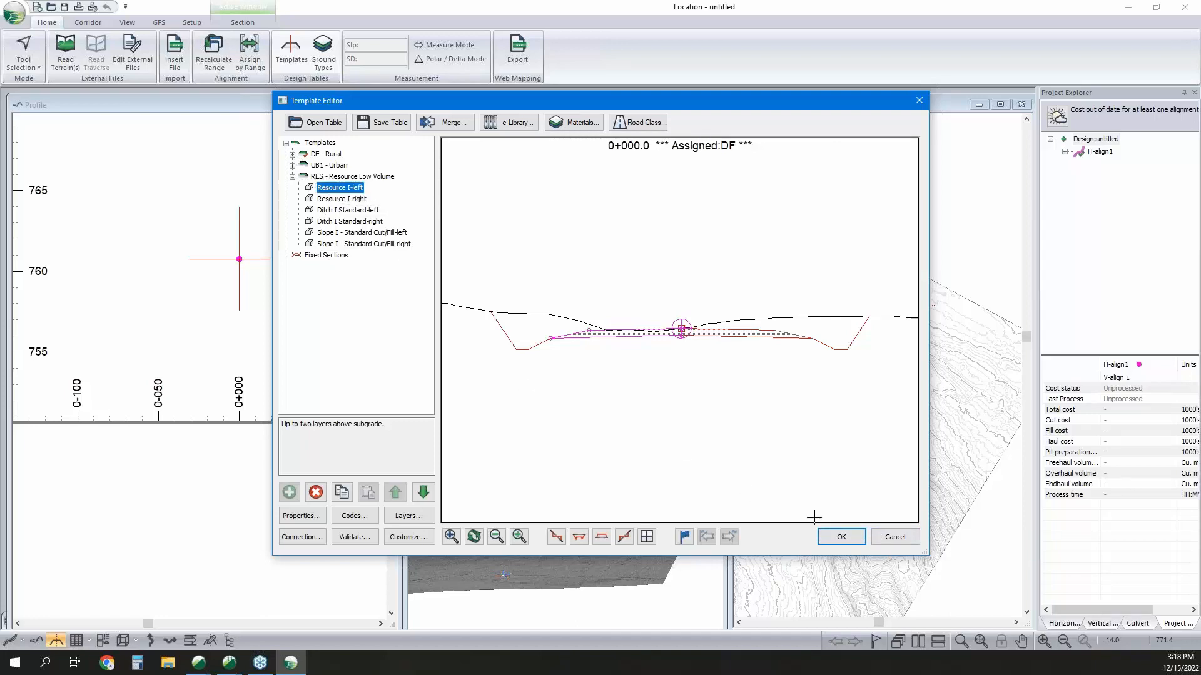
{"action": "left_click", "coordinate": [888, 538]}
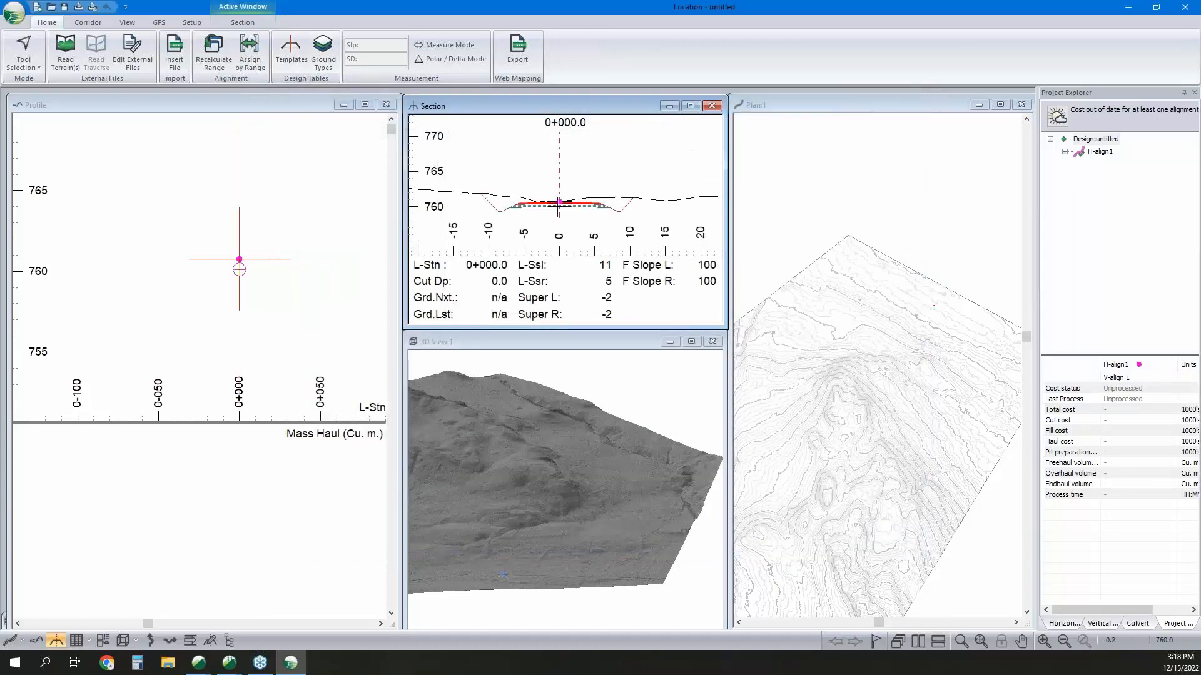
Assign the RES Resource Low Volume template to both sides of H-align1 over the whole station range, replacing the DF Rural template.
{"action": "scroll", "coordinate": [564, 206], "scroll_direction": "up", "scroll_amount": 1}
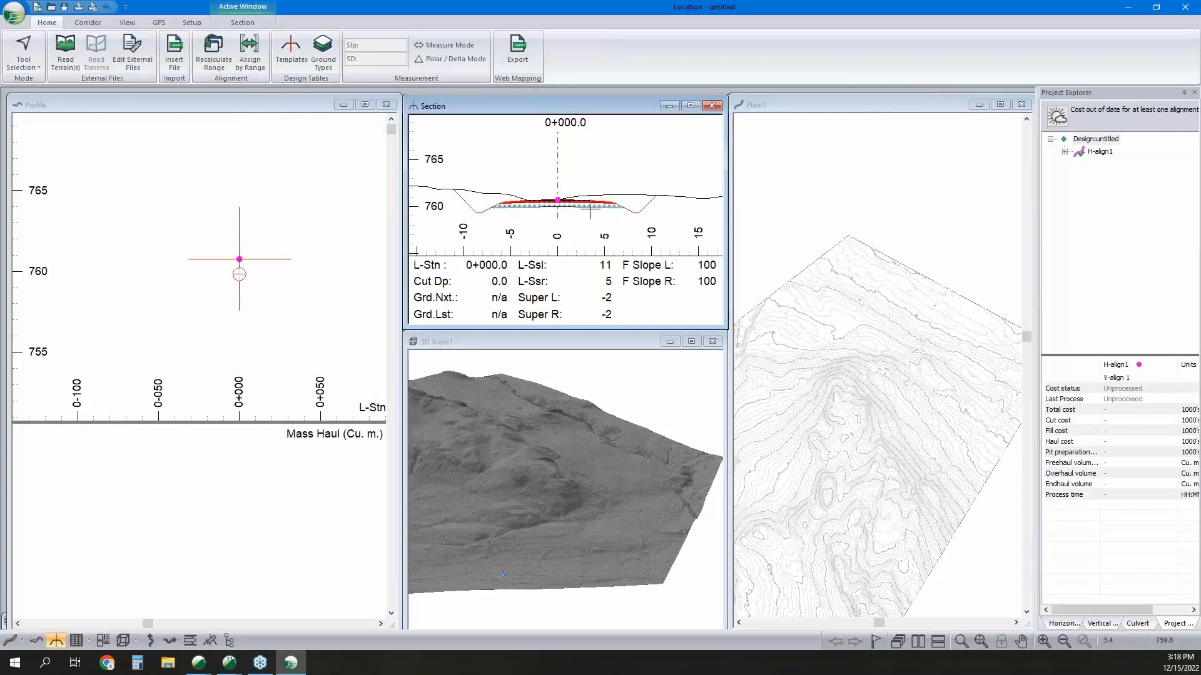
{"action": "left_click", "coordinate": [251, 56]}
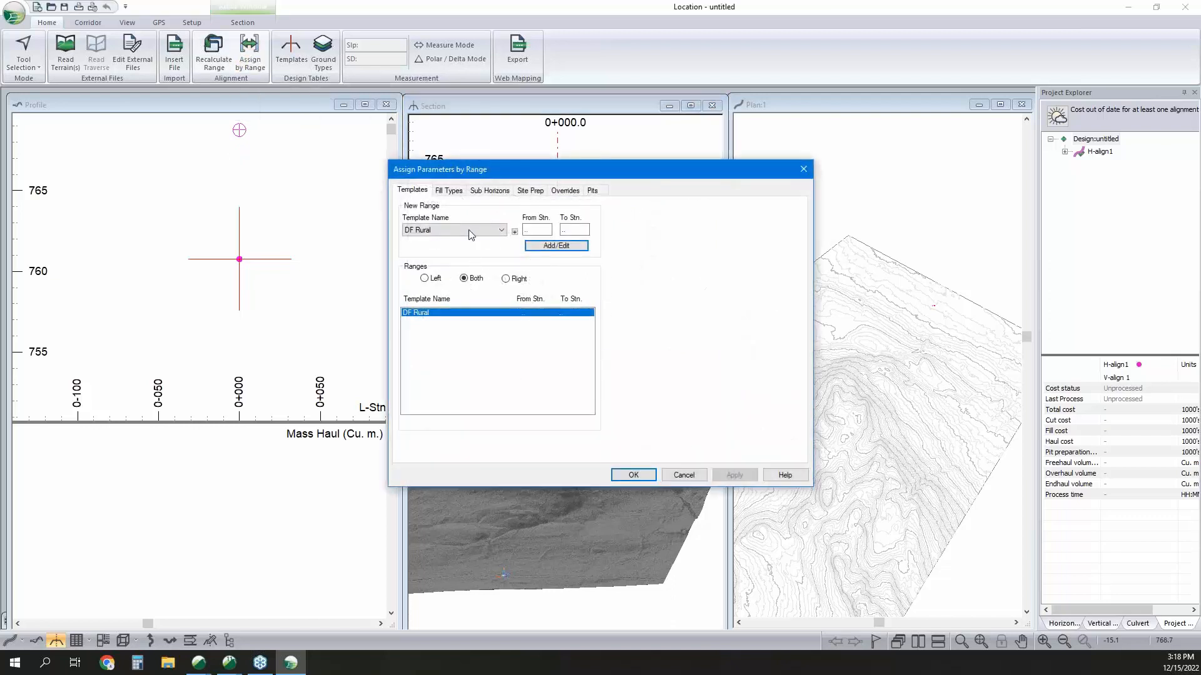
{"action": "left_click", "coordinate": [471, 233]}
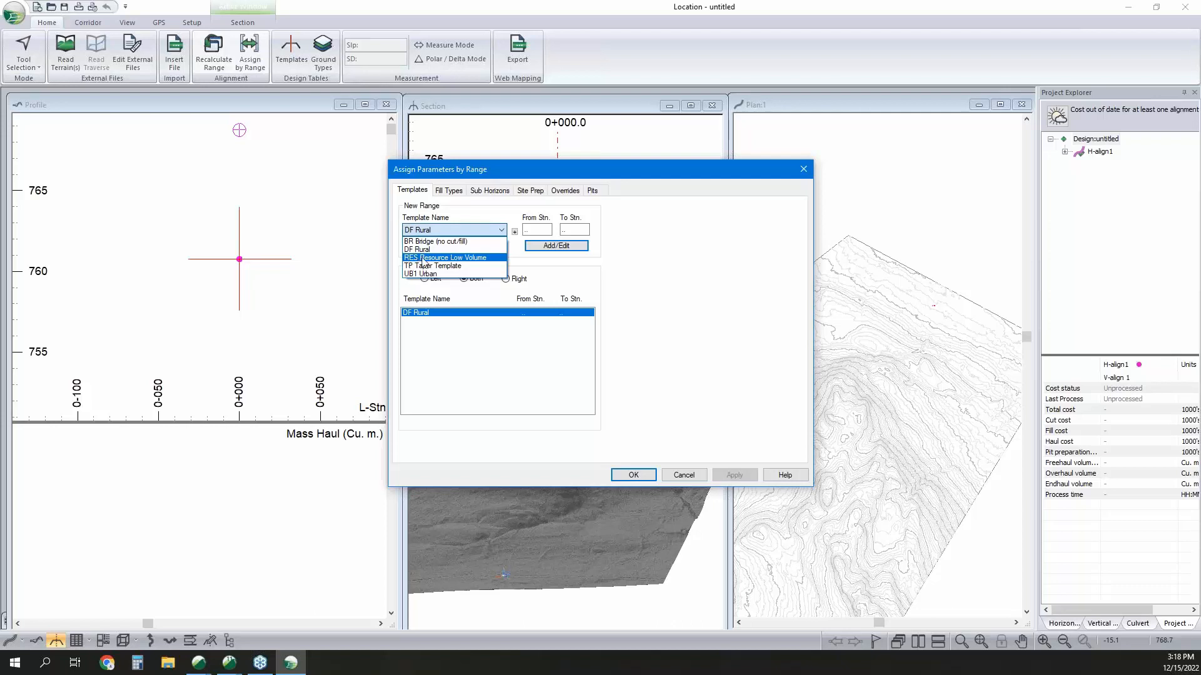
{"action": "left_click", "coordinate": [451, 259]}
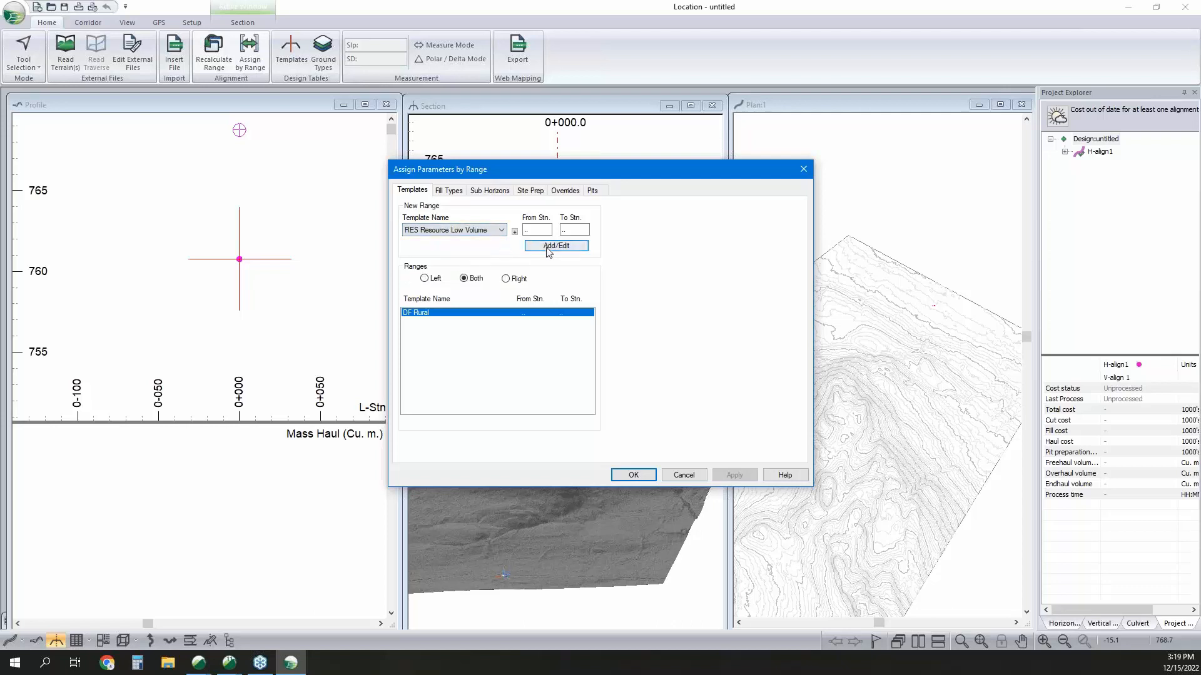
{"action": "left_click_drag", "start_coordinate": [545, 231], "coordinate": [493, 232]}
{"action": "left_click_drag", "start_coordinate": [570, 230], "coordinate": [550, 230]}
{"action": "left_click", "coordinate": [549, 247]}
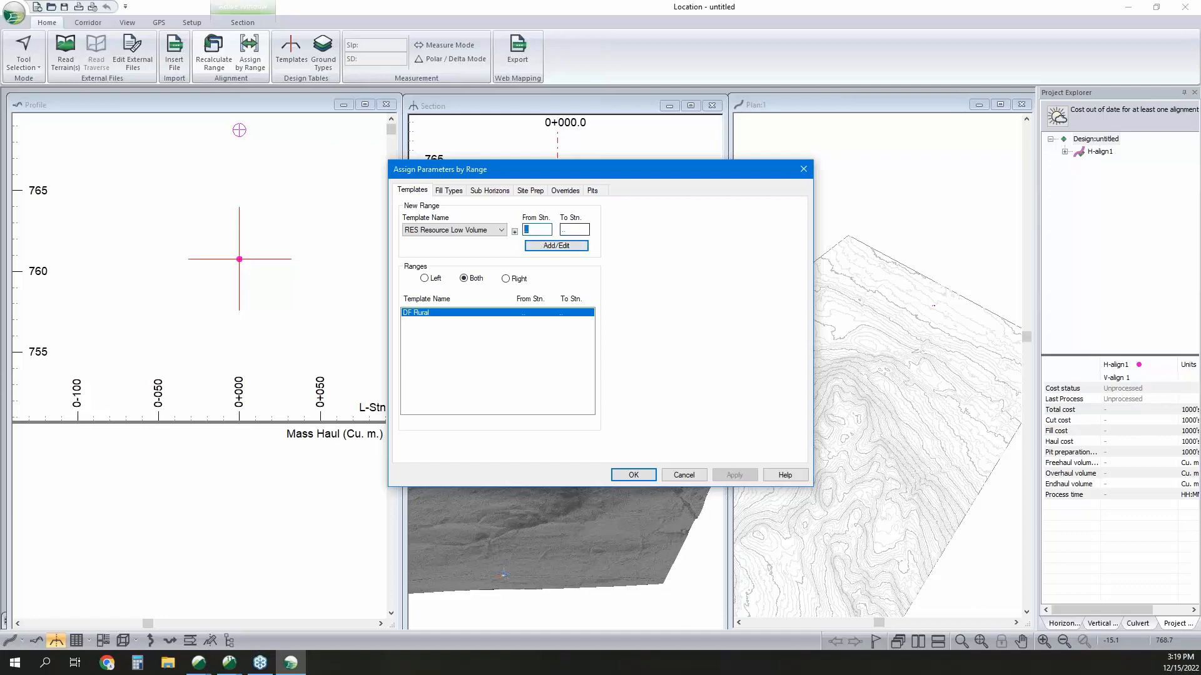
{"action": "left_click", "coordinate": [556, 246]}
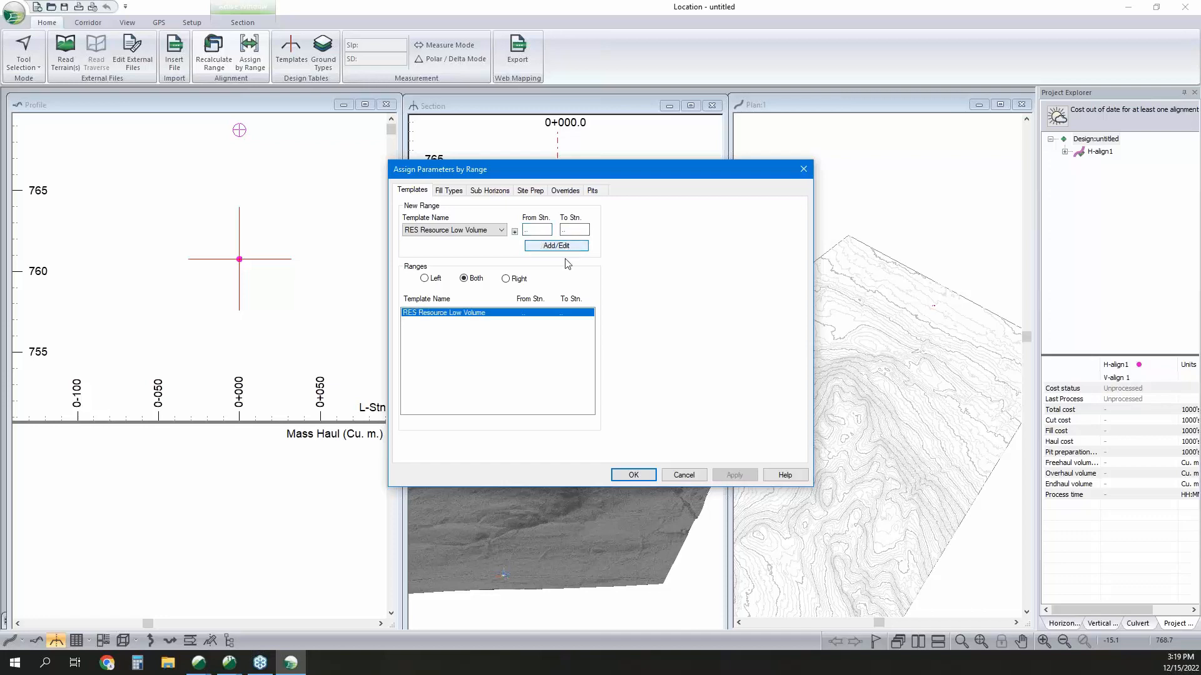
{"action": "left_click", "coordinate": [639, 479]}
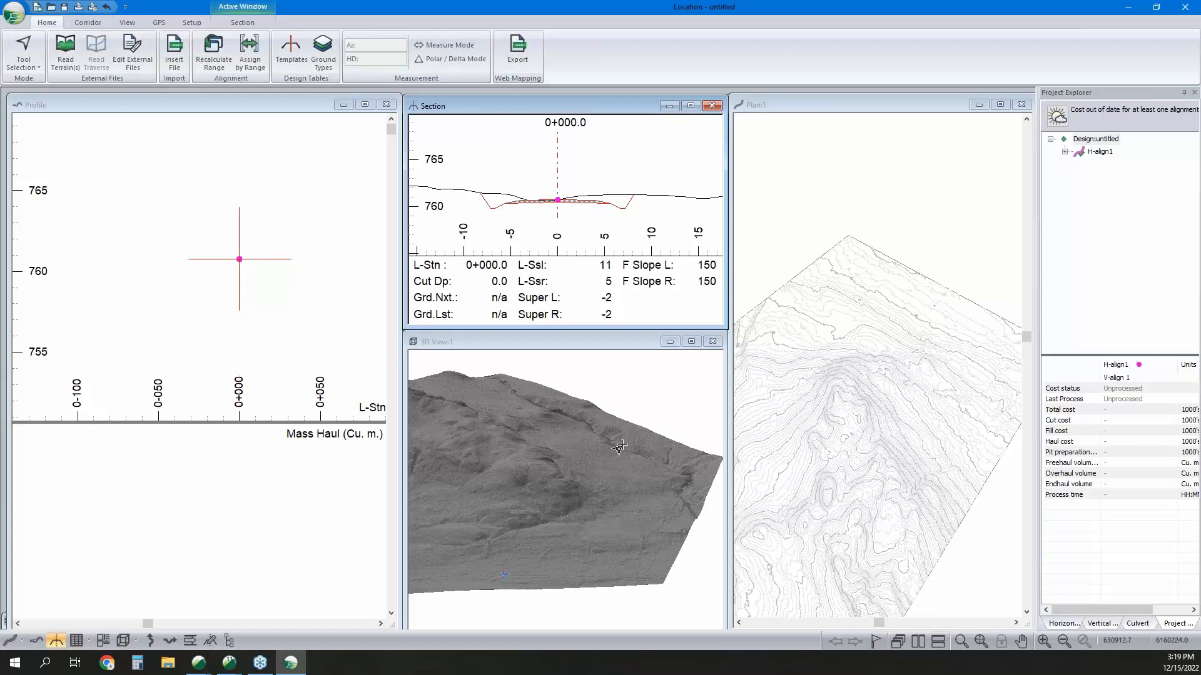
Add an IP west-southwest of the start point in plan to draw a first alignment segment about 621 m long.
{"action": "scroll", "coordinate": [927, 312], "scroll_direction": "up", "scroll_amount": 4}
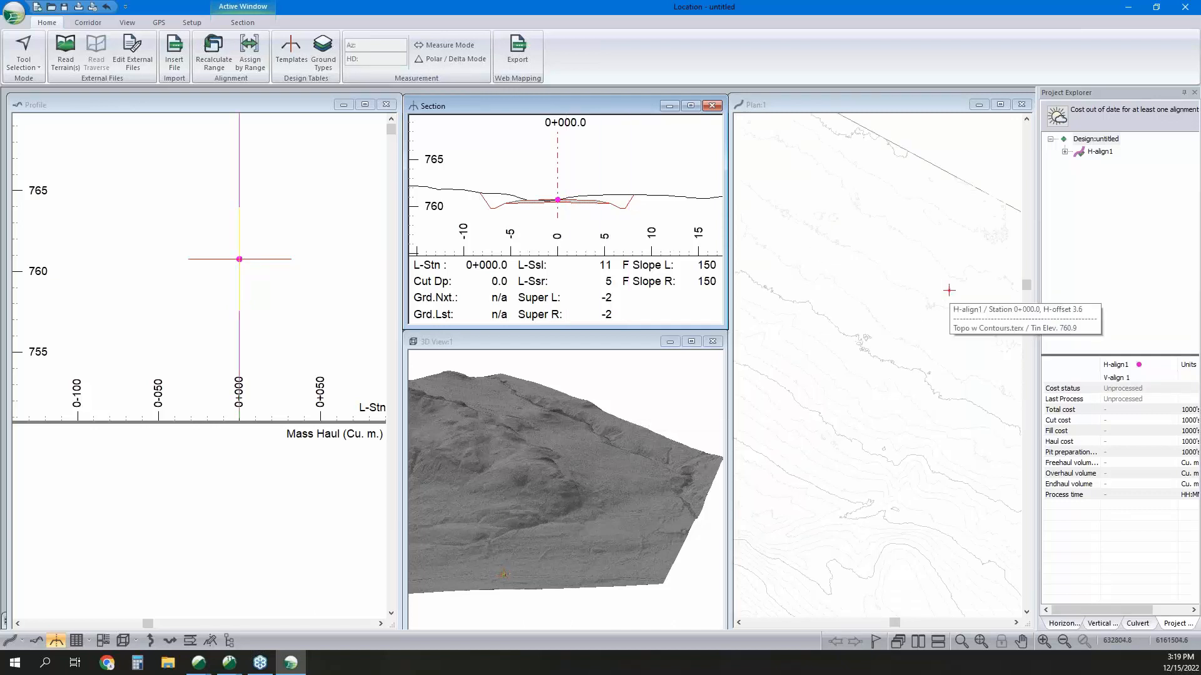
{"action": "right_click", "coordinate": [918, 310]}
{"action": "left_click", "coordinate": [955, 335]}
{"action": "right_click", "coordinate": [900, 312]}
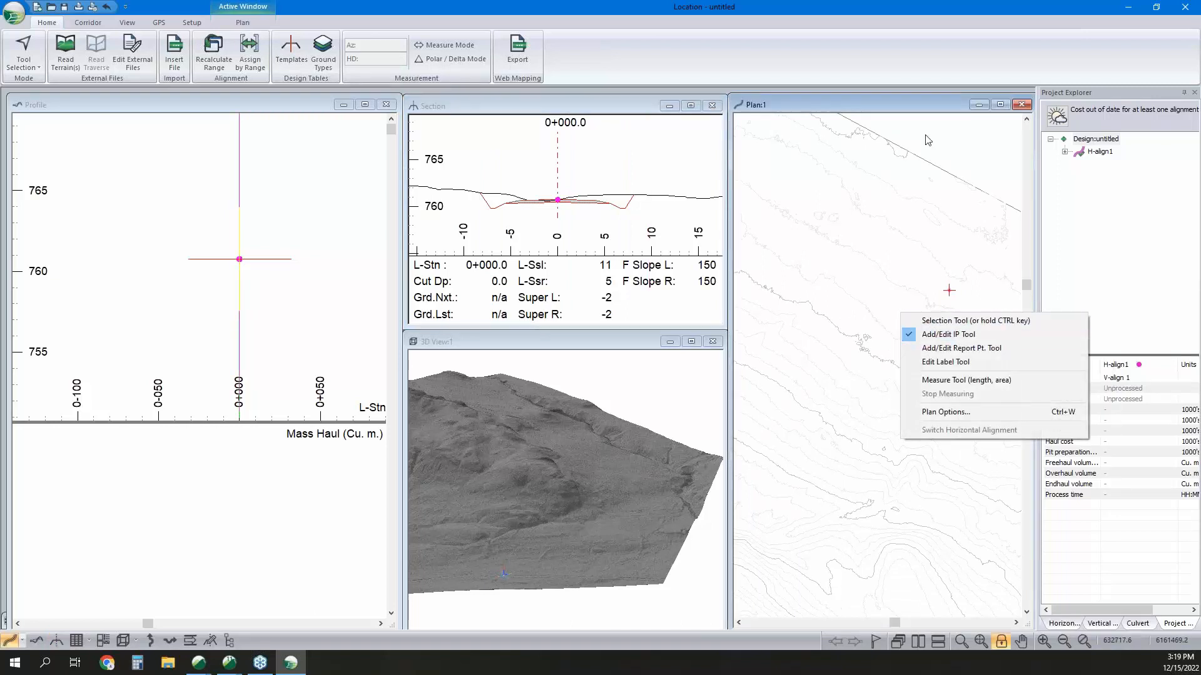
{"action": "left_click", "coordinate": [920, 106]}
{"action": "scroll", "coordinate": [886, 341], "scroll_direction": "down", "scroll_amount": 3}
{"action": "scroll", "coordinate": [877, 334], "scroll_direction": "down", "scroll_amount": 3}
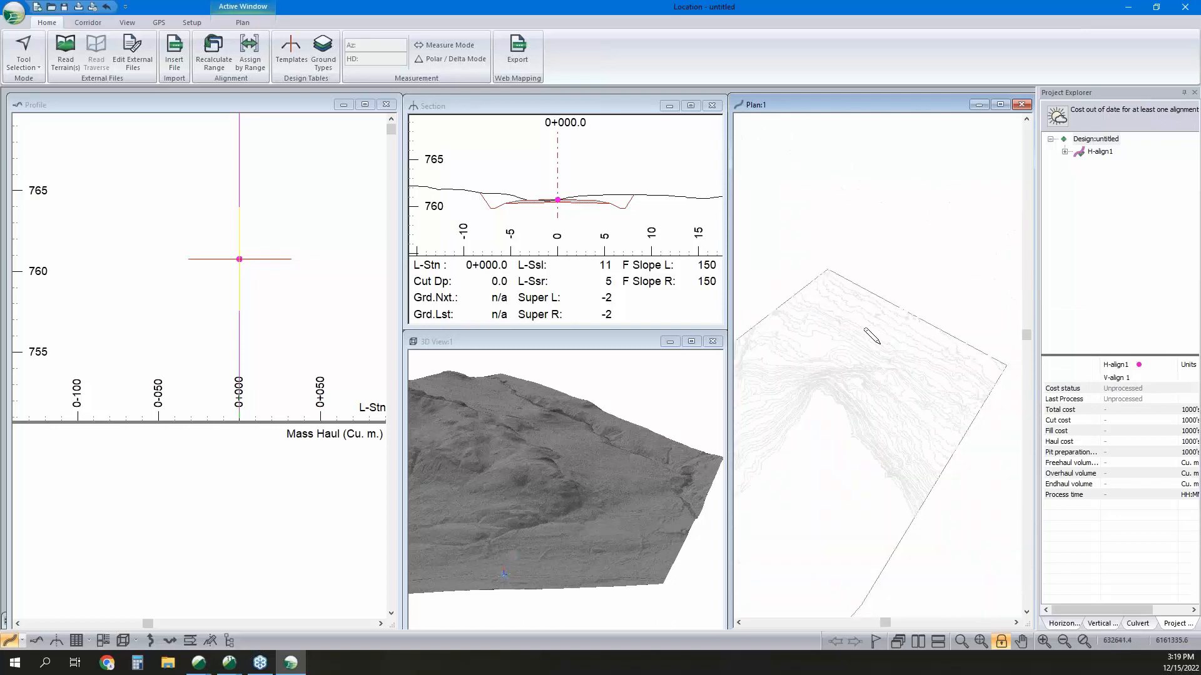
{"action": "left_click", "coordinate": [898, 327]}
{"action": "left_click", "coordinate": [843, 344]}
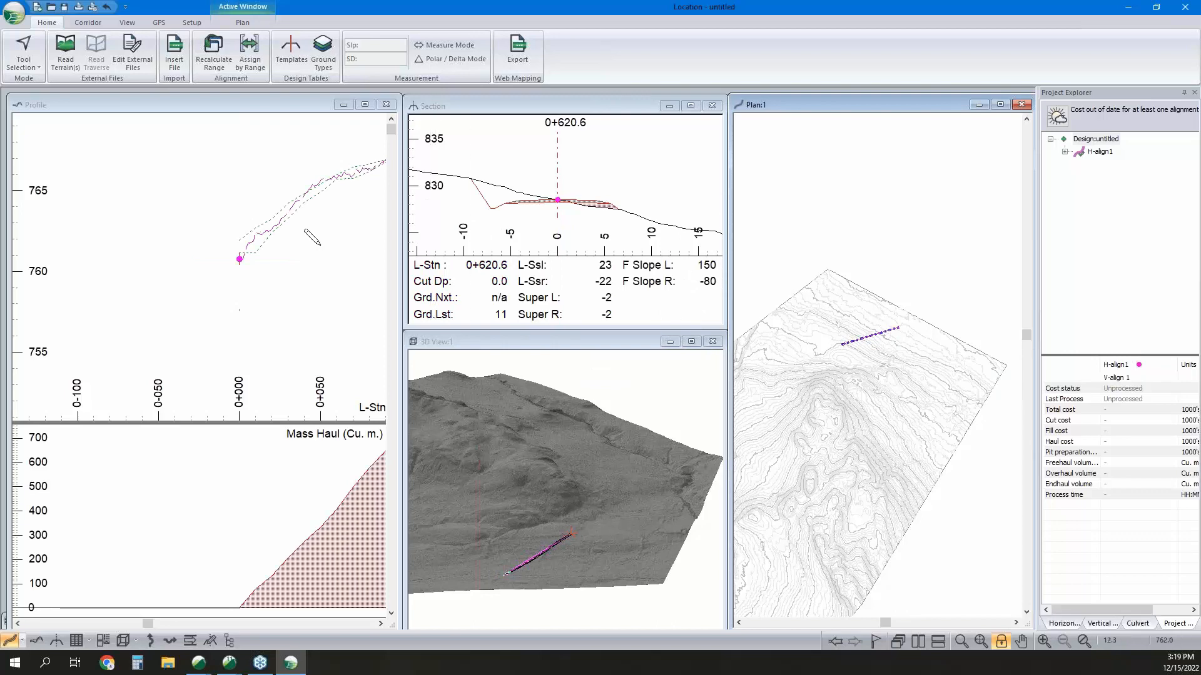
Examine the ground profile and mass haul along the new alignment segment, with the selection tool active in the profile.
{"action": "middle_click_drag", "start_coordinate": [268, 257], "coordinate": [160, 288]}
{"action": "scroll", "coordinate": [160, 276], "scroll_direction": "down", "scroll_amount": 3}
{"action": "scroll", "coordinate": [185, 300], "scroll_direction": "down", "scroll_amount": 4}
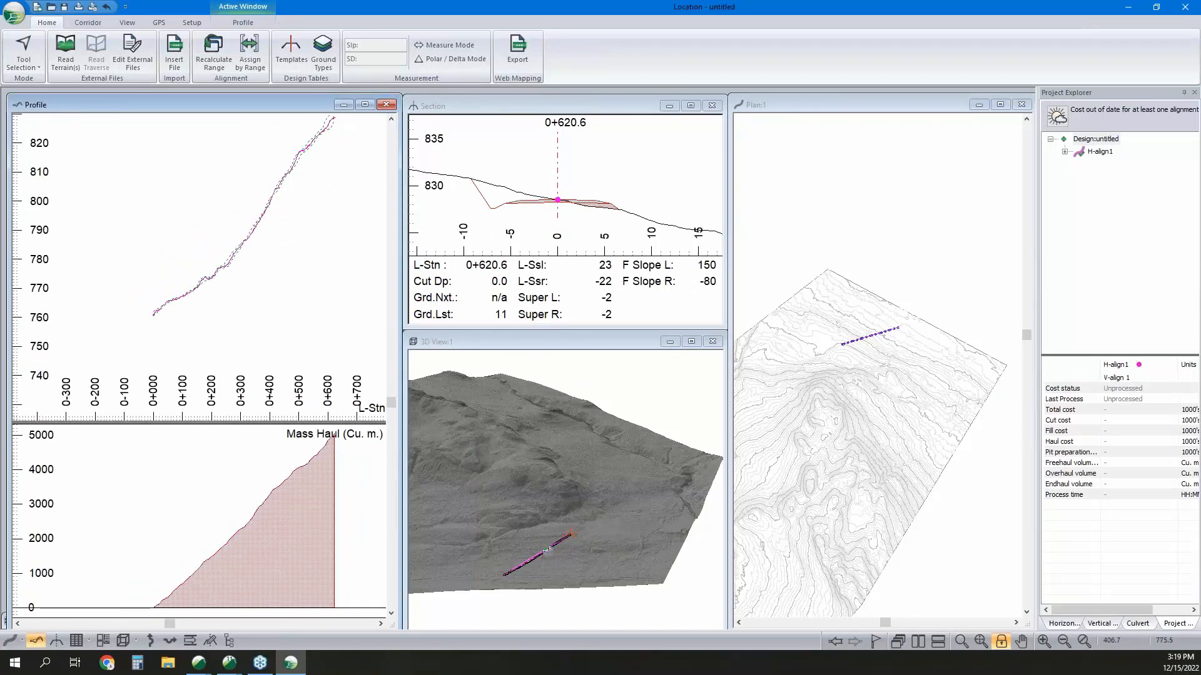
{"action": "middle_click_drag", "start_coordinate": [252, 259], "coordinate": [220, 286]}
{"action": "scroll", "coordinate": [867, 328], "scroll_direction": "up", "scroll_amount": 4}
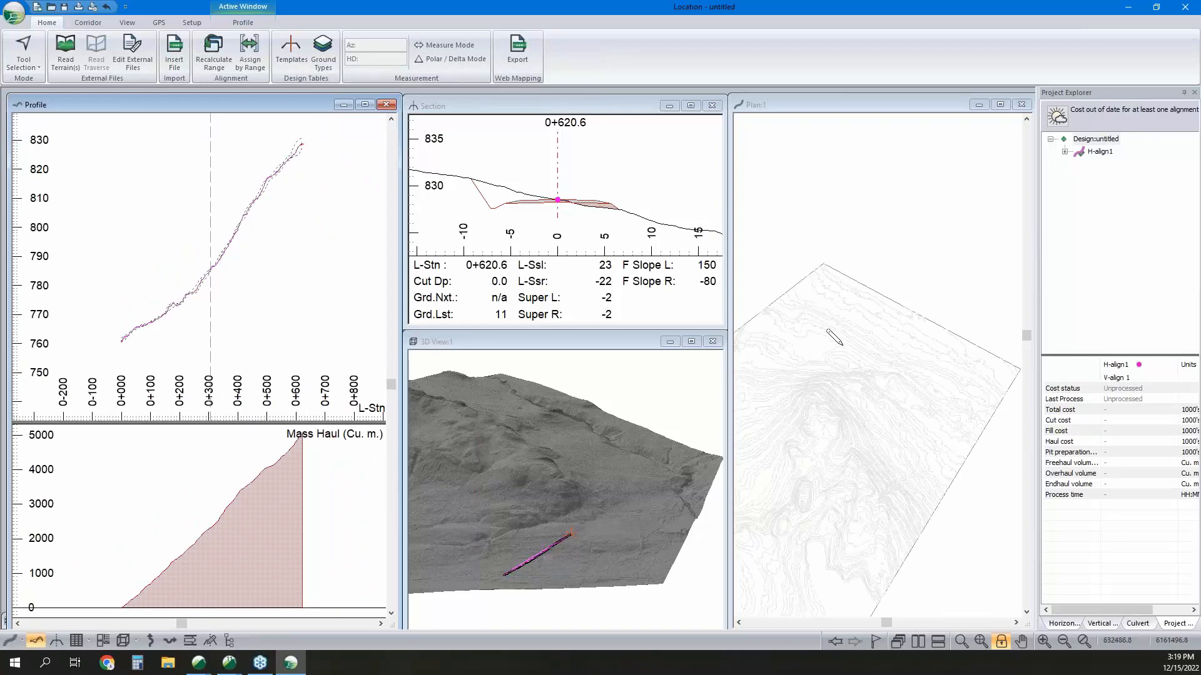
{"action": "right_click", "coordinate": [281, 297]}
{"action": "left_click", "coordinate": [306, 303]}
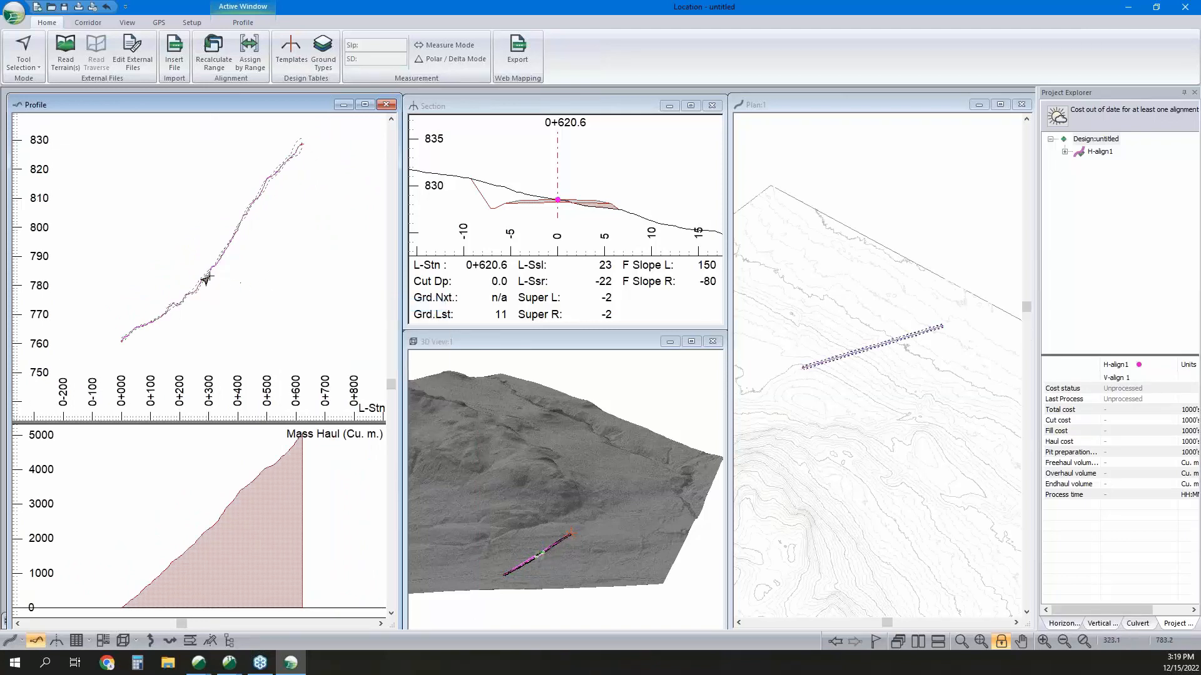
{"action": "mouse_move", "coordinate": [201, 280]}
Extend the horizontal alignment southwest with another IP, and move its end to about station 0+768.7, accepting the vertical alignment warning.
{"action": "middle_click_drag", "start_coordinate": [837, 347], "coordinate": [881, 348]}
{"action": "right_click", "coordinate": [848, 351]}
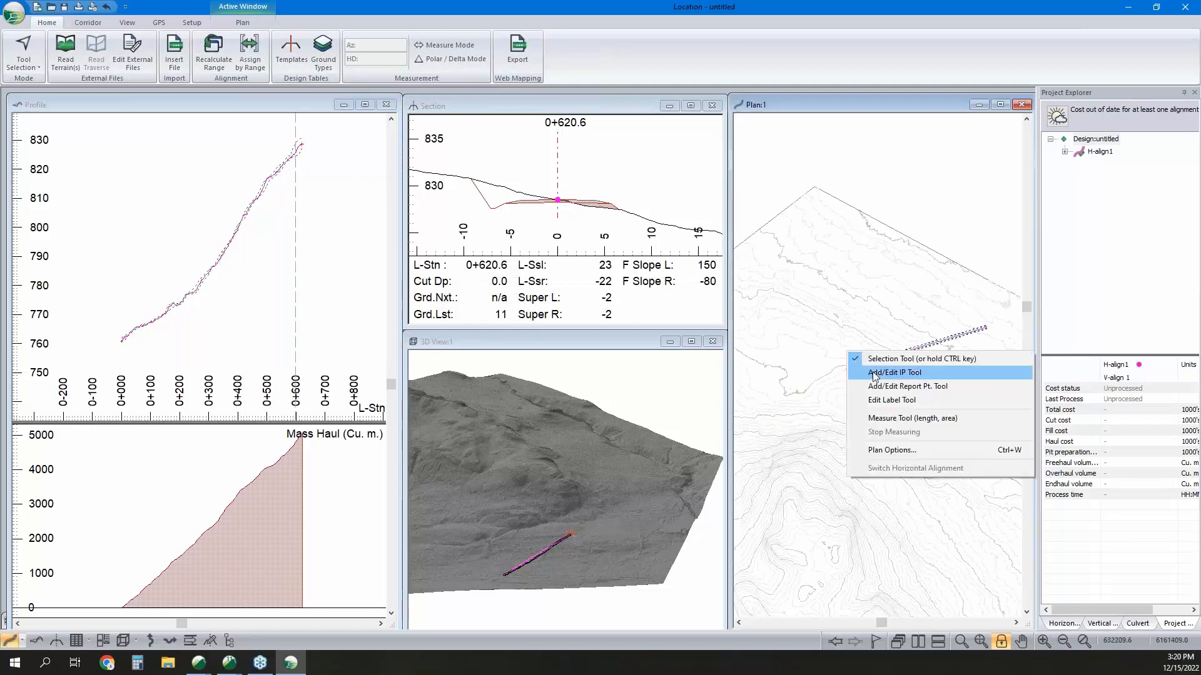
{"action": "left_click", "coordinate": [875, 376]}
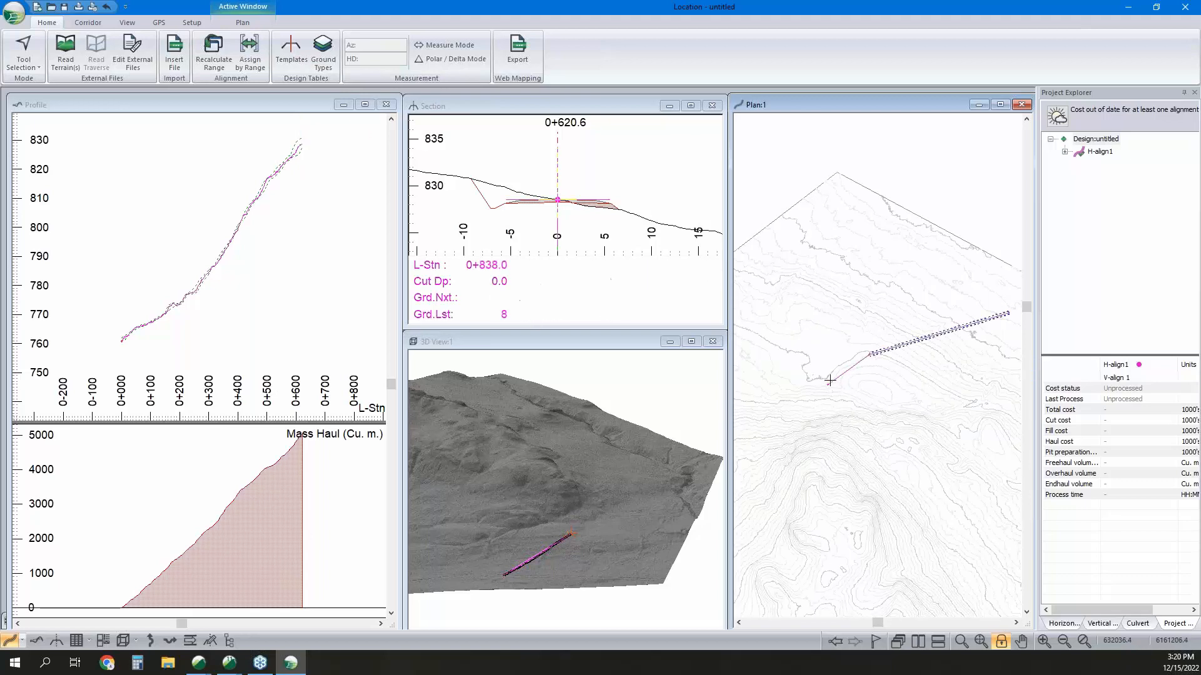
{"action": "left_click", "coordinate": [834, 380]}
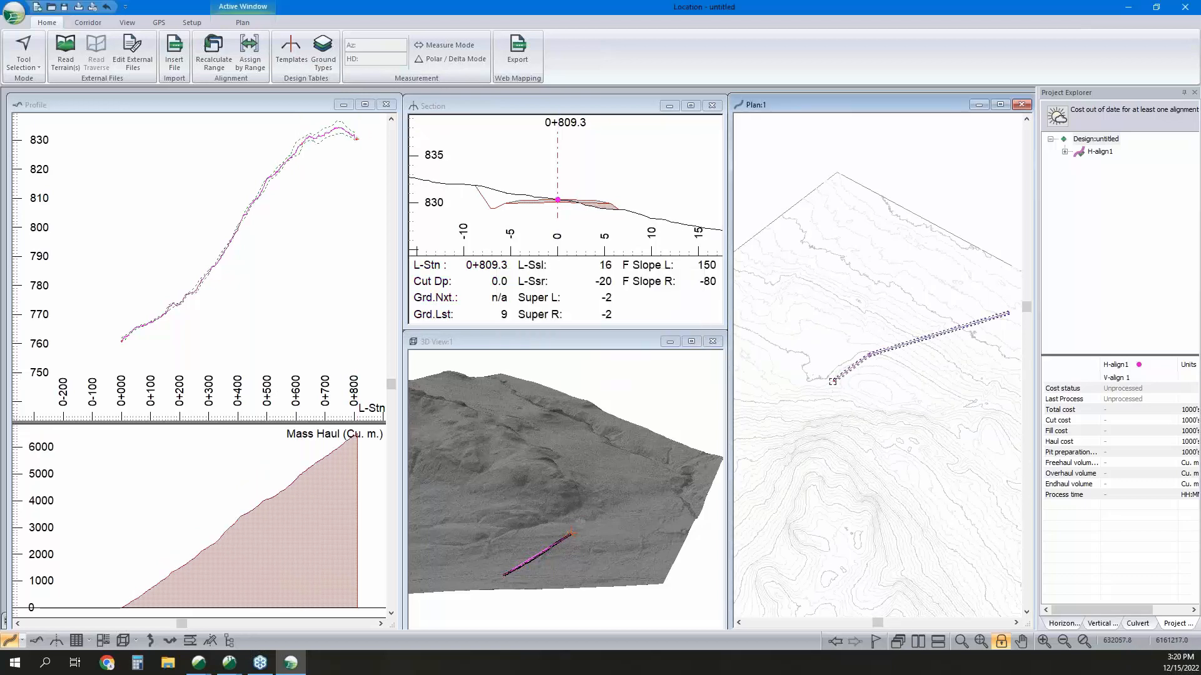
{"action": "middle_click_drag", "start_coordinate": [338, 196], "coordinate": [318, 228]}
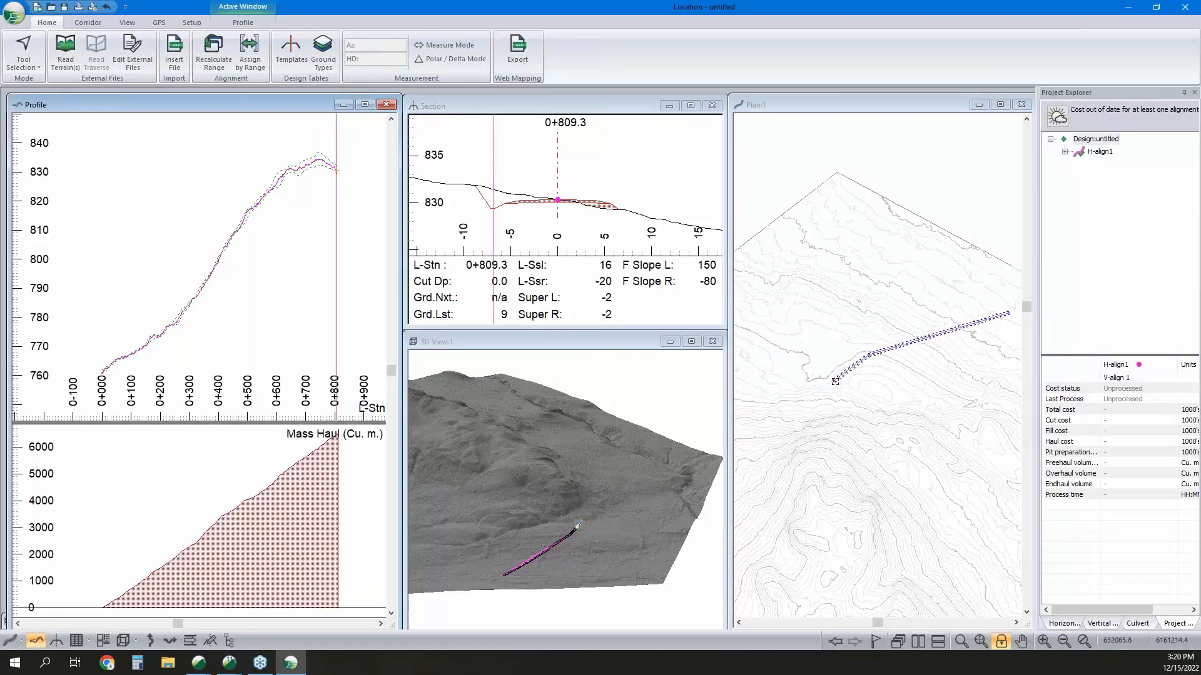
{"action": "left_click_drag", "start_coordinate": [833, 380], "coordinate": [839, 378]}
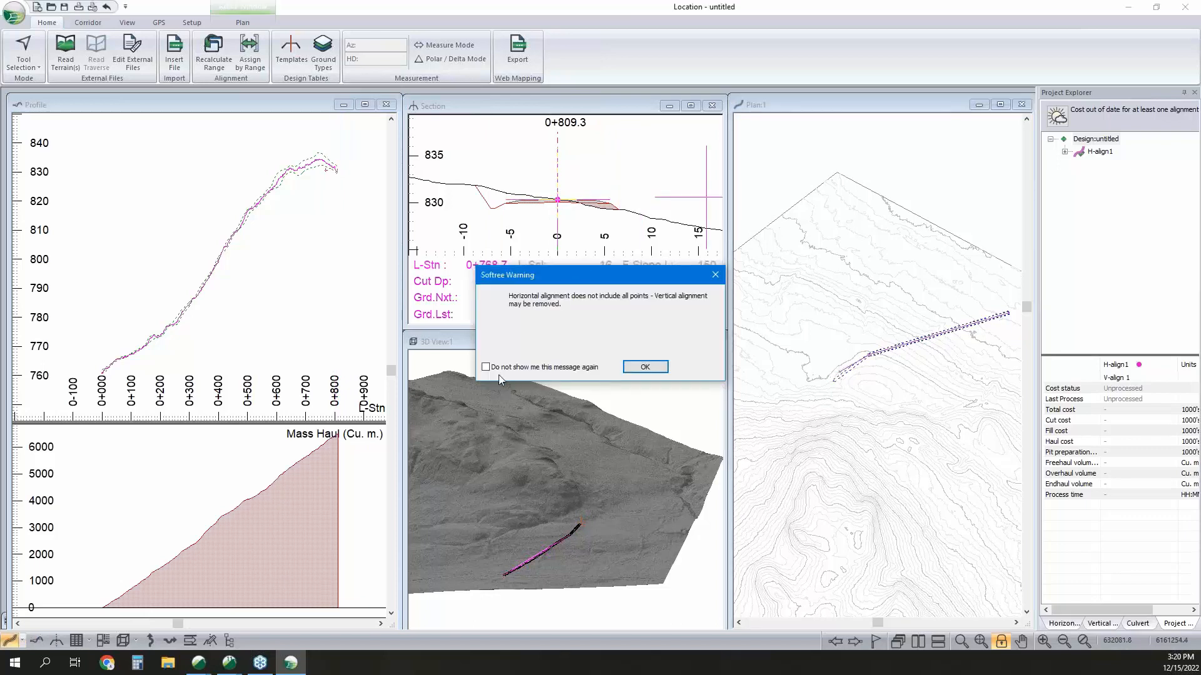
{"action": "left_click", "coordinate": [627, 368]}
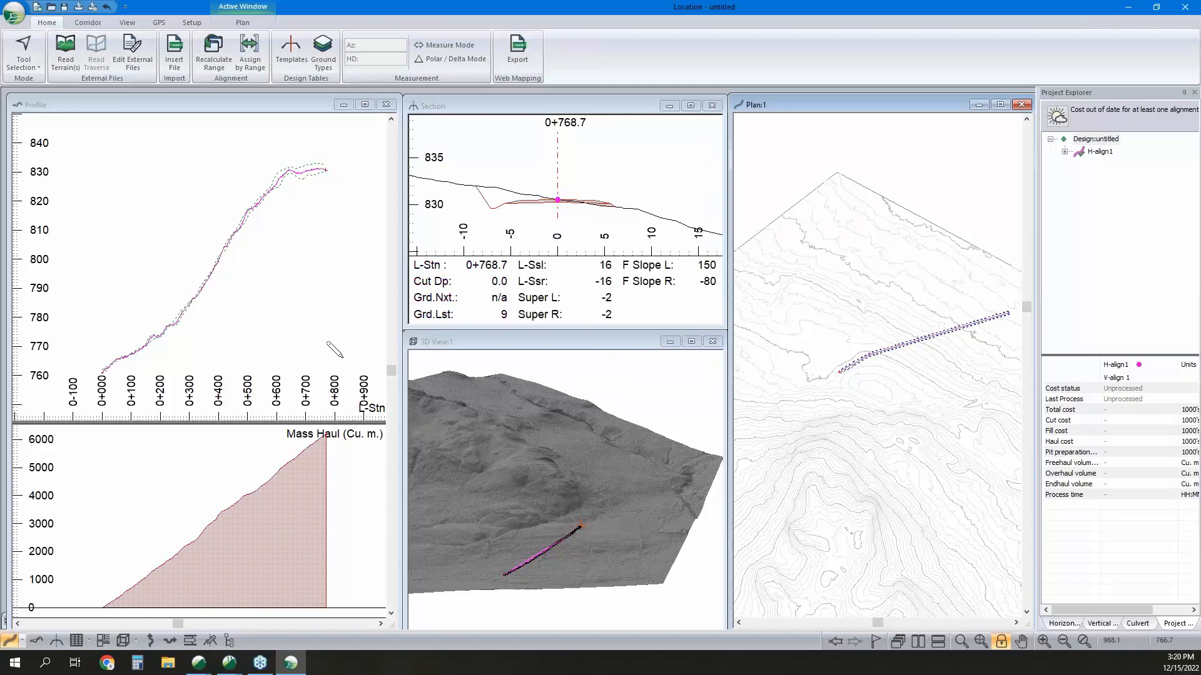
Place a vertical IP in the profile at about station 0+224.1, with a 7% grade from the start and 1.2 m cut depth.
{"action": "middle_click_drag", "start_coordinate": [277, 263], "coordinate": [242, 244]}
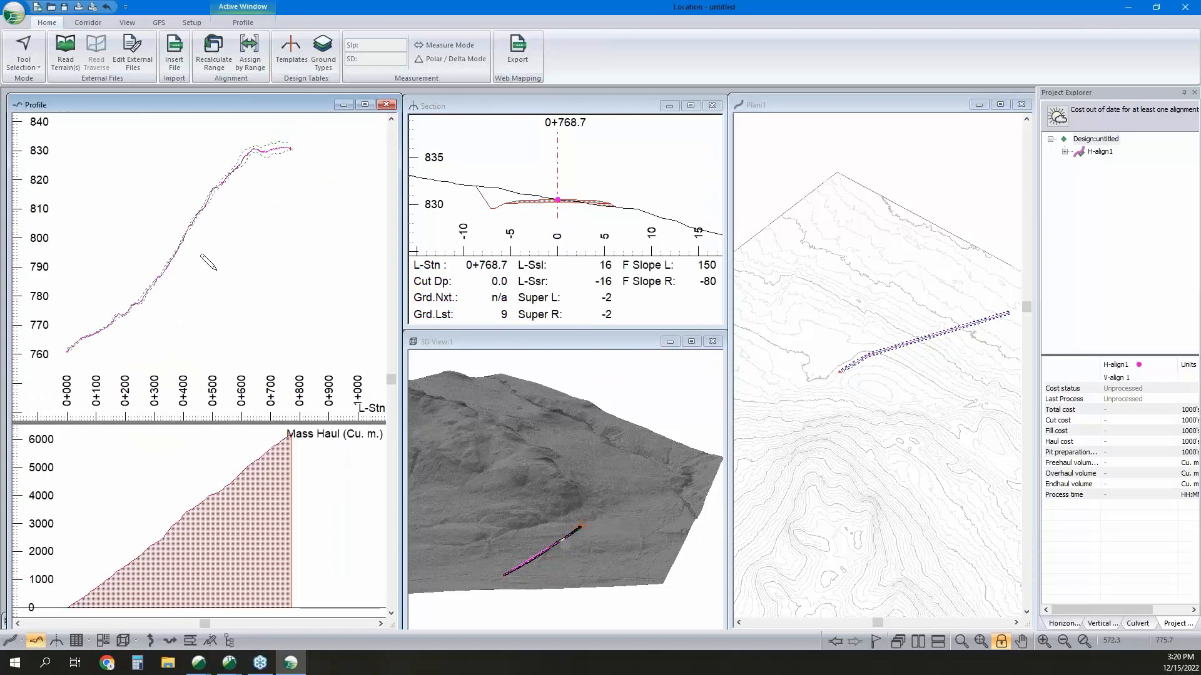
{"action": "left_click_drag", "start_coordinate": [131, 306], "coordinate": [131, 277]}
{"action": "key", "text": "Return"}
{"action": "right_click", "coordinate": [105, 271]}
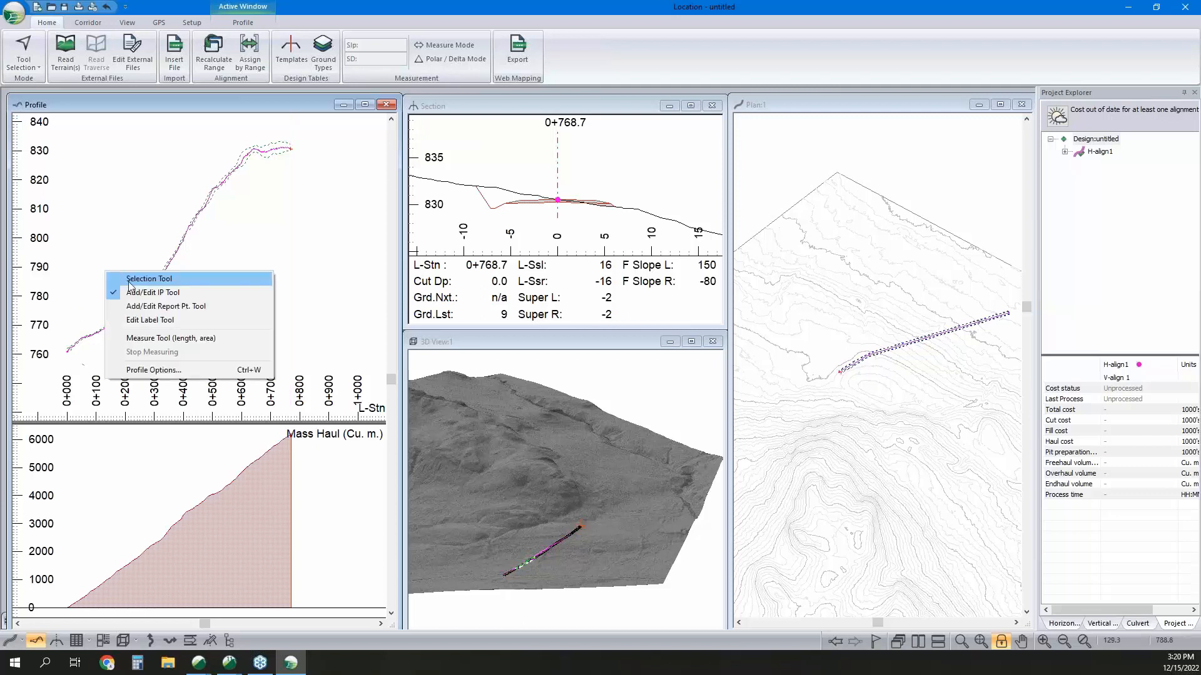
{"action": "left_click", "coordinate": [173, 108]}
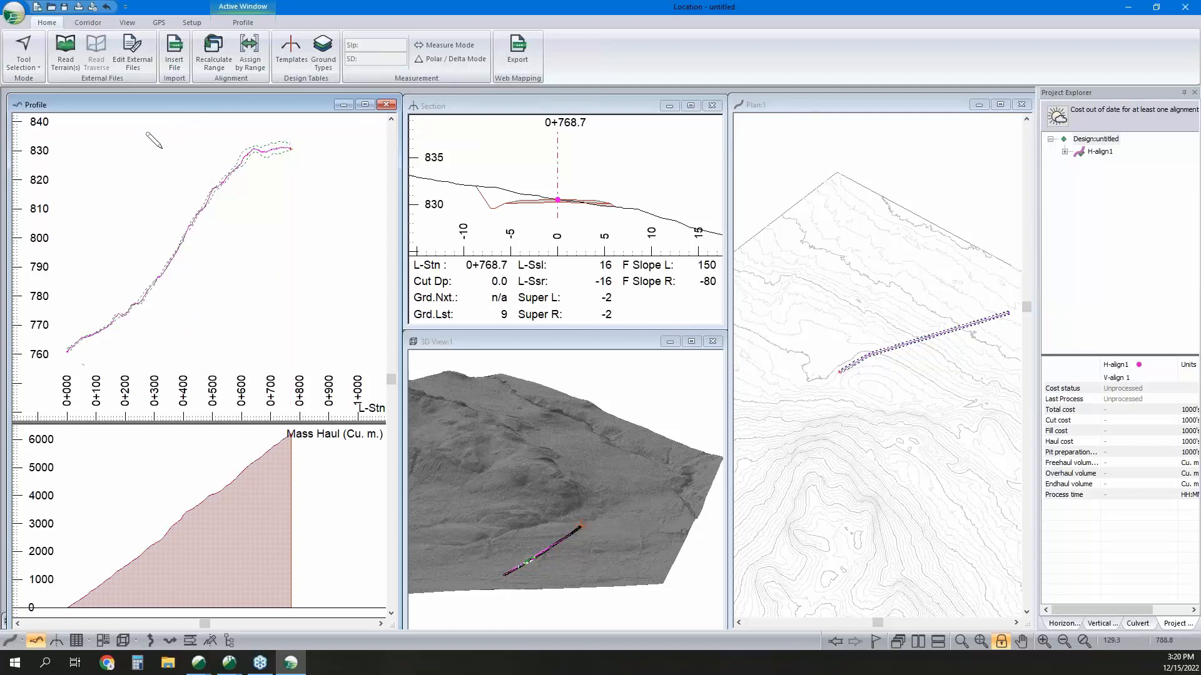
{"action": "left_click", "coordinate": [132, 309]}
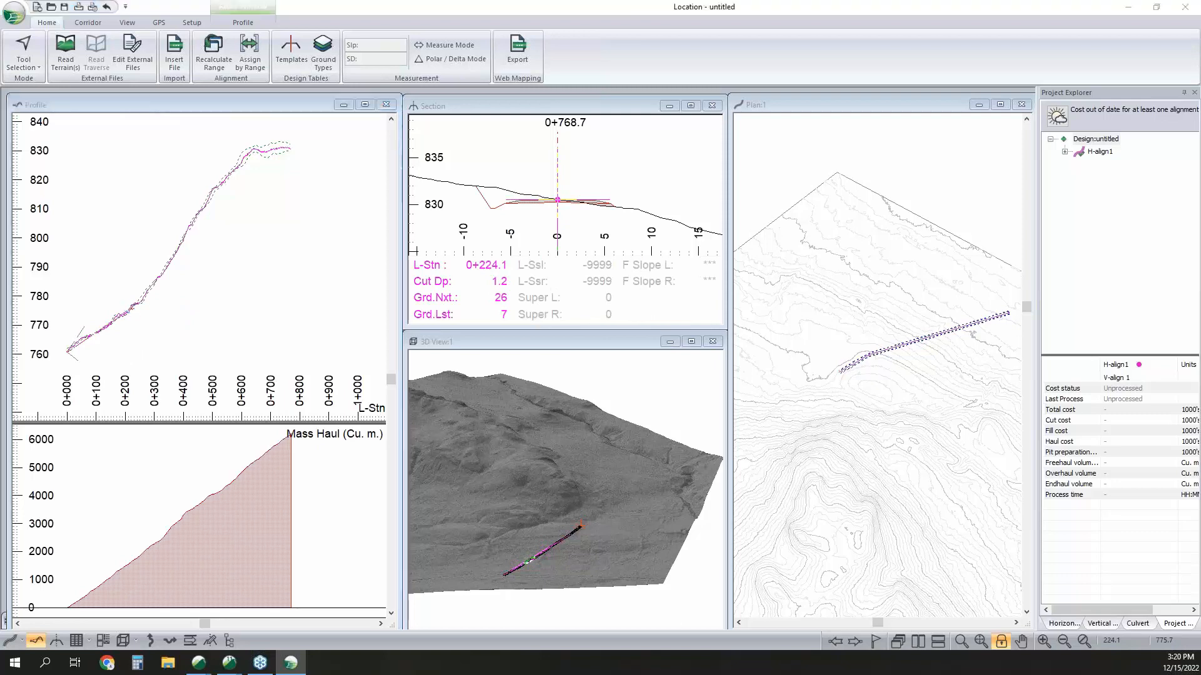
Examine the new grade line against the ground, the mass haul, and the profile's scale options without changing them.
{"action": "scroll", "coordinate": [99, 333], "scroll_direction": "up", "scroll_amount": 1}
{"action": "scroll", "coordinate": [85, 319], "scroll_direction": "up", "scroll_amount": 4}
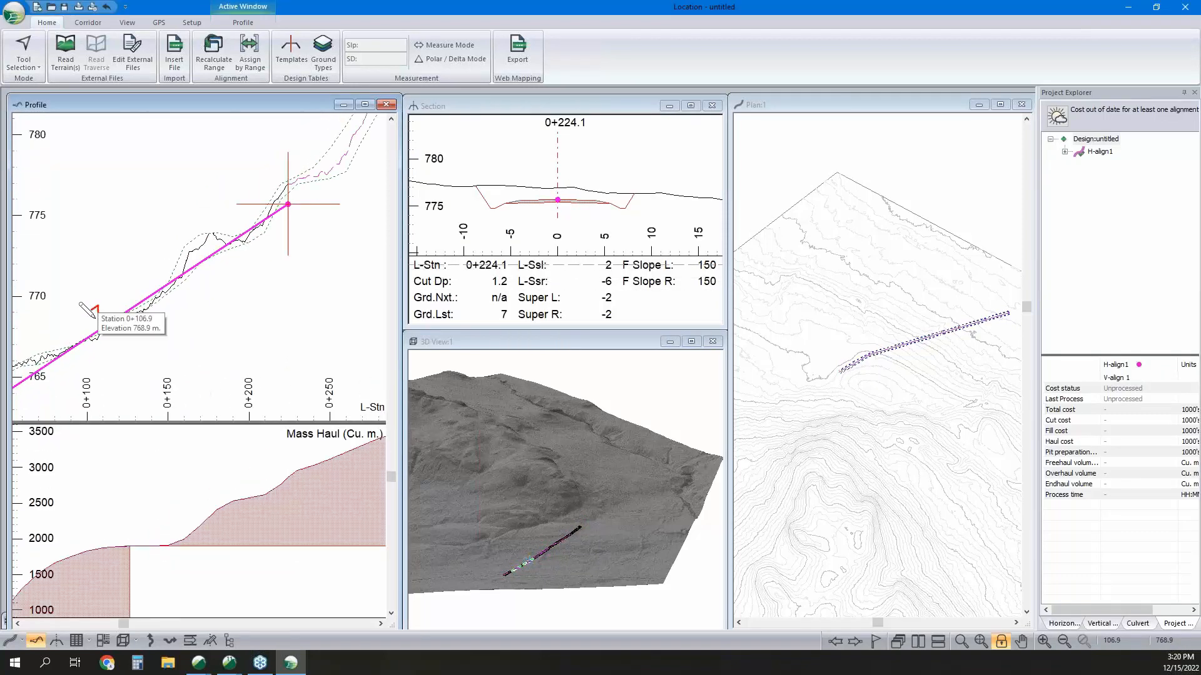
{"action": "scroll", "coordinate": [97, 315], "scroll_direction": "down", "scroll_amount": 4}
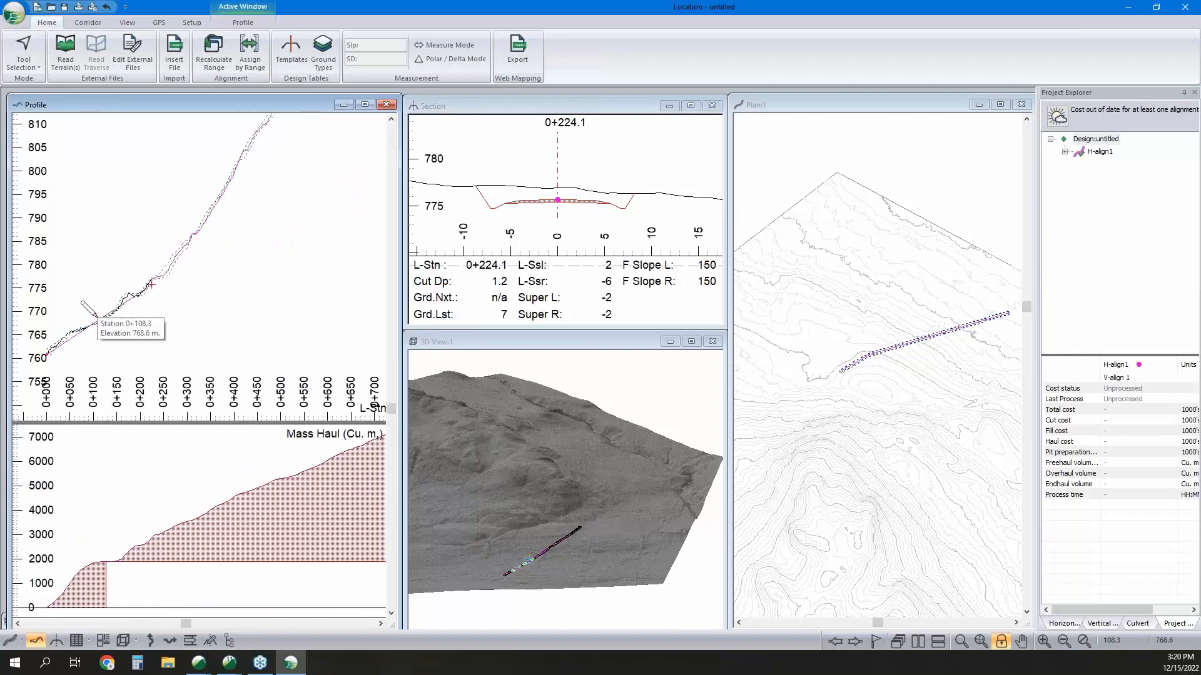
{"action": "scroll", "coordinate": [97, 316], "scroll_direction": "down", "scroll_amount": 1}
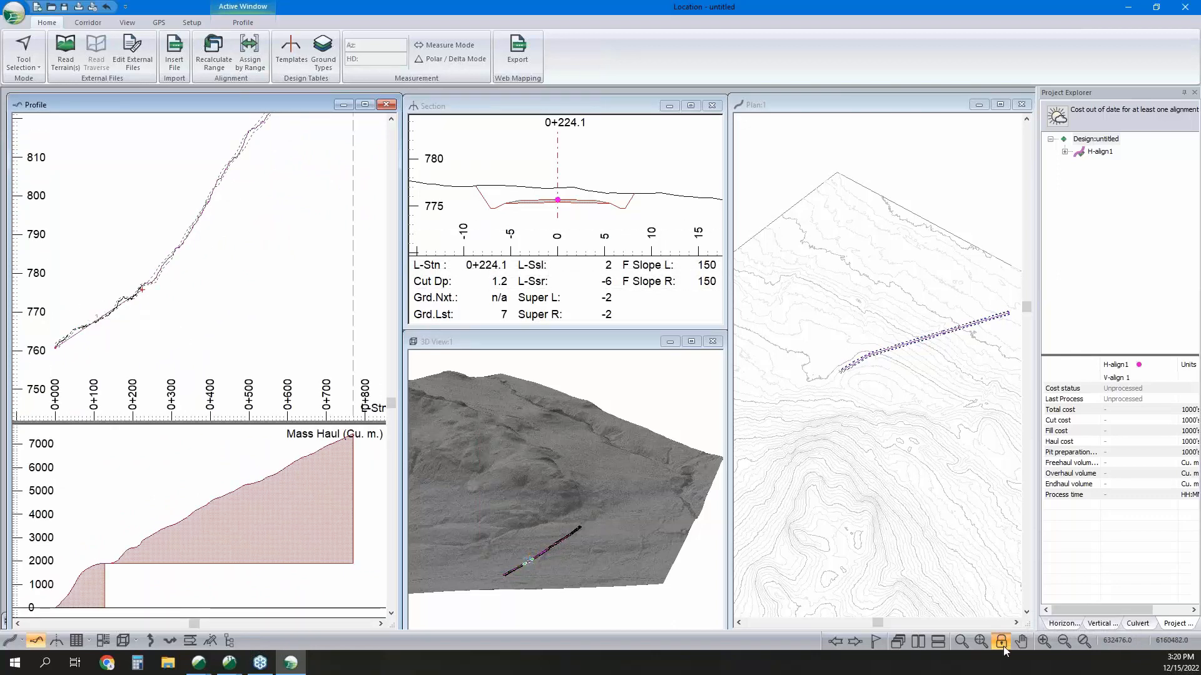
{"action": "right_click", "coordinate": [255, 267]}
{"action": "left_click", "coordinate": [328, 366]}
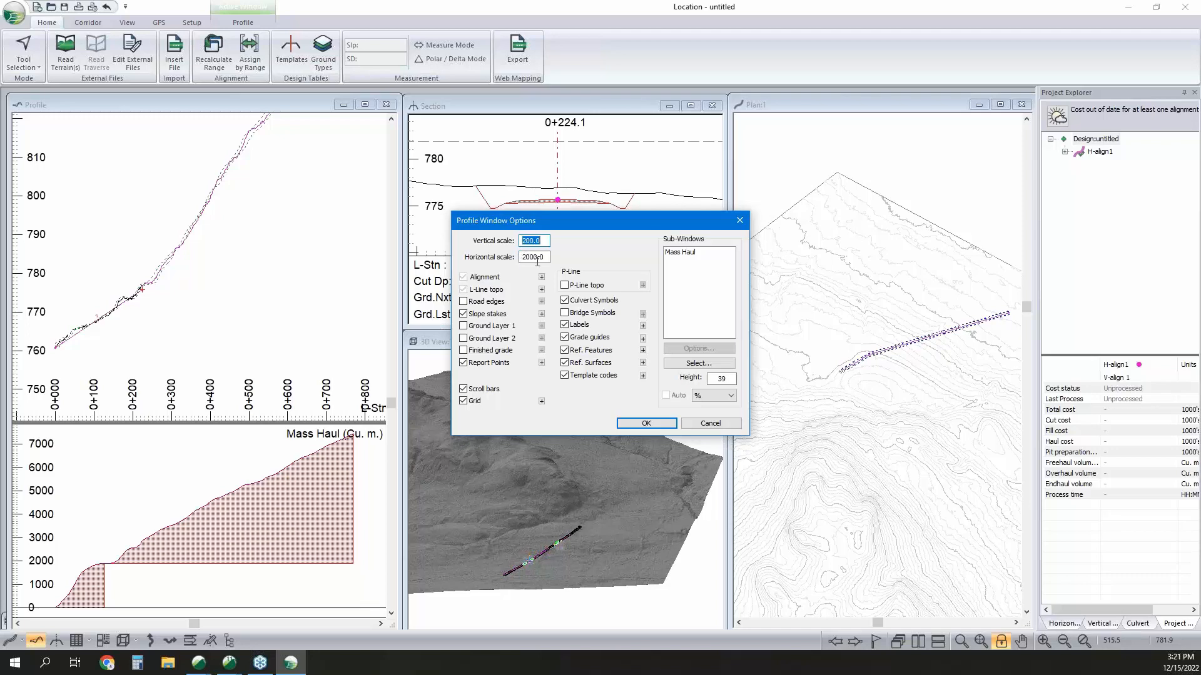
{"action": "left_click", "coordinate": [707, 423]}
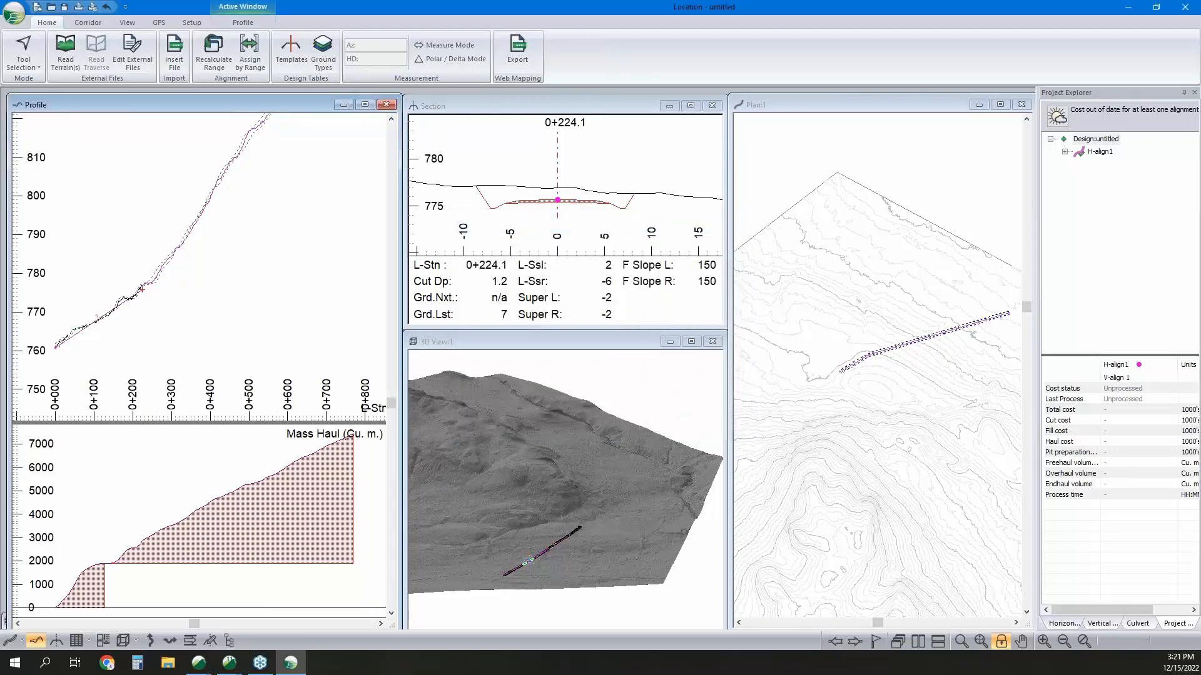
{"action": "scroll", "coordinate": [167, 302], "scroll_direction": "down", "scroll_amount": 3}
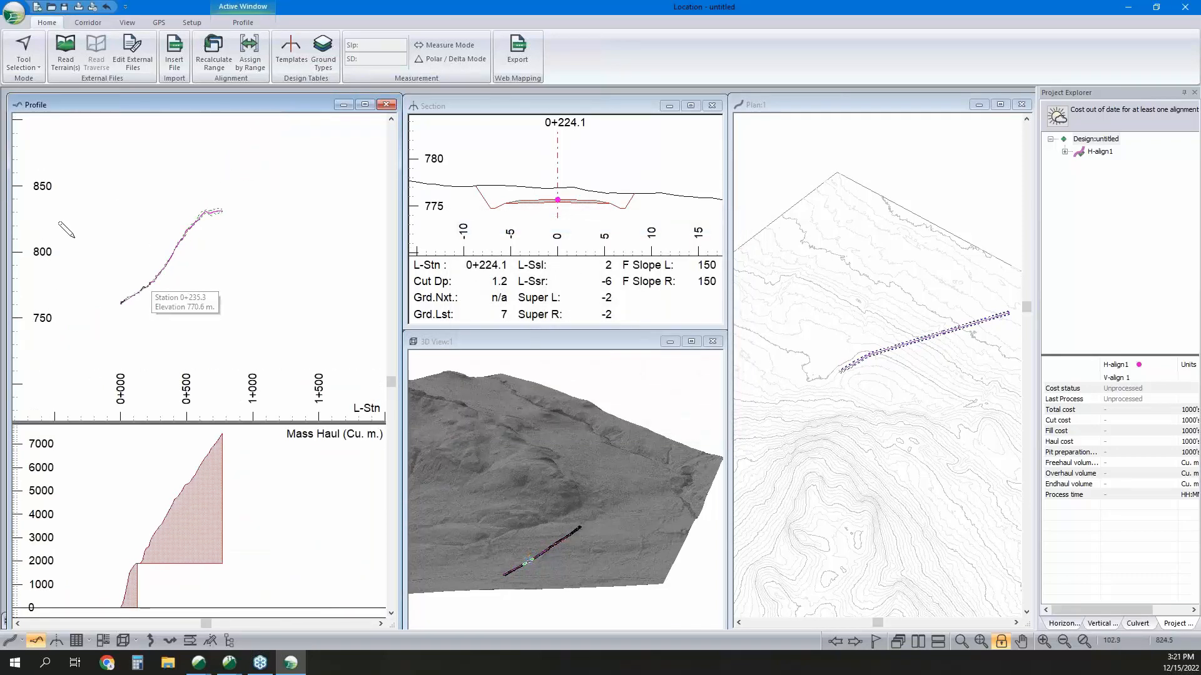
{"action": "mouse_move", "coordinate": [133, 294]}
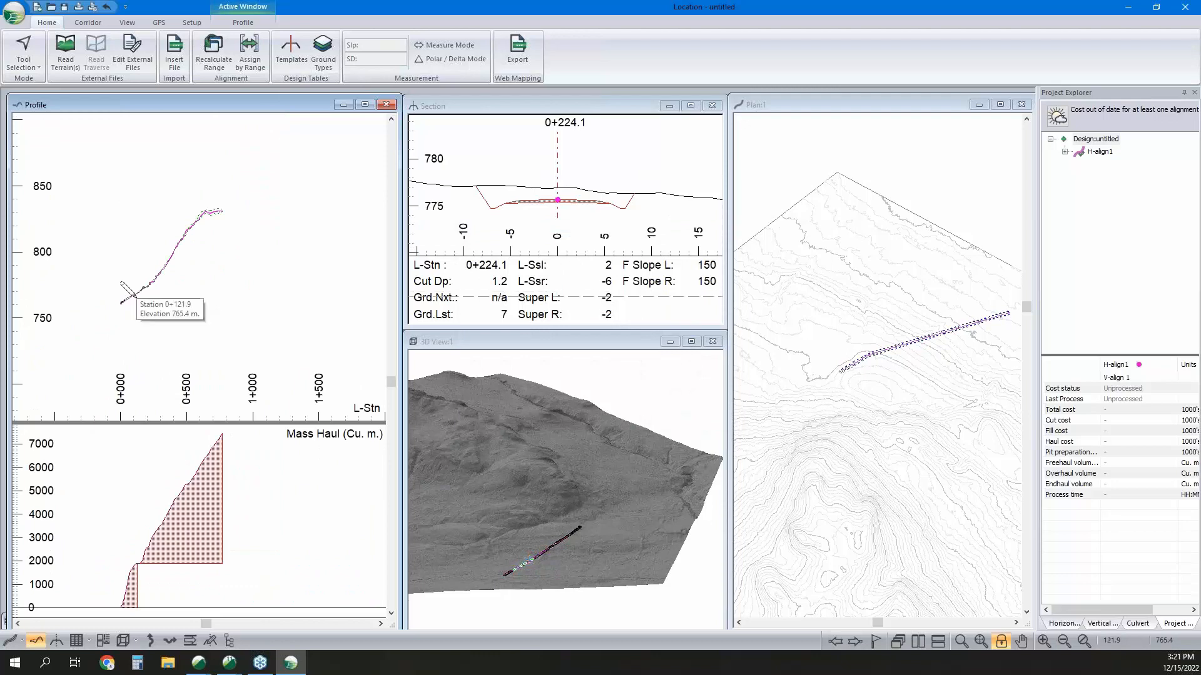
Turn off the view lock for the profile and place a vertical IP at about station 0+625.4 with a 14% grade.
{"action": "left_click", "coordinate": [1000, 643]}
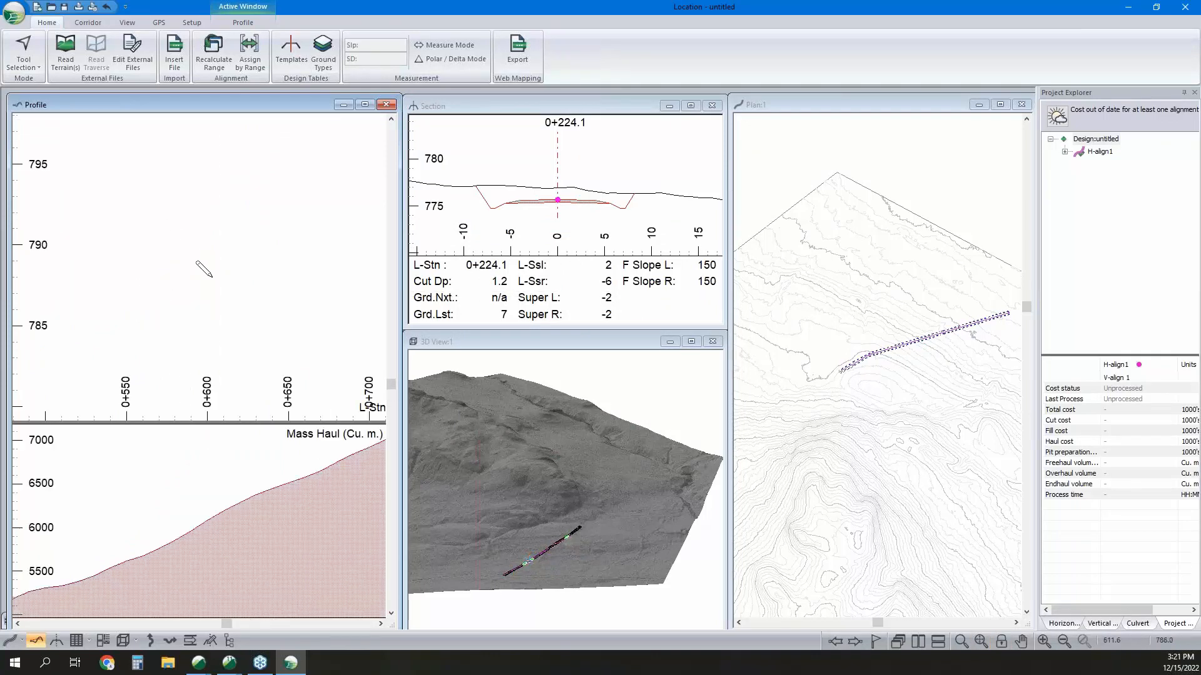
{"action": "scroll", "coordinate": [212, 278], "scroll_direction": "down", "scroll_amount": 10}
{"action": "scroll", "coordinate": [203, 277], "scroll_direction": "up", "scroll_amount": 3}
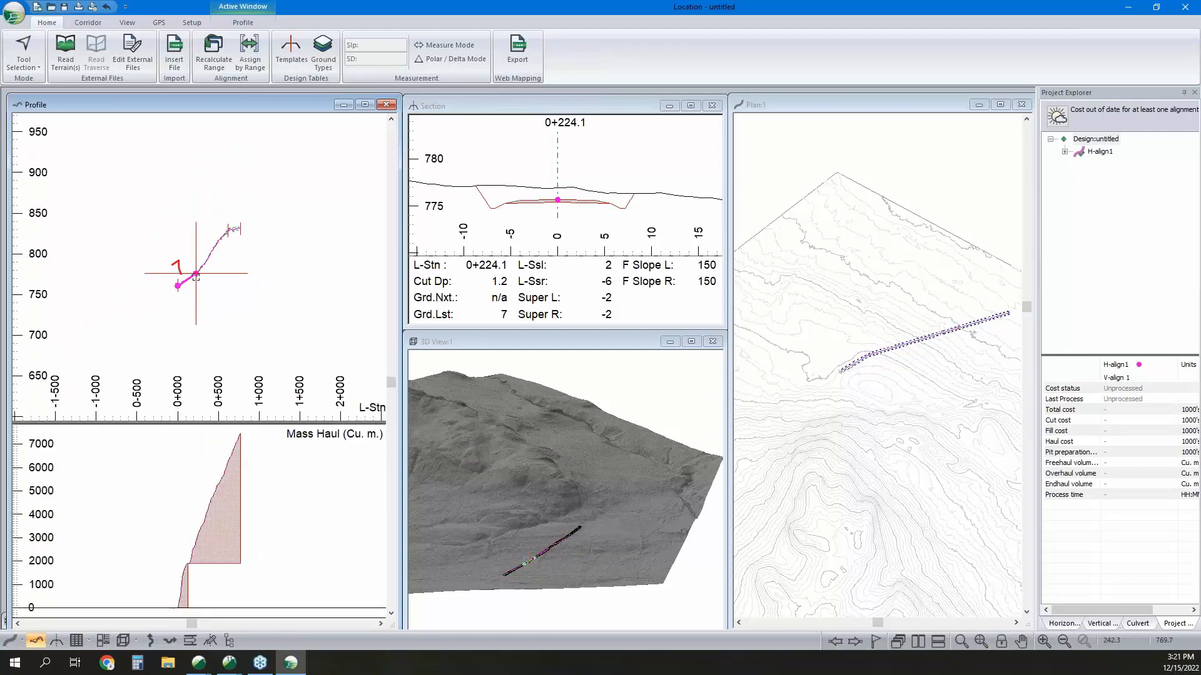
{"action": "scroll", "coordinate": [196, 273], "scroll_direction": "up", "scroll_amount": 2}
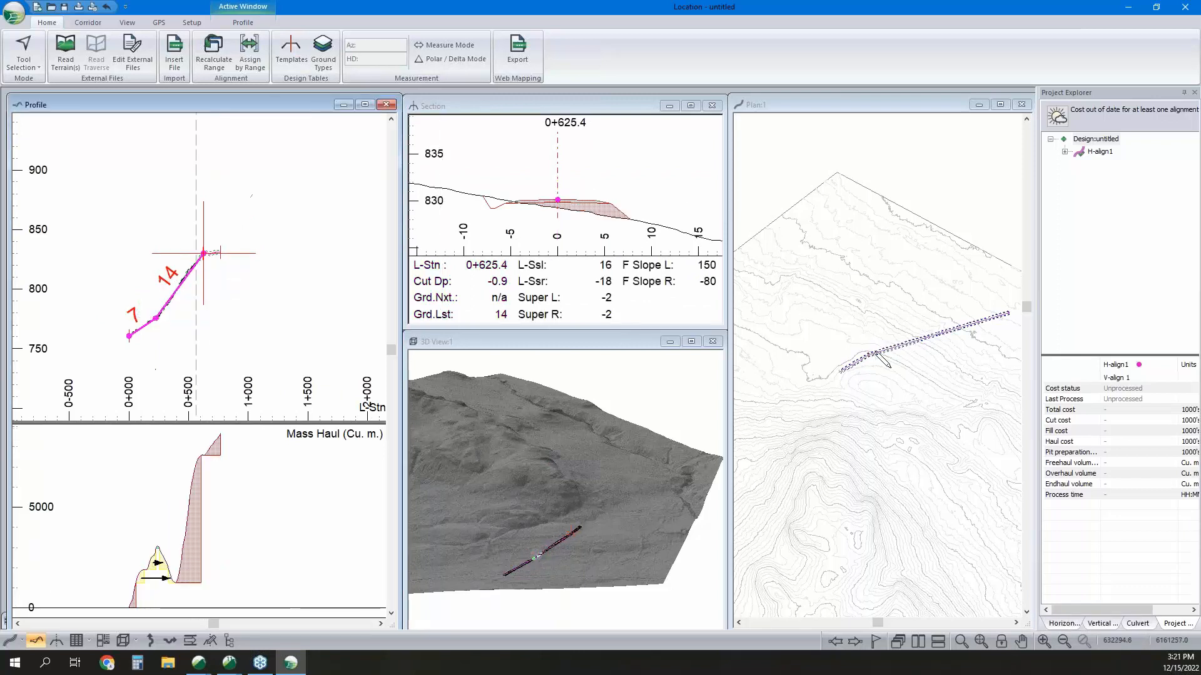
Move the end IP of the horizontal alignment southeast to about station 0+767.7, accepting the vertical alignment warning.
{"action": "mouse_move", "coordinate": [870, 342]}
{"action": "left_click", "coordinate": [842, 372]}
{"action": "left_click_drag", "start_coordinate": [842, 372], "coordinate": [847, 379]}
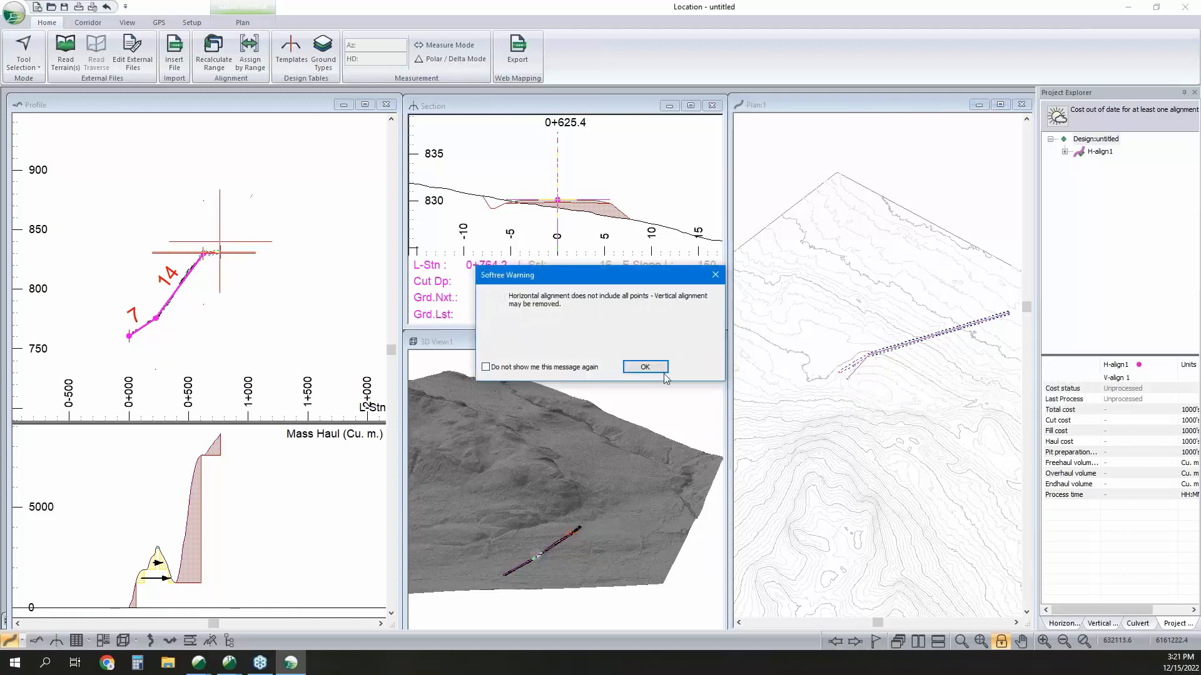
{"action": "left_click", "coordinate": [644, 368]}
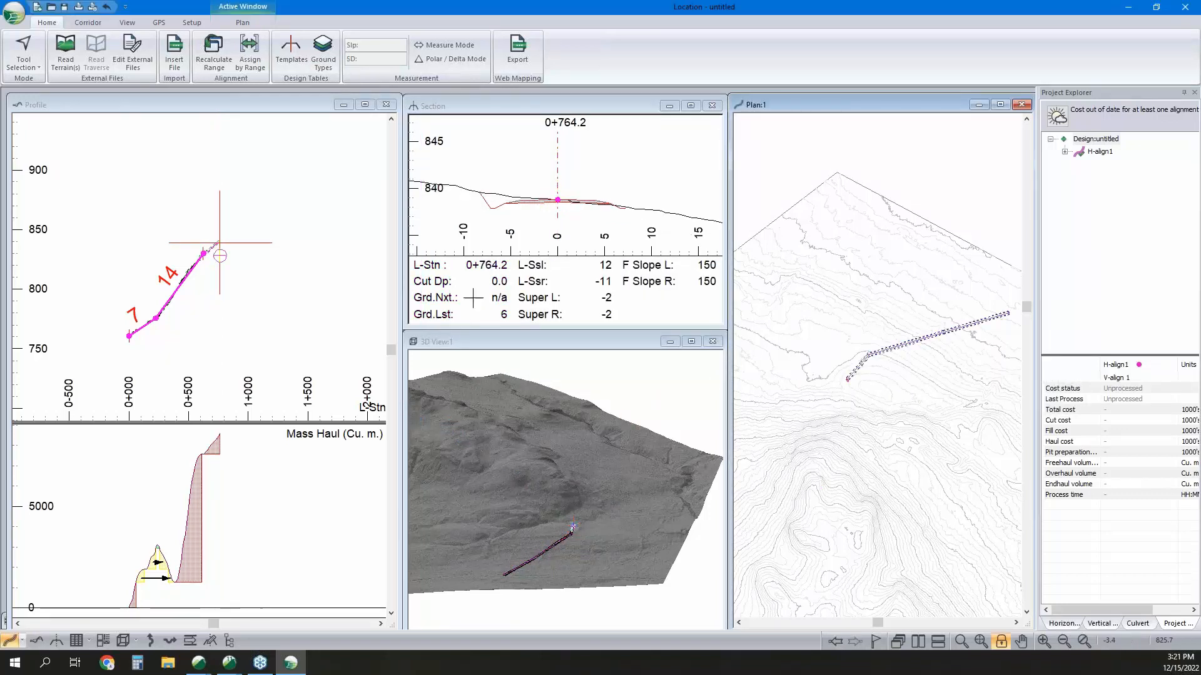
{"action": "left_click", "coordinate": [848, 381]}
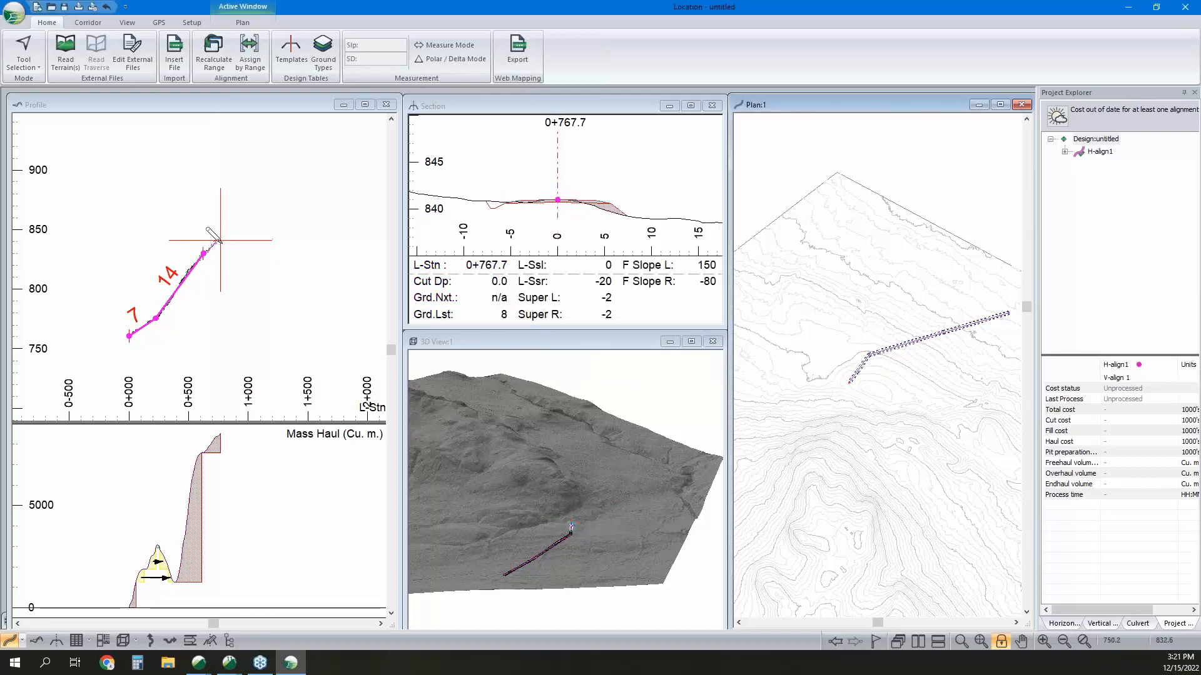
Extend the horizontal alignment southwest from about station 0+804.9 to an end IP at about station 1+093.4.
{"action": "middle_click_drag", "start_coordinate": [850, 382], "coordinate": [882, 363]}
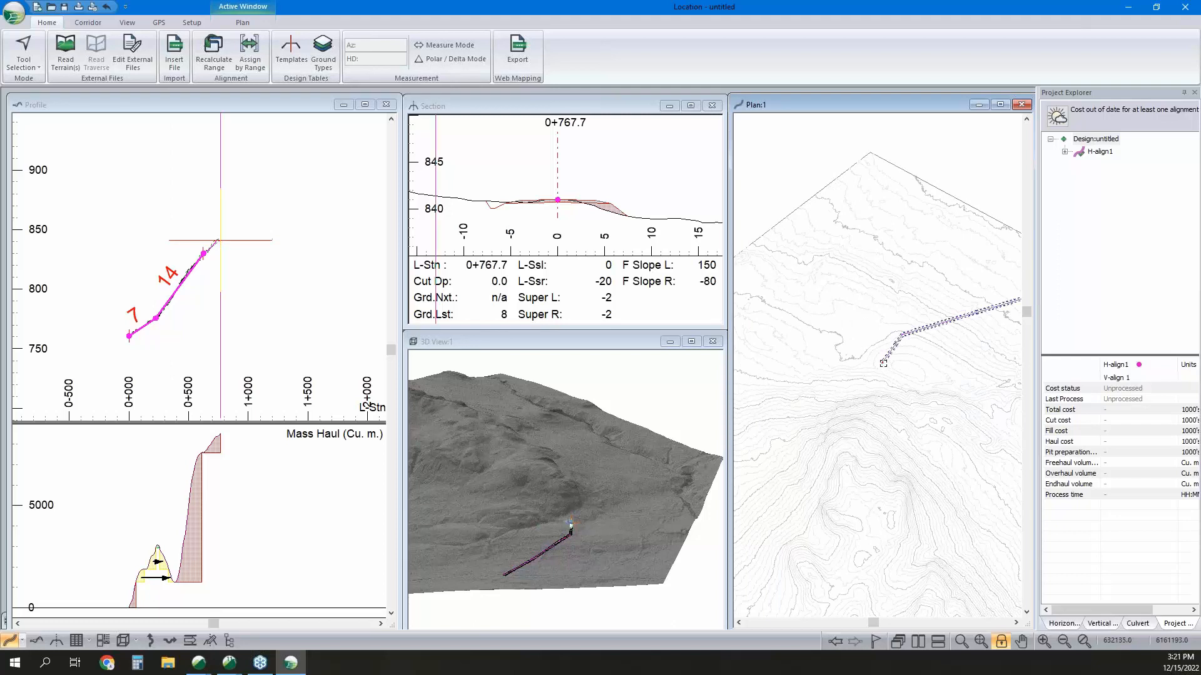
{"action": "left_click_drag", "start_coordinate": [881, 364], "coordinate": [878, 371]}
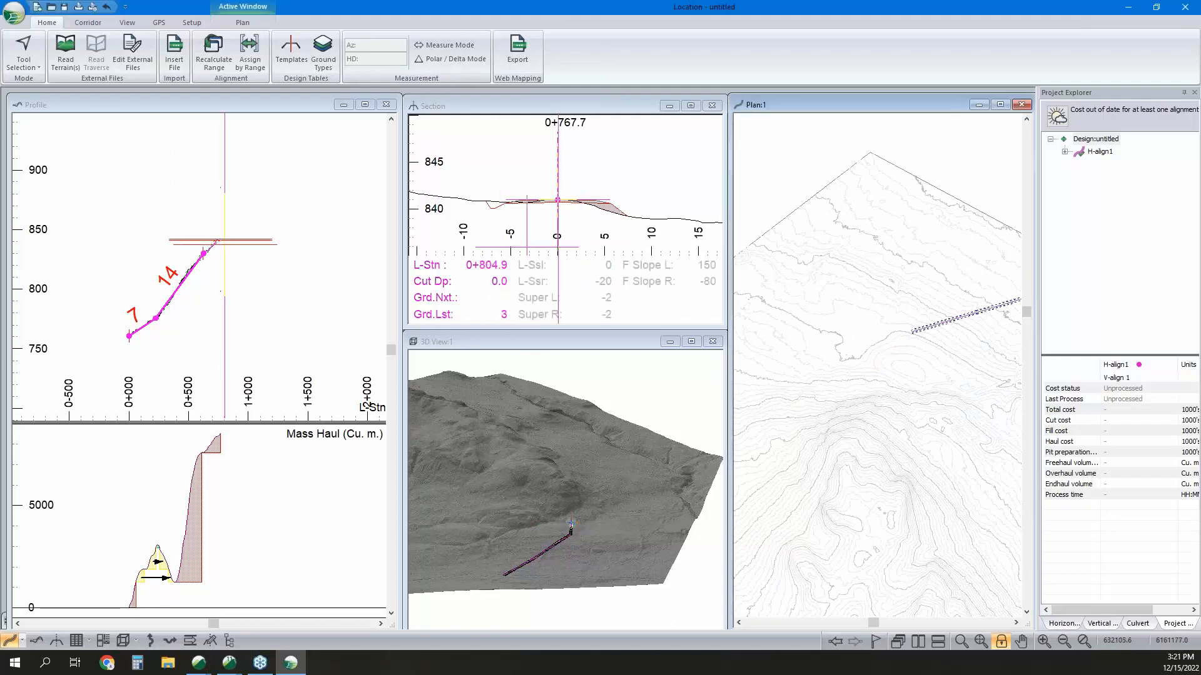
{"action": "left_click", "coordinate": [823, 401]}
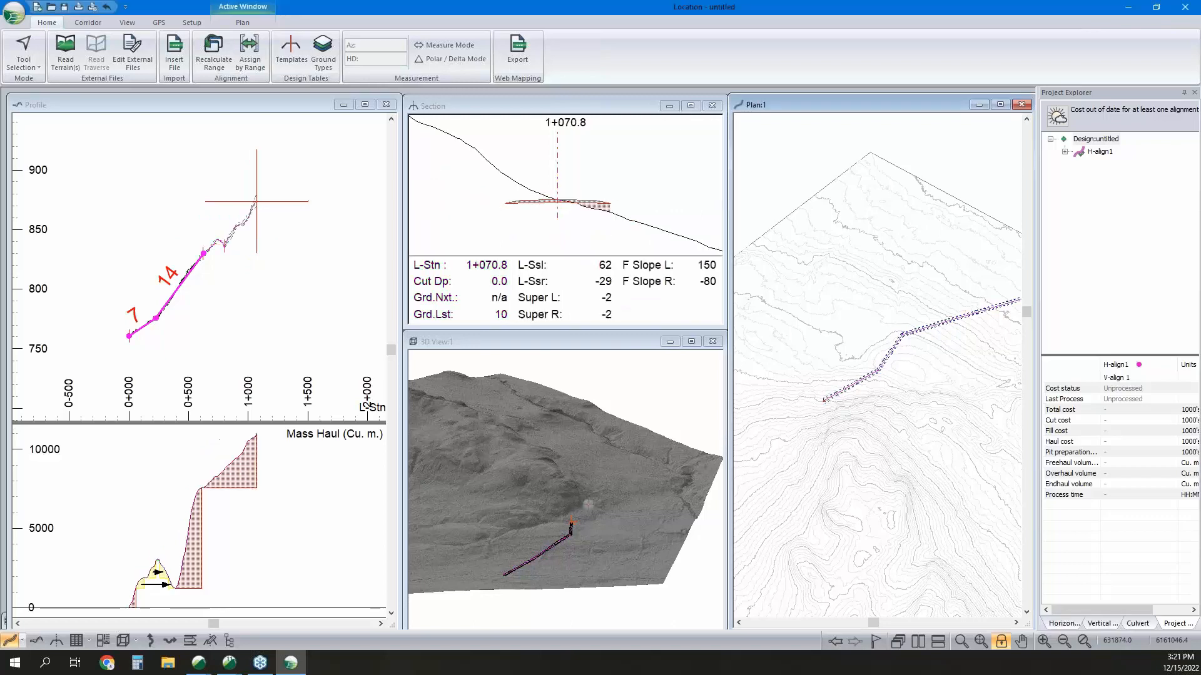
{"action": "left_click", "coordinate": [818, 402]}
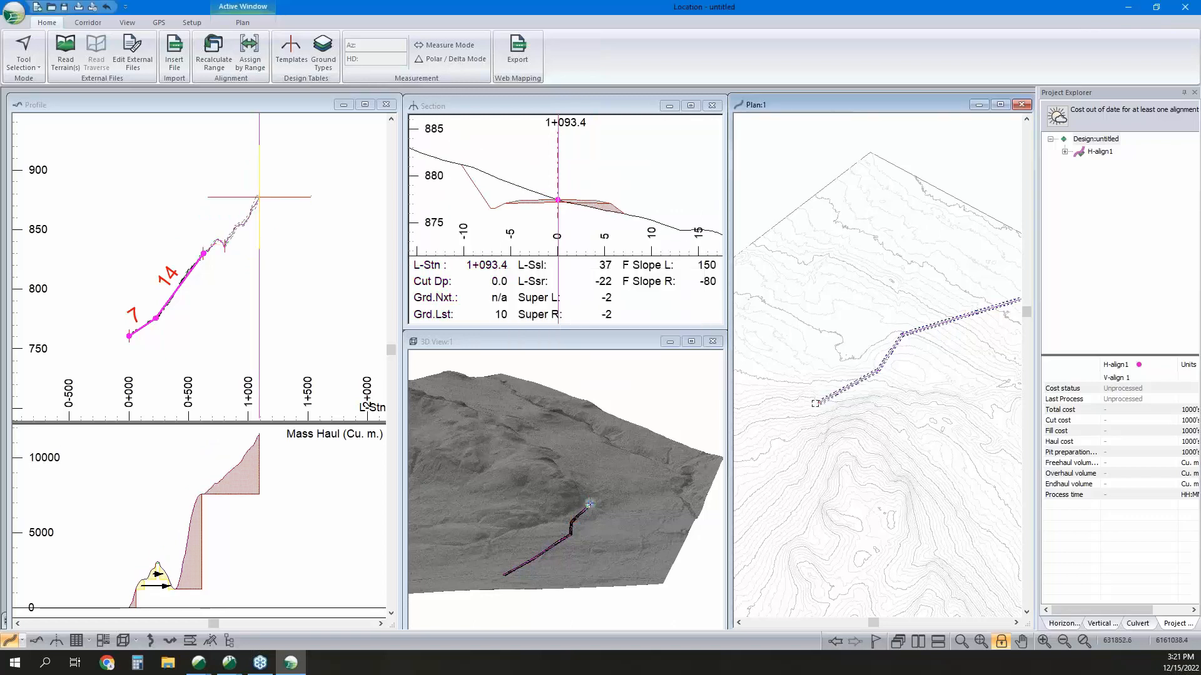
Continue the horizontal alignment southwest to an IP at about station 1+382.5, and turn it south to about station 1+627.8.
{"action": "middle_click_drag", "start_coordinate": [769, 434], "coordinate": [808, 411]}
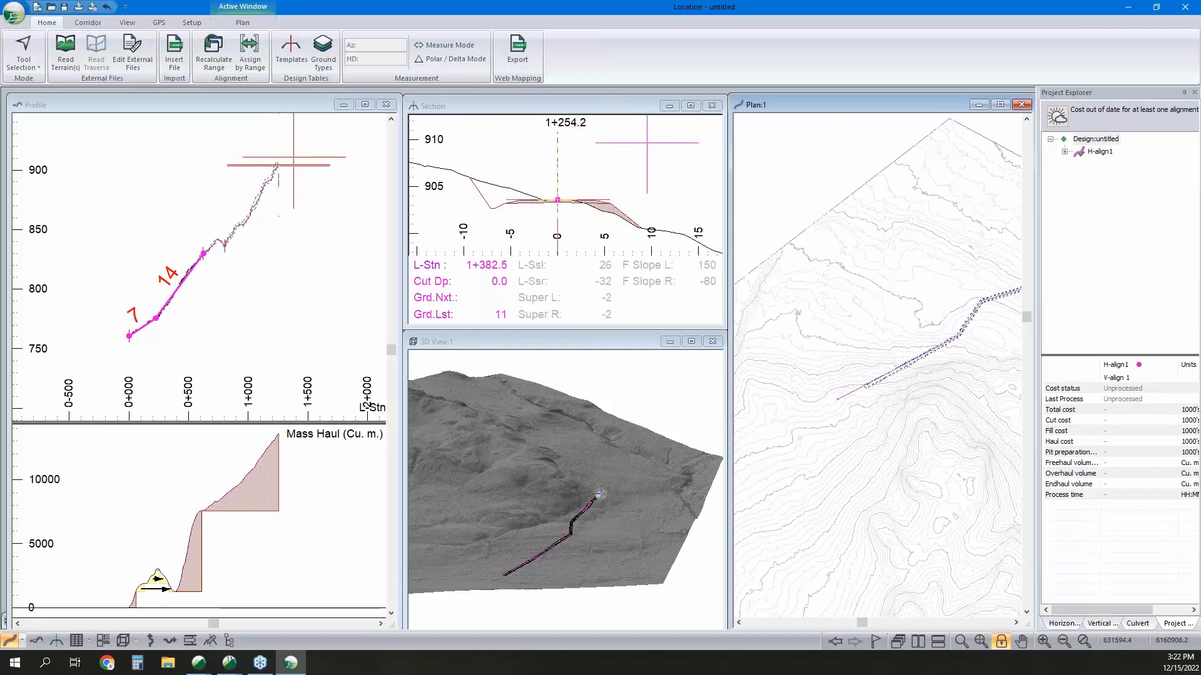
{"action": "left_click", "coordinate": [837, 398]}
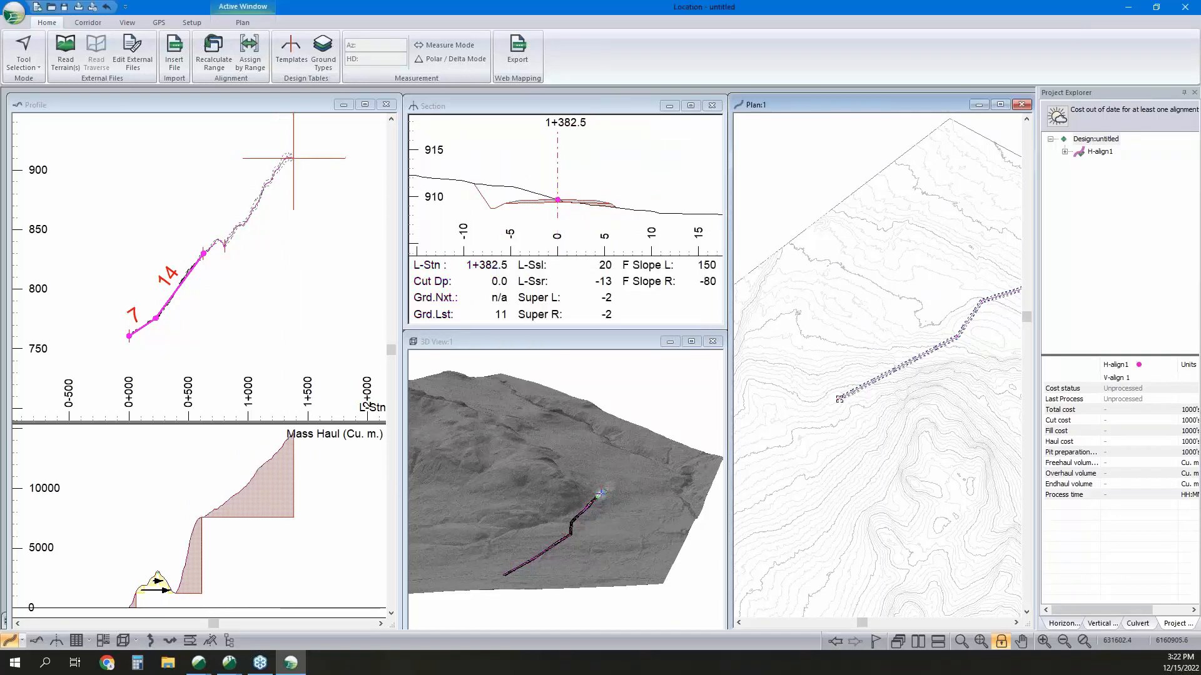
{"action": "left_click", "coordinate": [832, 419]}
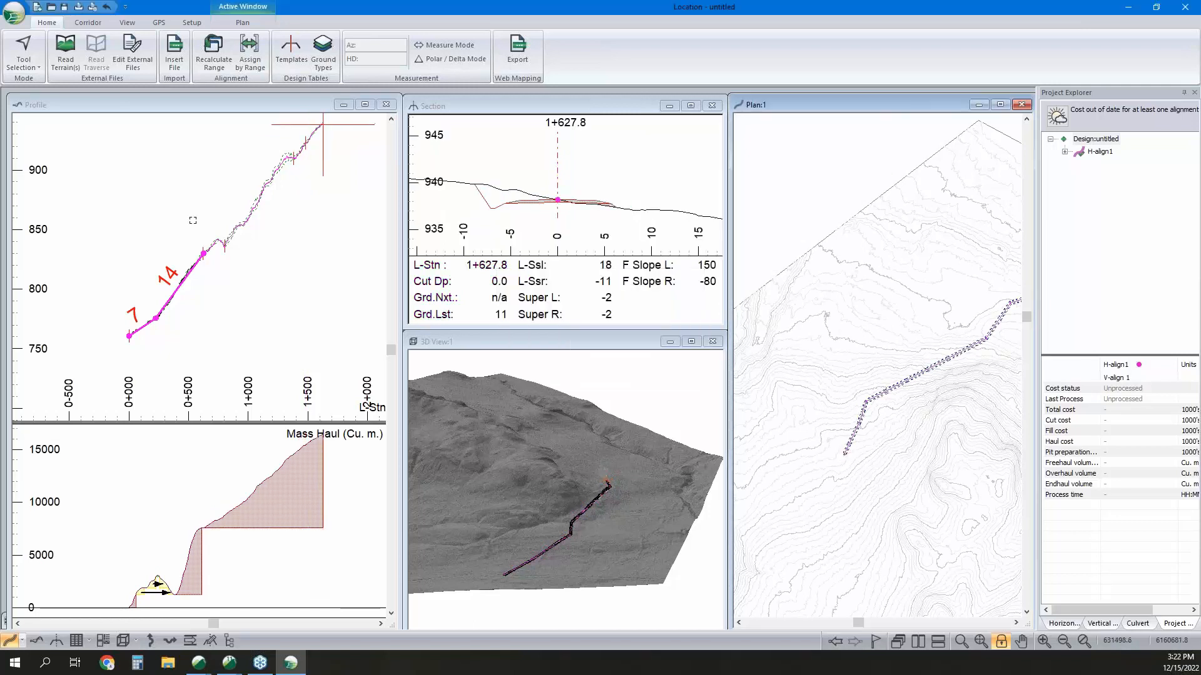
Extend the vertical alignment in the profile at 7% to an IP at about station 0+934.8, followed by a 15% grade.
{"action": "left_click", "coordinate": [278, 231]}
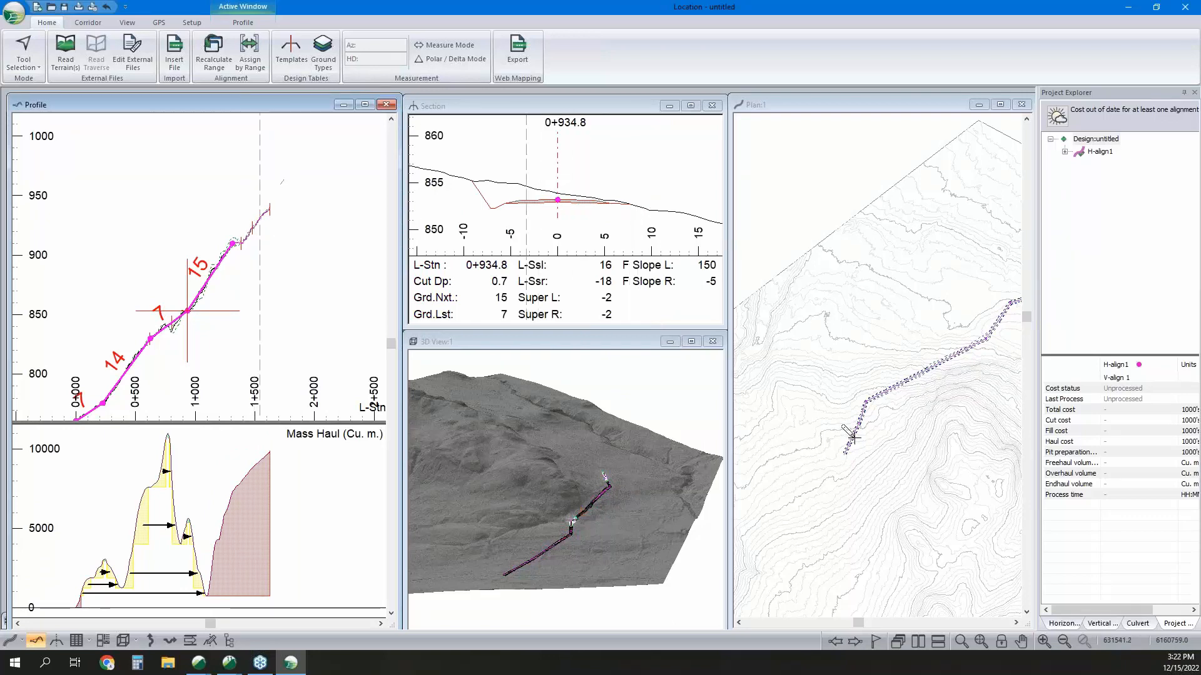
Extend the horizontal alignment southwest and set its end IP at about station 1+953.4, accepting the vertical alignment warning.
{"action": "middle_click_drag", "start_coordinate": [844, 447], "coordinate": [871, 419]}
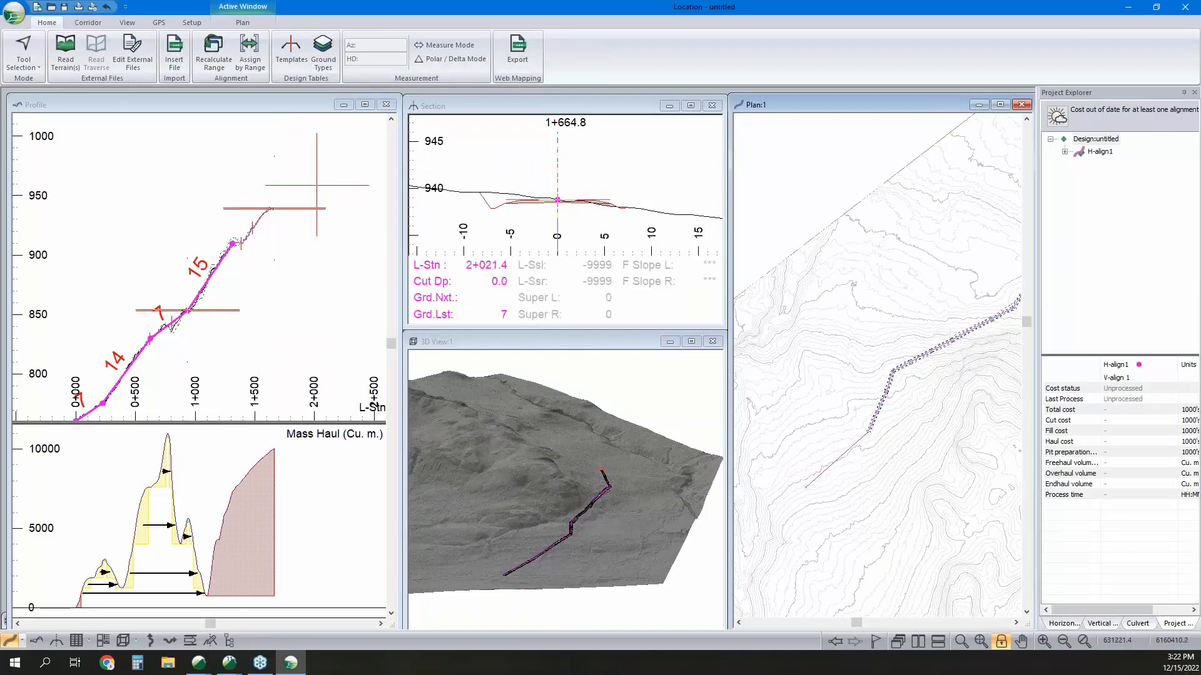
{"action": "left_click", "coordinate": [806, 487]}
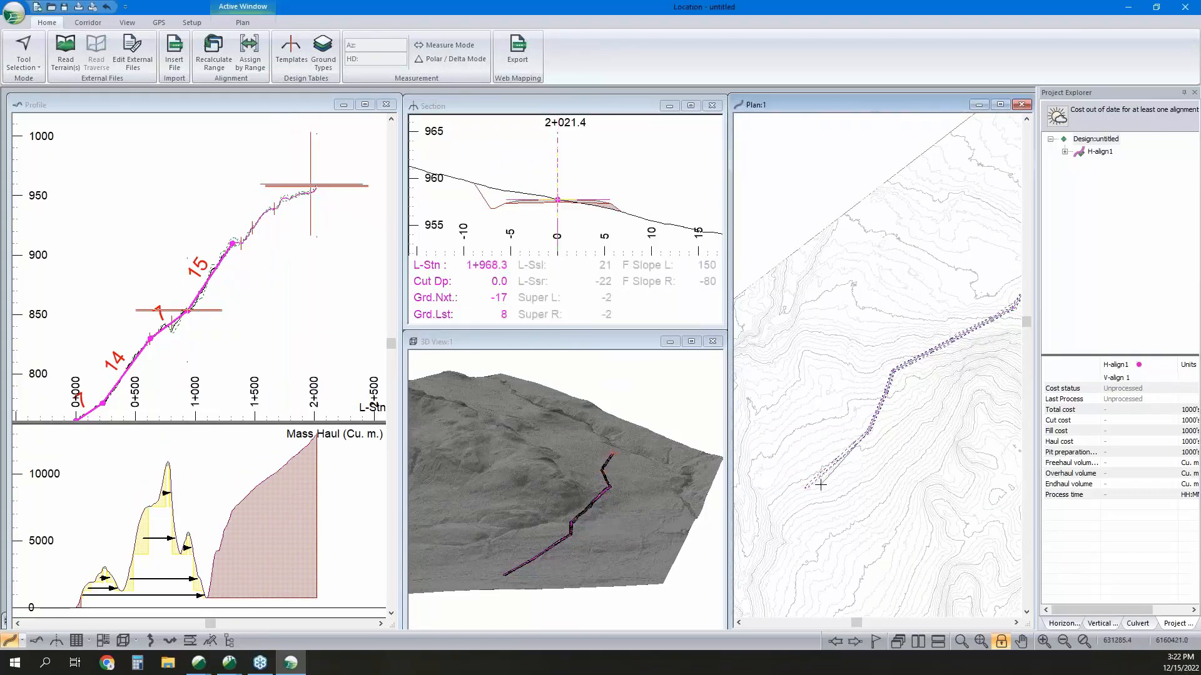
{"action": "left_click_drag", "start_coordinate": [828, 487], "coordinate": [834, 491]}
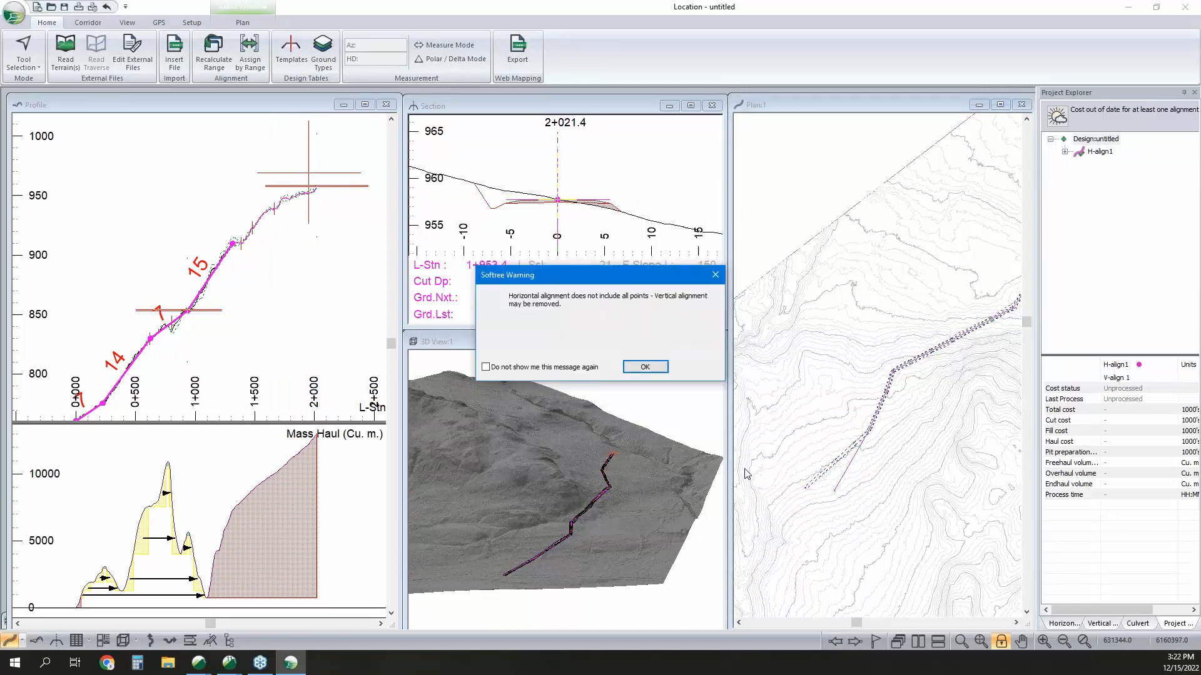
{"action": "left_click", "coordinate": [644, 371]}
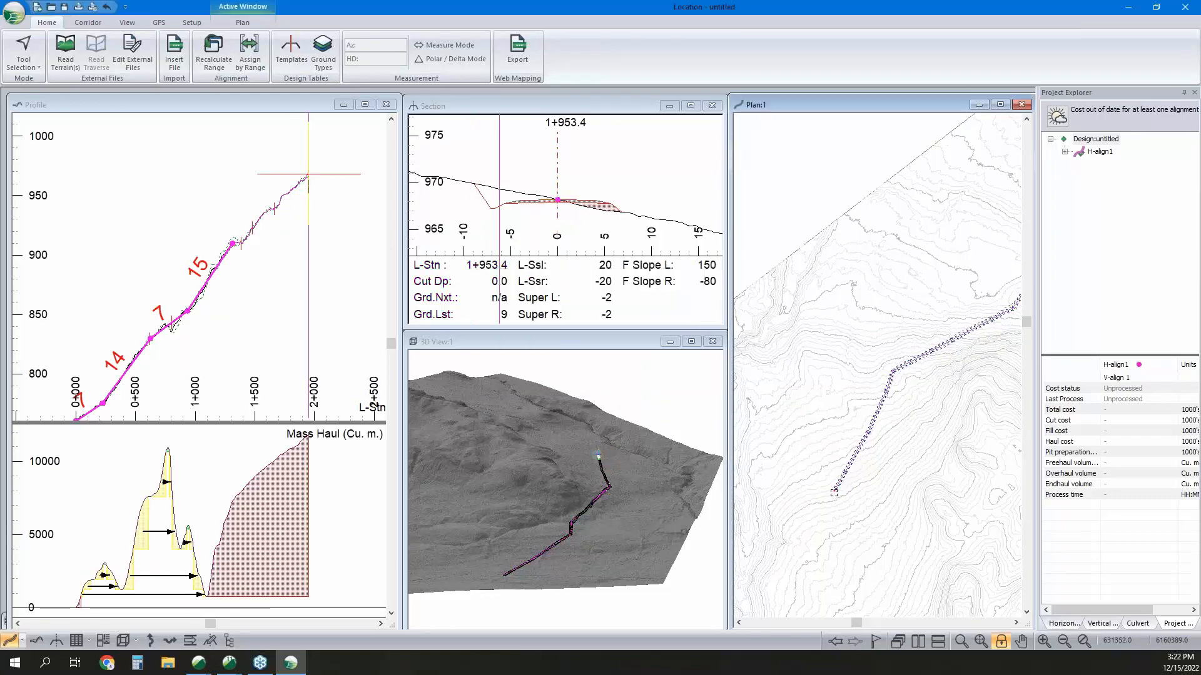
Lengthen the horizontal alignment to about station 2+196.1 and turn it southeast to an end IP at about station 2+493.5.
{"action": "left_click_drag", "start_coordinate": [834, 491], "coordinate": [837, 501]}
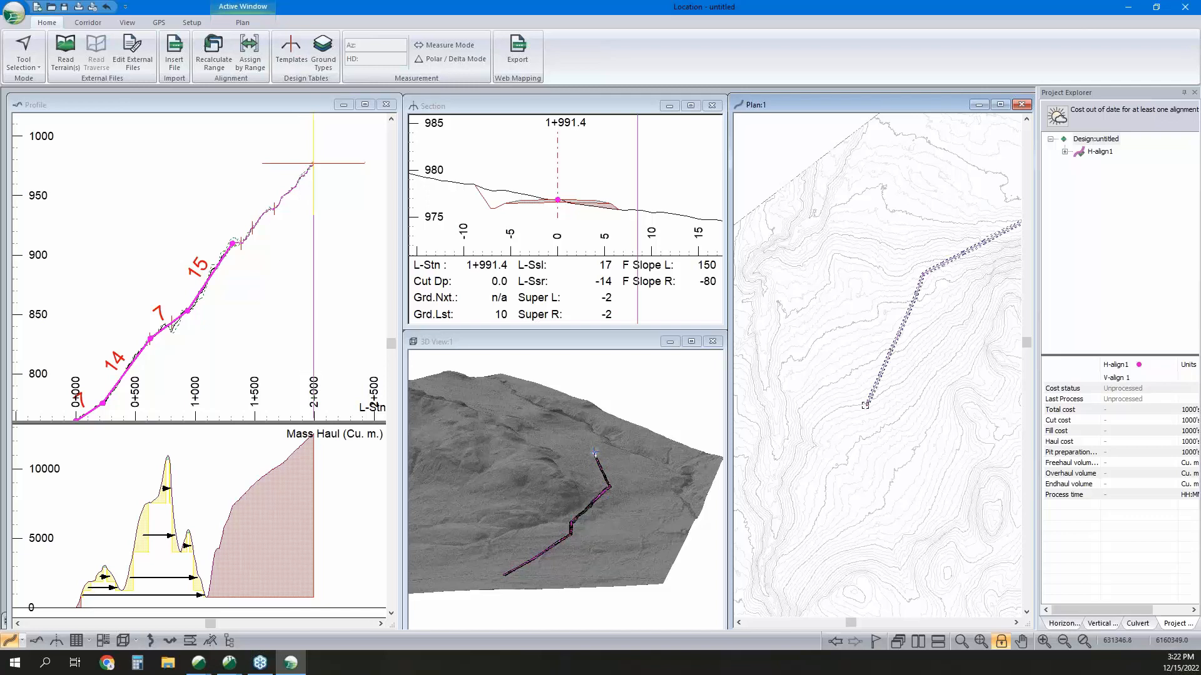
{"action": "left_click_drag", "start_coordinate": [866, 406], "coordinate": [846, 449]}
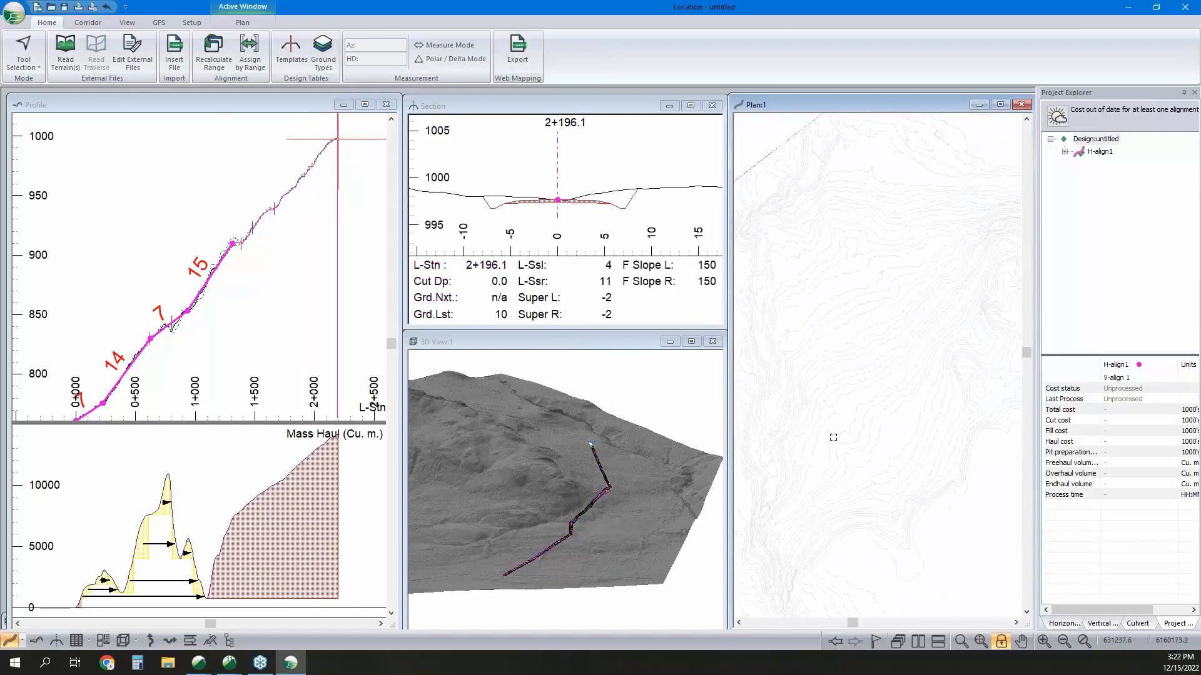
{"action": "left_click_drag", "start_coordinate": [841, 408], "coordinate": [867, 472]}
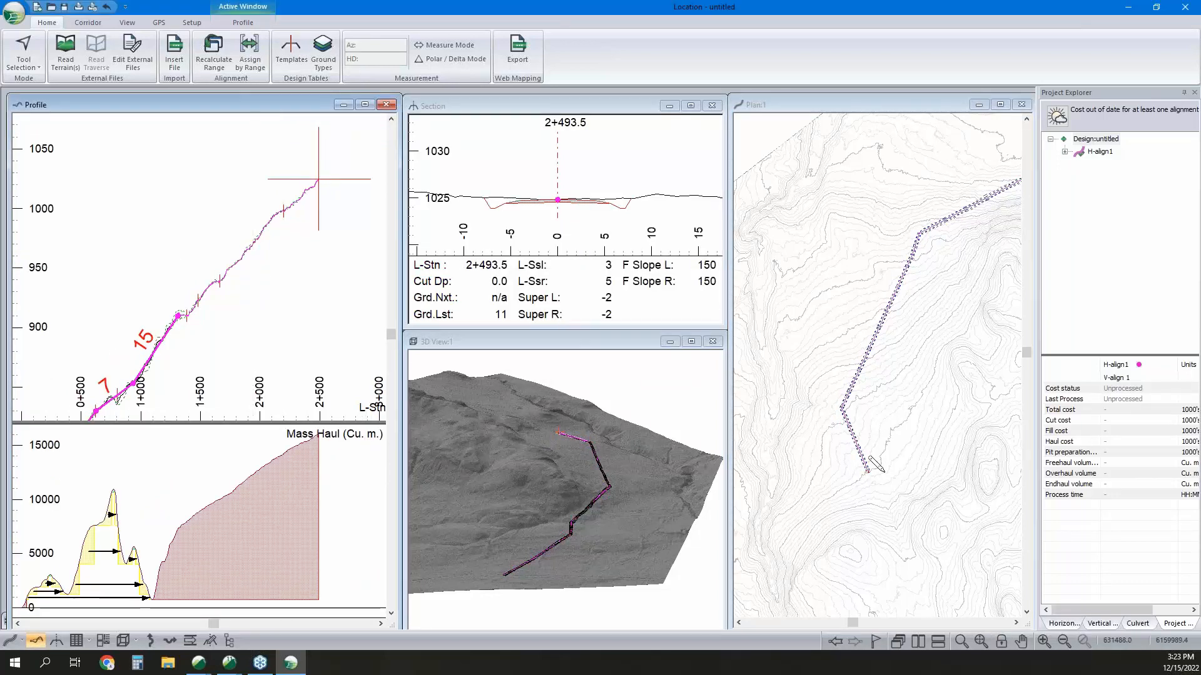
Check the terrain ahead in 3D, and add horizontal IPs at about stations 2+827.0 and 3+230.0, accepting and suppressing the section points warning.
{"action": "left_click", "coordinate": [849, 446]}
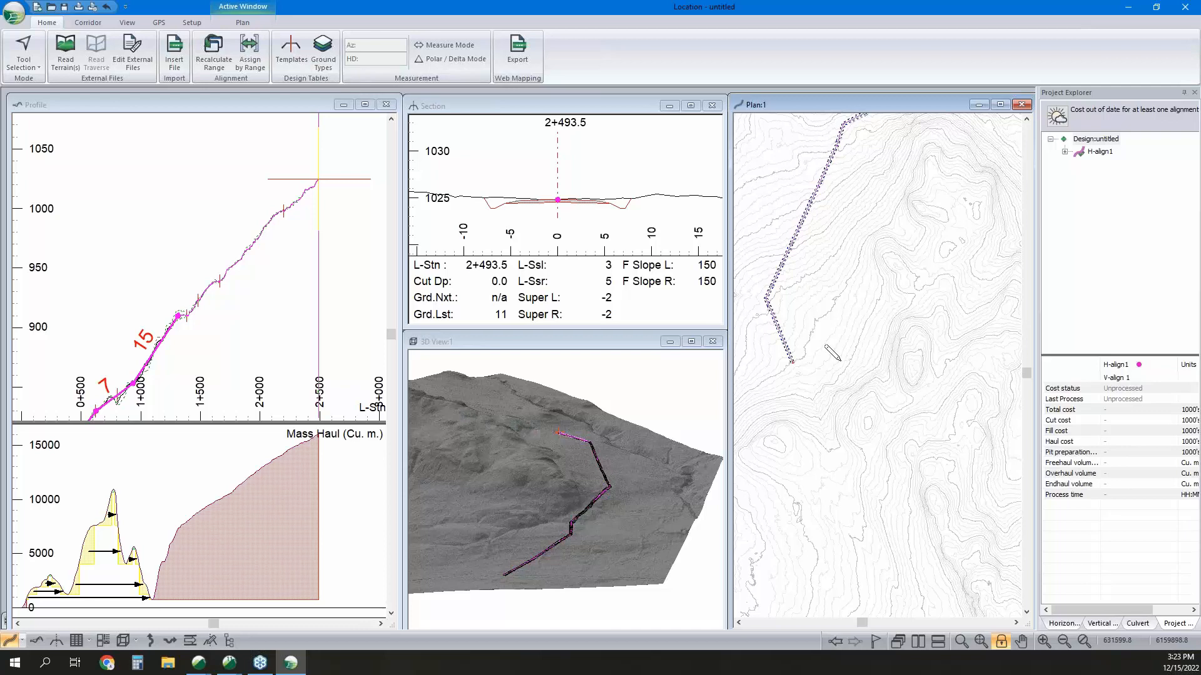
{"action": "left_click_drag", "start_coordinate": [602, 471], "coordinate": [545, 447]}
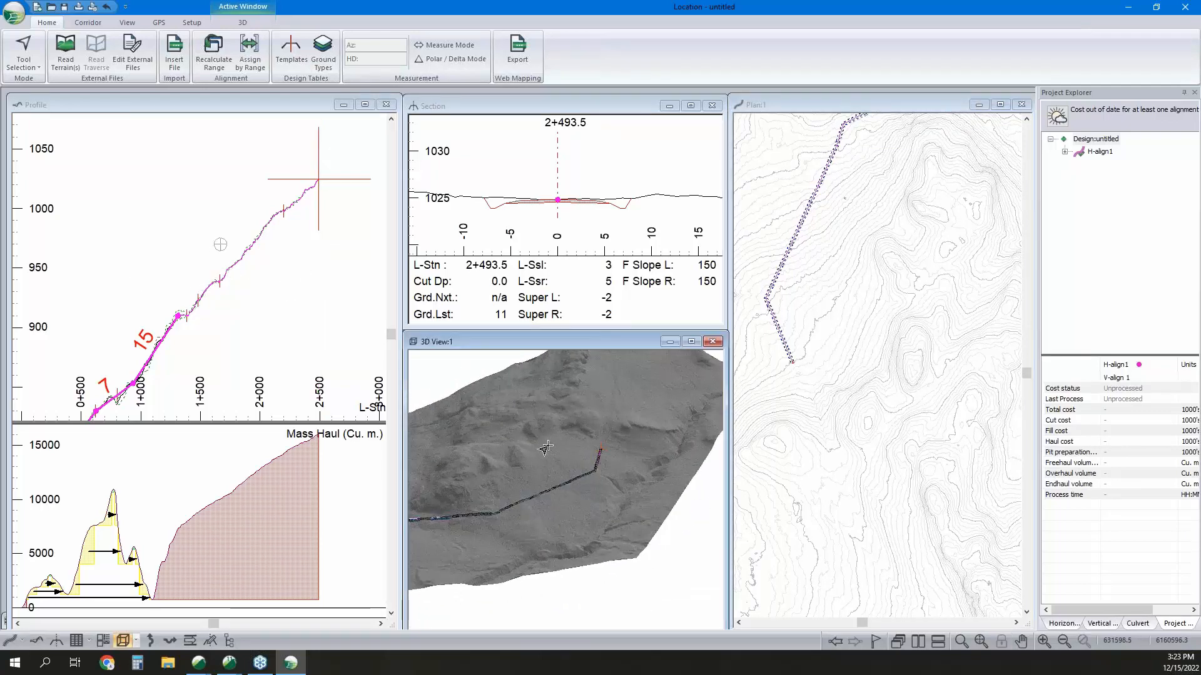
{"action": "scroll", "coordinate": [558, 439], "scroll_direction": "up", "scroll_amount": 2}
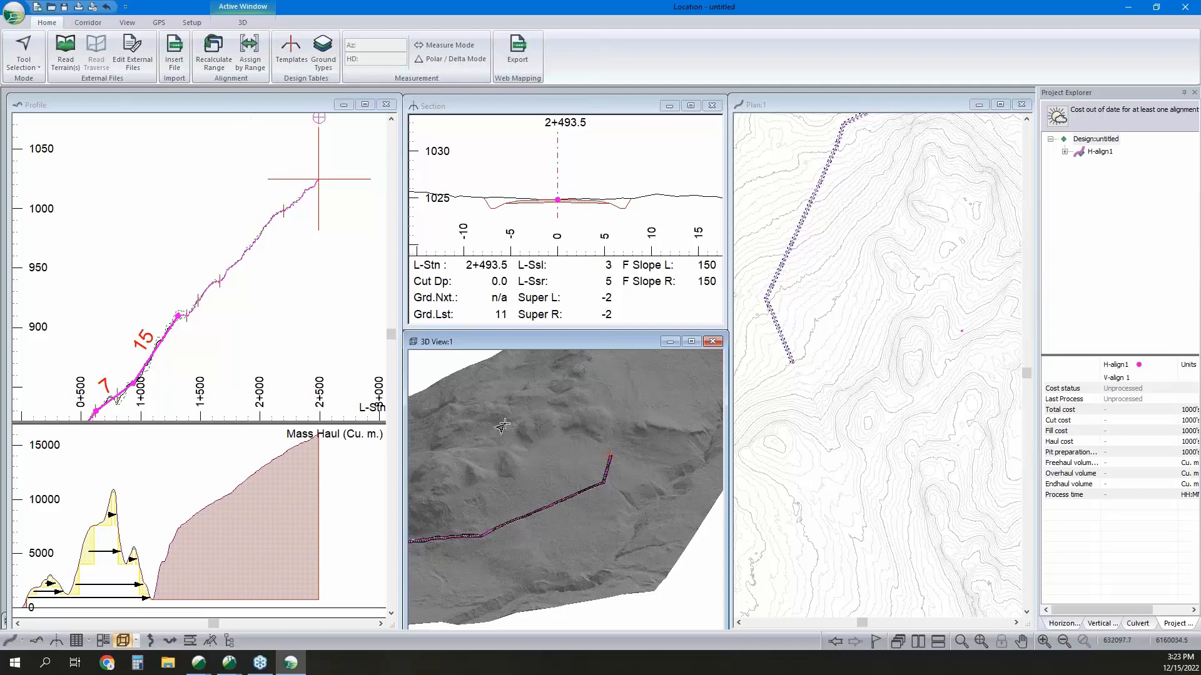
{"action": "left_click", "coordinate": [836, 350]}
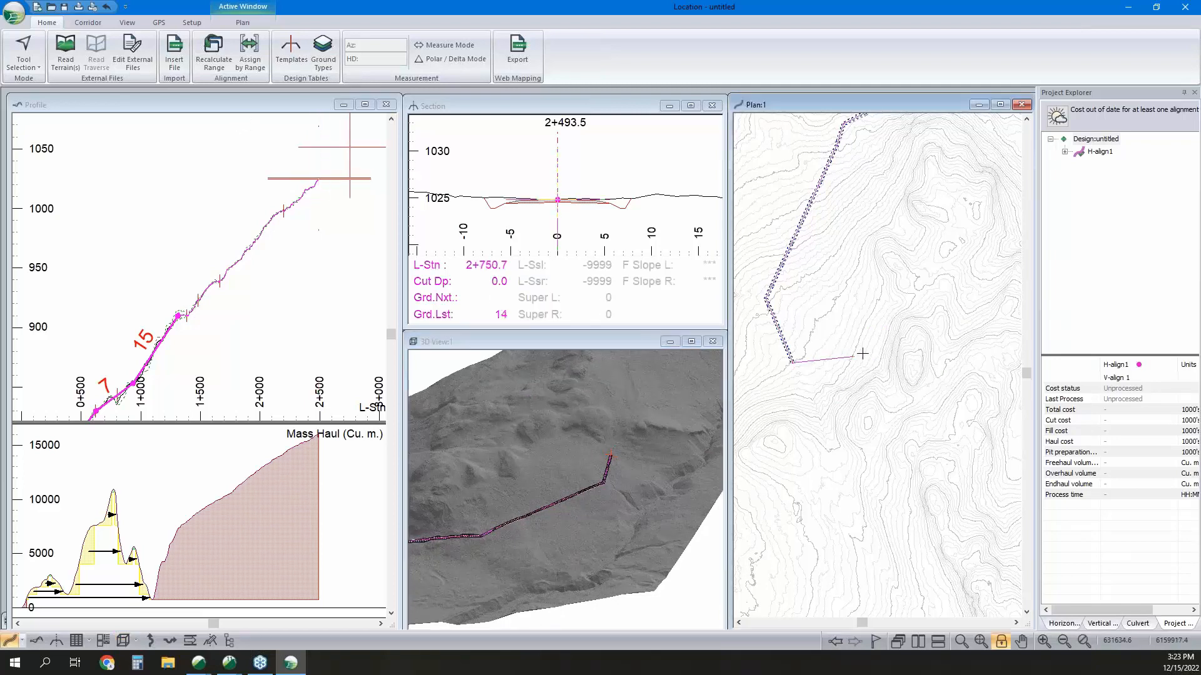
{"action": "left_click", "coordinate": [870, 353]}
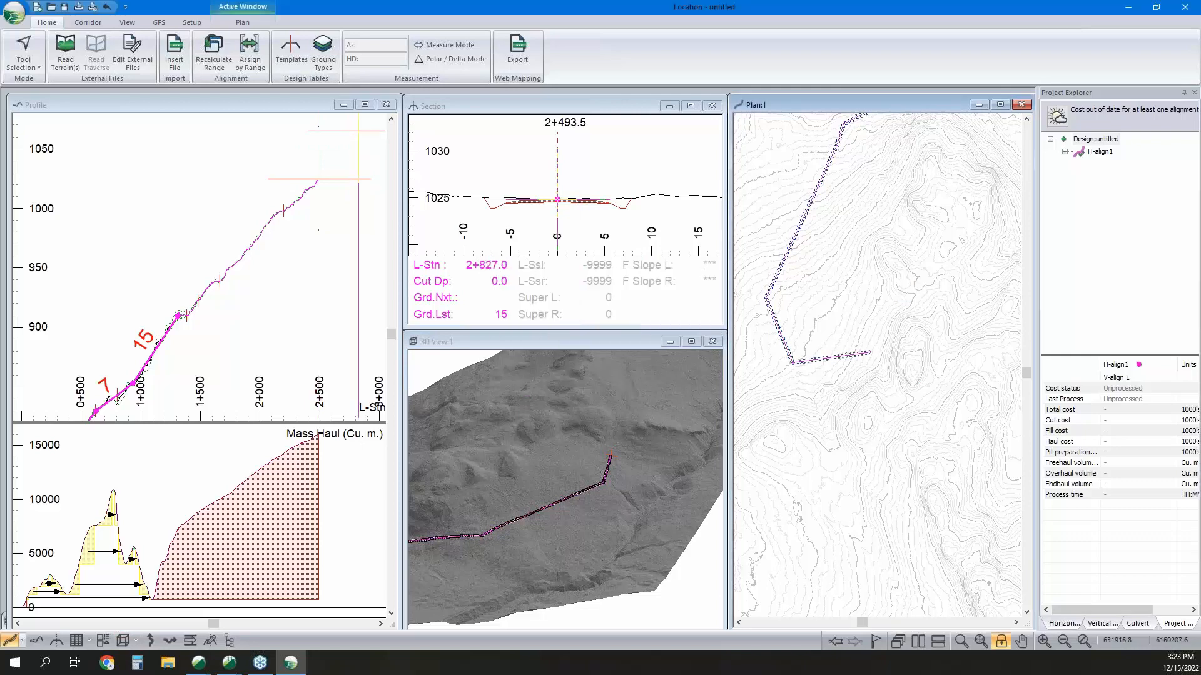
{"action": "left_click", "coordinate": [925, 280]}
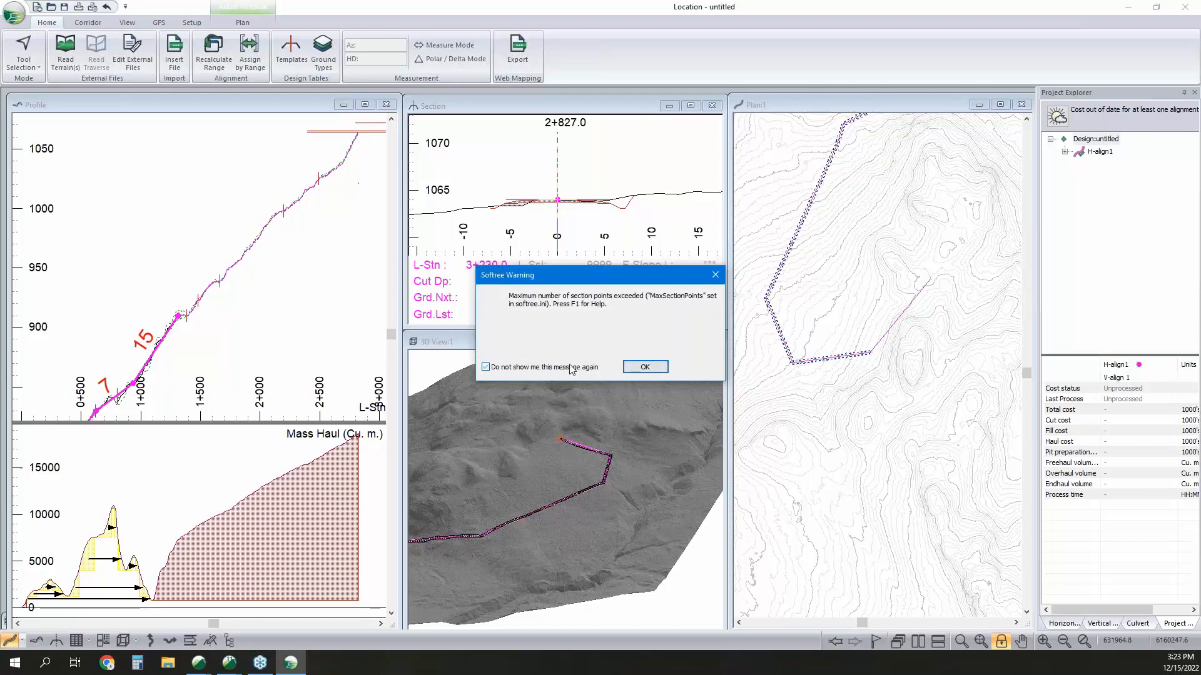
{"action": "left_click", "coordinate": [654, 369]}
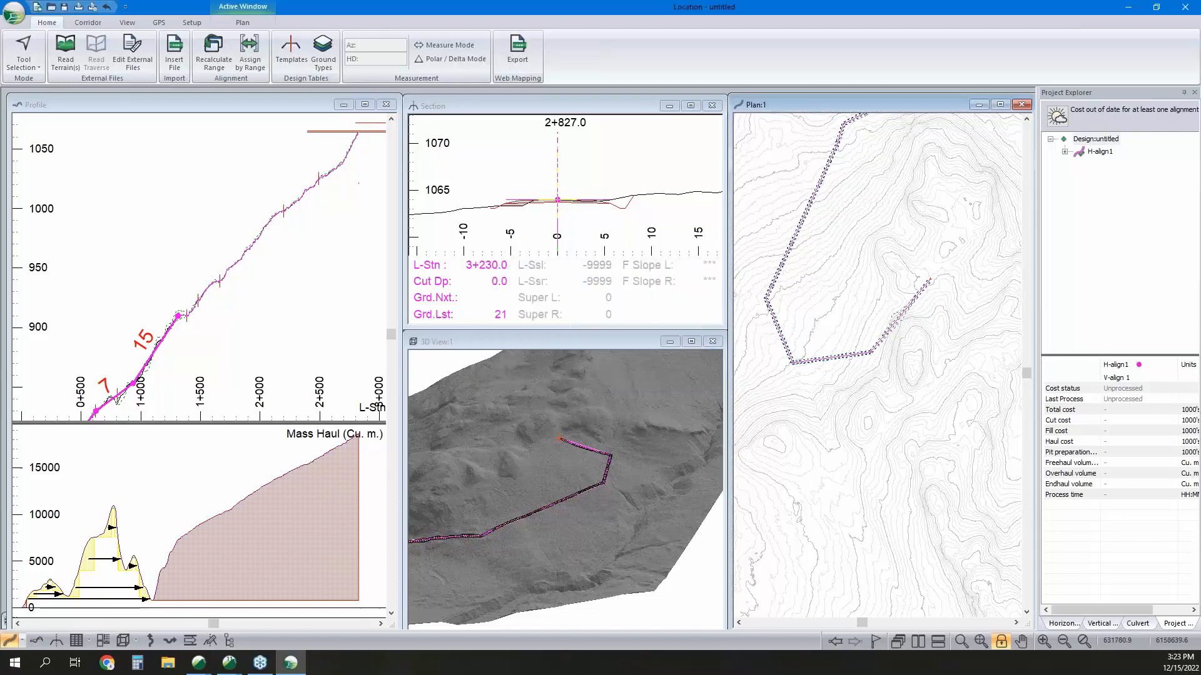
Extend the vertical alignment with two 10% grades, placing the last vertical IP at about station 3+044.6.
{"action": "scroll", "coordinate": [146, 346], "scroll_direction": "down", "scroll_amount": 1}
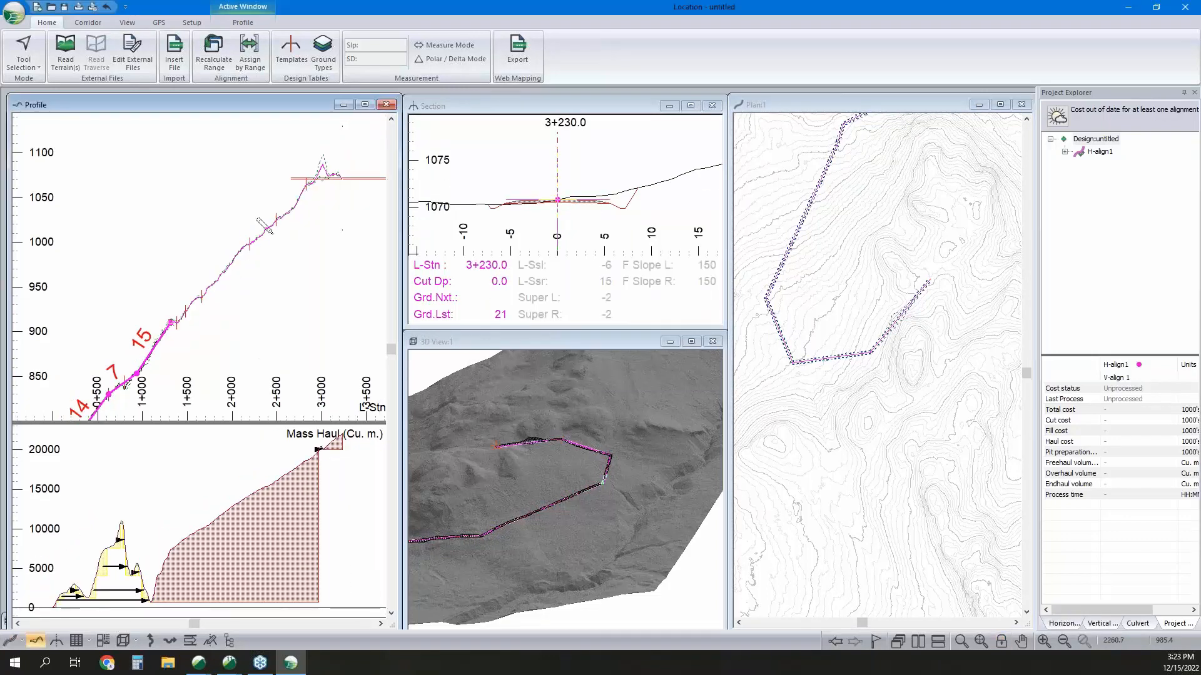
{"action": "left_click", "coordinate": [277, 217]}
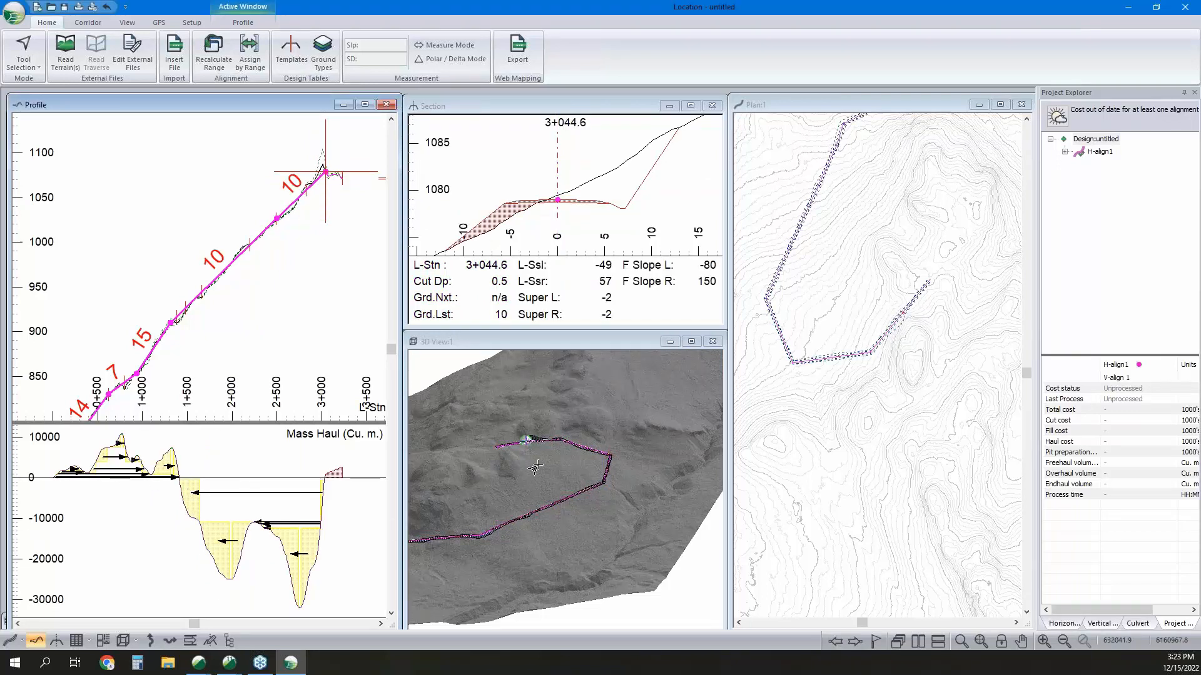
{"action": "middle_click_drag", "start_coordinate": [304, 283], "coordinate": [249, 274]}
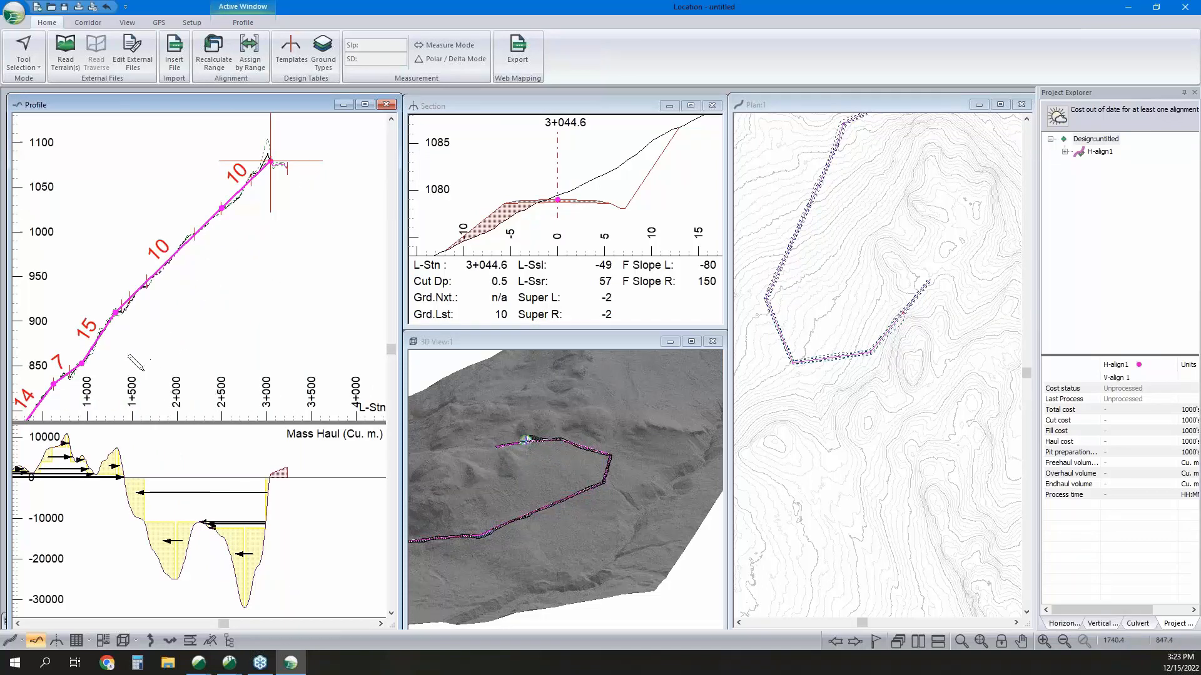
Extend the horizontal alignment southeast around the ridge with IPs at about stations 3+677.9 and 3+877.9.
{"action": "middle_click_drag", "start_coordinate": [948, 271], "coordinate": [885, 269]}
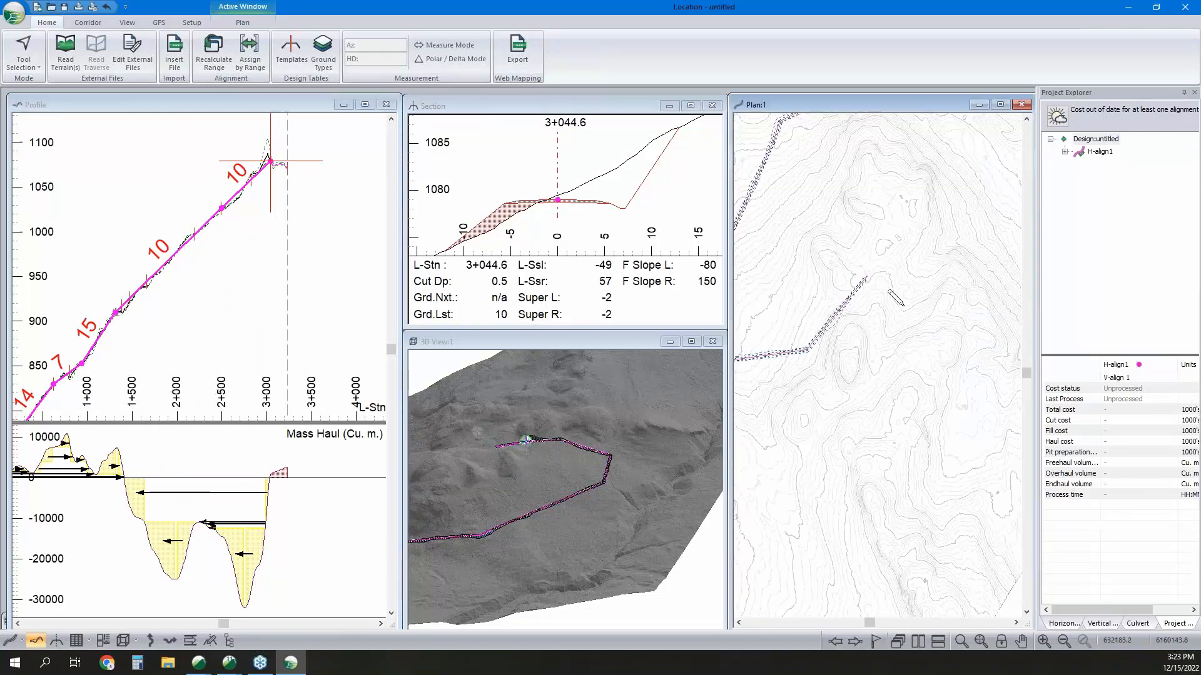
{"action": "left_click", "coordinate": [899, 320]}
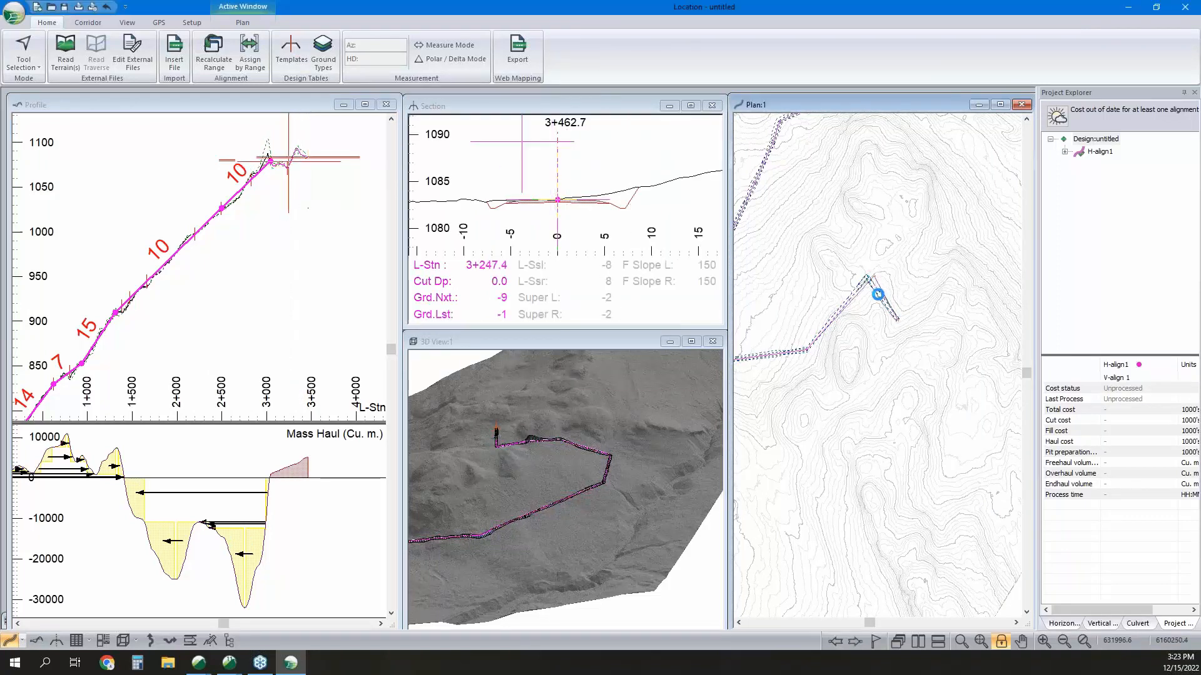
{"action": "left_click", "coordinate": [944, 309]}
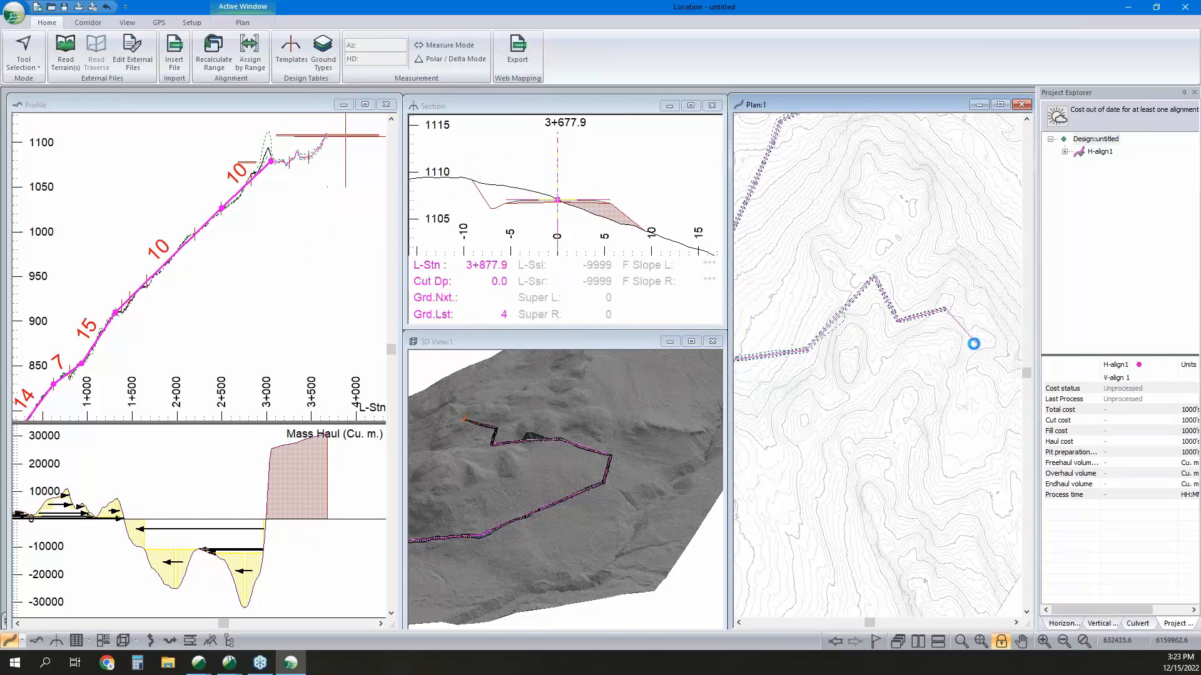
{"action": "left_click", "coordinate": [972, 344]}
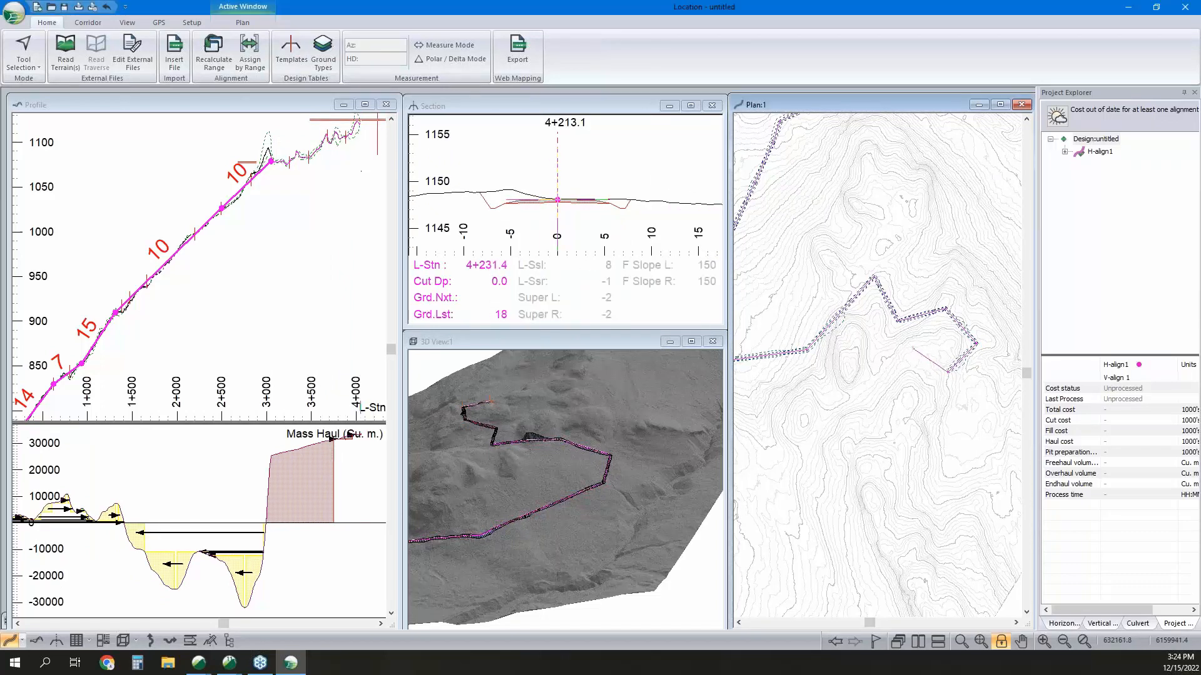
Turn the horizontal alignment back west with IPs at about stations 4+231.4 and 4+697.9, and end it southeast at about 4+787.9.
{"action": "left_click", "coordinate": [913, 348]}
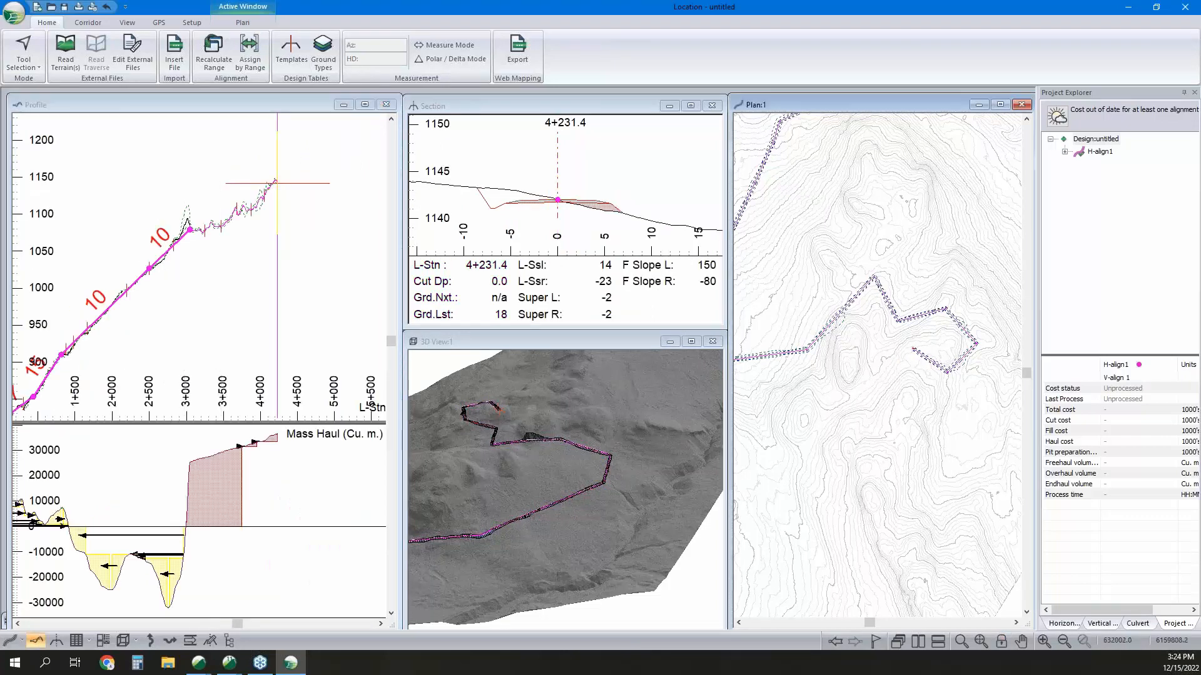
{"action": "left_click", "coordinate": [859, 410]}
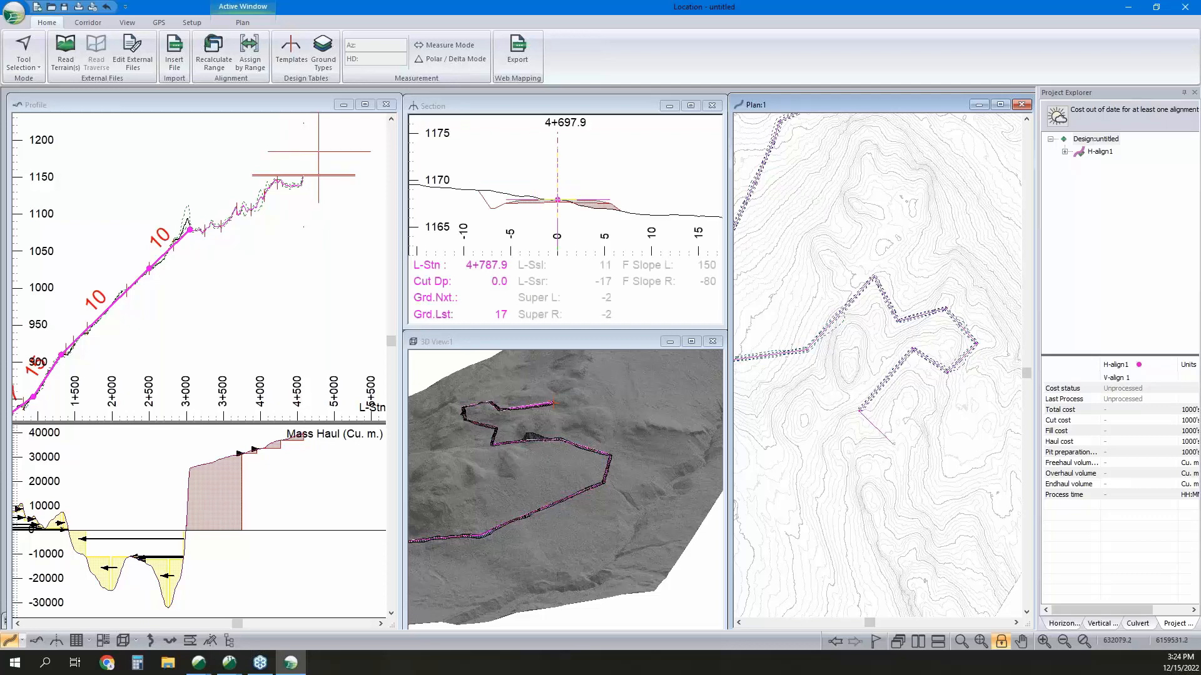
{"action": "left_click", "coordinate": [893, 443]}
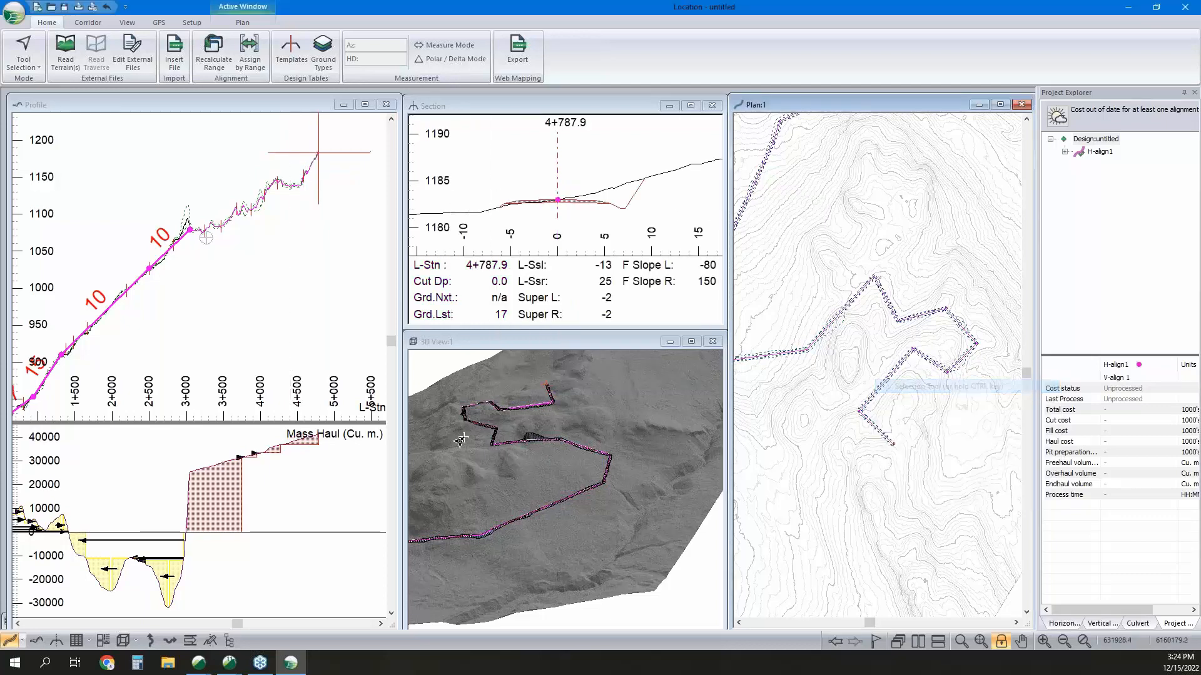
Extend the vertical alignment with grades of about 4%, 9% and 6%, ending it at station 4+787.9, and return to the selection tool.
{"action": "left_click", "coordinate": [208, 257]}
{"action": "scroll", "coordinate": [161, 287], "scroll_direction": "down", "scroll_amount": 1}
{"action": "scroll", "coordinate": [158, 292], "scroll_direction": "up", "scroll_amount": 1}
{"action": "scroll", "coordinate": [270, 210], "scroll_direction": "down", "scroll_amount": 1}
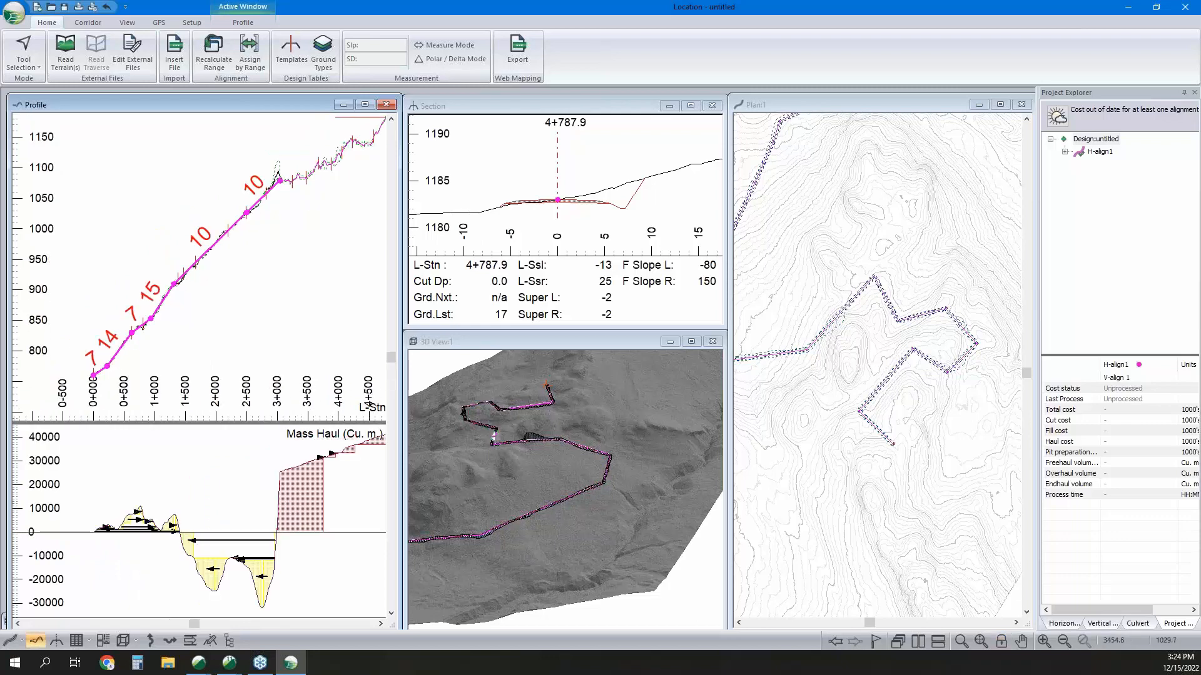
{"action": "right_click", "coordinate": [272, 206]}
{"action": "left_click", "coordinate": [300, 231]}
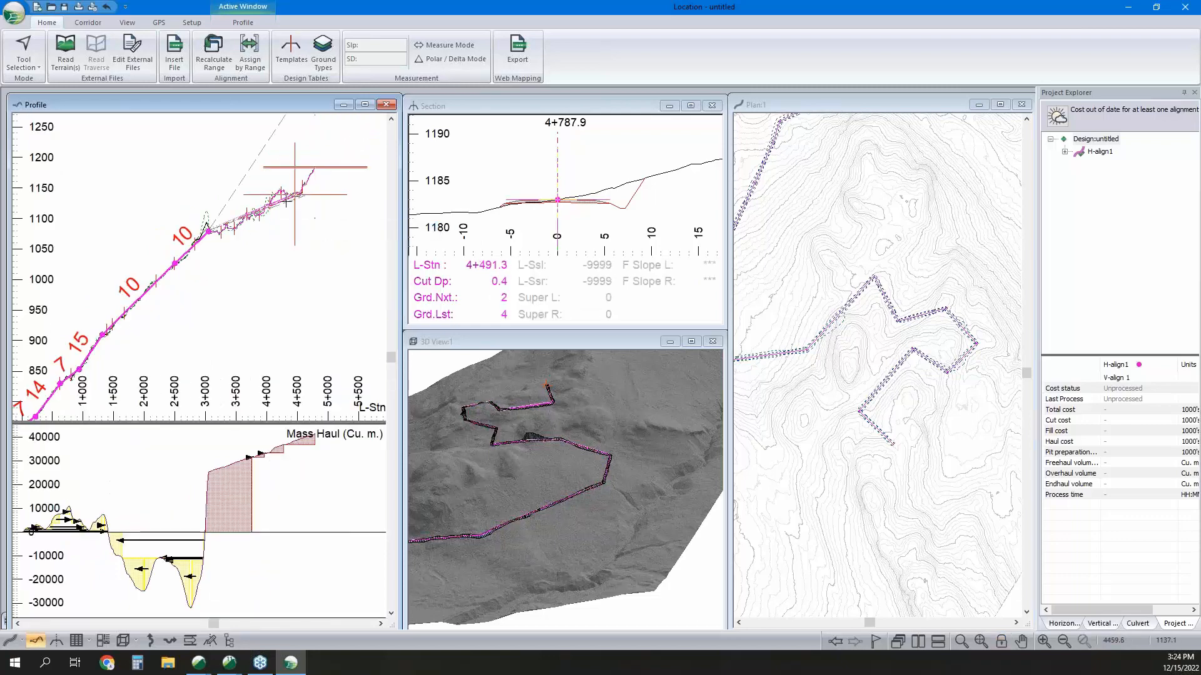
{"action": "left_click", "coordinate": [253, 214]}
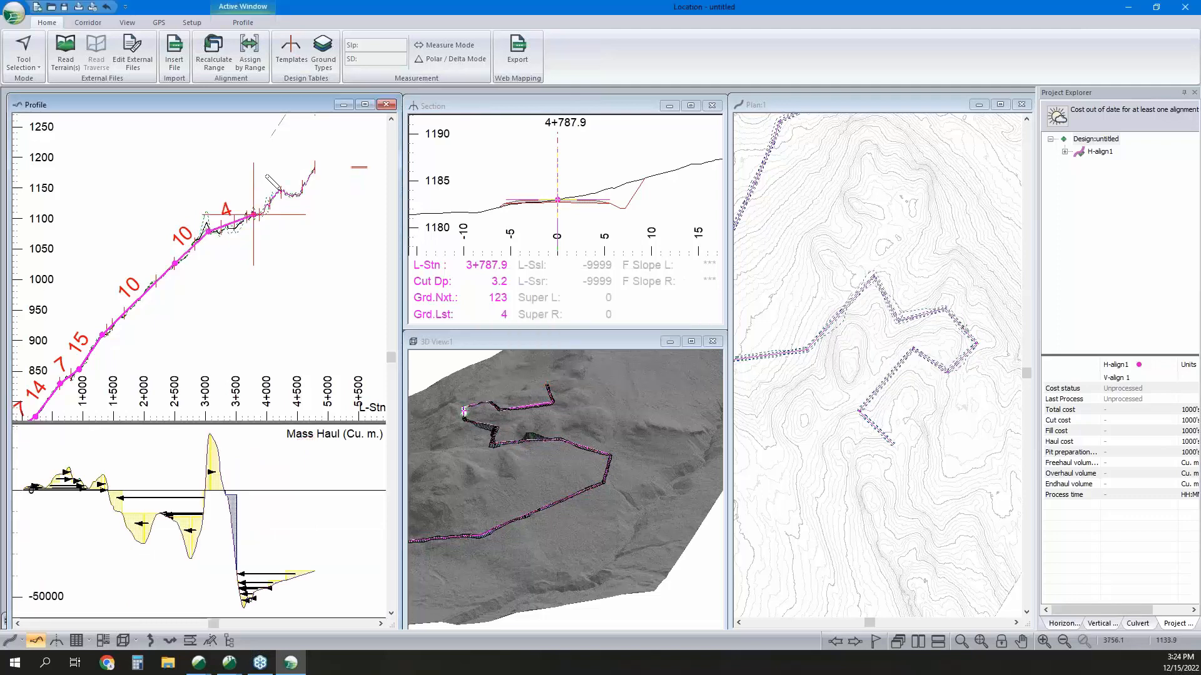
{"action": "left_click", "coordinate": [278, 191]}
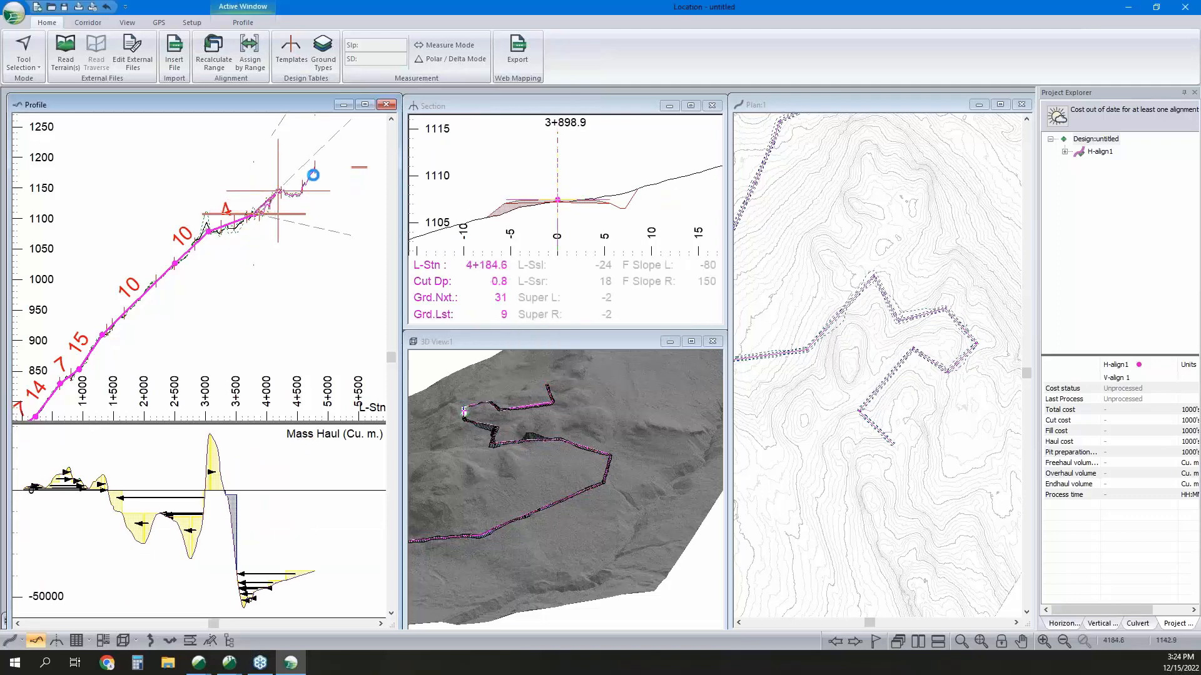
{"action": "left_click", "coordinate": [313, 170]}
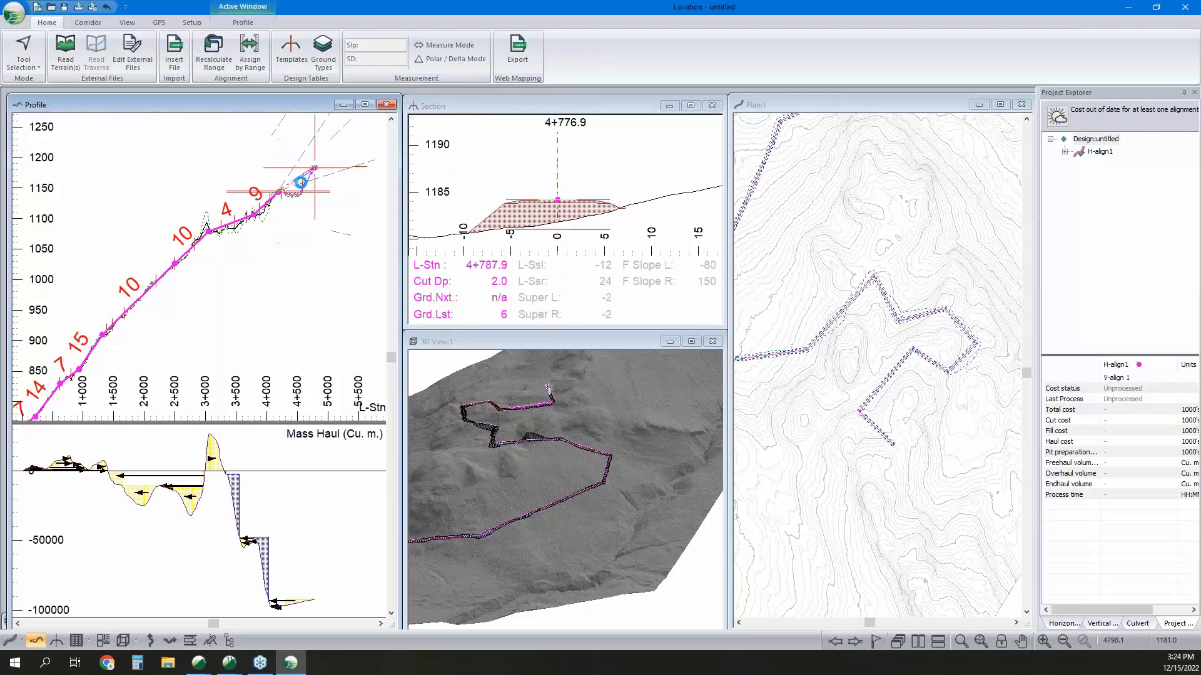
{"action": "right_click", "coordinate": [299, 199]}
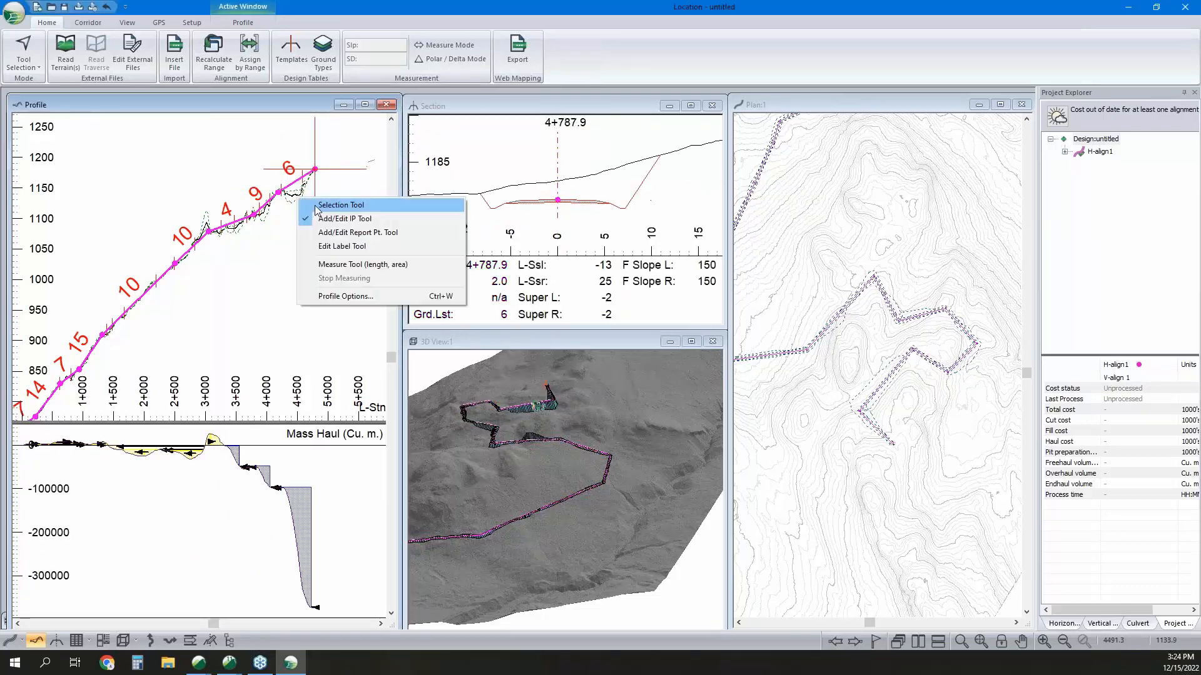
{"action": "left_click", "coordinate": [303, 205]}
Examine the cross-sections of the last segments at about stations 4+500.0 and 4+710.0 and their position in plan.
{"action": "left_click", "coordinate": [297, 182]}
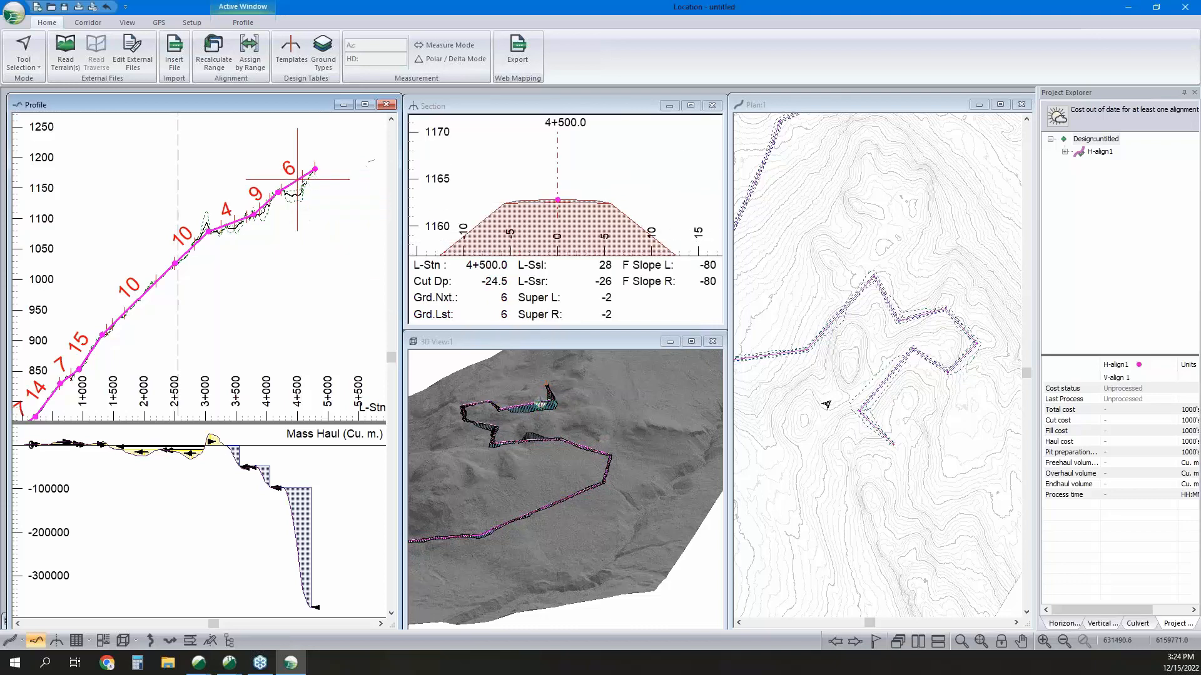
{"action": "scroll", "coordinate": [895, 419], "scroll_direction": "up", "scroll_amount": 3}
{"action": "left_click", "coordinate": [898, 395]}
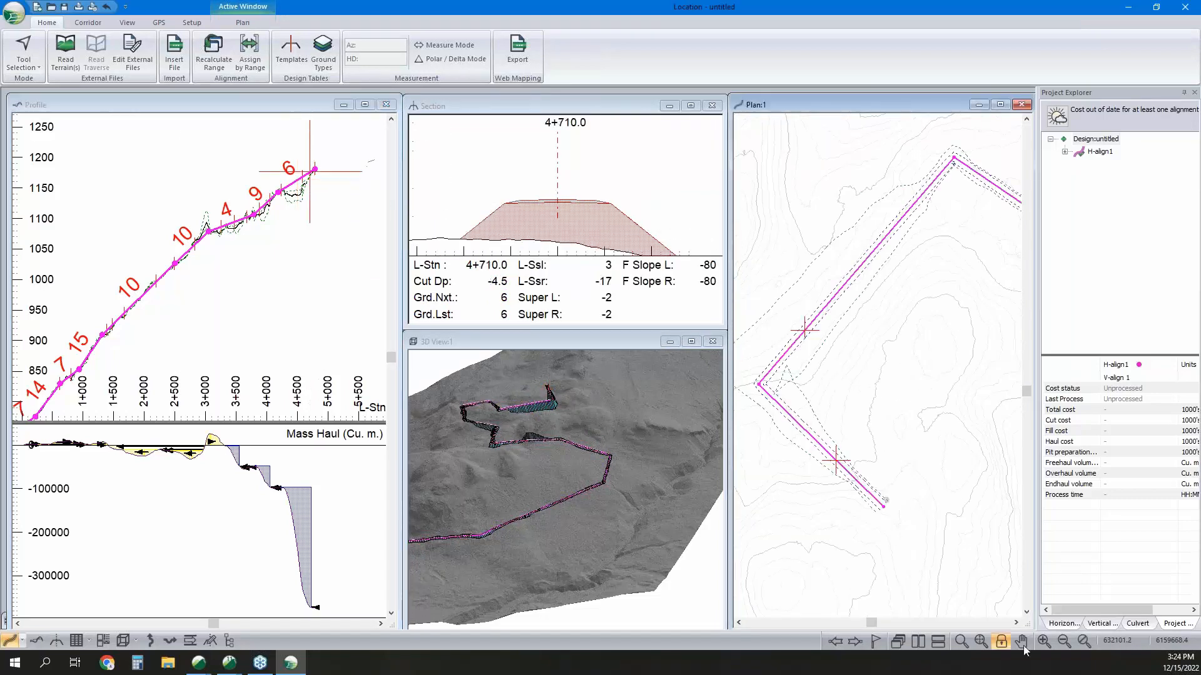
{"action": "left_click", "coordinate": [1001, 644]}
{"action": "scroll", "coordinate": [909, 507], "scroll_direction": "down", "scroll_amount": 3}
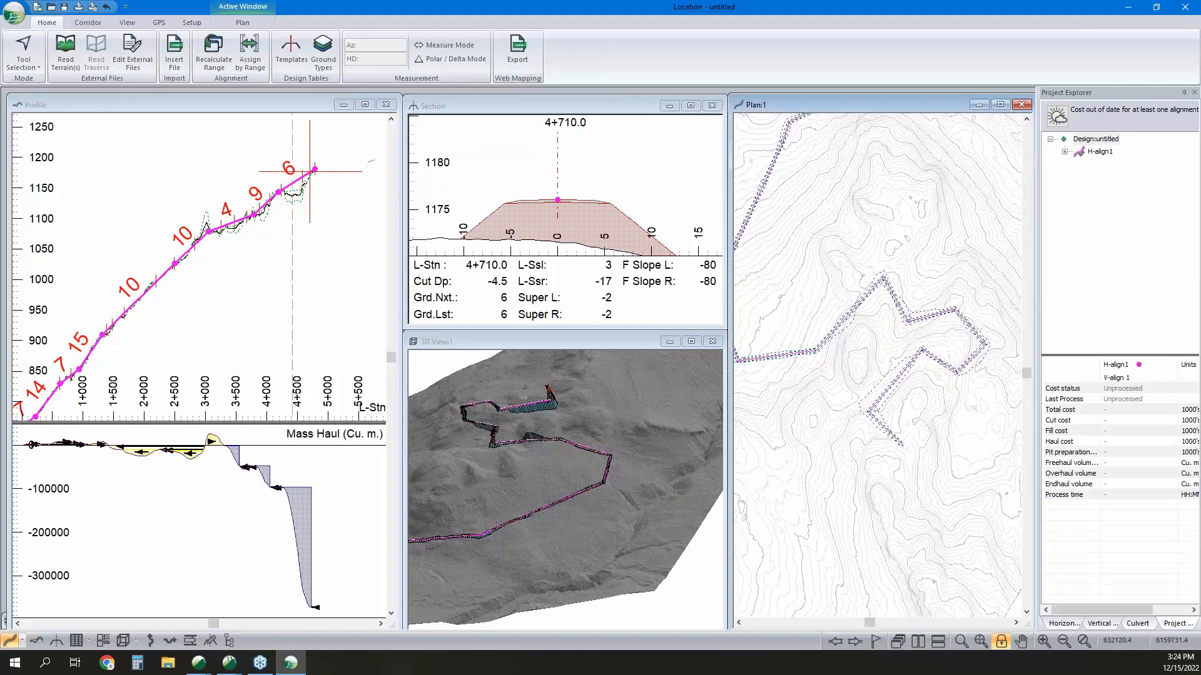
Move the last bend's horizontal IP southeast to about station 4+571.1 and inspect the rerouted end of the road in 3D.
{"action": "right_click", "coordinate": [881, 398]}
{"action": "left_click", "coordinate": [902, 418]}
{"action": "left_click_drag", "start_coordinate": [870, 412], "coordinate": [885, 421]}
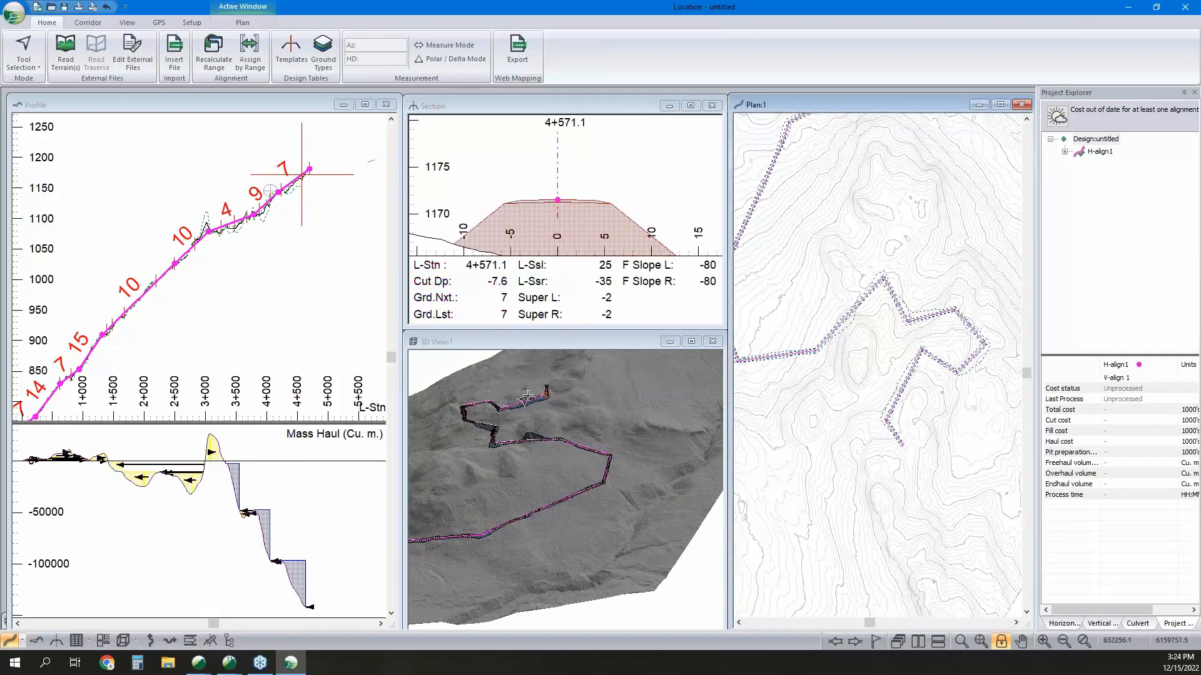
{"action": "scroll", "coordinate": [546, 400], "scroll_direction": "up", "scroll_amount": 4}
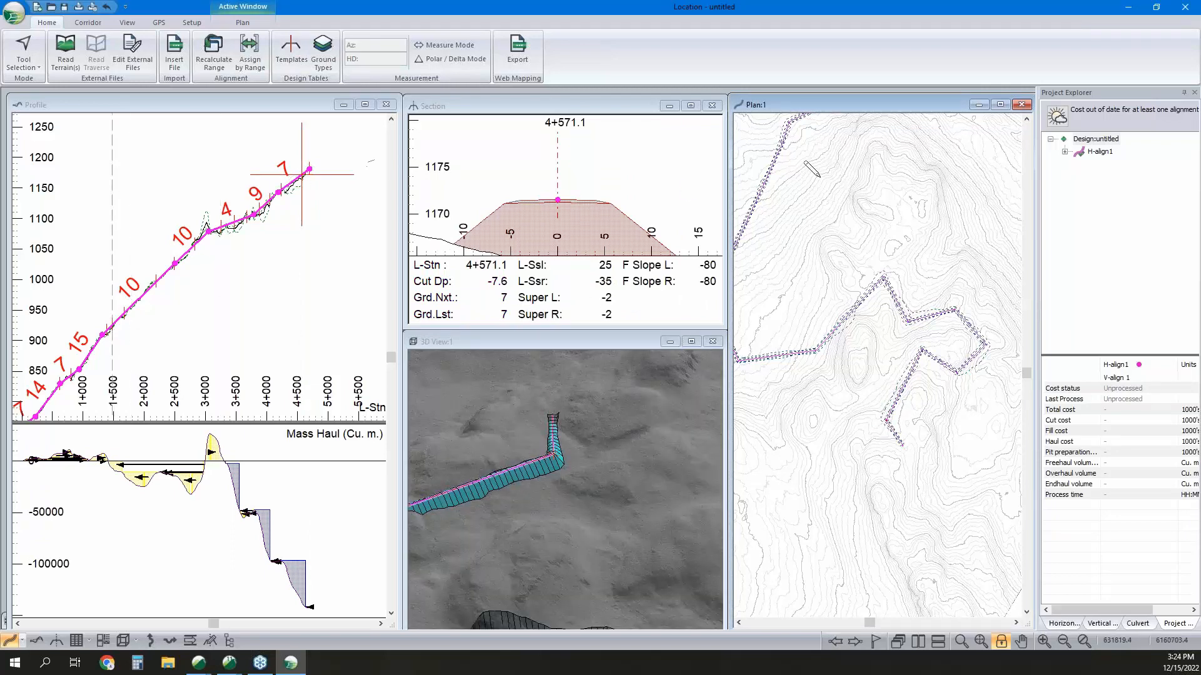
{"action": "middle_click_drag", "start_coordinate": [566, 453], "coordinate": [600, 429]}
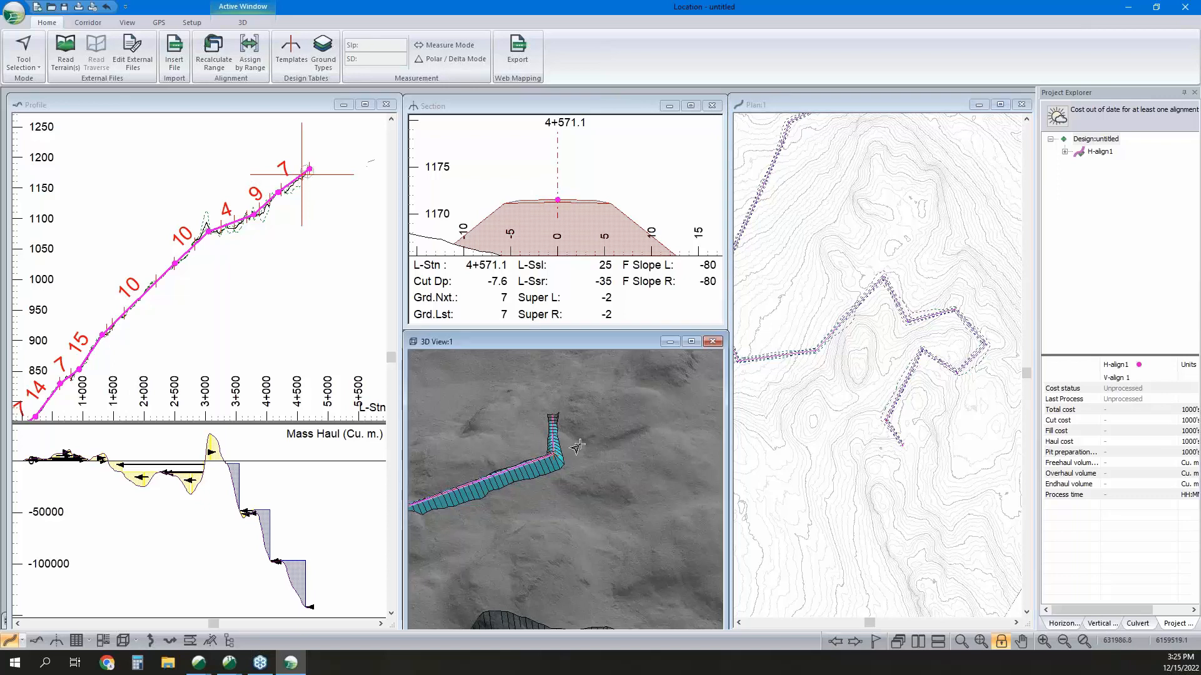
{"action": "scroll", "coordinate": [577, 445], "scroll_direction": "down", "scroll_amount": 2}
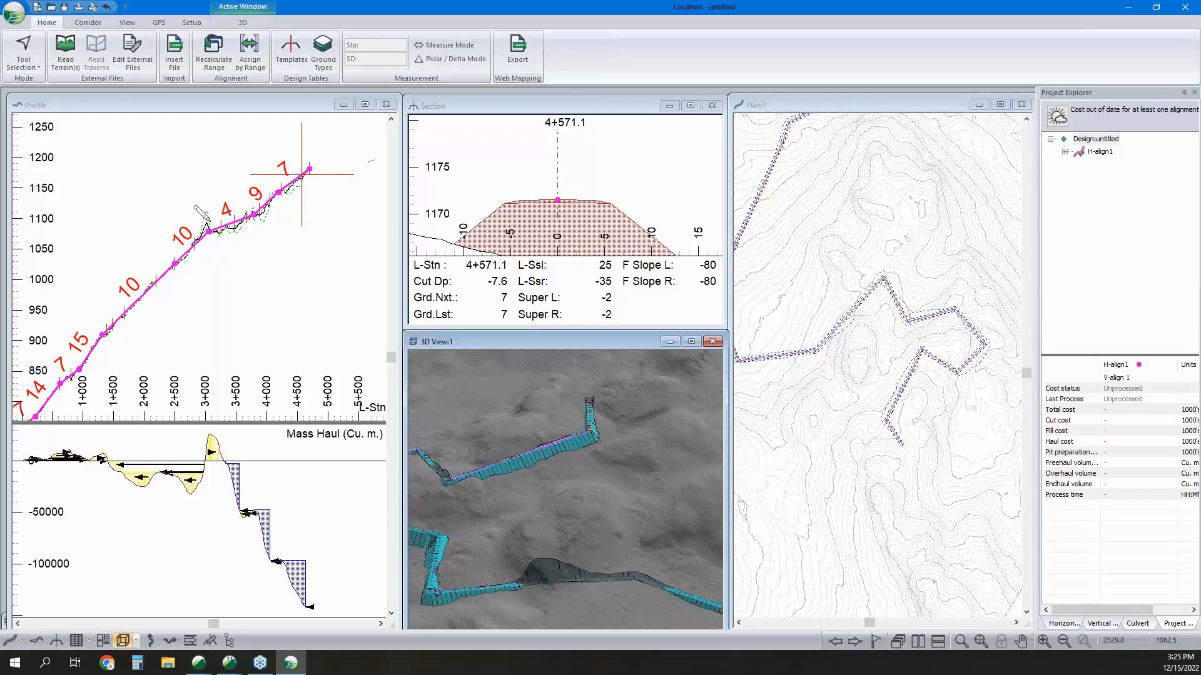
Apply a circular horizontal curve with a radius of 100 to the IP at about station 4+571.1.
{"action": "middle_click_drag", "start_coordinate": [188, 243], "coordinate": [219, 224]}
{"action": "left_click", "coordinate": [1062, 623]}
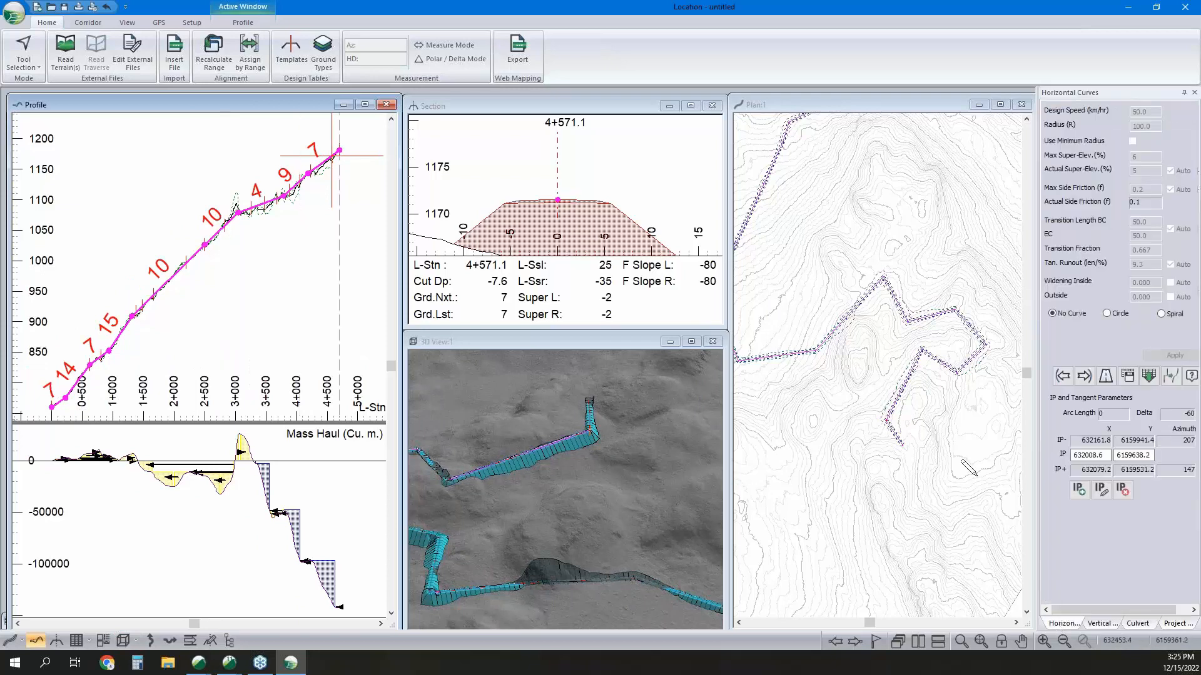
{"action": "left_click", "coordinate": [1063, 376]}
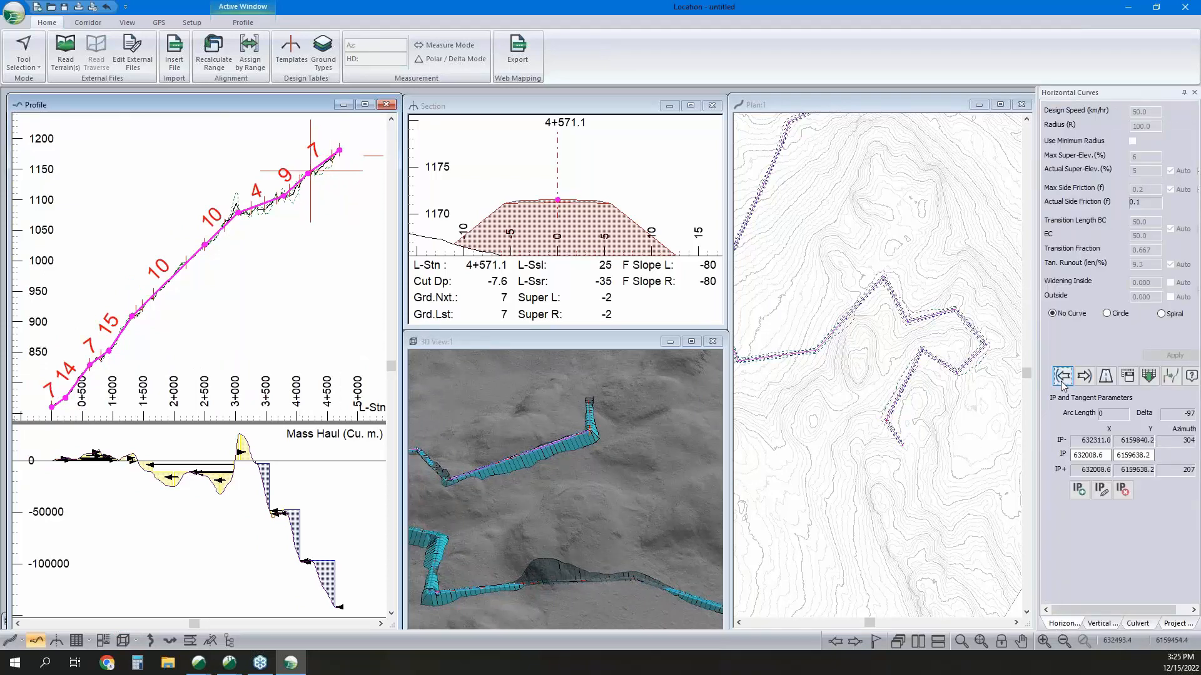
{"action": "left_click", "coordinate": [863, 449]}
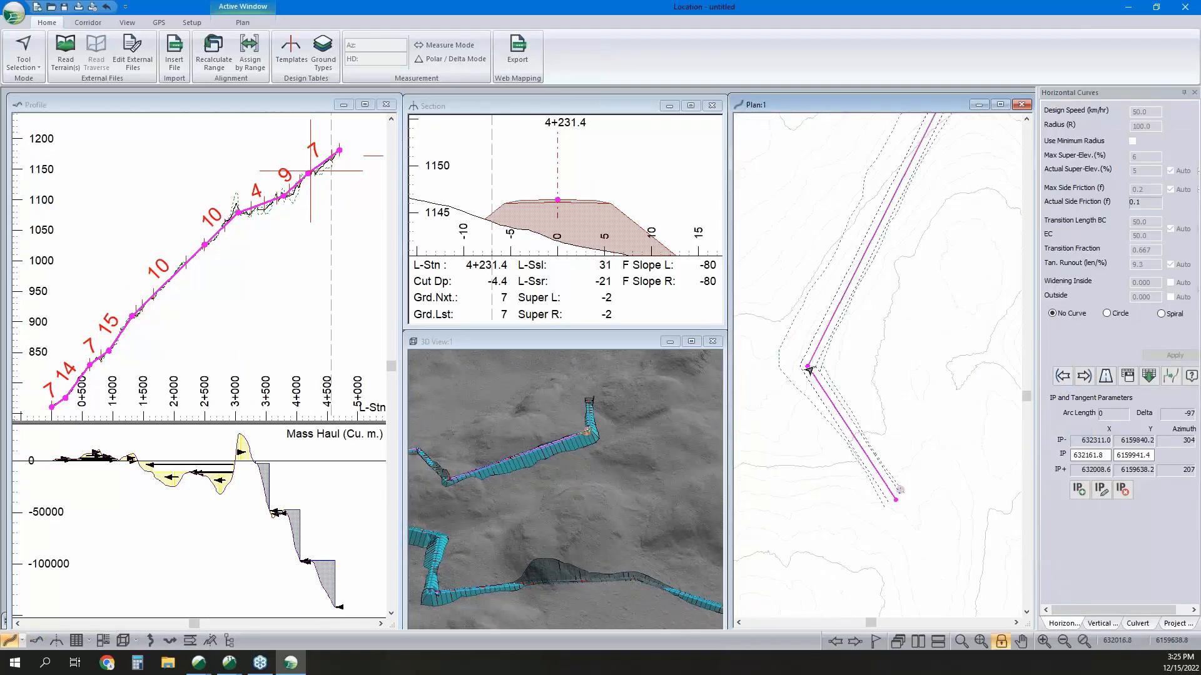
{"action": "left_click", "coordinate": [808, 368]}
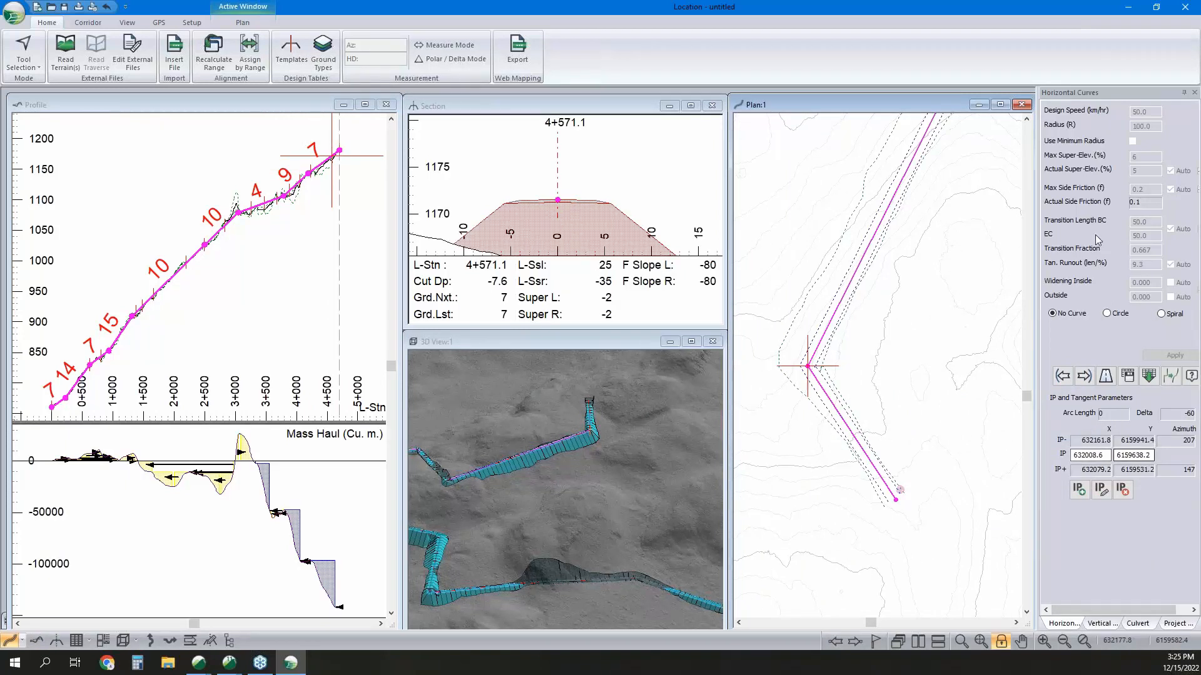
{"action": "left_click", "coordinate": [1106, 315]}
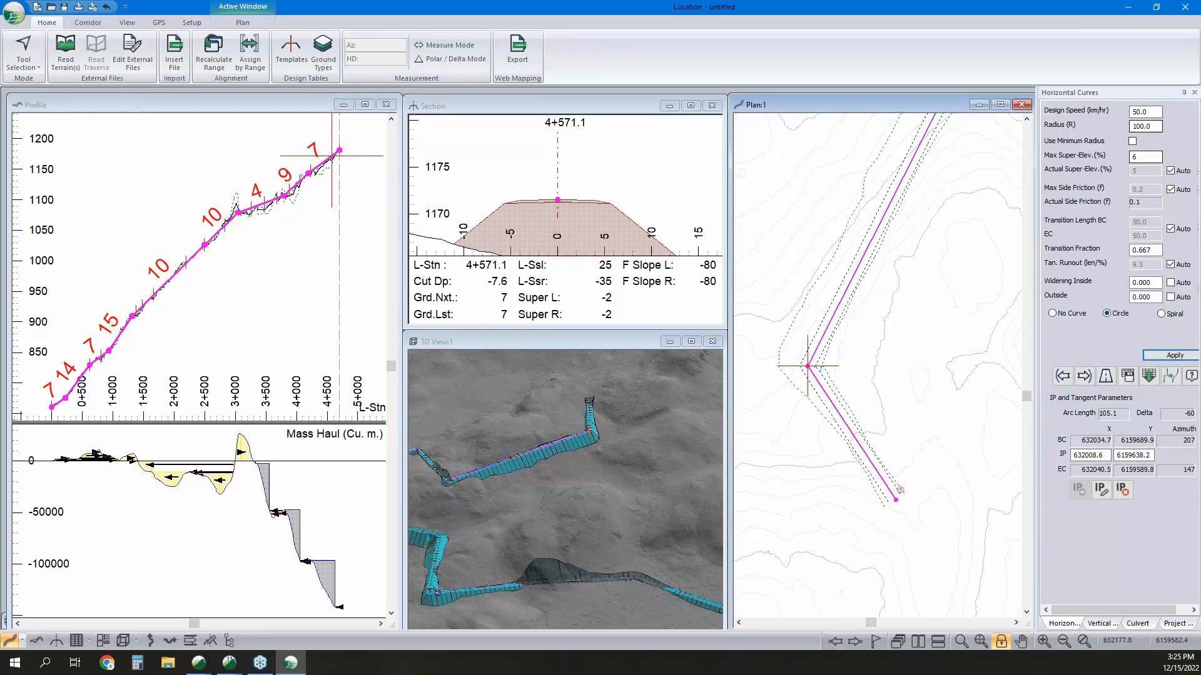
{"action": "left_click_drag", "start_coordinate": [1154, 127], "coordinate": [1029, 121]}
{"action": "left_click", "coordinate": [1174, 355]}
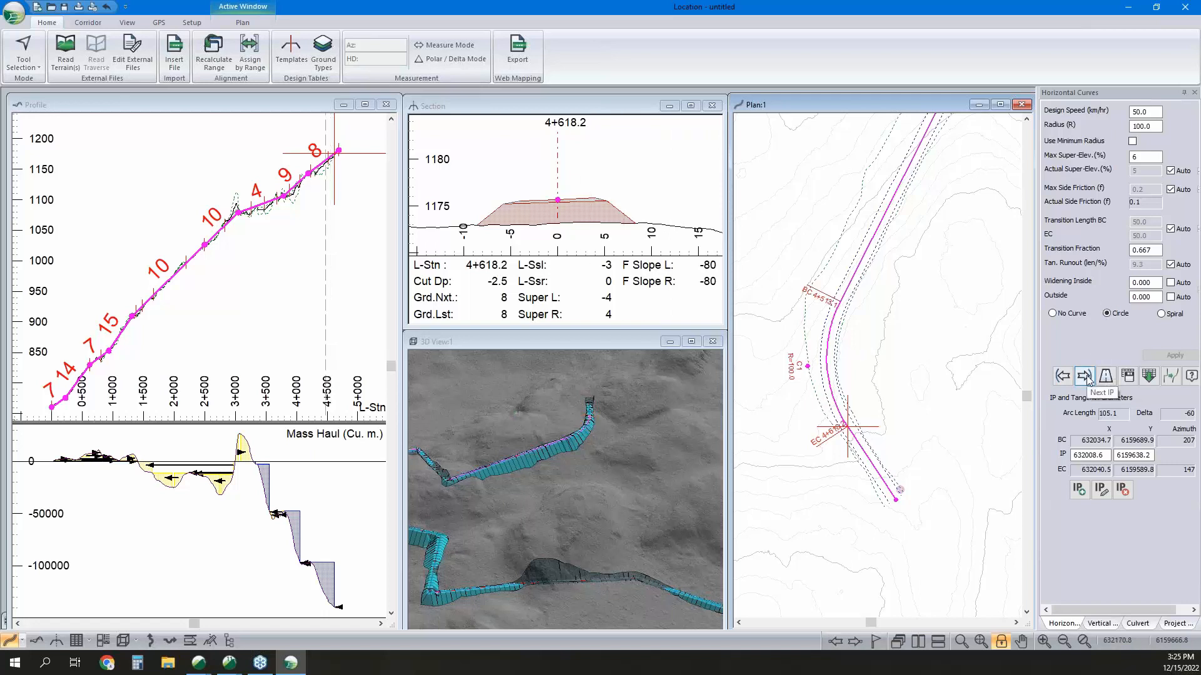
Set the radius of the last bend's circular curve to 150.
{"action": "left_click", "coordinate": [1139, 127]}
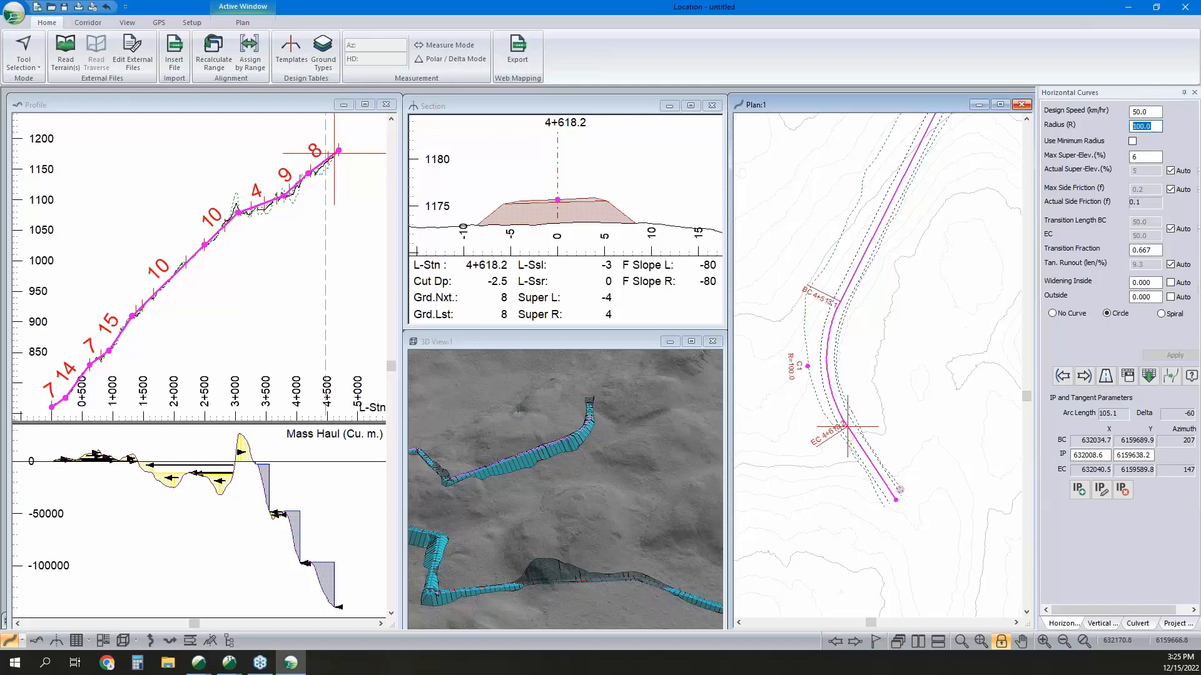
{"action": "type", "text": "150"}
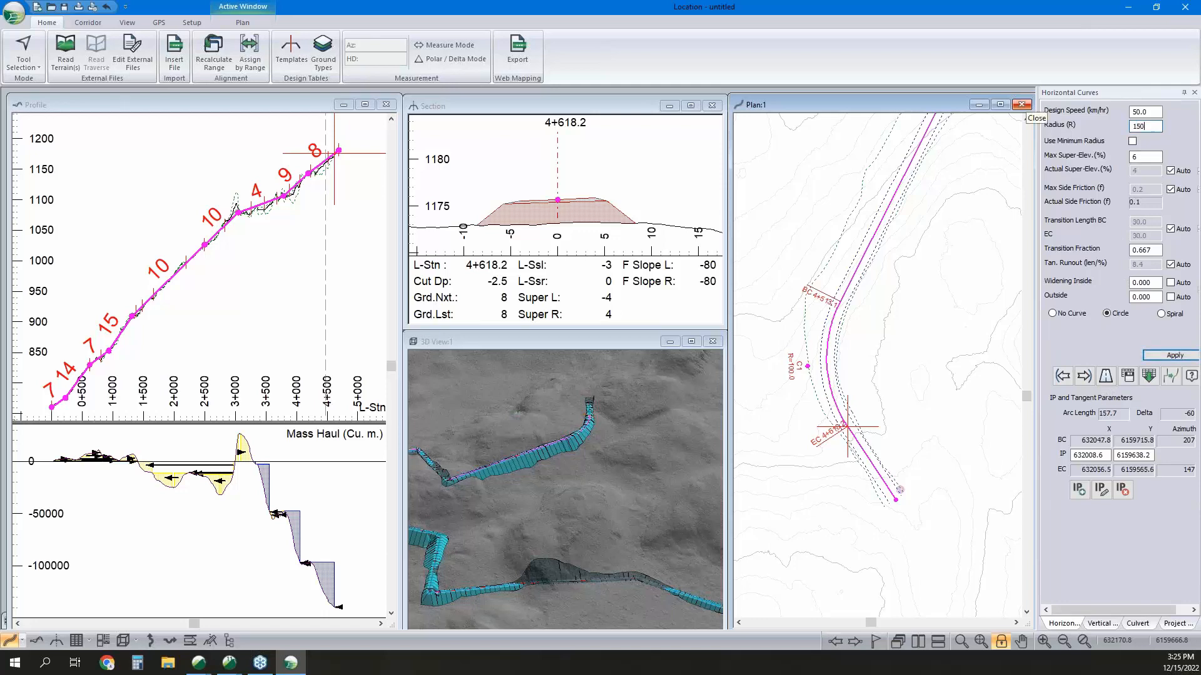
{"action": "key", "text": "Return"}
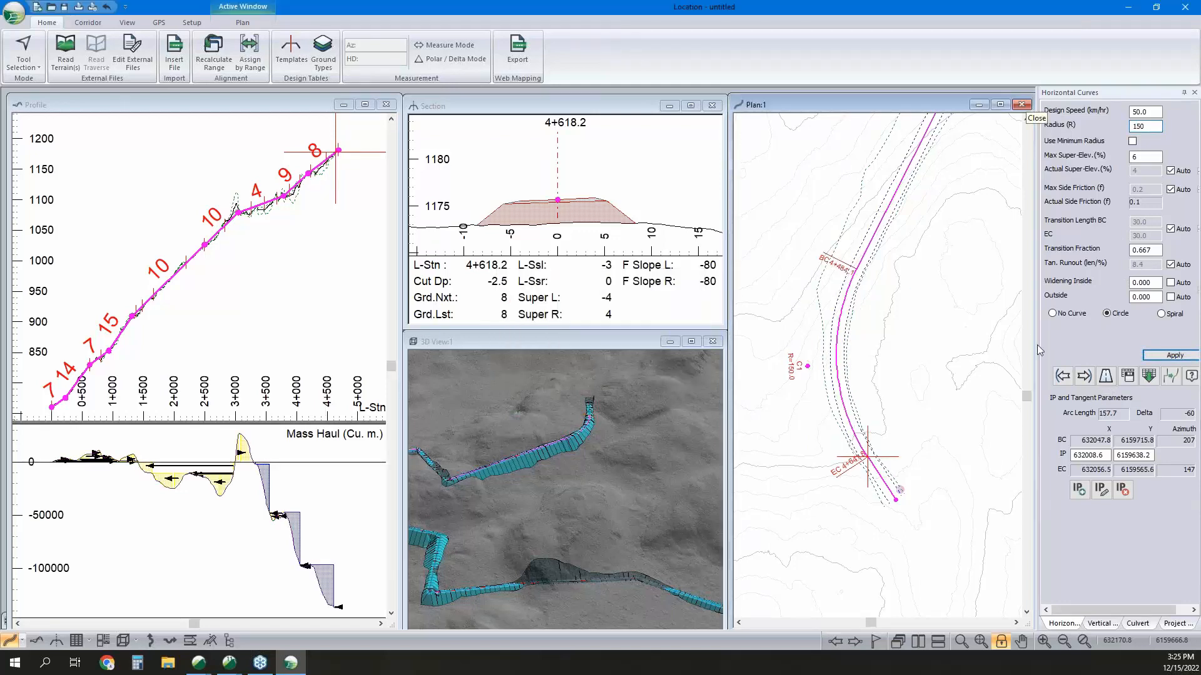
Shift the IP of the 150-radius curve slightly southeast to about X 632015.8, Y 6159631.4, and return to the selection tool.
{"action": "right_click", "coordinate": [890, 342]}
{"action": "left_click", "coordinate": [920, 357]}
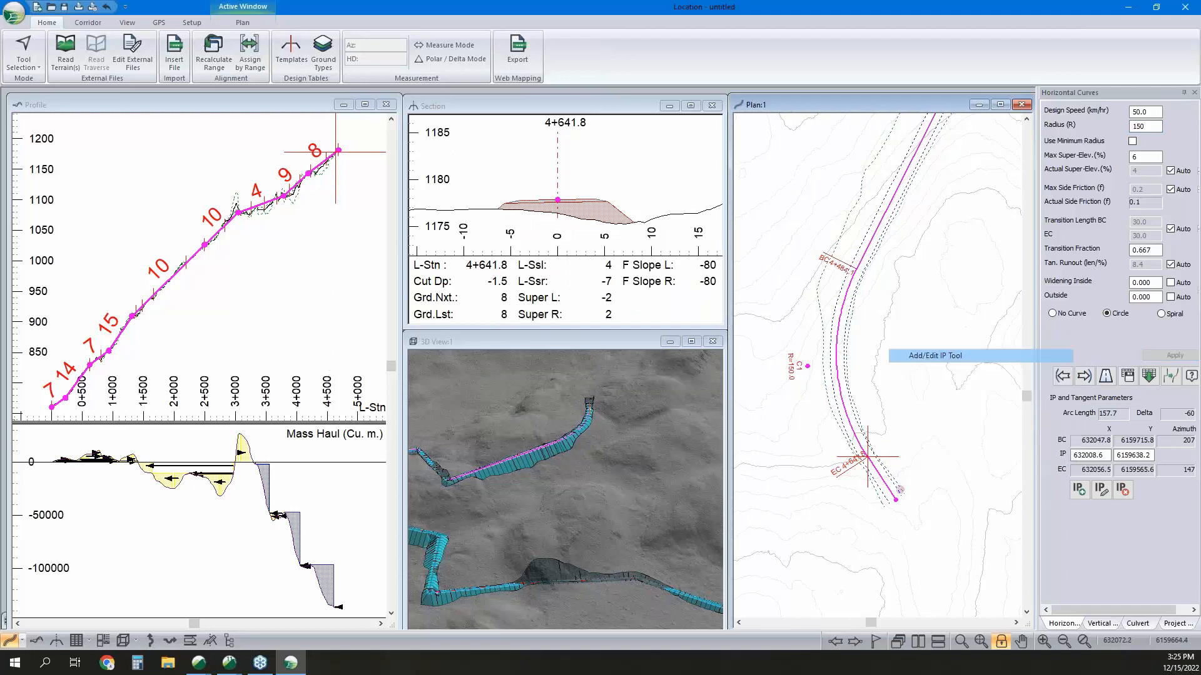
{"action": "mouse_move", "coordinate": [806, 366]}
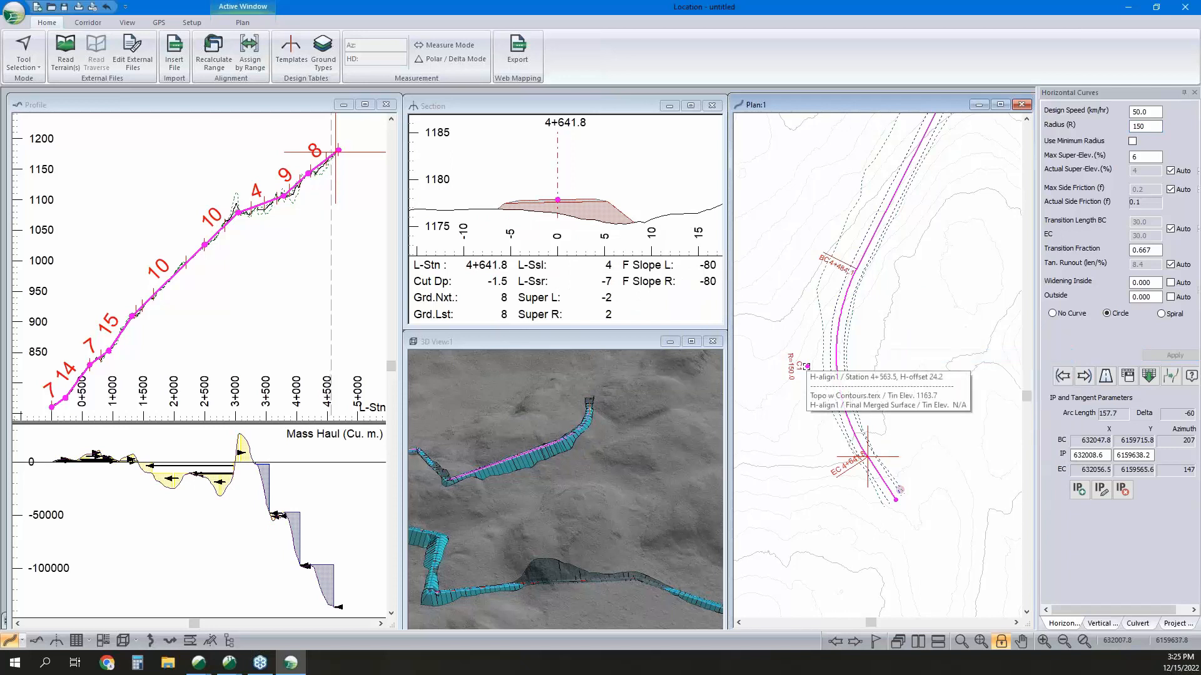
{"action": "left_click_drag", "start_coordinate": [806, 367], "coordinate": [816, 375]}
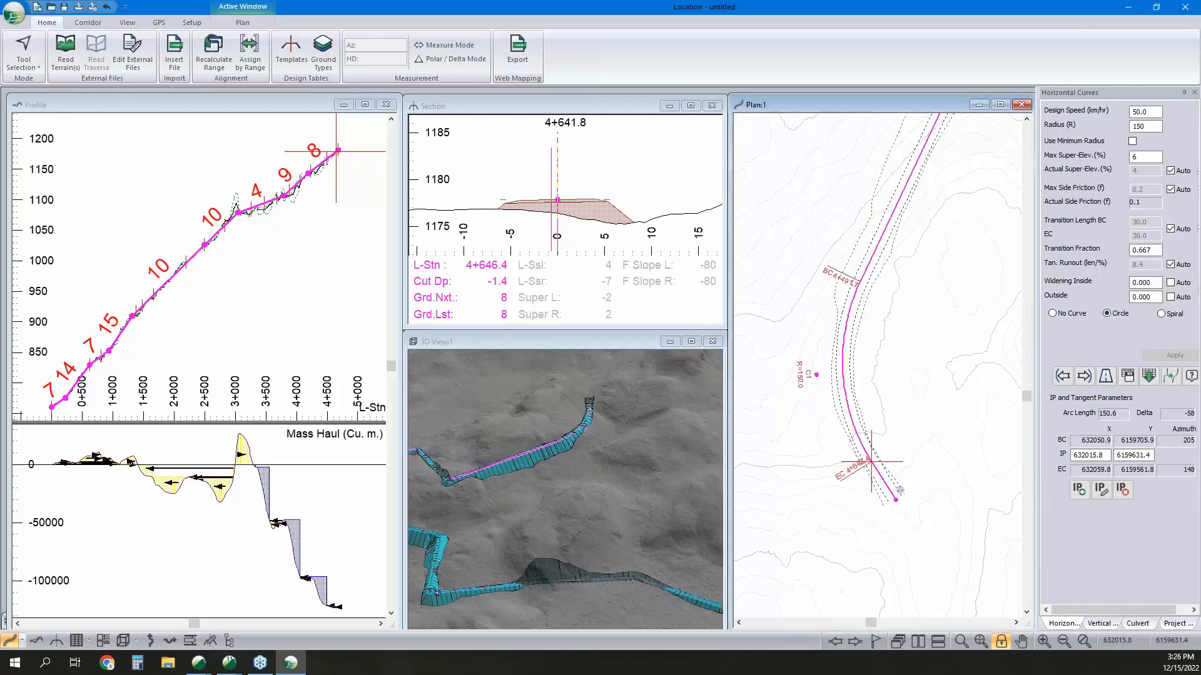
{"action": "right_click", "coordinate": [976, 315]}
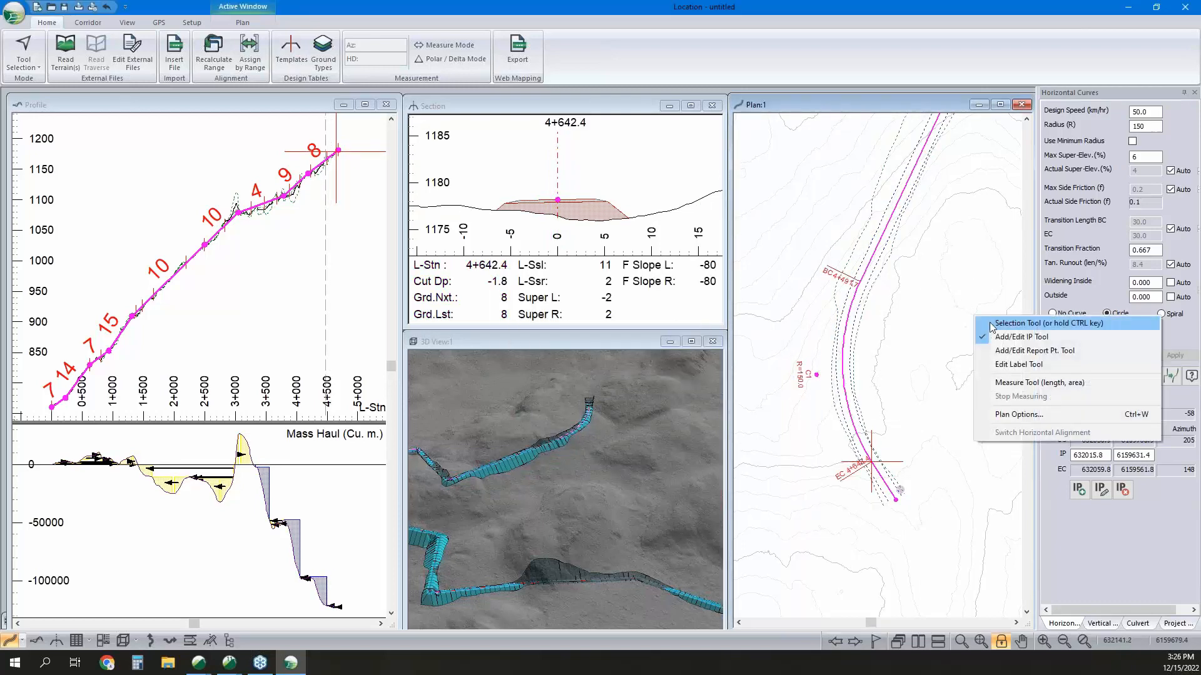
{"action": "left_click", "coordinate": [986, 322]}
Apply a circular horizontal curve with a radius of 100 to the preceding IP at about station 4+231.4.
{"action": "left_click", "coordinate": [1063, 378]}
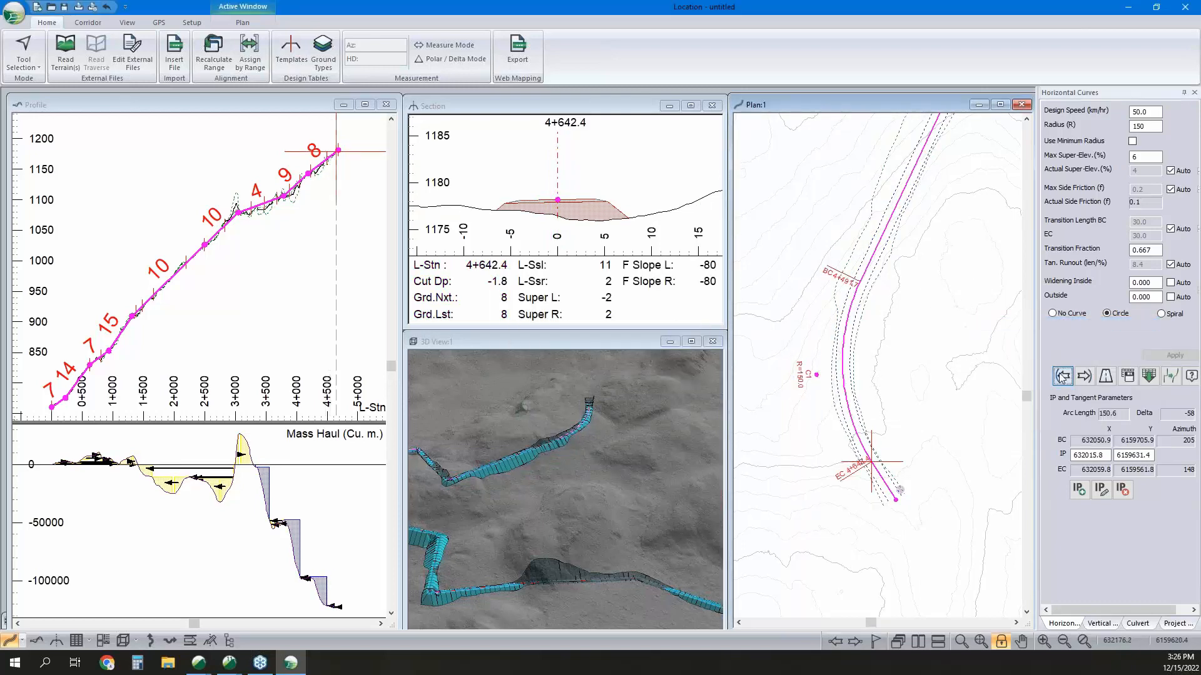
{"action": "left_click", "coordinate": [1108, 314]}
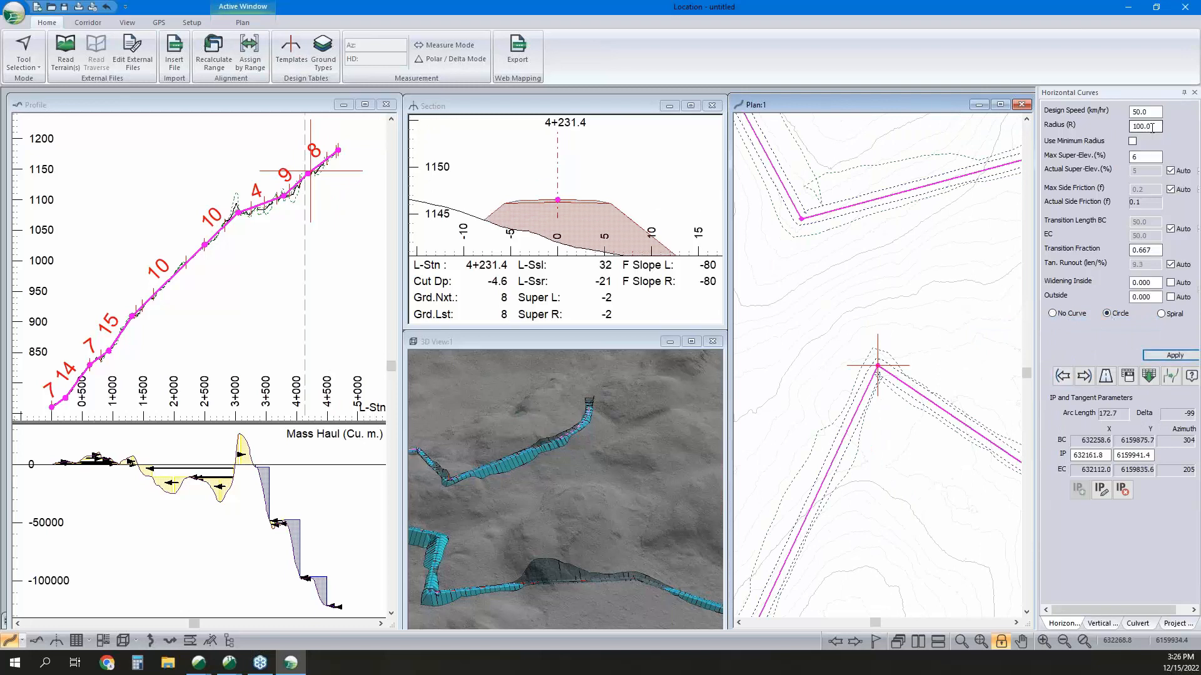
{"action": "key", "text": "Return"}
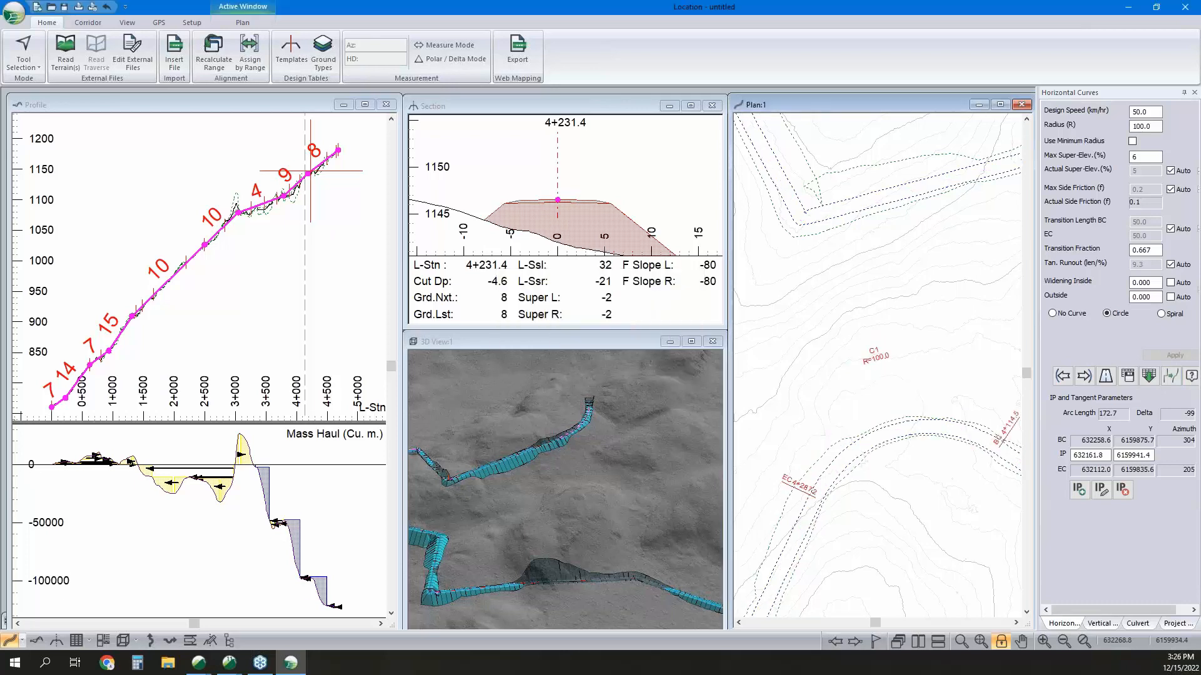
{"action": "middle_click_drag", "start_coordinate": [967, 406], "coordinate": [914, 364]}
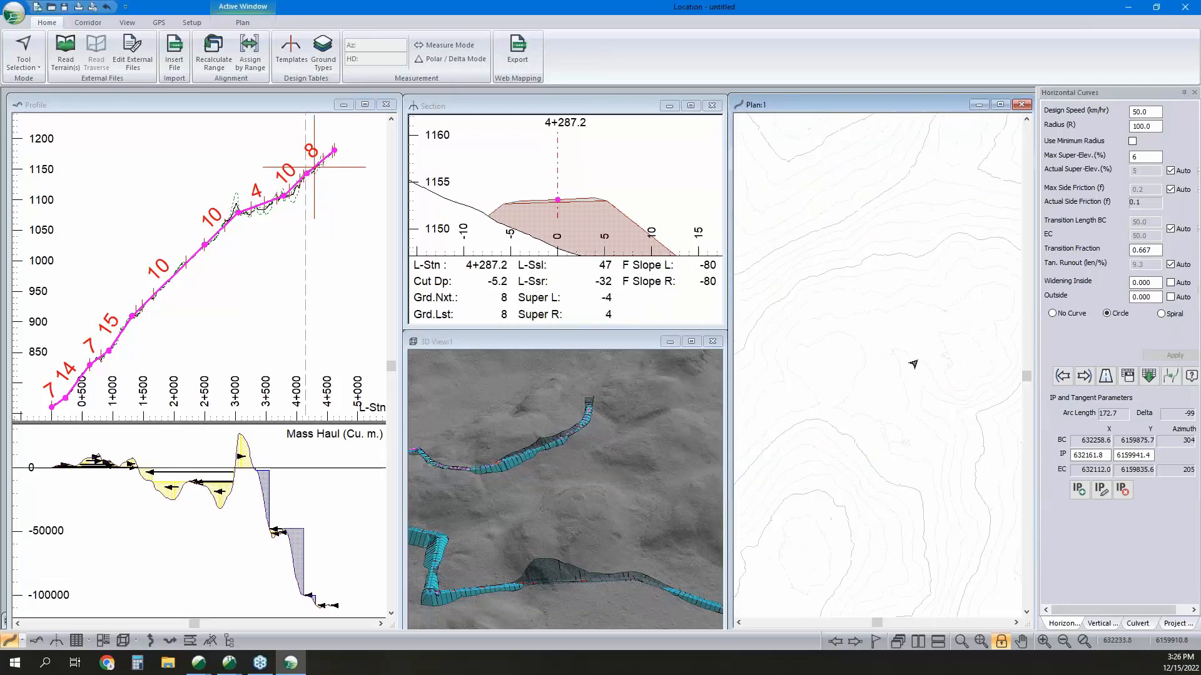
Auto-generate horizontal curves for all stations using the default radius and a minimum delta angle of 0, without deleting existing curves first.
{"action": "left_click", "coordinate": [1063, 375]}
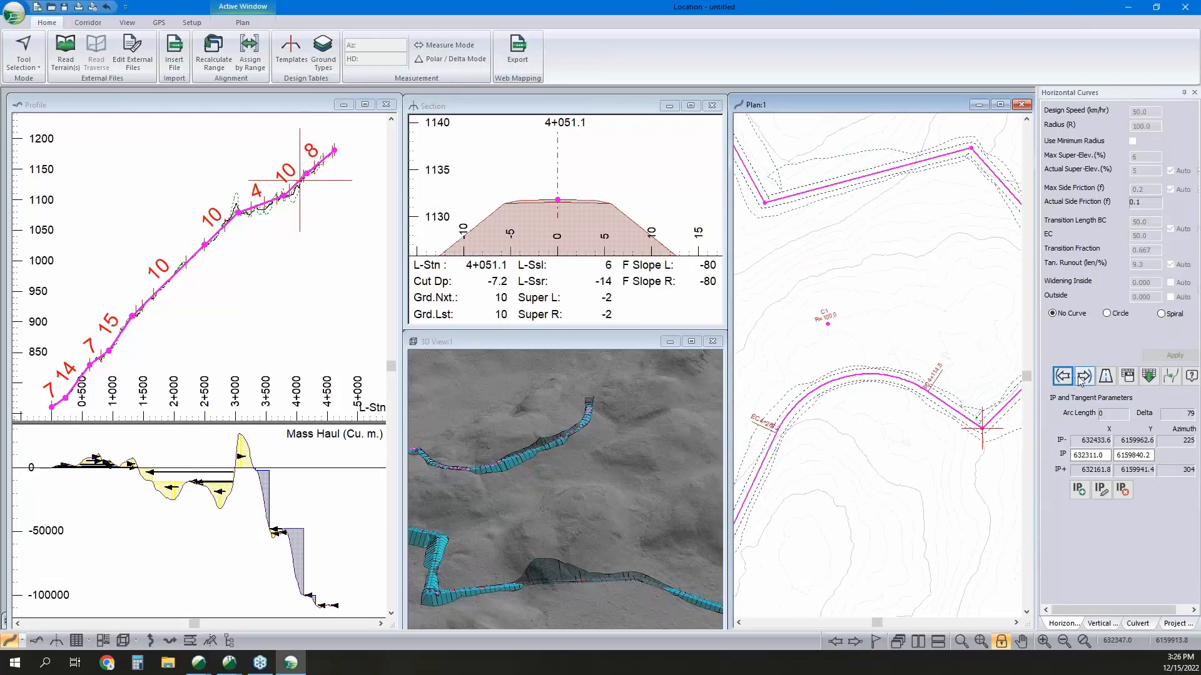
{"action": "left_click", "coordinate": [1084, 376]}
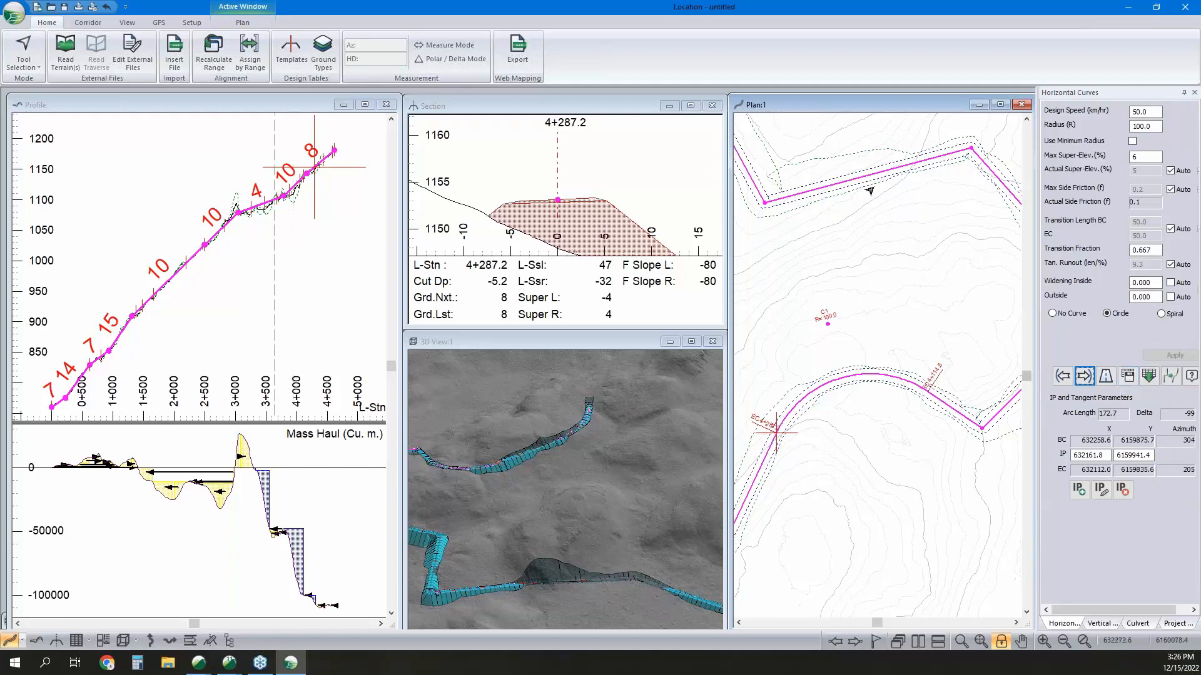
{"action": "left_click", "coordinate": [1171, 378]}
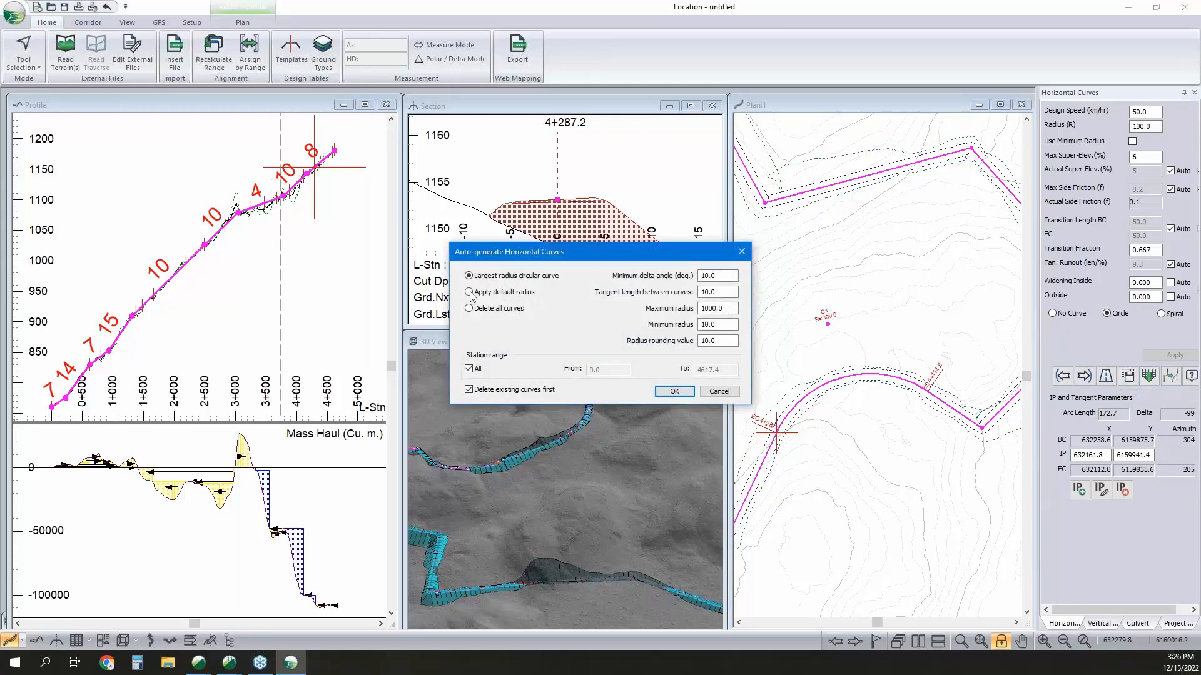
{"action": "left_click", "coordinate": [469, 293]}
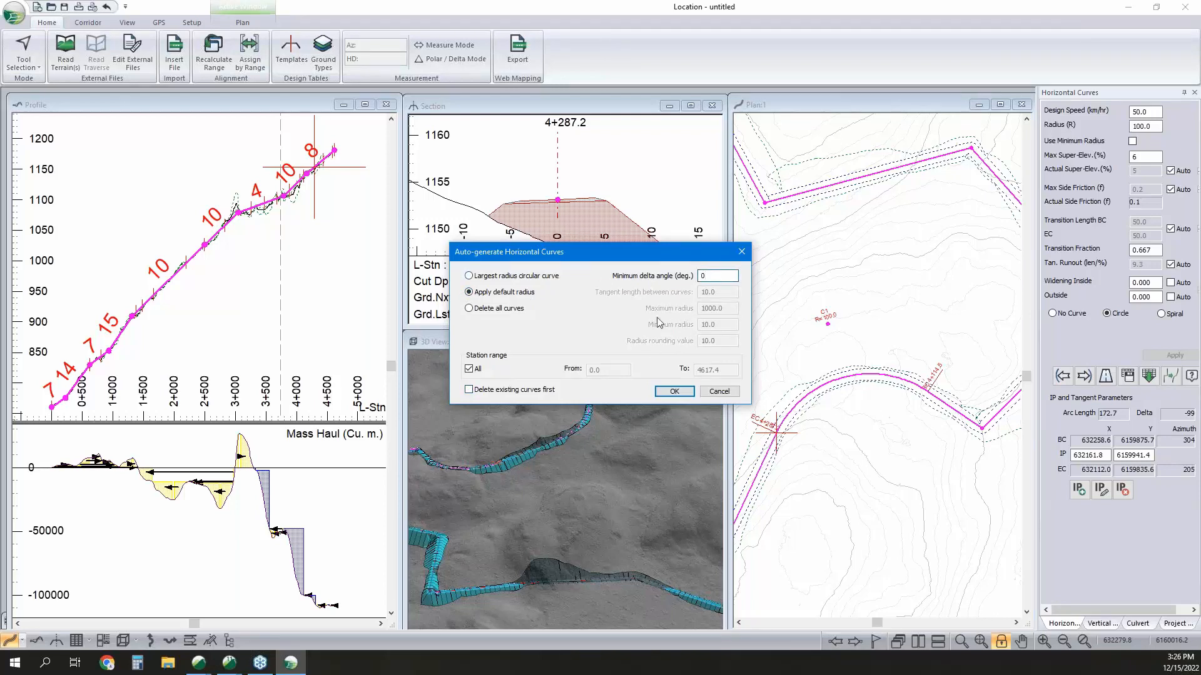
{"action": "left_click", "coordinate": [676, 393]}
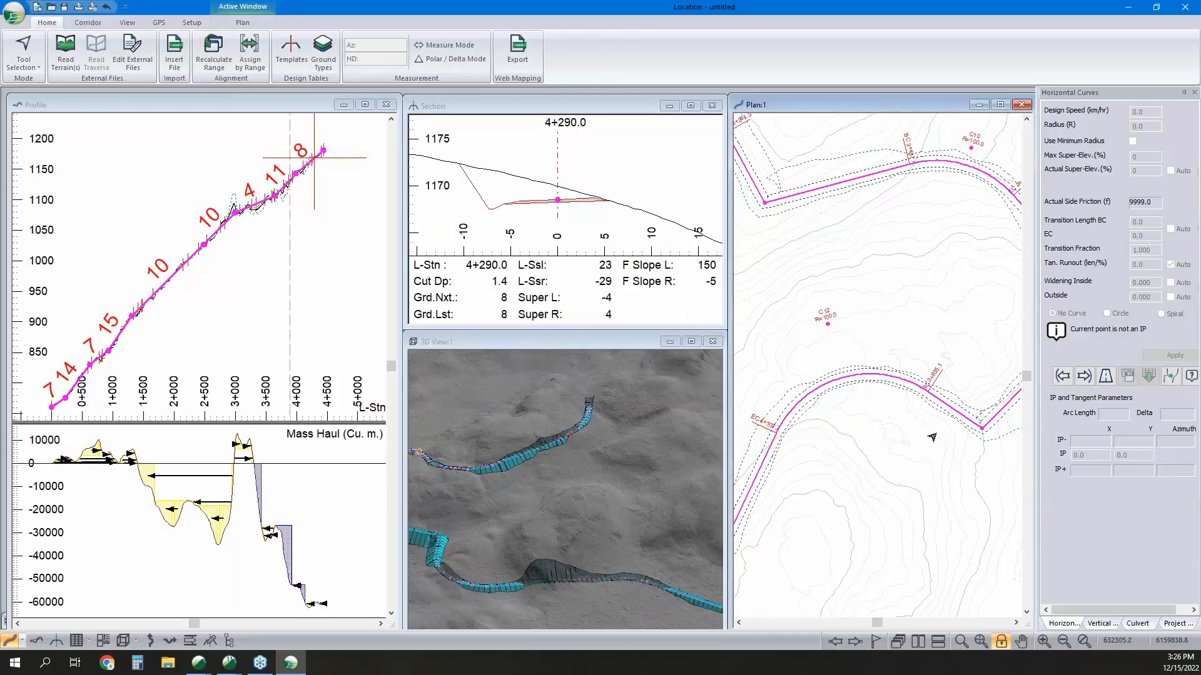
Make the uncurved sharp-bend IP at about station 3+342.1 the current point for horizontal curve editing.
{"action": "scroll", "coordinate": [873, 380], "scroll_direction": "down", "scroll_amount": 3}
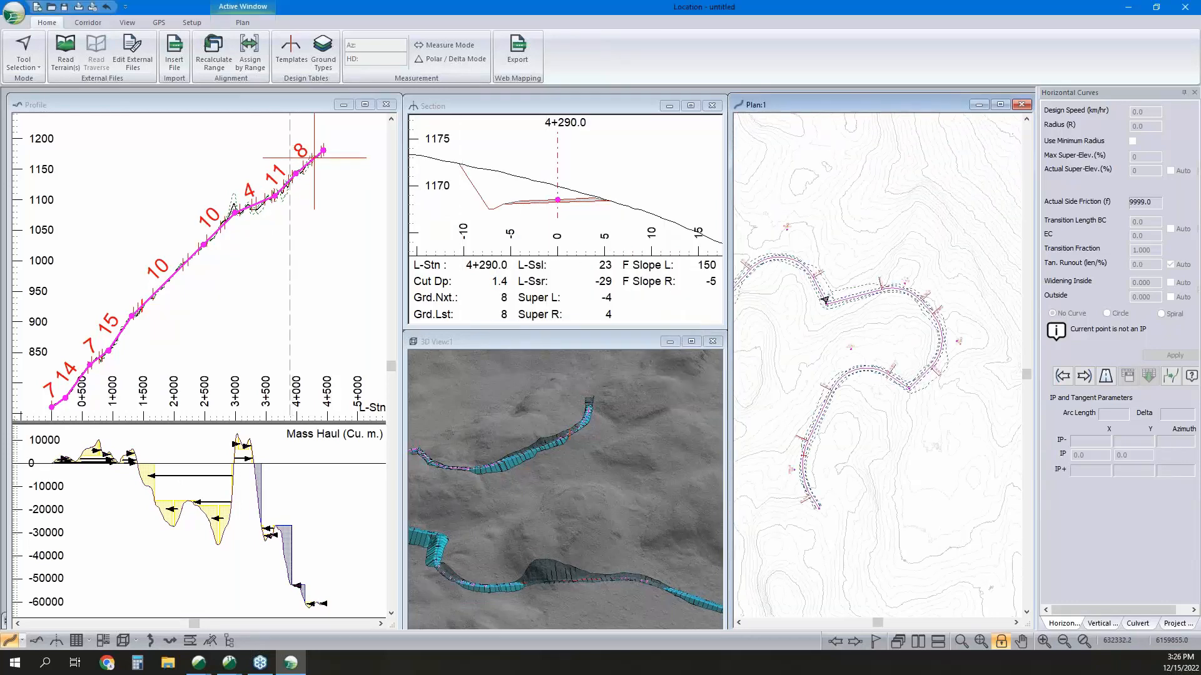
{"action": "middle_click_drag", "start_coordinate": [825, 301], "coordinate": [946, 284]}
{"action": "middle_click_drag", "start_coordinate": [856, 313], "coordinate": [984, 319]}
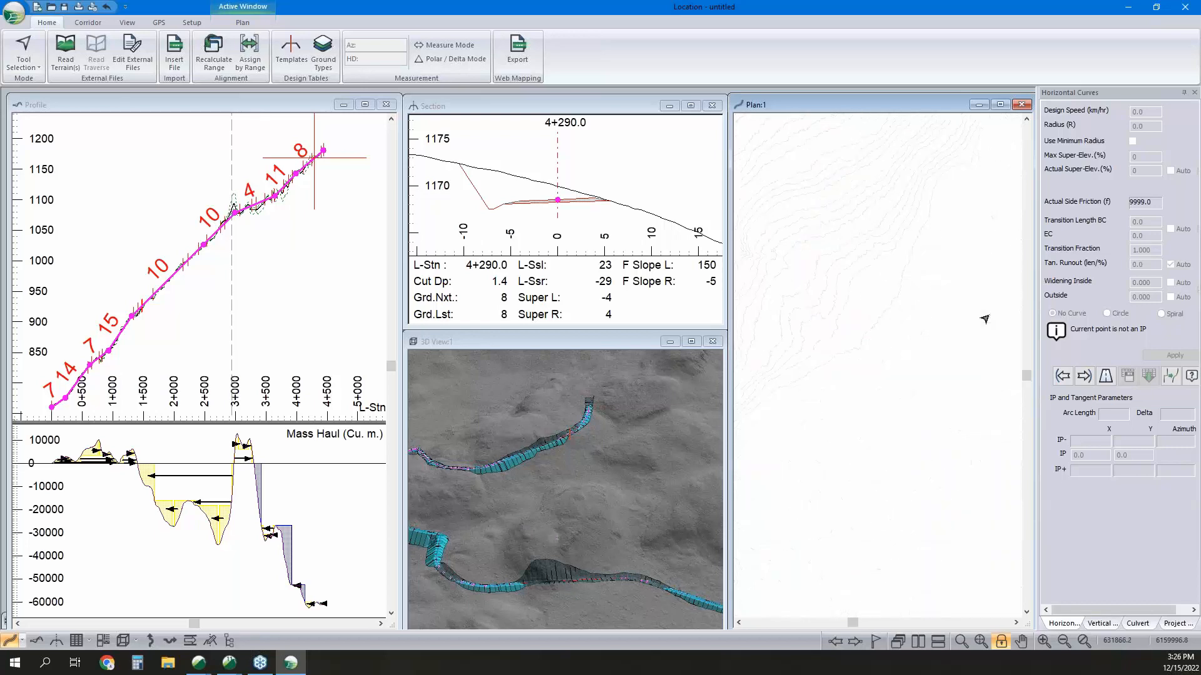
{"action": "middle_click_drag", "start_coordinate": [913, 188], "coordinate": [873, 380]}
{"action": "scroll", "coordinate": [876, 369], "scroll_direction": "down", "scroll_amount": 1}
{"action": "middle_click_drag", "start_coordinate": [994, 156], "coordinate": [901, 211]}
{"action": "scroll", "coordinate": [898, 456], "scroll_direction": "up", "scroll_amount": 6}
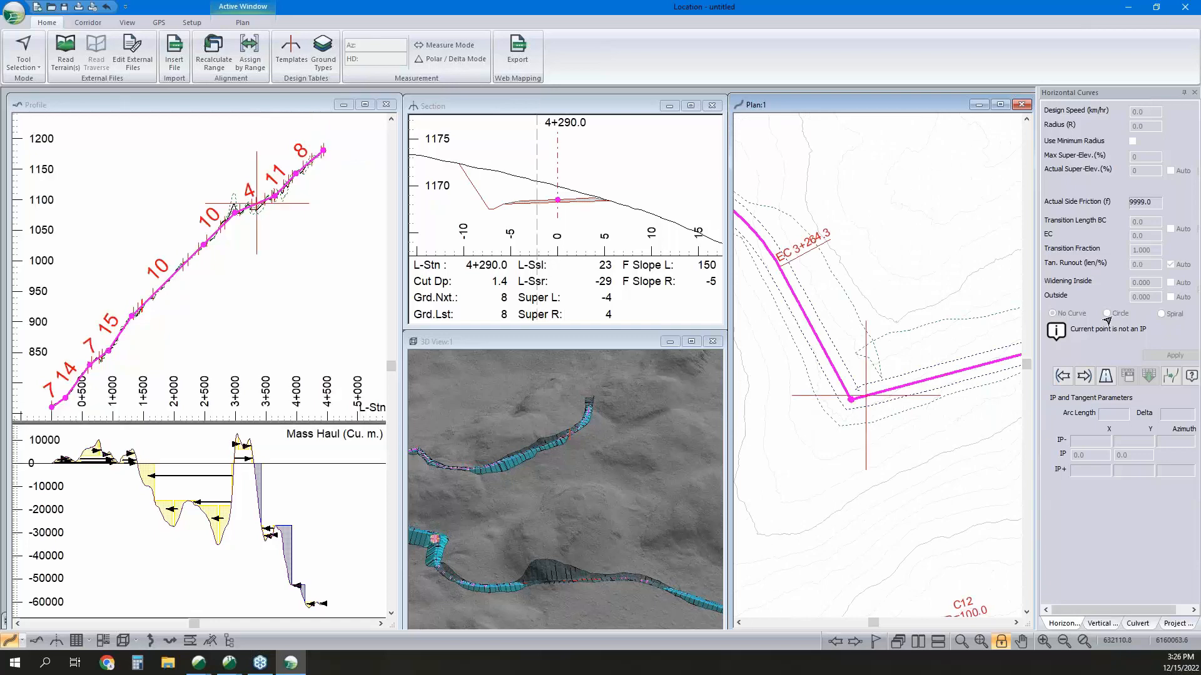
{"action": "left_click", "coordinate": [1084, 376]}
{"action": "left_click", "coordinate": [1061, 375]}
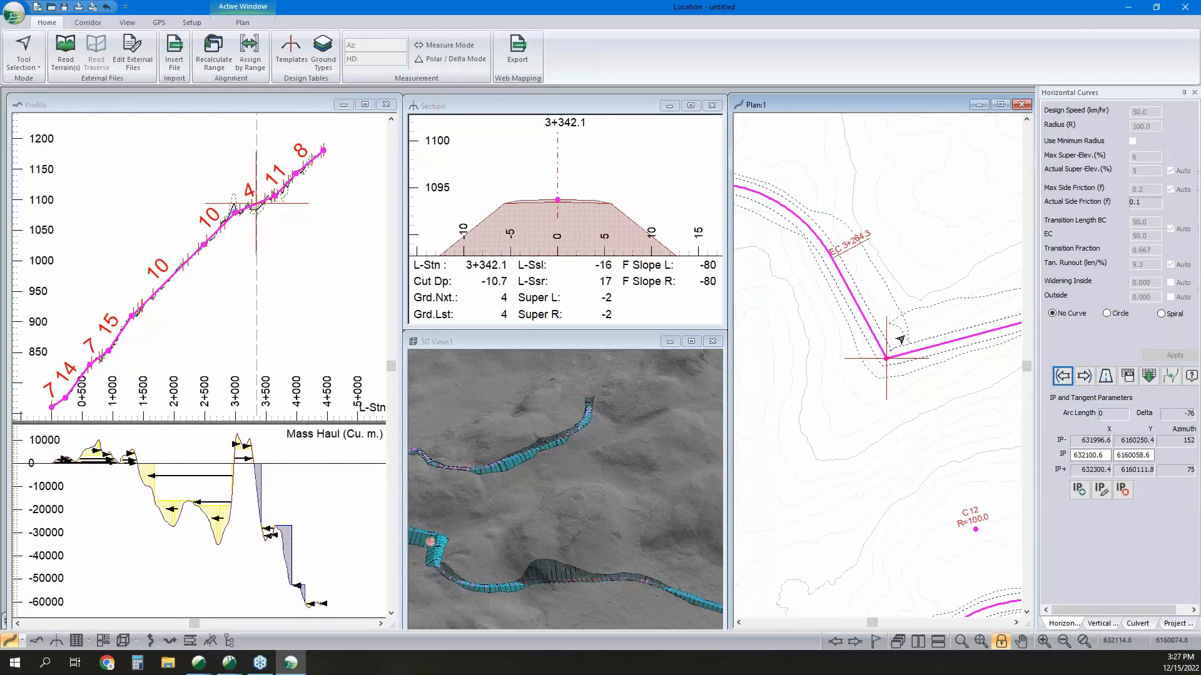
Try a circular horizontal curve with a radius of 80 at the sharp-bend IP.
{"action": "scroll", "coordinate": [905, 342], "scroll_direction": "down", "scroll_amount": 1}
{"action": "left_click", "coordinate": [1107, 314]}
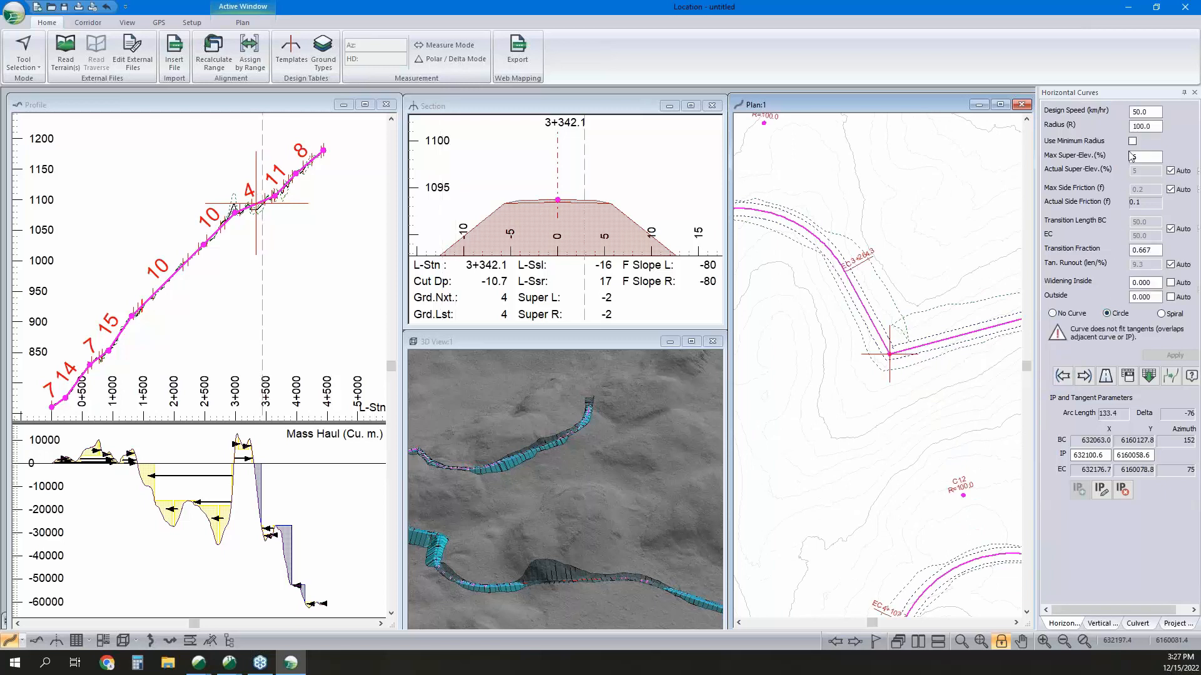
{"action": "type", "text": "80"}
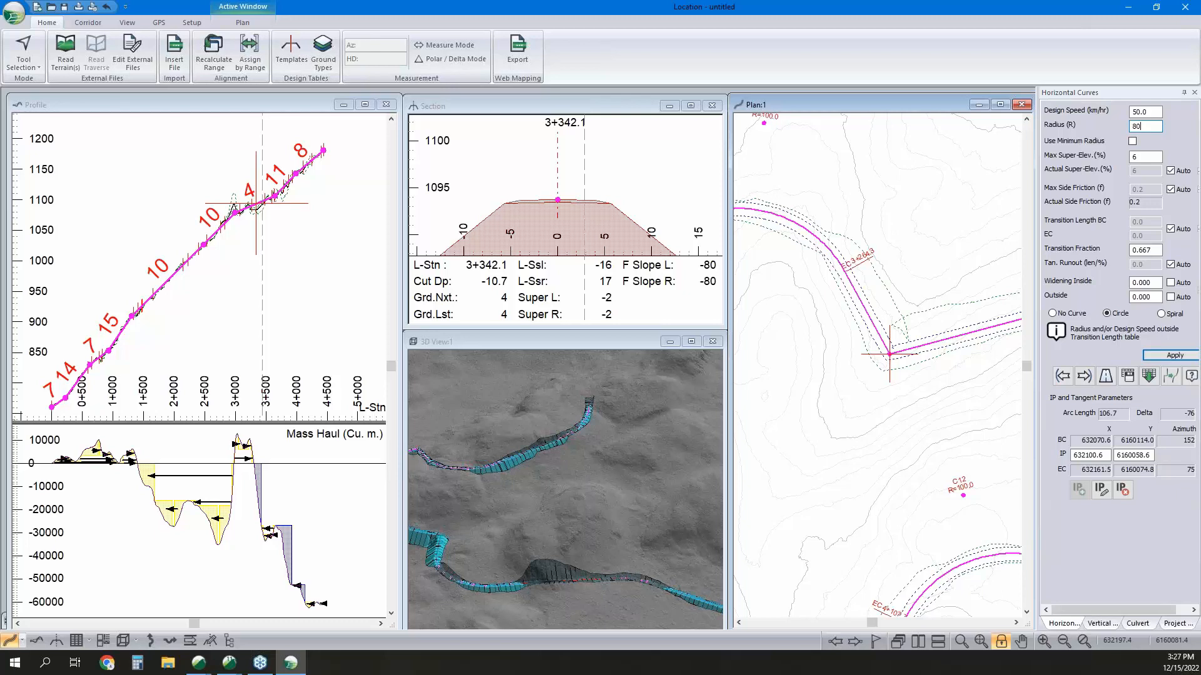
{"action": "key", "text": "BackSpace"}
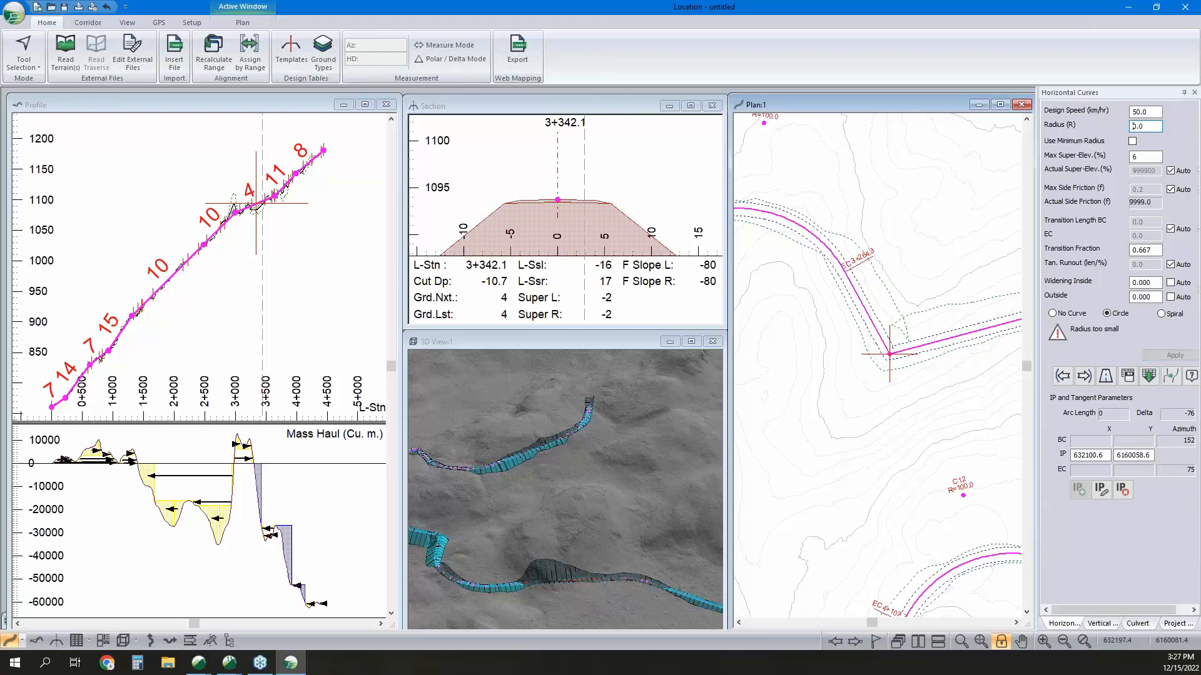
Shift the sharp-bend IP northeast to about X 632109.2, Y 6160075.8 and apply a circular horizontal curve with a radius of 100.
{"action": "right_click", "coordinate": [899, 306]}
{"action": "left_click", "coordinate": [925, 325]}
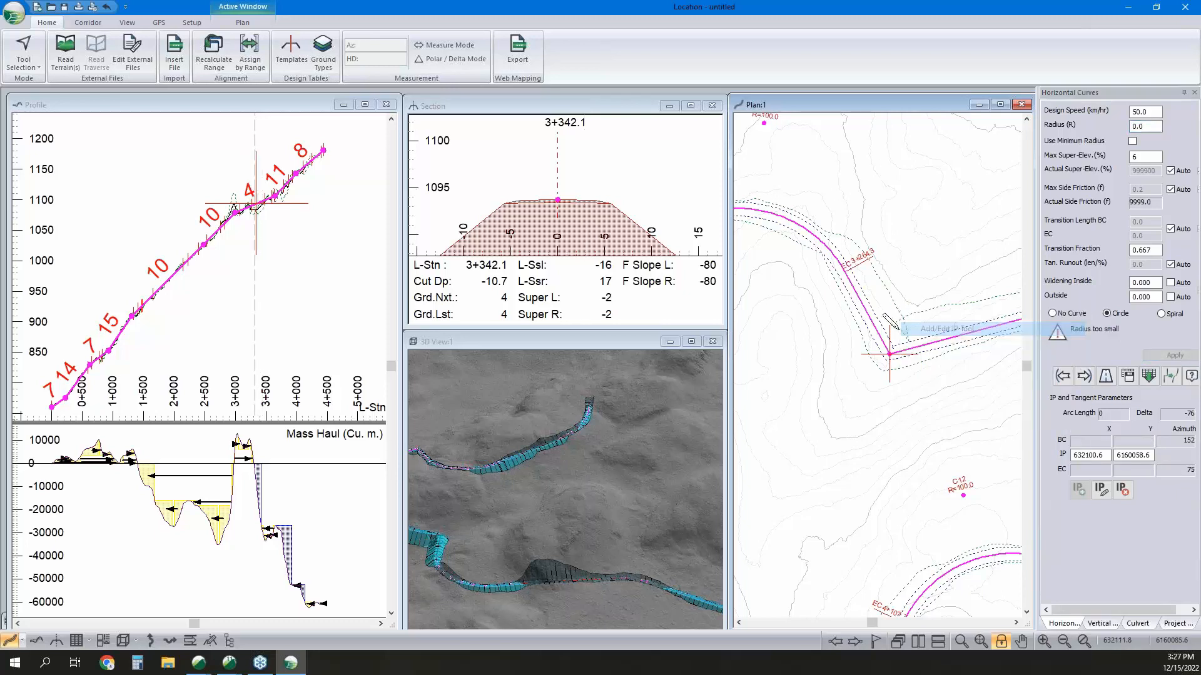
{"action": "left_click_drag", "start_coordinate": [889, 354], "coordinate": [898, 332]}
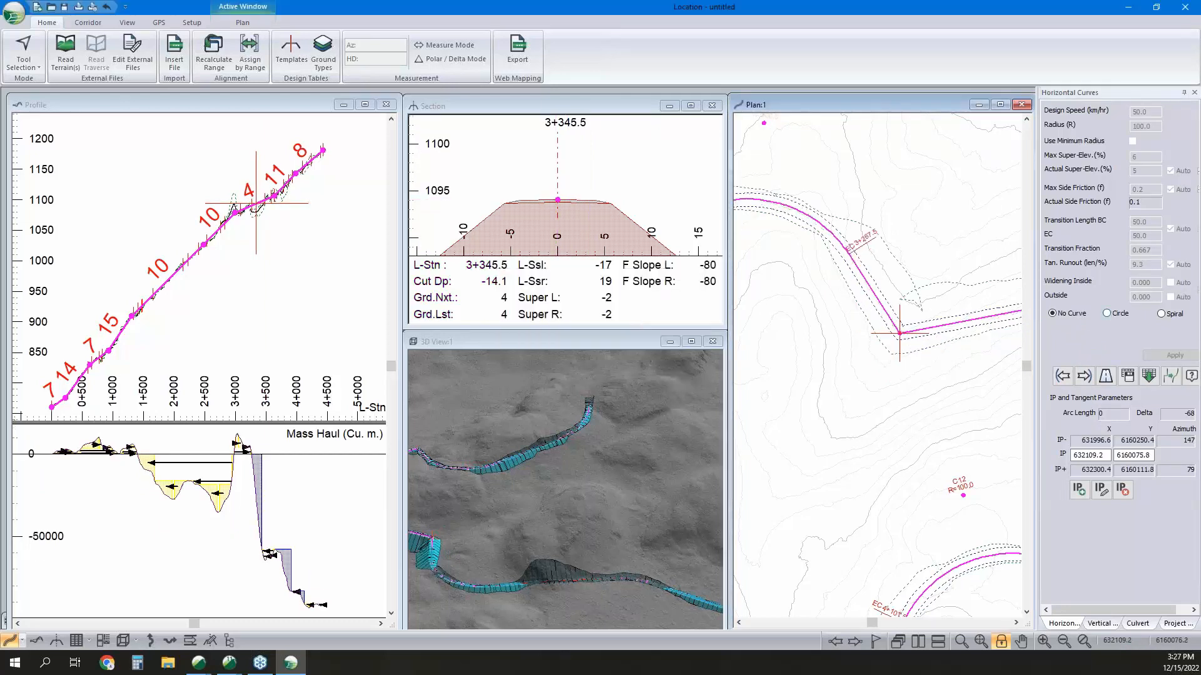
{"action": "left_click", "coordinate": [1107, 313]}
{"action": "left_click", "coordinate": [1167, 355]}
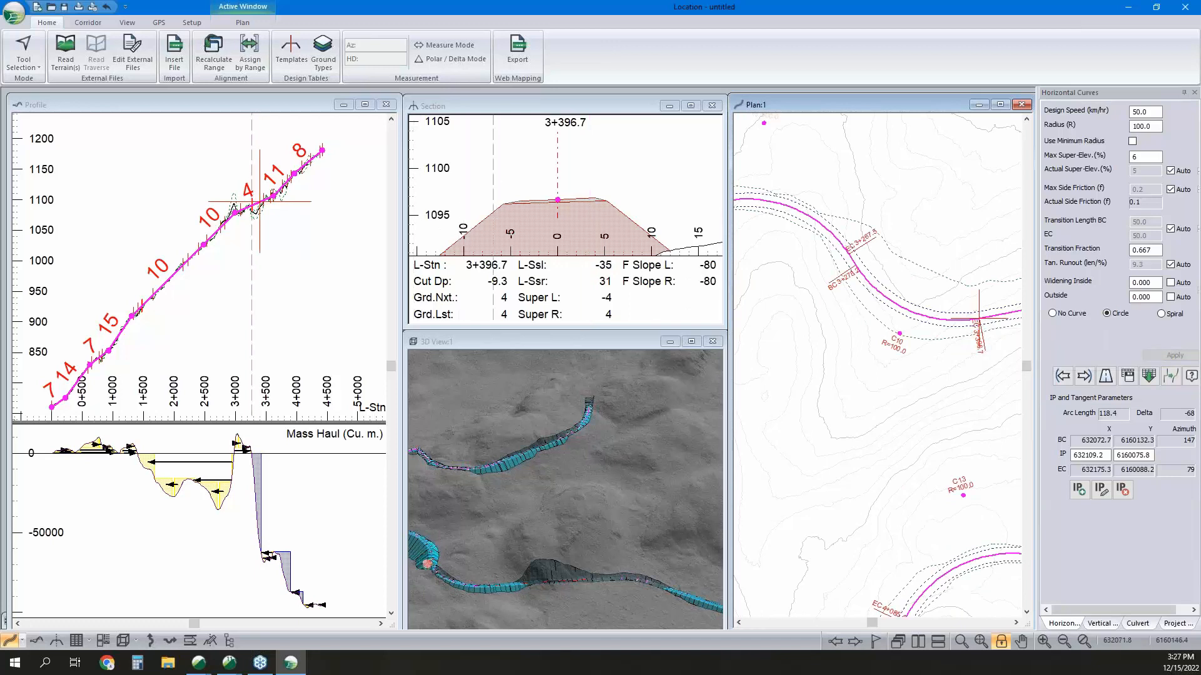
{"action": "mouse_move", "coordinate": [827, 264]}
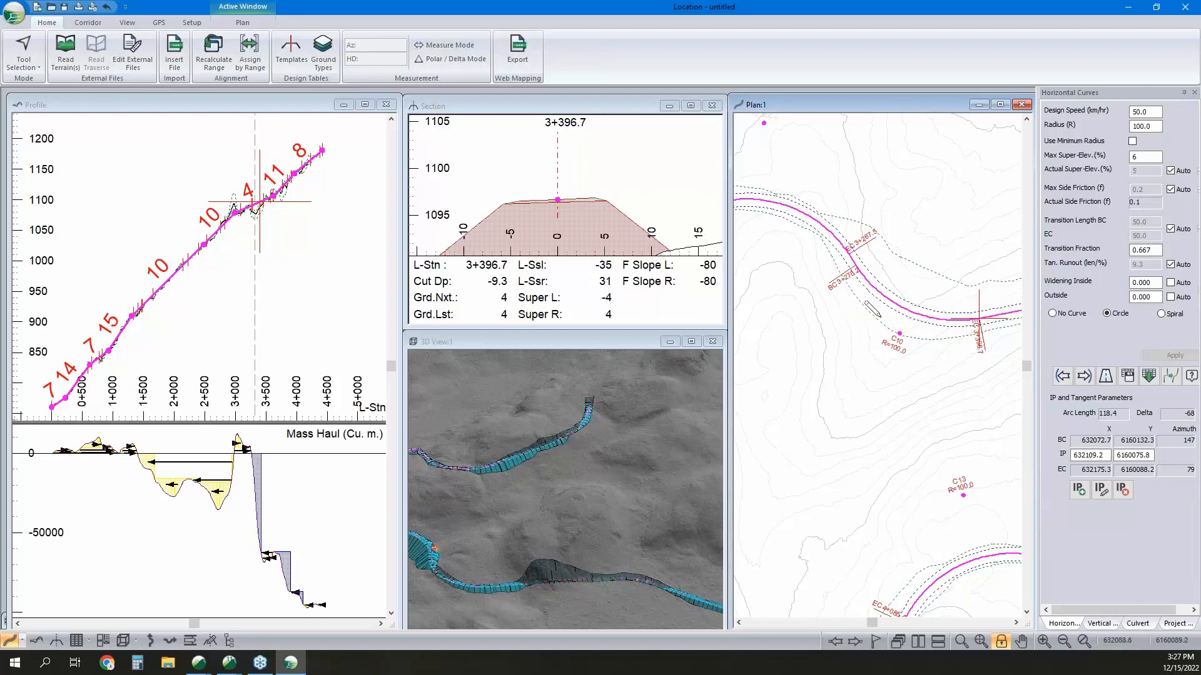
Move the uncurved IP following the large bend northeast to about X 632322.0, Y 6159856.2 and try a radius-100 circular curve there.
{"action": "scroll", "coordinate": [900, 332], "scroll_direction": "down", "scroll_amount": 1}
{"action": "scroll", "coordinate": [900, 331], "scroll_direction": "down", "scroll_amount": 3}
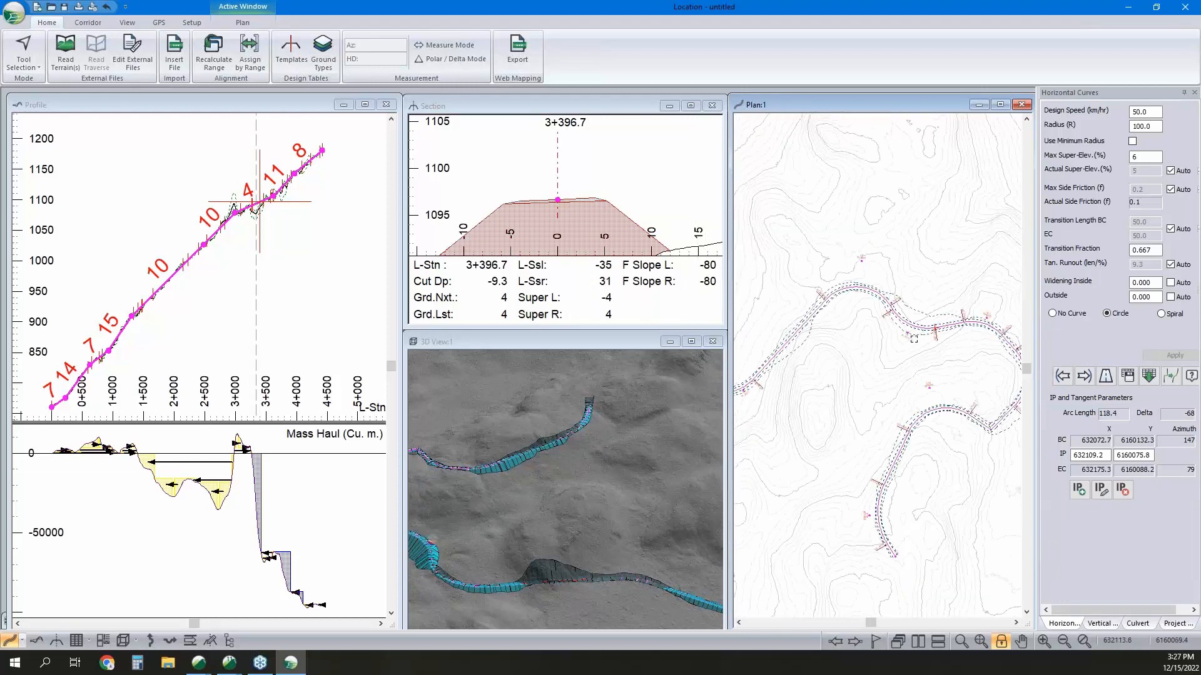
{"action": "scroll", "coordinate": [918, 372], "scroll_direction": "up", "scroll_amount": 2}
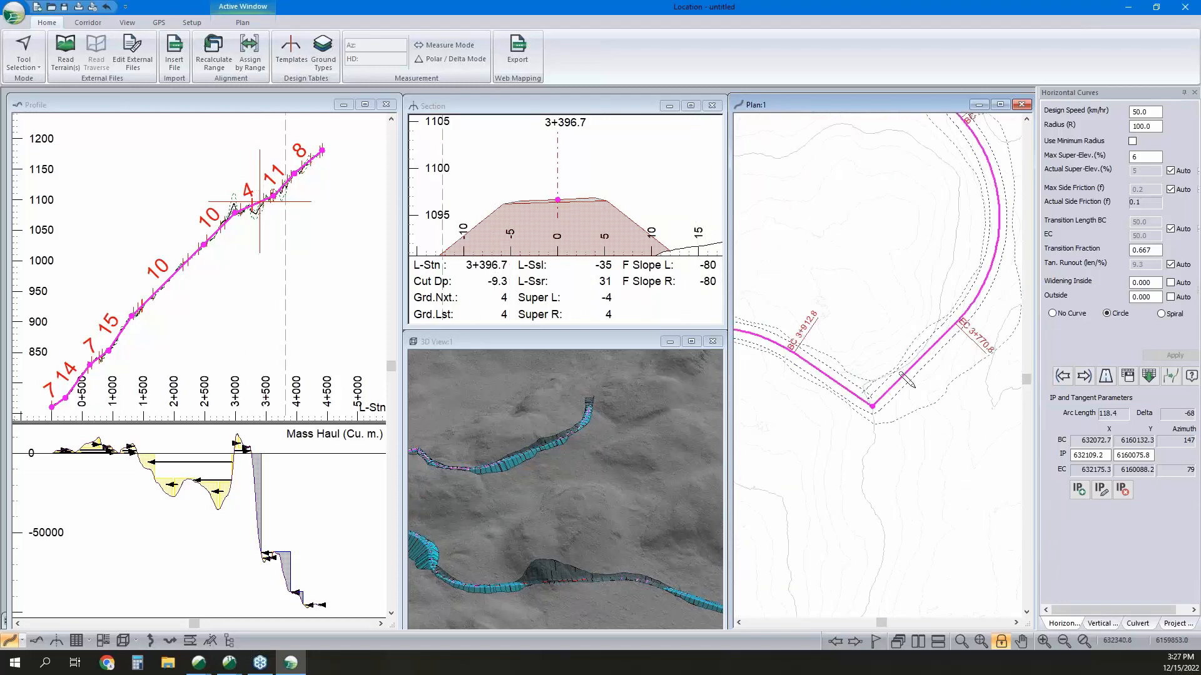
{"action": "left_click_drag", "start_coordinate": [871, 408], "coordinate": [888, 381]}
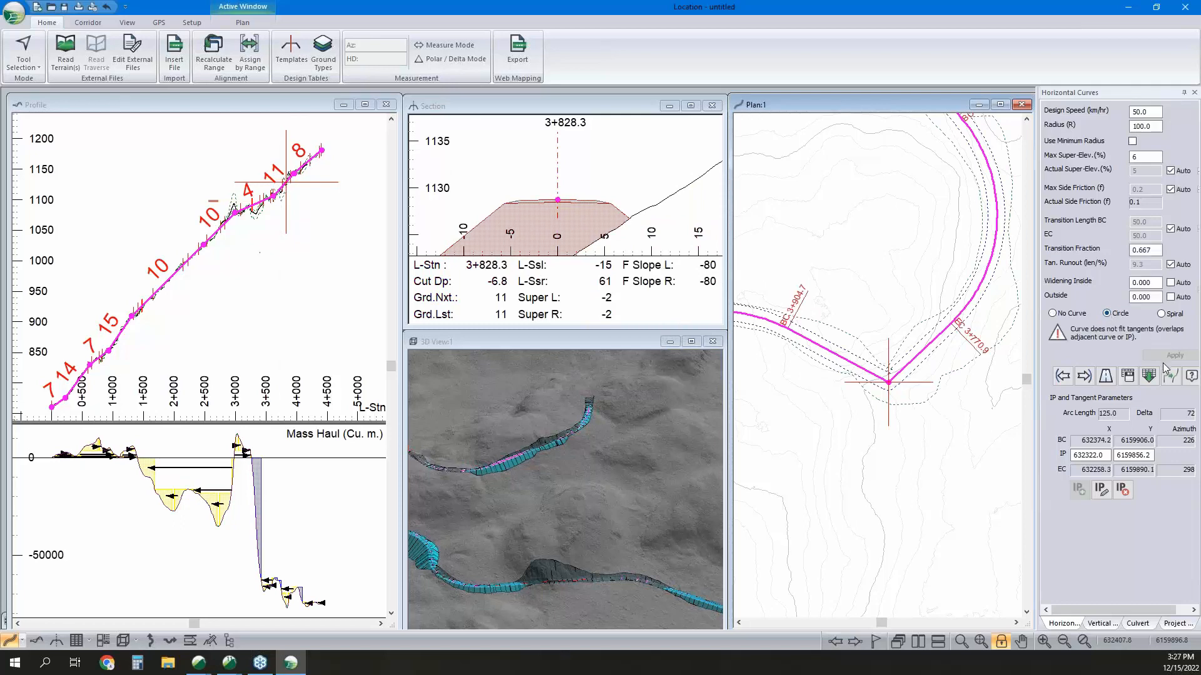
Move the IP of the large bend outward to about X 632490.8, Y 6159975.6 to lengthen the tangent for the next curve.
{"action": "scroll", "coordinate": [933, 271], "scroll_direction": "up", "scroll_amount": 4}
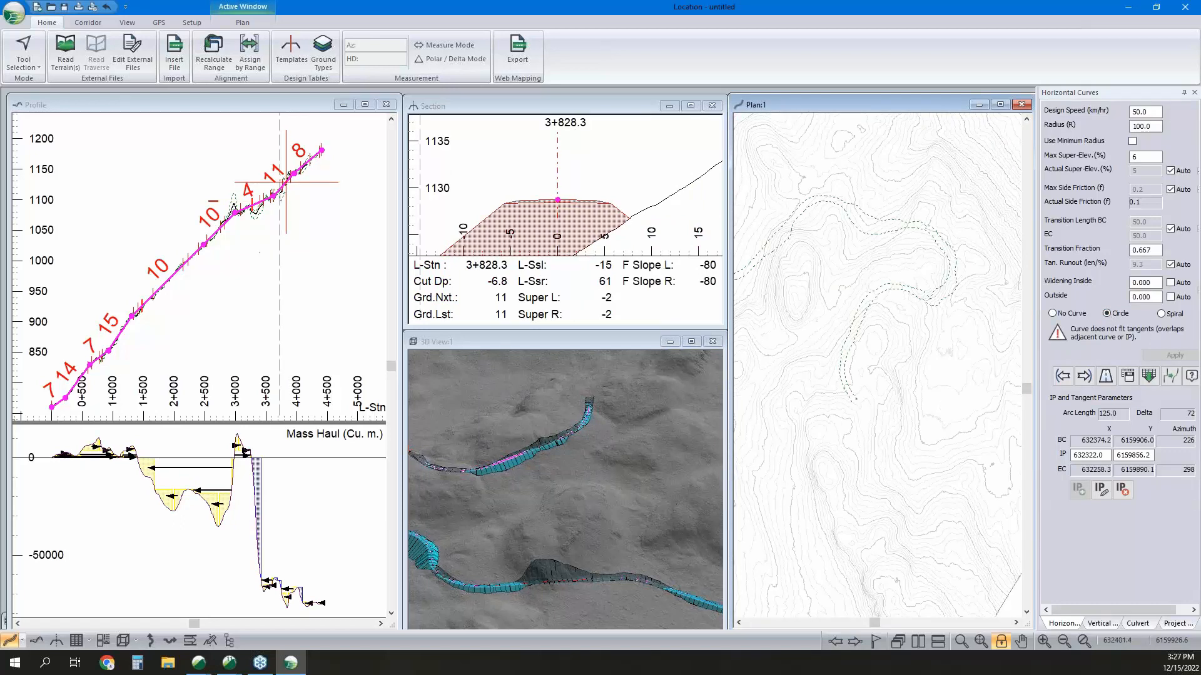
{"action": "scroll", "coordinate": [968, 267], "scroll_direction": "down", "scroll_amount": 4}
{"action": "left_click_drag", "start_coordinate": [969, 267], "coordinate": [987, 262]}
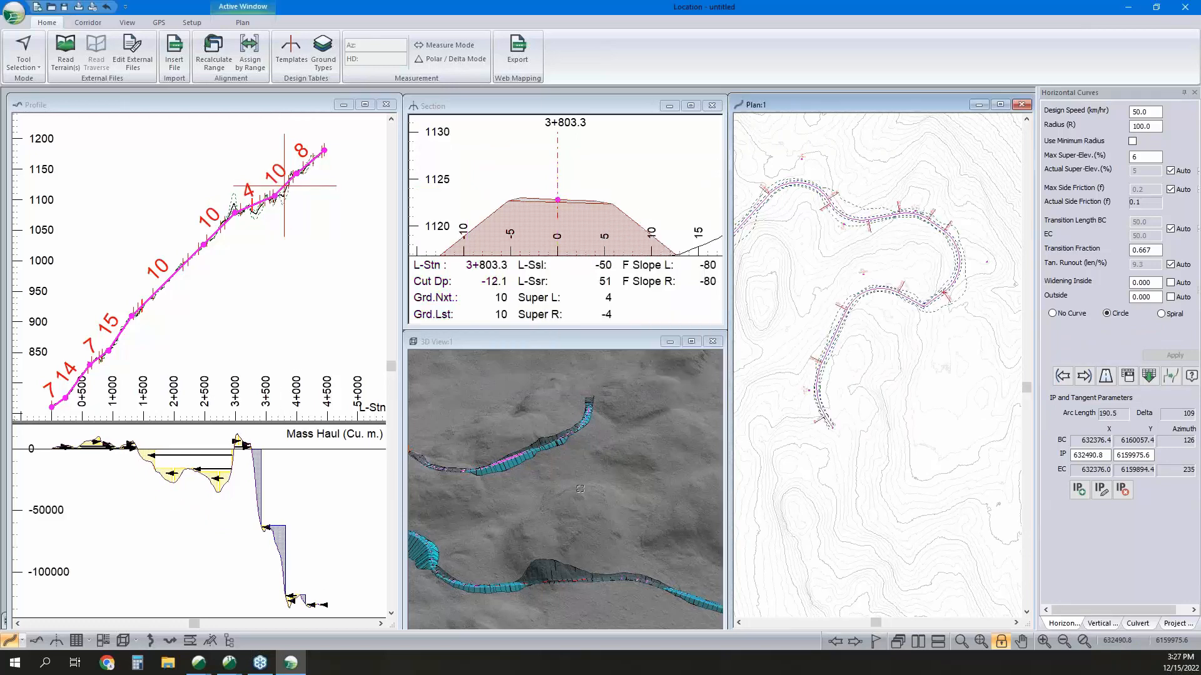
Apply a circular horizontal curve with a radius of 100 to the IP following the large bend at about station 3+869.5.
{"action": "left_click", "coordinate": [636, 499]}
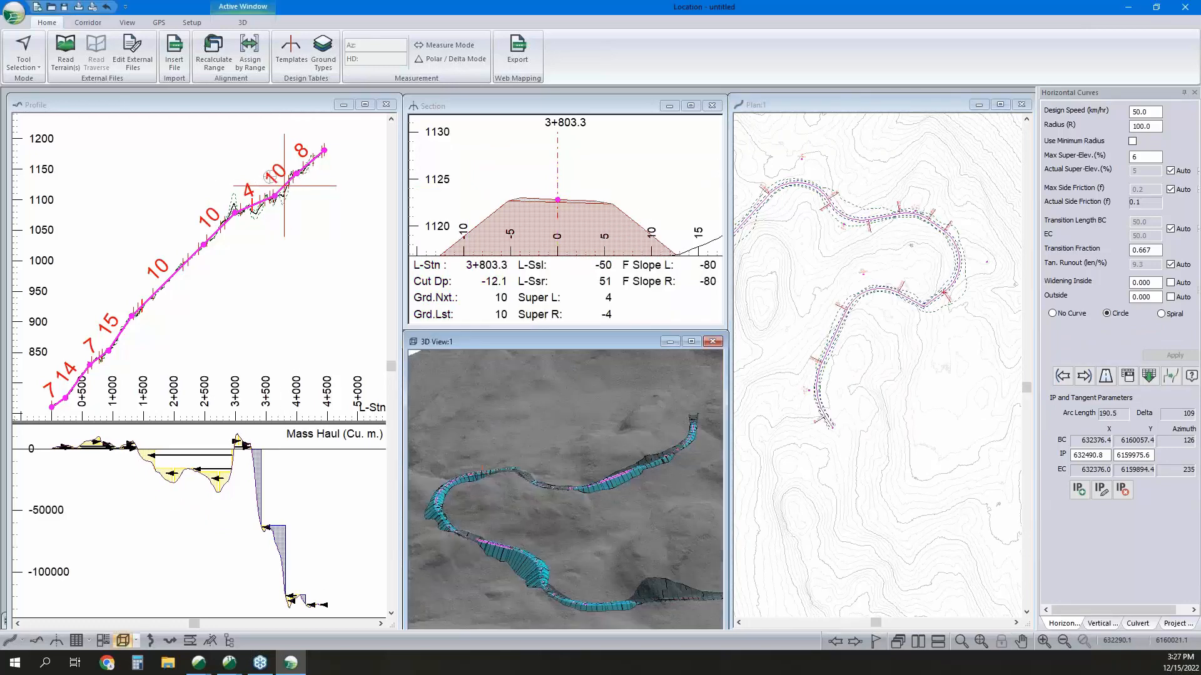
{"action": "left_click", "coordinate": [1084, 376]}
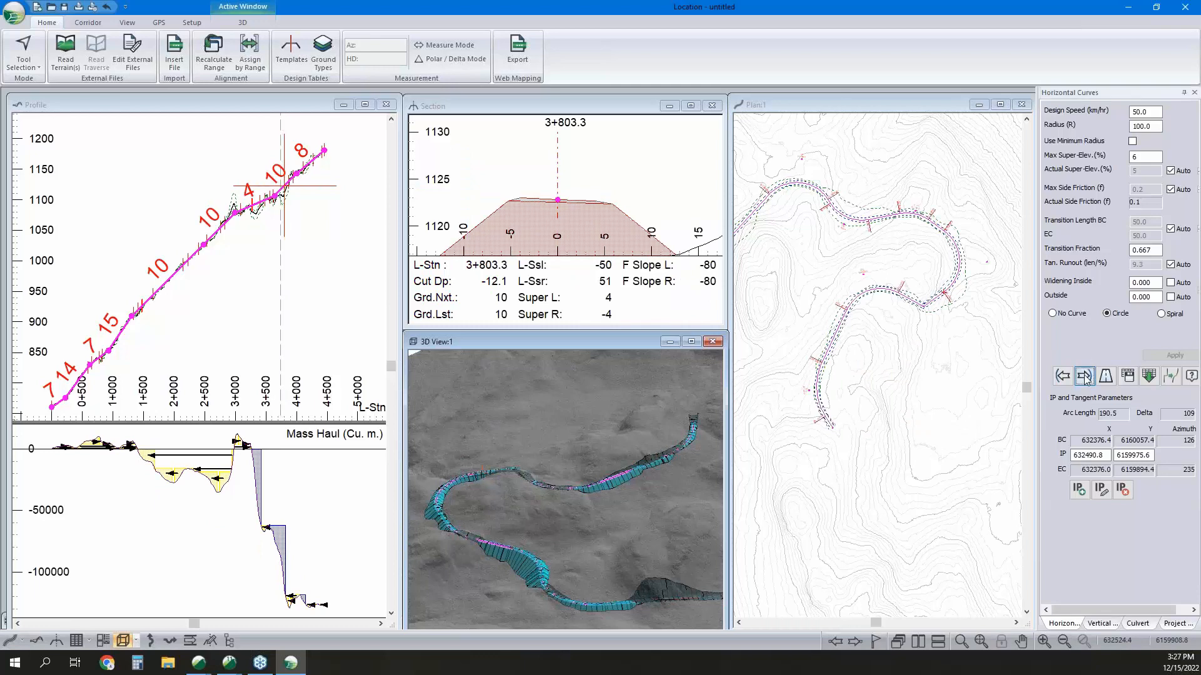
{"action": "left_click", "coordinate": [1119, 314]}
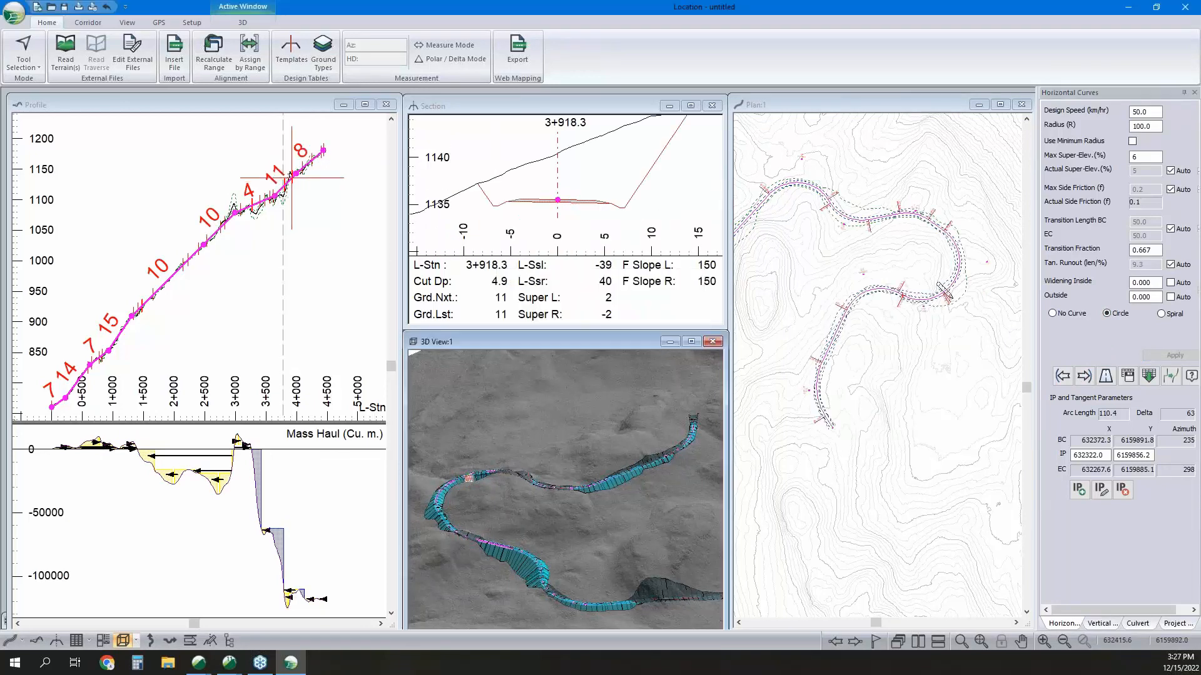
Check the road in the 3D view and move the large bend's IP back inward to about X 632461.2, Y 6160002.2.
{"action": "scroll", "coordinate": [941, 289], "scroll_direction": "up", "scroll_amount": 1}
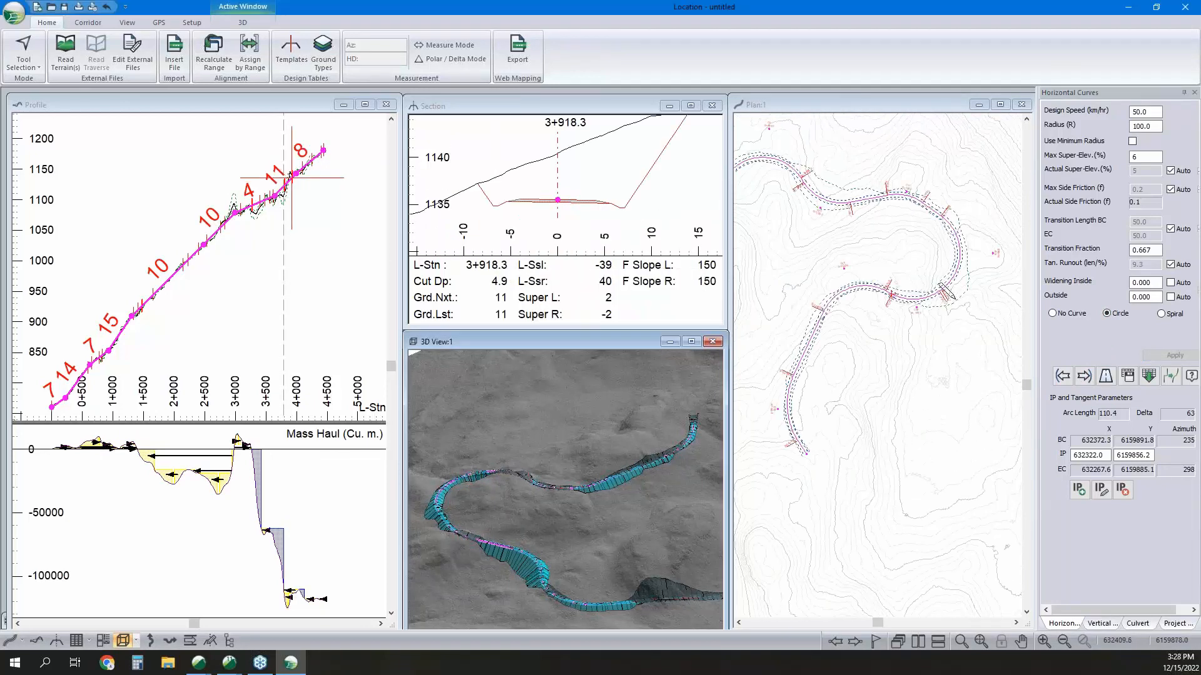
{"action": "scroll", "coordinate": [945, 290], "scroll_direction": "down", "scroll_amount": 1}
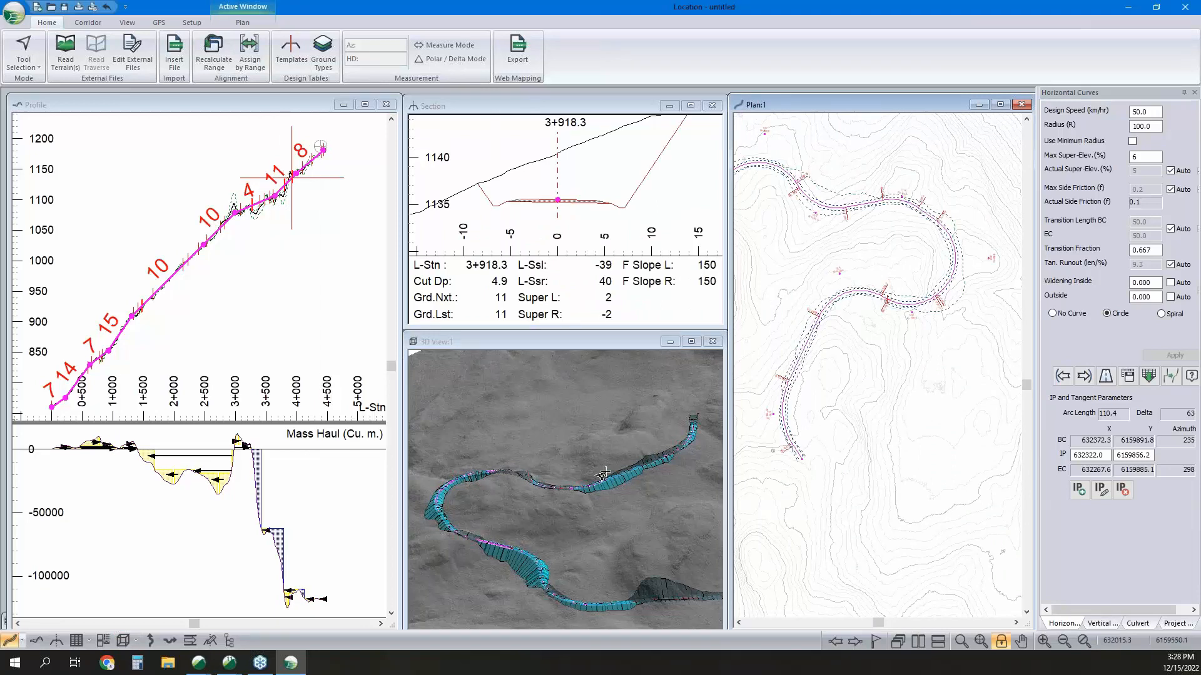
{"action": "middle_click_drag", "start_coordinate": [950, 278], "coordinate": [947, 332]}
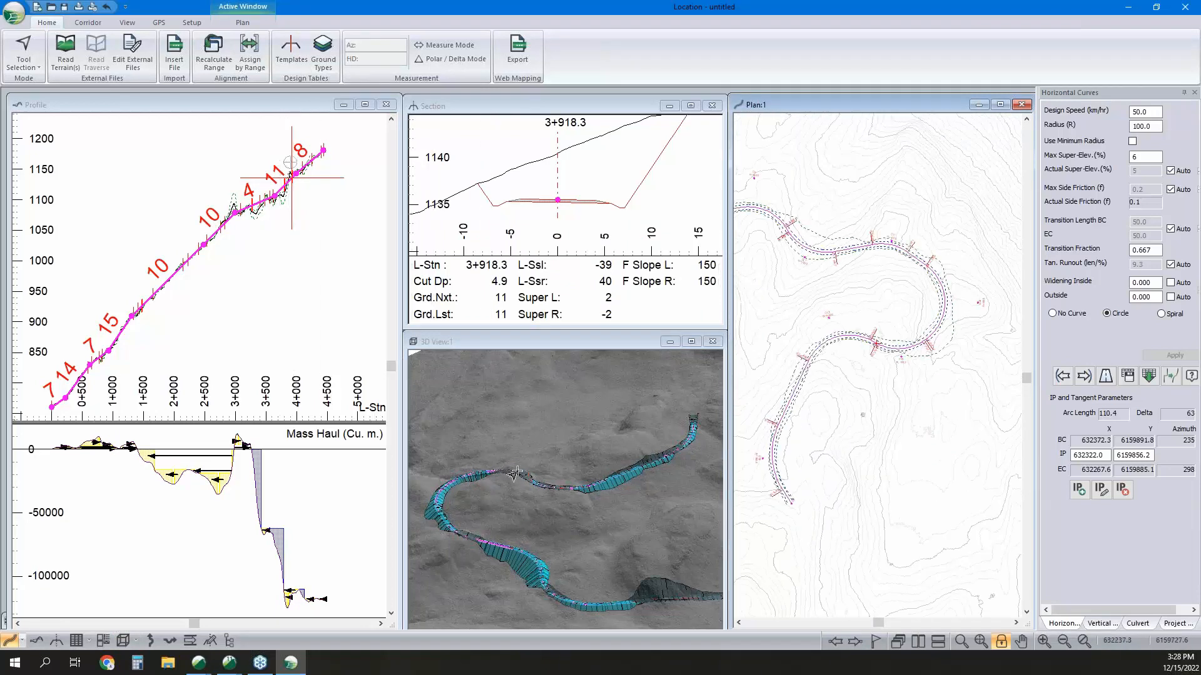
{"action": "middle_click_drag", "start_coordinate": [557, 502], "coordinate": [638, 480]}
{"action": "scroll", "coordinate": [958, 297], "scroll_direction": "up", "scroll_amount": 1}
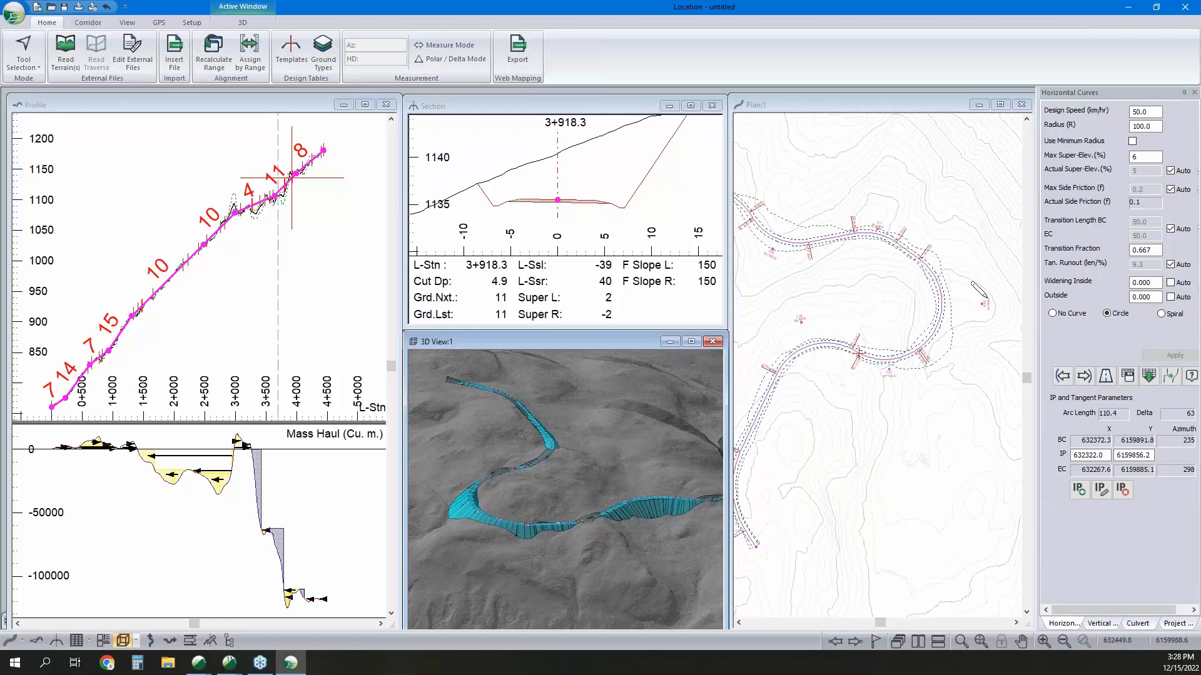
{"action": "left_click", "coordinate": [963, 289]}
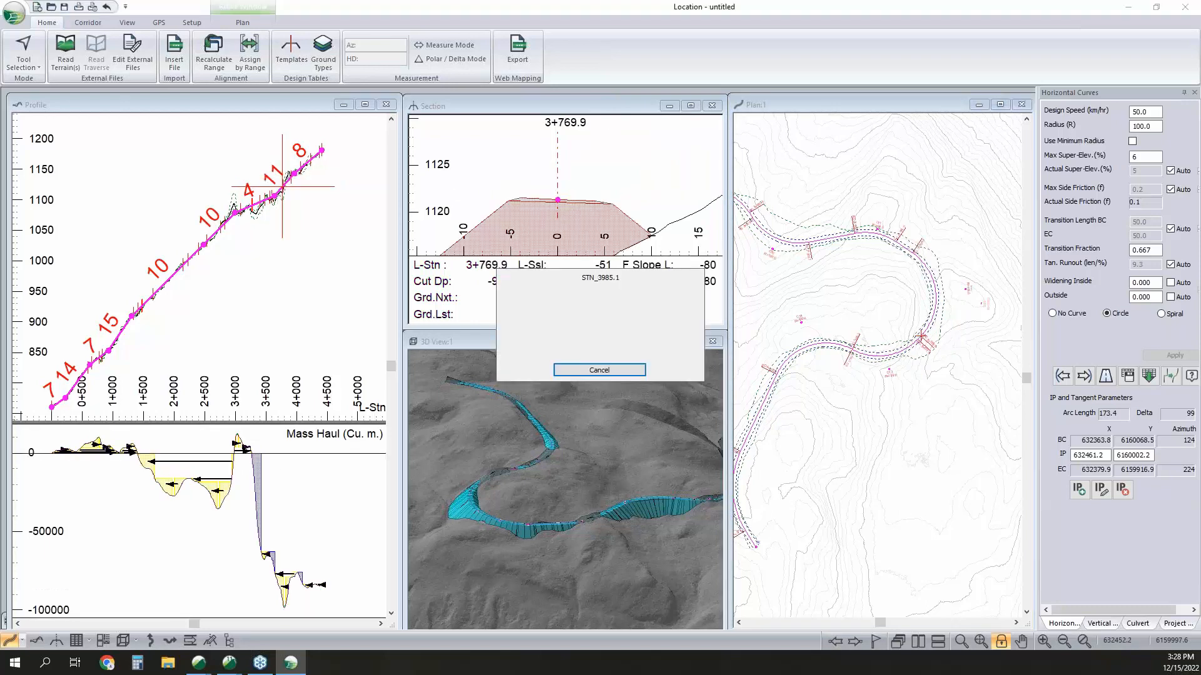
Move the profile IP between the 4 and 11 percent grades to about station 3+628.8, elevation 1102.
{"action": "scroll", "coordinate": [276, 197], "scroll_direction": "up", "scroll_amount": 2}
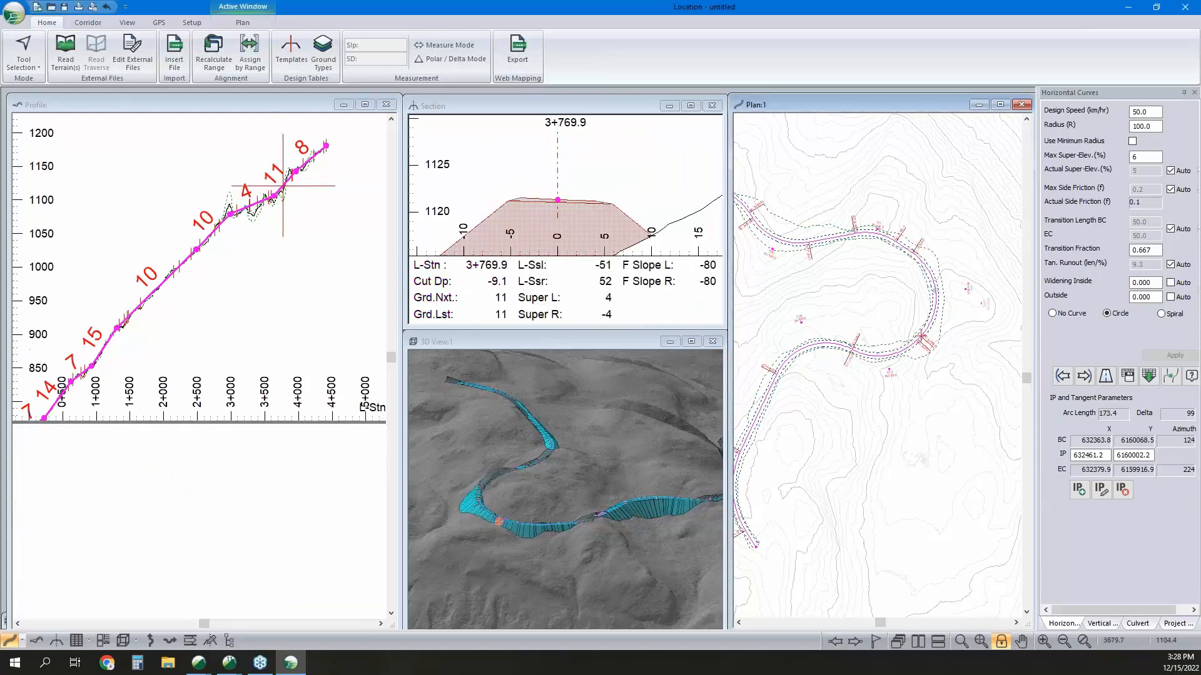
{"action": "scroll", "coordinate": [275, 195], "scroll_direction": "up", "scroll_amount": 1}
{"action": "left_click_drag", "start_coordinate": [271, 192], "coordinate": [268, 200]}
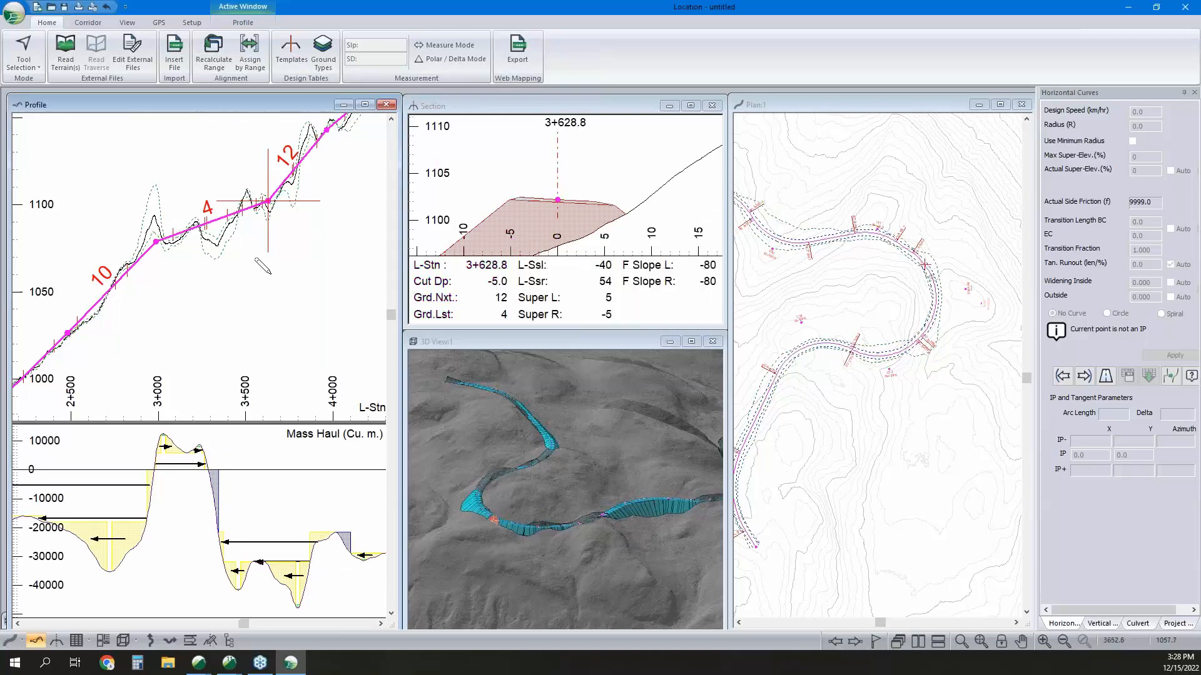
Apply a parabolic vertical curve with a K value of 11 to the profile IP at station 2+987.6.
{"action": "scroll", "coordinate": [262, 267], "scroll_direction": "down", "scroll_amount": 2}
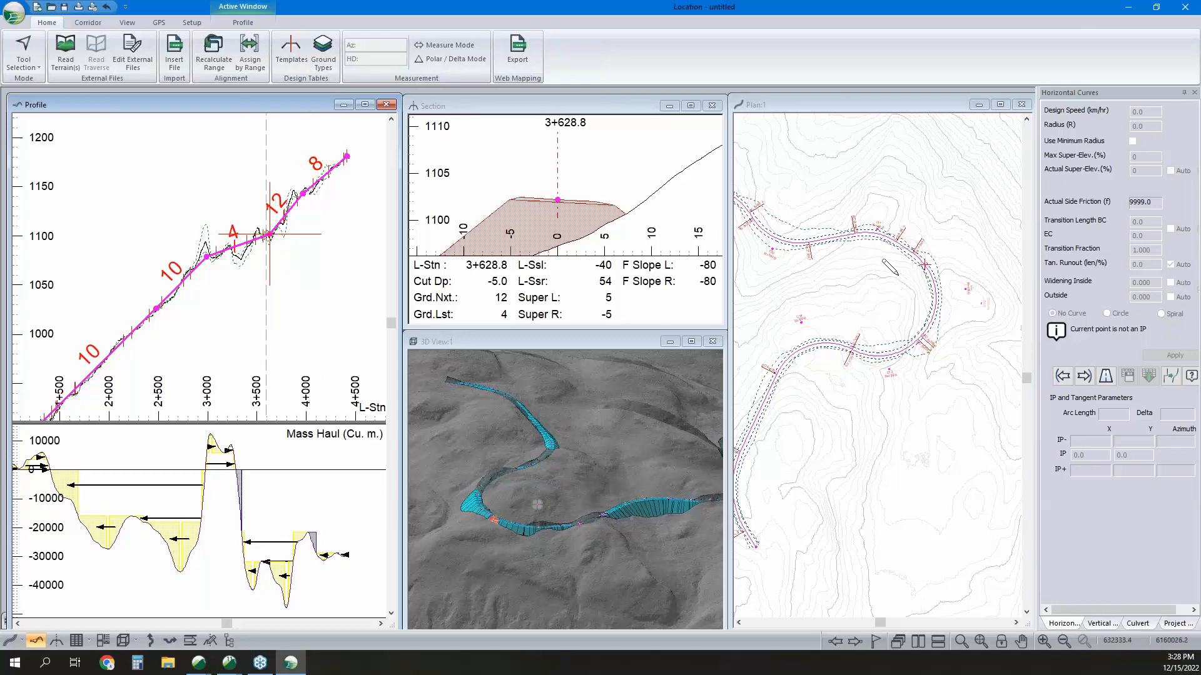
{"action": "scroll", "coordinate": [294, 240], "scroll_direction": "down", "scroll_amount": 2}
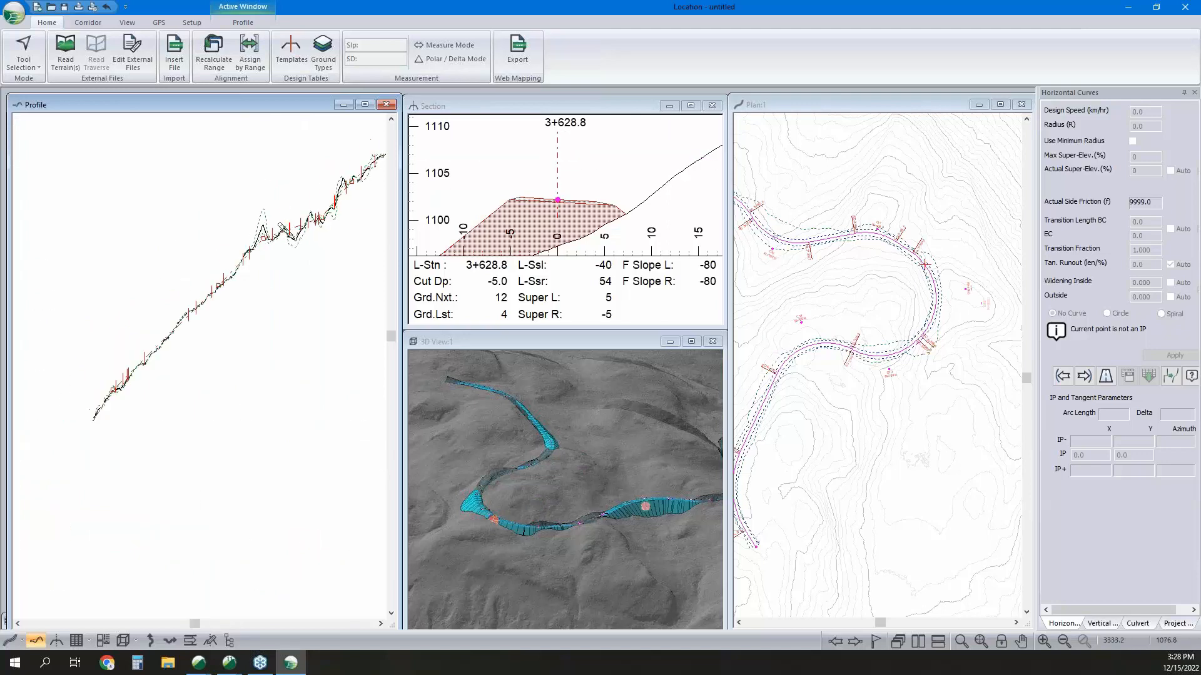
{"action": "right_click", "coordinate": [277, 246]}
{"action": "left_click", "coordinate": [294, 252]}
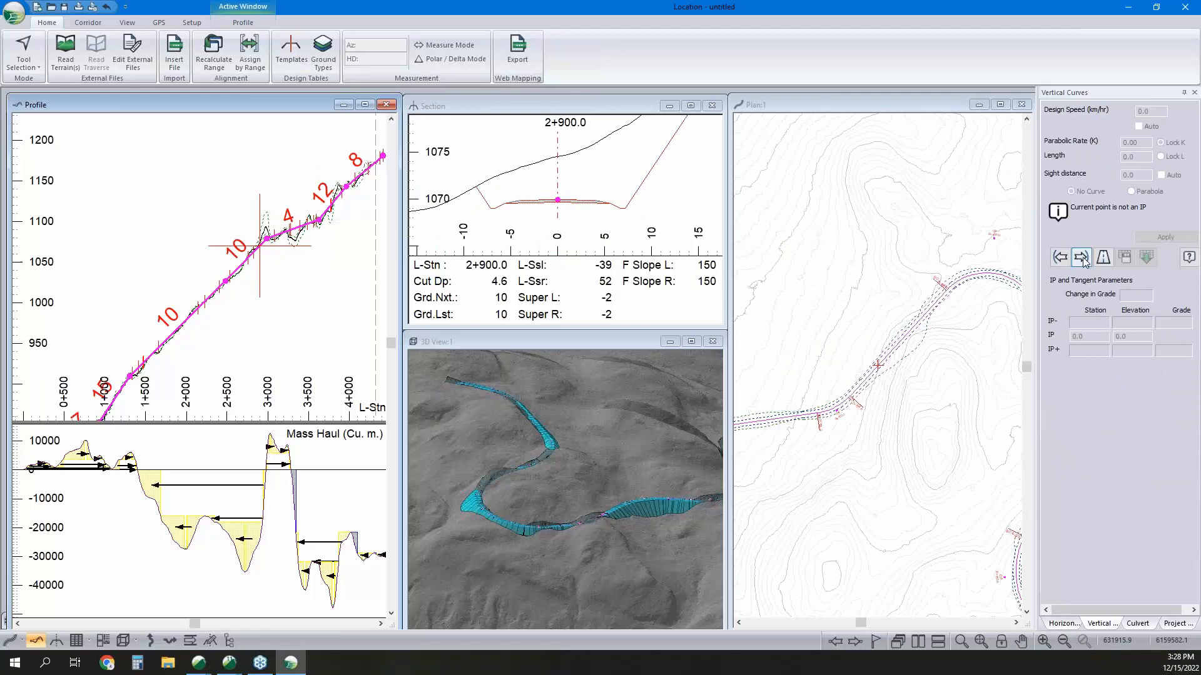
{"action": "left_click", "coordinate": [1082, 257]}
{"action": "left_click", "coordinate": [1133, 192]}
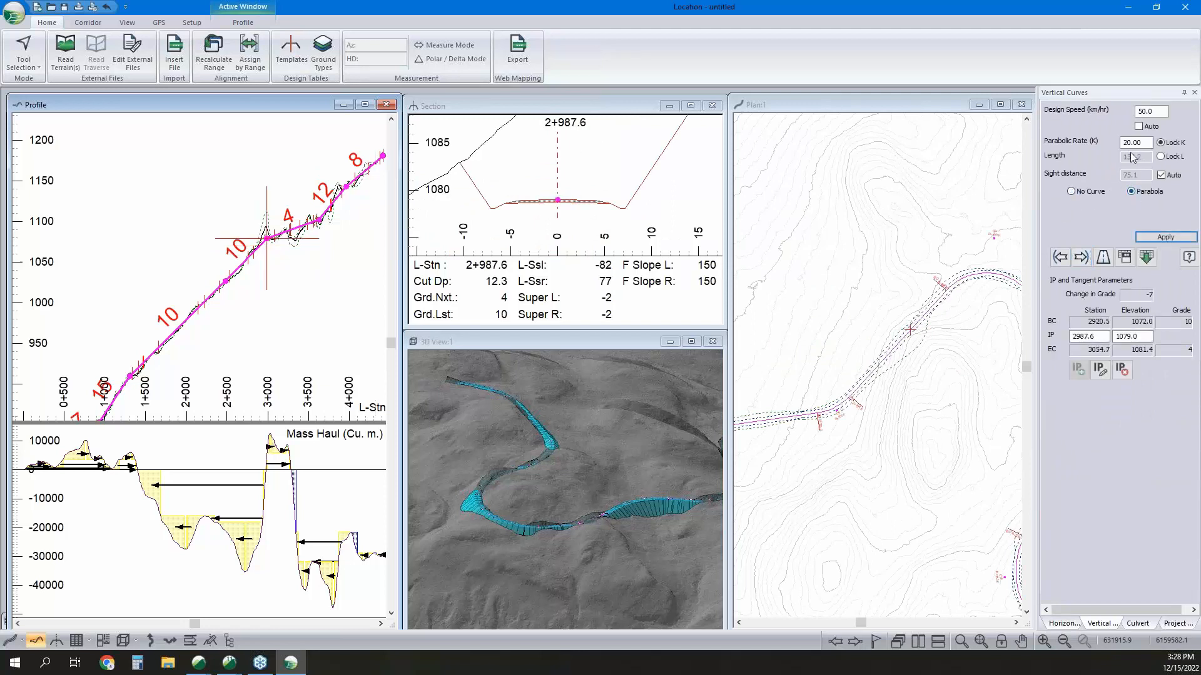
{"action": "double_click", "coordinate": [1144, 142]}
{"action": "type", "text": "11"}
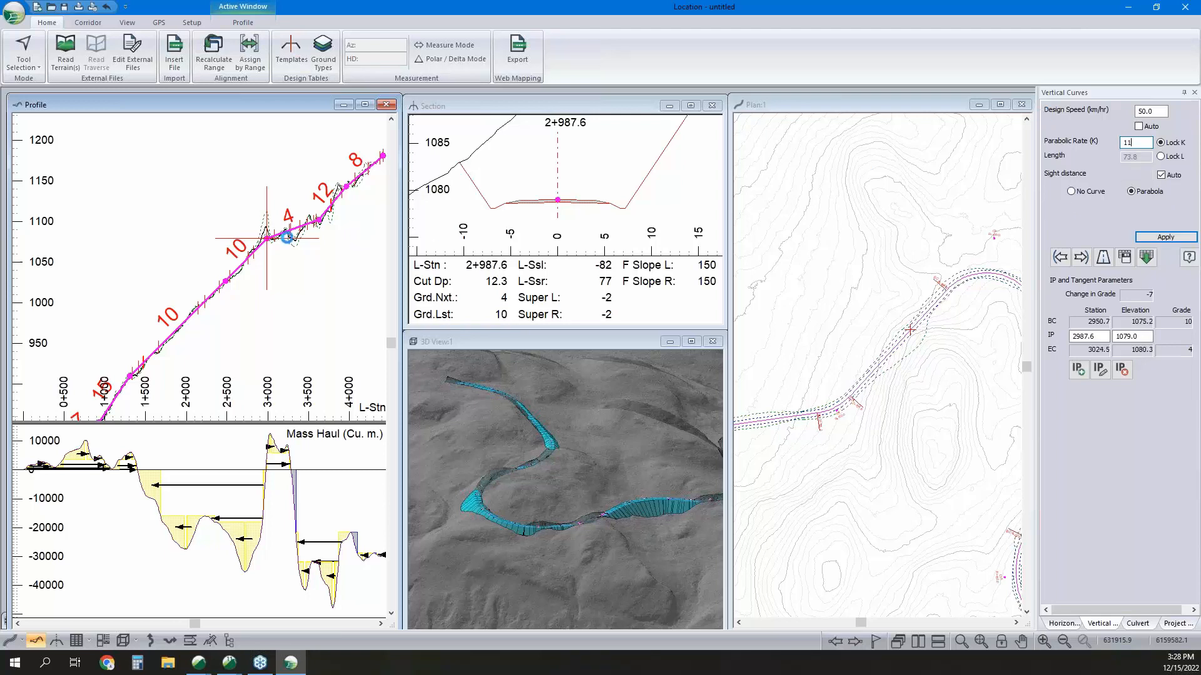
{"action": "key", "text": "Return"}
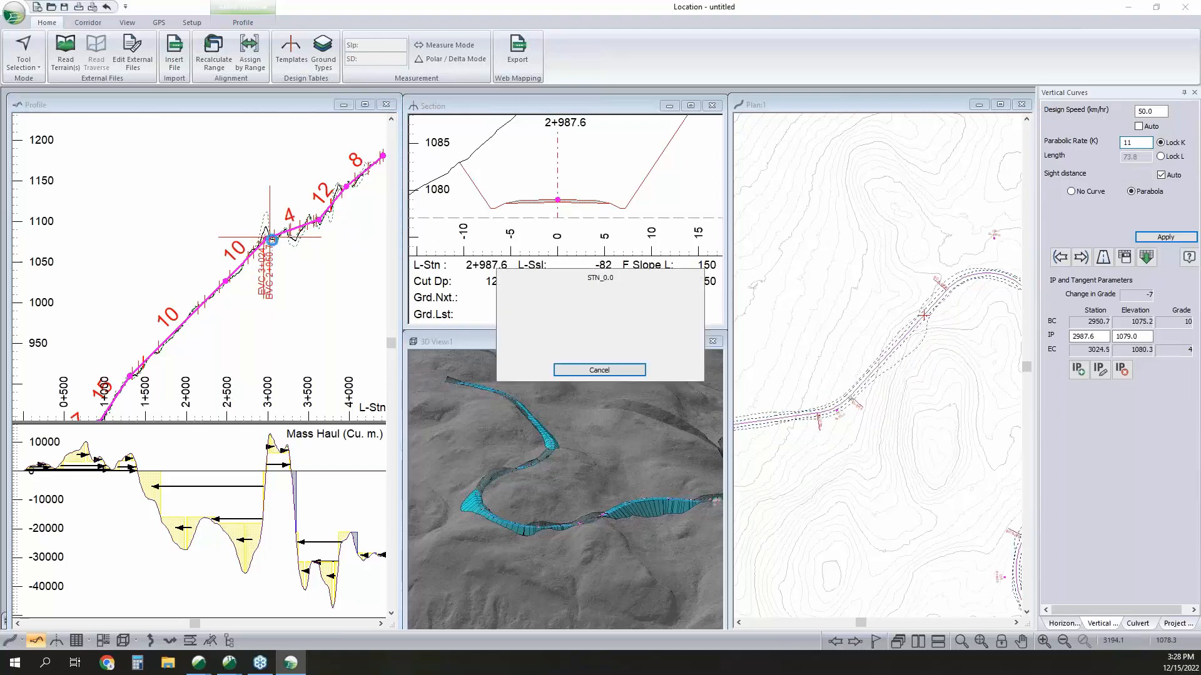
Make station 2+970.0 current near the vertical curve and examine its deep cut in the cross-section and plan.
{"action": "scroll", "coordinate": [267, 240], "scroll_direction": "up", "scroll_amount": 3}
{"action": "left_click", "coordinate": [267, 240]}
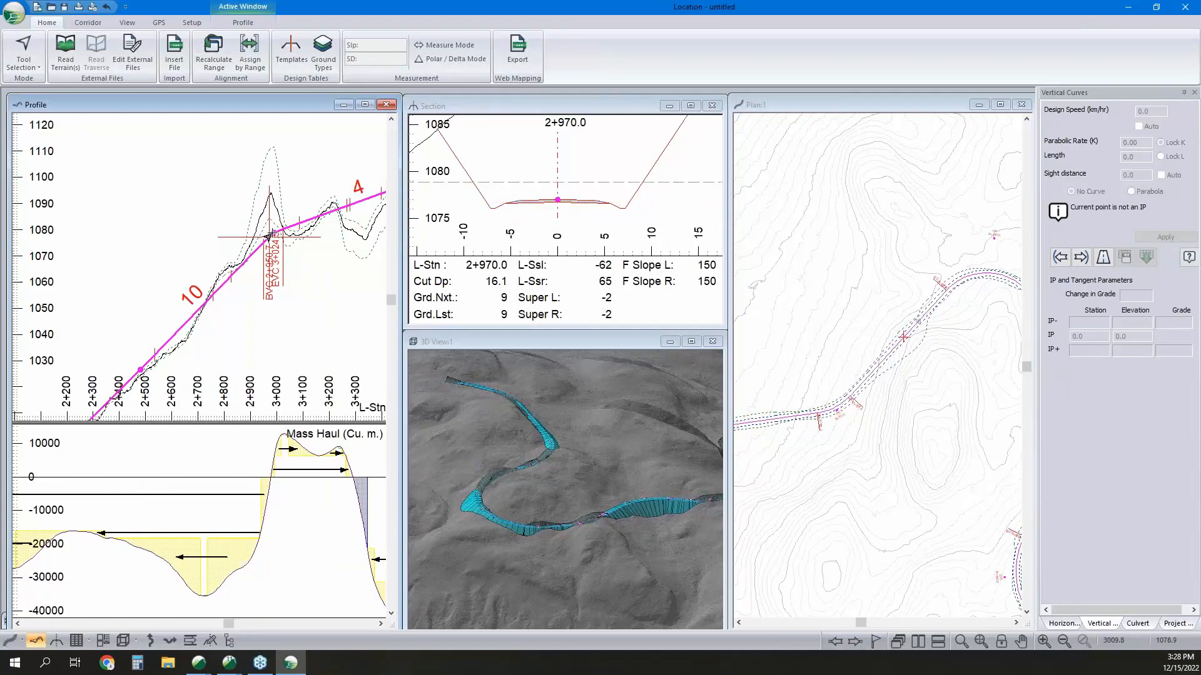
{"action": "scroll", "coordinate": [564, 212], "scroll_direction": "down", "scroll_amount": 5}
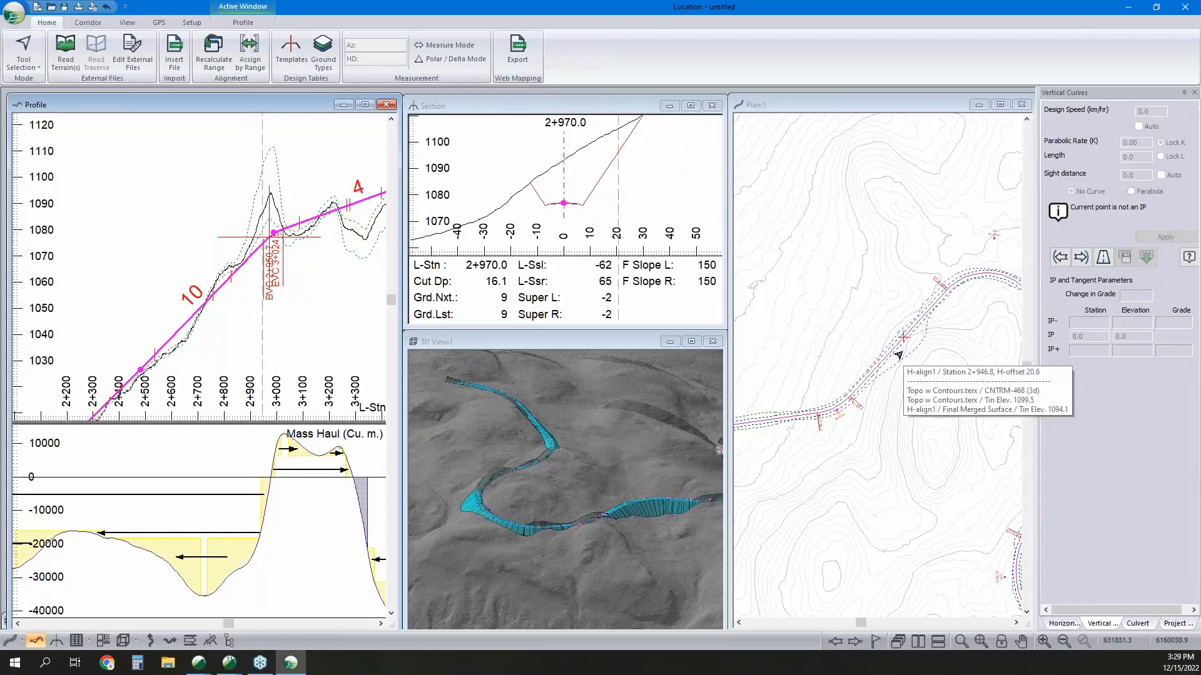
{"action": "mouse_move", "coordinate": [898, 339]}
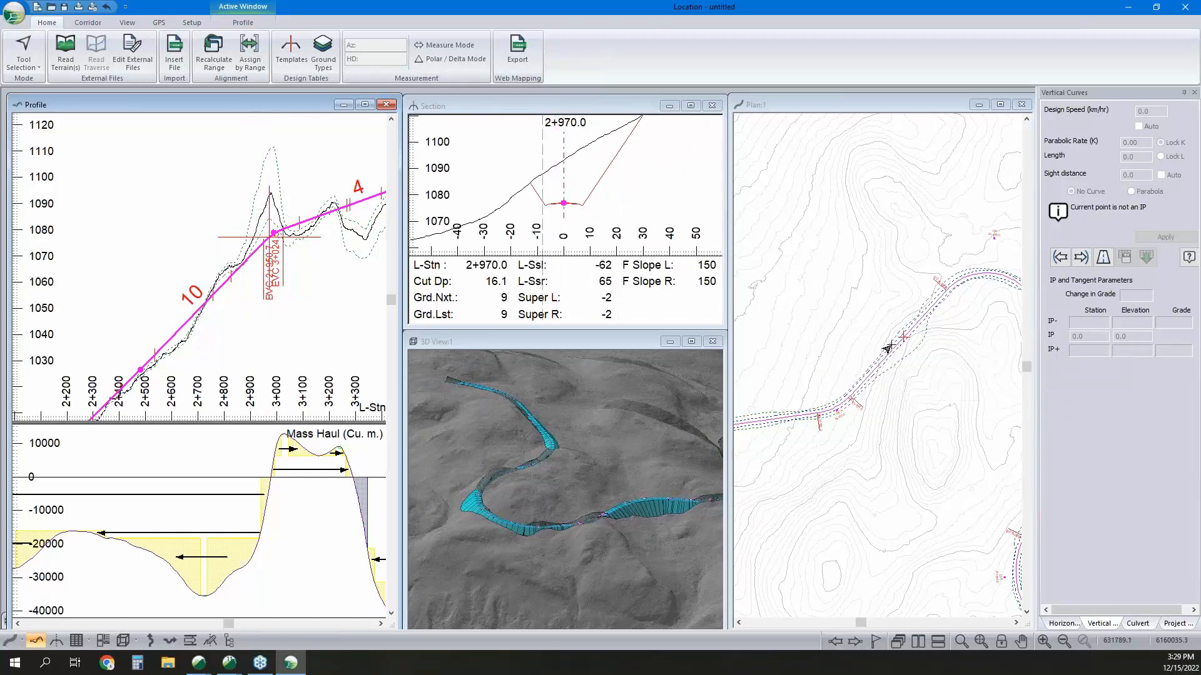
Add a plan IP at the deep cut, shift it to about X 631800.5, Y 6160075.3, and apply a circular curve of radius 100.
{"action": "right_click", "coordinate": [854, 317]}
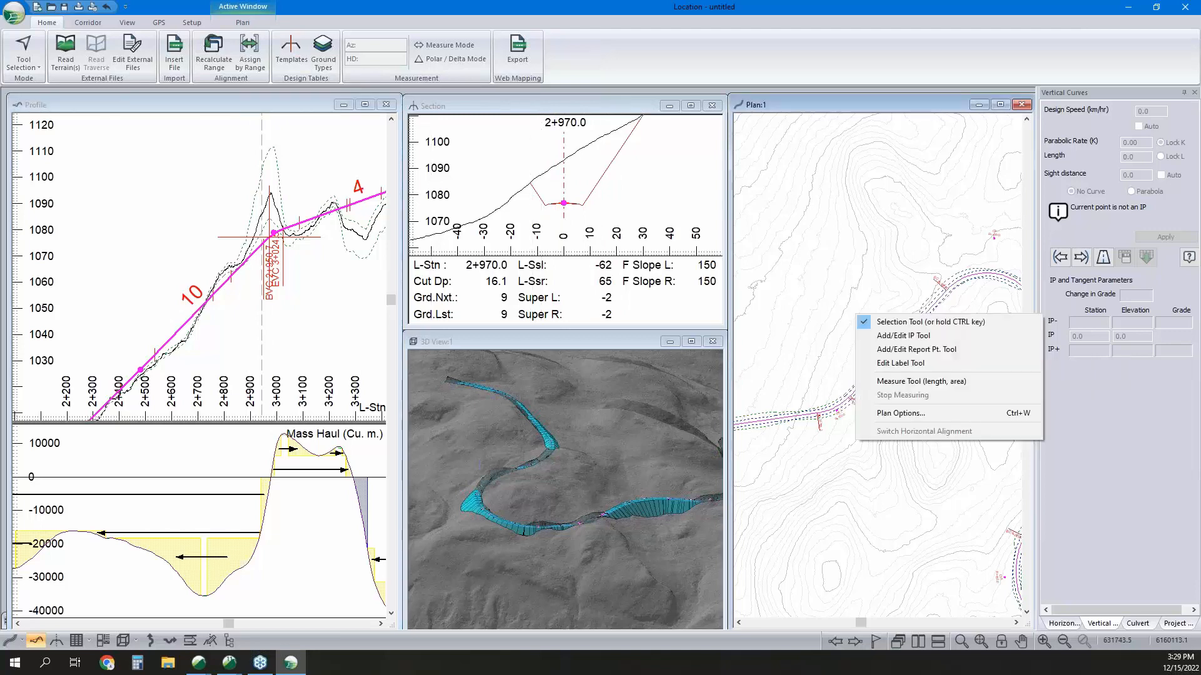
{"action": "left_click", "coordinate": [921, 341]}
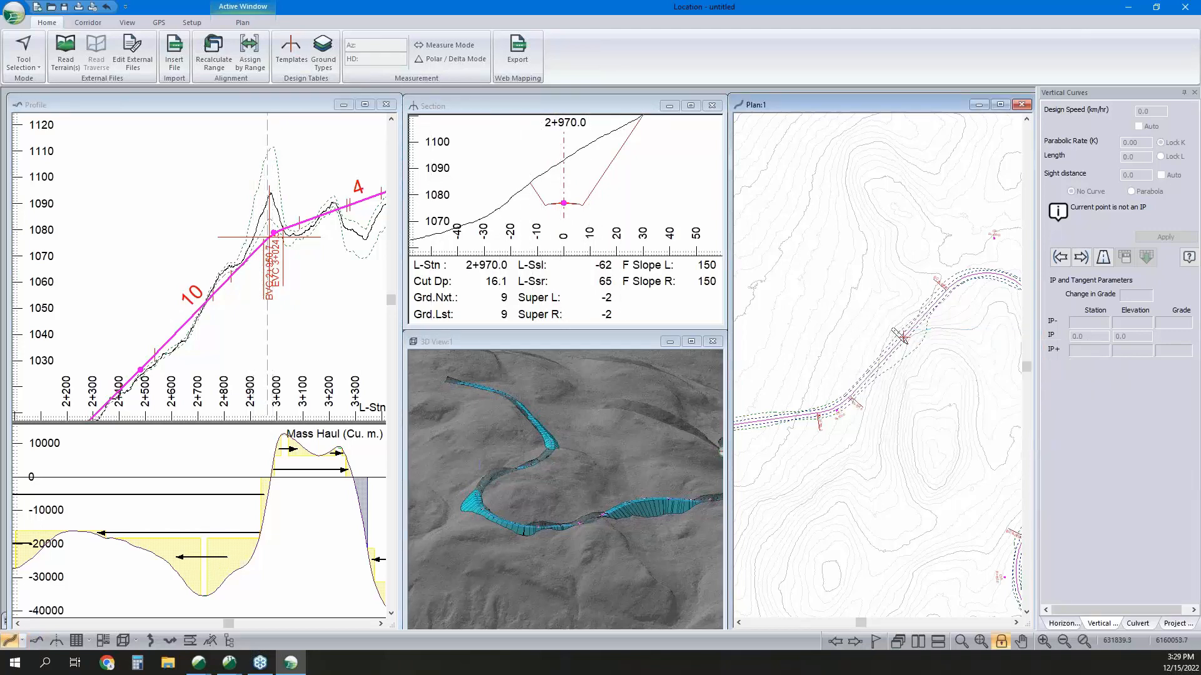
{"action": "middle_click_drag", "start_coordinate": [714, 470], "coordinate": [522, 500]}
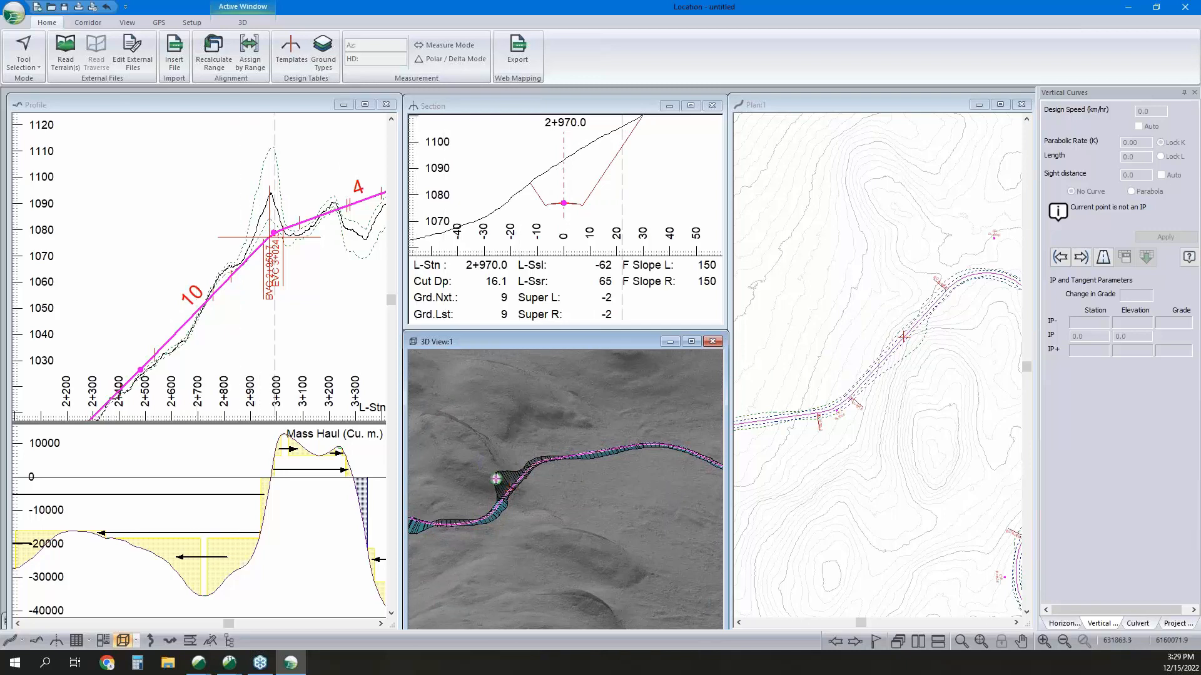
{"action": "left_click_drag", "start_coordinate": [904, 337], "coordinate": [885, 333]}
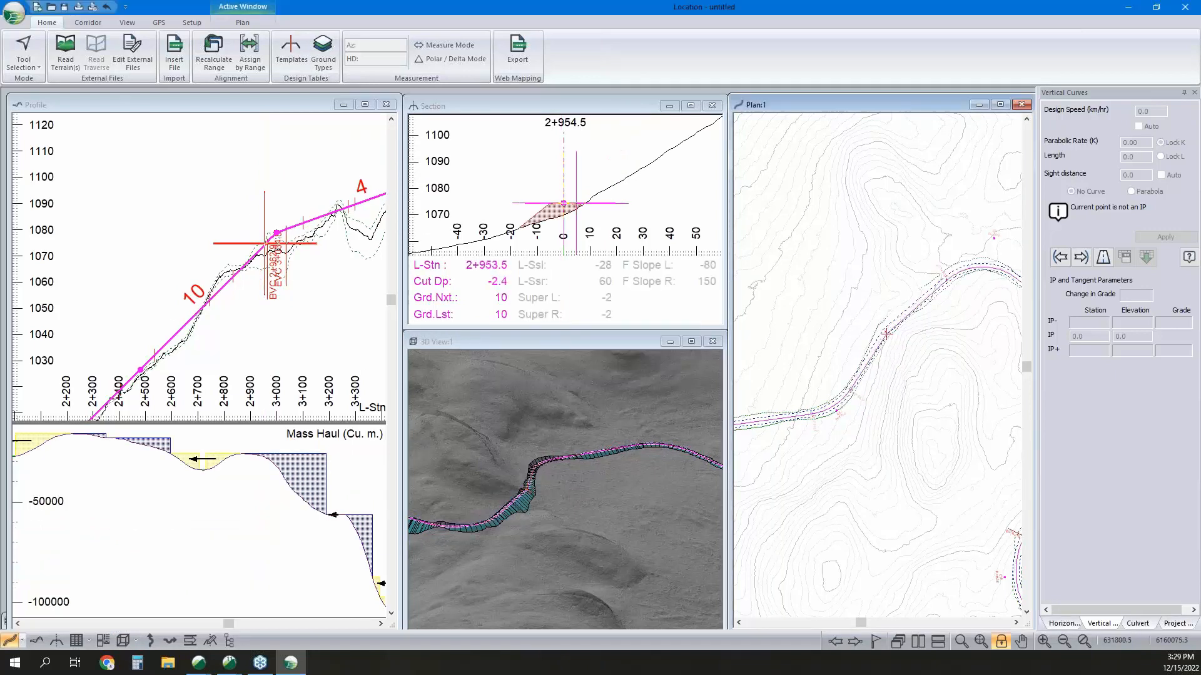
{"action": "left_click_drag", "start_coordinate": [886, 333], "coordinate": [887, 334]}
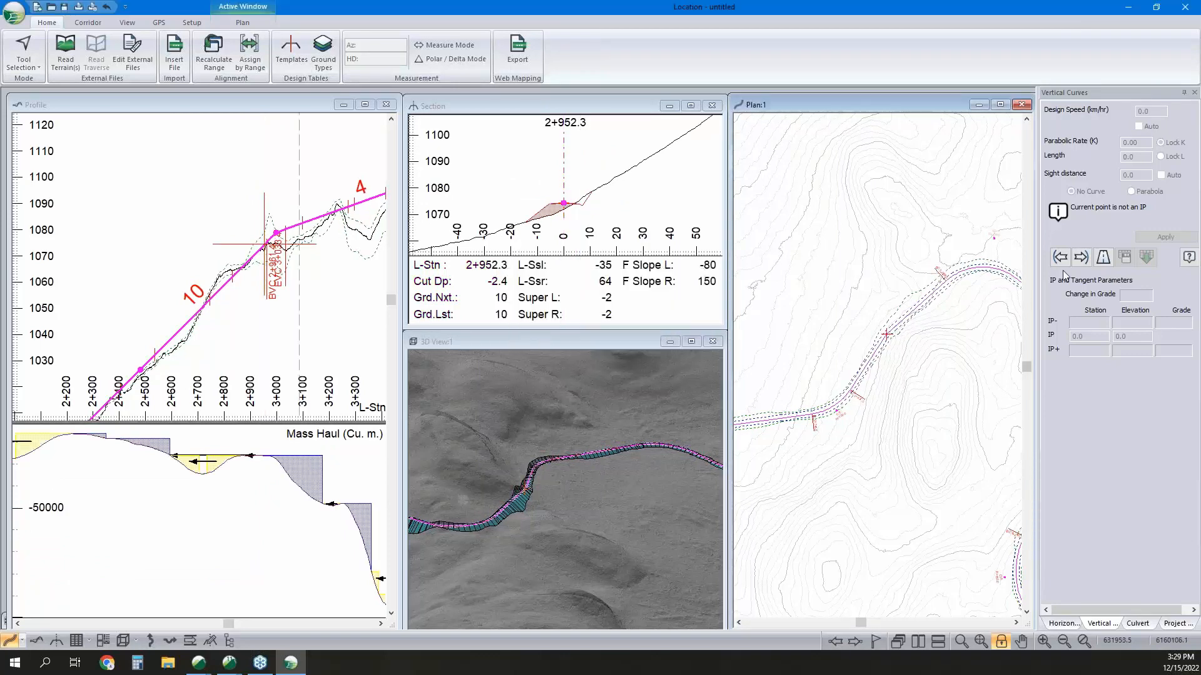
{"action": "left_click", "coordinate": [1066, 623]}
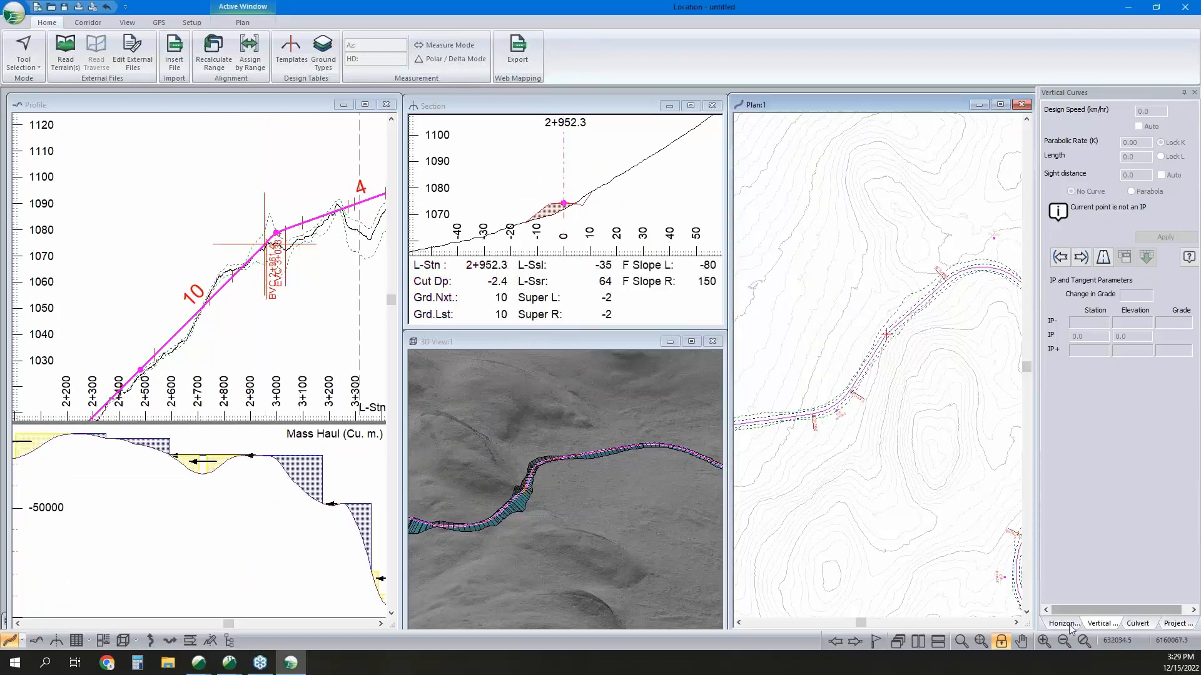
{"action": "left_click", "coordinate": [1106, 313]}
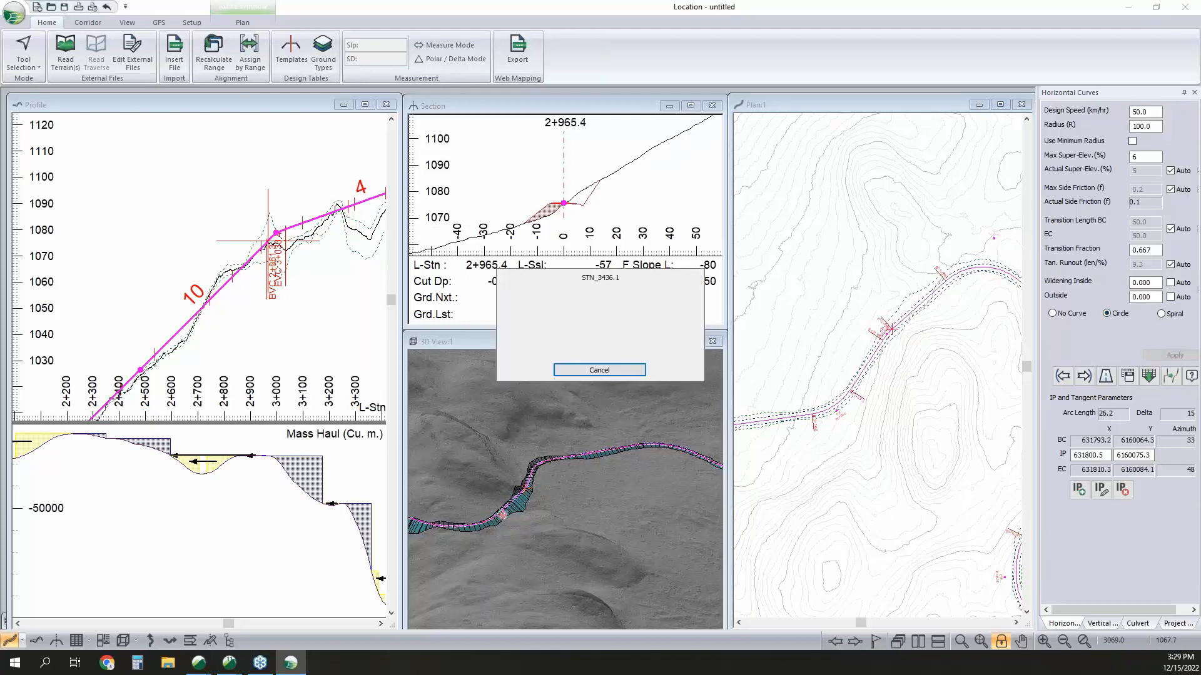
Make station 0+210.0 current in the profile and examine the grades and mass haul along the road from its start.
{"action": "scroll", "coordinate": [252, 303], "scroll_direction": "down", "scroll_amount": 3}
{"action": "middle_click_drag", "start_coordinate": [246, 331], "coordinate": [337, 225]}
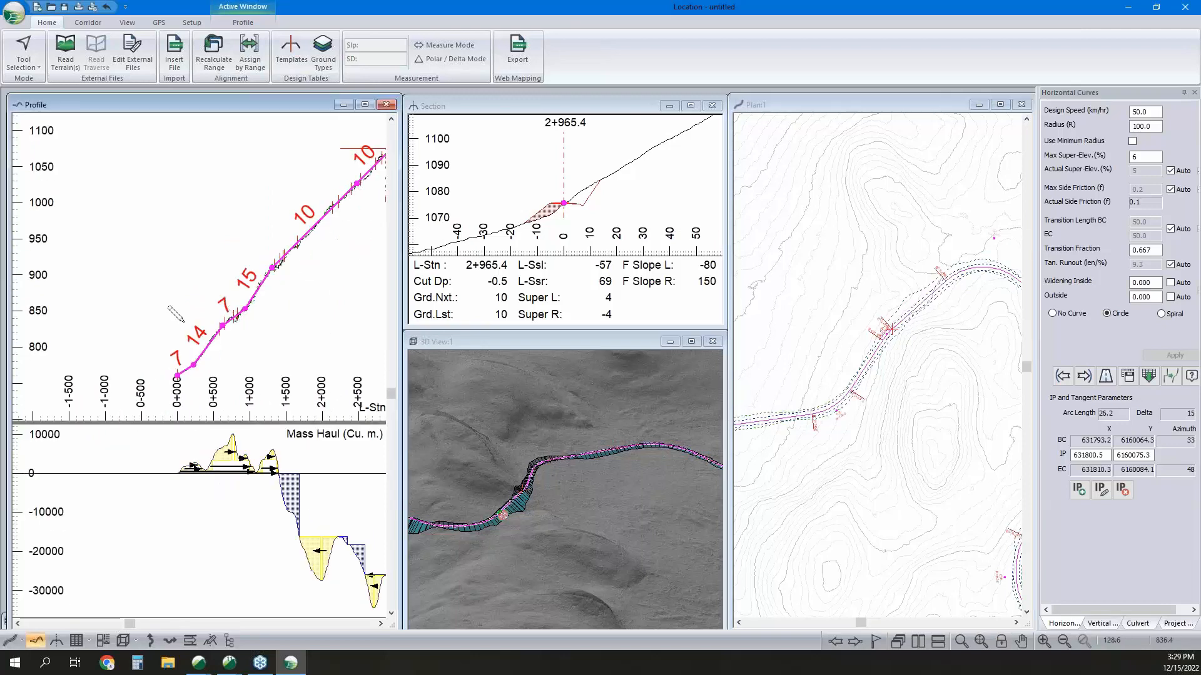
{"action": "scroll", "coordinate": [195, 310], "scroll_direction": "up", "scroll_amount": 1}
{"action": "middle_click_drag", "start_coordinate": [195, 310], "coordinate": [201, 295]}
{"action": "right_click", "coordinate": [202, 294]}
{"action": "left_click", "coordinate": [214, 303]}
{"action": "scroll", "coordinate": [215, 322], "scroll_direction": "up", "scroll_amount": 3}
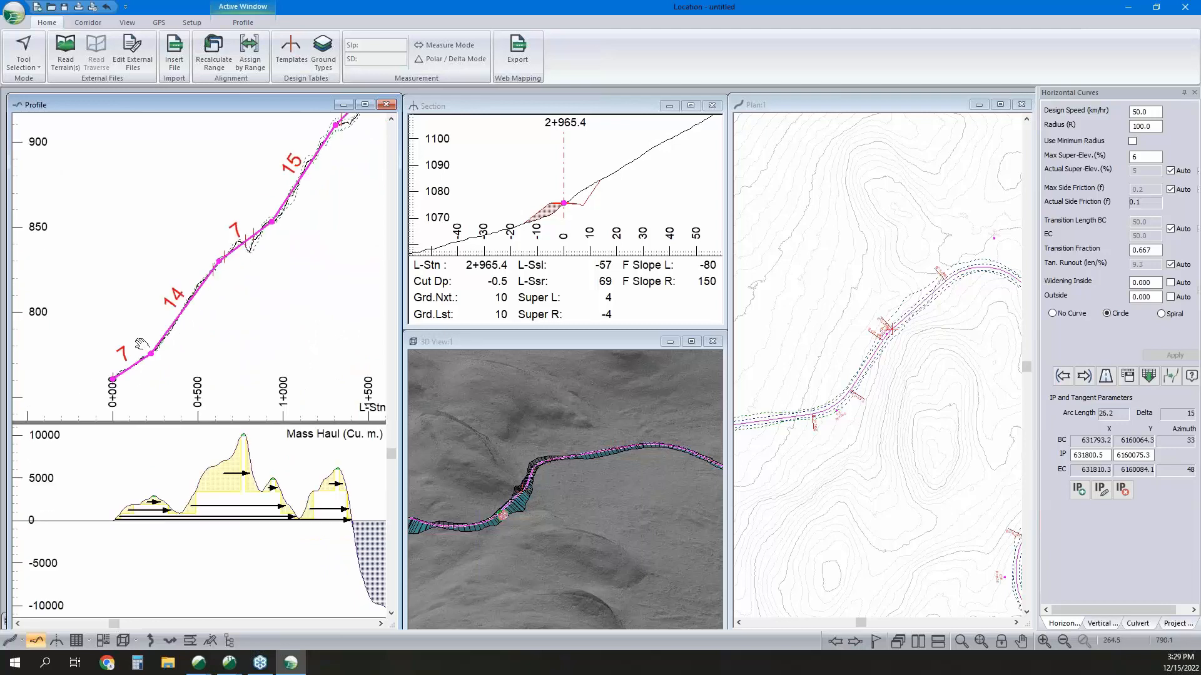
{"action": "middle_click_drag", "start_coordinate": [143, 344], "coordinate": [134, 354]}
{"action": "left_click", "coordinate": [125, 379]}
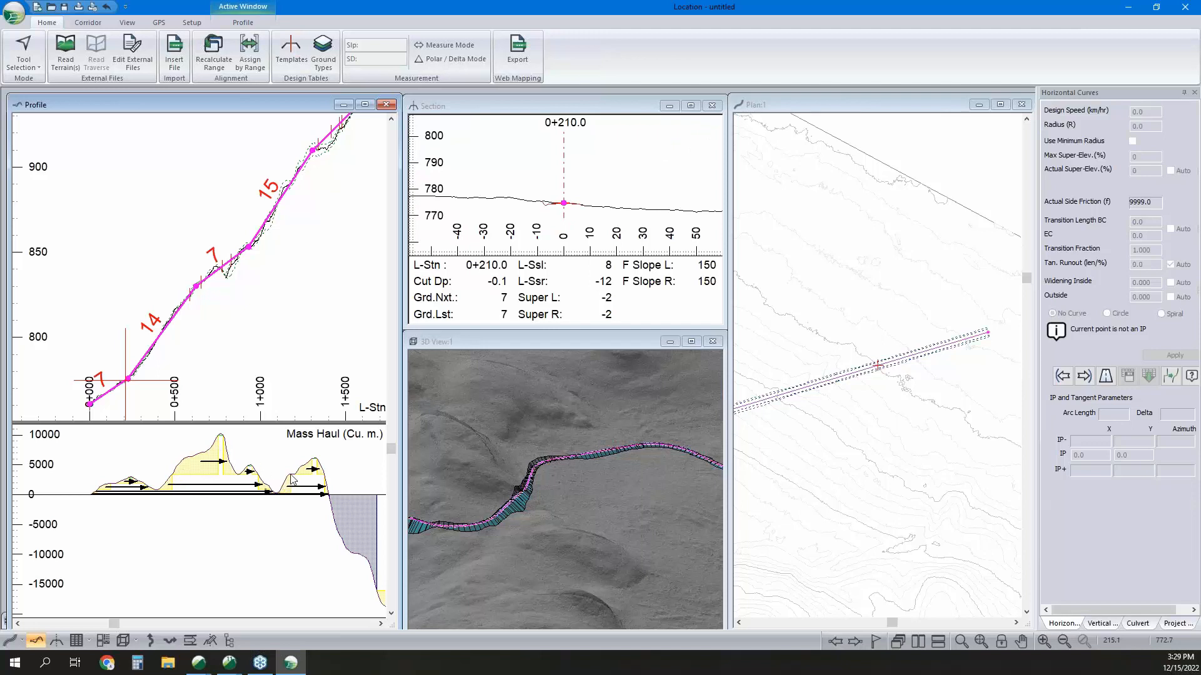
{"action": "mouse_move", "coordinate": [291, 479]}
{"action": "scroll", "coordinate": [325, 350], "scroll_direction": "down", "scroll_amount": 5}
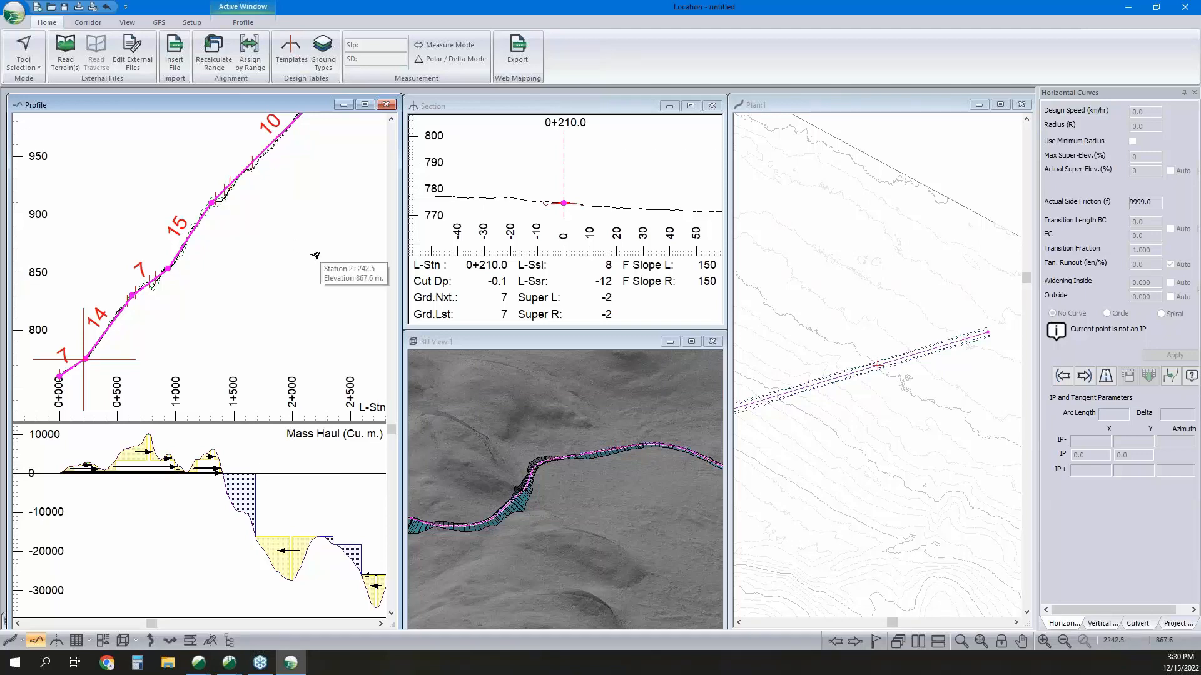
{"action": "middle_click_drag", "start_coordinate": [301, 236], "coordinate": [272, 269]}
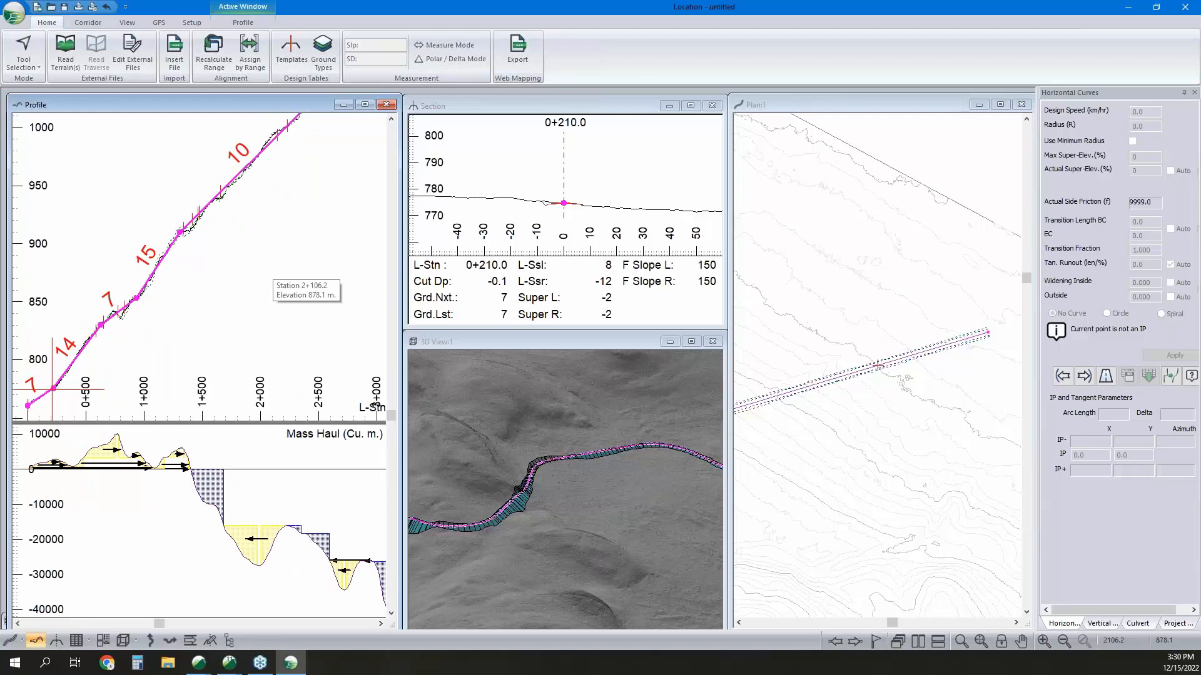
{"action": "scroll", "coordinate": [253, 263], "scroll_direction": "down", "scroll_amount": 2}
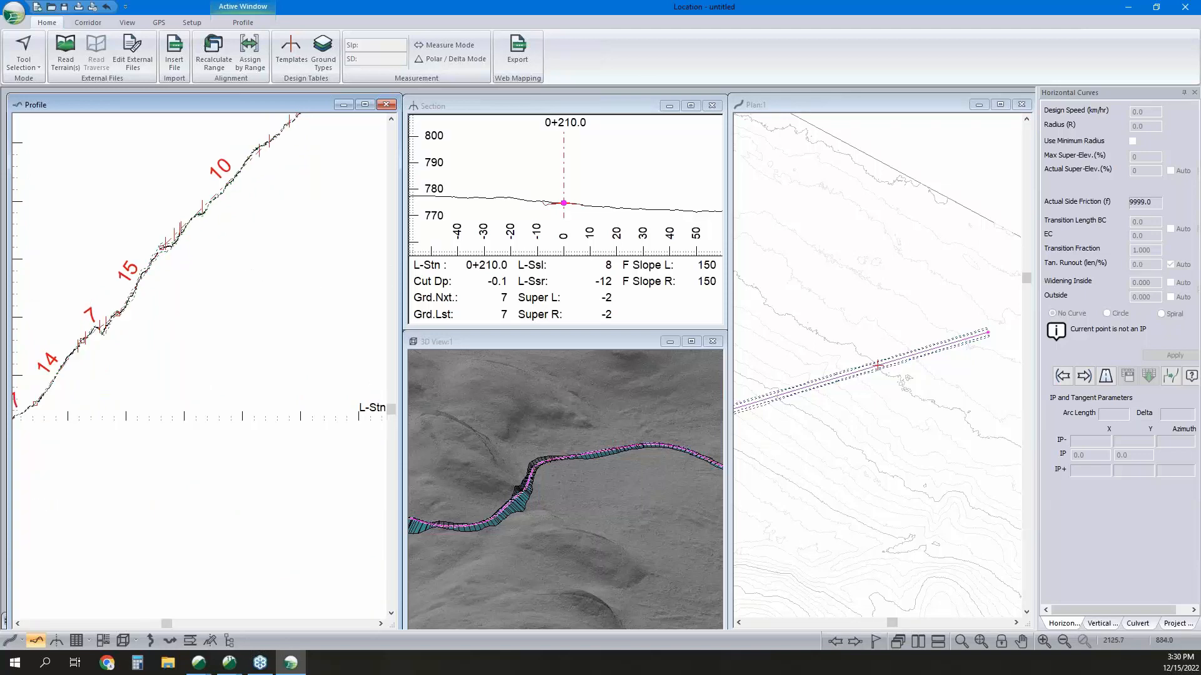
{"action": "mouse_move", "coordinate": [228, 293]}
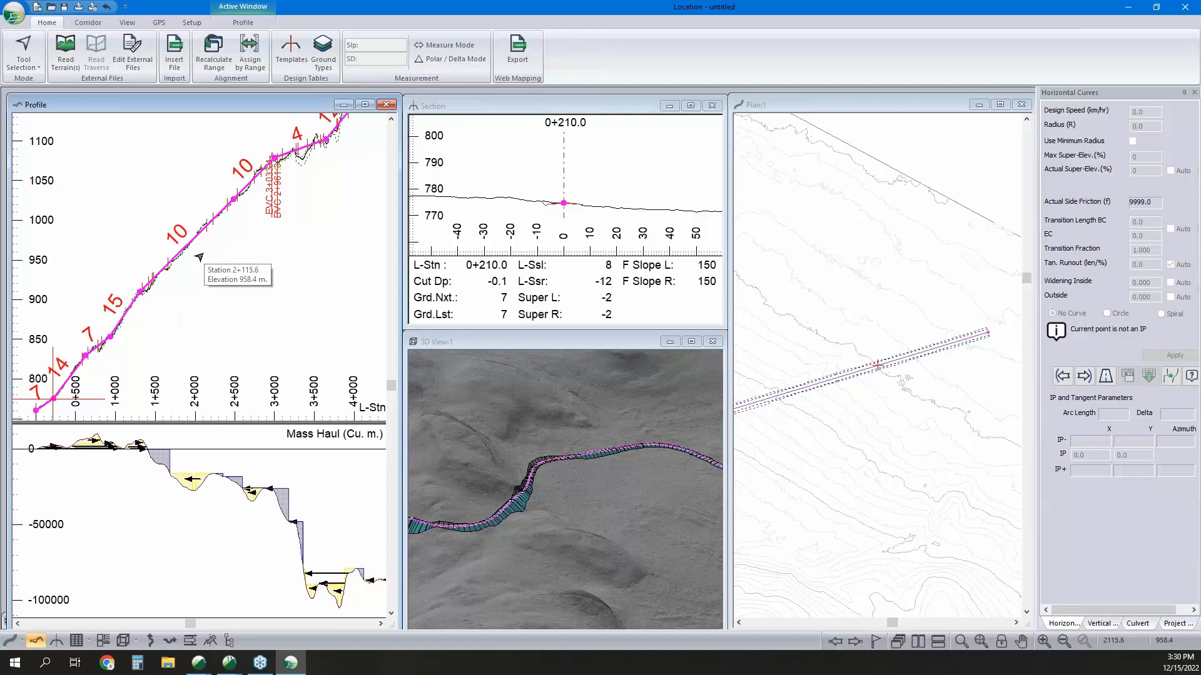
Open the Project Explorer and set the profile window's vertical scale to 200 and horizontal scale to 2000.
{"action": "left_click", "coordinate": [1174, 623]}
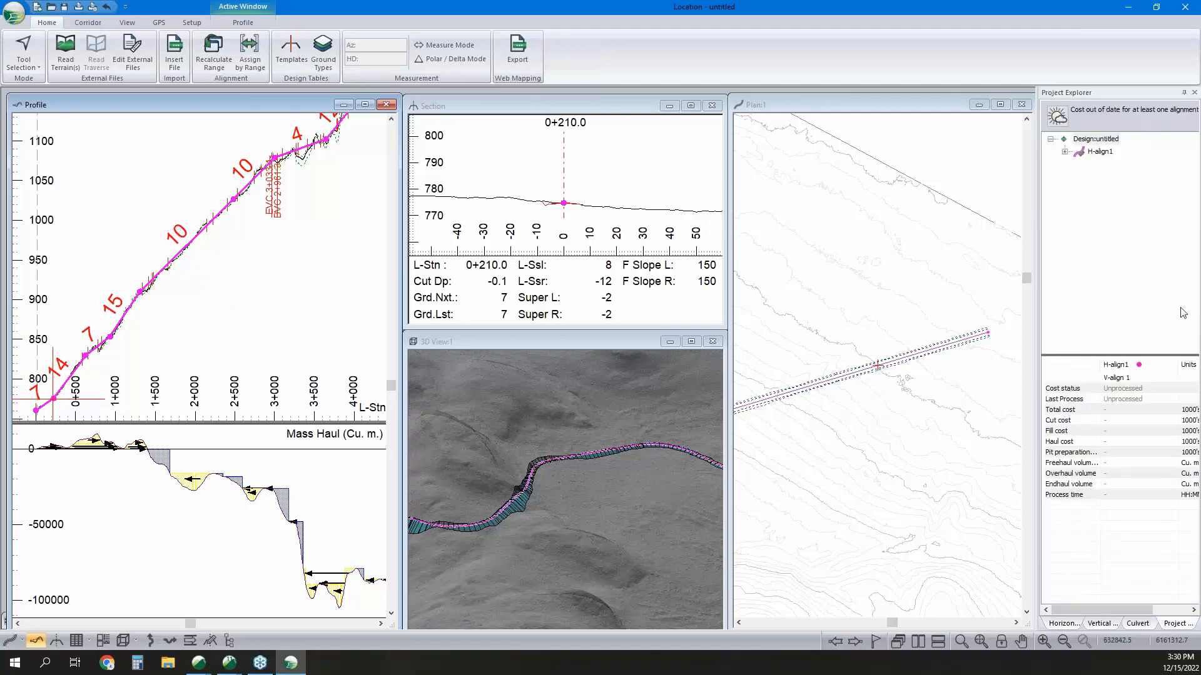
{"action": "right_click", "coordinate": [241, 258]}
{"action": "left_click", "coordinate": [392, 362]}
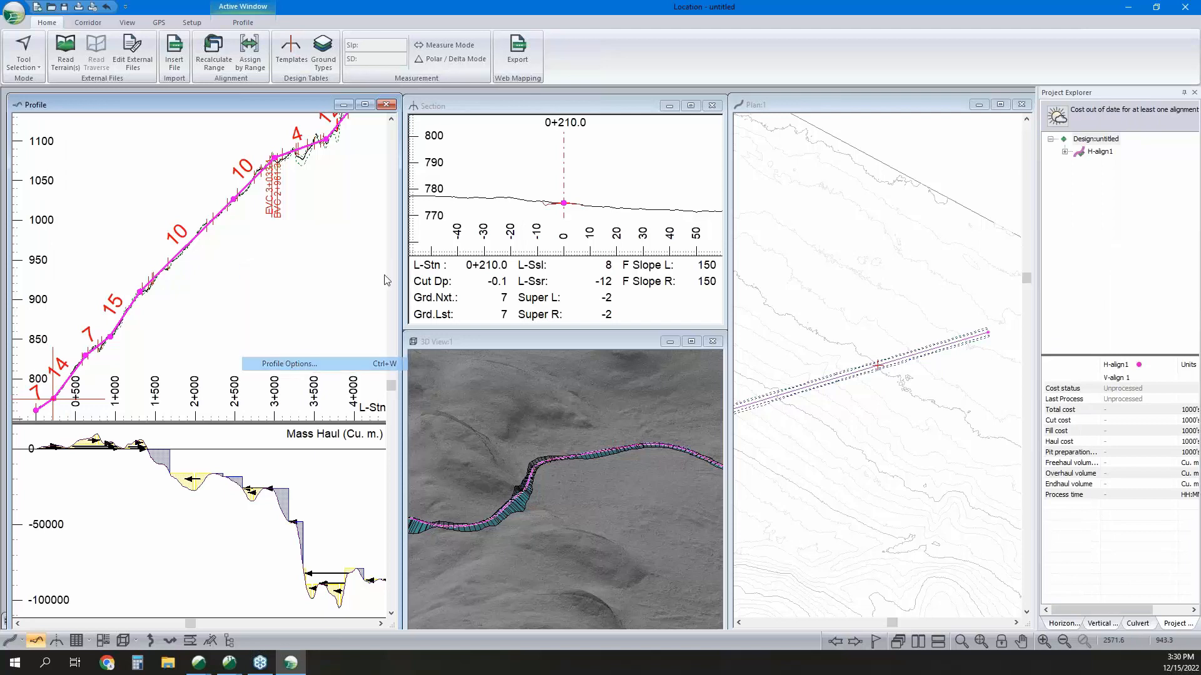
{"action": "key", "text": "Tab"}
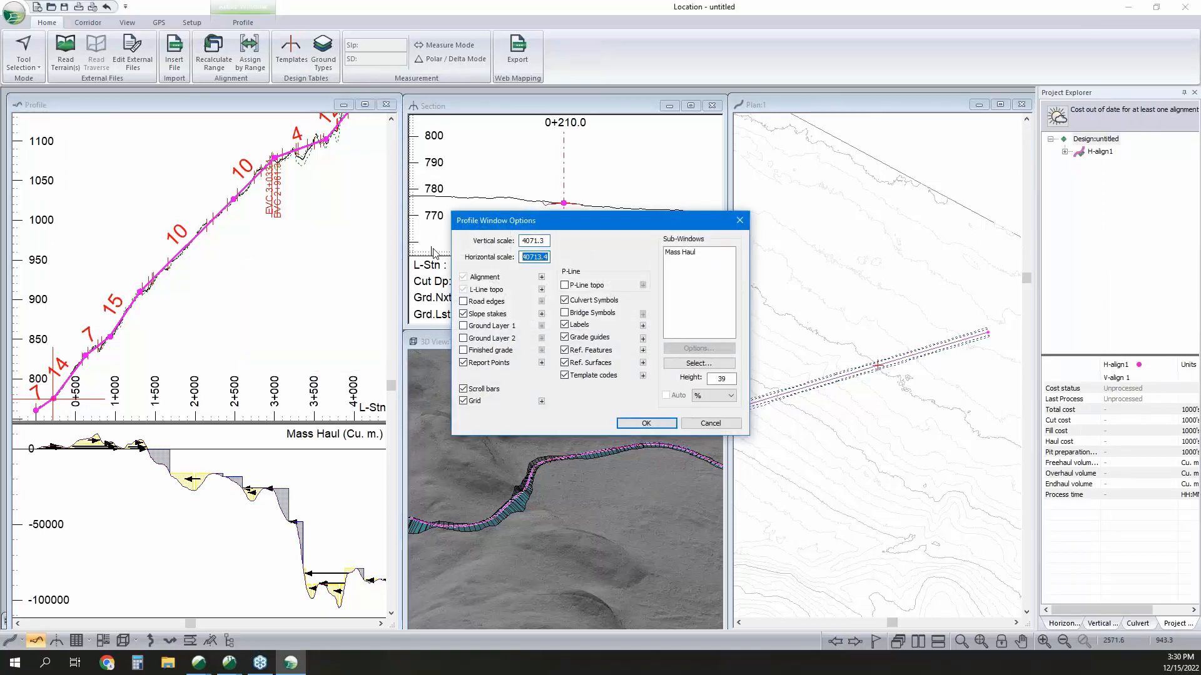
{"action": "type", "text": "2000"}
{"action": "key", "text": "shift+Tab"}
{"action": "type", "text": "200"}
{"action": "left_click", "coordinate": [646, 424]}
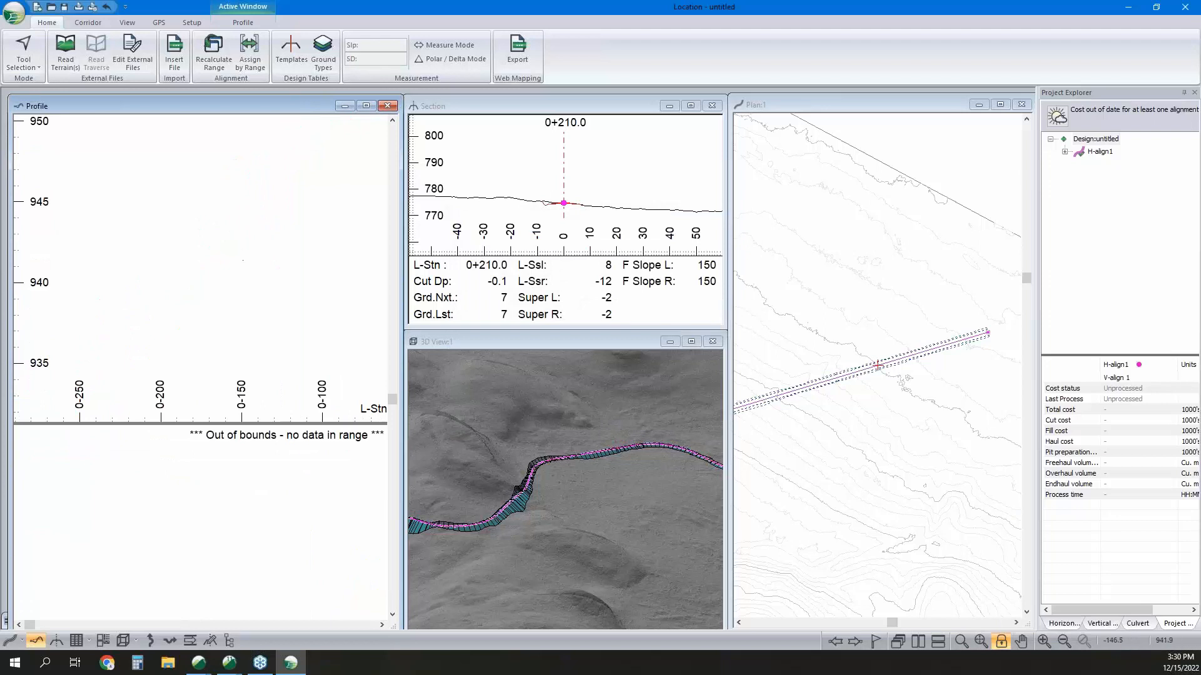
Examine the profile and mass haul over the road's first stretch, from station 0+000 to beyond 1+000.
{"action": "scroll", "coordinate": [251, 238], "scroll_direction": "down", "scroll_amount": 3}
{"action": "middle_click_drag", "start_coordinate": [363, 123], "coordinate": [186, 388]}
{"action": "scroll", "coordinate": [186, 388], "scroll_direction": "down", "scroll_amount": 1}
{"action": "middle_click_drag", "start_coordinate": [276, 201], "coordinate": [267, 394]}
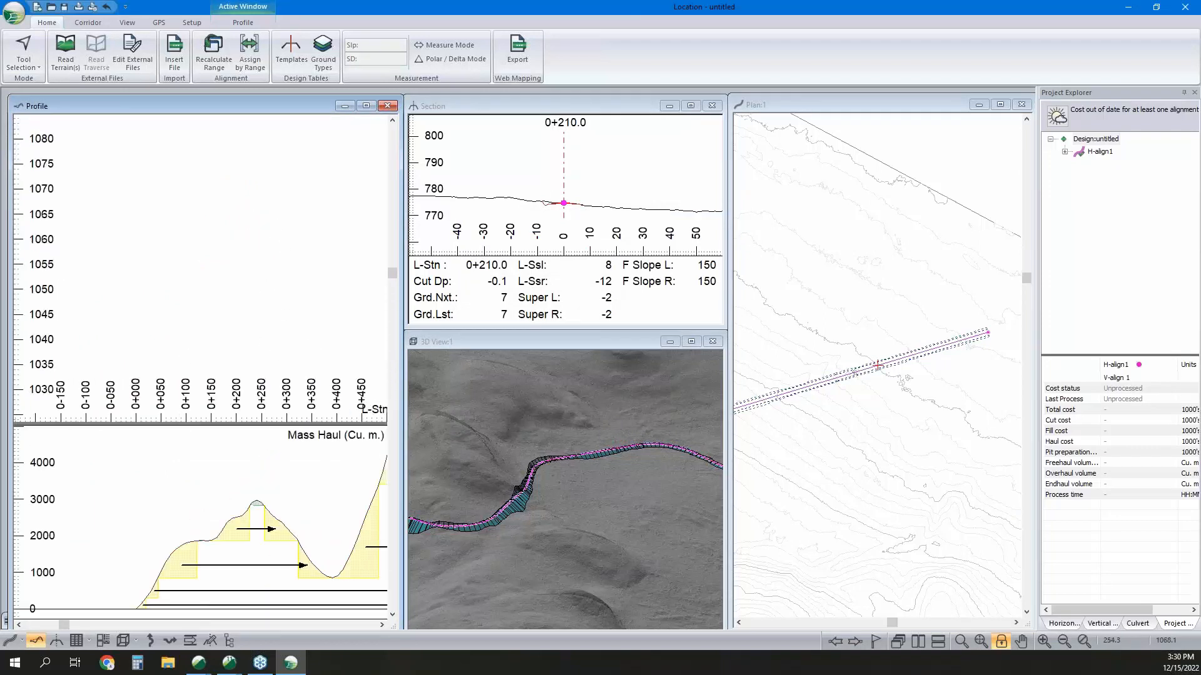
{"action": "scroll", "coordinate": [263, 198], "scroll_direction": "down", "scroll_amount": 1}
{"action": "middle_click_drag", "start_coordinate": [268, 250], "coordinate": [256, 119]}
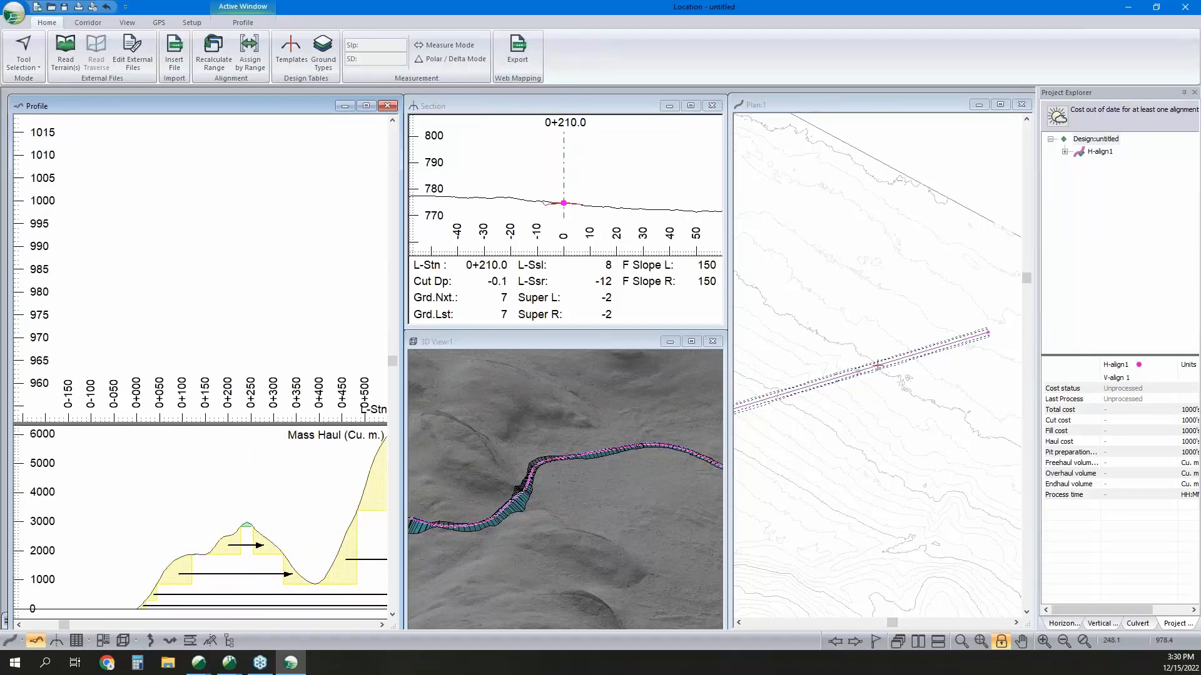
{"action": "middle_click_drag", "start_coordinate": [250, 299], "coordinate": [249, 125]}
{"action": "scroll", "coordinate": [251, 308], "scroll_direction": "down", "scroll_amount": 5}
{"action": "middle_click_drag", "start_coordinate": [338, 380], "coordinate": [281, 257]}
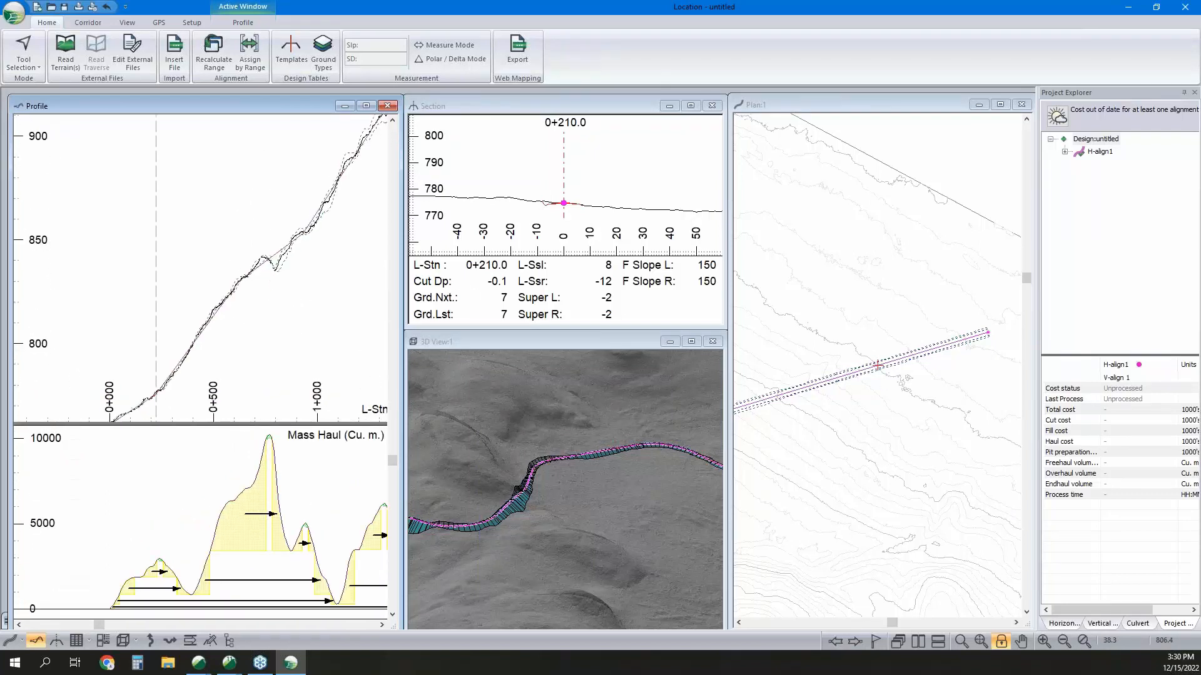
In V-align 1's vertical optimization options, sample sections at a spacing of 20 instead of using all sections.
{"action": "left_click", "coordinate": [1065, 152]}
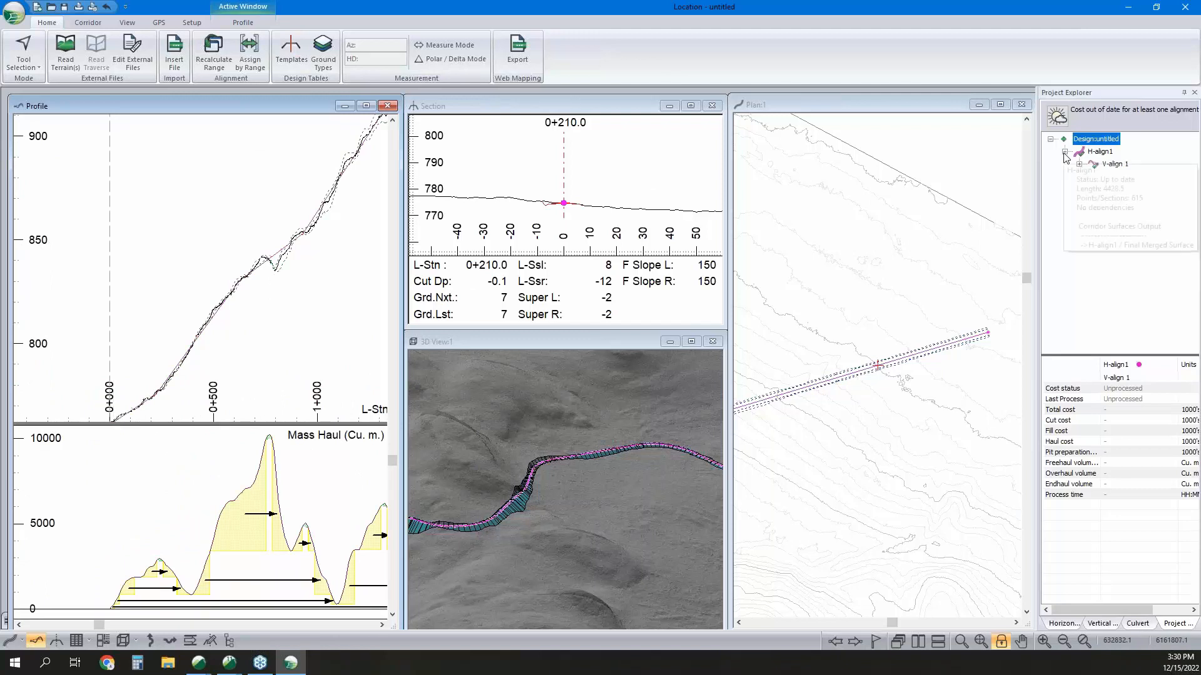
{"action": "right_click", "coordinate": [1111, 168]}
{"action": "left_click", "coordinate": [1120, 192]}
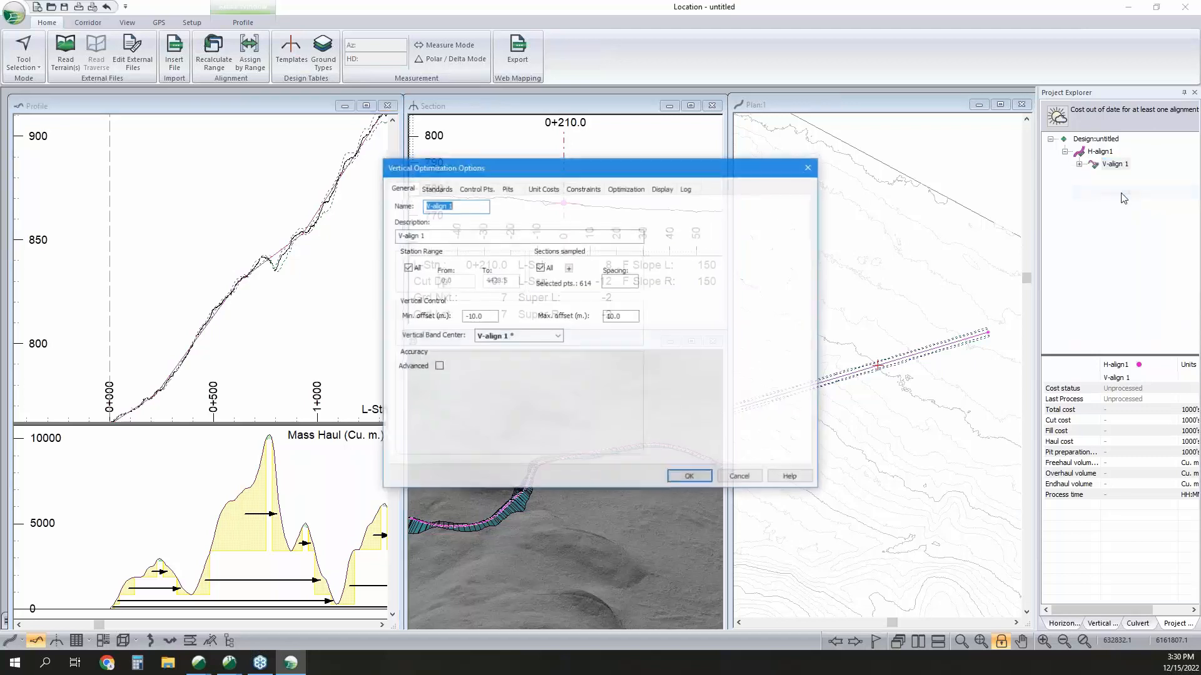
{"action": "left_click", "coordinate": [540, 267]}
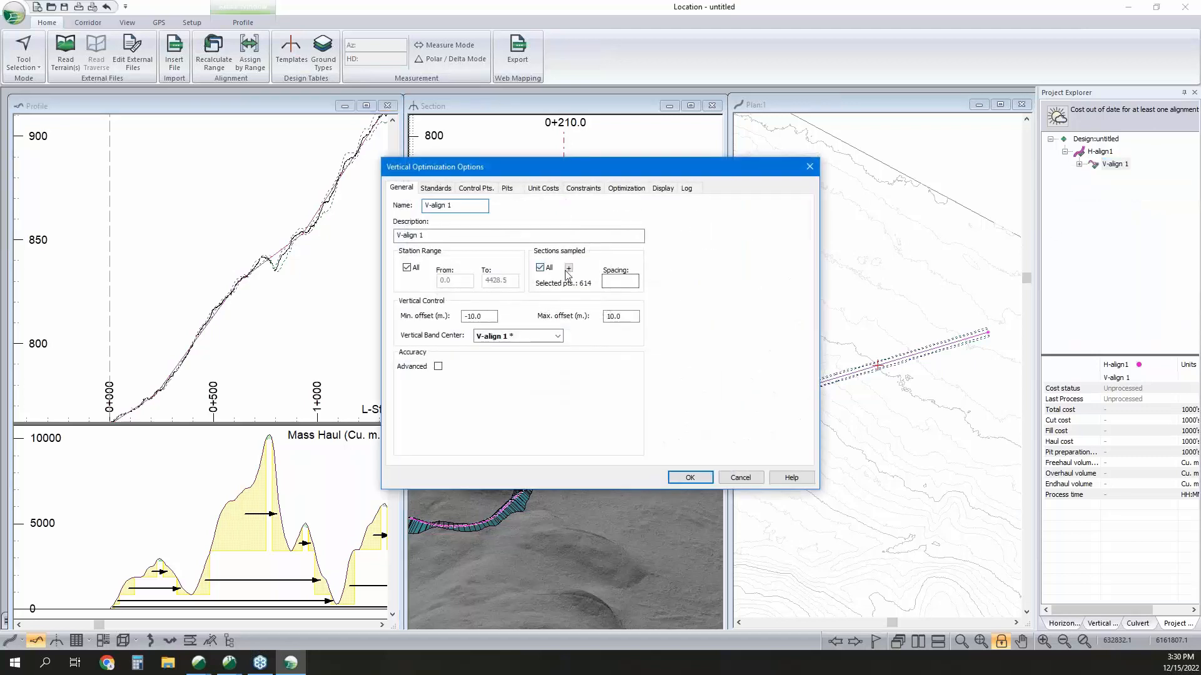
{"action": "left_click", "coordinate": [605, 280]}
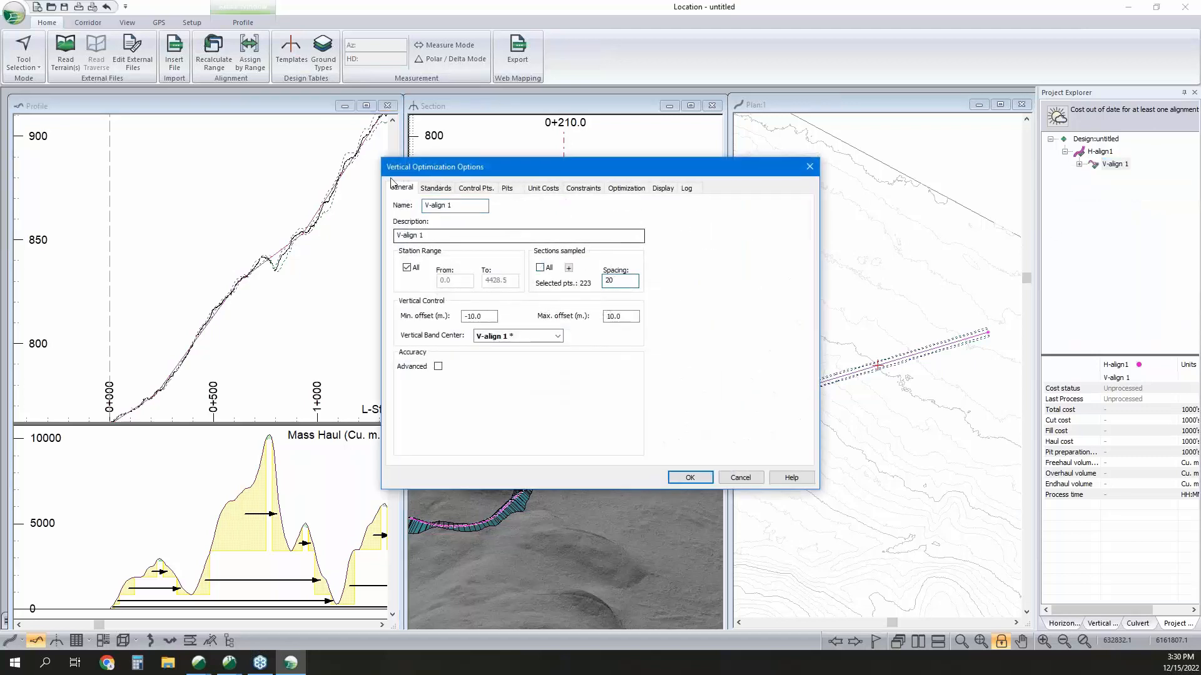
Review the vertical standards, add a vertical control point at the start of the alignment, and accept the optimization options.
{"action": "left_click", "coordinate": [435, 188]}
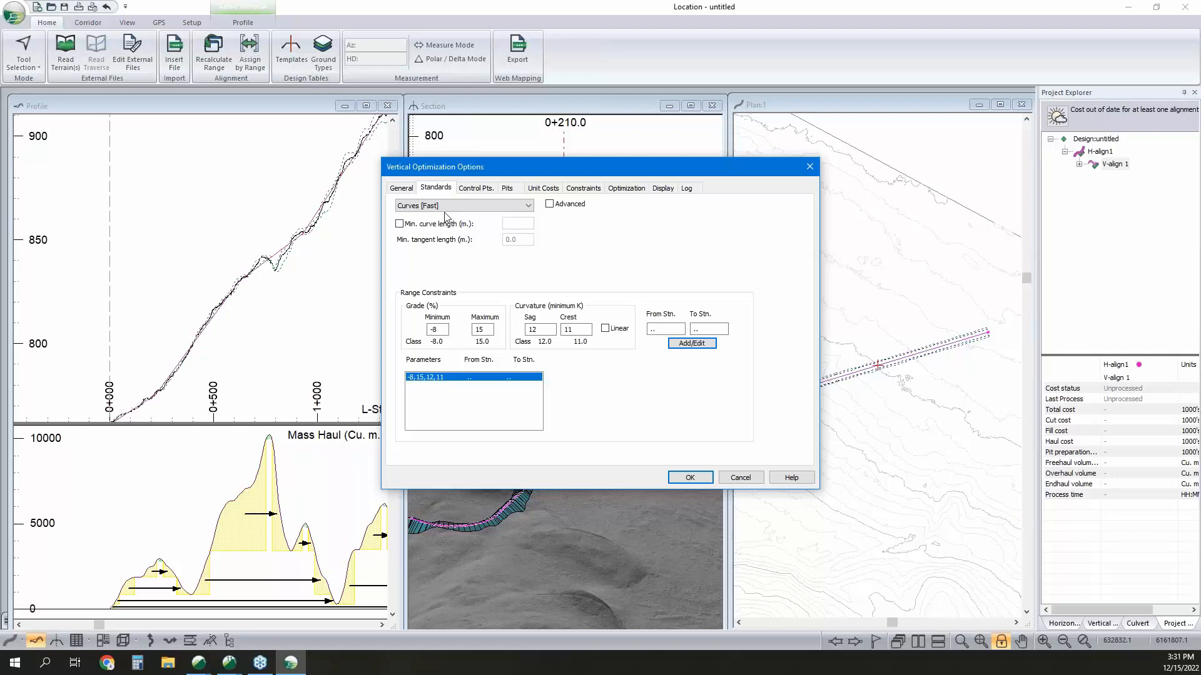
{"action": "left_click", "coordinate": [488, 188]}
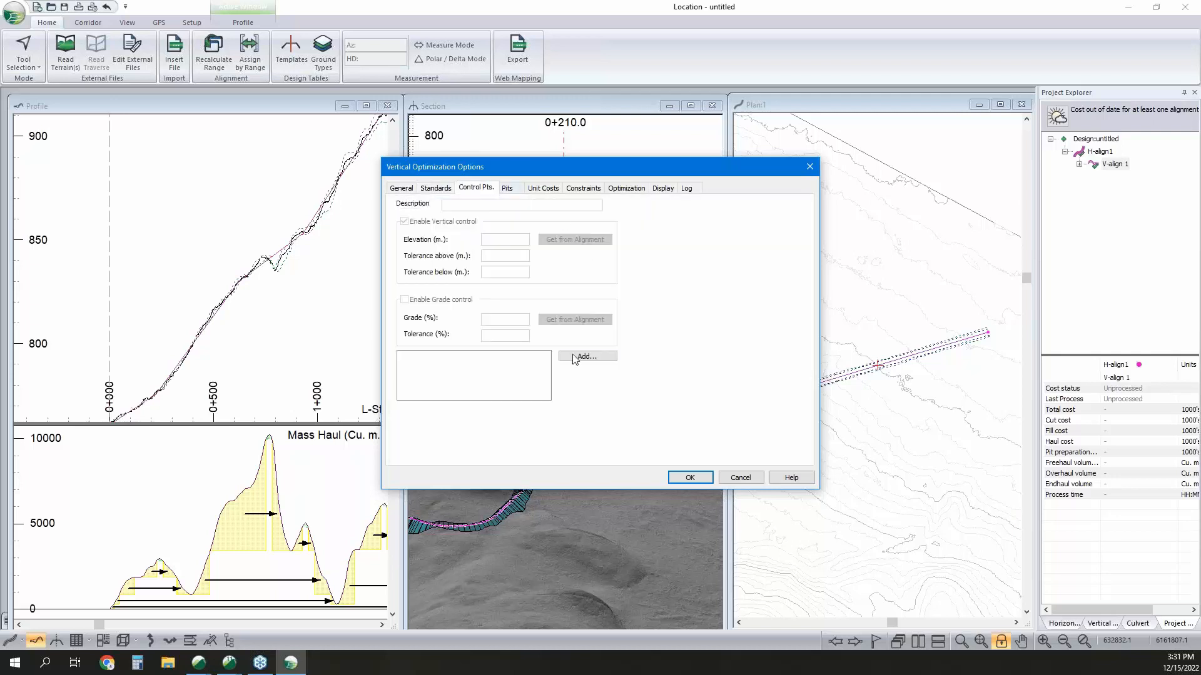
{"action": "left_click", "coordinate": [581, 362]}
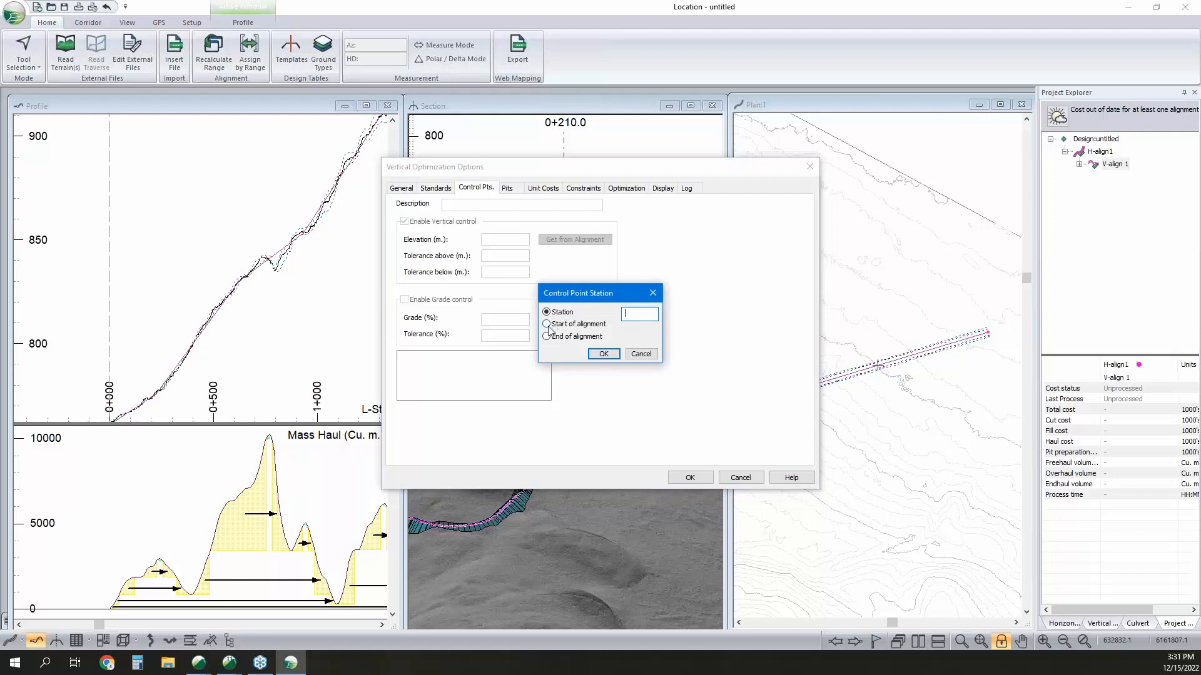
{"action": "left_click", "coordinate": [547, 324]}
{"action": "left_click", "coordinate": [602, 354]}
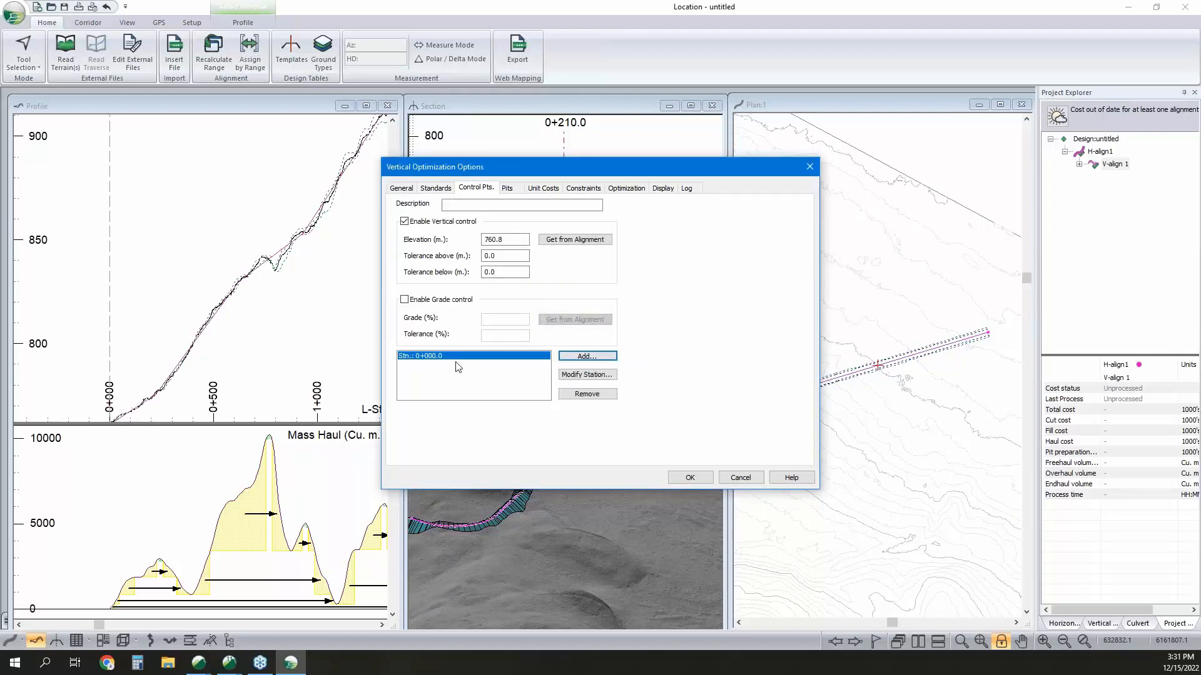
{"action": "left_click", "coordinate": [688, 478]}
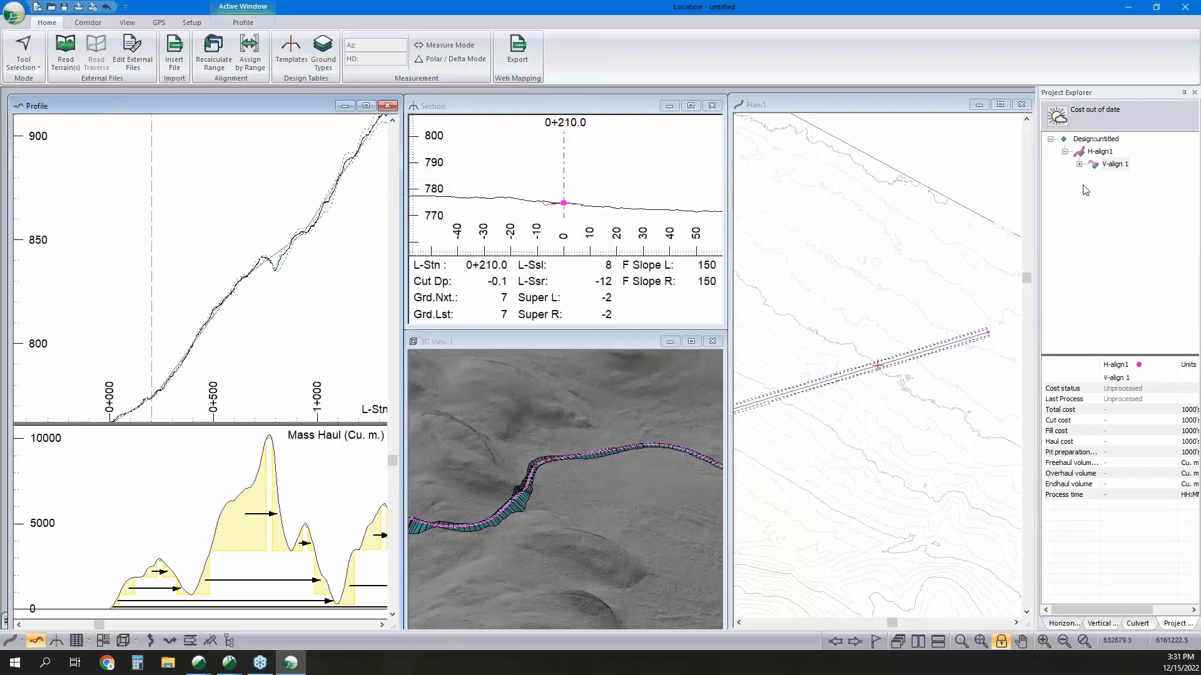
Run the vertical optimization of V-align 1 with optimal profile processing.
{"action": "right_click", "coordinate": [1107, 165]}
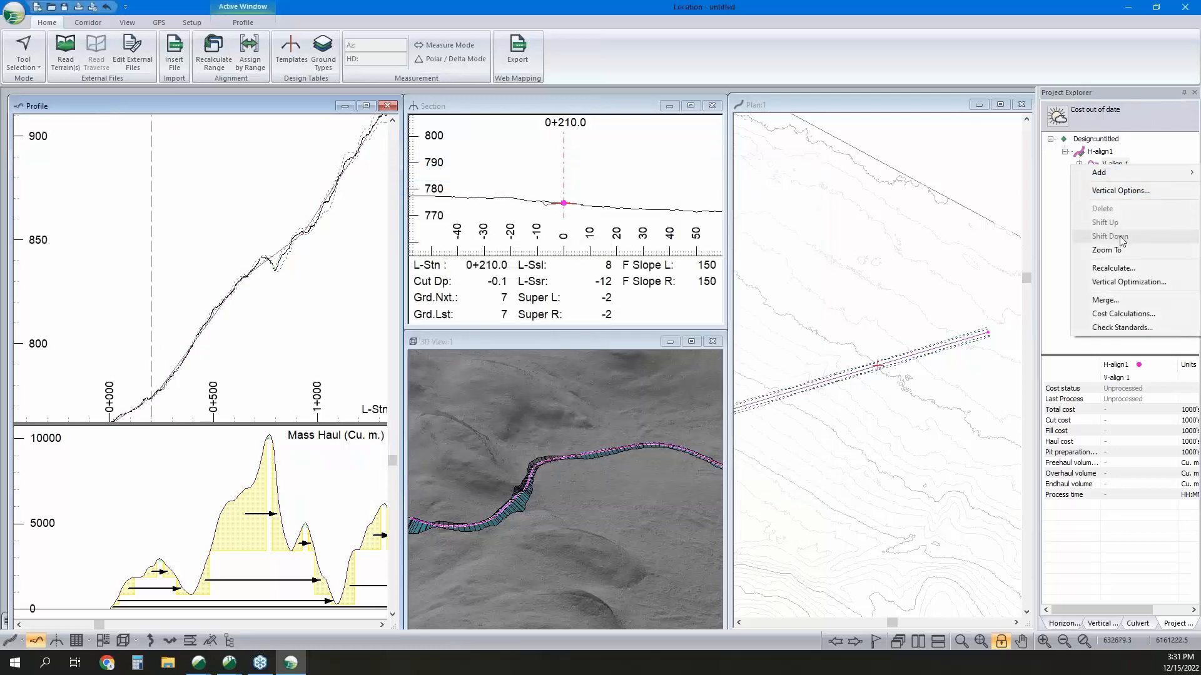
{"action": "left_click", "coordinate": [1069, 179]}
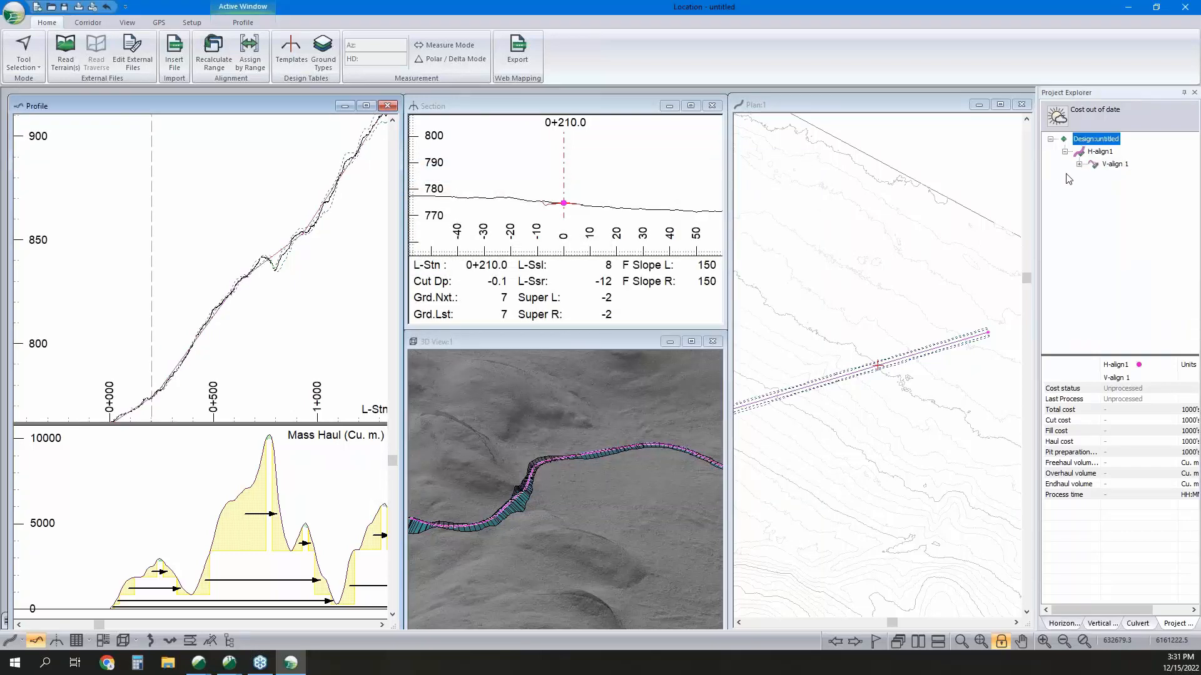
{"action": "right_click", "coordinate": [1116, 165]}
{"action": "right_click", "coordinate": [1121, 165]}
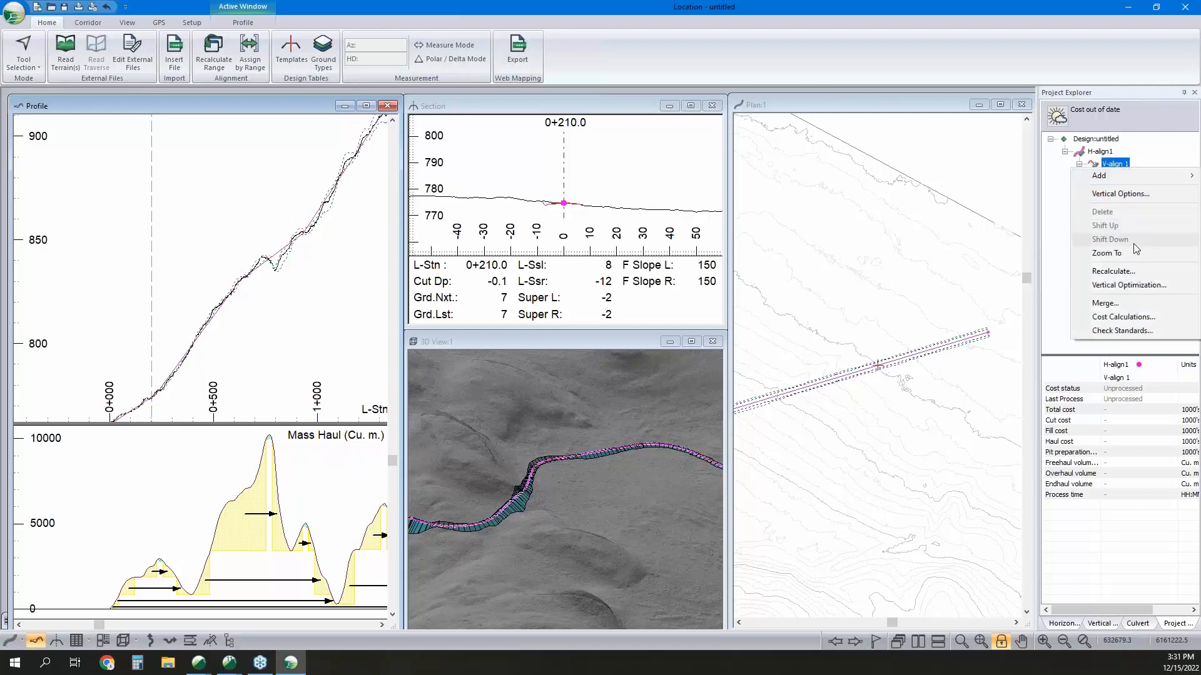
{"action": "left_click", "coordinate": [1123, 286]}
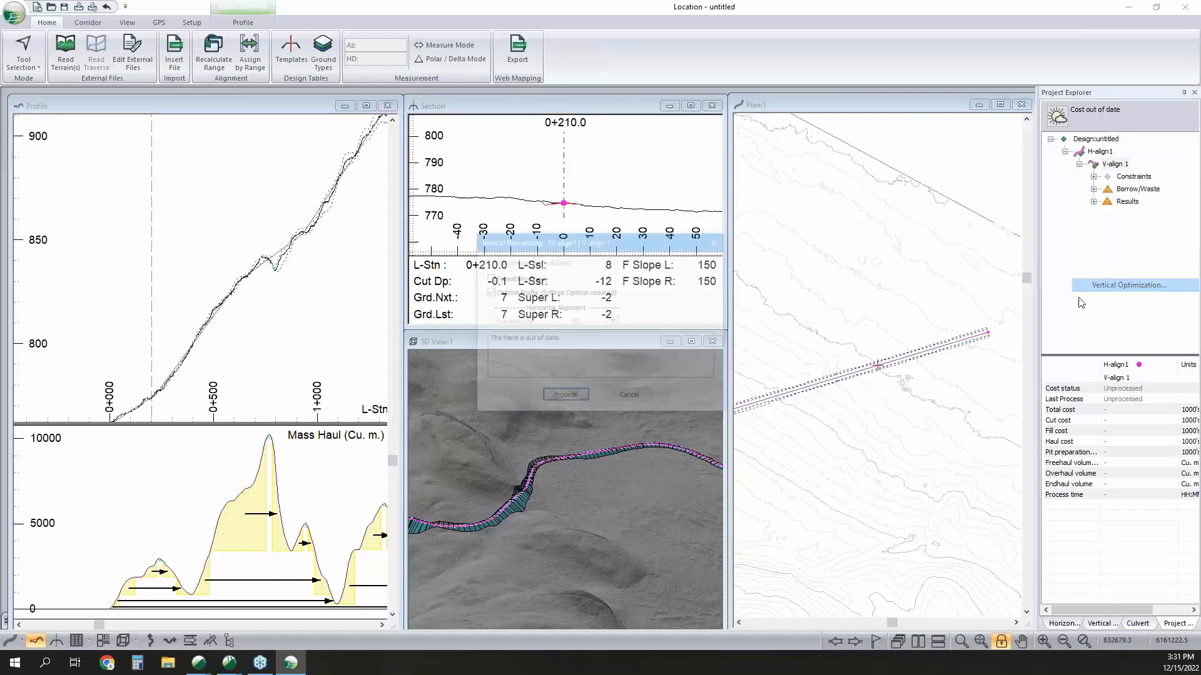
{"action": "left_click", "coordinate": [560, 400]}
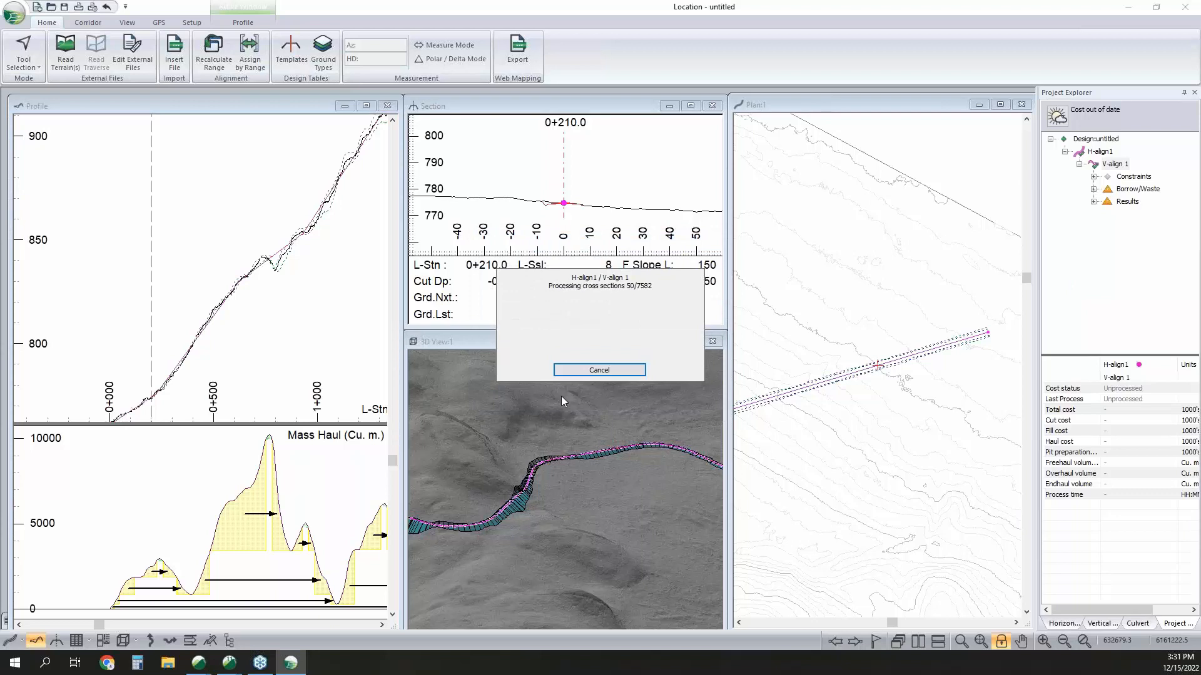
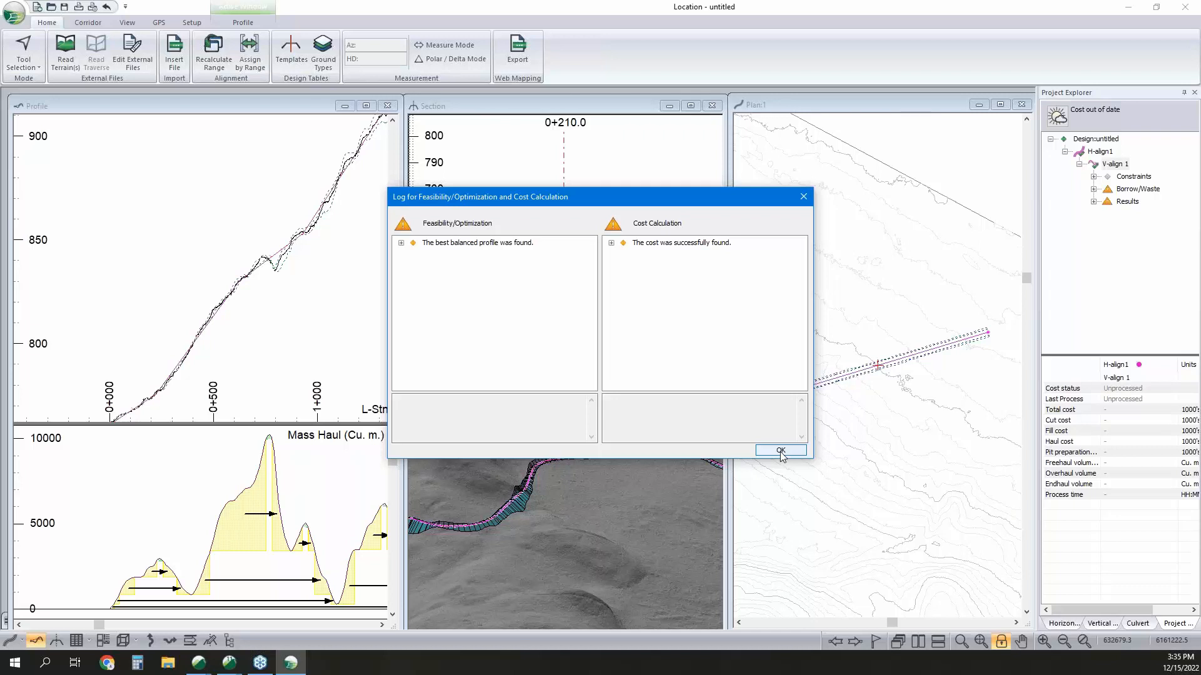
Close the optimization log and examine the optimized profile, mass haul and 3D view along the road's first stretch to about station 2+000.
{"action": "left_click", "coordinate": [780, 451]}
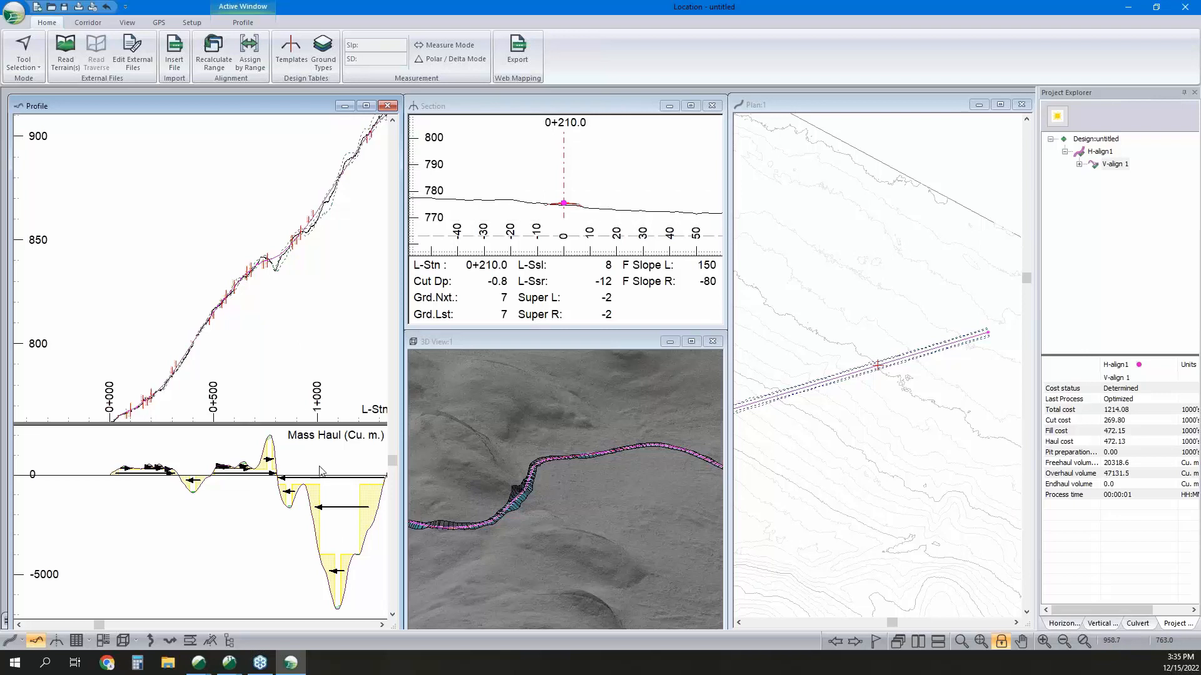
{"action": "middle_click_drag", "start_coordinate": [328, 228], "coordinate": [247, 328]}
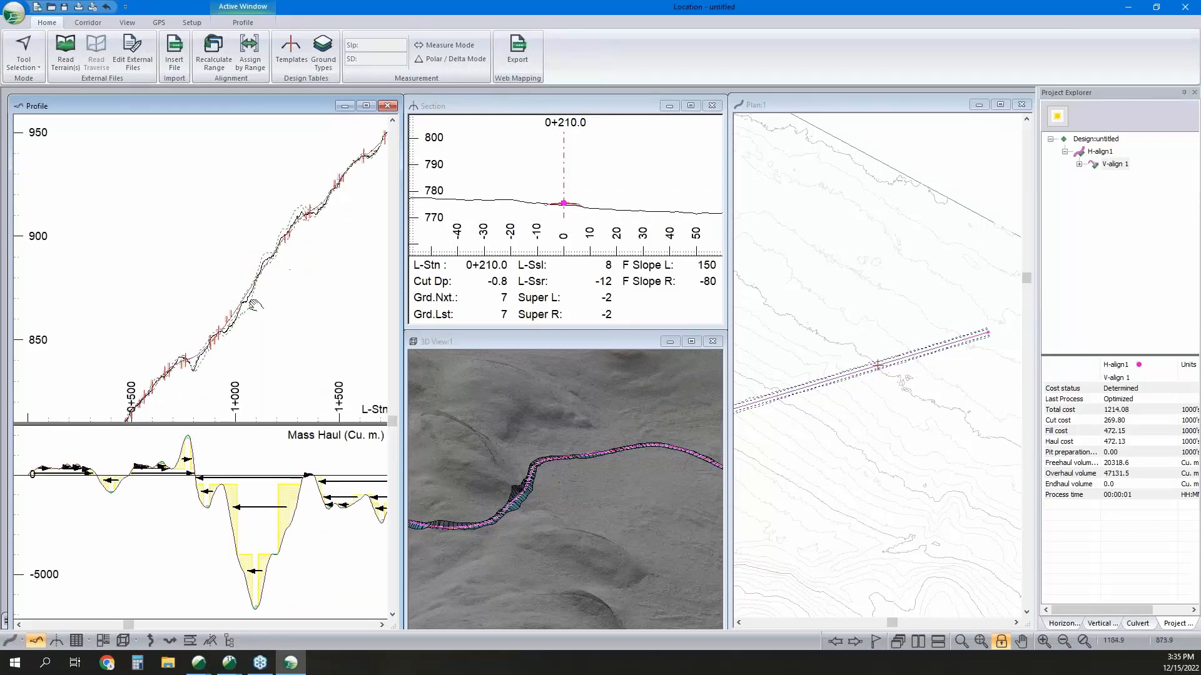
{"action": "middle_click_drag", "start_coordinate": [262, 258], "coordinate": [242, 276]}
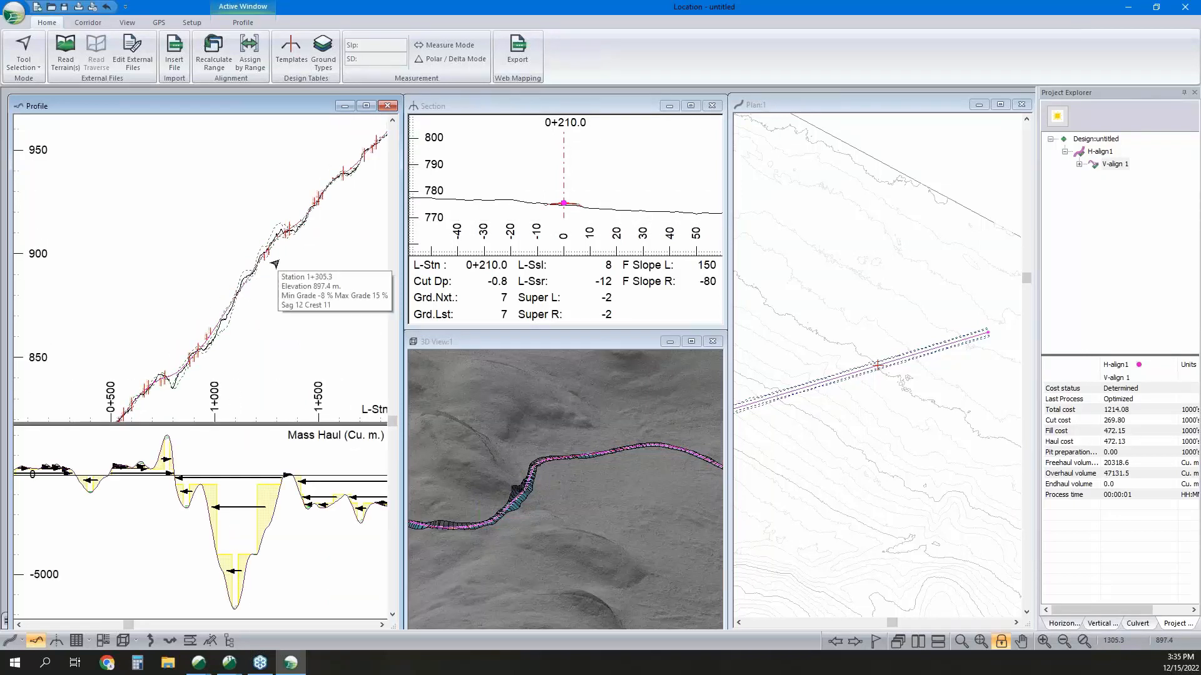
{"action": "middle_click_drag", "start_coordinate": [267, 286], "coordinate": [299, 312]}
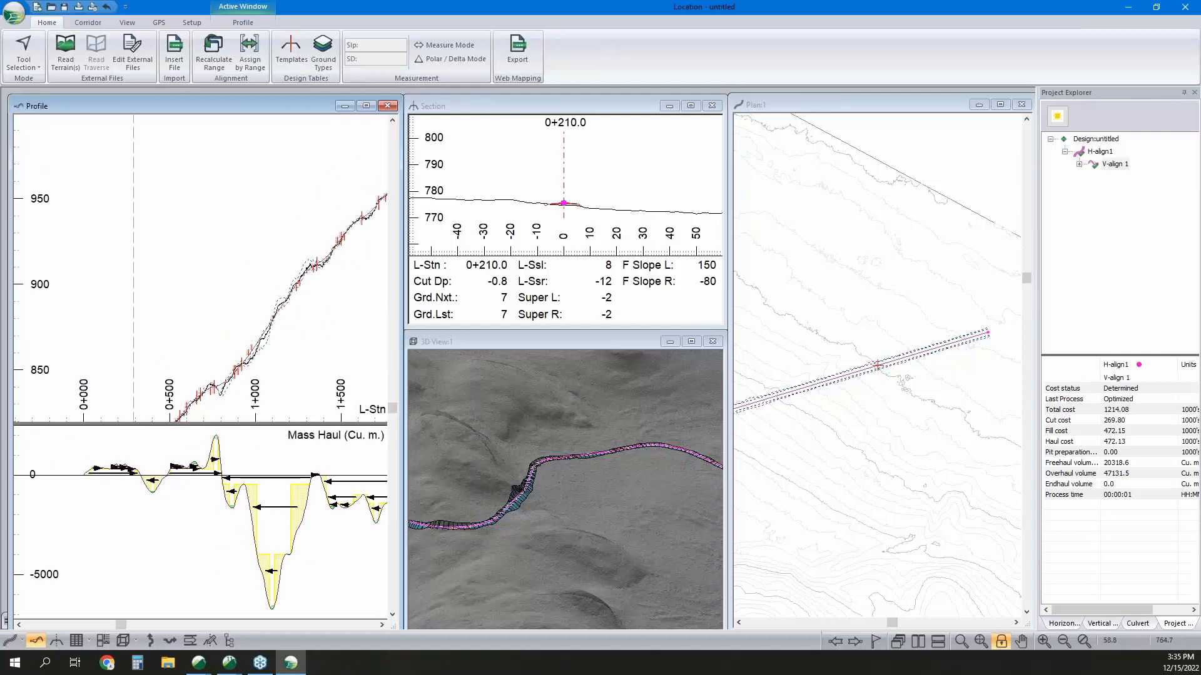
{"action": "scroll", "coordinate": [301, 330], "scroll_direction": "down", "scroll_amount": 1}
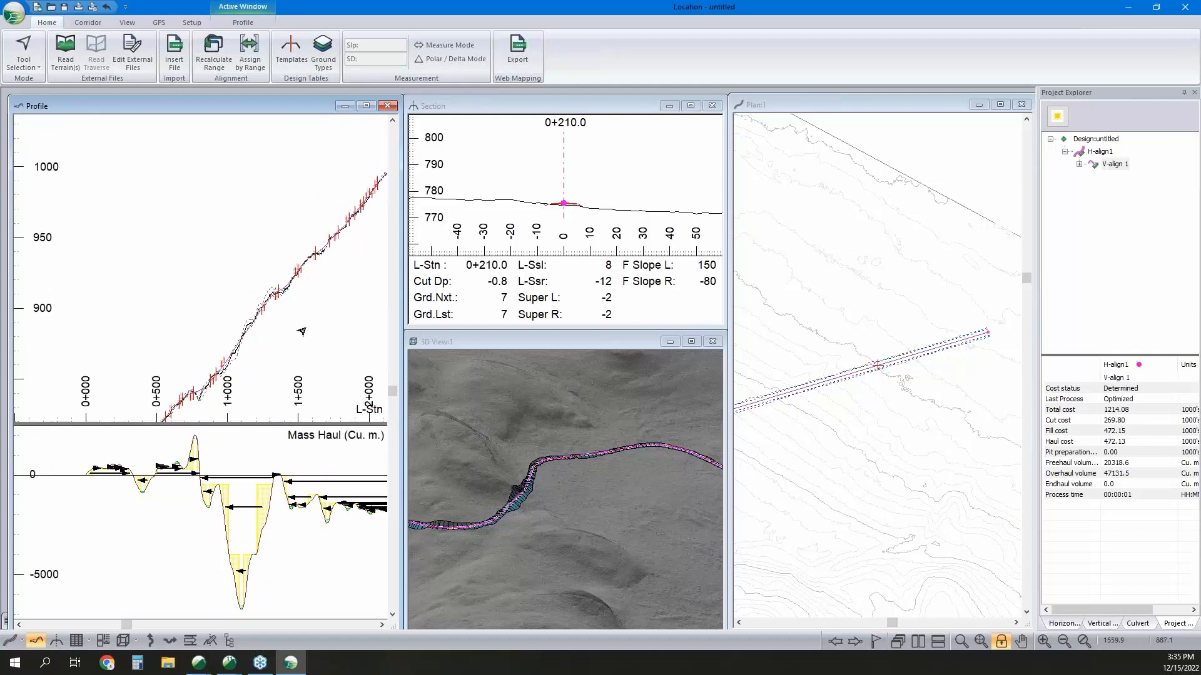
{"action": "left_click", "coordinate": [557, 473]}
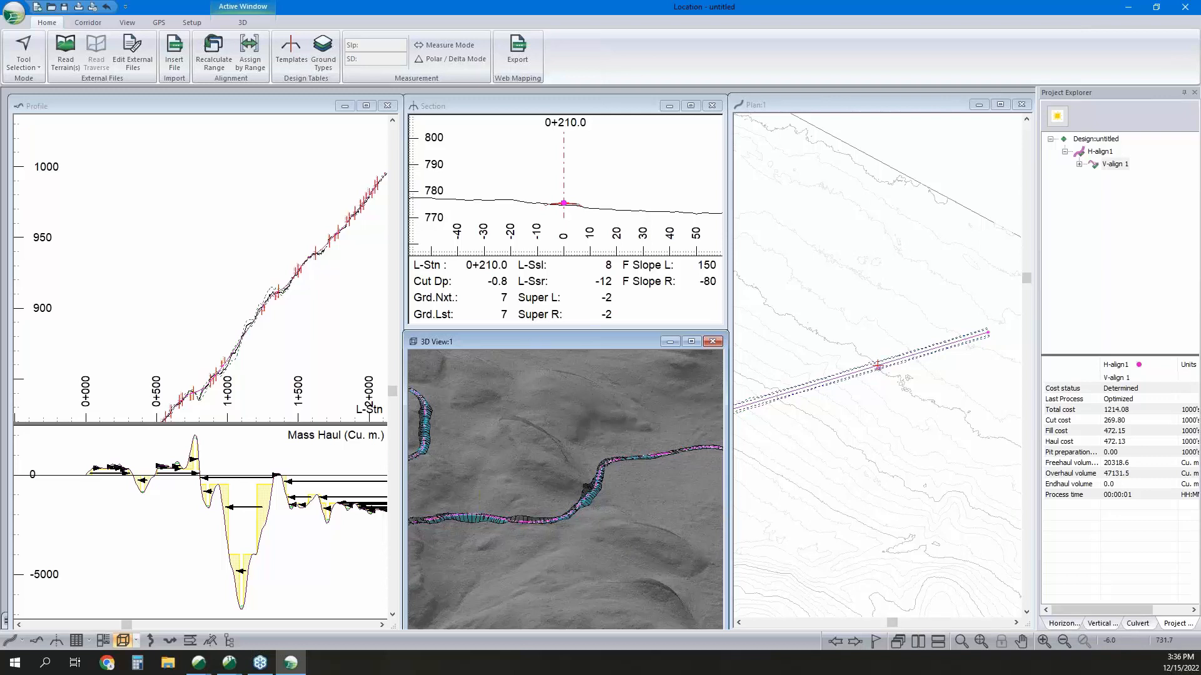
Add a horizontal alignment from the design file Webinar - Done.dsnx and accept the insertion warnings.
{"action": "right_click", "coordinate": [1102, 159]}
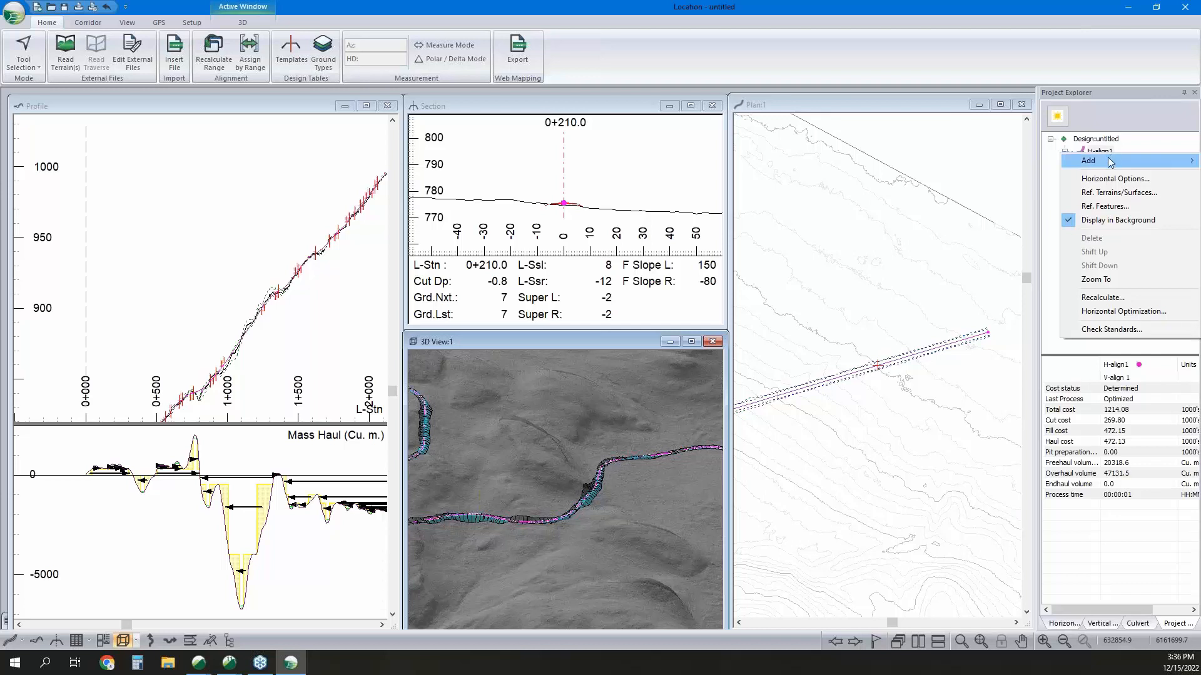
{"action": "mouse_move", "coordinate": [1091, 161]}
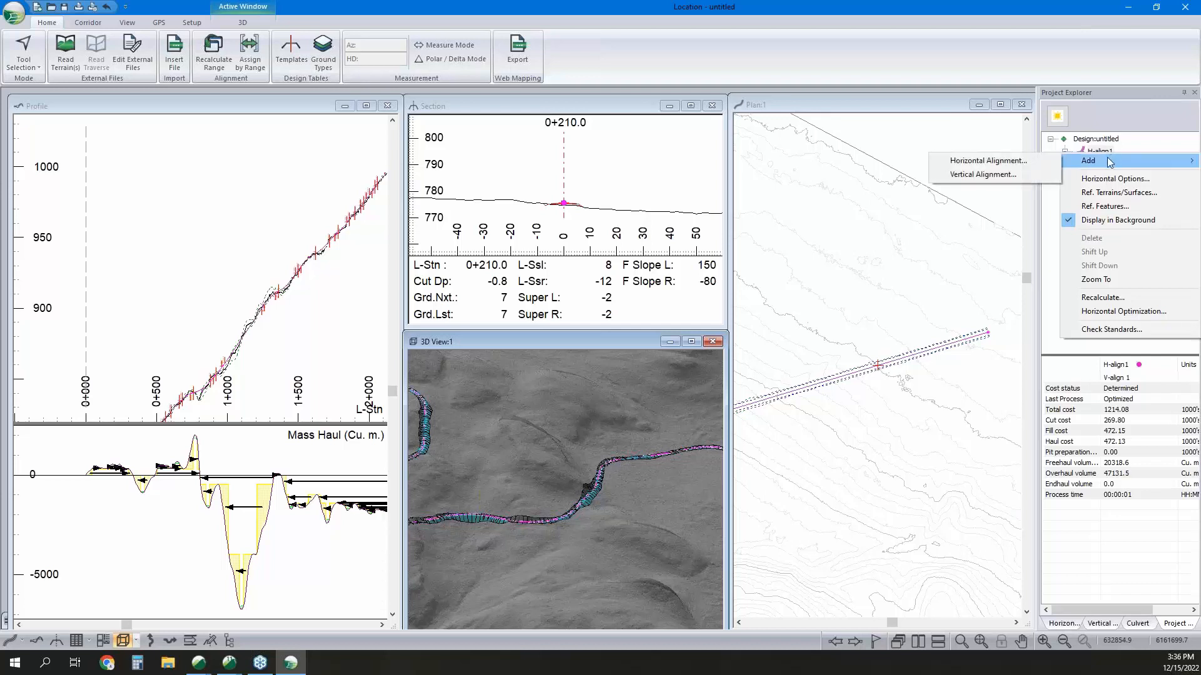
{"action": "left_click", "coordinate": [1033, 162]}
{"action": "left_click", "coordinate": [514, 342]}
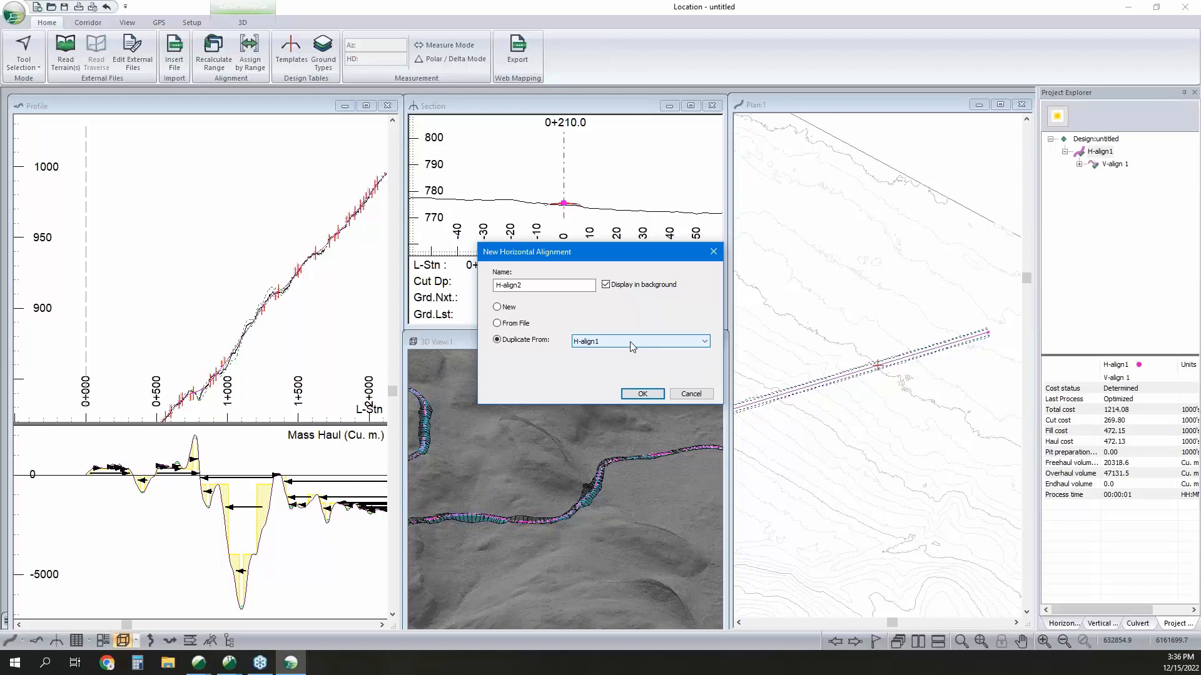
{"action": "left_click", "coordinate": [501, 323]}
{"action": "left_click", "coordinate": [642, 394]}
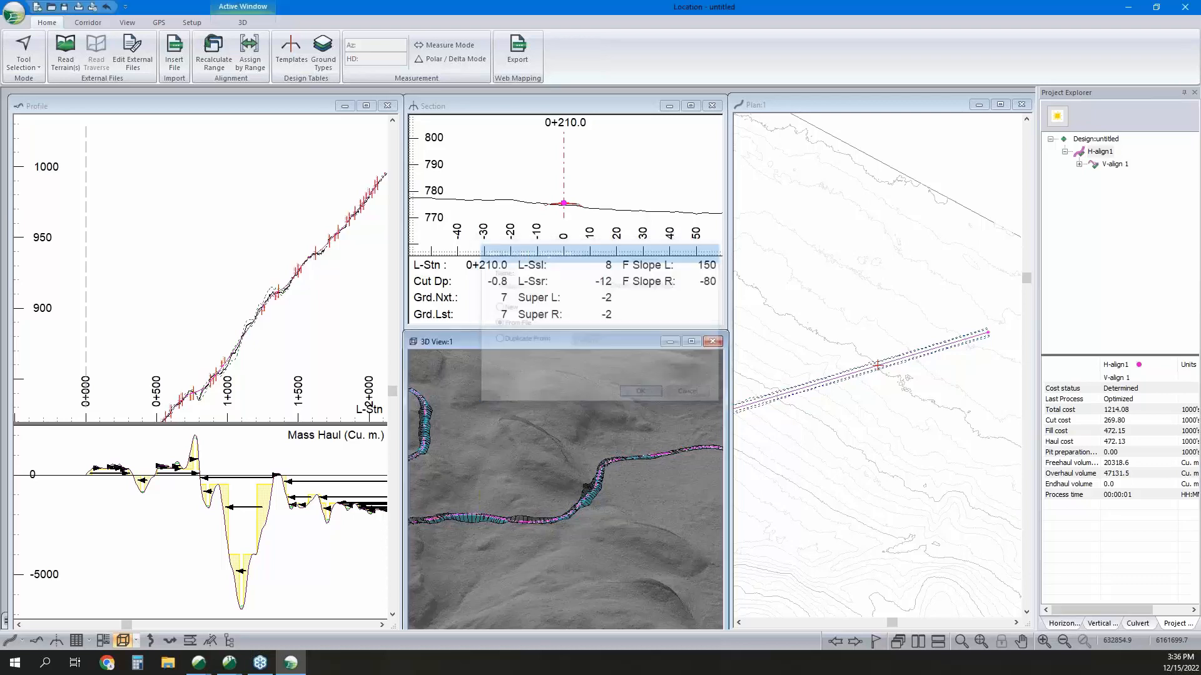
{"action": "left_click", "coordinate": [553, 284]}
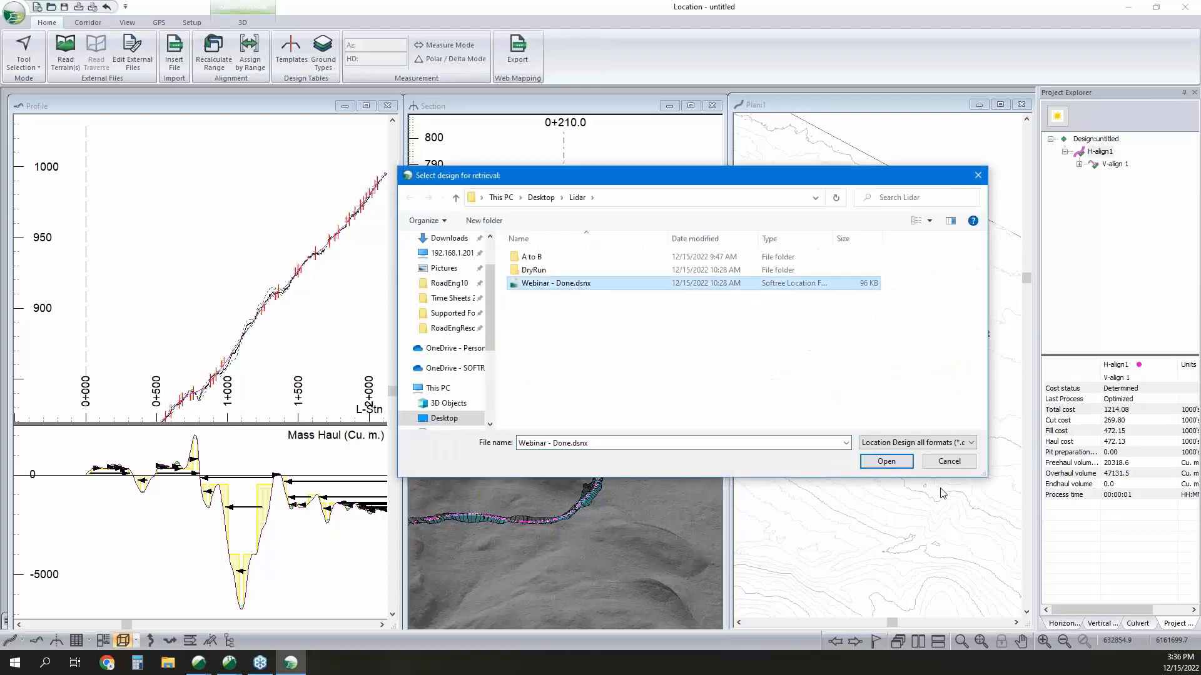
{"action": "left_click", "coordinate": [893, 462]}
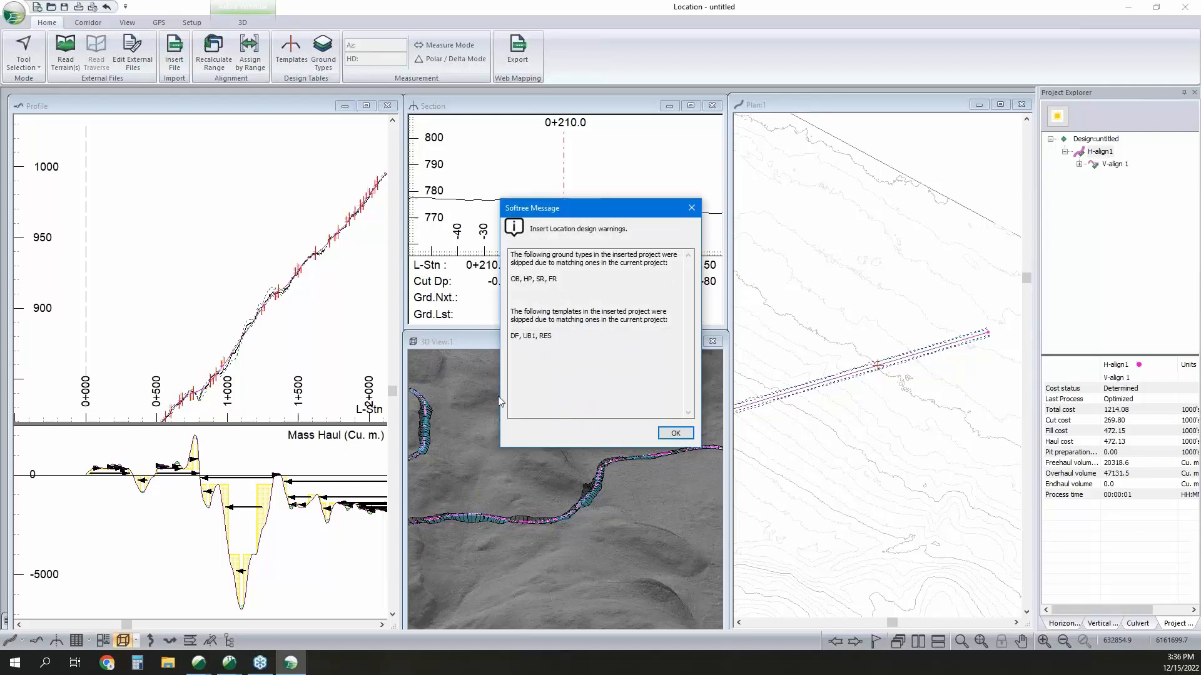
{"action": "left_click", "coordinate": [675, 433]}
{"action": "left_click", "coordinate": [643, 374]}
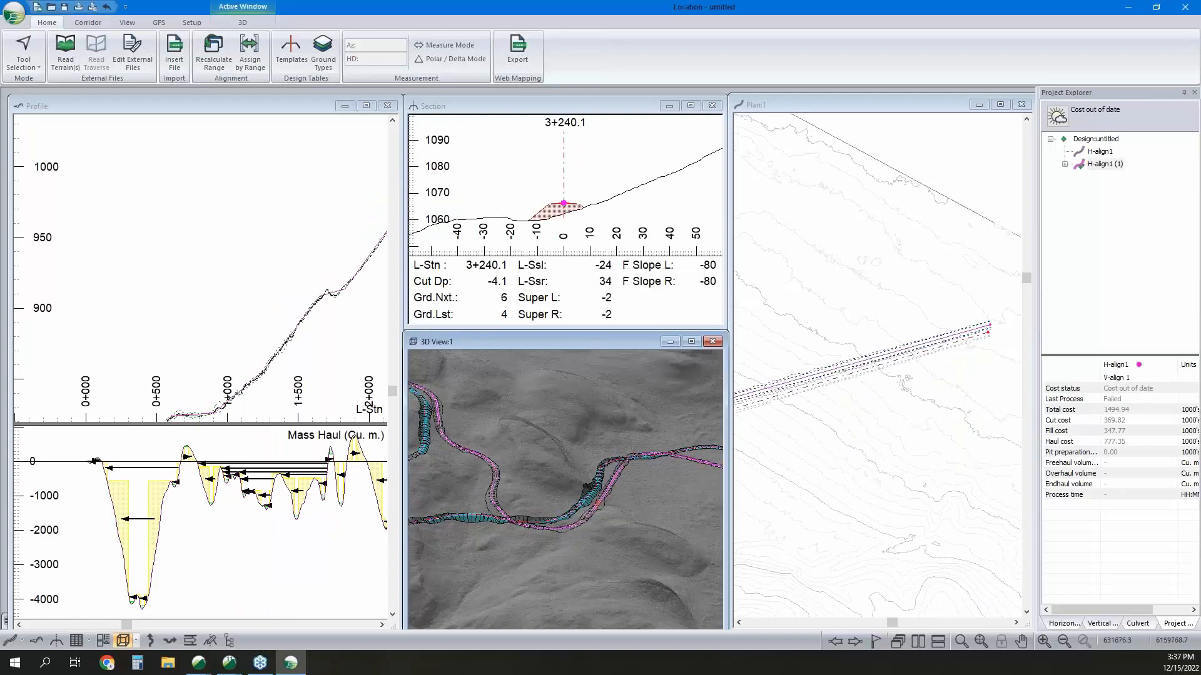
Make V-align 2 of H-align1 (1) the current vertical alignment and recalculate the current alignment with Re-Cost enabled.
{"action": "middle_click_drag", "start_coordinate": [624, 459], "coordinate": [701, 431]}
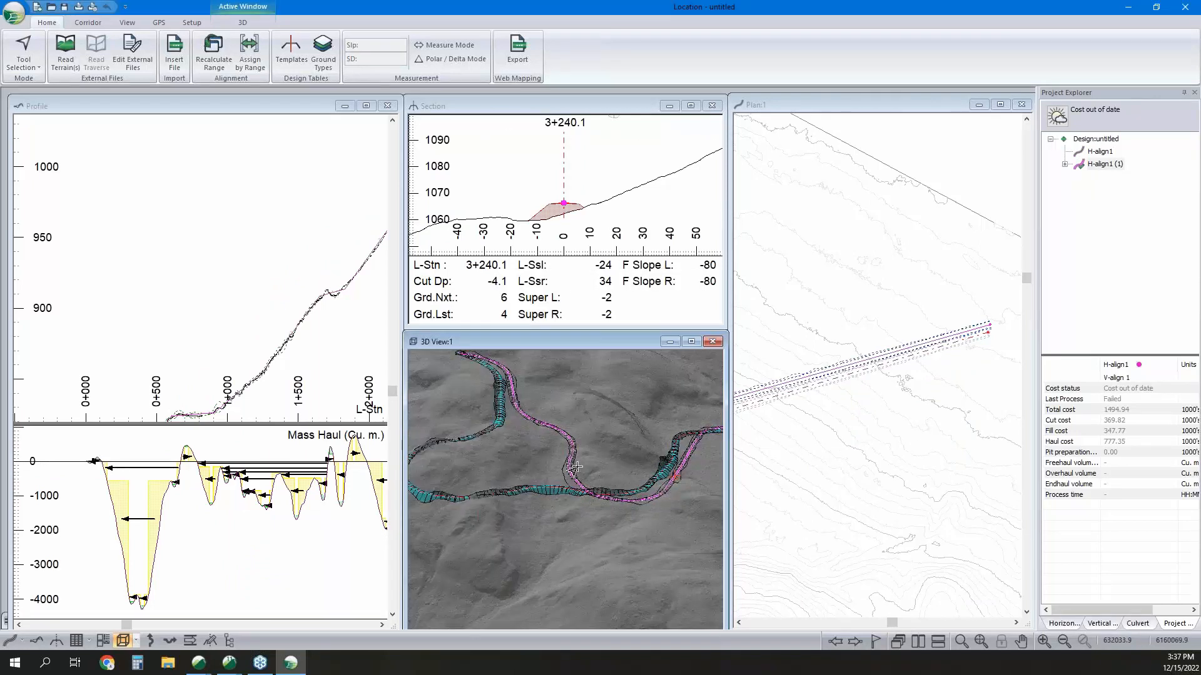
{"action": "double_click", "coordinate": [1078, 163]}
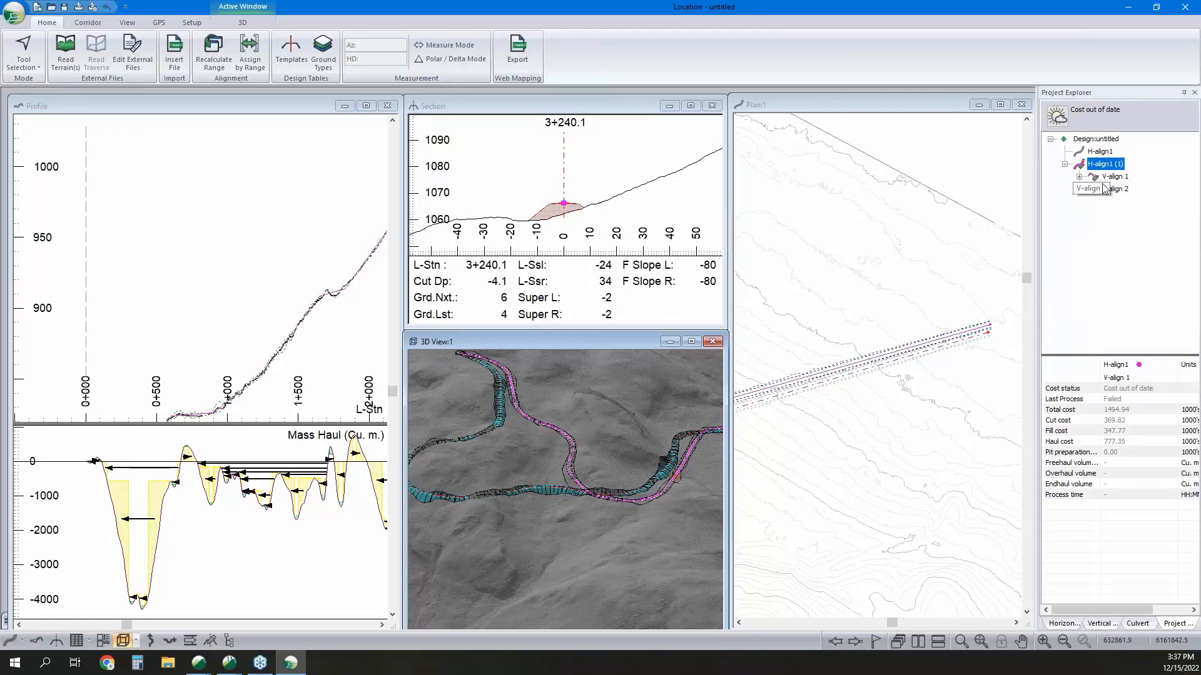
{"action": "left_click", "coordinate": [1116, 177]}
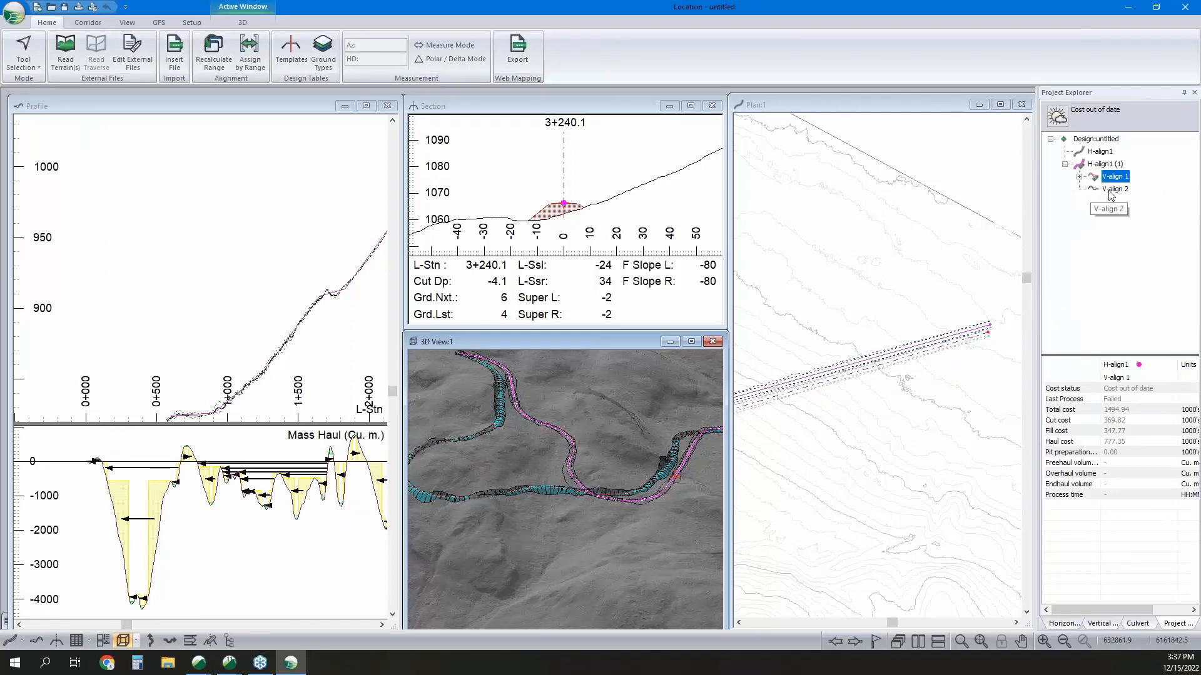
{"action": "double_click", "coordinate": [1110, 190]}
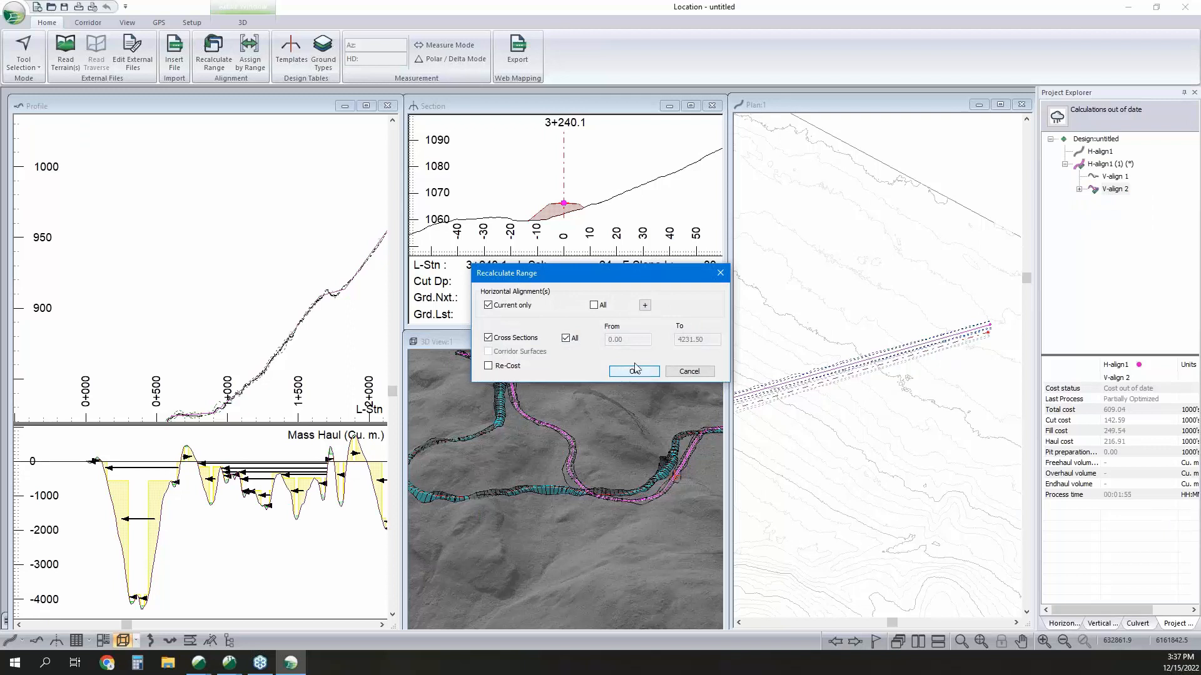
{"action": "left_click", "coordinate": [516, 367]}
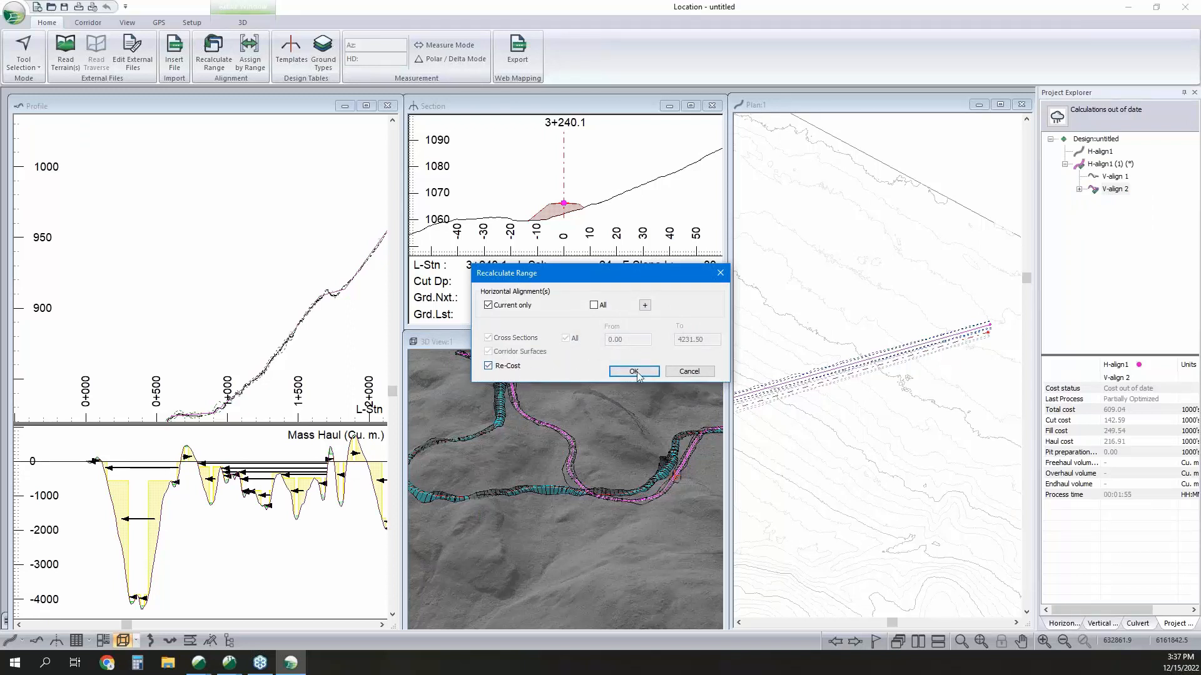
{"action": "left_click", "coordinate": [634, 371]}
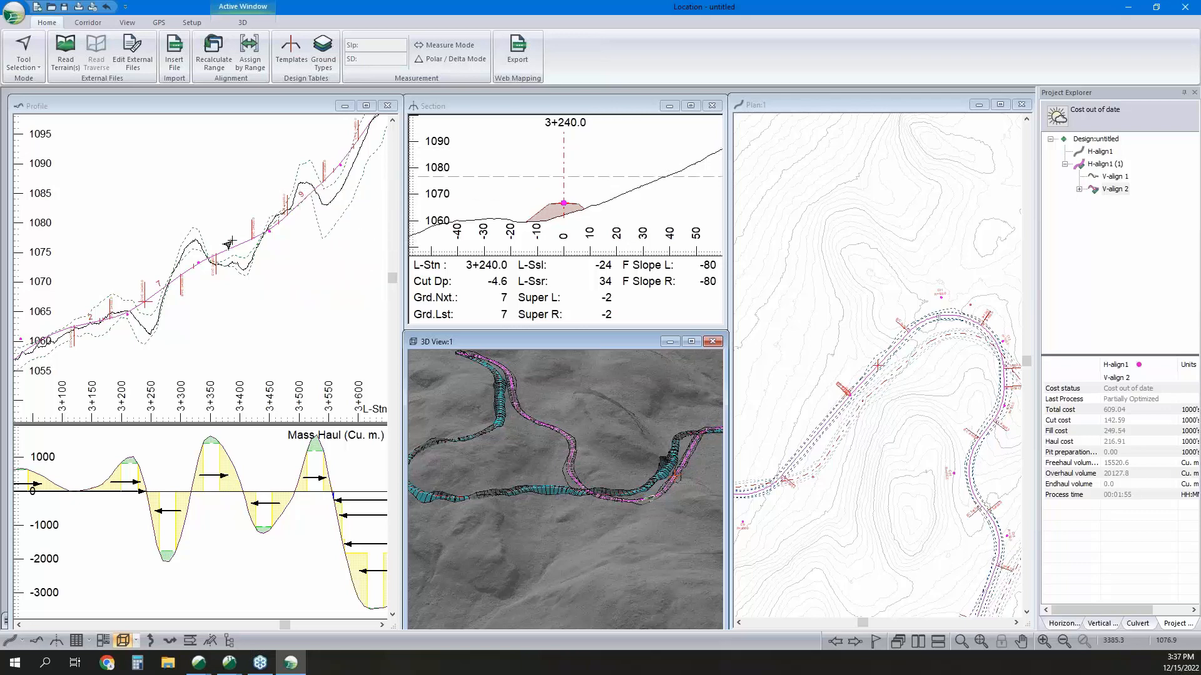
In the 3D options, change the corridor surface's source alignment to H-align1 (1), keeping the Final Merged Surface layer.
{"action": "mouse_move", "coordinate": [271, 227]}
{"action": "middle_click_drag", "start_coordinate": [696, 484], "coordinate": [666, 479]}
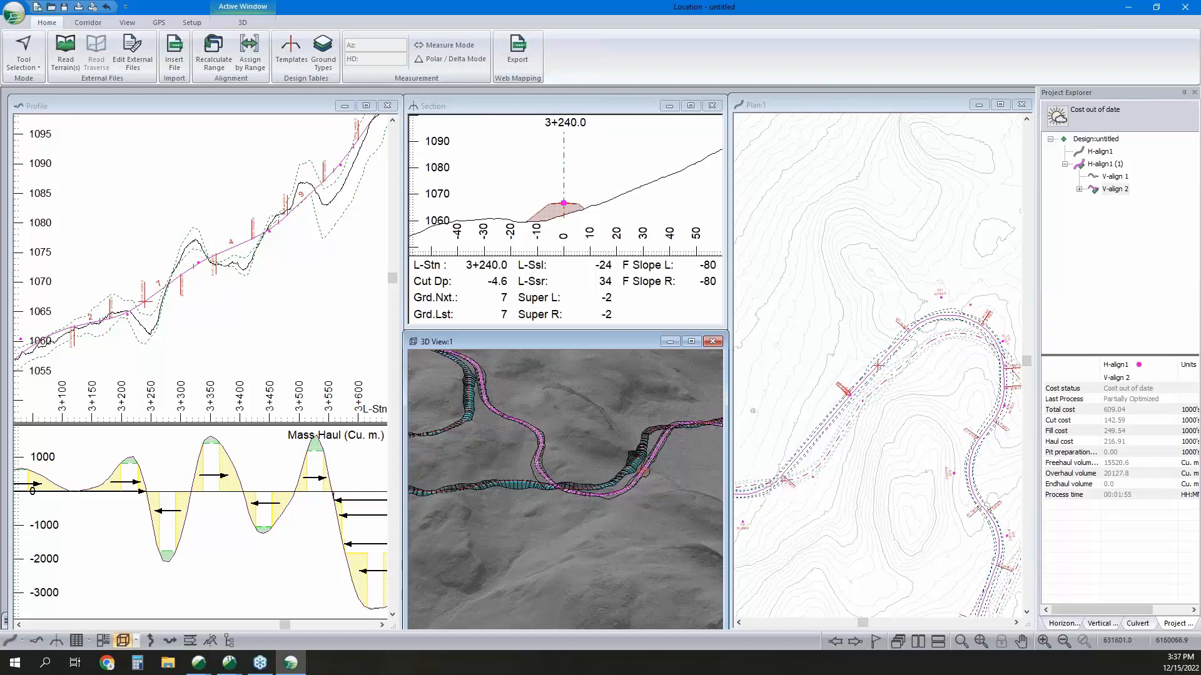
{"action": "right_click", "coordinate": [594, 421]}
{"action": "left_click", "coordinate": [617, 430]}
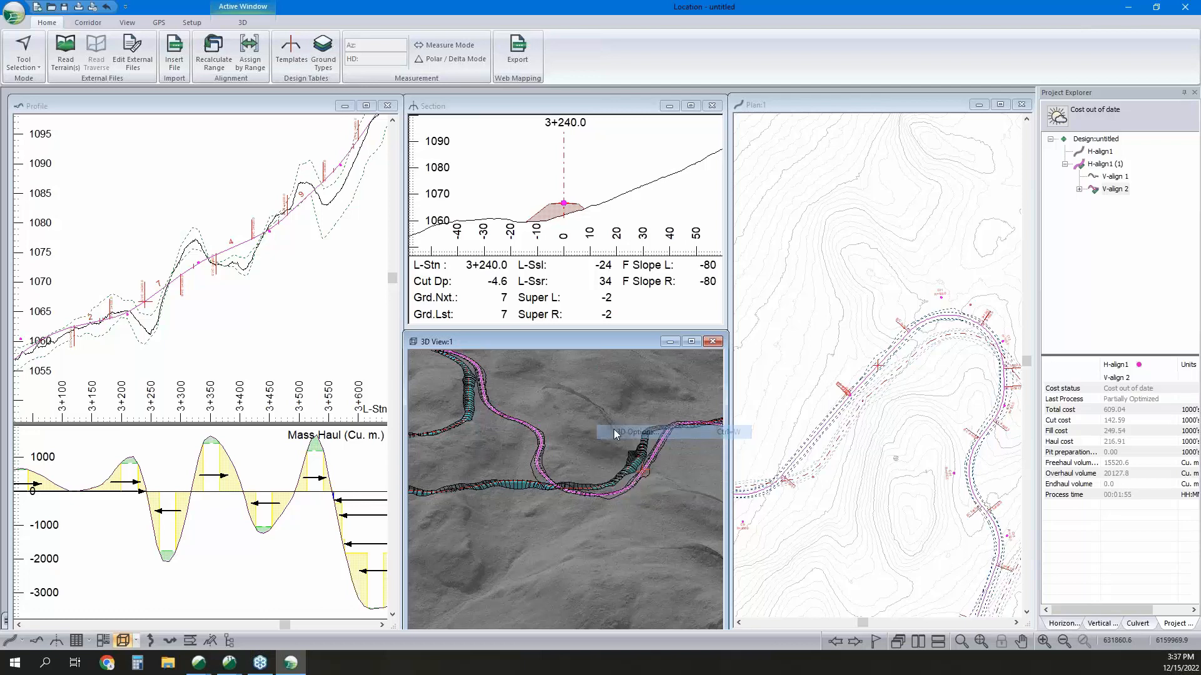
{"action": "left_click", "coordinate": [470, 246]}
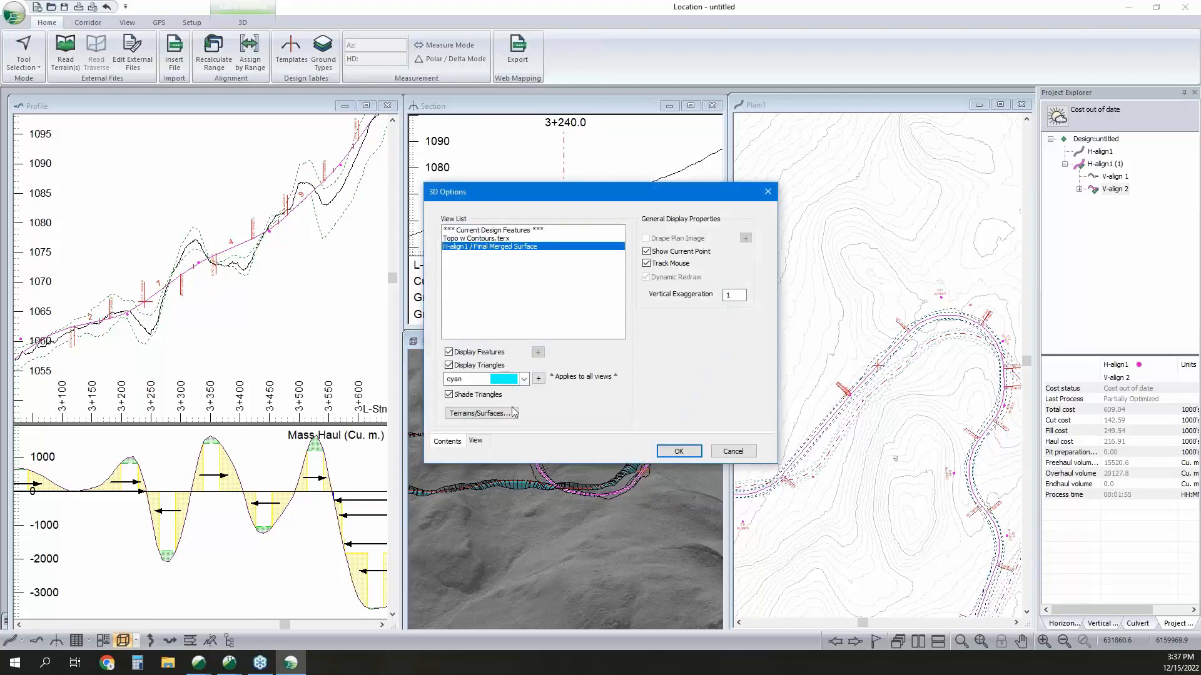
{"action": "left_click", "coordinate": [480, 413]}
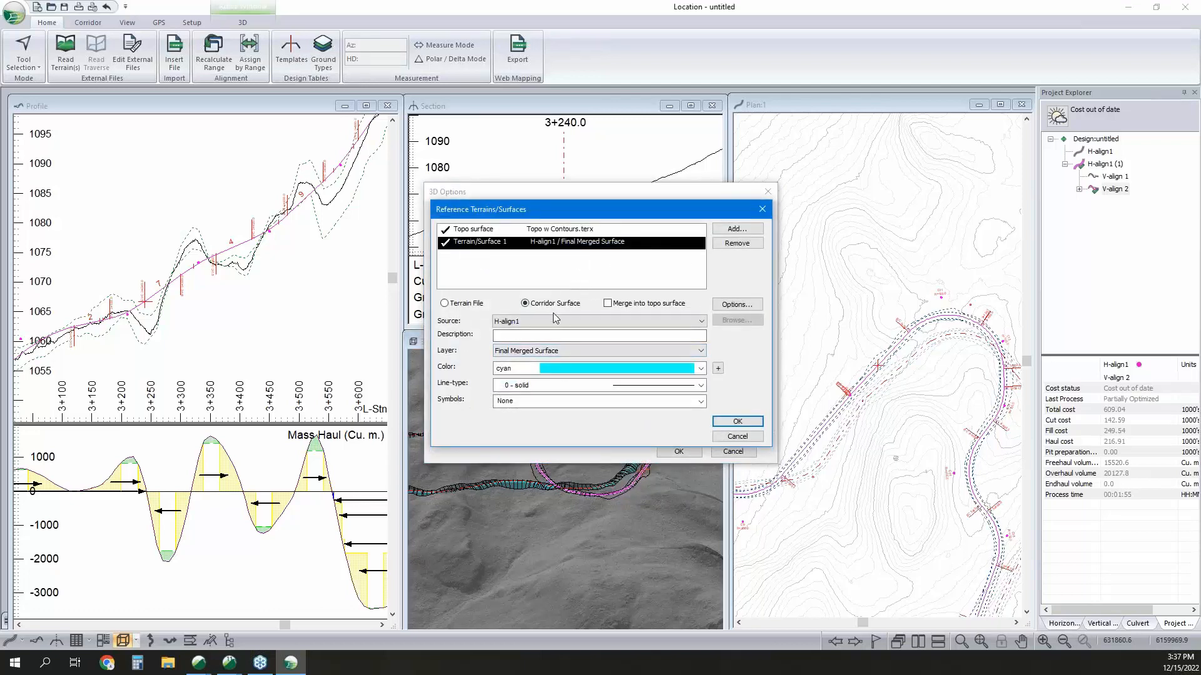
{"action": "left_click", "coordinate": [553, 321]}
{"action": "left_click", "coordinate": [548, 341]}
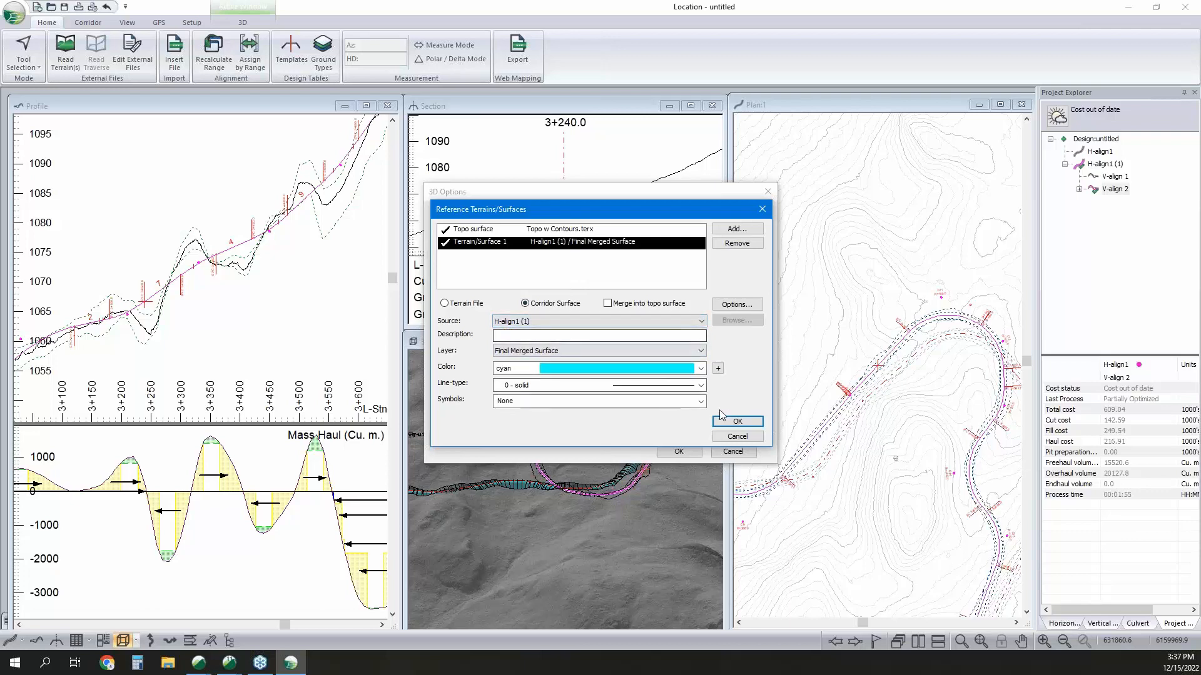
{"action": "left_click", "coordinate": [737, 422]}
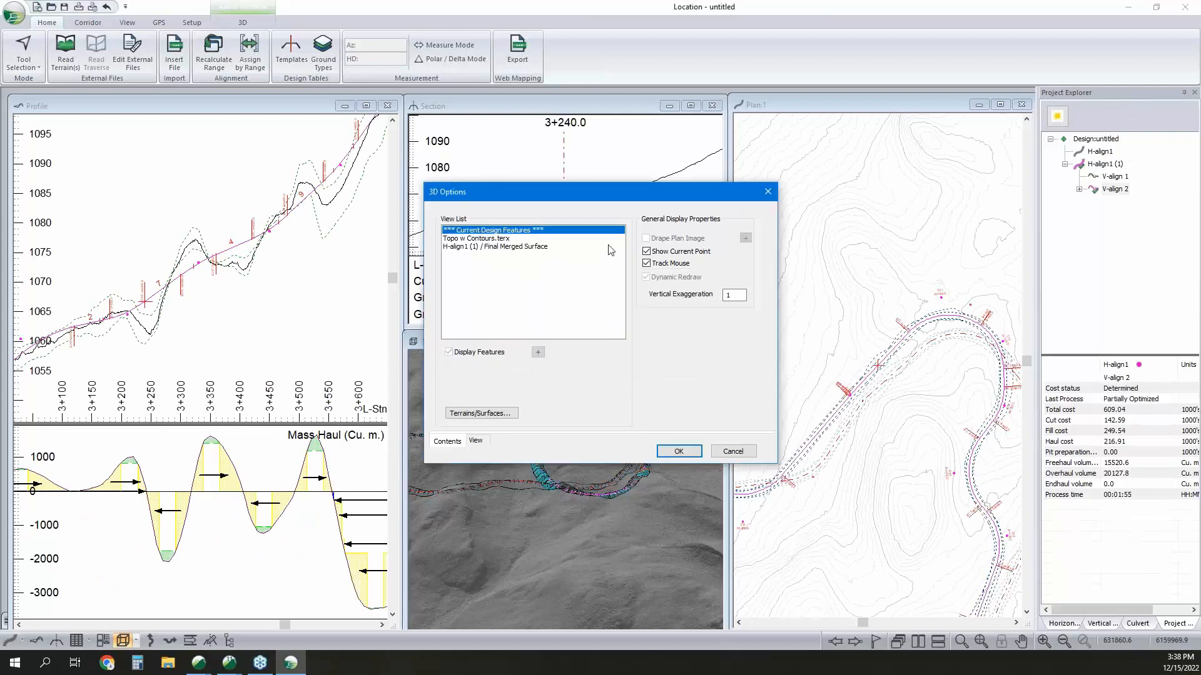
Review the 3D export settings for the current design features and accept the 3D options.
{"action": "left_click", "coordinate": [538, 352]}
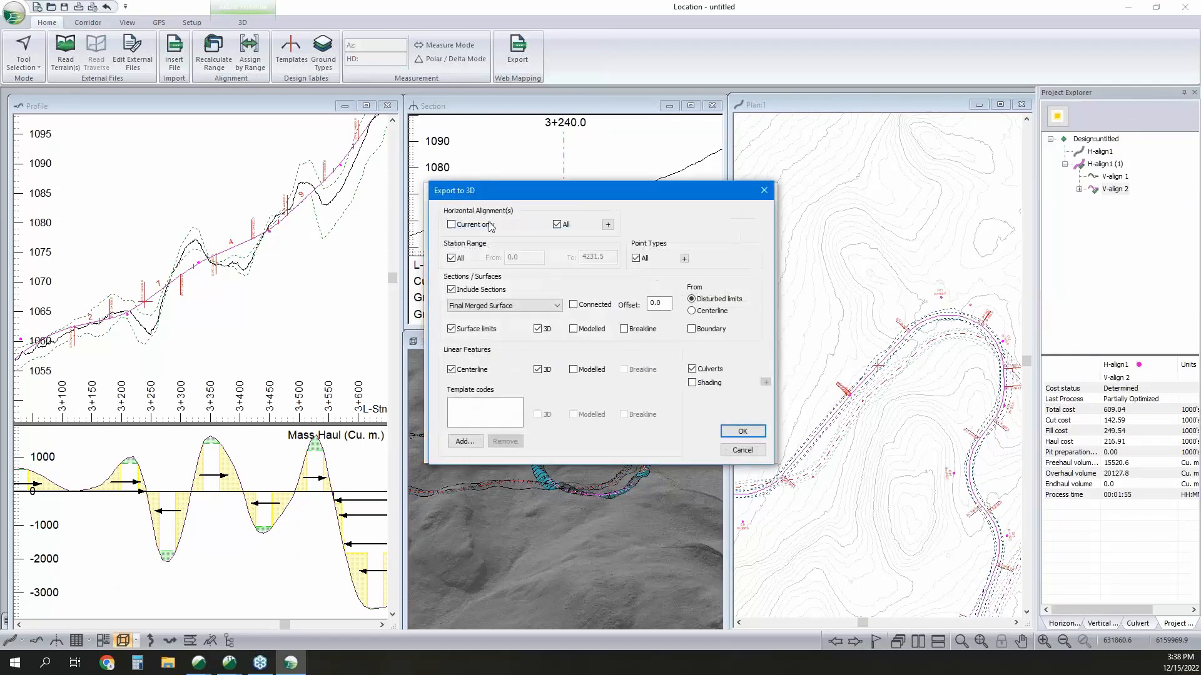
{"action": "left_click", "coordinate": [742, 431]}
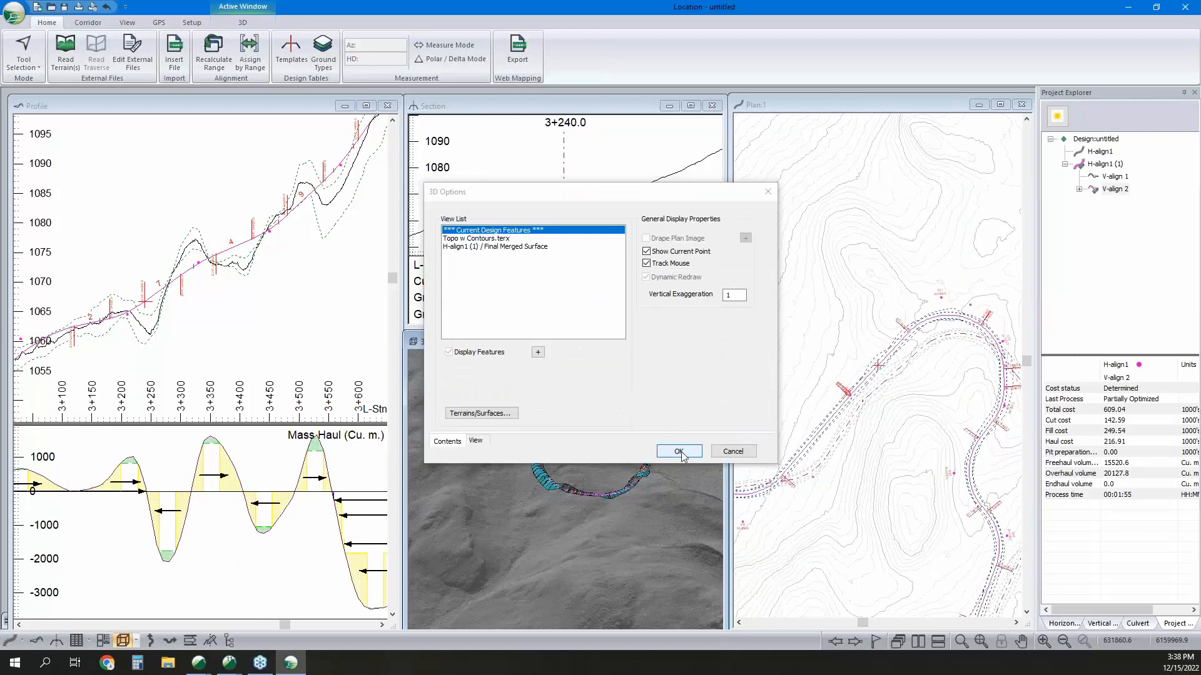
{"action": "left_click", "coordinate": [679, 451]}
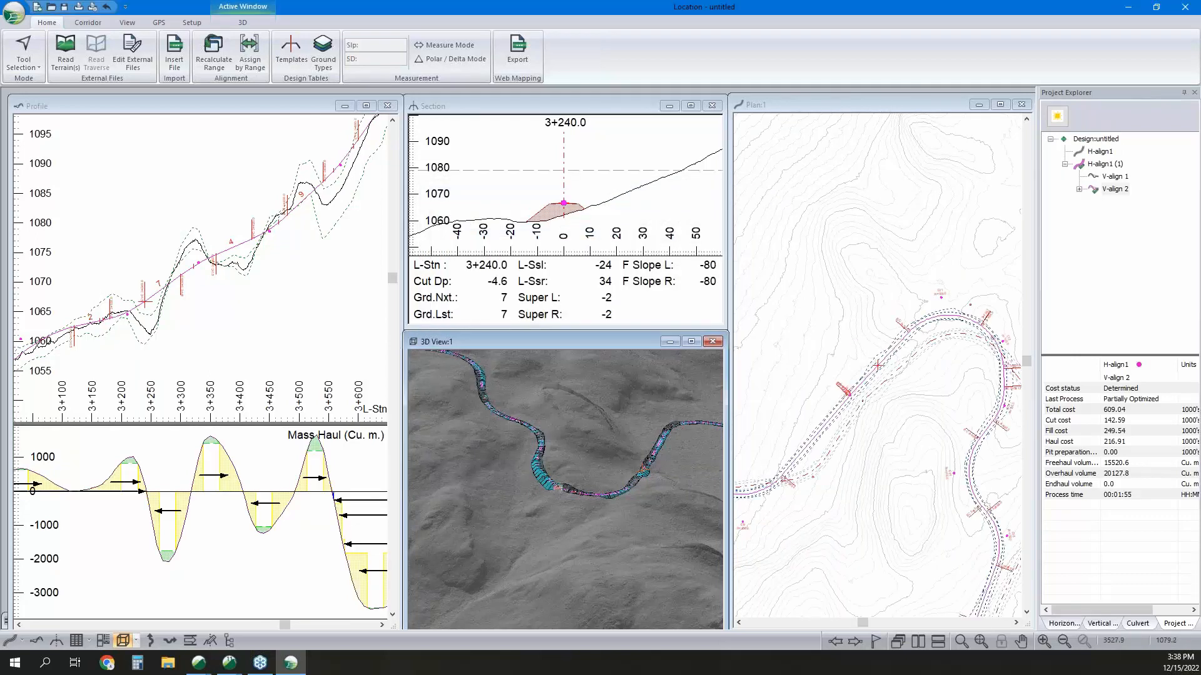
Inspect the road at station 3+410.0 in section and 3D, and make station 3+780.0 the current point.
{"action": "left_click", "coordinate": [300, 256]}
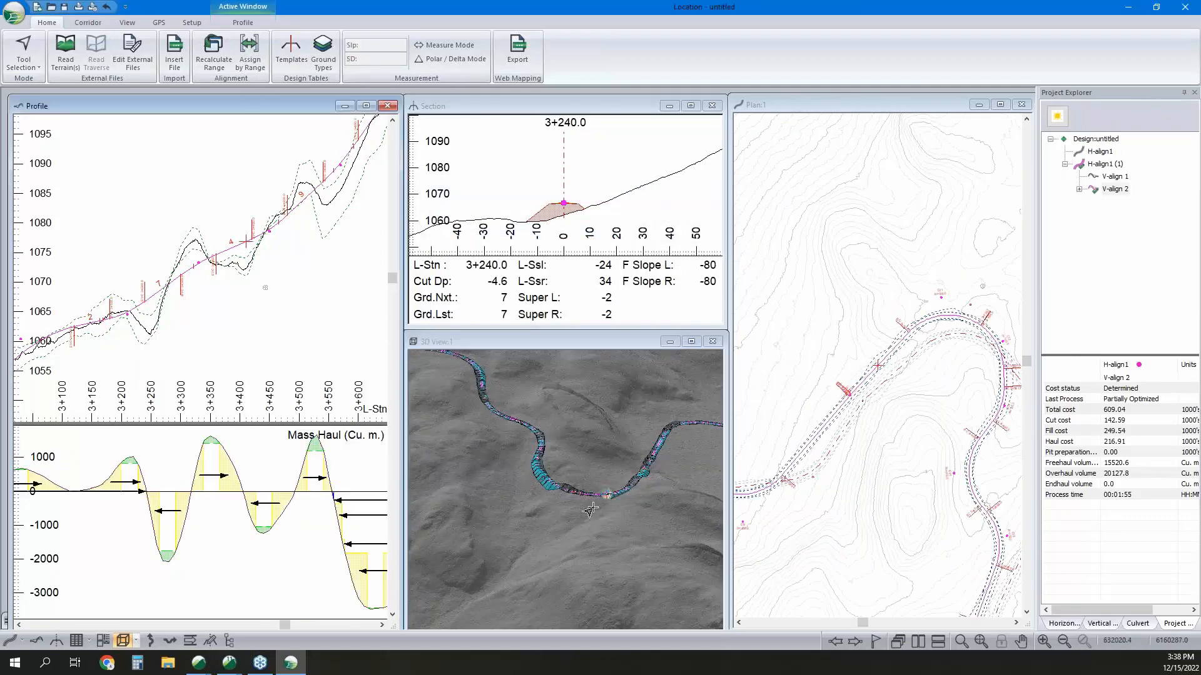
{"action": "scroll", "coordinate": [611, 498], "scroll_direction": "up", "scroll_amount": 5}
{"action": "middle_click_drag", "start_coordinate": [636, 482], "coordinate": [632, 525]}
{"action": "scroll", "coordinate": [556, 546], "scroll_direction": "down", "scroll_amount": 5}
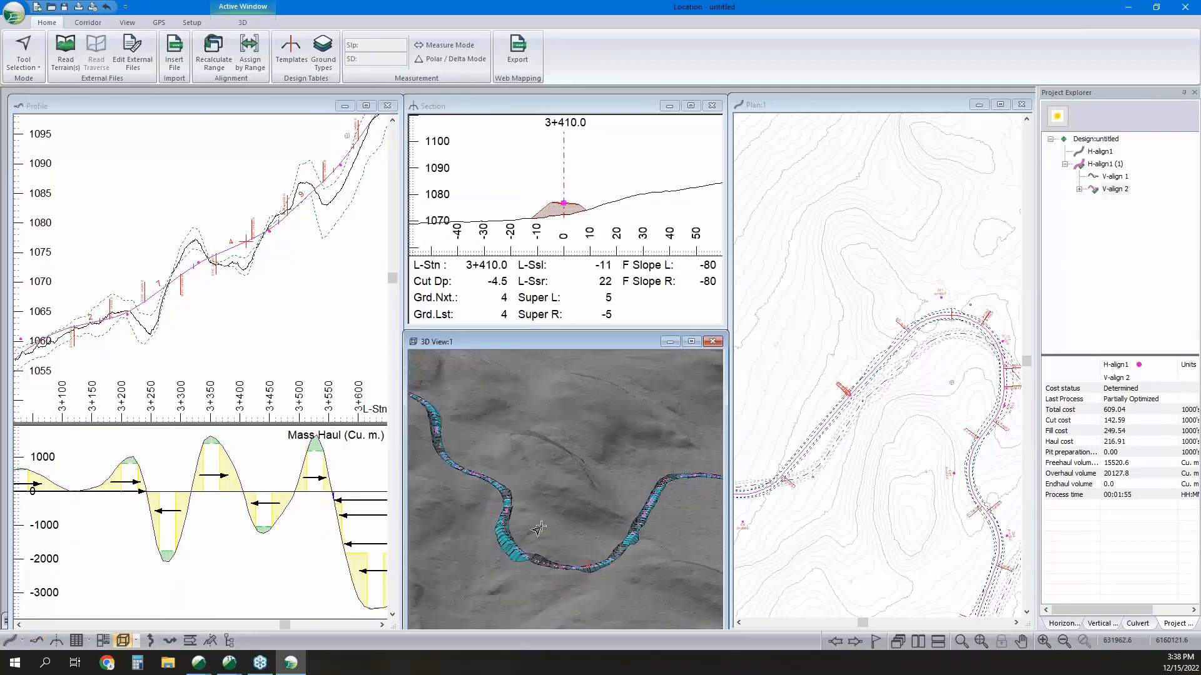
{"action": "left_click", "coordinate": [495, 483]}
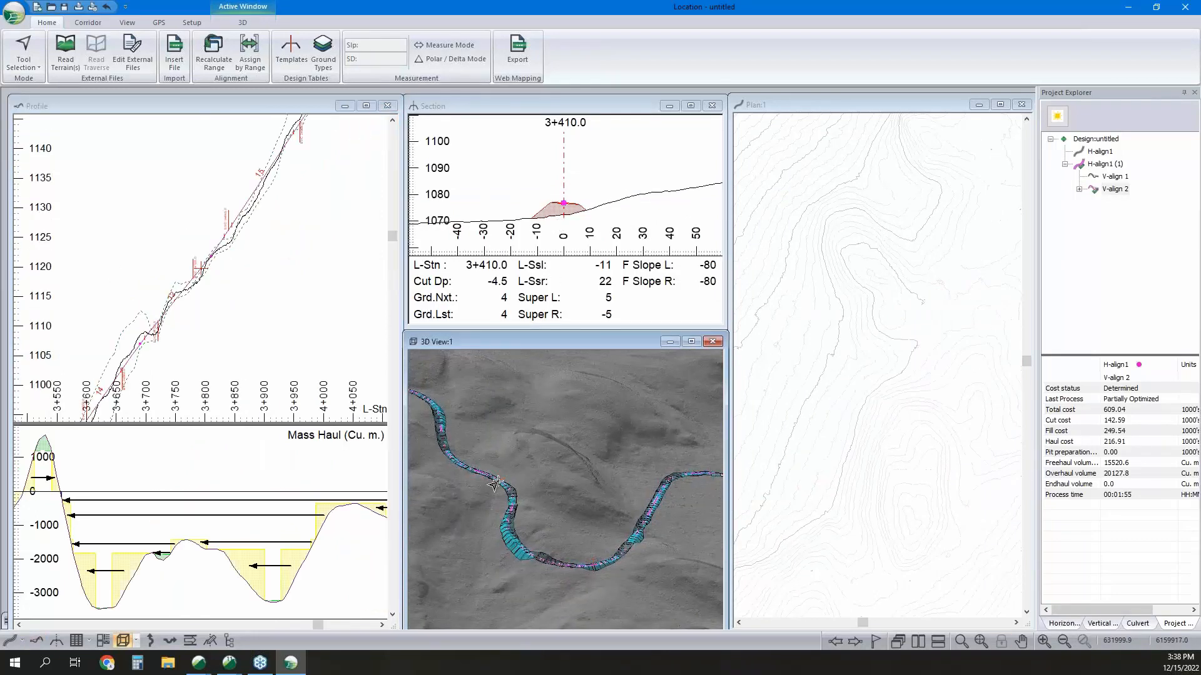
{"action": "left_click", "coordinate": [188, 278]}
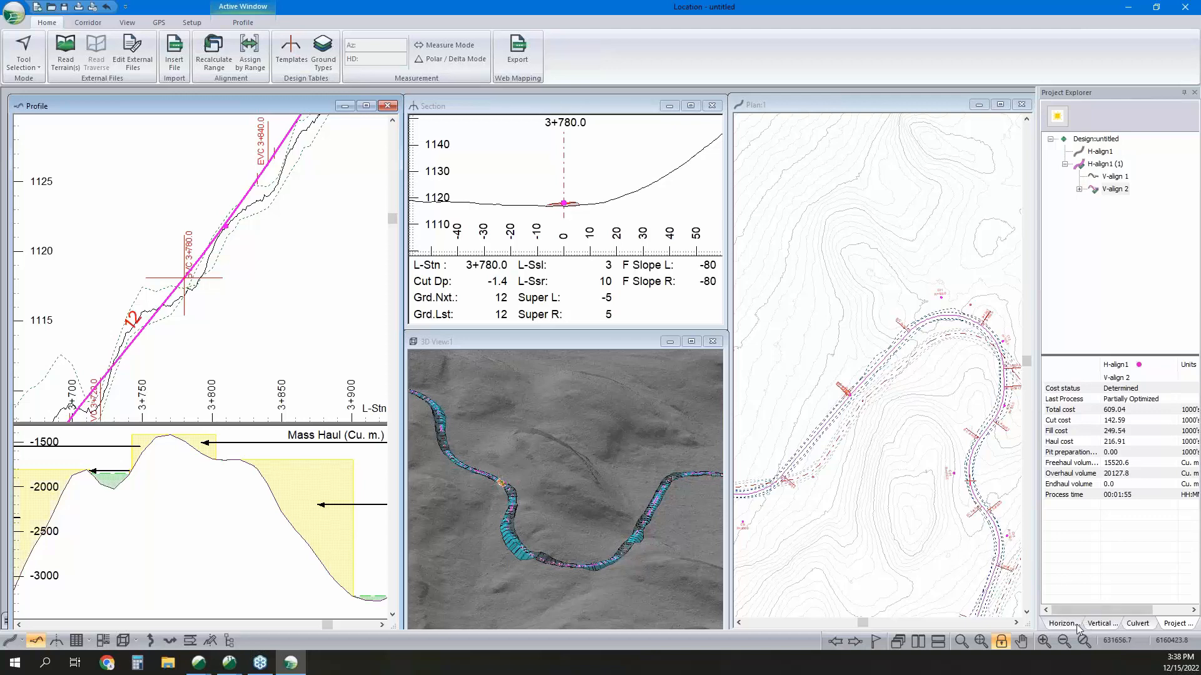
Add a 500 mm cross drain culvert at station 3+780.0 and view it in the cross section.
{"action": "left_click", "coordinate": [1138, 624]}
{"action": "left_click", "coordinate": [1076, 112]}
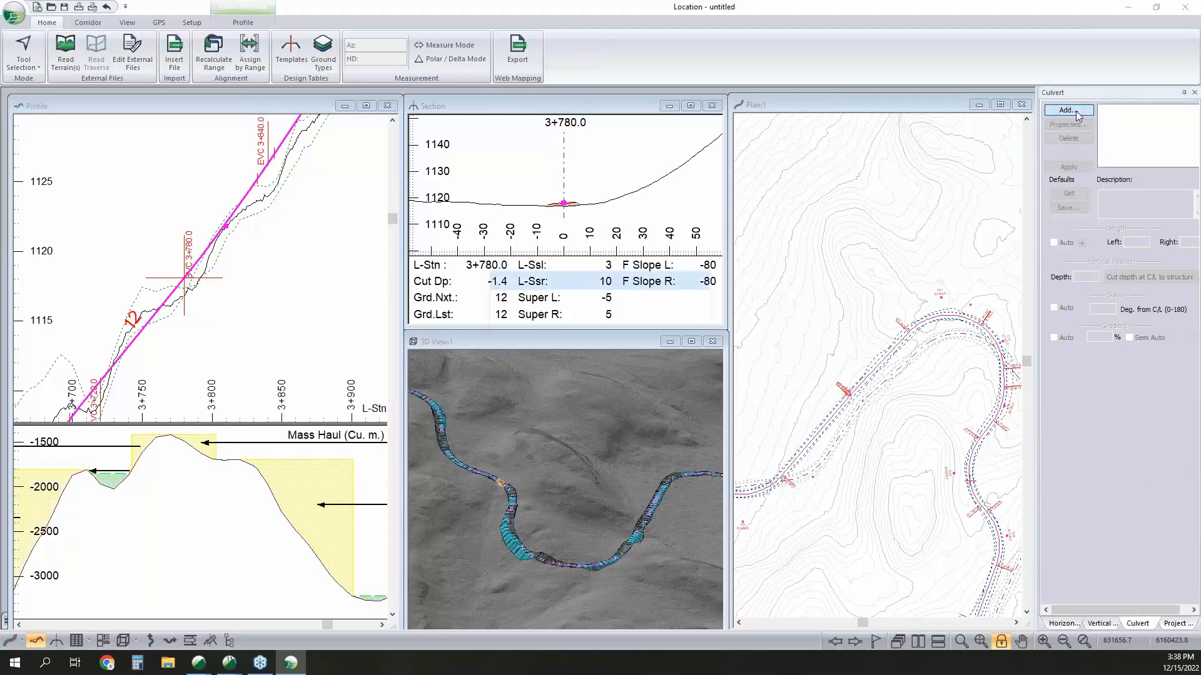
{"action": "left_click", "coordinate": [691, 342]}
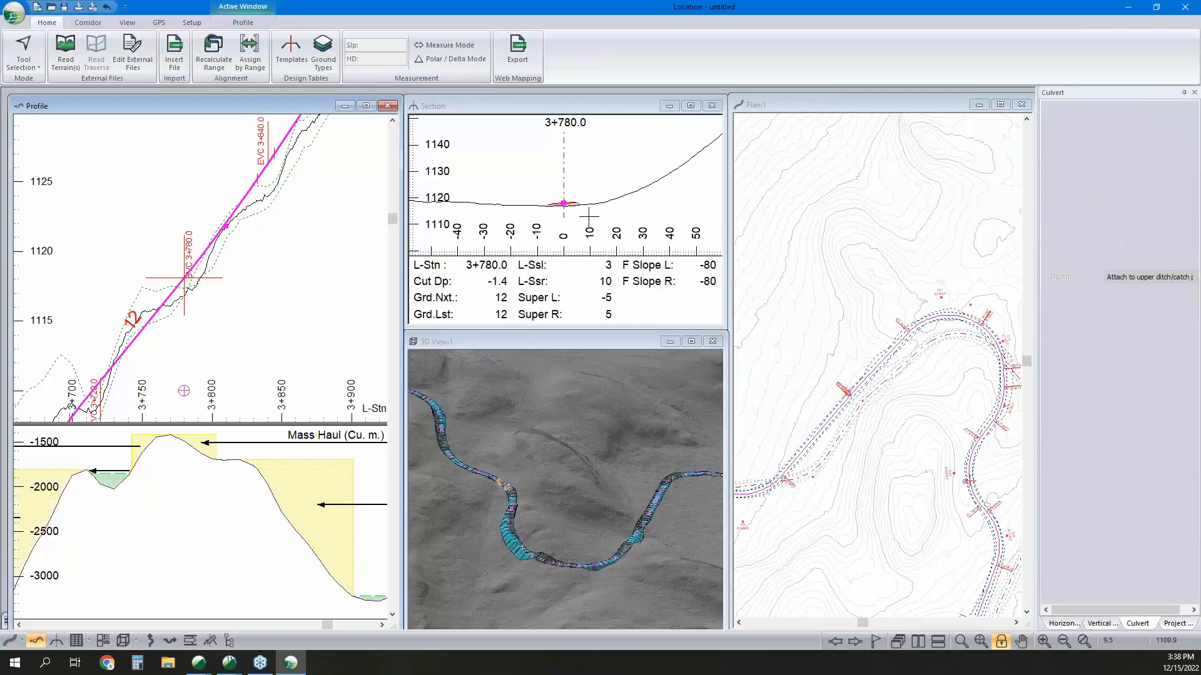
{"action": "scroll", "coordinate": [563, 203], "scroll_direction": "up", "scroll_amount": 3}
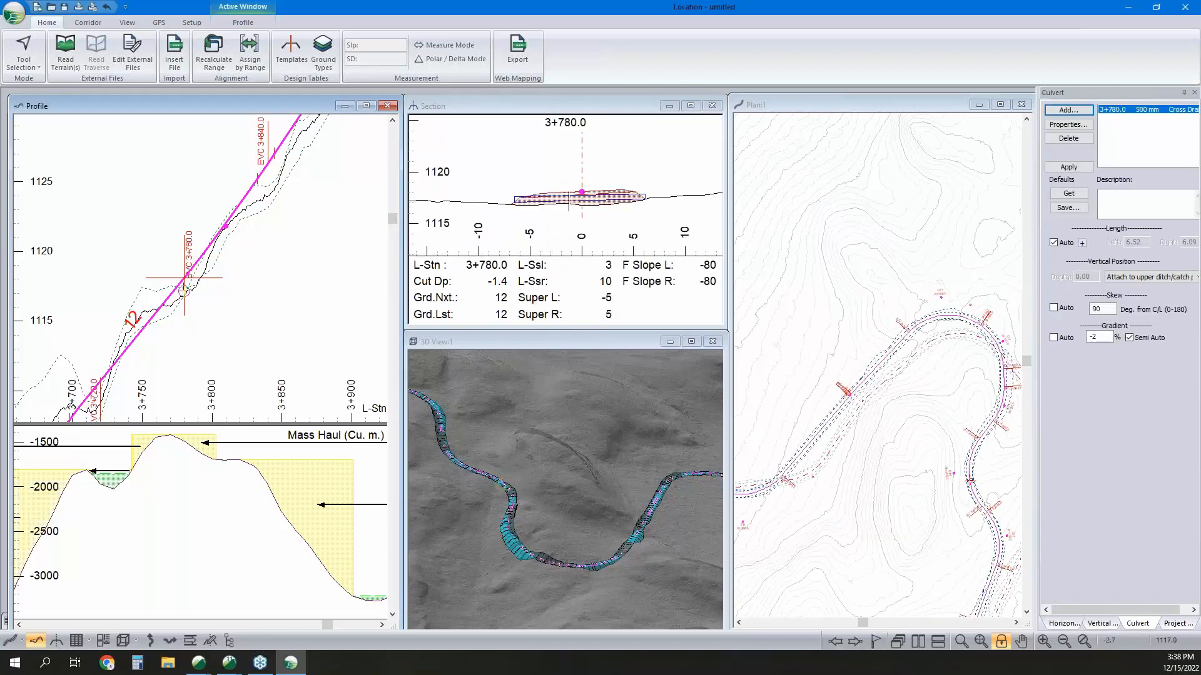
Examine the shape and size options in the properties of the culvert at station 3+780.0.
{"action": "double_click", "coordinate": [1139, 110]}
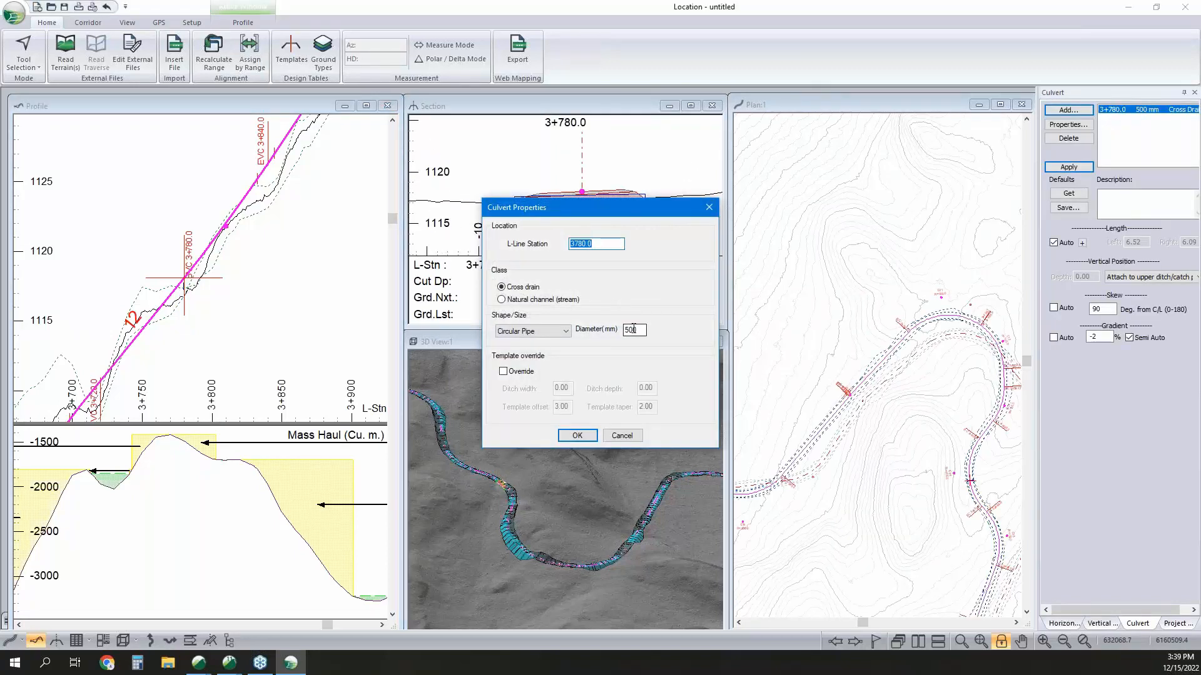
{"action": "double_click", "coordinate": [633, 329]}
{"action": "left_click", "coordinate": [544, 333]}
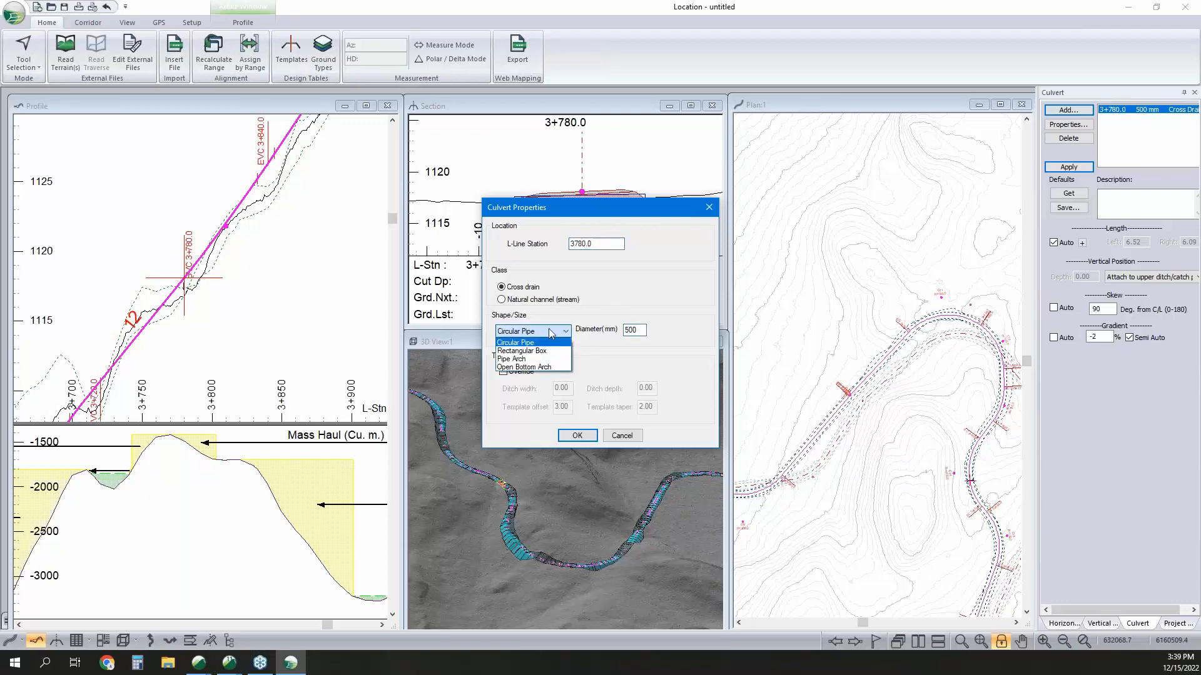
{"action": "left_click", "coordinate": [549, 328]}
{"action": "left_click", "coordinate": [621, 434]}
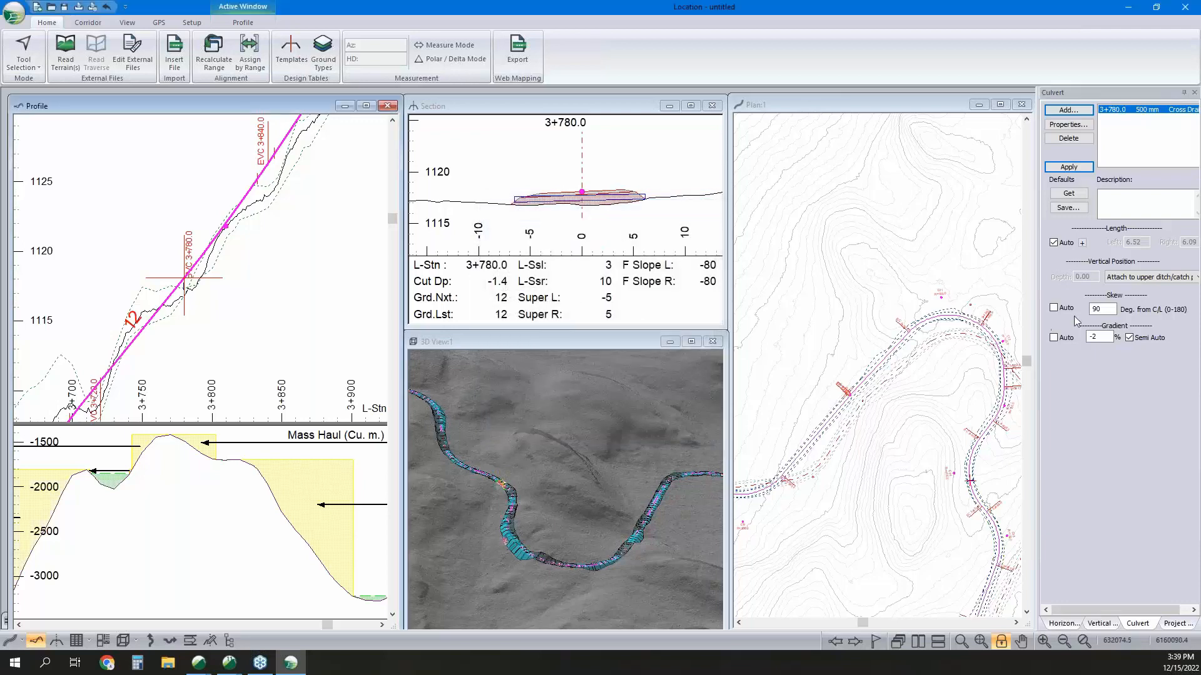
Set the skew of the culvert at station 3+780.0 to 110 degrees.
{"action": "double_click", "coordinate": [1095, 309]}
{"action": "mouse_move", "coordinate": [917, 272]}
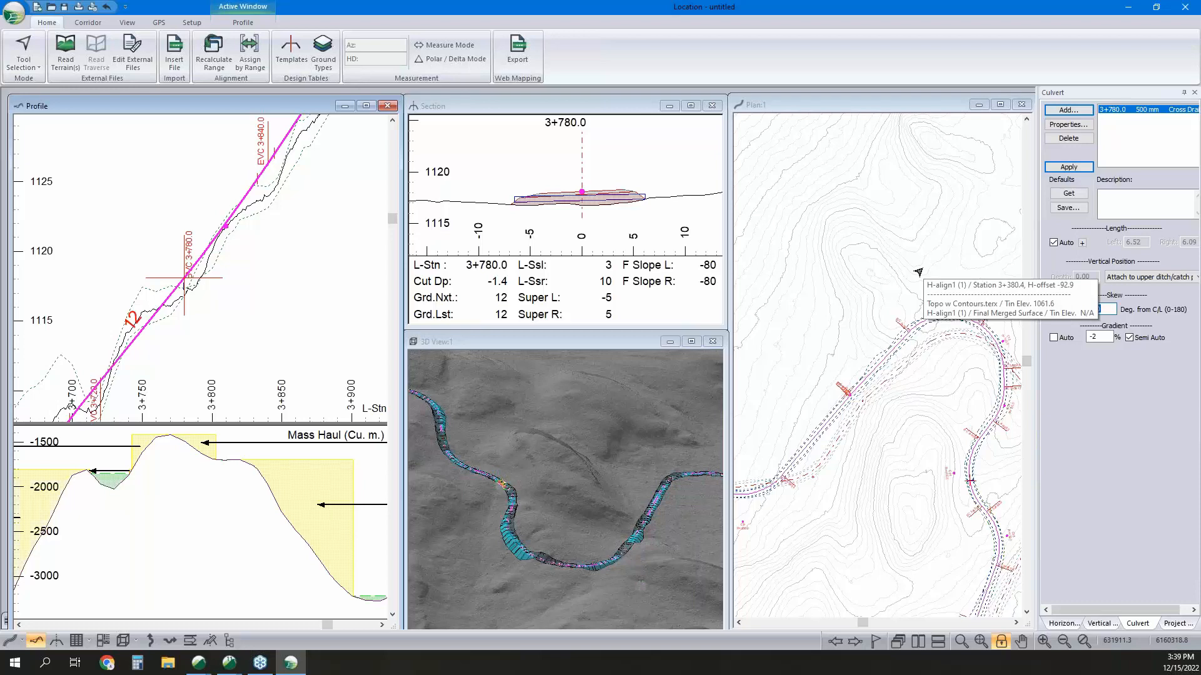
{"action": "type", "text": "110"}
{"action": "key", "text": "Return"}
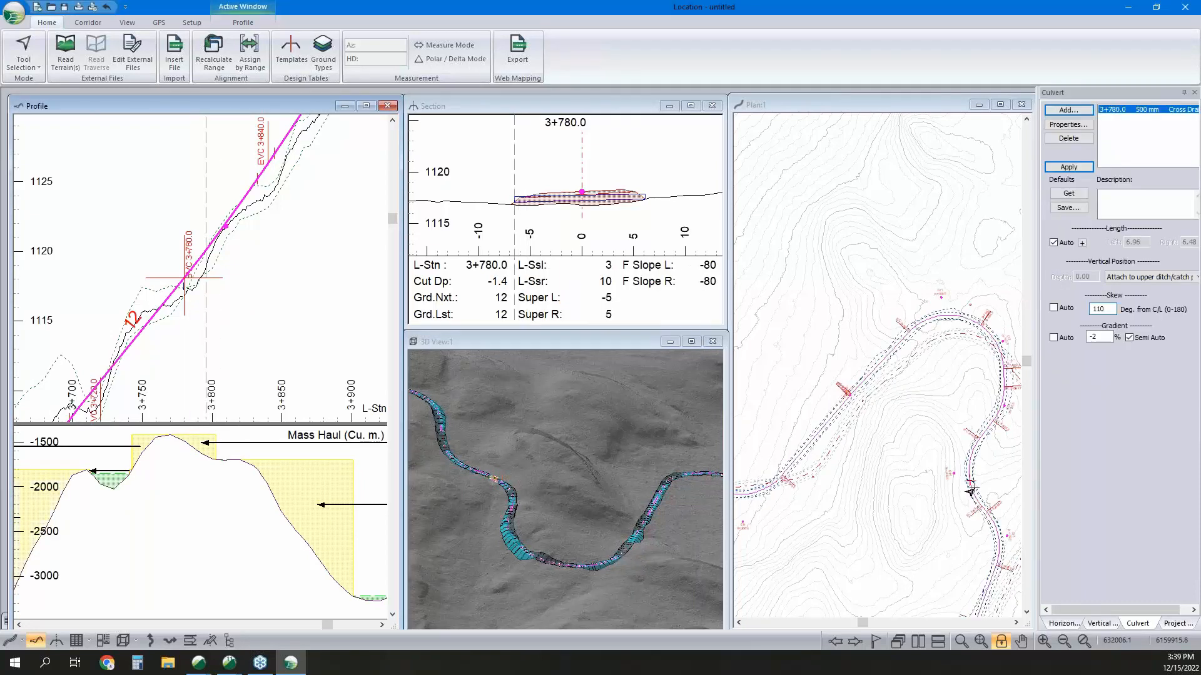
Set the skew of the culvert at station 3+780.0 to 70 degrees, make its gradient automatic and apply the changes.
{"action": "type", "text": "70"}
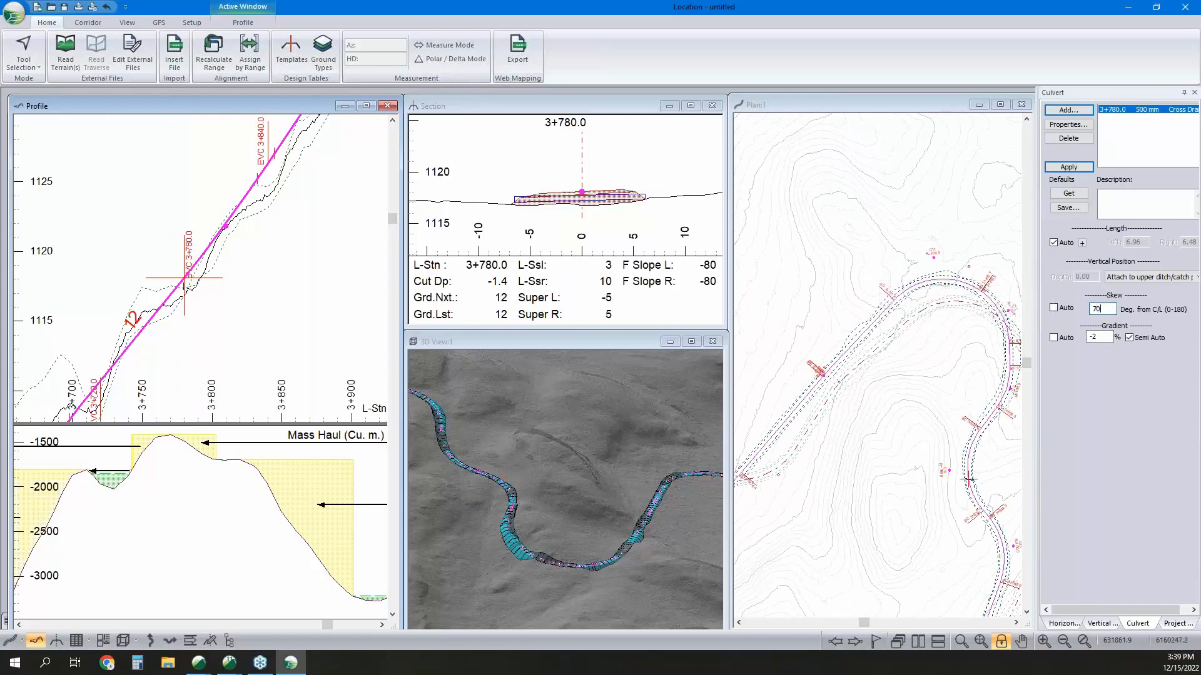
{"action": "key", "text": "Return"}
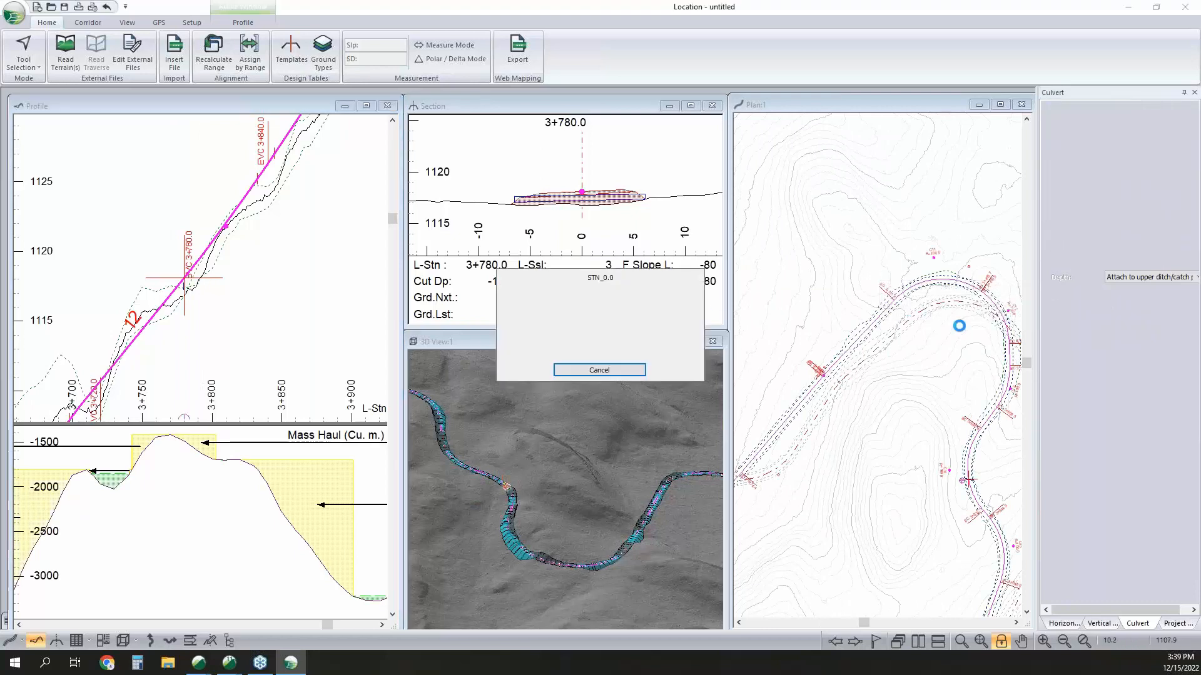
{"action": "left_click", "coordinate": [1061, 340]}
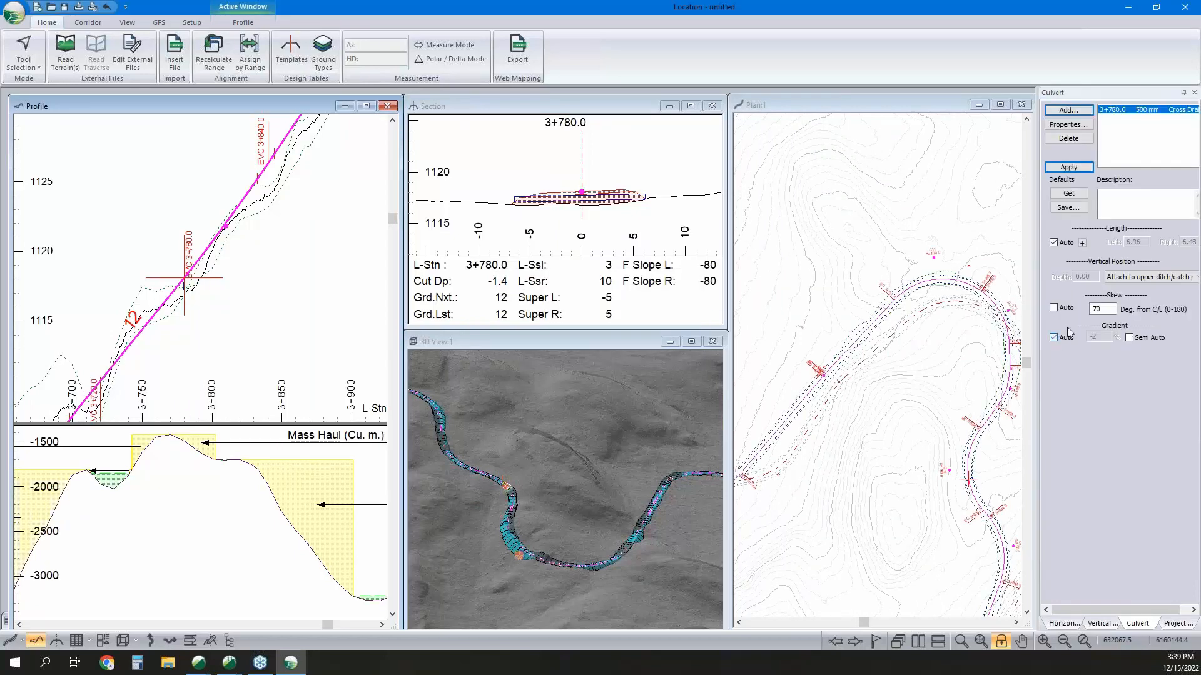
{"action": "left_click", "coordinate": [1068, 167]}
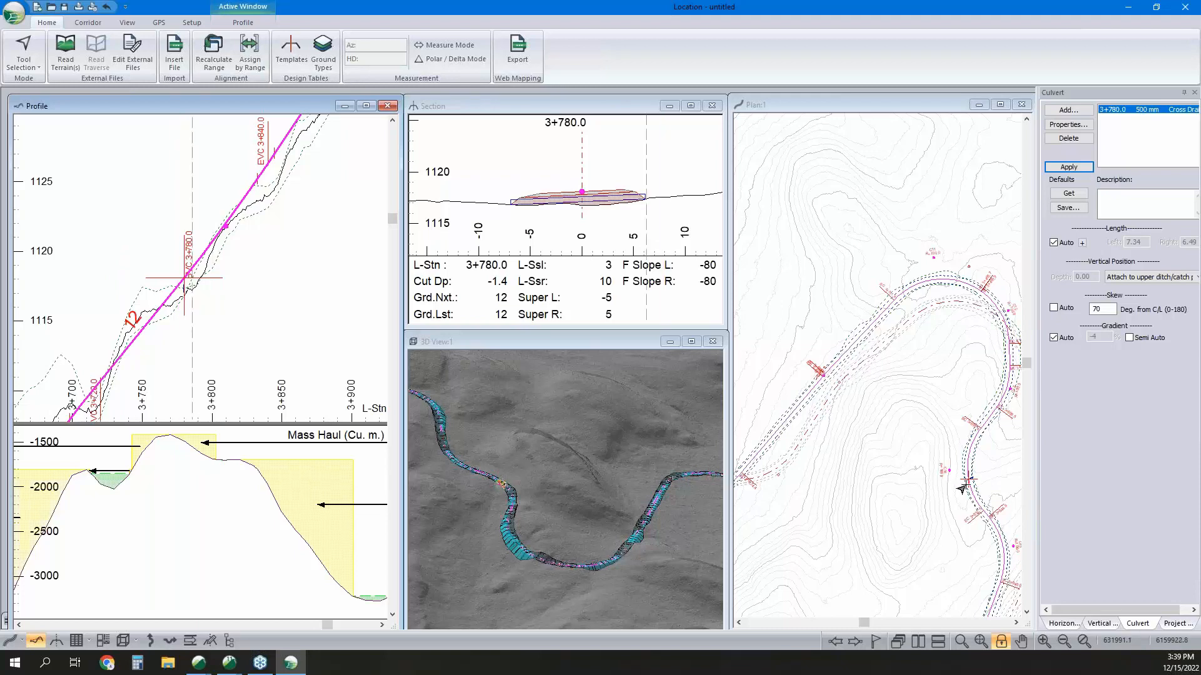
Inspect the skewed culvert in plan and examine the cut and fill volumes by station in a data table.
{"action": "middle_click_drag", "start_coordinate": [966, 488], "coordinate": [942, 466]}
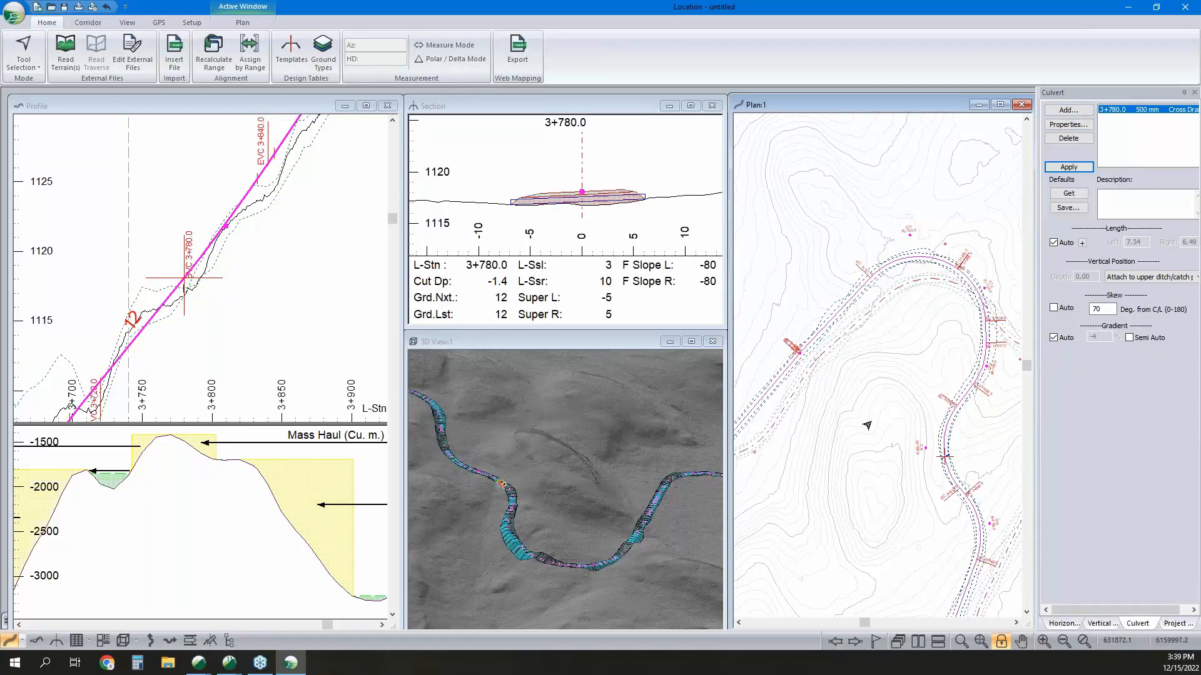
{"action": "middle_click_drag", "start_coordinate": [866, 426], "coordinate": [890, 376]}
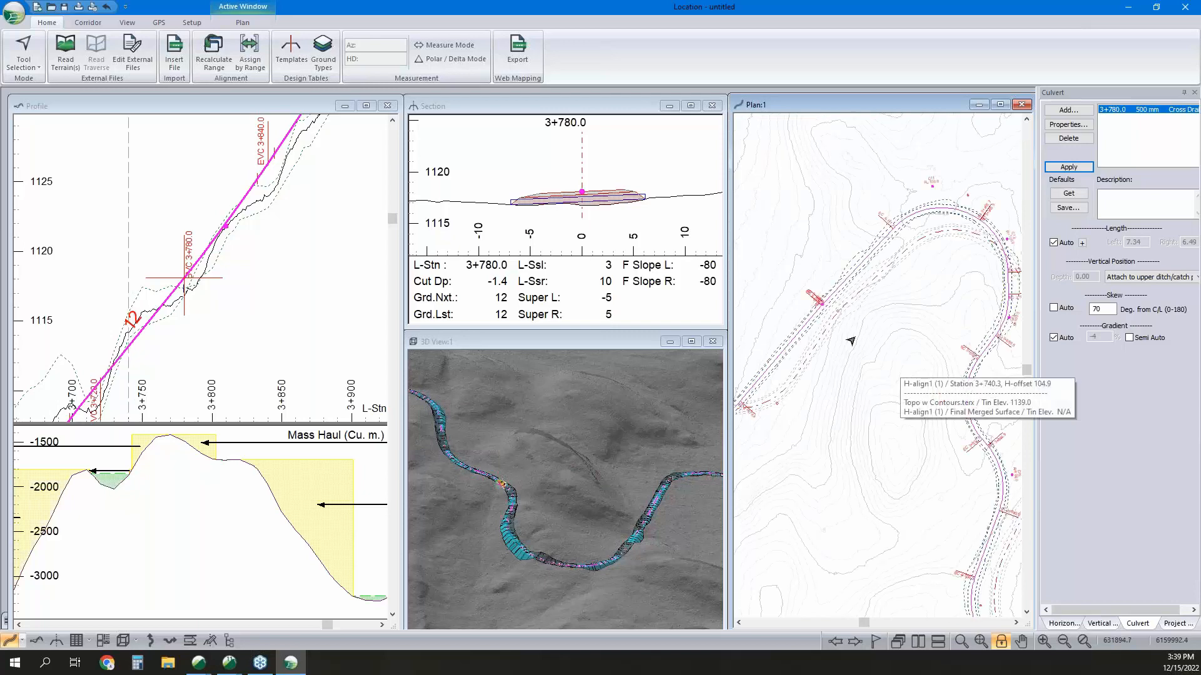
{"action": "left_click", "coordinate": [76, 640]}
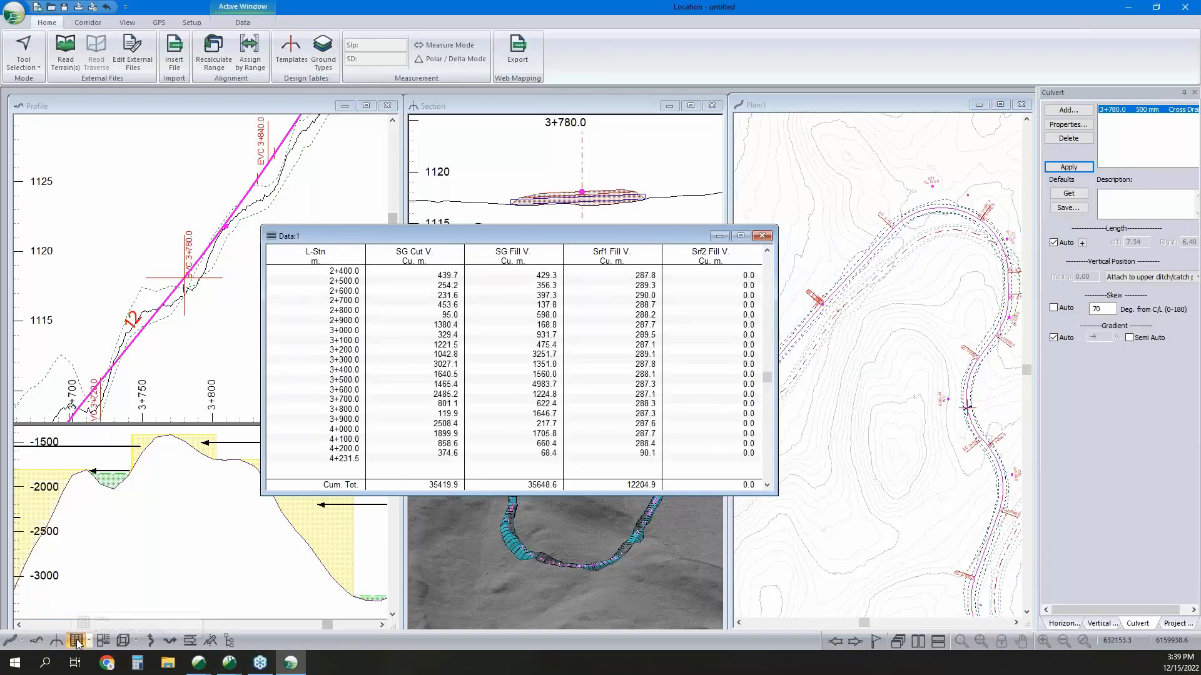
{"action": "left_click_drag", "start_coordinate": [765, 380], "coordinate": [764, 461]}
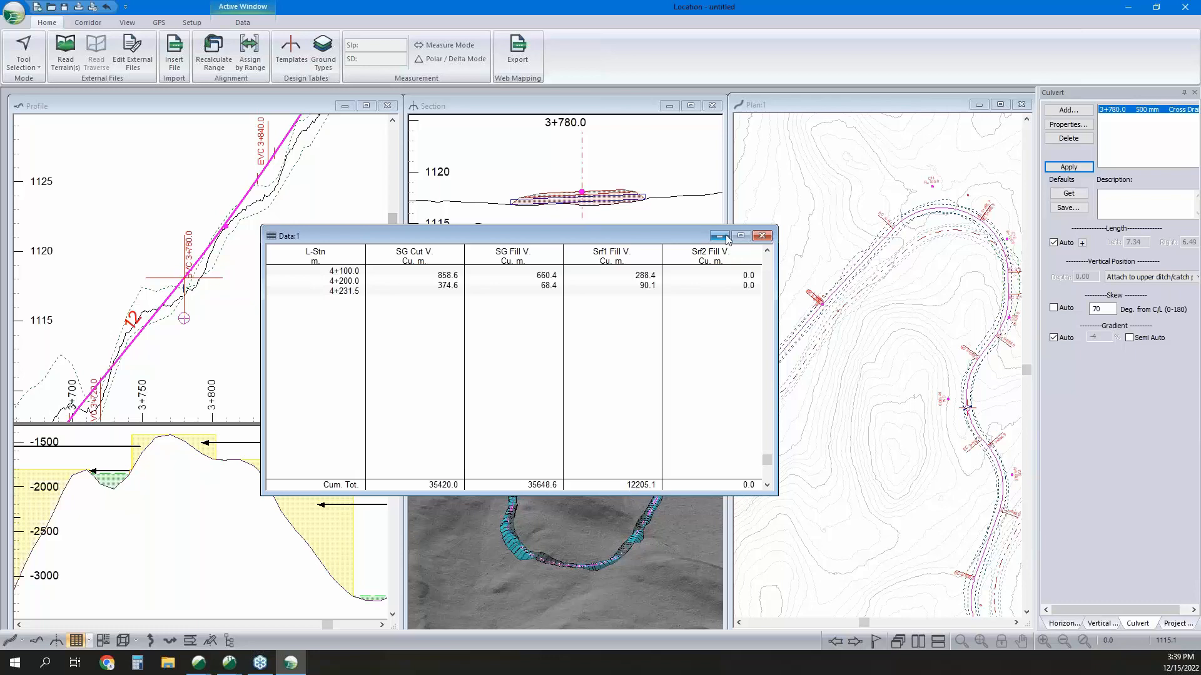
Create a second data window and limit its rows to culvert insertion points instead of the 100 m interval points.
{"action": "left_click", "coordinate": [75, 640]}
{"action": "right_click", "coordinate": [555, 360]}
{"action": "left_click", "coordinate": [597, 426]}
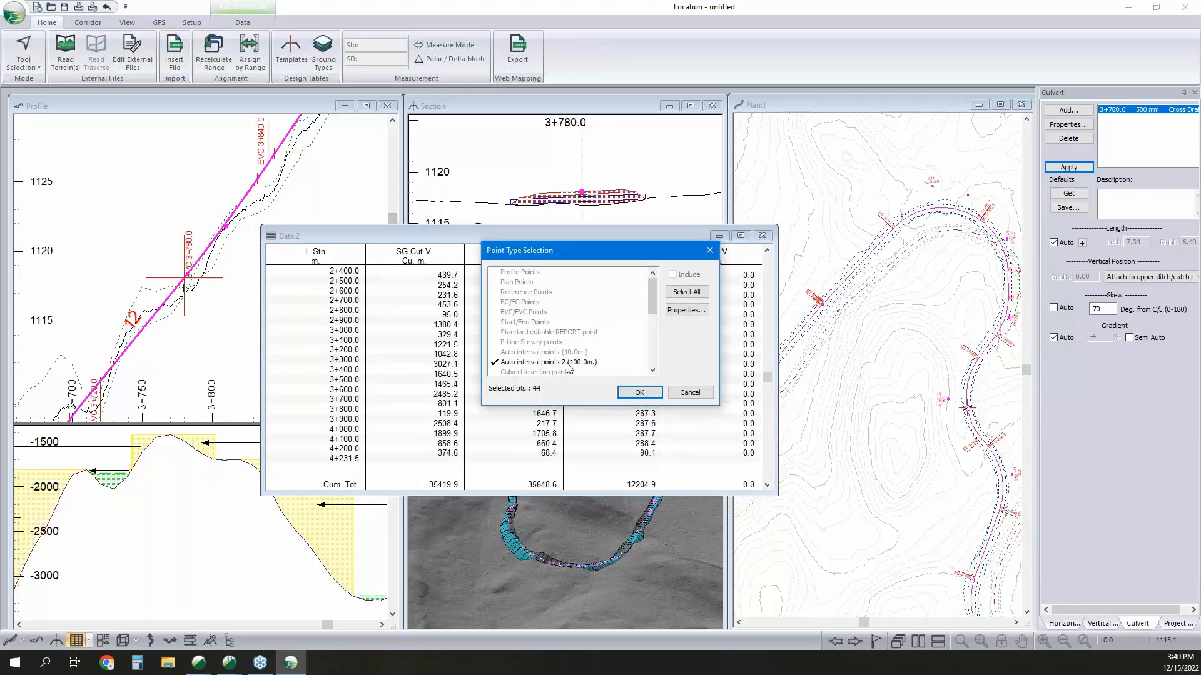
{"action": "left_click", "coordinate": [567, 363]}
{"action": "left_click", "coordinate": [563, 372]}
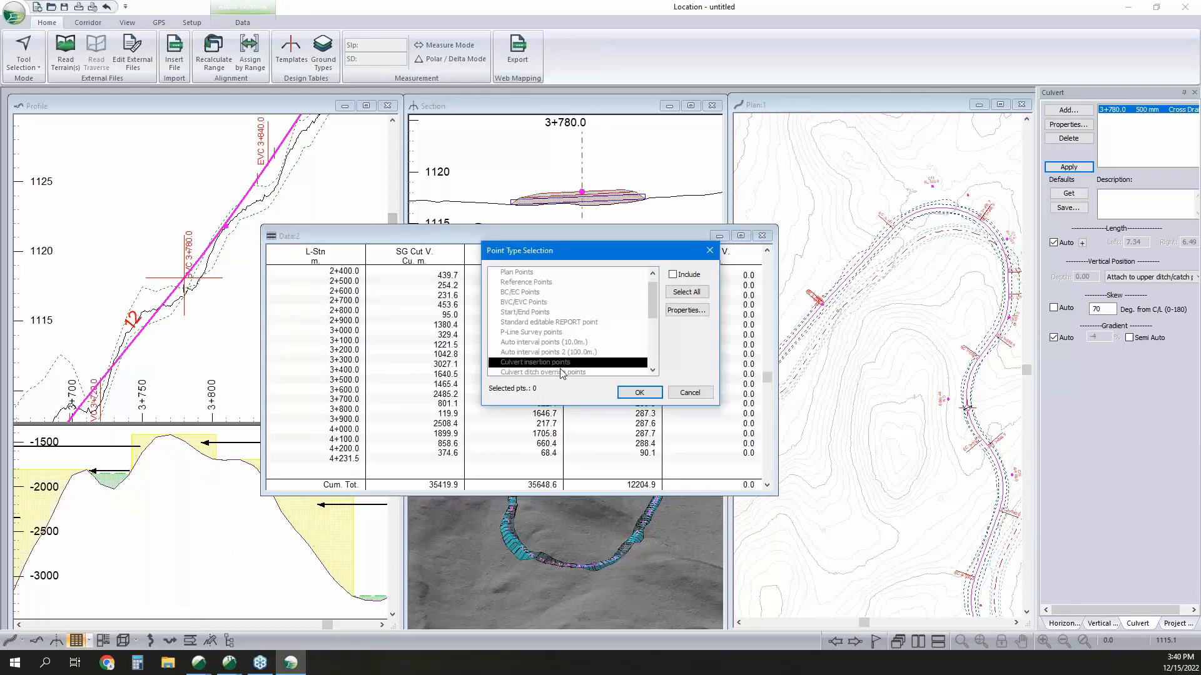
{"action": "left_click", "coordinate": [639, 392]}
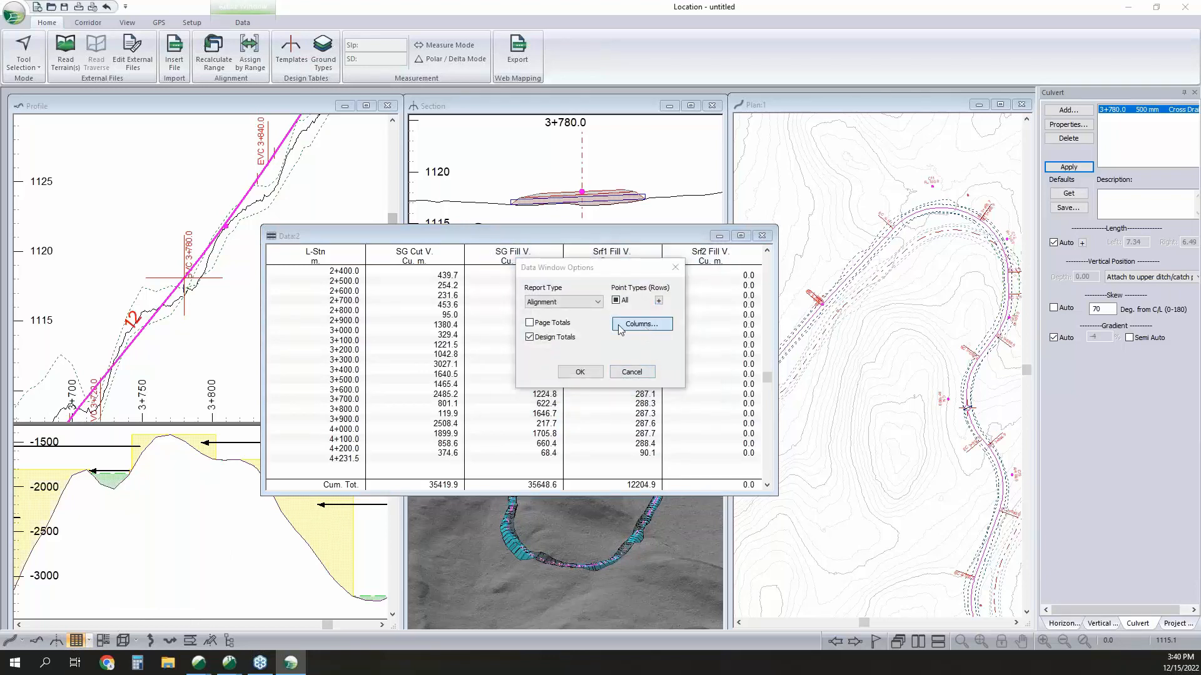
Remove the cut, fill and both surfacing volume fields from the new data window, keeping only L-Stn.
{"action": "left_click", "coordinate": [629, 325]}
{"action": "left_click", "coordinate": [625, 292]}
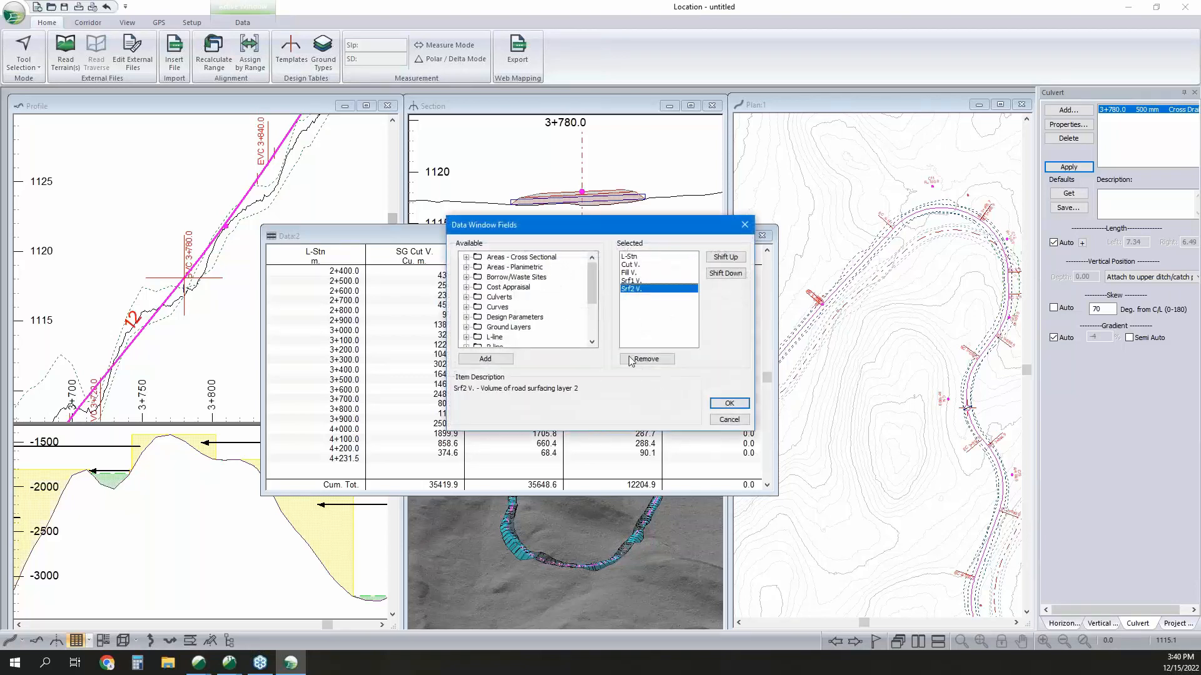
{"action": "left_click", "coordinate": [631, 360]}
{"action": "left_click", "coordinate": [631, 360]}
{"action": "left_click", "coordinate": [630, 360]}
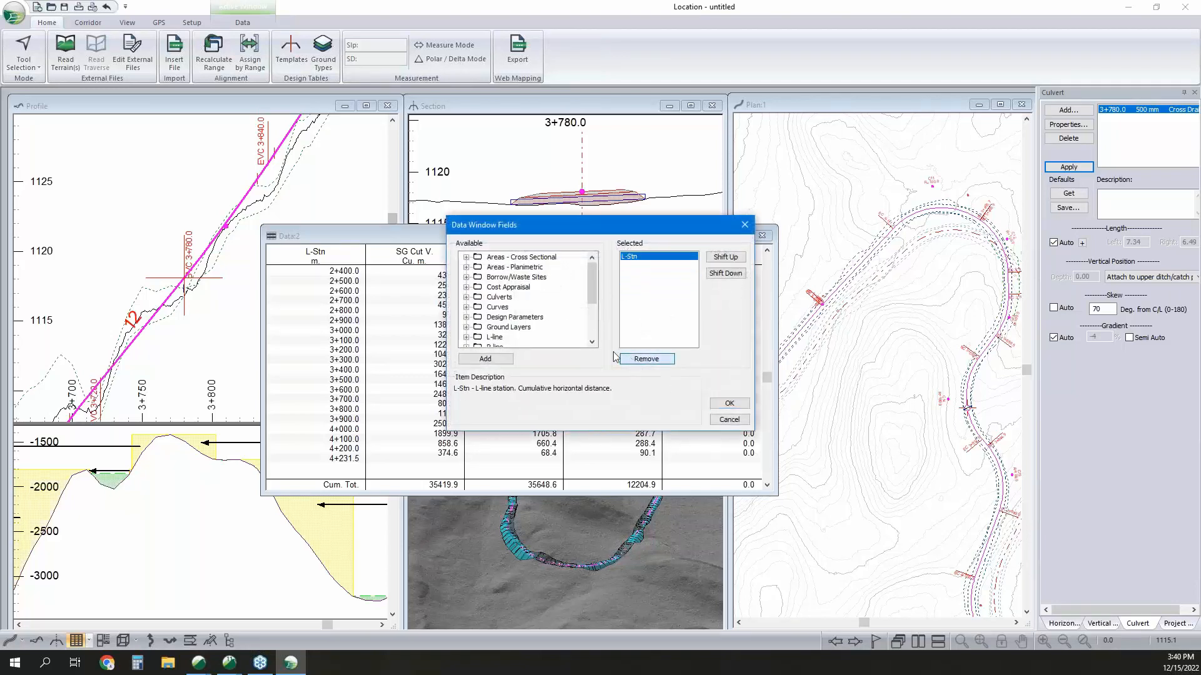
Add the culvert fields Cul DIA and Cul Len to the data window and accept its options.
{"action": "double_click", "coordinate": [498, 298]}
{"action": "double_click", "coordinate": [516, 298]}
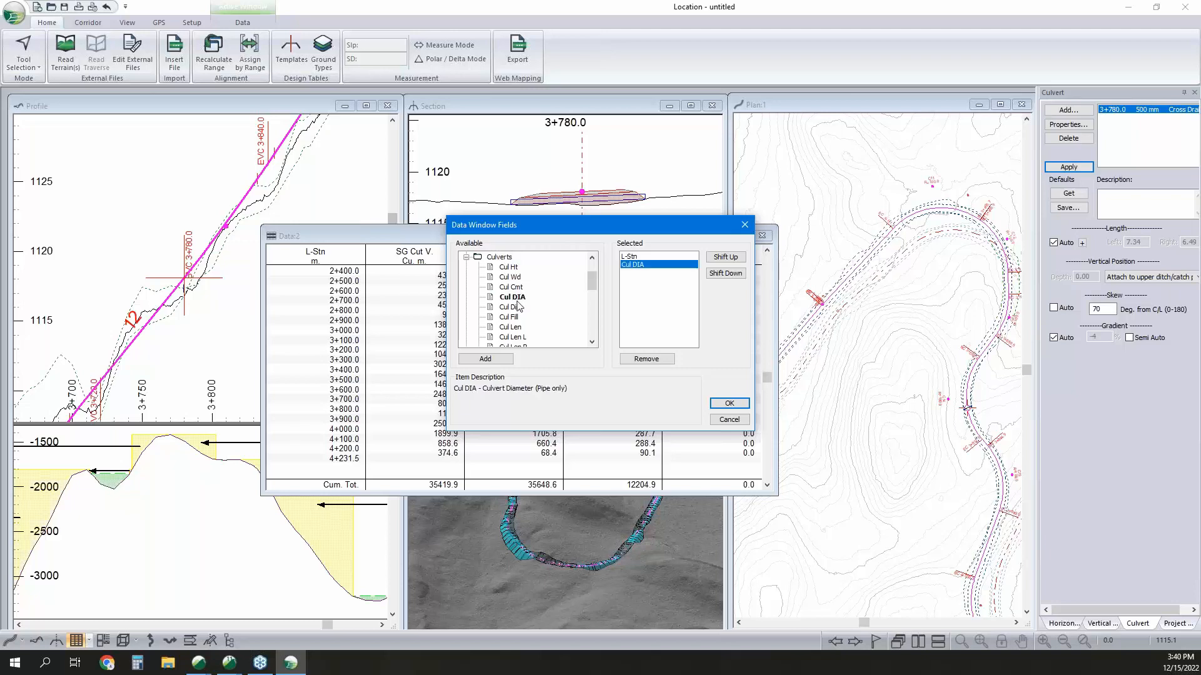
{"action": "left_click", "coordinate": [510, 327]}
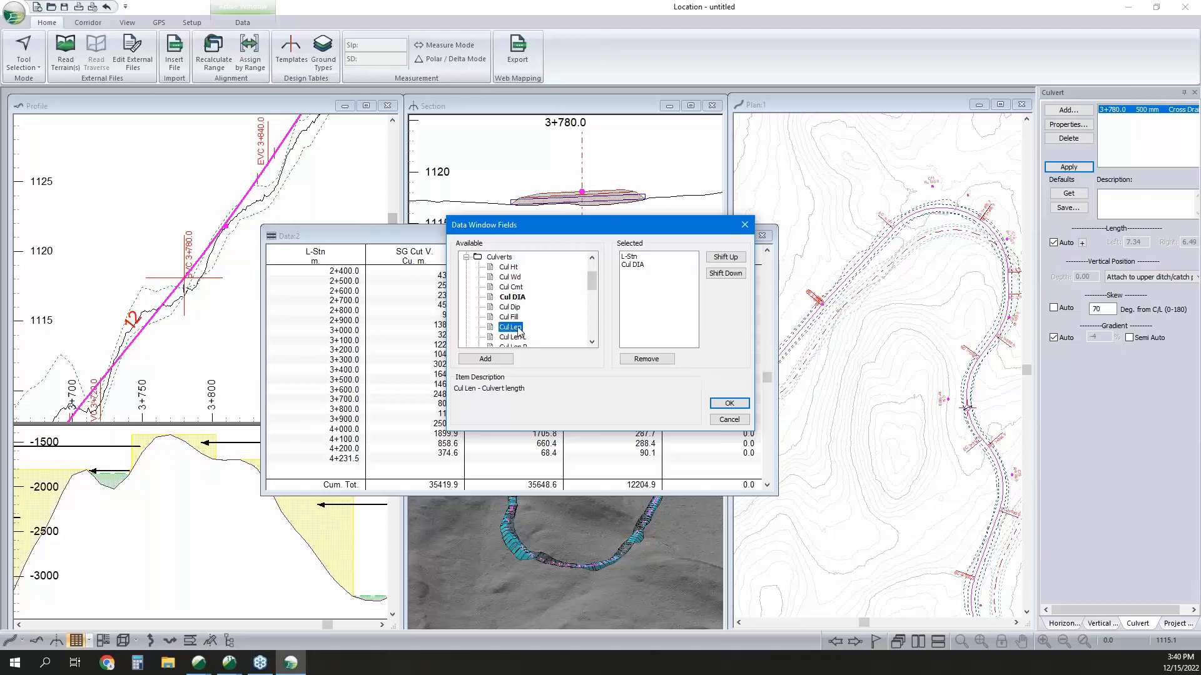
{"action": "double_click", "coordinate": [517, 327]}
{"action": "left_click", "coordinate": [730, 403]}
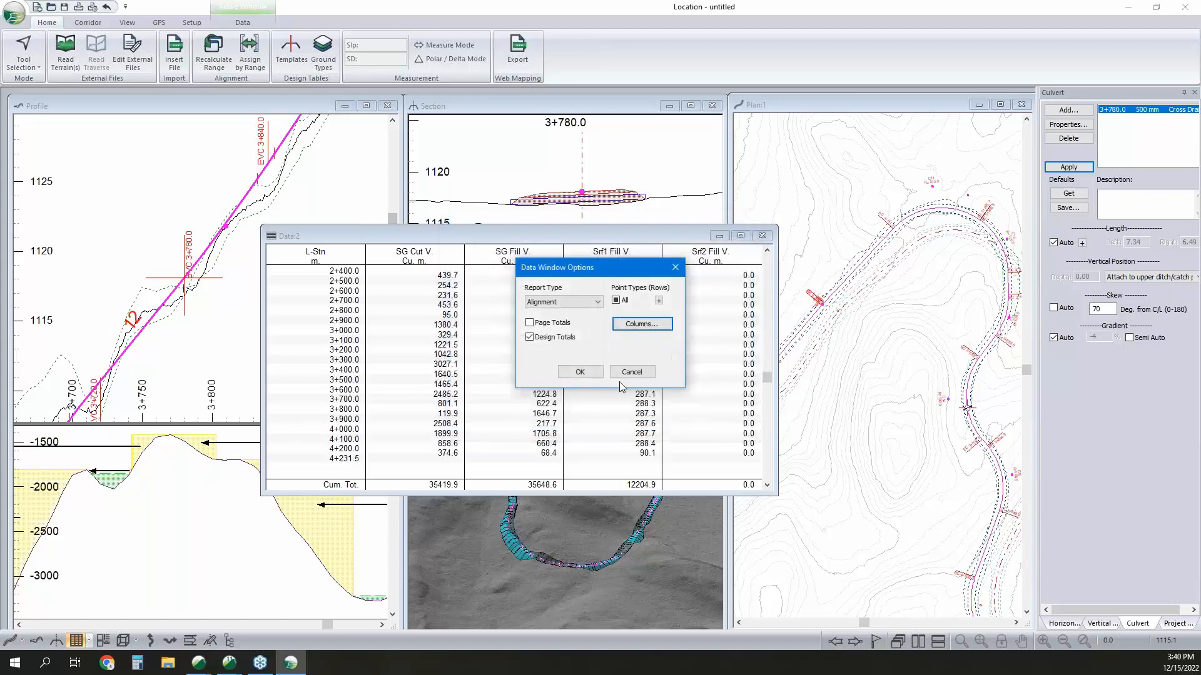
{"action": "left_click", "coordinate": [579, 372]}
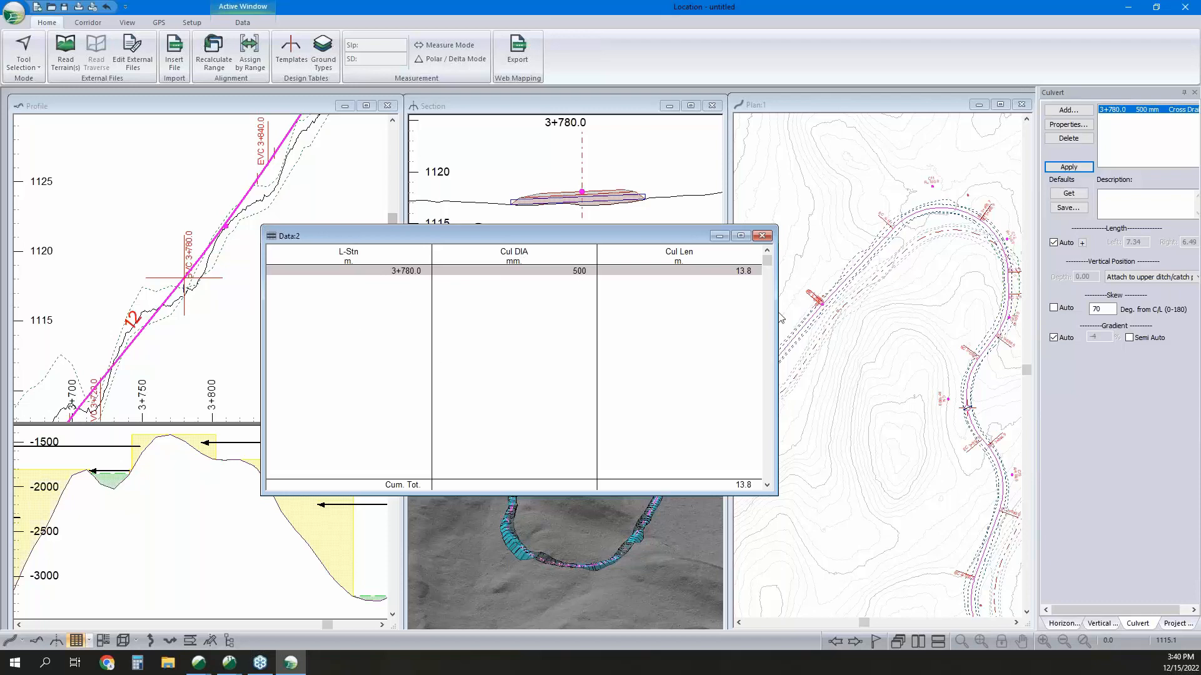
Add a cross drain culvert at station 3+250.0 on the alignment.
{"action": "left_click", "coordinate": [860, 263]}
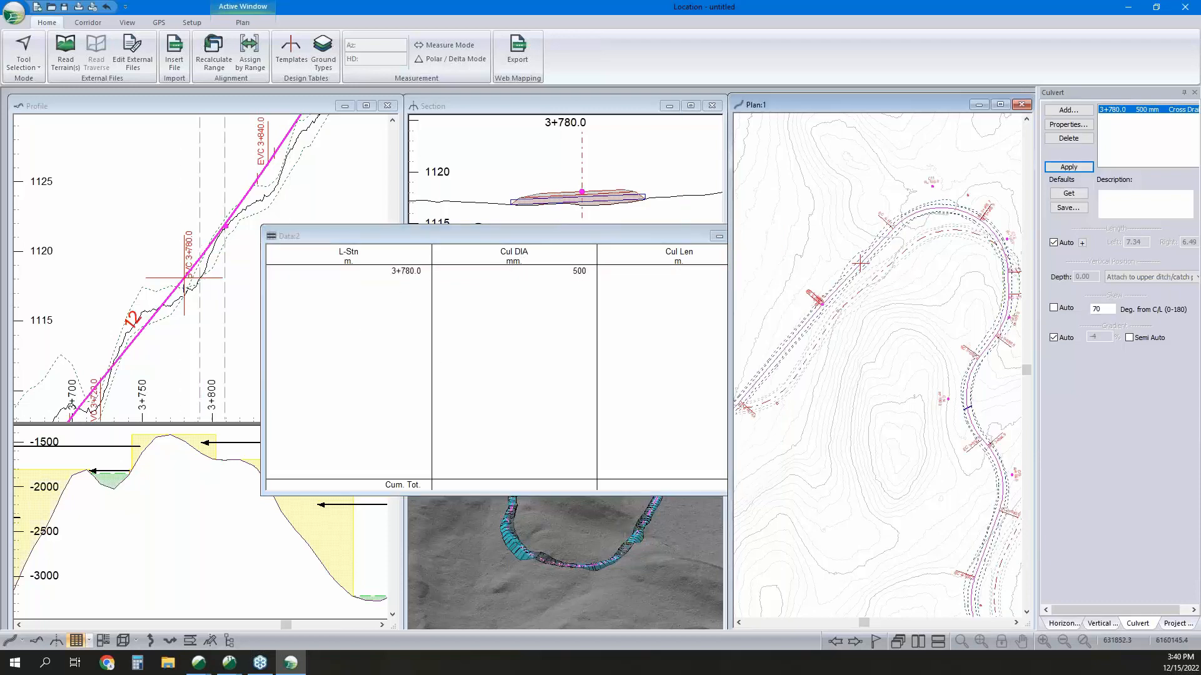
{"action": "left_click", "coordinate": [1068, 109]}
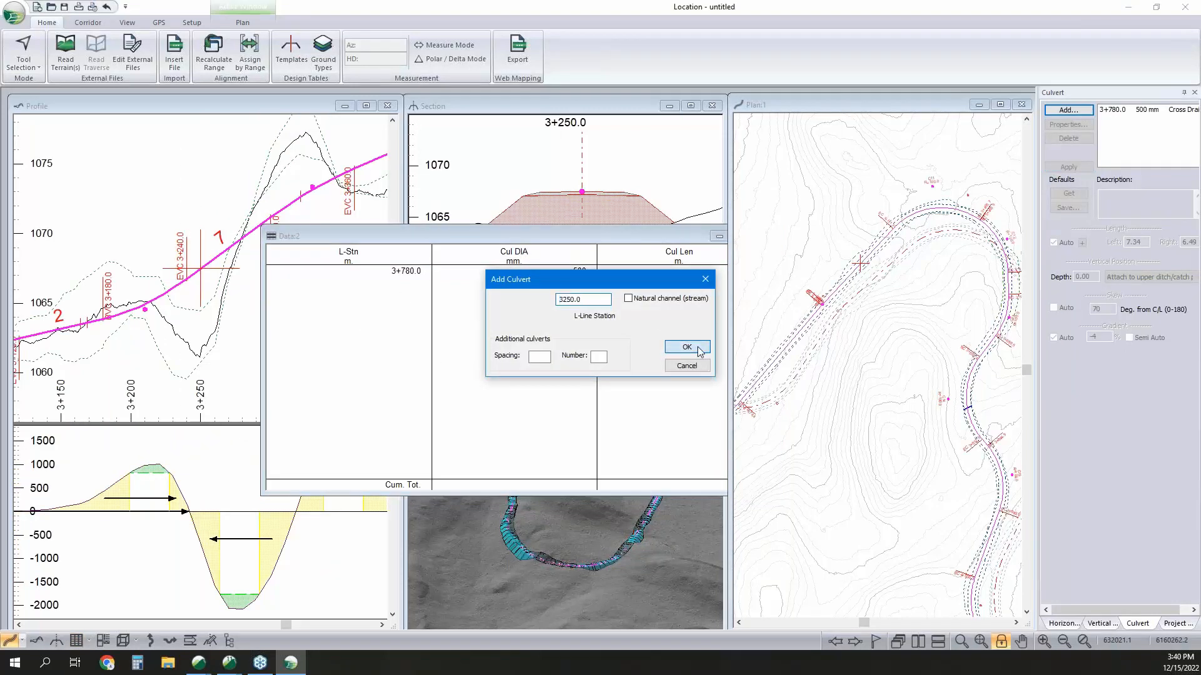
{"action": "left_click", "coordinate": [687, 347]}
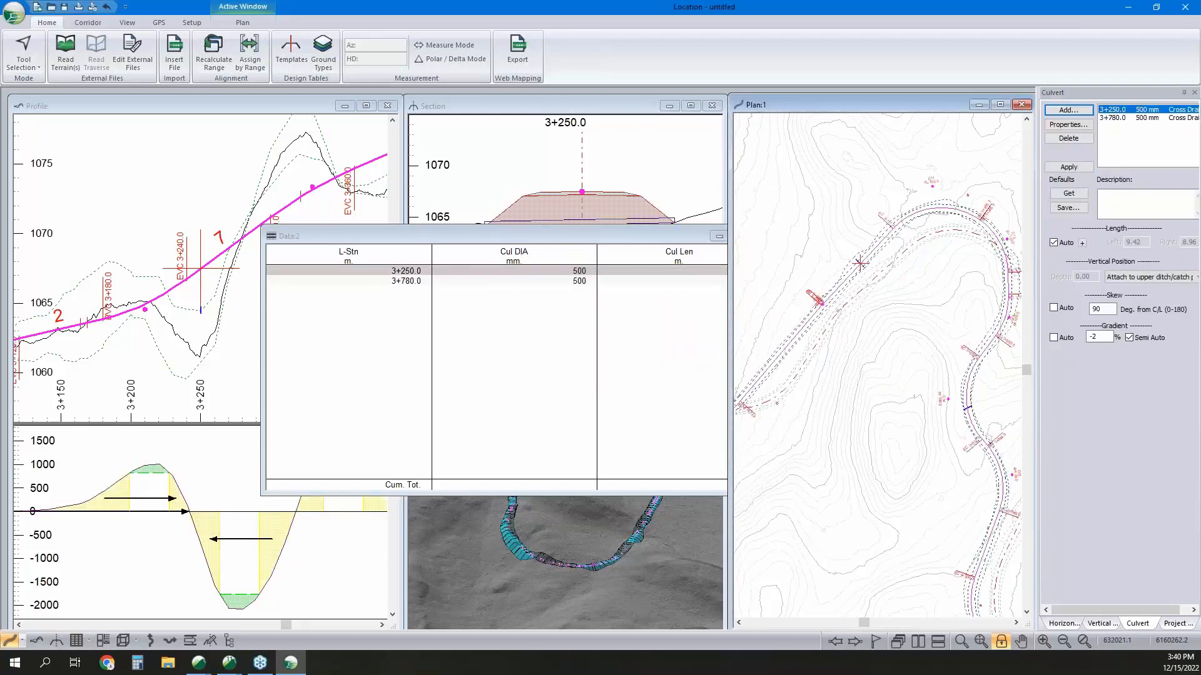
Minimize both data windows to uncover the profile, section and 3D views.
{"action": "left_click_drag", "start_coordinate": [557, 232], "coordinate": [450, 229]}
{"action": "left_click", "coordinate": [612, 233]}
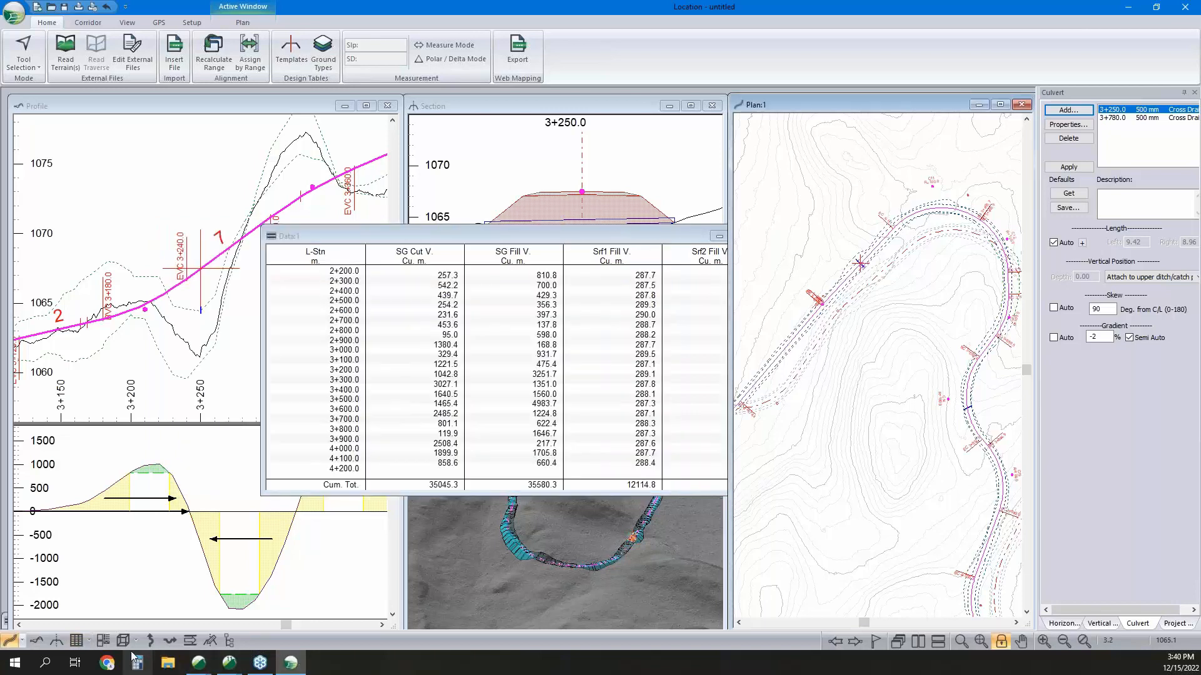
{"action": "left_click", "coordinate": [719, 236]}
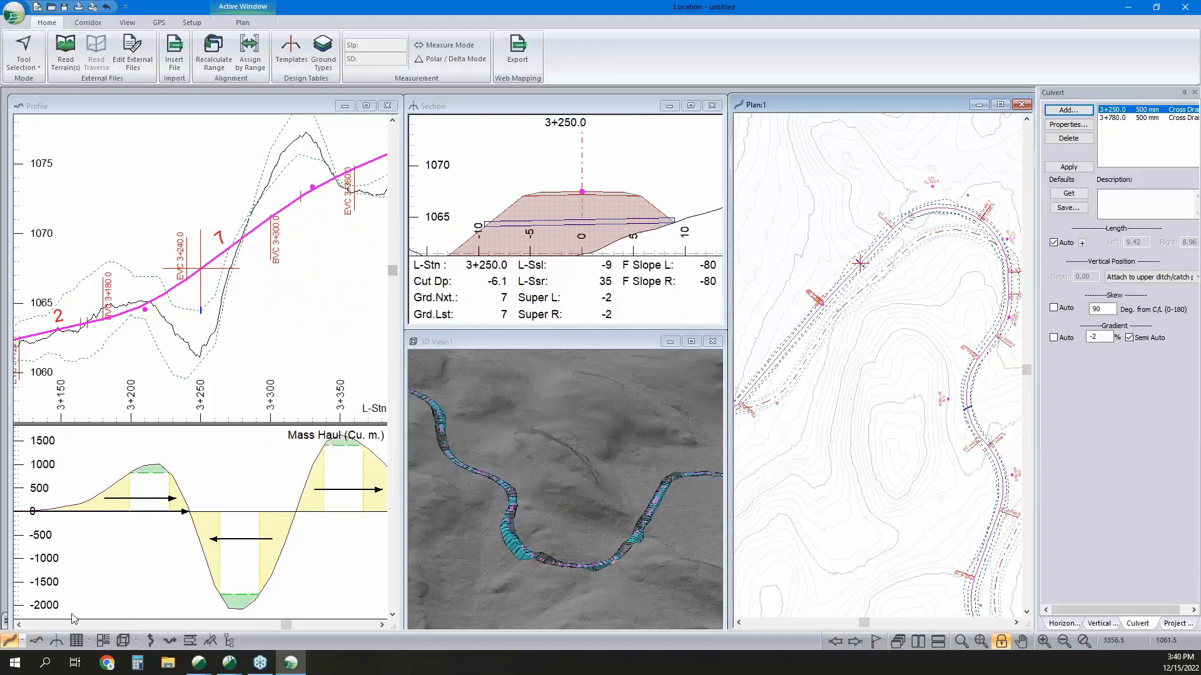
Switch to the Multi-Plot layout and review the available sub-views and page sizes.
{"action": "left_click", "coordinate": [105, 643]}
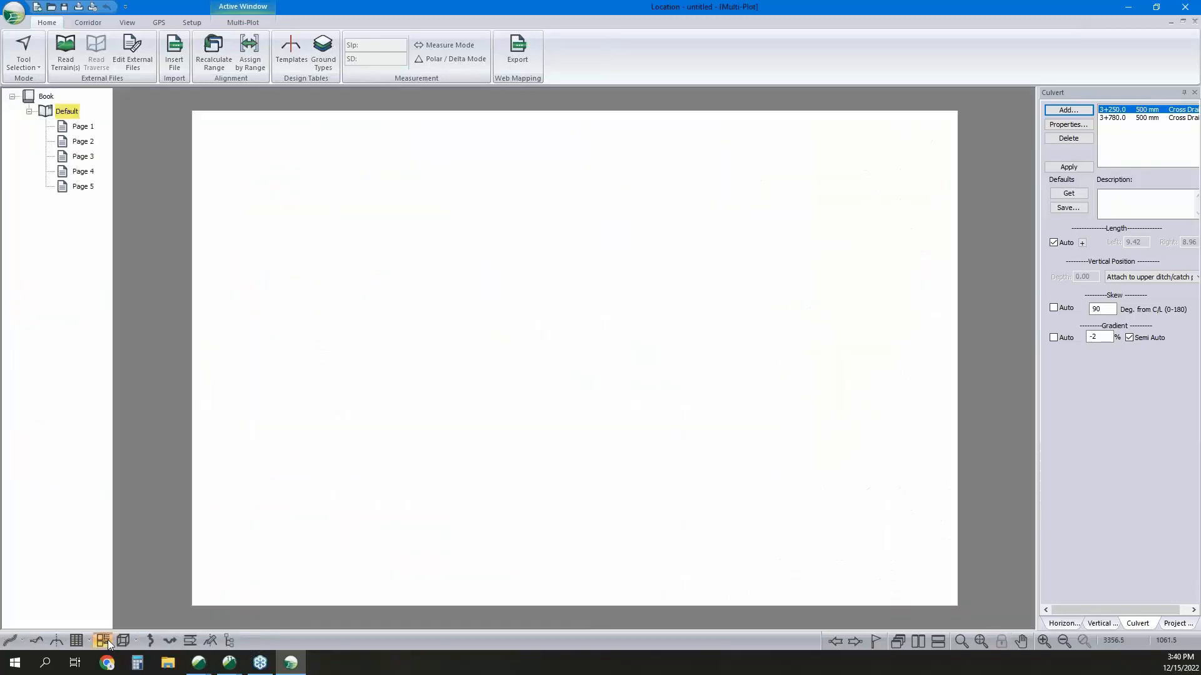
{"action": "left_click", "coordinate": [247, 23]}
{"action": "left_click", "coordinate": [371, 62]}
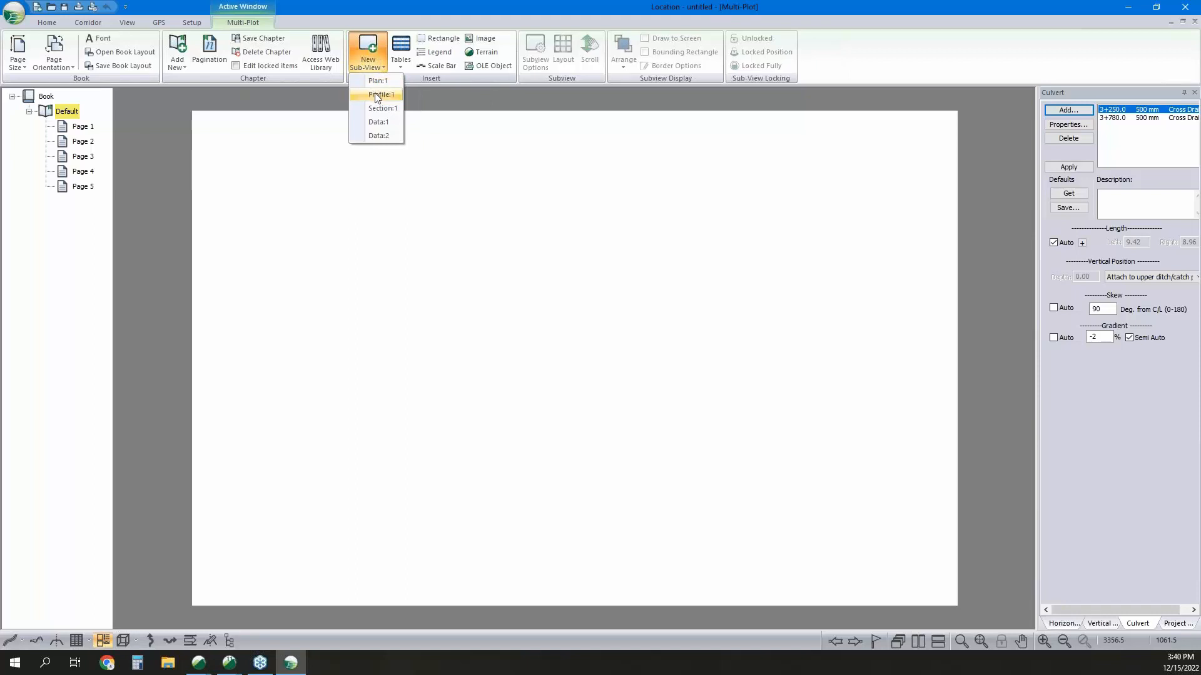
{"action": "left_click", "coordinate": [423, 92]}
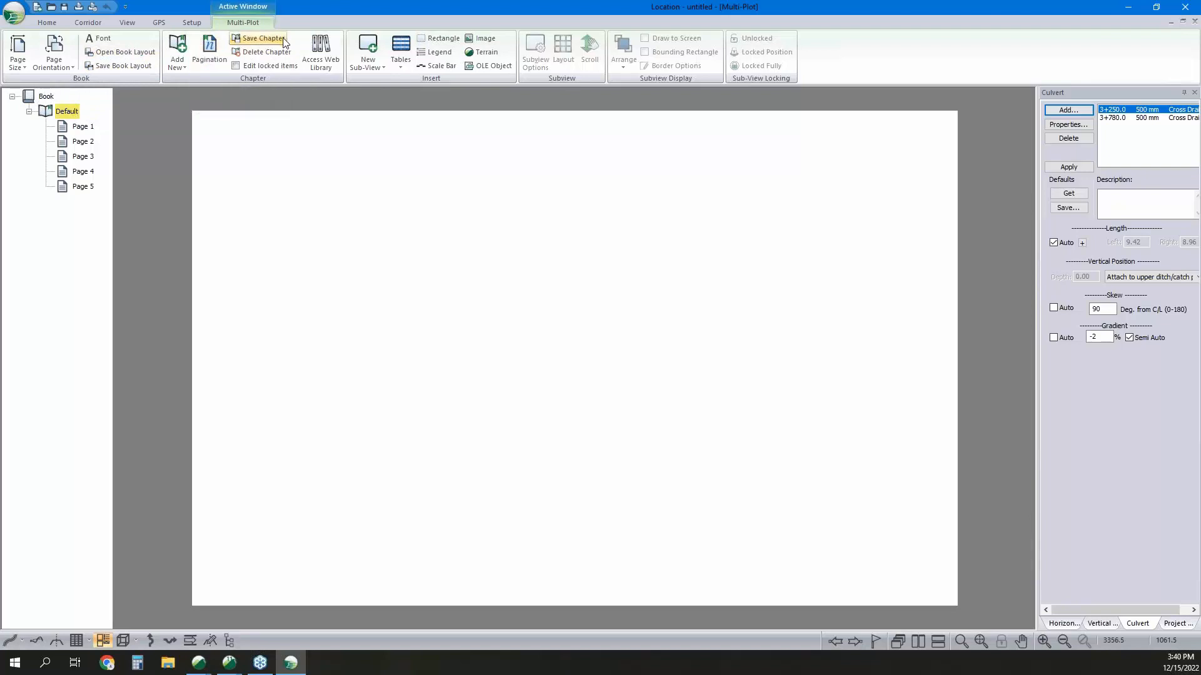
{"action": "left_click", "coordinate": [25, 59]}
{"action": "left_click", "coordinate": [53, 167]}
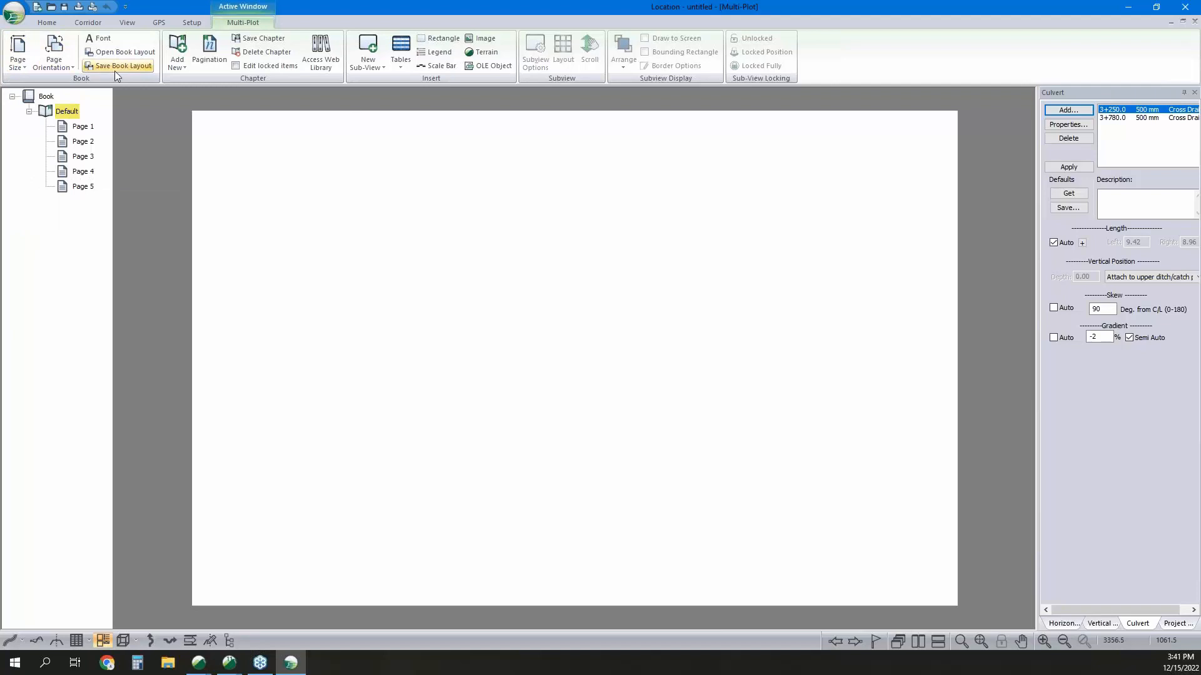
Insert the D_Size_Plan_Profile-3 chapter layout from the web library and select the Default chapter.
{"action": "left_click", "coordinate": [330, 62]}
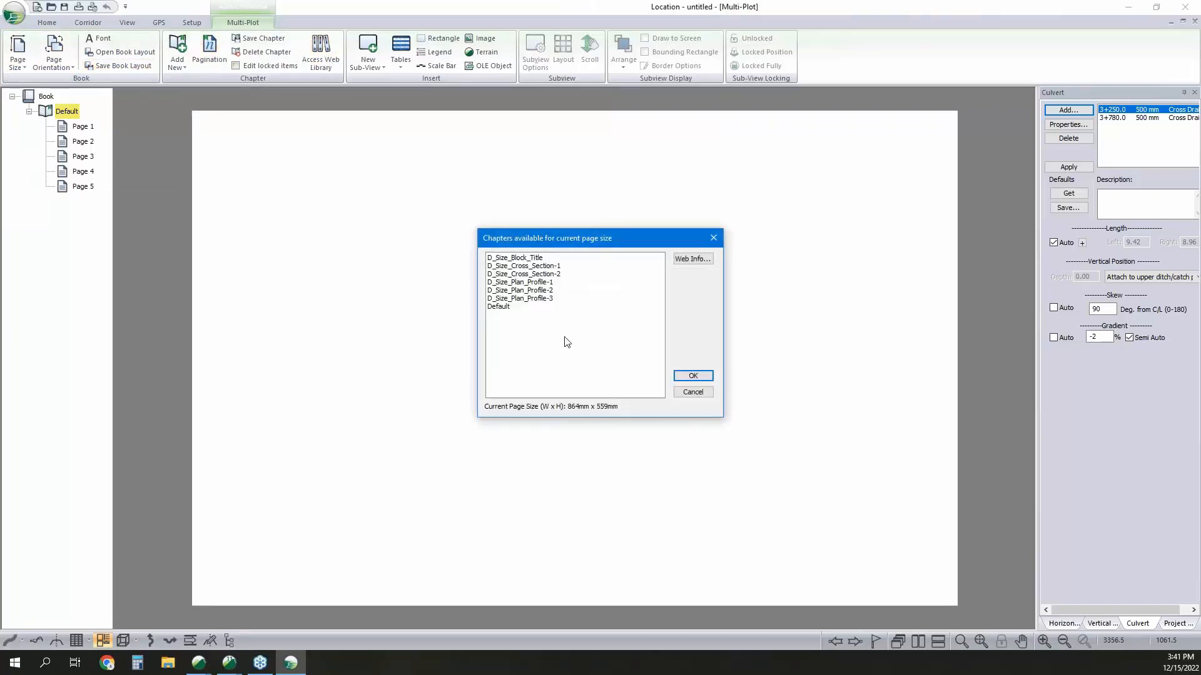
{"action": "left_click", "coordinate": [537, 299]}
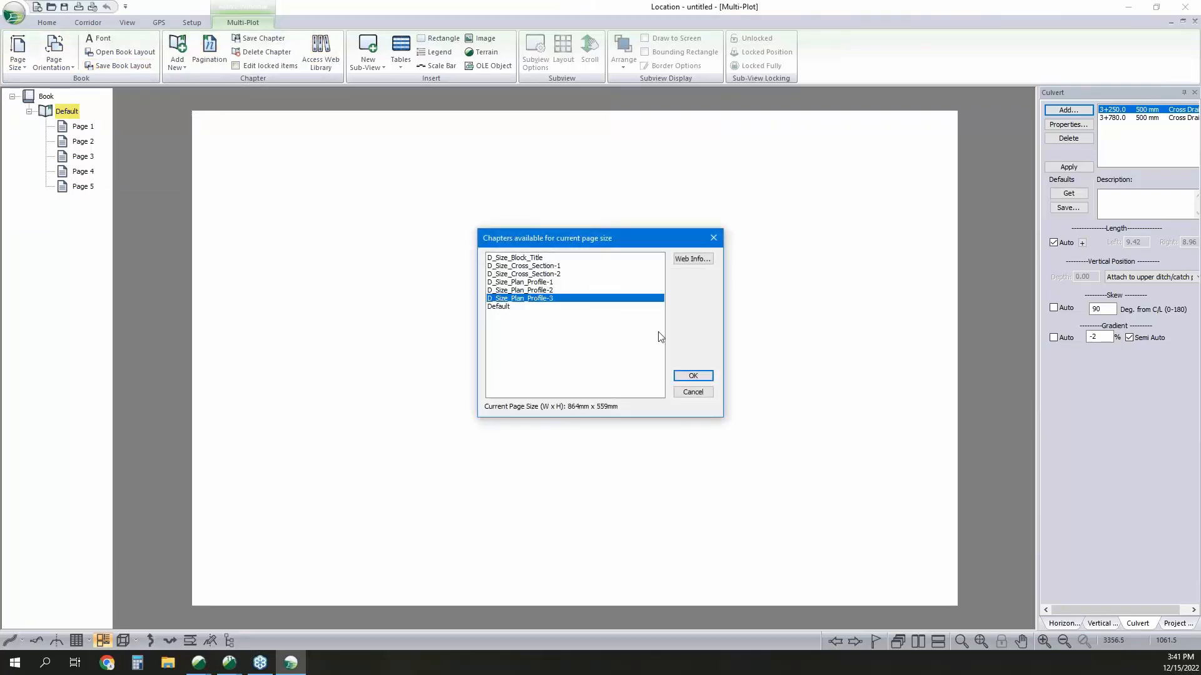
{"action": "left_click", "coordinate": [680, 377]}
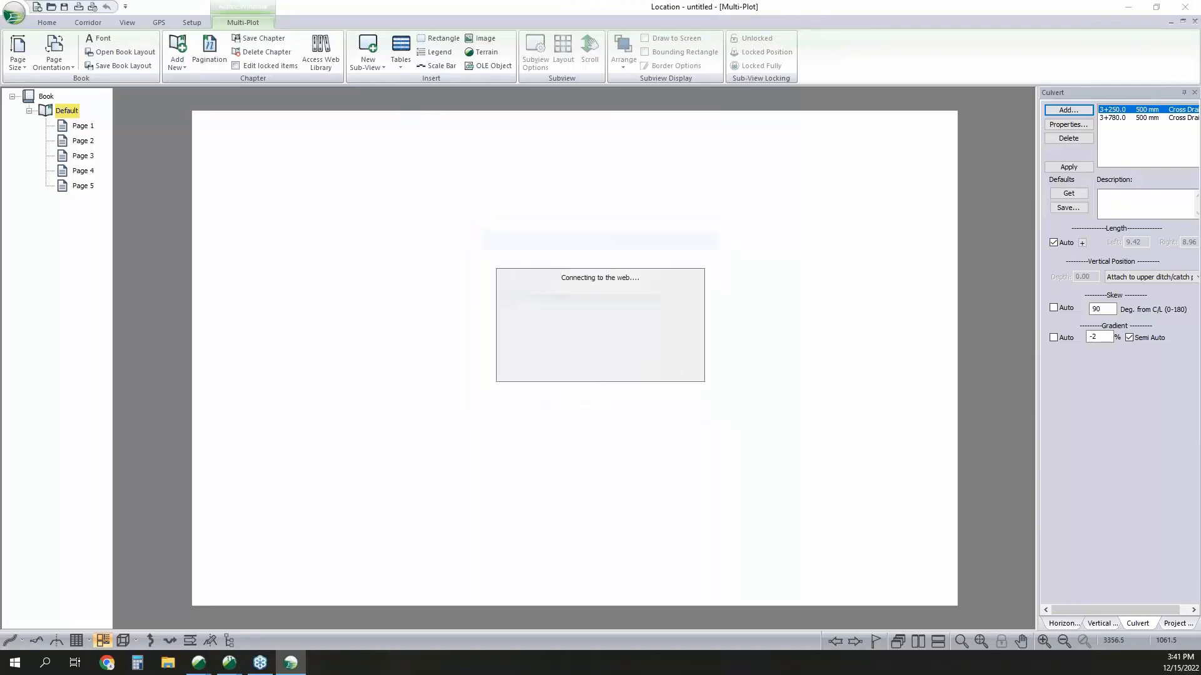
{"action": "left_click", "coordinate": [66, 111]}
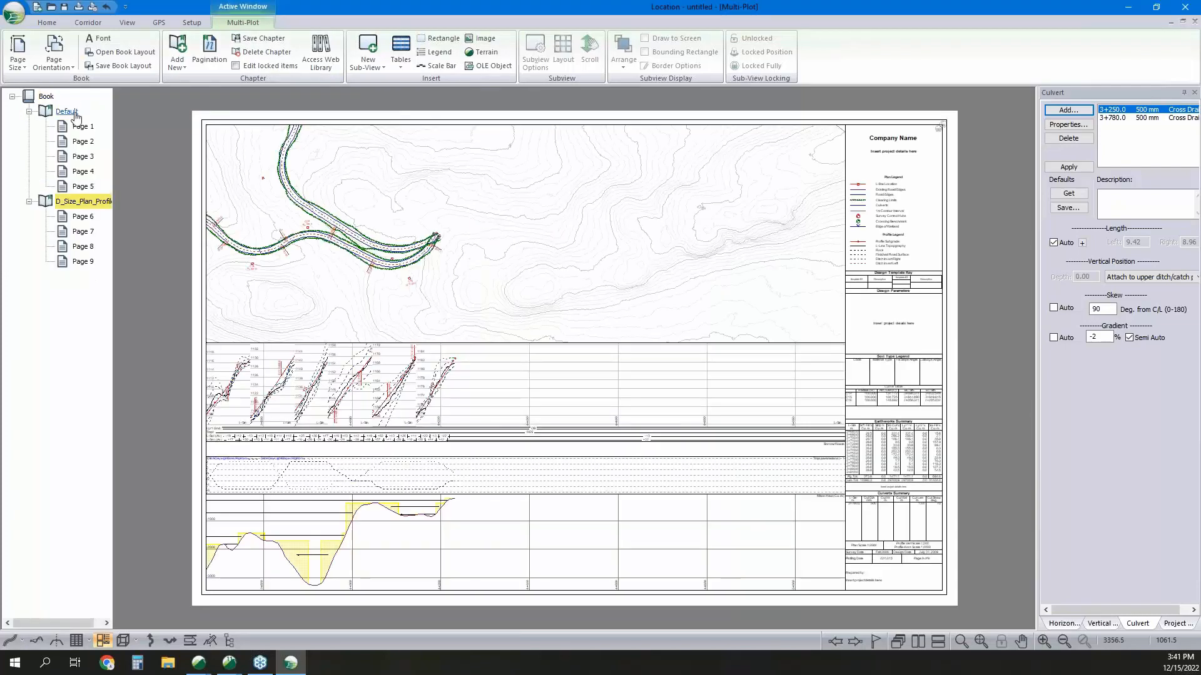
Delete the Default chapter from the book and hide the unused H-align1 alignment so only H-align1 (1) is plotted.
{"action": "right_click", "coordinate": [76, 113]}
{"action": "left_click", "coordinate": [120, 120]}
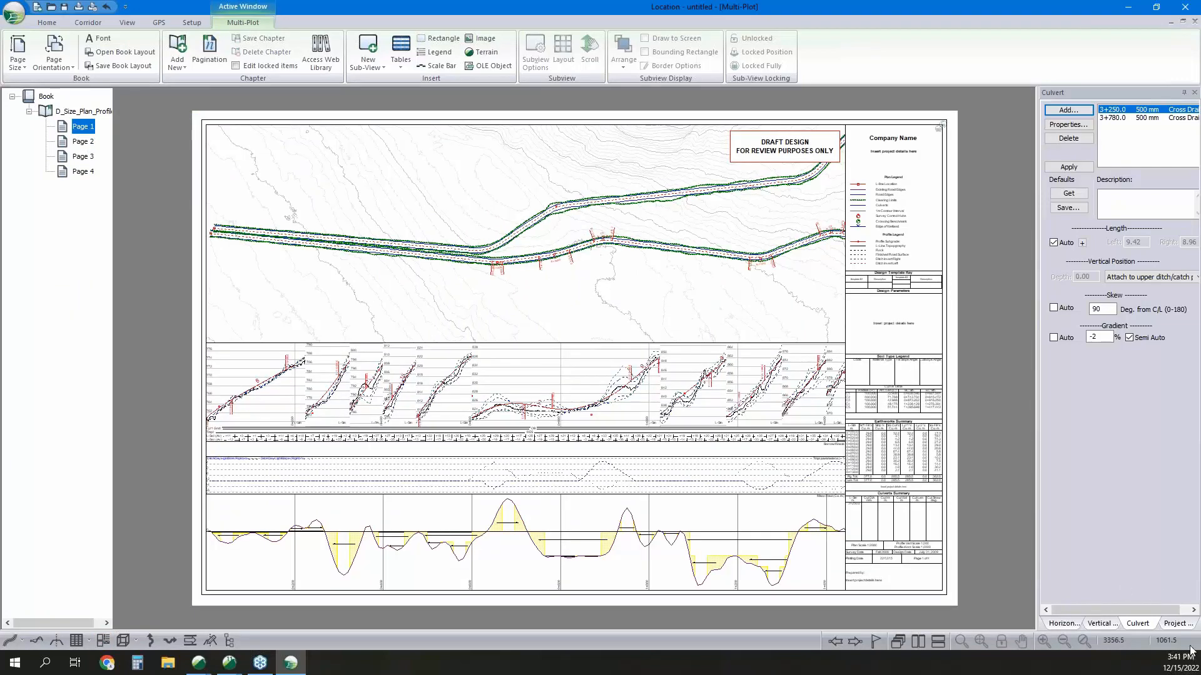
{"action": "left_click", "coordinate": [1176, 624]}
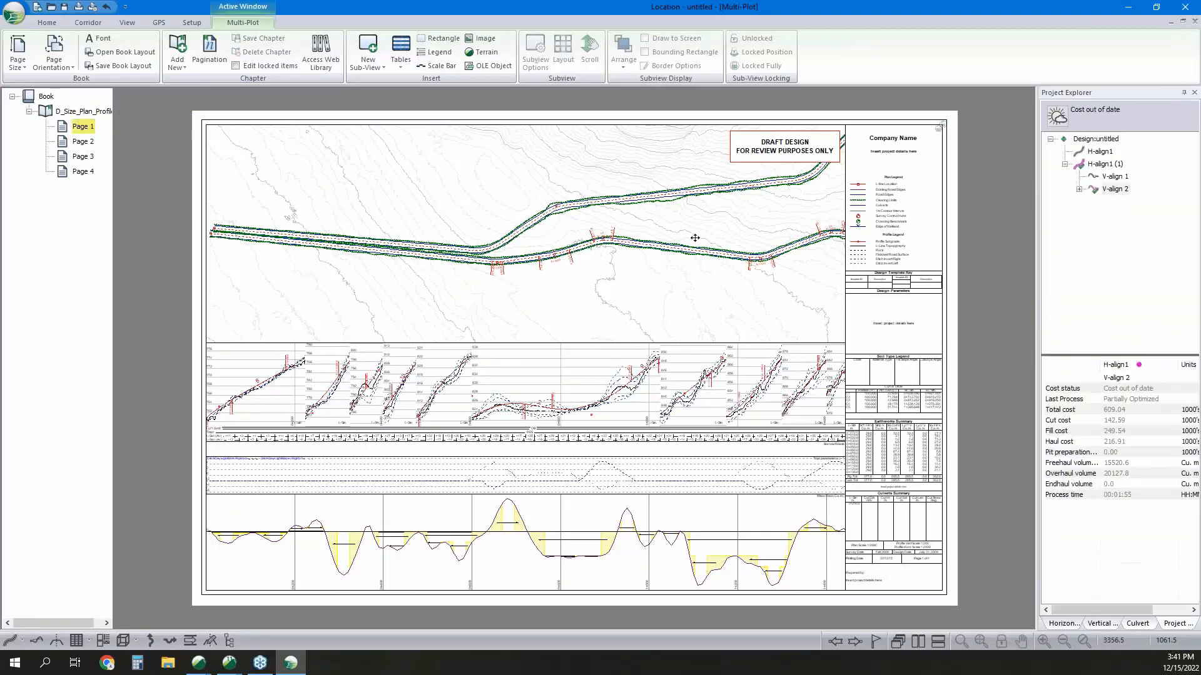
{"action": "right_click", "coordinate": [1109, 153]}
{"action": "left_click", "coordinate": [1126, 175]}
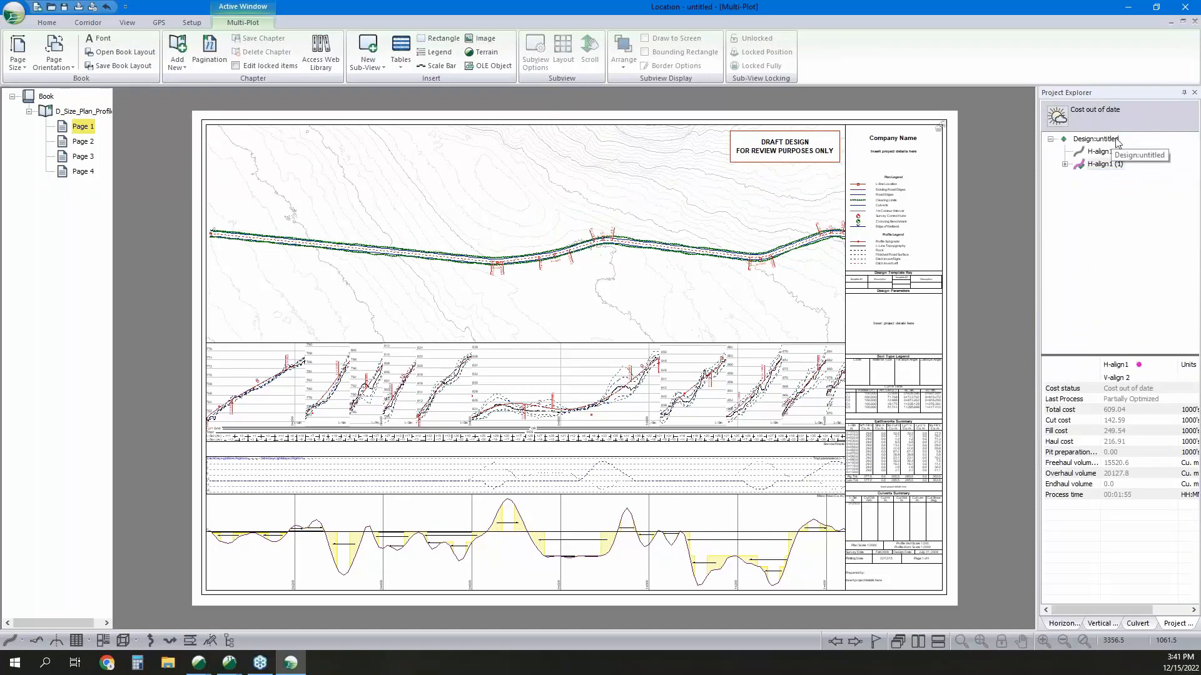
{"action": "mouse_move", "coordinate": [1085, 170]}
Remove the Tmpl parameter(s) - 1 sub-window from the sheet's profile view and reduce the sub-windows' height percentage.
{"action": "left_click", "coordinate": [668, 464]}
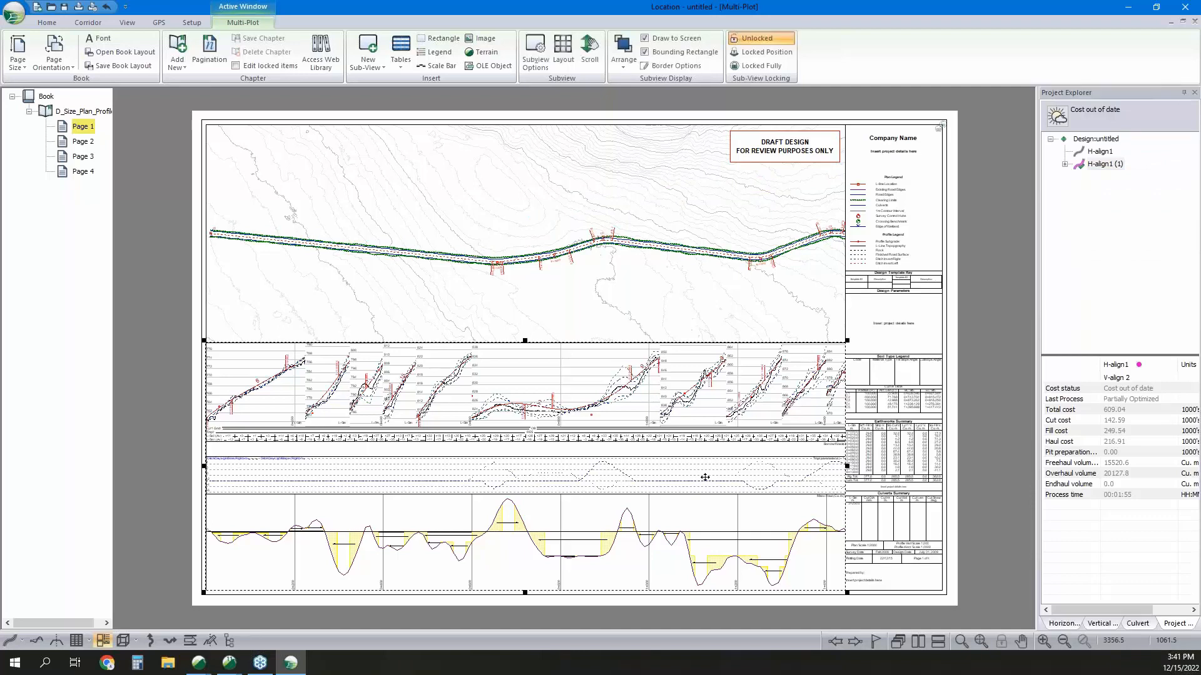
{"action": "double_click", "coordinate": [705, 477]}
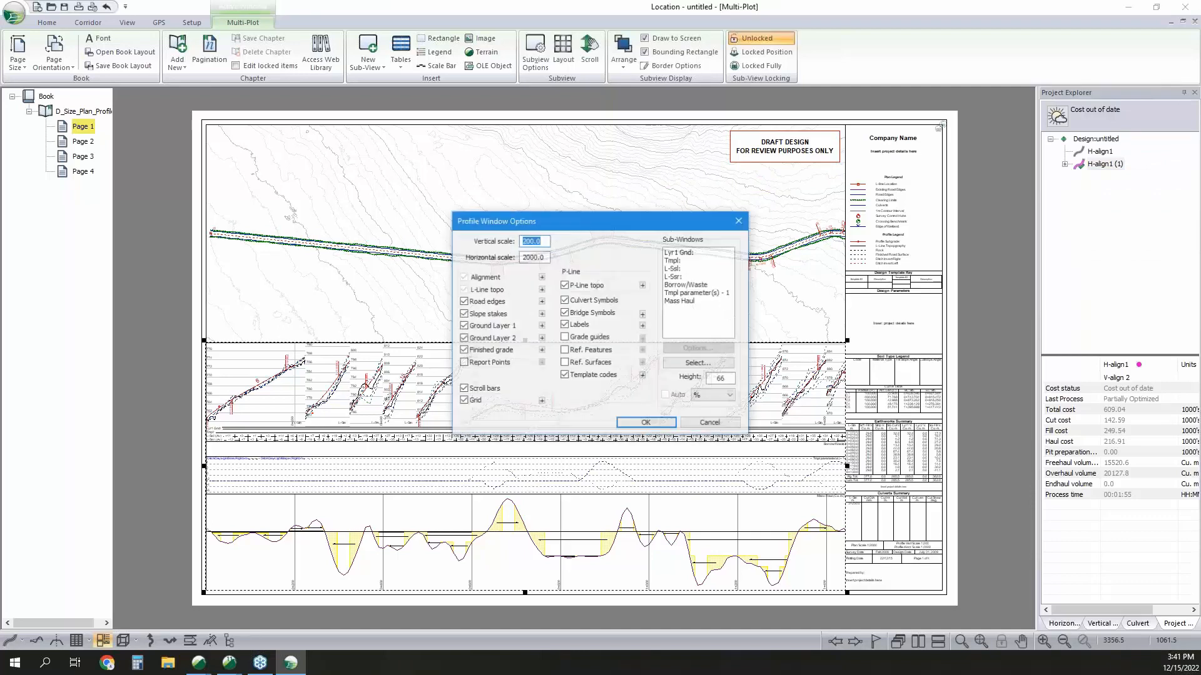
{"action": "left_click", "coordinate": [716, 294]}
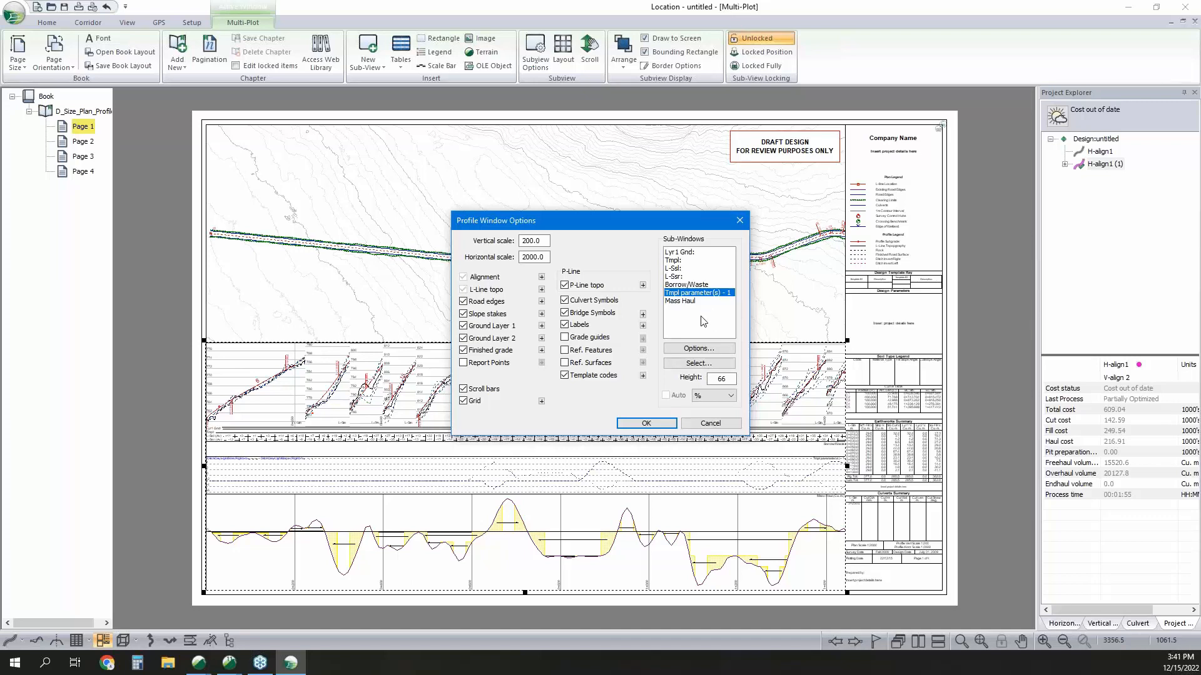
{"action": "left_click", "coordinate": [699, 363]}
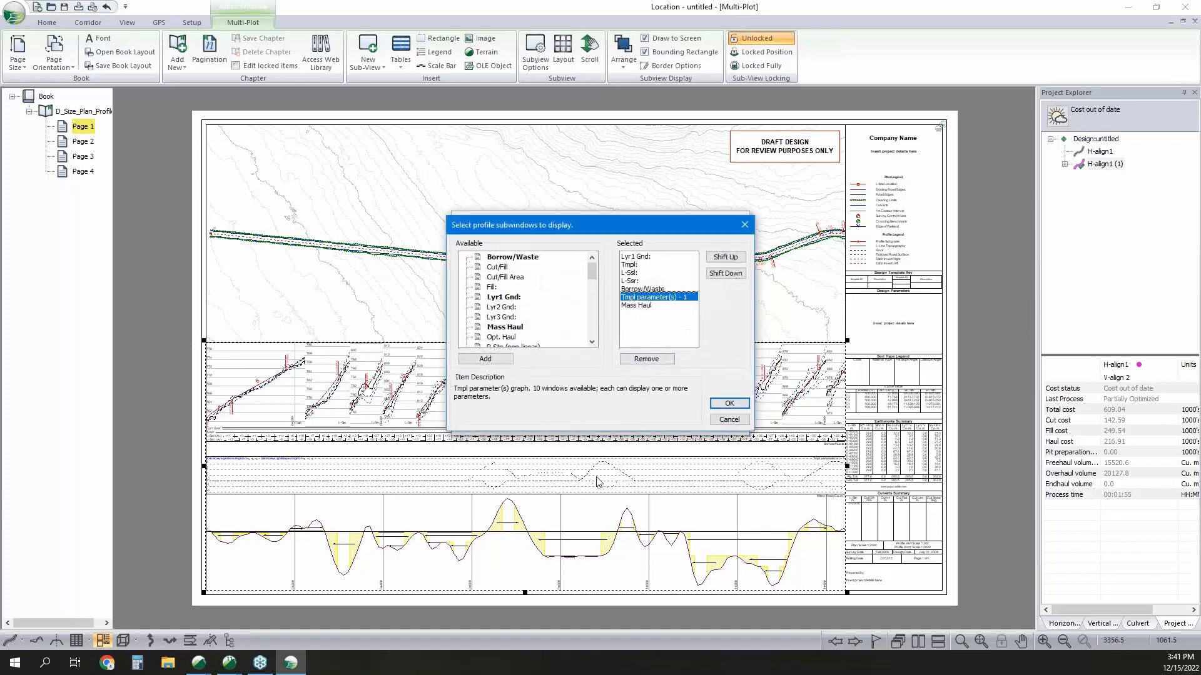
{"action": "left_click", "coordinate": [646, 359]}
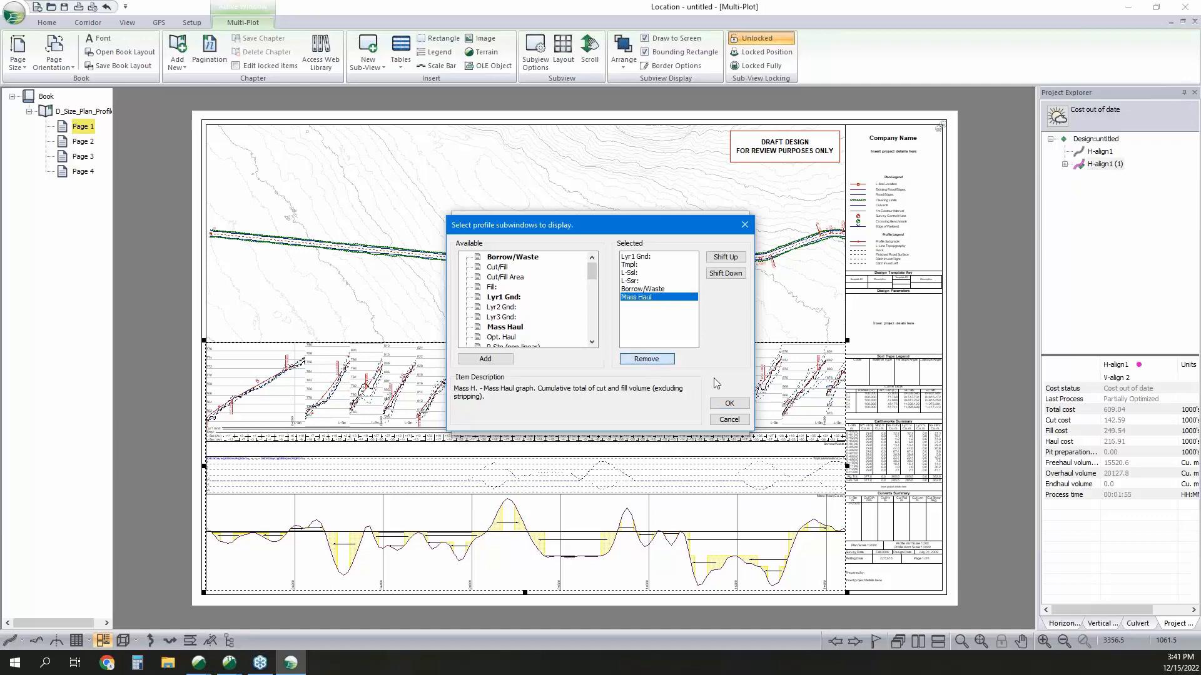
{"action": "left_click", "coordinate": [729, 404]}
{"action": "double_click", "coordinate": [731, 378]}
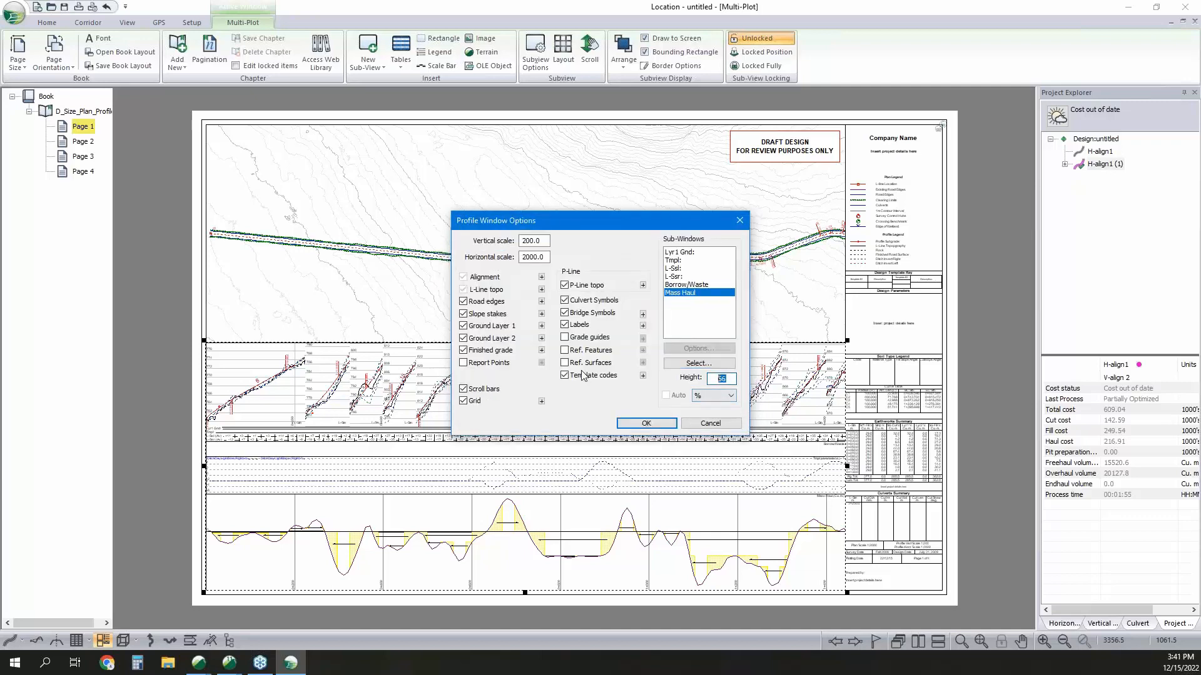
{"action": "type", "text": "40"}
{"action": "left_click", "coordinate": [664, 426]}
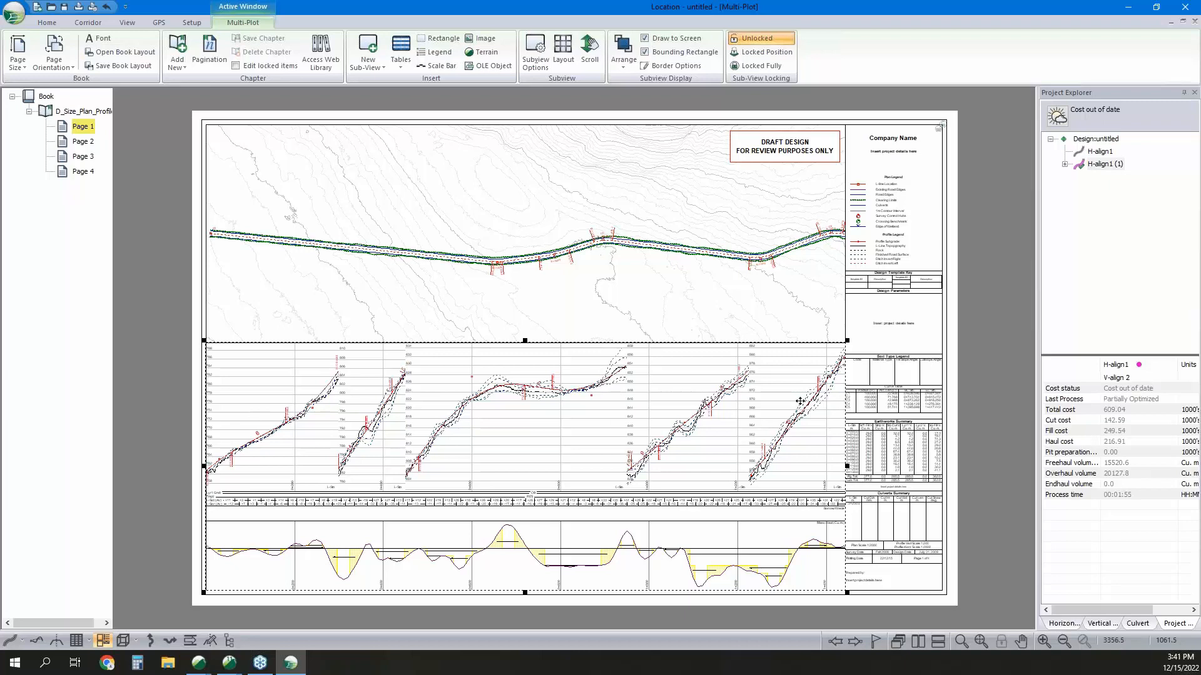
Scroll the plan view on Page 2 until the whole road bend fits inside its frame.
{"action": "left_click", "coordinate": [83, 143]}
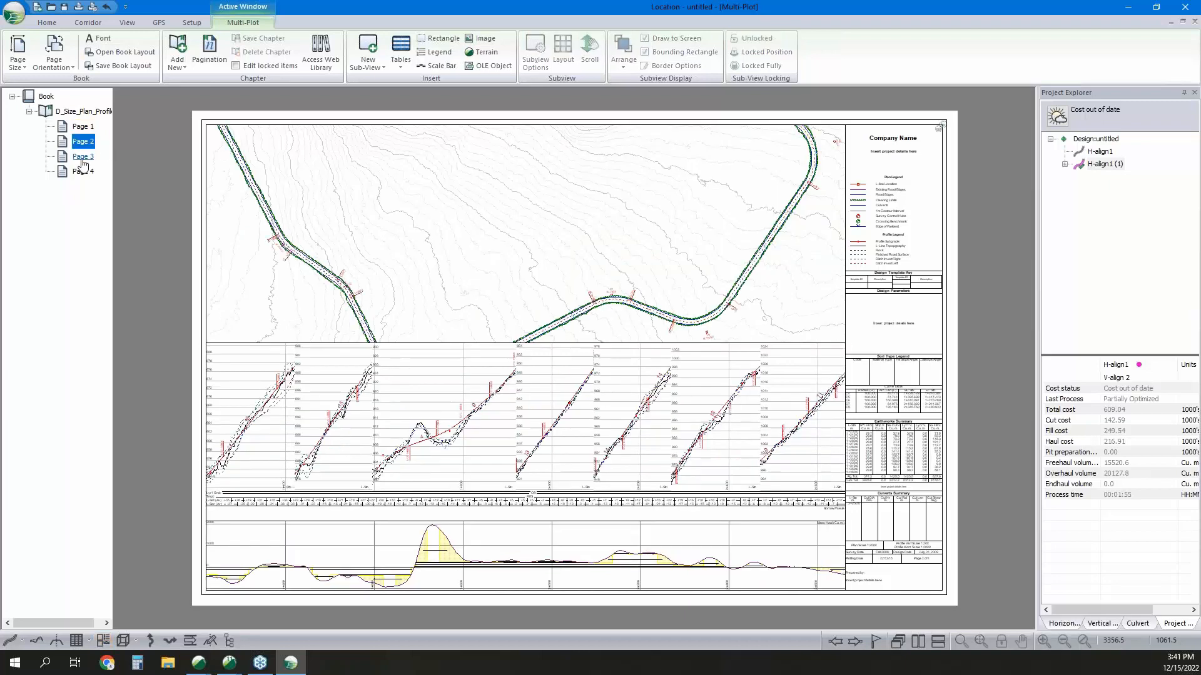
{"action": "left_click", "coordinate": [485, 233]}
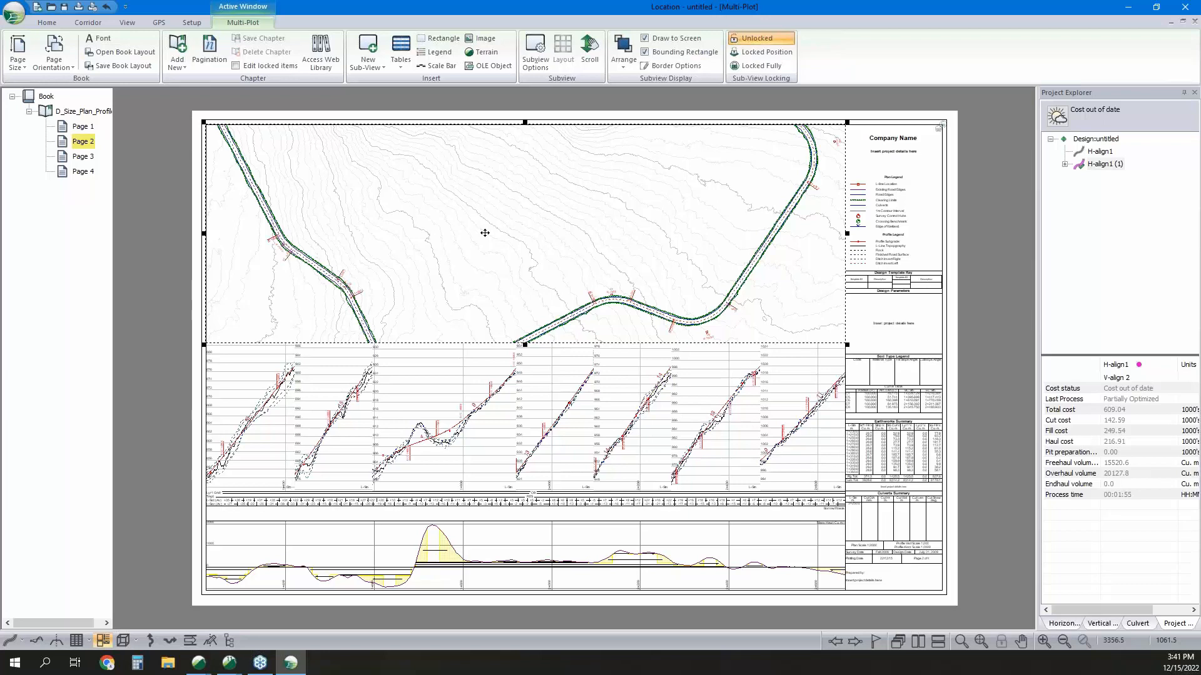
{"action": "key", "text": "Down"}
{"action": "key", "text": "Return"}
{"action": "key", "text": "Down"}
{"action": "key", "text": "Down"}
{"action": "key", "text": "Down"}
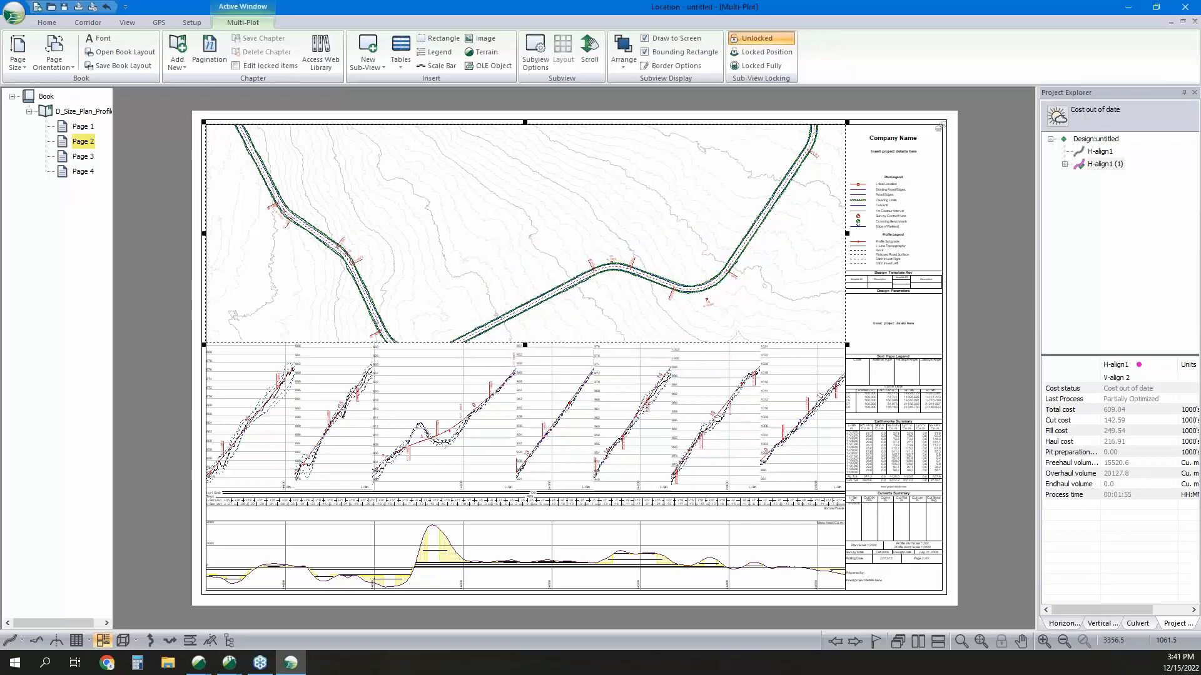
{"action": "key", "text": "Down"}
{"action": "key", "text": "Down"}
{"action": "key", "text": "Down"}
{"action": "key", "text": "Down"}
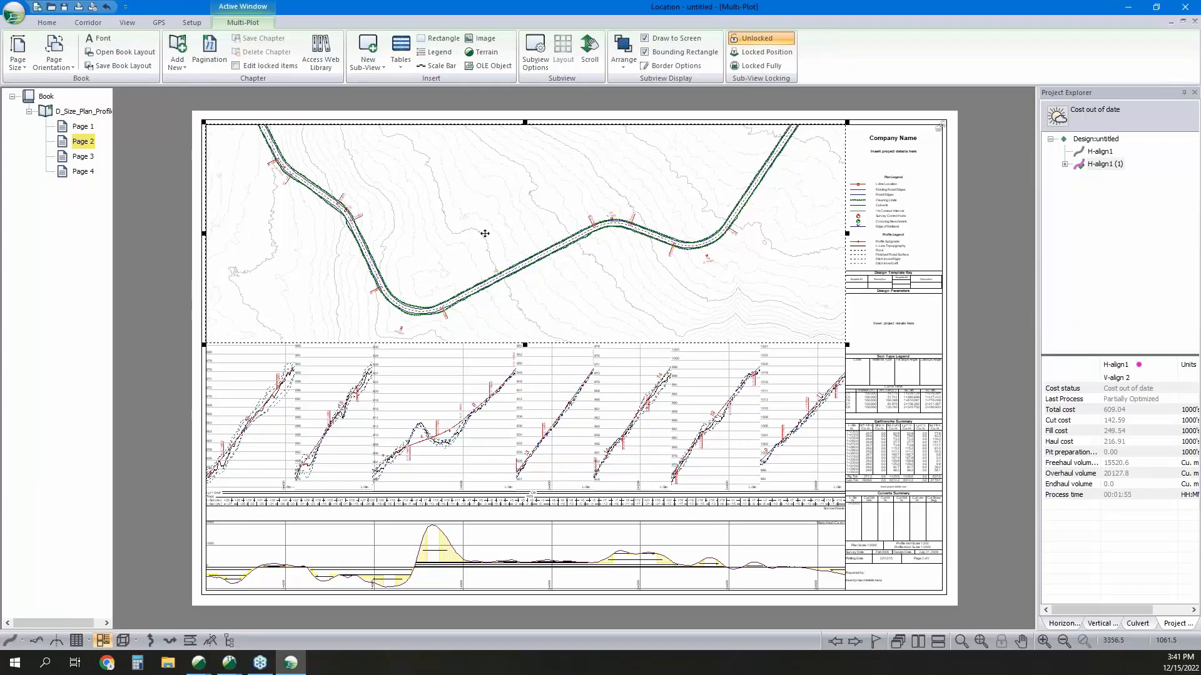
Insert the D_Size_Cross_Section-2 chapter from the web library.
{"action": "left_click", "coordinate": [321, 53]}
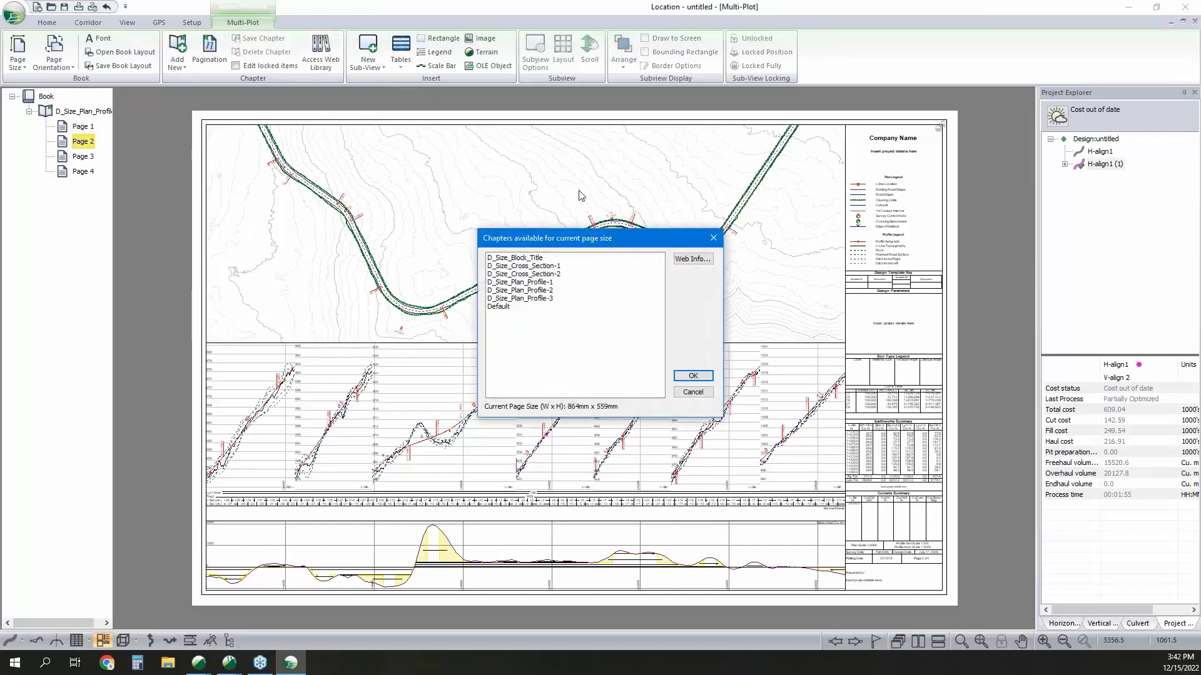
{"action": "left_click", "coordinate": [544, 276]}
{"action": "left_click", "coordinate": [692, 376]}
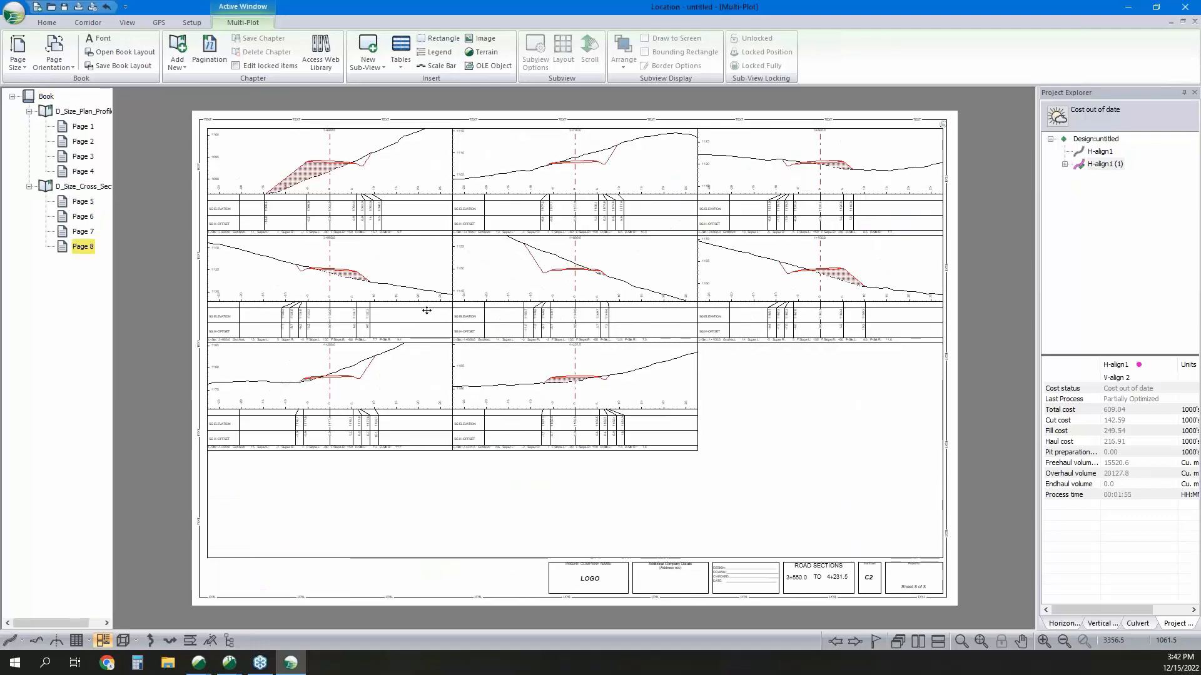
Set the cross-section layout to plot the 10.0 m auto interval points and culvert insertion points, leaving out the 100.0 m interval points.
{"action": "left_click", "coordinate": [83, 186]}
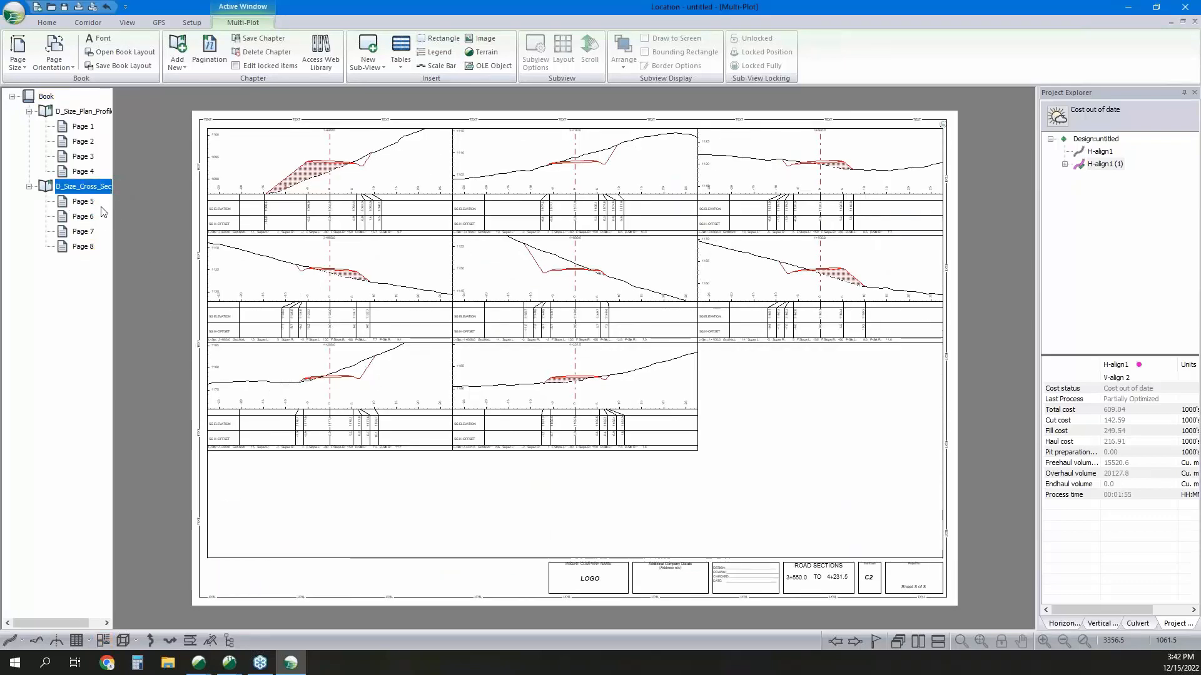
{"action": "left_click", "coordinate": [348, 203]}
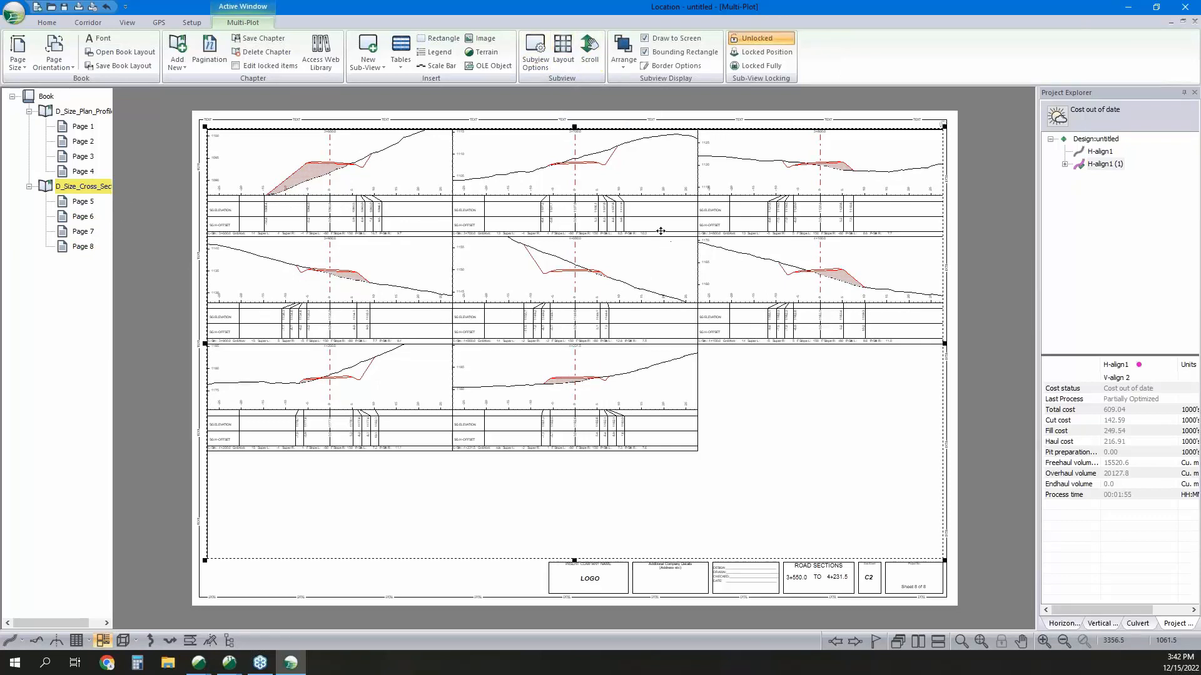
{"action": "left_click", "coordinate": [563, 51]}
{"action": "left_click", "coordinate": [666, 296]}
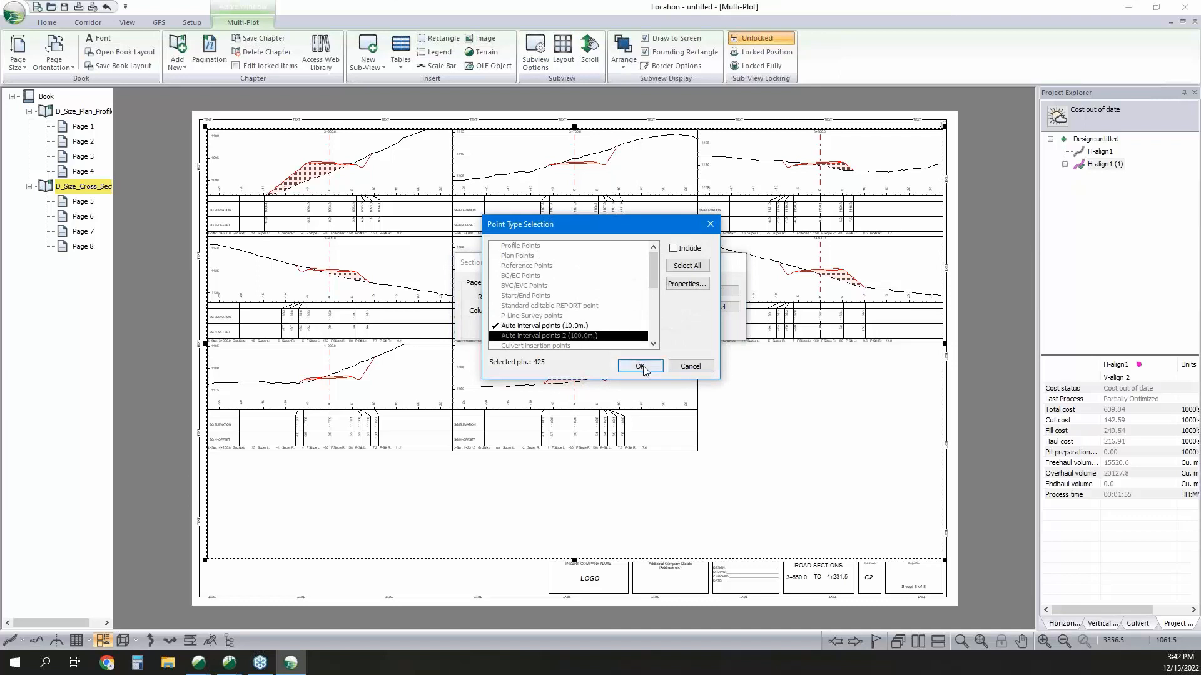
{"action": "scroll", "coordinate": [592, 321], "scroll_direction": "down", "scroll_amount": 1}
{"action": "double_click", "coordinate": [576, 317]}
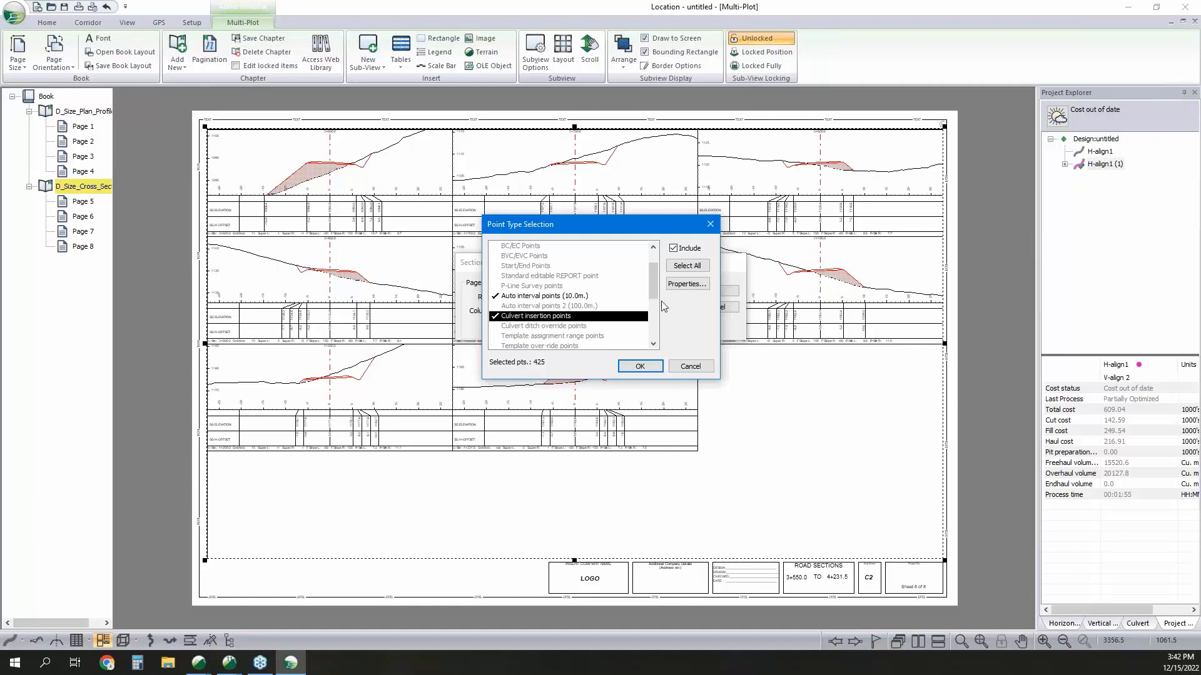
{"action": "left_click", "coordinate": [576, 298]}
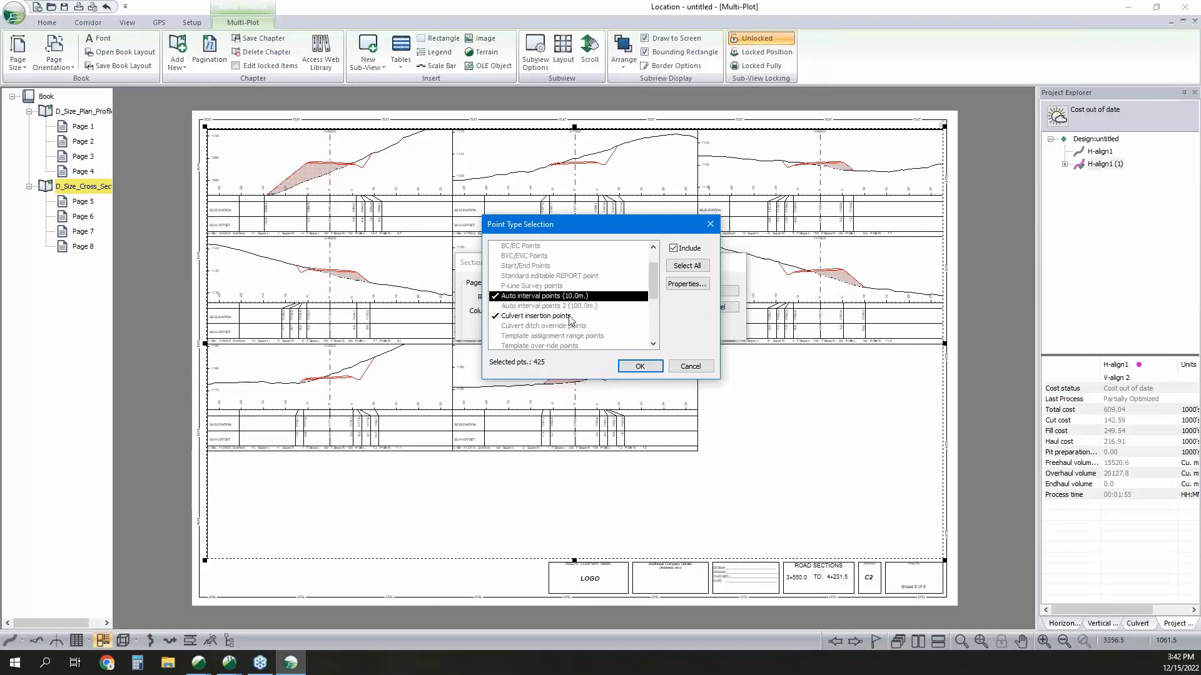
{"action": "left_click", "coordinate": [571, 317]}
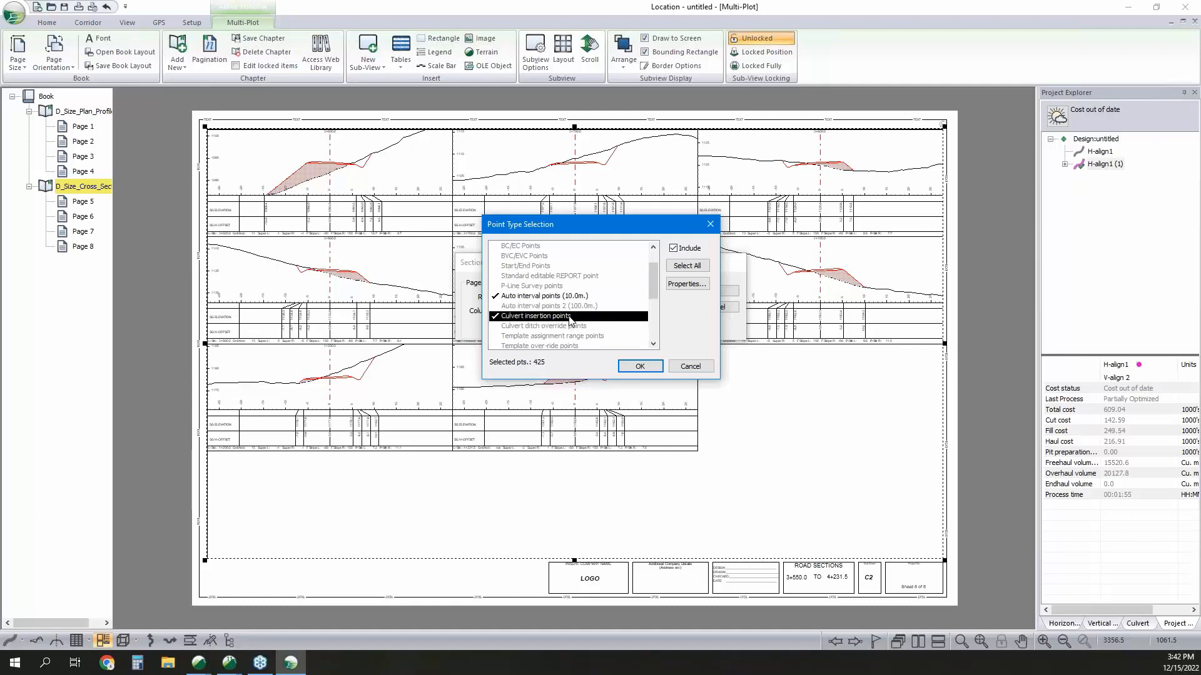
{"action": "left_click", "coordinate": [654, 369]}
{"action": "left_click", "coordinate": [704, 296]}
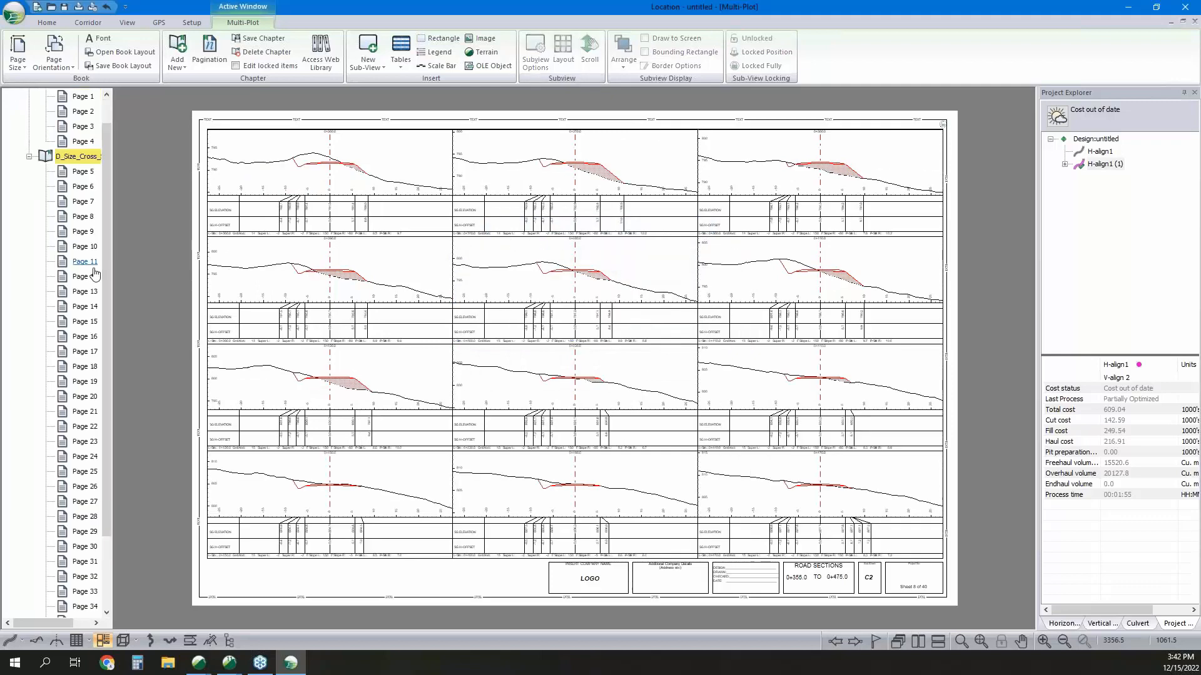
Look through the list of cross-section pages and return to the D_Size_Plan_Profile-3 chapter.
{"action": "scroll", "coordinate": [95, 274], "scroll_direction": "down", "scroll_amount": 2}
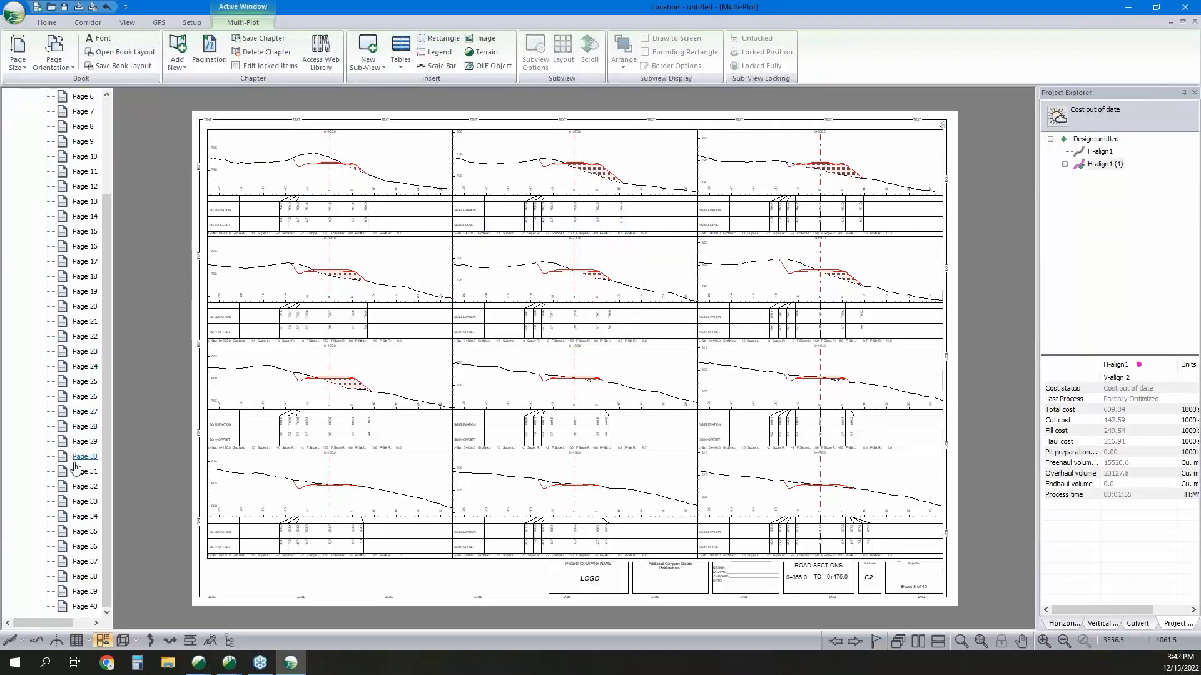
{"action": "scroll", "coordinate": [75, 468], "scroll_direction": "up", "scroll_amount": 3}
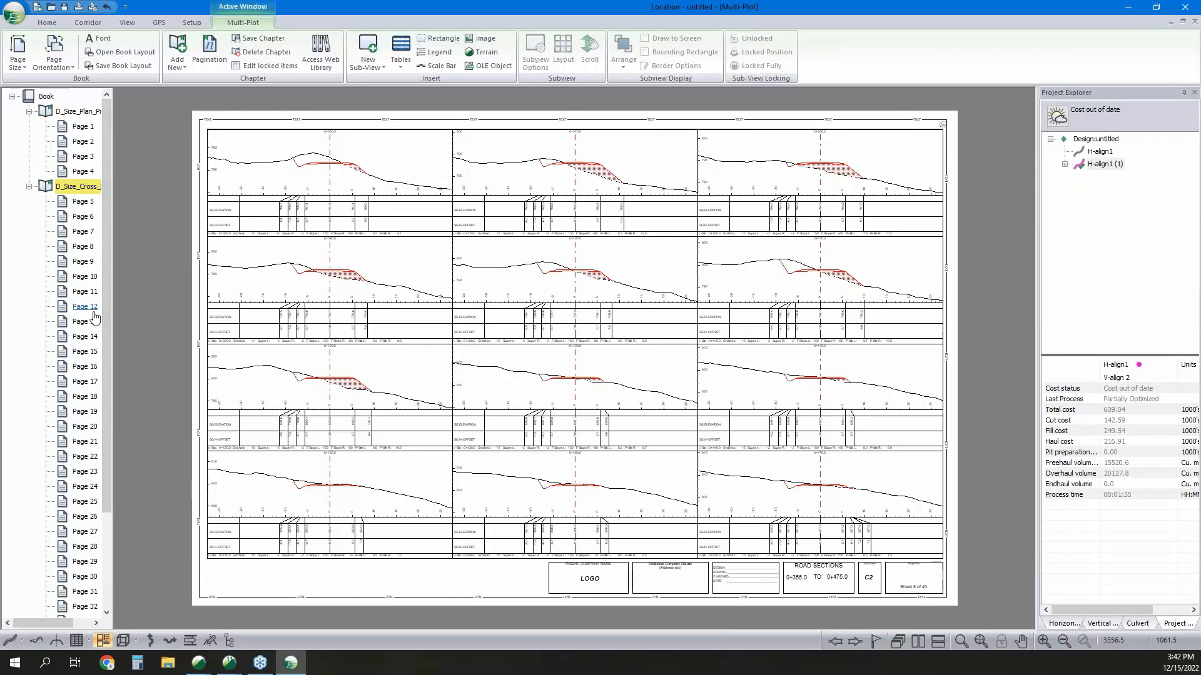
{"action": "left_click", "coordinate": [73, 119]}
Review the file formats available for saving or exporting the design, and close the dialog without saving.
{"action": "left_click", "coordinate": [18, 21]}
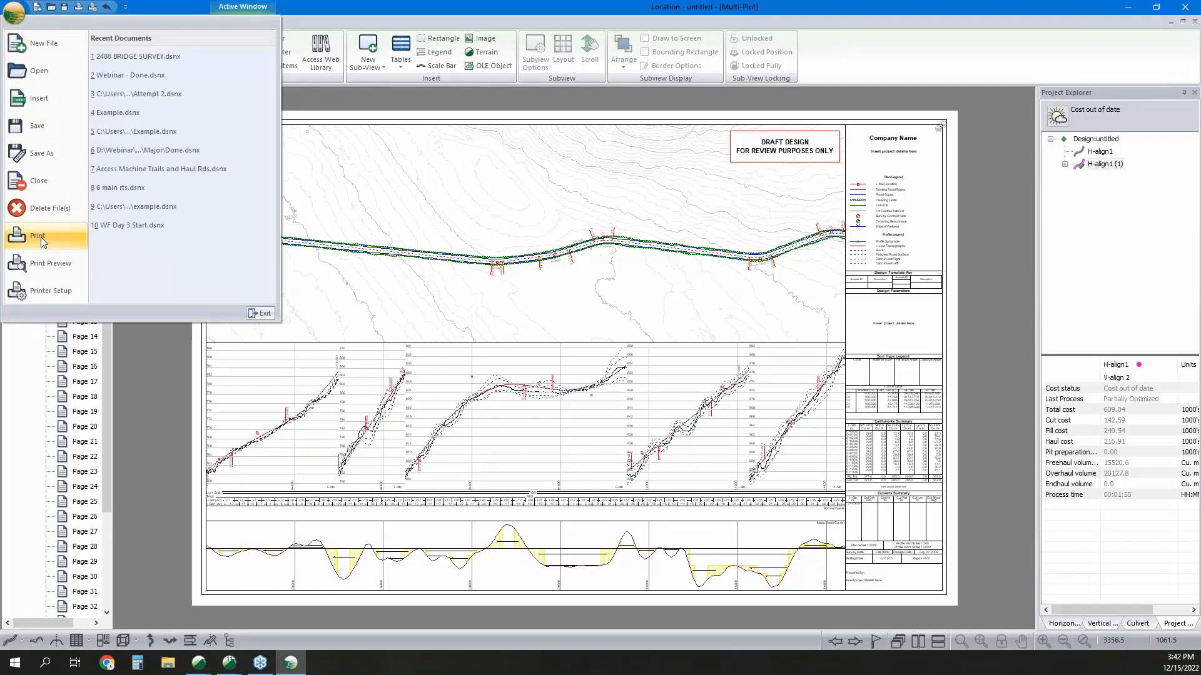
{"action": "left_click", "coordinate": [66, 154]}
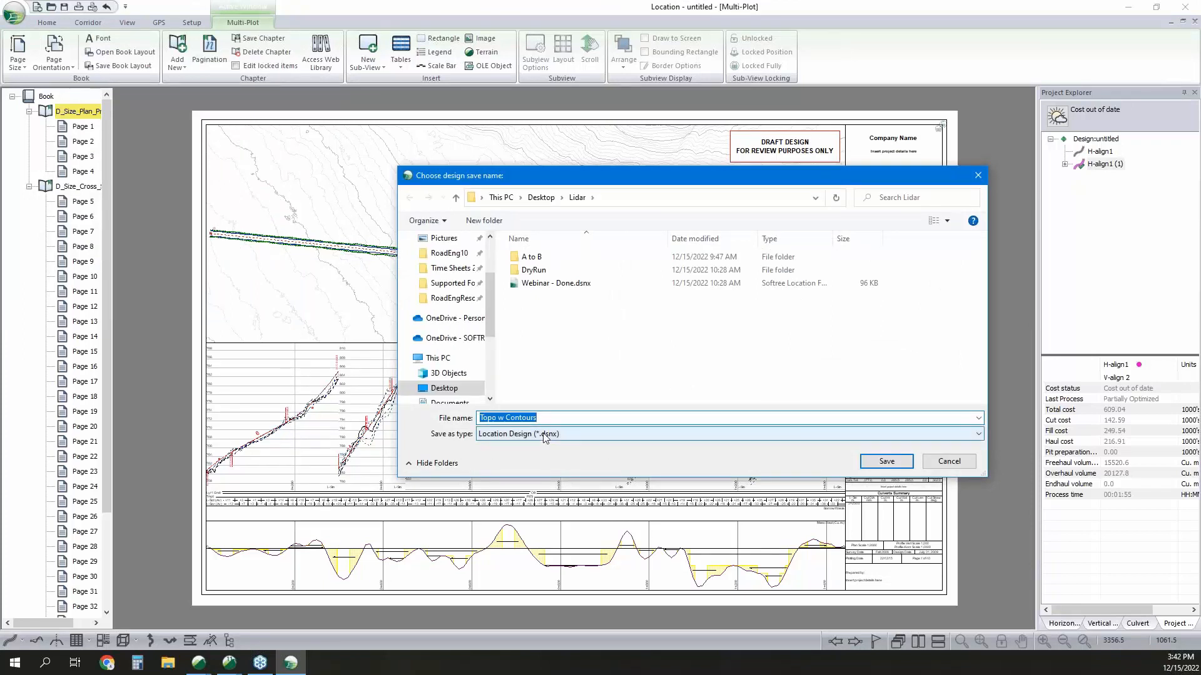
{"action": "left_click", "coordinate": [544, 436]}
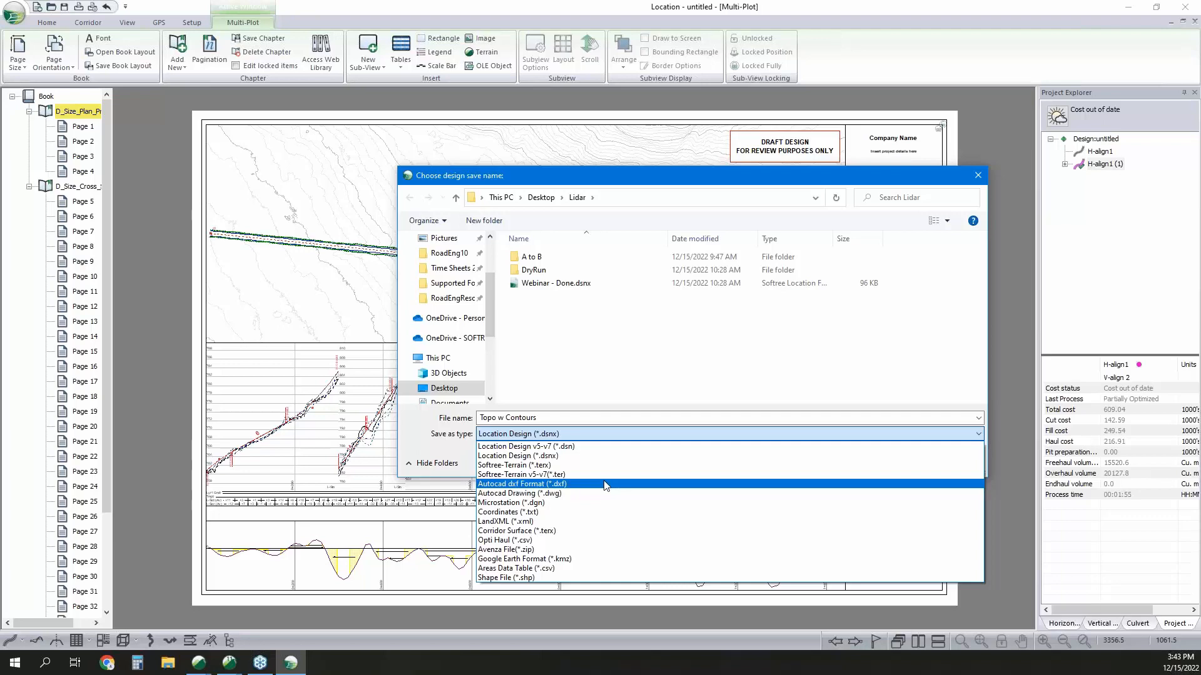
{"action": "left_click", "coordinate": [693, 367]}
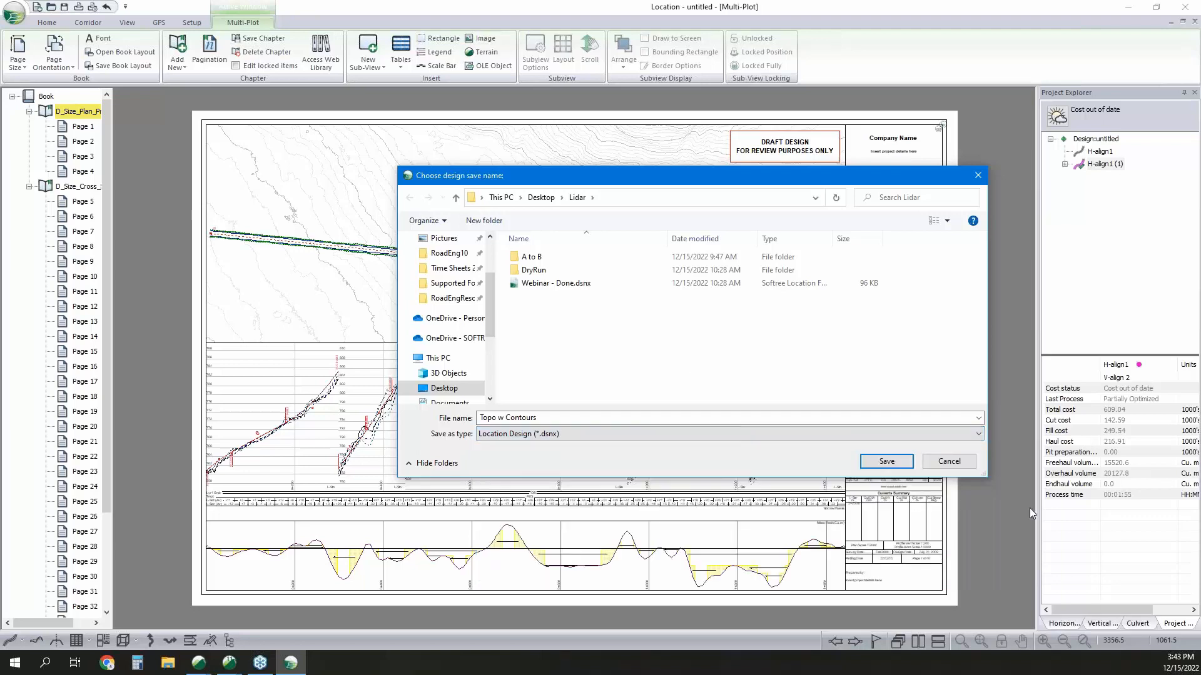
{"action": "left_click", "coordinate": [971, 468]}
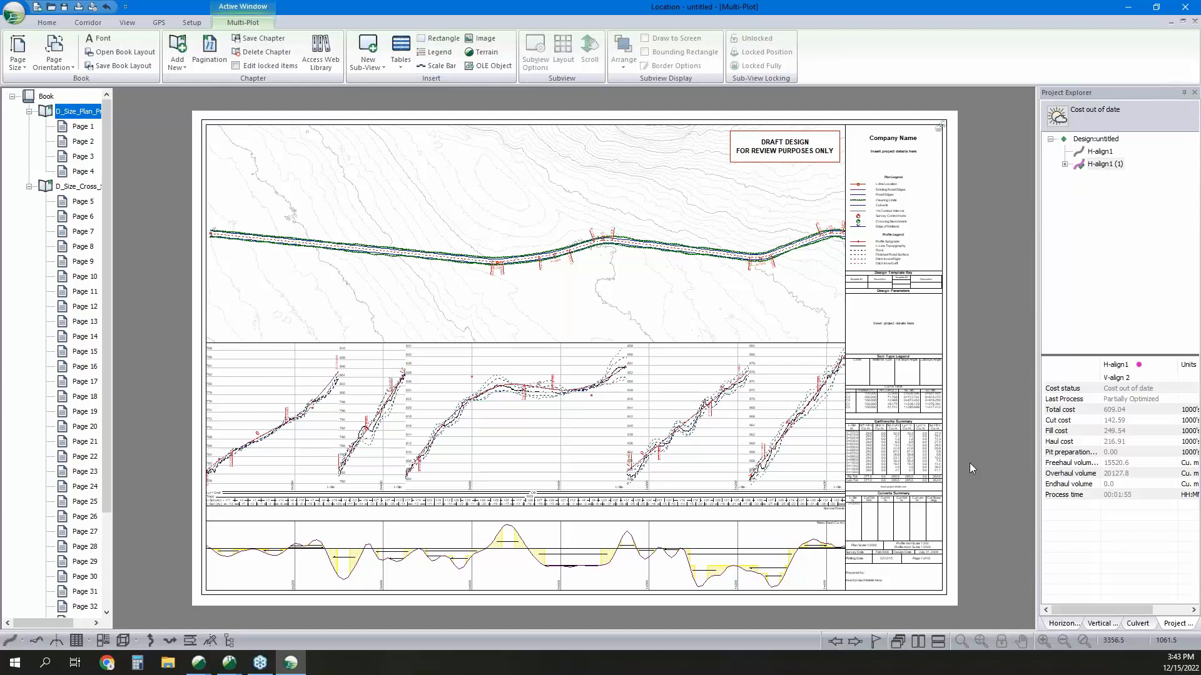
Switch to the Terrain window with Topo Small.terx and select the purple line feature in the plan view.
{"action": "left_click", "coordinate": [1128, 9]}
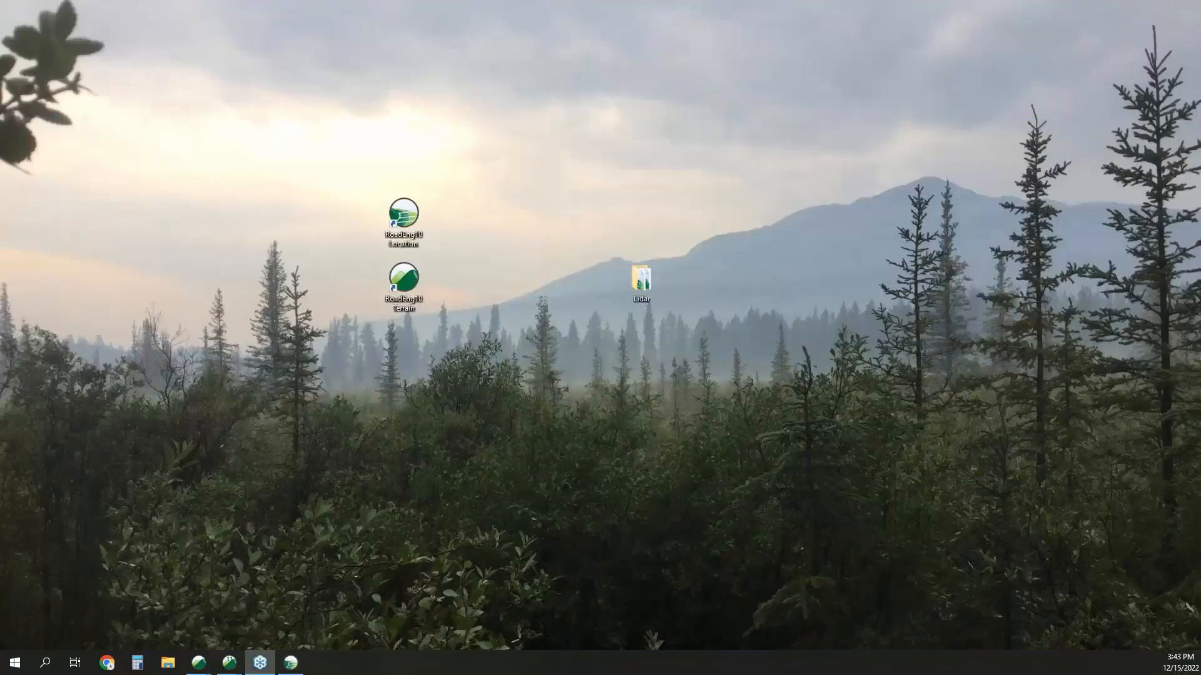
{"action": "mouse_move", "coordinate": [231, 667]}
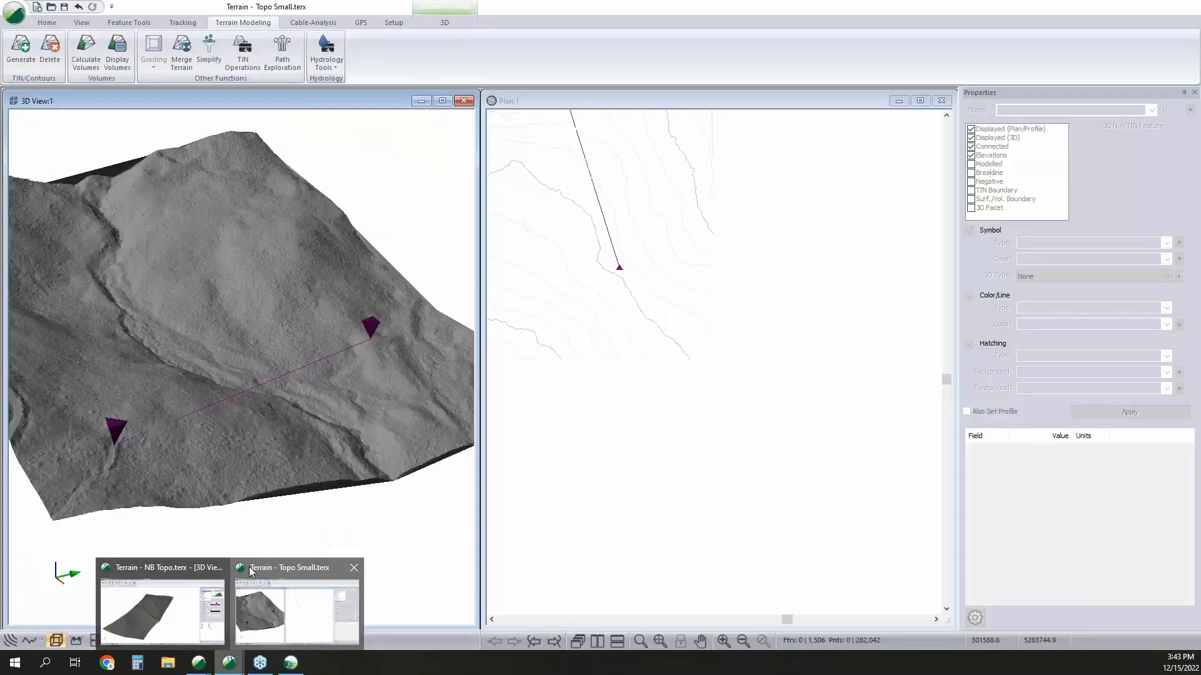
{"action": "left_click", "coordinate": [249, 567]}
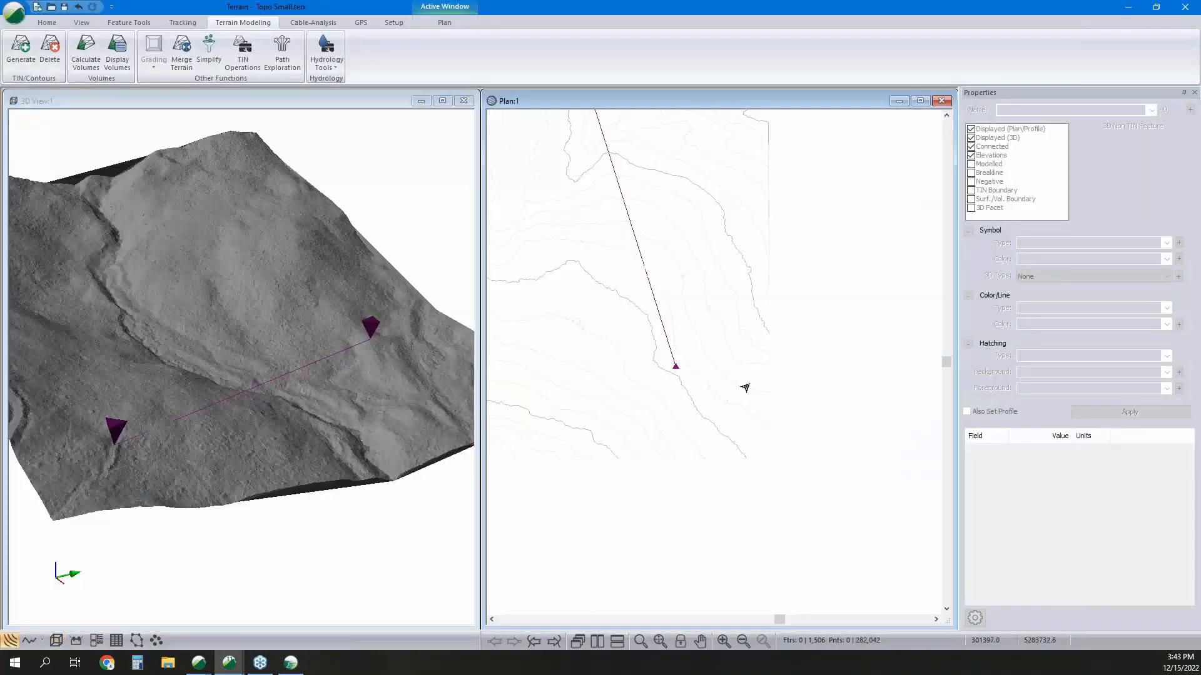
{"action": "scroll", "coordinate": [764, 446], "scroll_direction": "down", "scroll_amount": 1}
{"action": "middle_click_drag", "start_coordinate": [764, 447], "coordinate": [780, 477]}
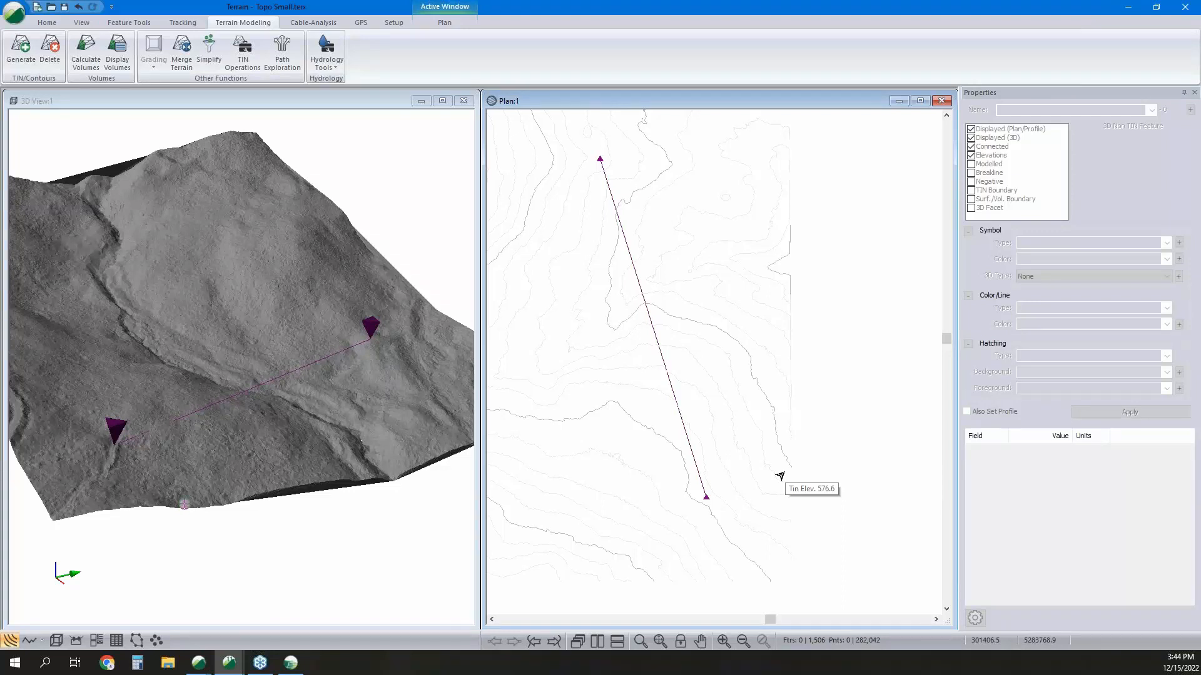
{"action": "left_click", "coordinate": [692, 475]}
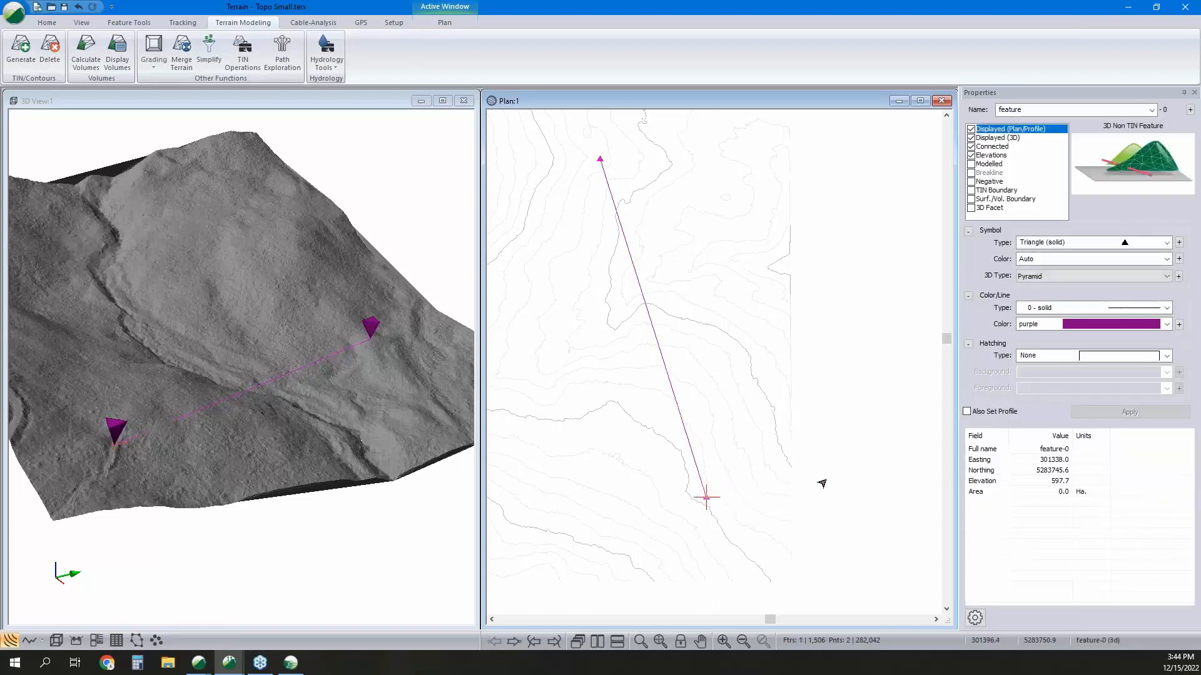
Move the northern endpoint of the purple line to about easting 301244.5, northing 5284038.9.
{"action": "middle_click_drag", "start_coordinate": [672, 388], "coordinate": [719, 400]}
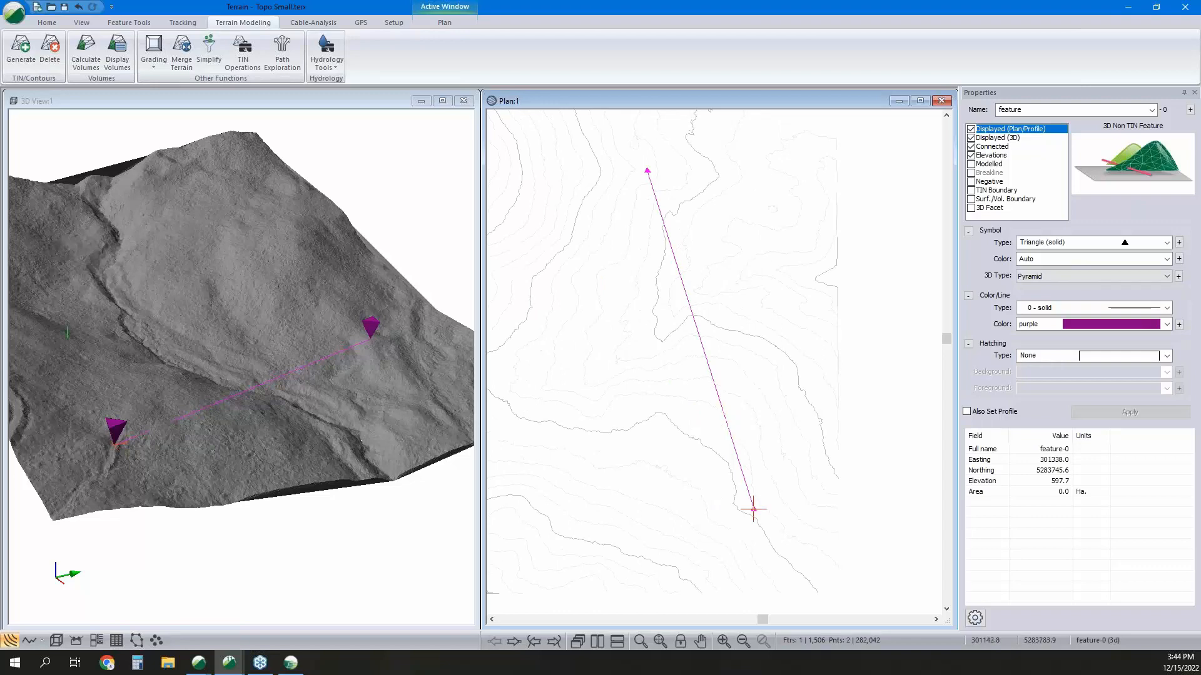
{"action": "middle_click_drag", "start_coordinate": [246, 369], "coordinate": [291, 393]}
{"action": "scroll", "coordinate": [345, 364], "scroll_direction": "up", "scroll_amount": 1}
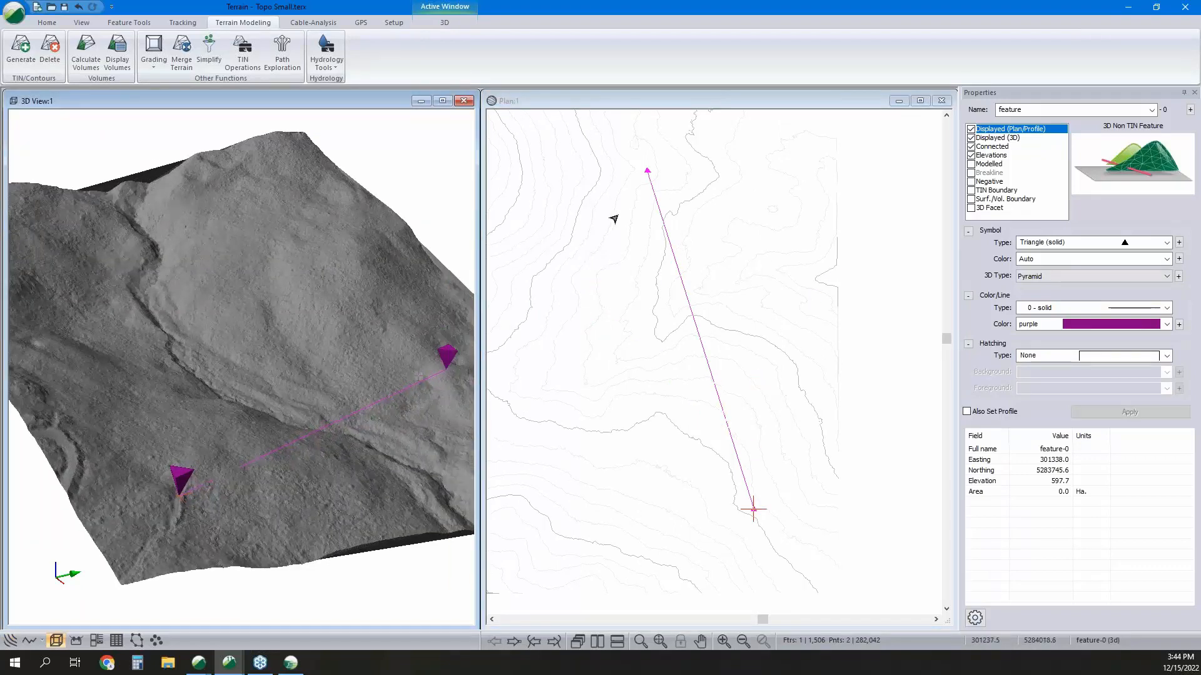
{"action": "right_click", "coordinate": [677, 207]}
{"action": "left_click", "coordinate": [720, 223]}
{"action": "left_click", "coordinate": [701, 166]}
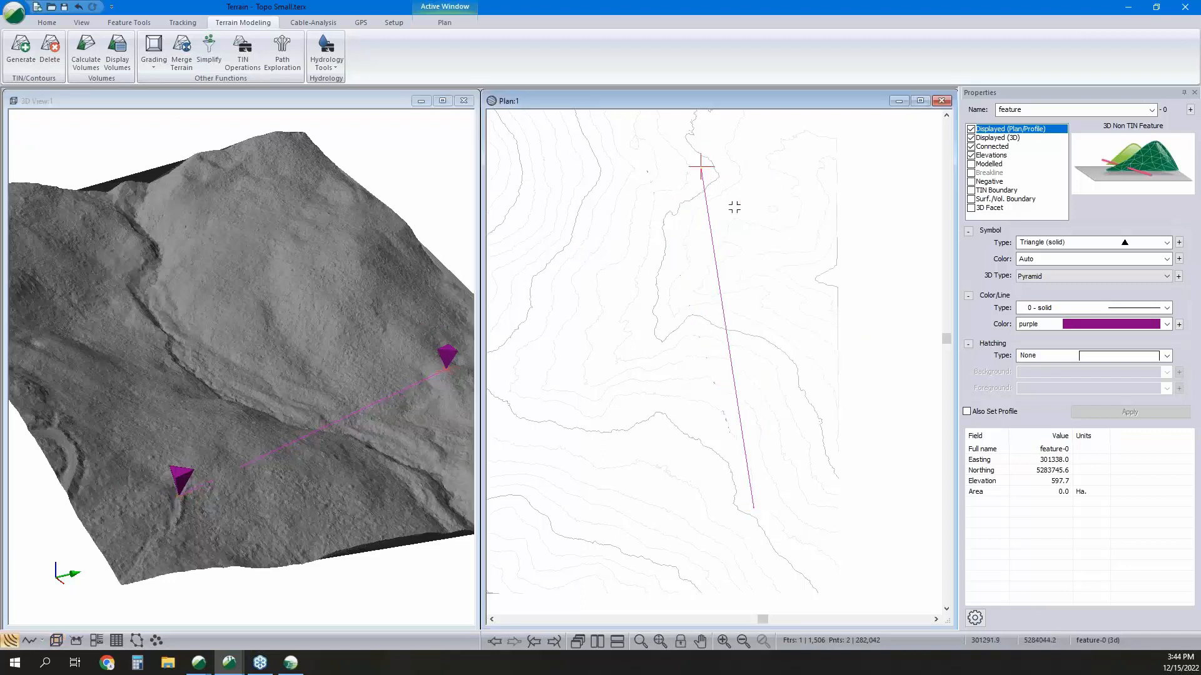
{"action": "left_click", "coordinate": [756, 195]}
{"action": "middle_click_drag", "start_coordinate": [421, 313], "coordinate": [363, 304]}
{"action": "left_click_drag", "start_coordinate": [756, 195], "coordinate": [645, 173]}
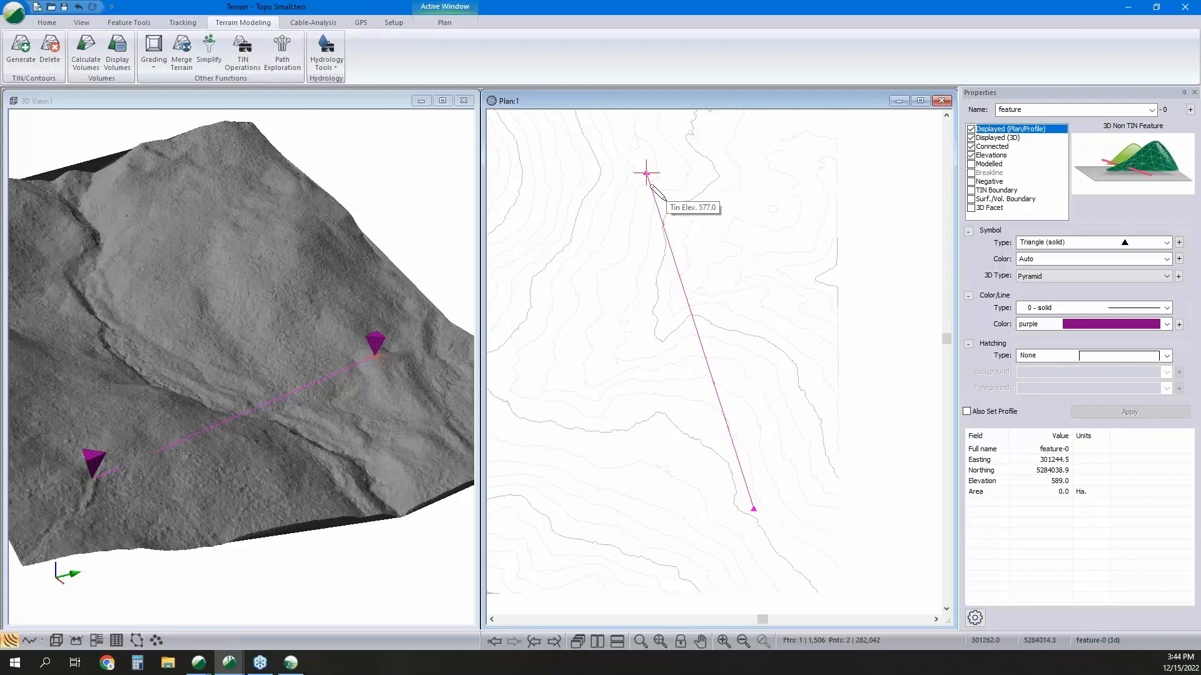
Run Path Exploration between the line's endpoints on the current TIN with 12.0% max slope, 4 paths and a heuristic multiplier factor of 1.
{"action": "left_click", "coordinate": [285, 62]}
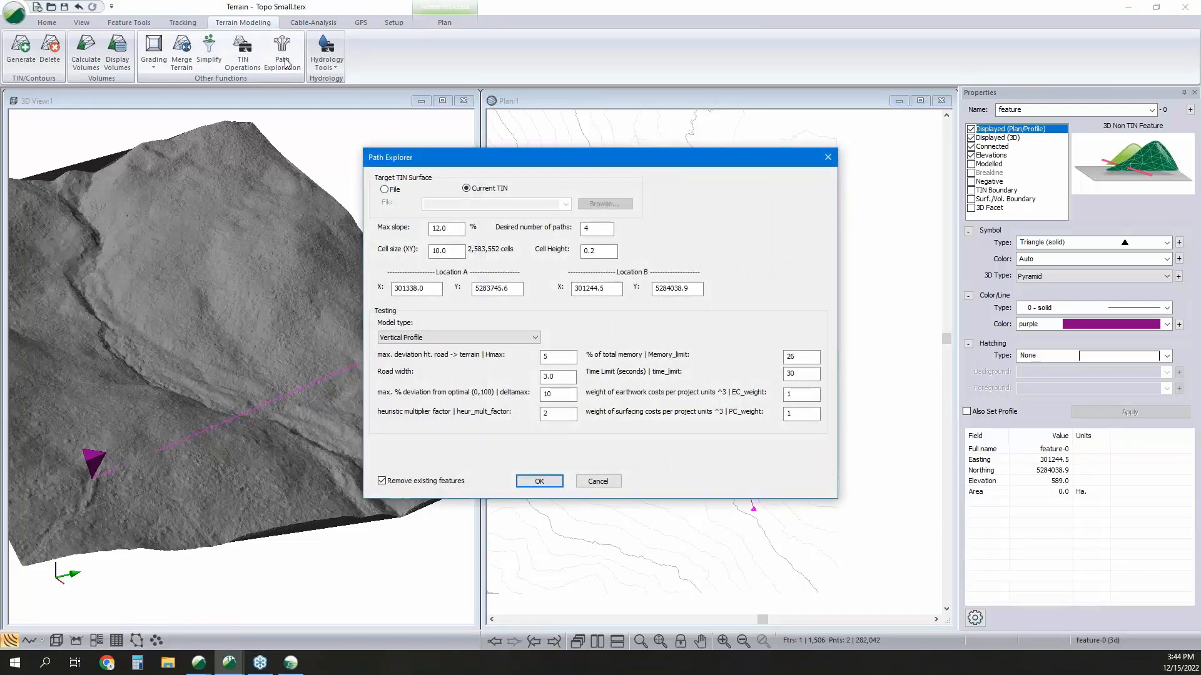
{"action": "double_click", "coordinate": [583, 228]}
{"action": "double_click", "coordinate": [557, 393]}
{"action": "double_click", "coordinate": [543, 414]}
{"action": "left_click_drag", "start_coordinate": [457, 228], "coordinate": [394, 221]}
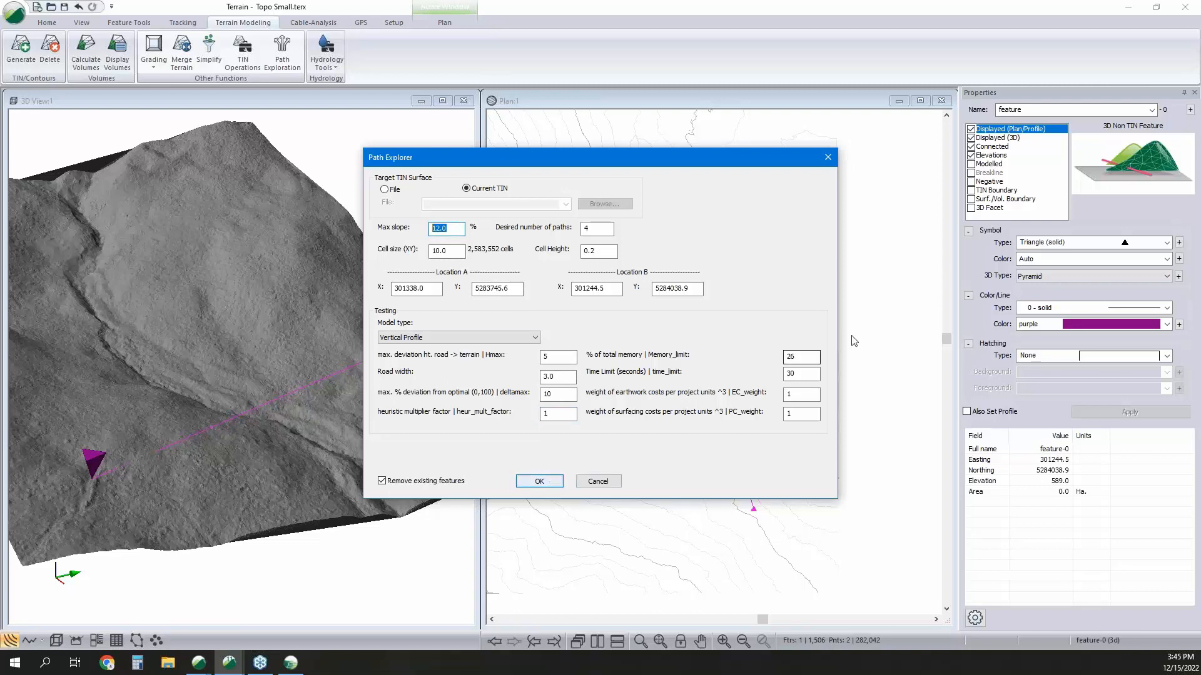
{"action": "left_click_drag", "start_coordinate": [809, 376], "coordinate": [766, 377]}
{"action": "left_click", "coordinate": [539, 483]}
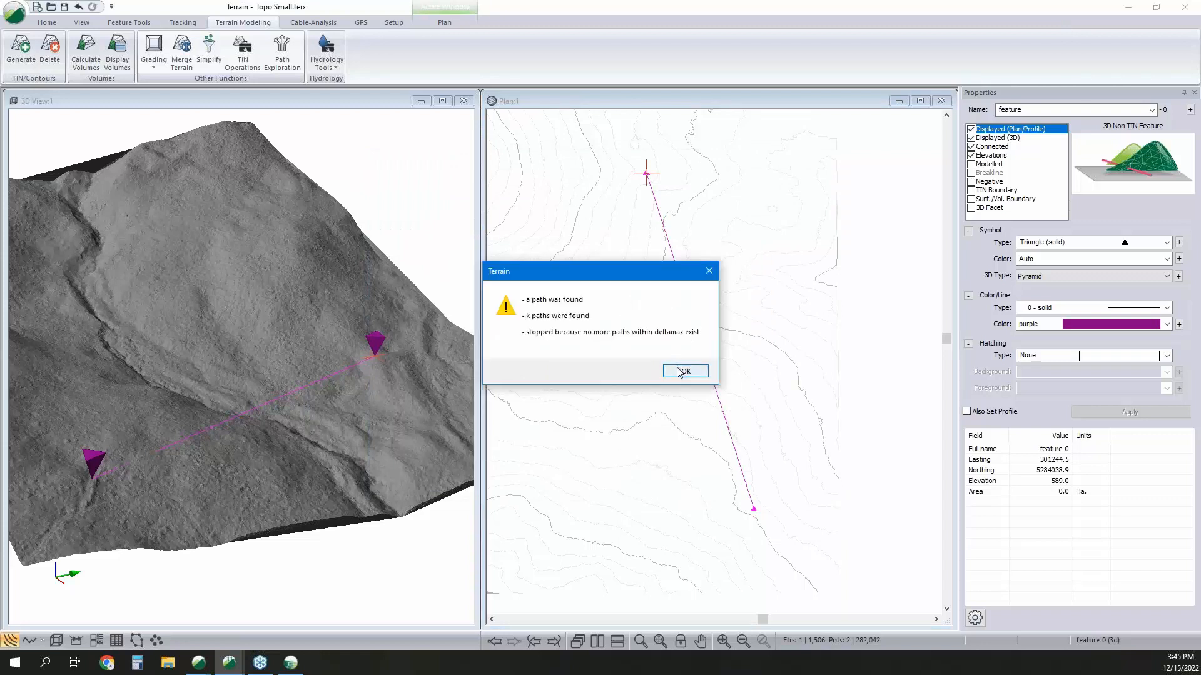
{"action": "left_click", "coordinate": [686, 370]}
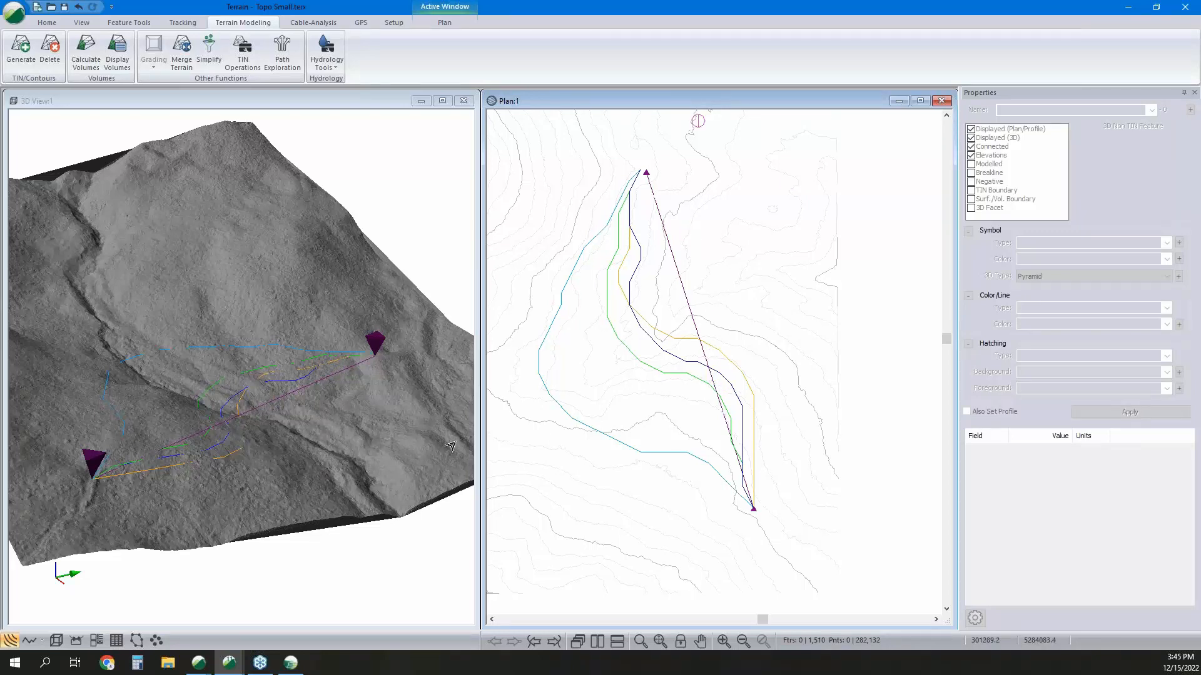
Inspect the four explored paths one by one in the plan and compare them on the 3D terrain.
{"action": "left_click", "coordinate": [628, 354]}
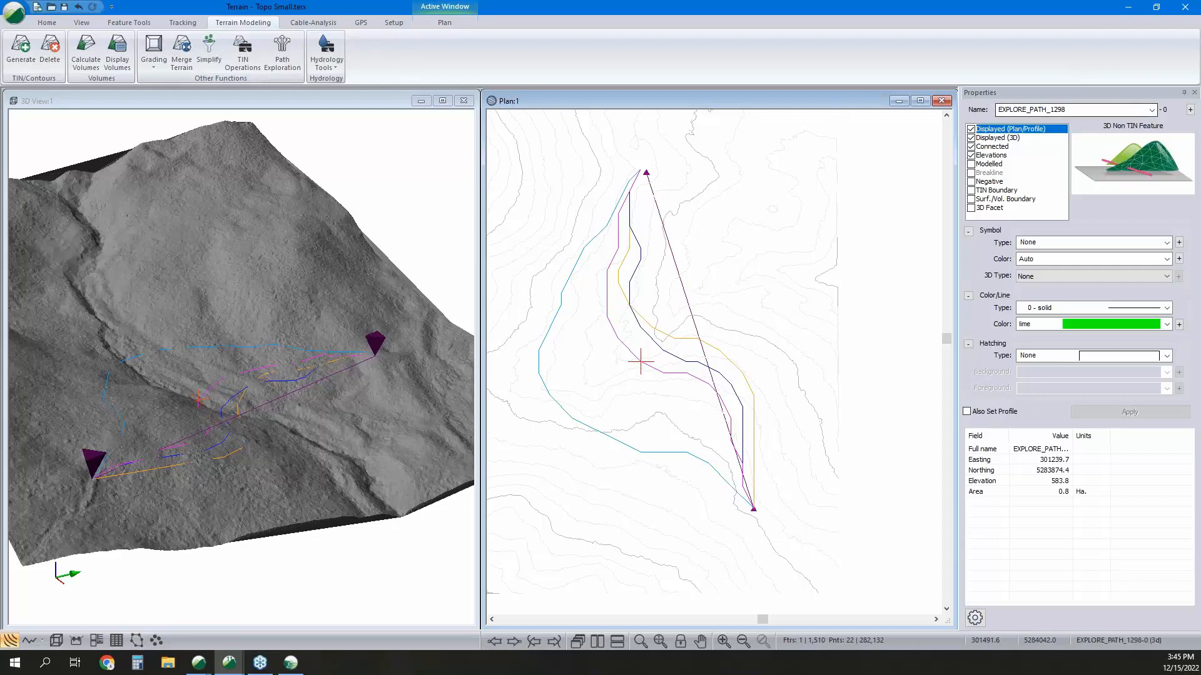
{"action": "left_click", "coordinate": [646, 338]}
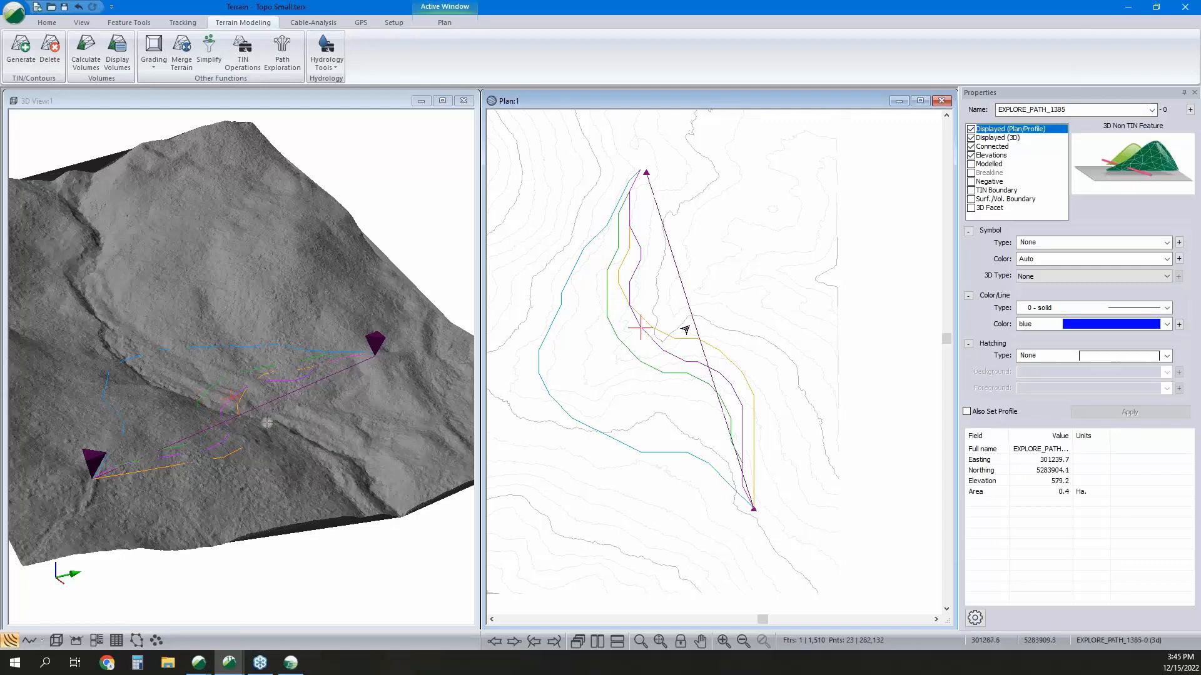
{"action": "left_click", "coordinate": [642, 327]}
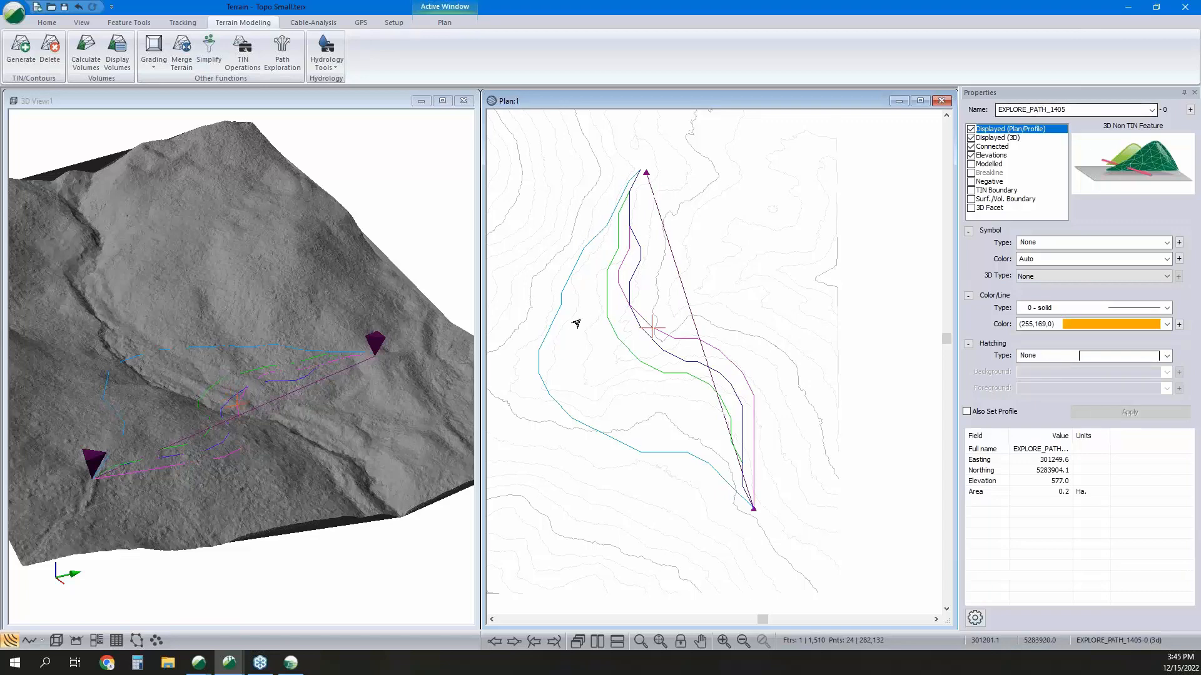
{"action": "left_click", "coordinate": [538, 350]}
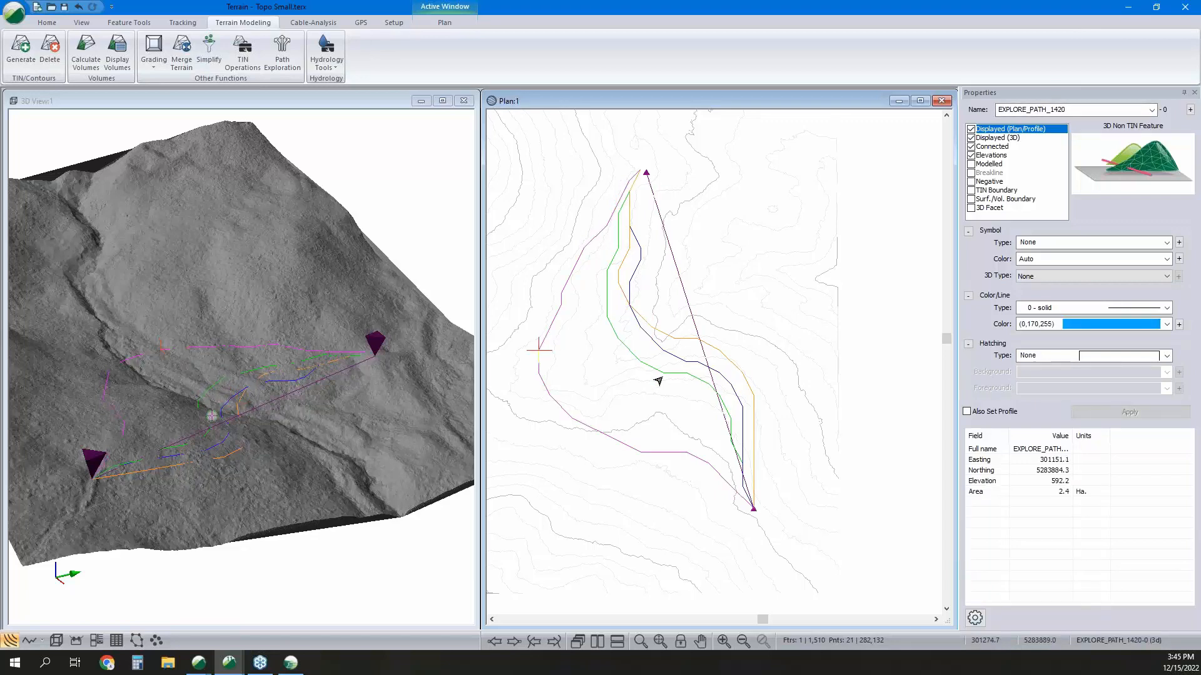
{"action": "left_click", "coordinate": [617, 338]}
{"action": "mouse_move", "coordinate": [259, 428]}
{"action": "left_mouse_down"}
{"action": "mouse_move", "coordinate": [207, 408]}
{"action": "mouse_move", "coordinate": [264, 429]}
{"action": "mouse_move", "coordinate": [253, 421]}
{"action": "mouse_move", "coordinate": [268, 410]}
{"action": "mouse_move", "coordinate": [303, 443]}
{"action": "left_mouse_up"}
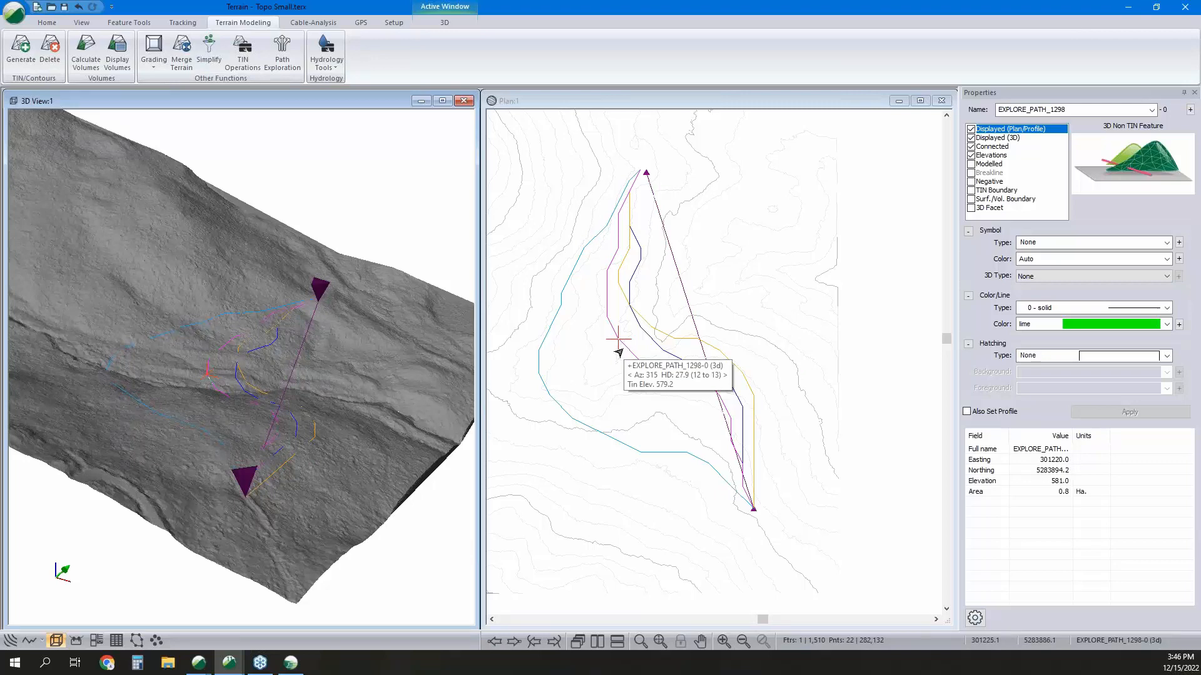
Switch to NB Topo.terx and run Path Exploration with 12.0% max slope, 18.0 cell size and a 90-second time limit.
{"action": "mouse_move", "coordinate": [239, 670]}
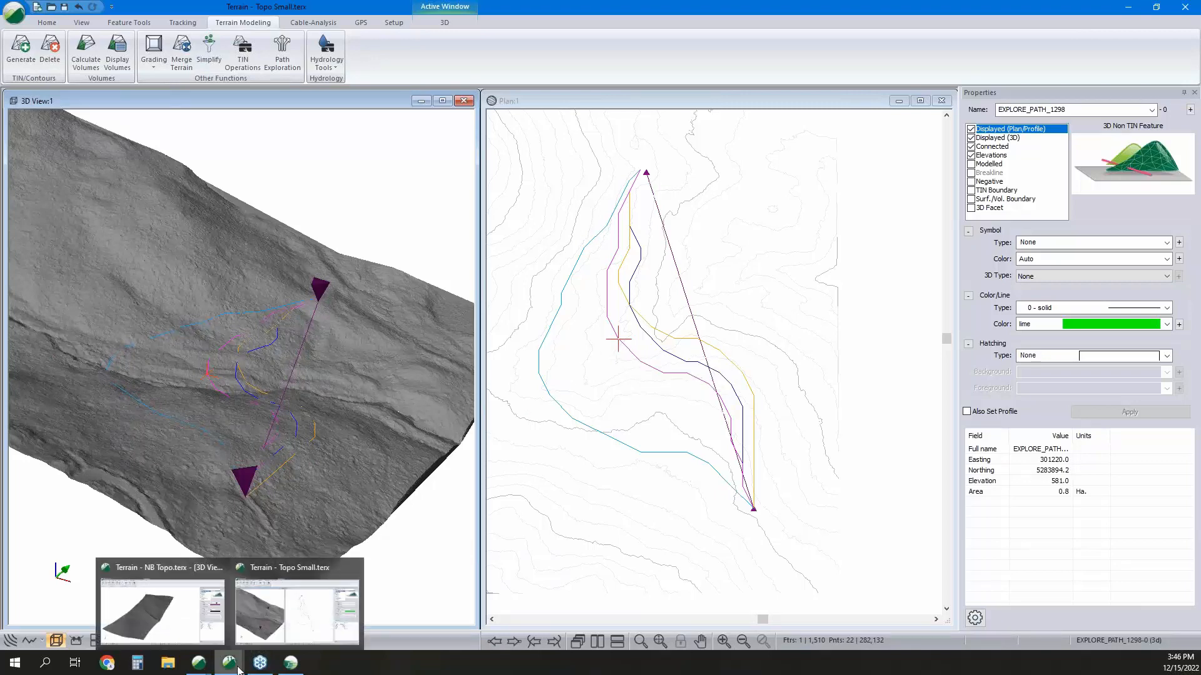
{"action": "left_click", "coordinate": [161, 606]}
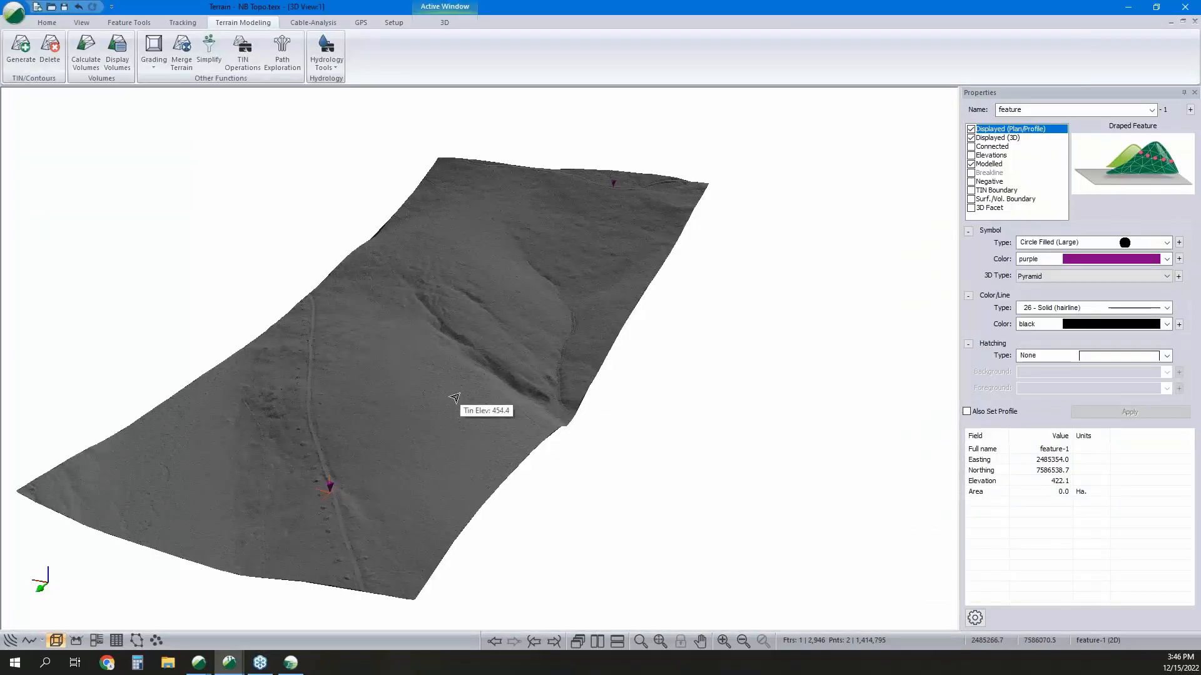
{"action": "left_click_drag", "start_coordinate": [376, 399], "coordinate": [447, 391]}
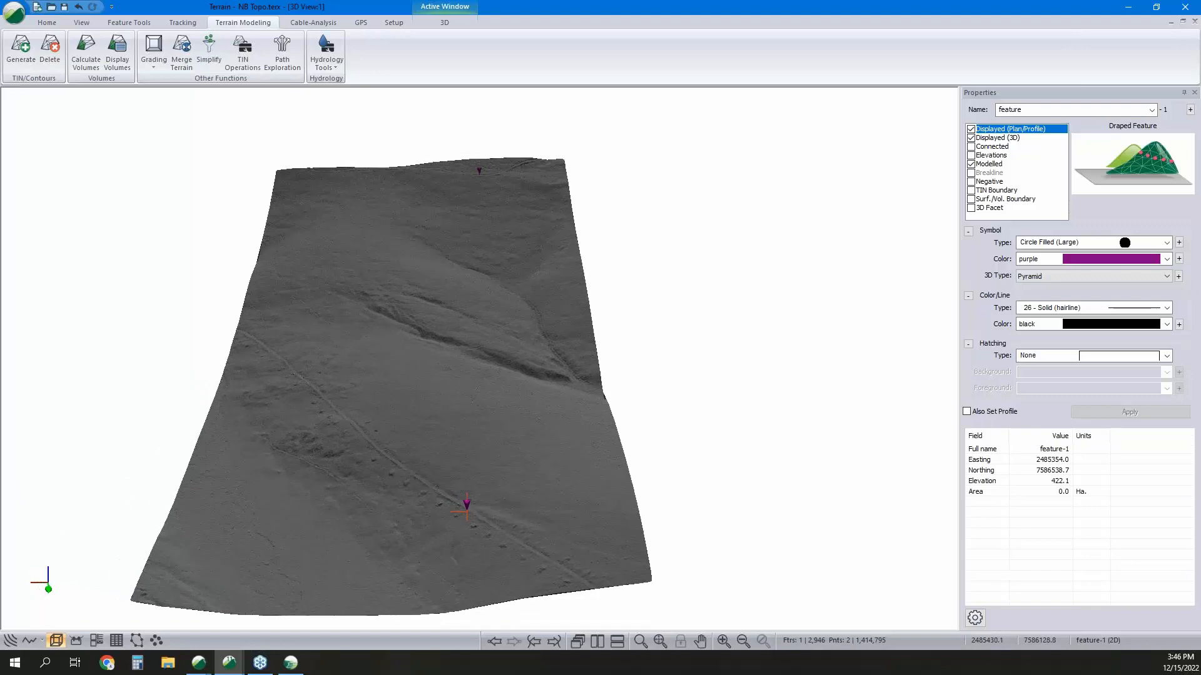
{"action": "left_click", "coordinate": [299, 64]}
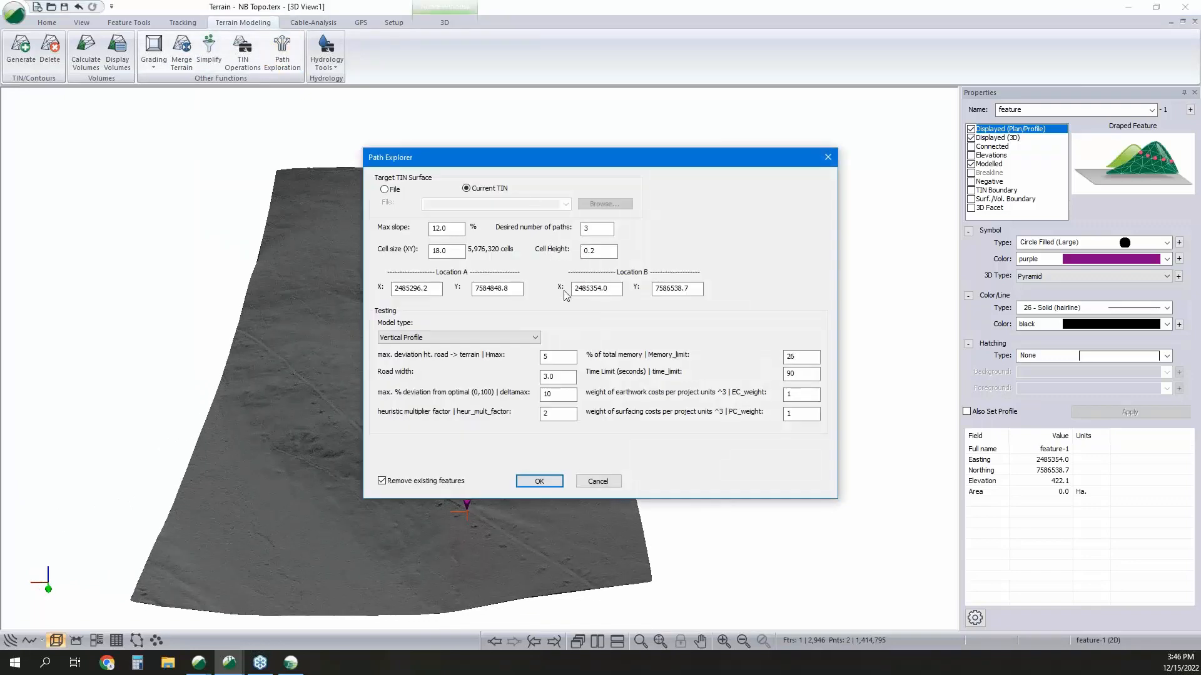
{"action": "left_click_drag", "start_coordinate": [594, 229], "coordinate": [508, 198]}
{"action": "left_click", "coordinate": [553, 485]}
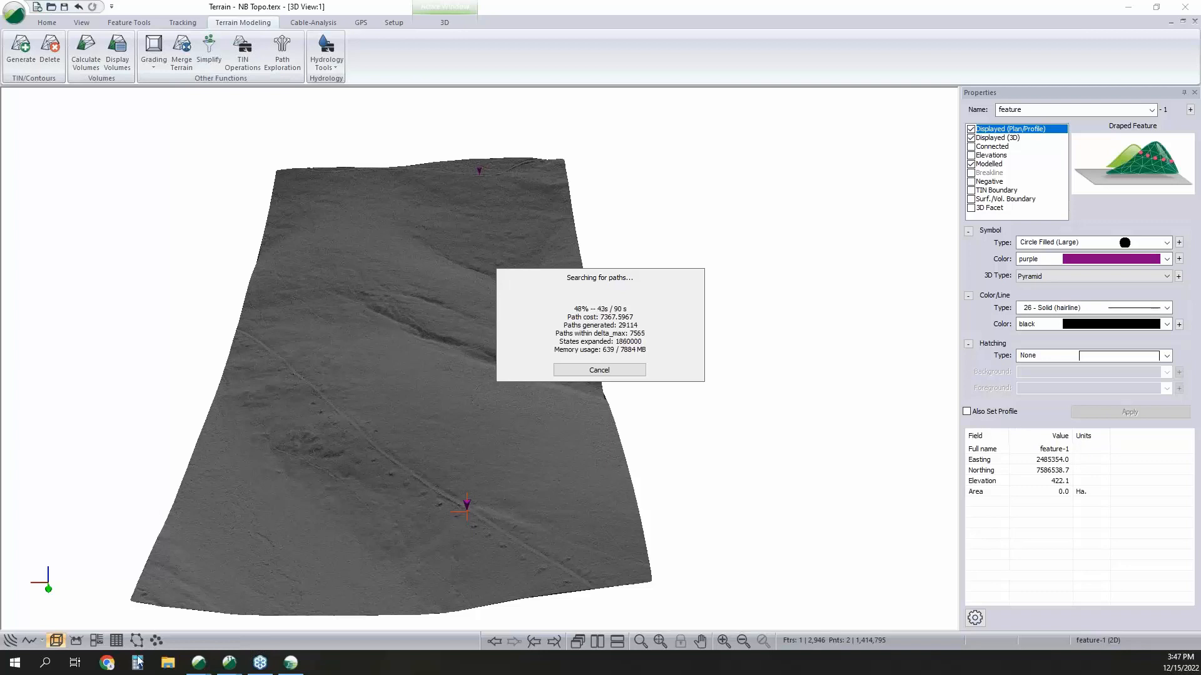
Switch to the Location design and minimize its multi-plot to show the profile, section, 3D and plan windows.
{"action": "mouse_move", "coordinate": [223, 667]}
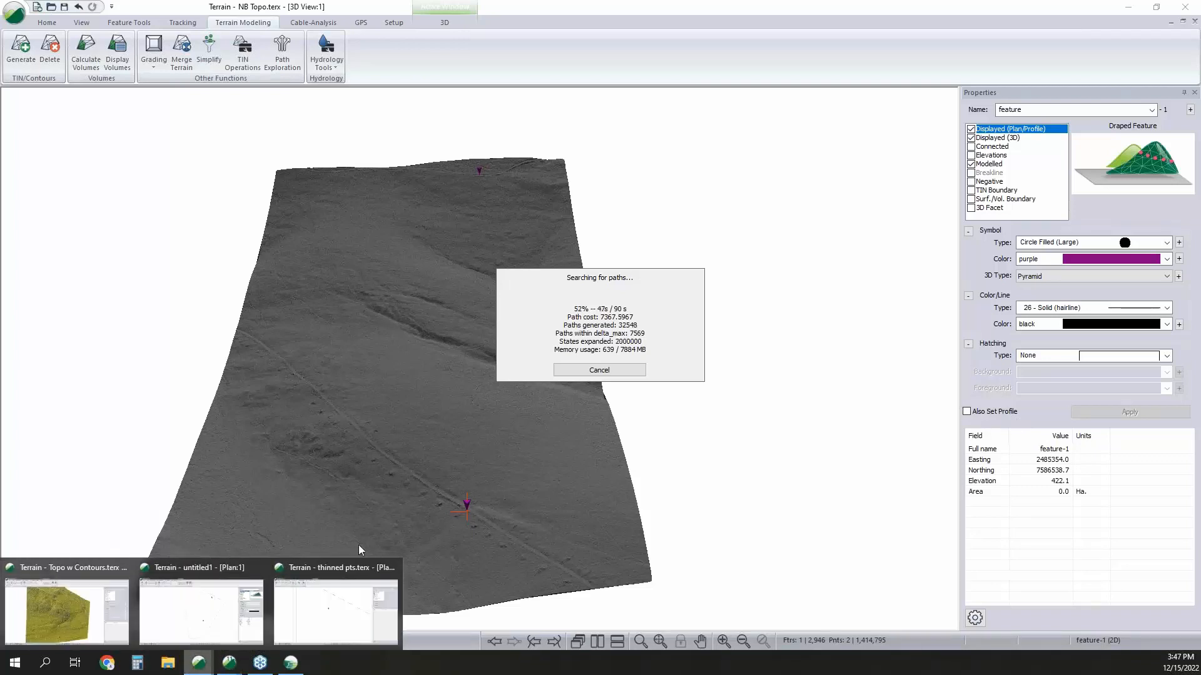
{"action": "left_click", "coordinate": [292, 664]}
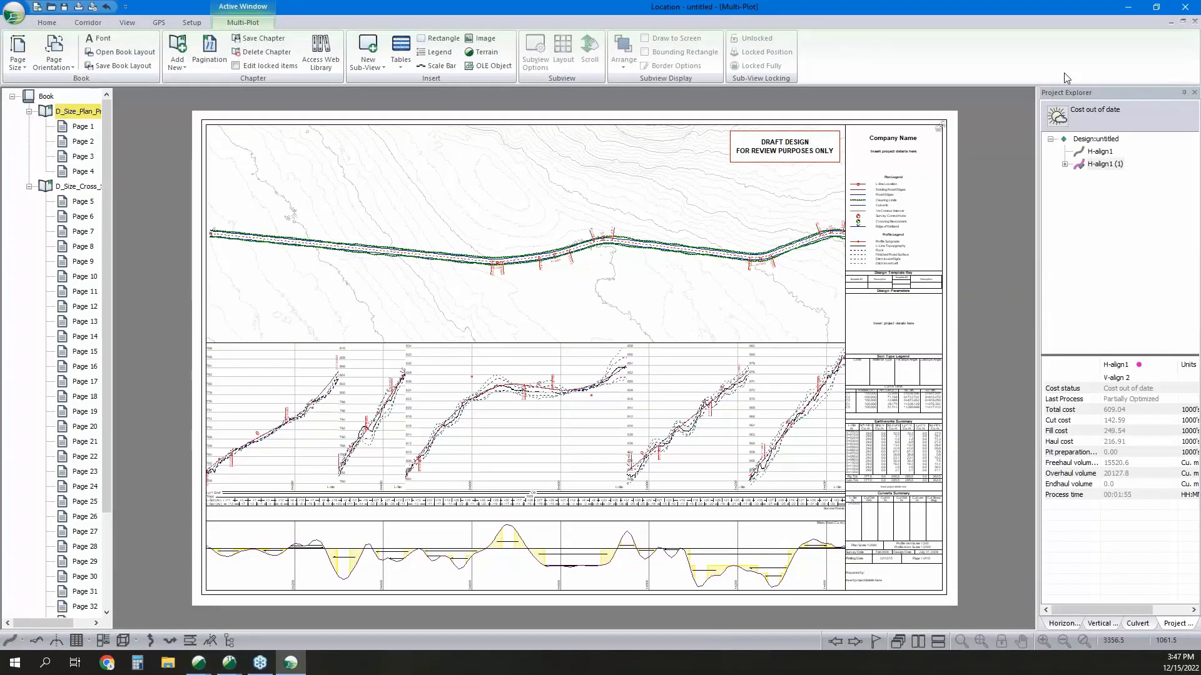
{"action": "left_click", "coordinate": [1171, 22]}
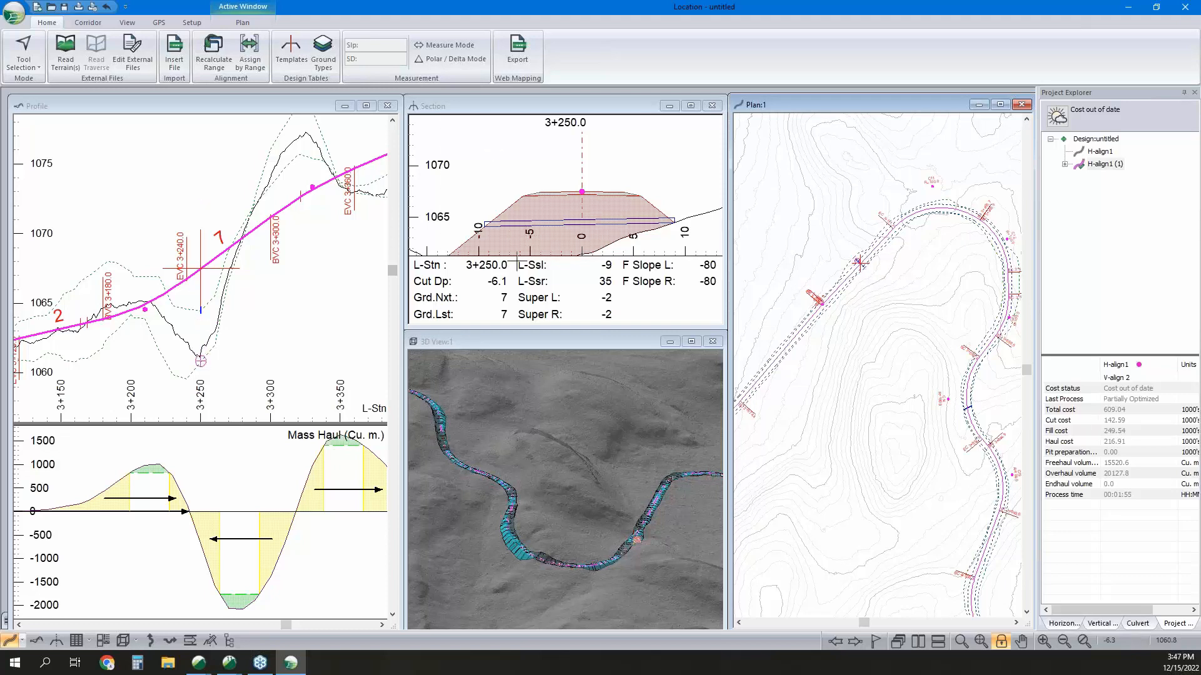
Review the Overburden ground type's excavation, embankment and haul costs, and leave the settings without saving changes.
{"action": "mouse_move", "coordinate": [517, 262]}
{"action": "left_click", "coordinate": [323, 59]}
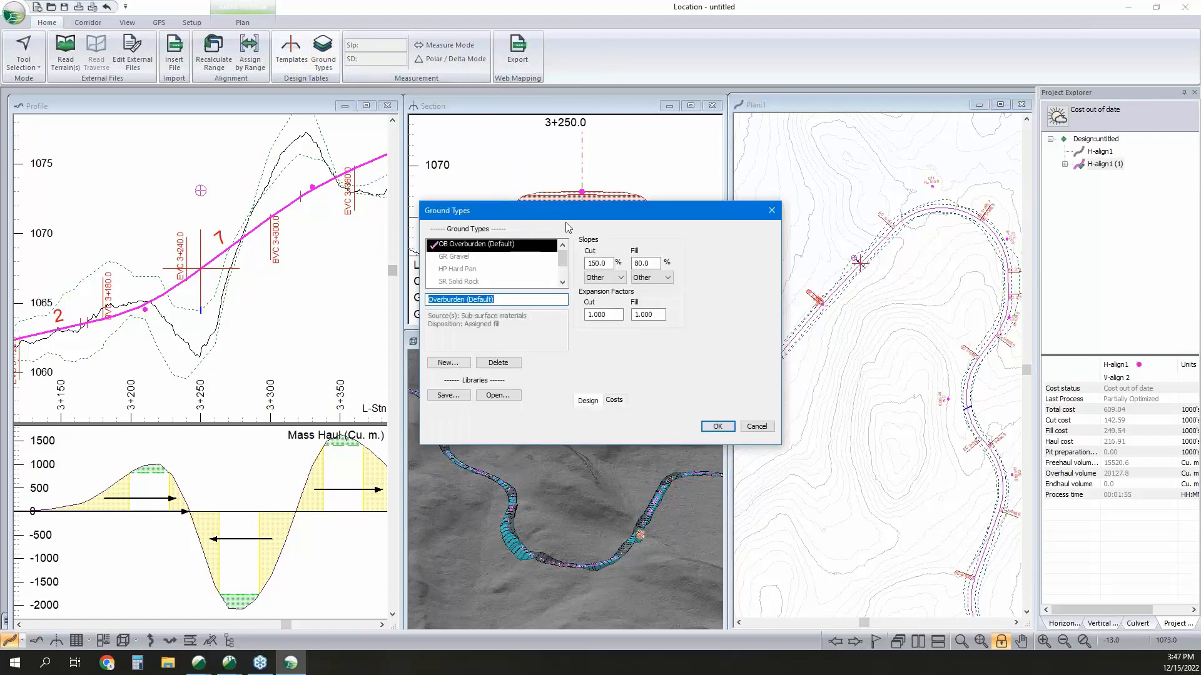
{"action": "left_click_drag", "start_coordinate": [530, 217], "coordinate": [382, 202]}
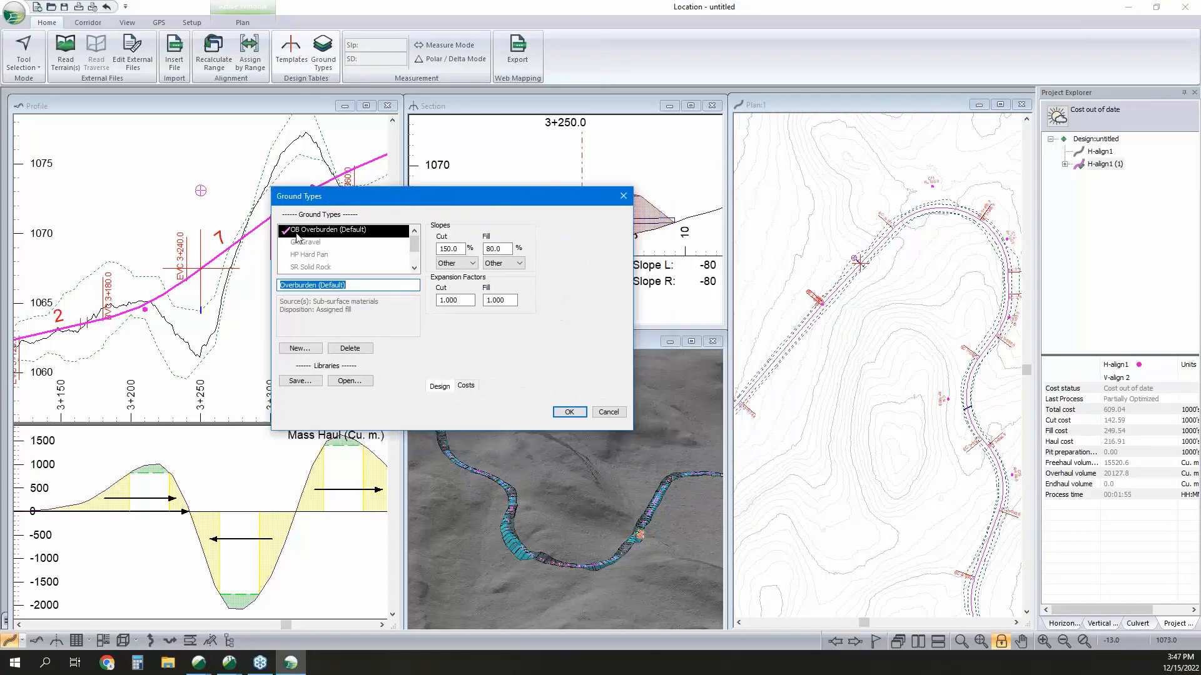
{"action": "left_click", "coordinate": [466, 385]}
{"action": "double_click", "coordinate": [522, 244]}
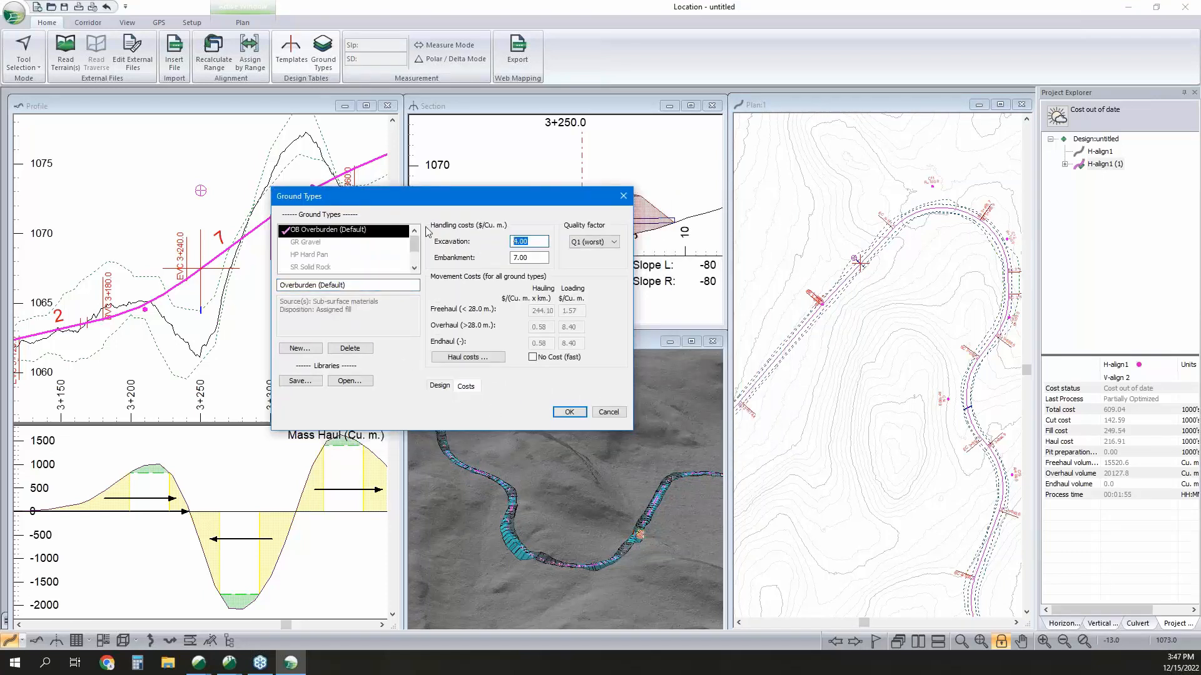
{"action": "double_click", "coordinate": [519, 257]}
{"action": "left_click", "coordinate": [485, 359]}
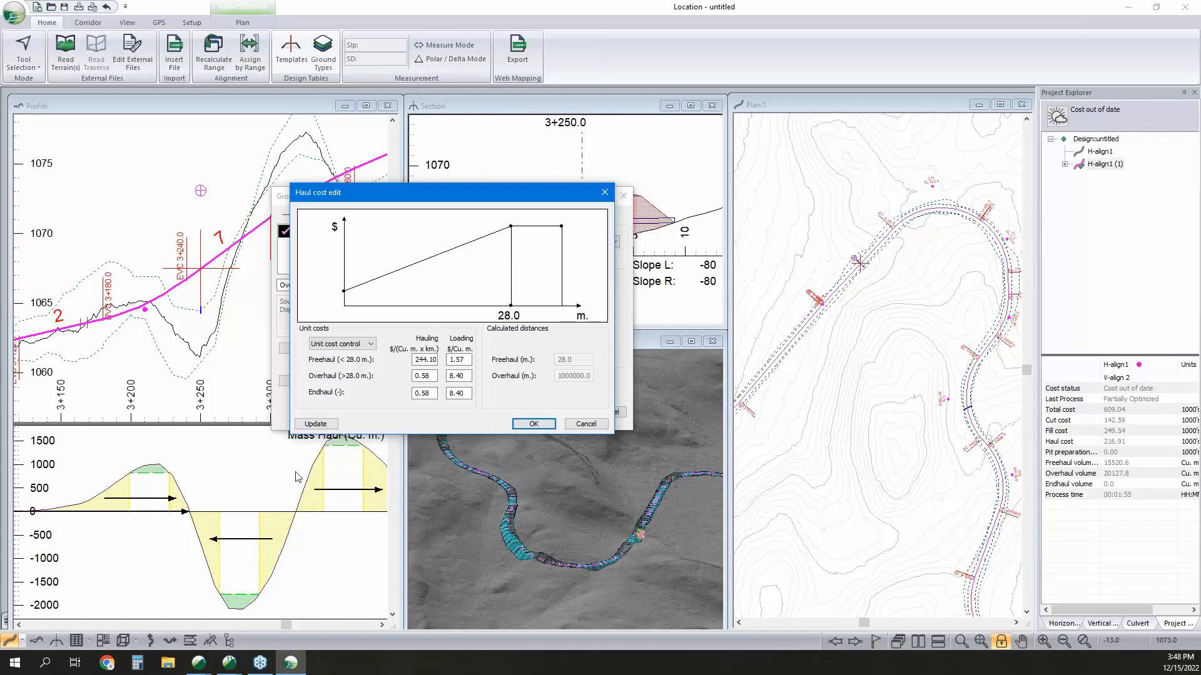
{"action": "left_click", "coordinate": [459, 375]}
{"action": "double_click", "coordinate": [459, 375]}
{"action": "left_click", "coordinate": [587, 424]}
{"action": "left_click", "coordinate": [606, 412]}
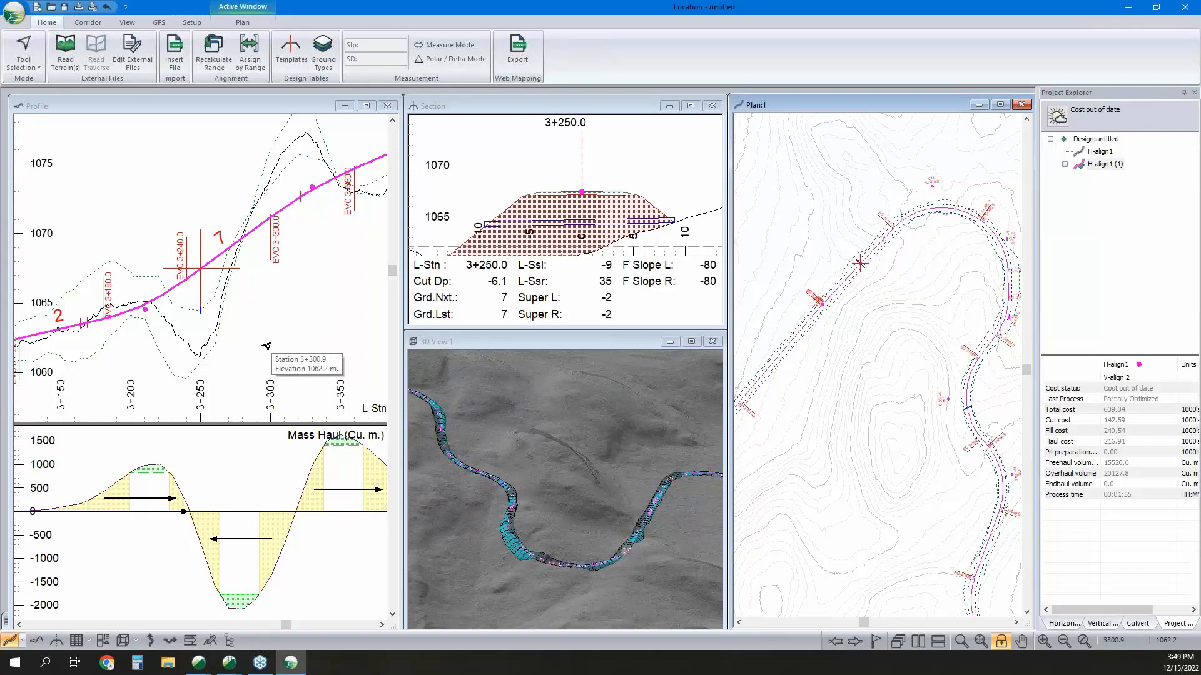
Switch back to the Terrain window with Topo Small.terx.
{"action": "scroll", "coordinate": [247, 419], "scroll_direction": "down", "scroll_amount": 2}
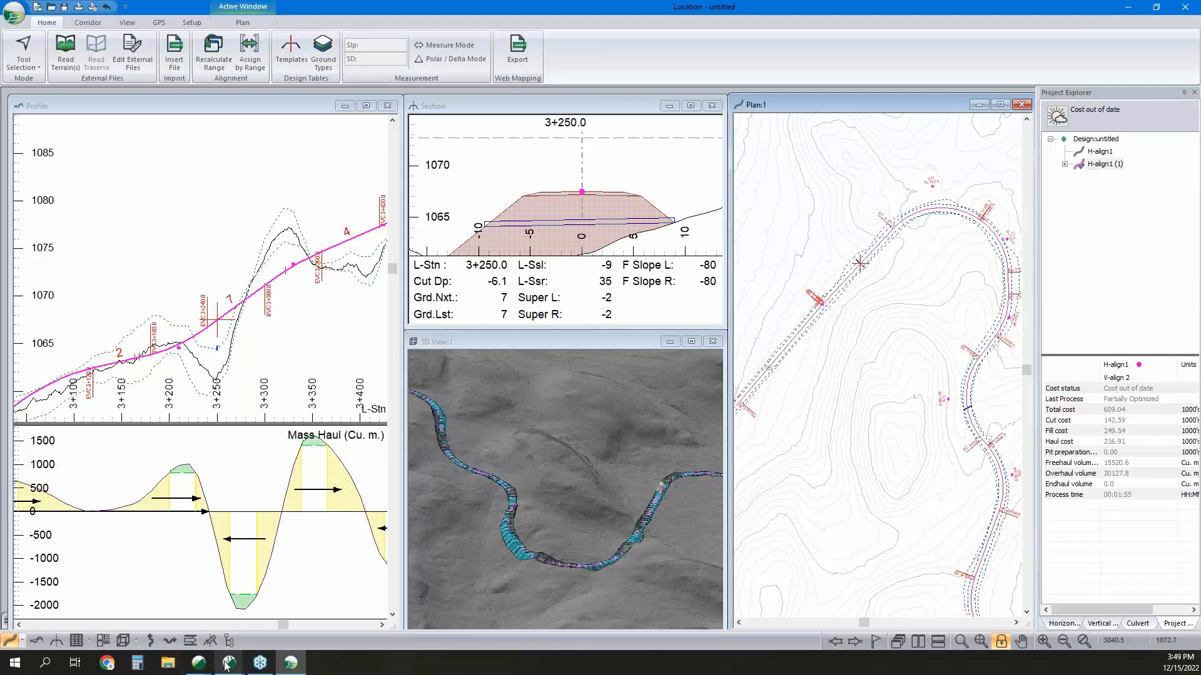
{"action": "left_click", "coordinate": [241, 650]}
{"action": "left_click", "coordinate": [294, 610]}
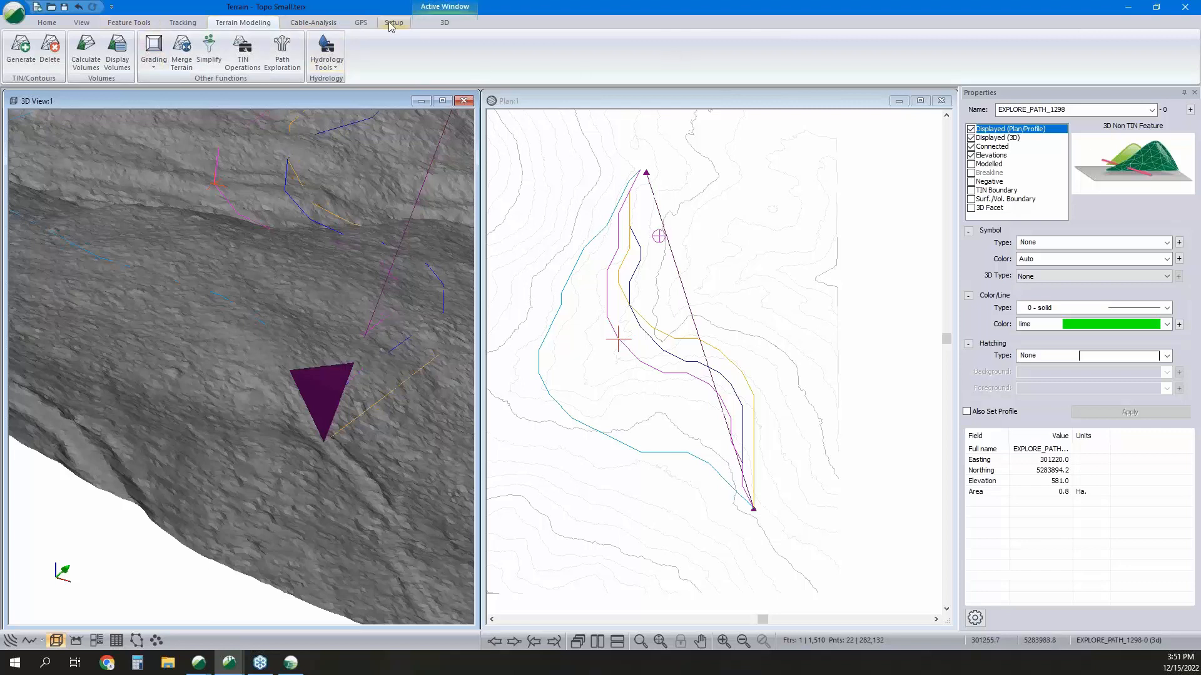
Check the projection assigned to the terrain in the module setup and accept the settings.
{"action": "left_click", "coordinate": [43, 25]}
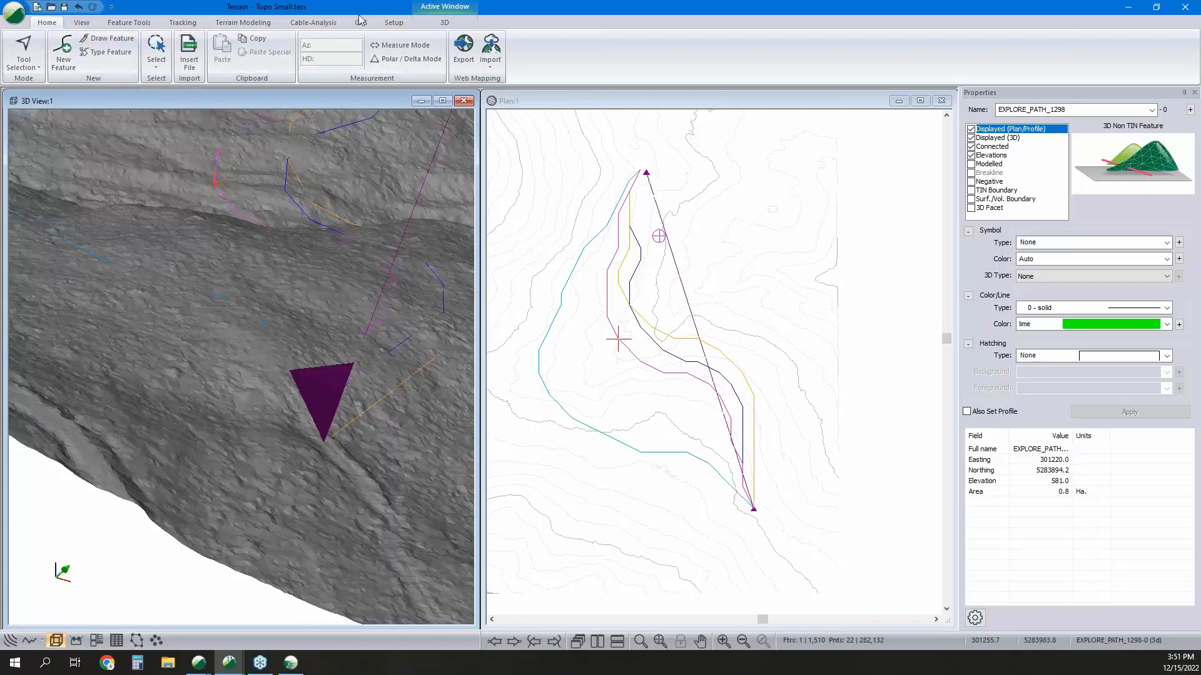
{"action": "left_click", "coordinate": [393, 23]}
{"action": "left_click", "coordinate": [13, 53]}
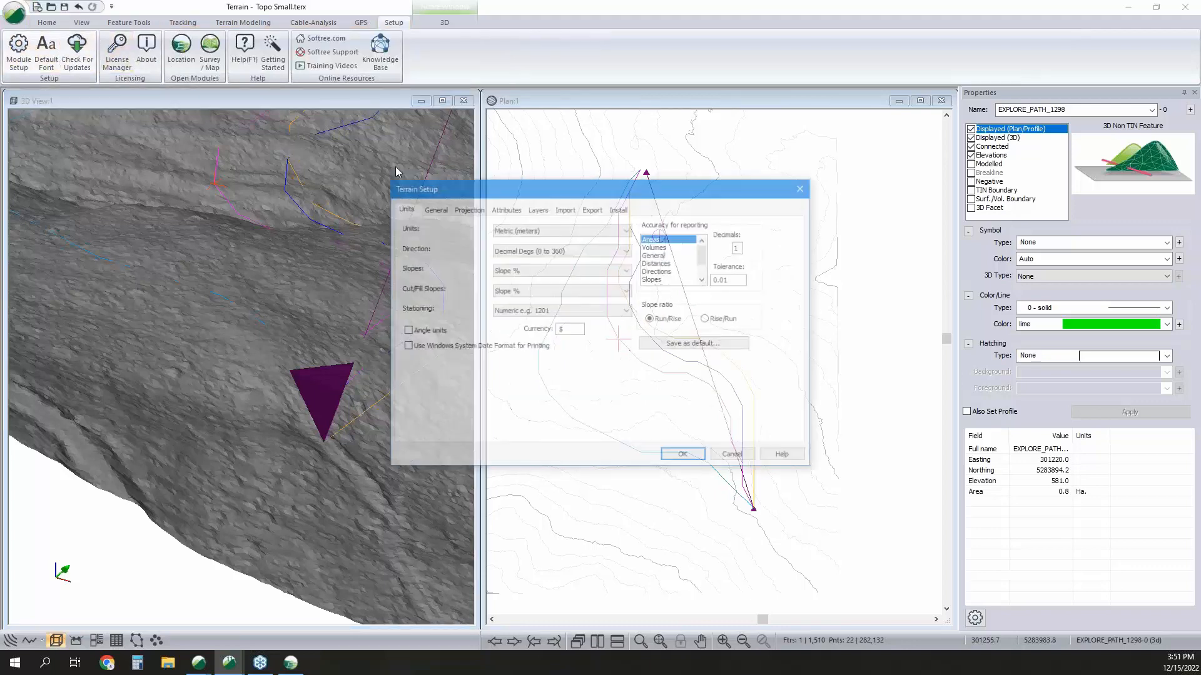
{"action": "left_click", "coordinate": [467, 209]}
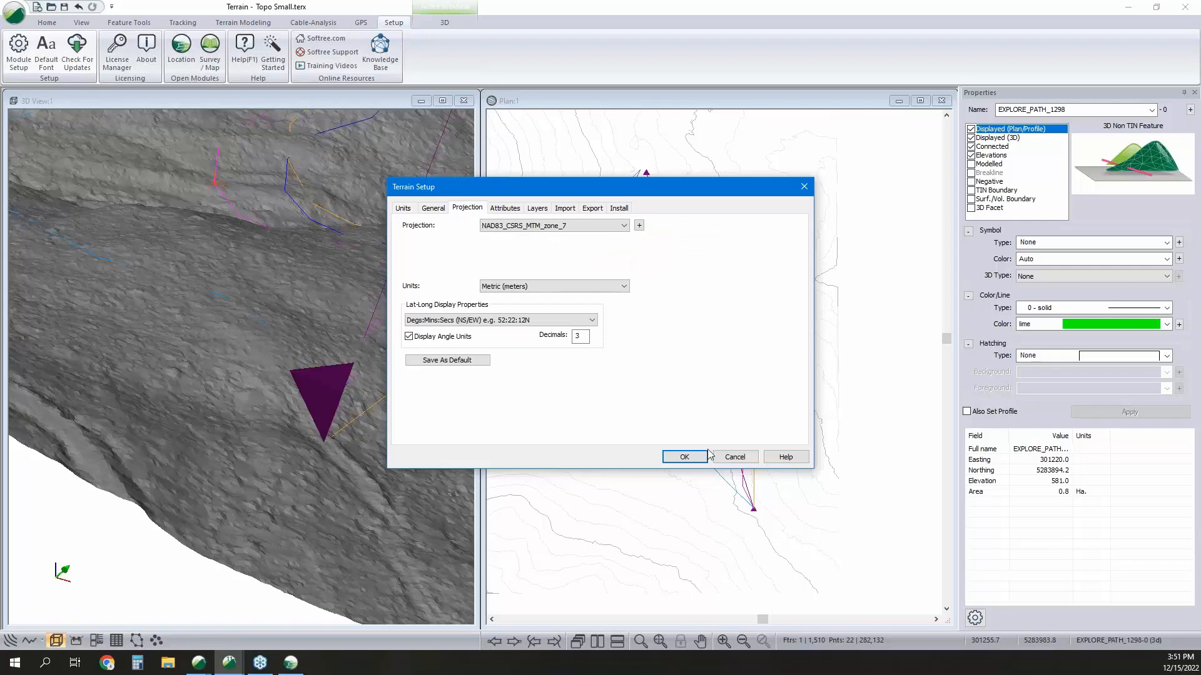
{"action": "left_click", "coordinate": [684, 456]}
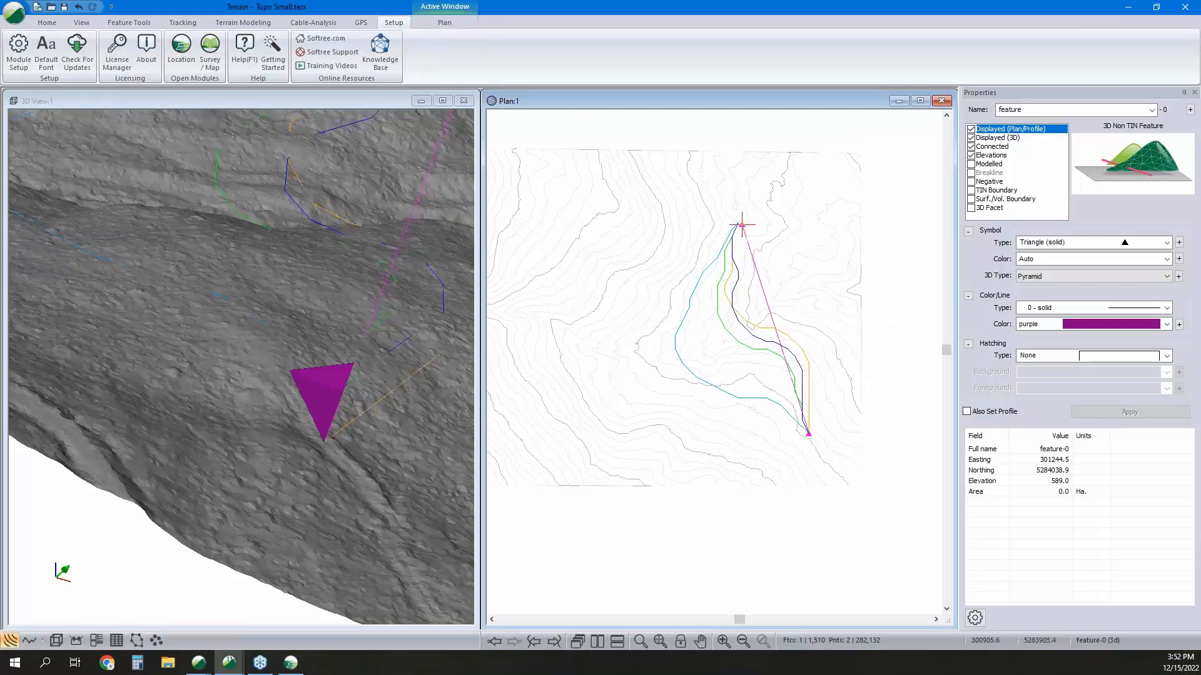
Open the Livemaps (WMTS) web map import for the terrain and choose Bing satellite imagery as the map source.
{"action": "left_click", "coordinate": [47, 23]}
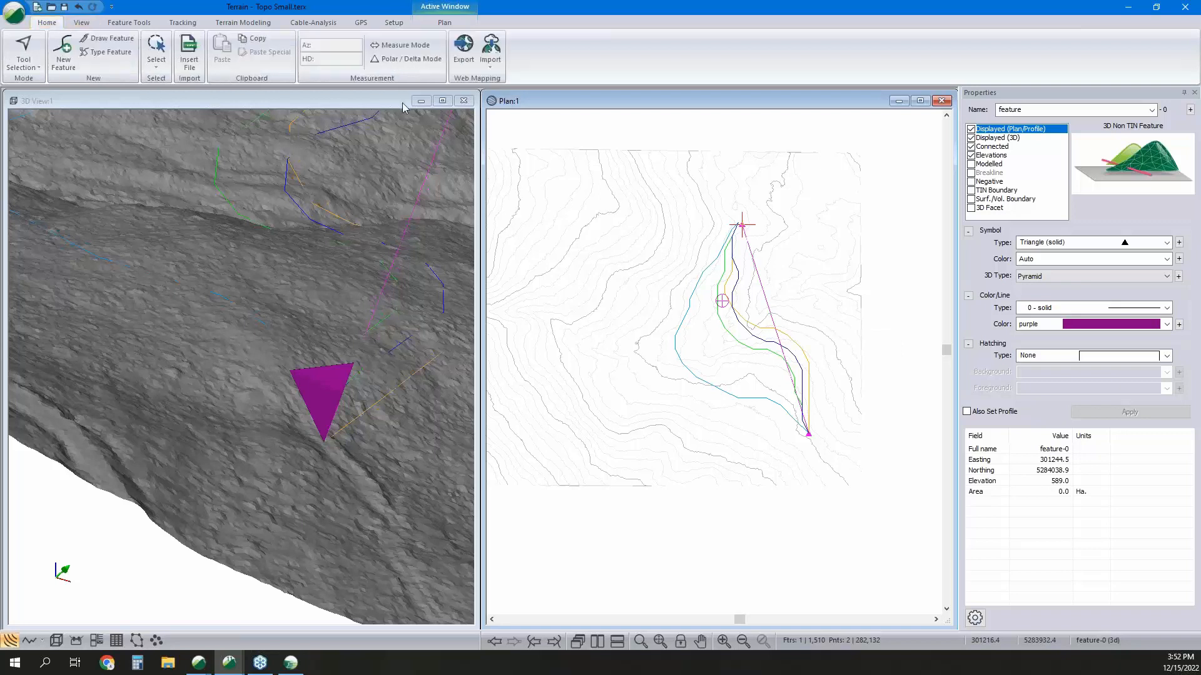
{"action": "left_click", "coordinate": [491, 62]}
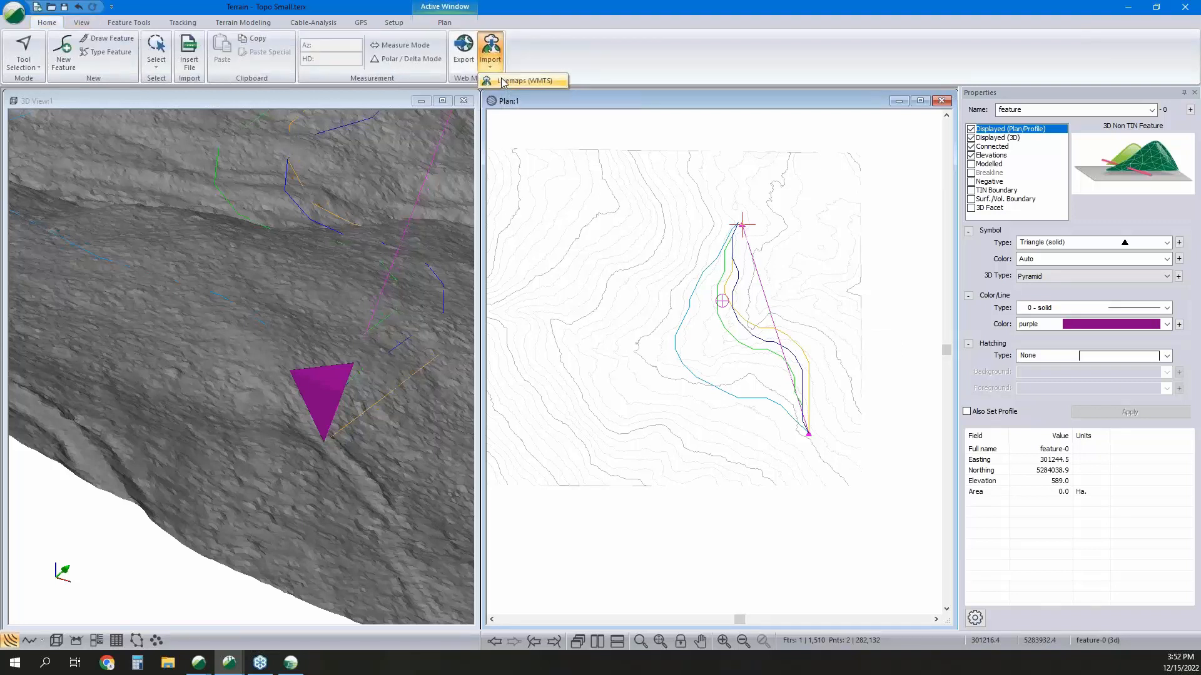
{"action": "left_click", "coordinate": [503, 82]}
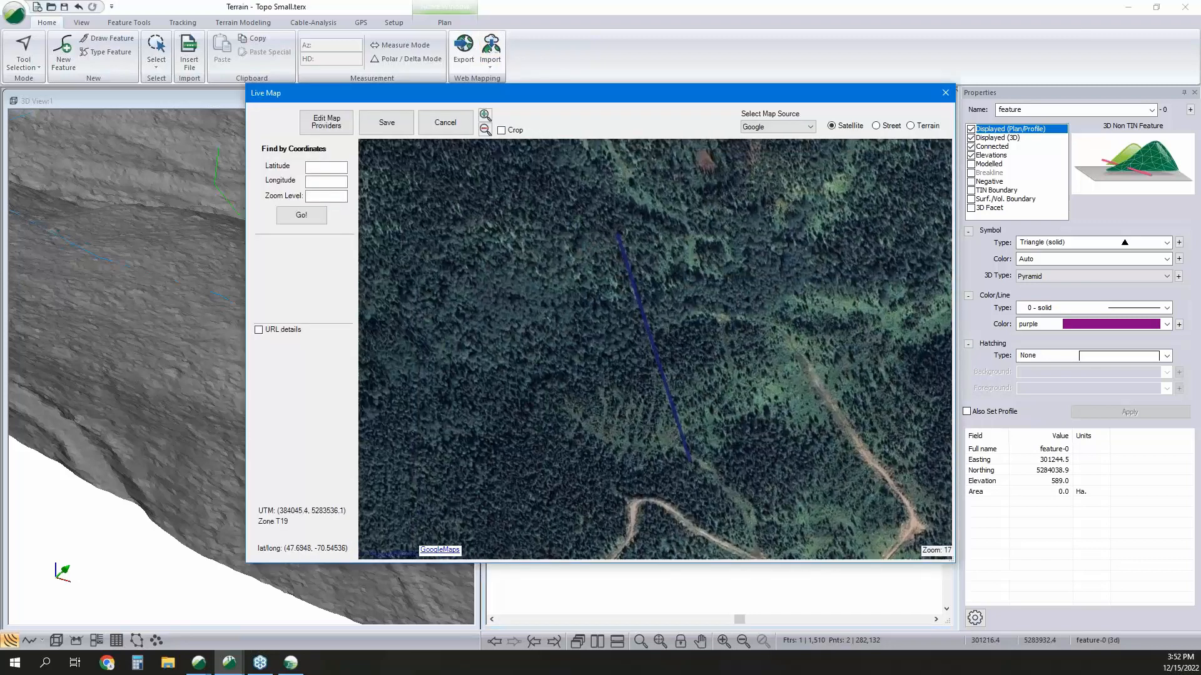
{"action": "scroll", "coordinate": [623, 296], "scroll_direction": "down", "scroll_amount": 1}
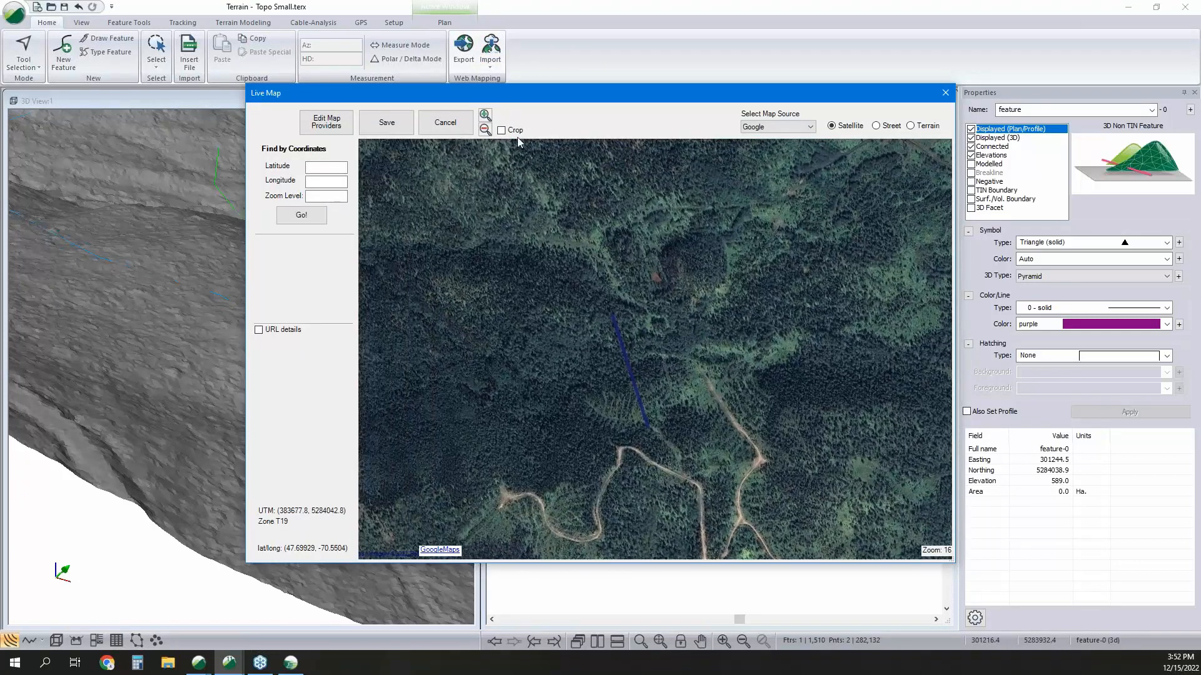
{"action": "left_click", "coordinate": [514, 131]}
{"action": "left_click", "coordinate": [789, 128]}
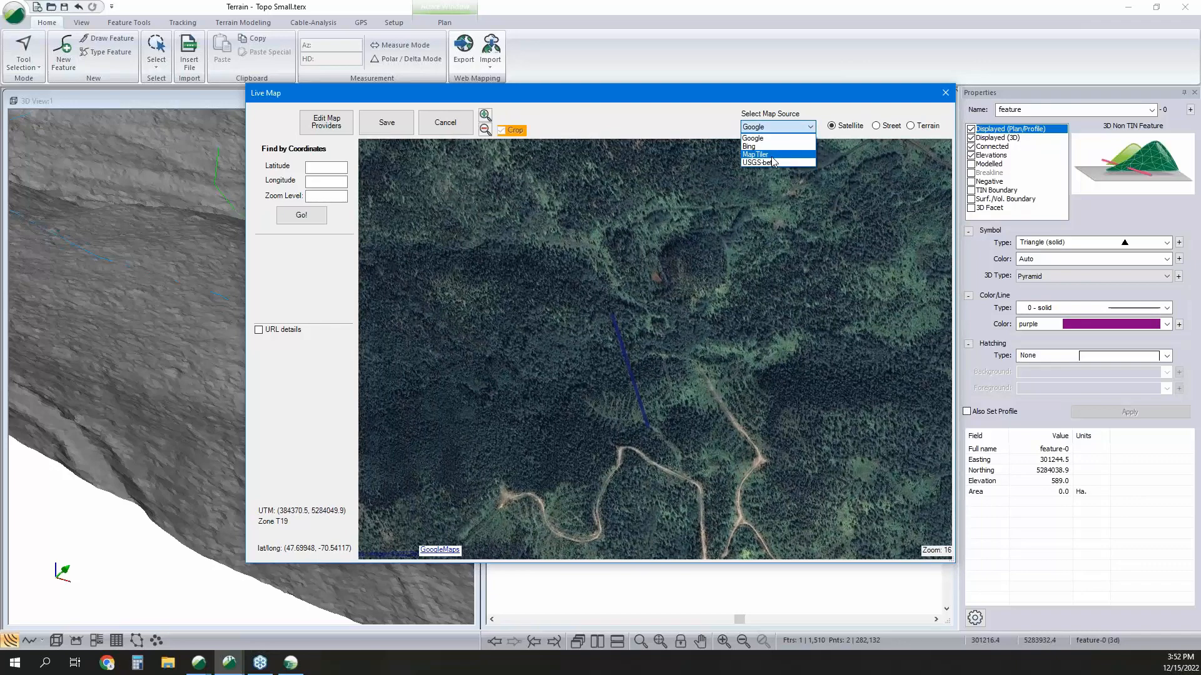
{"action": "left_click", "coordinate": [778, 146]}
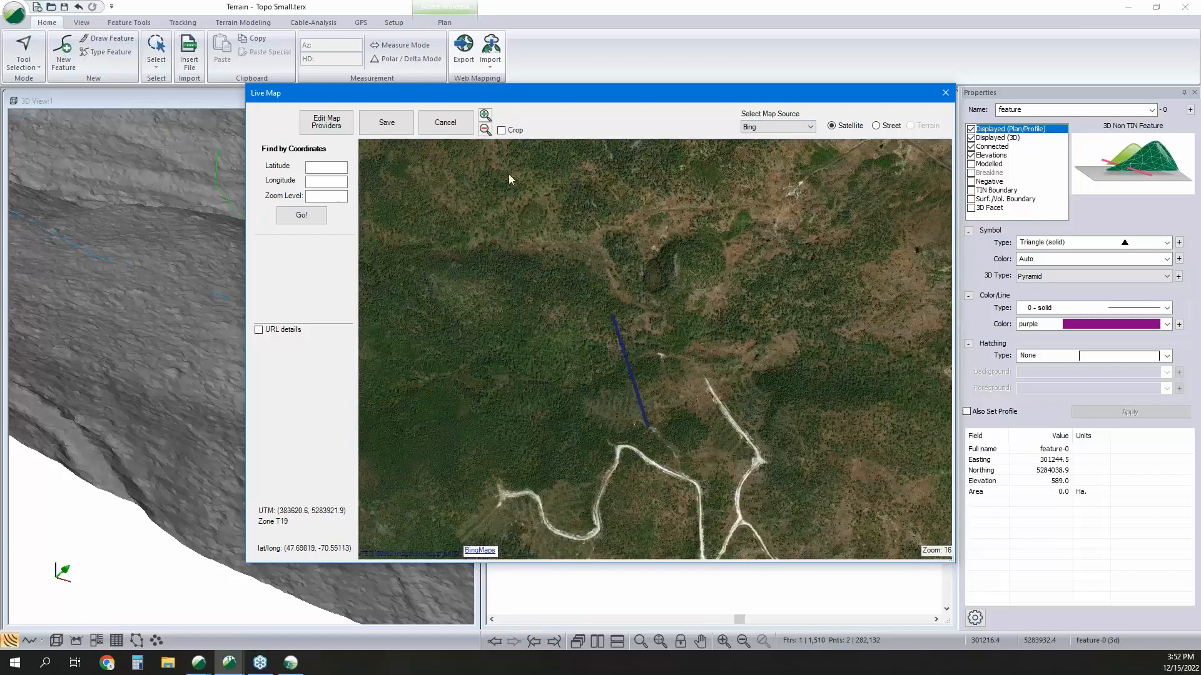
Crop the map to the area around the road line and save it at zoom 17 as image.jpg in the A to B folder.
{"action": "left_click", "coordinate": [501, 130]}
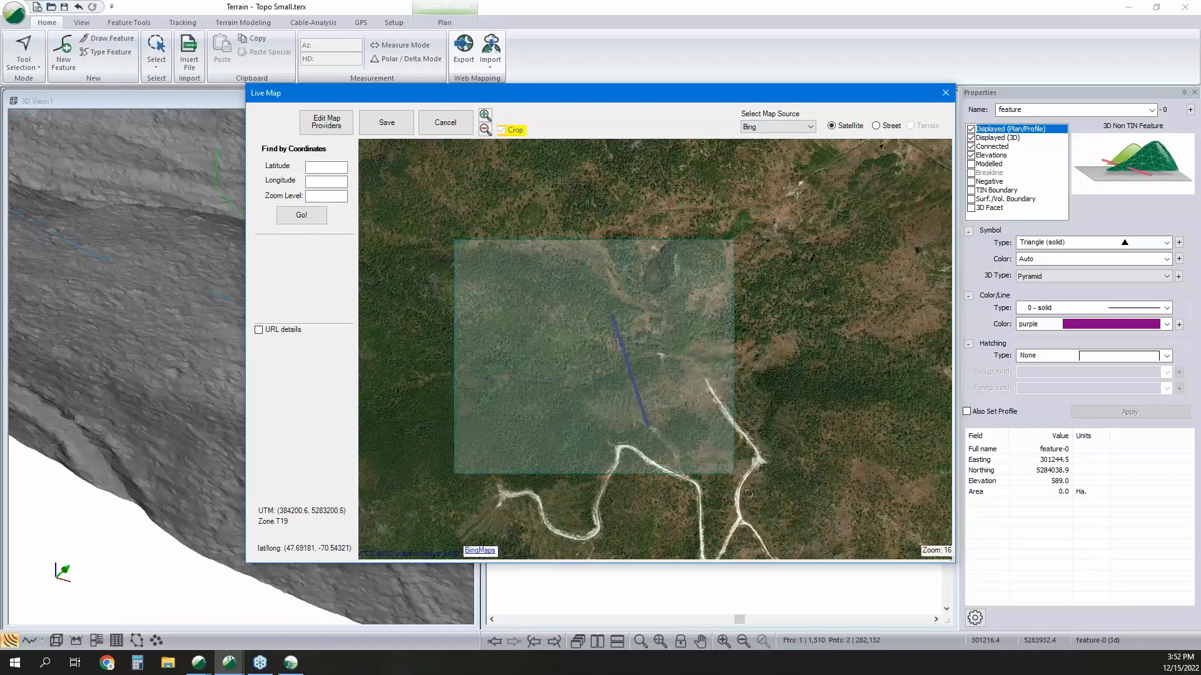
{"action": "left_click_drag", "start_coordinate": [748, 493], "coordinate": [751, 492]}
{"action": "left_click", "coordinate": [387, 123]}
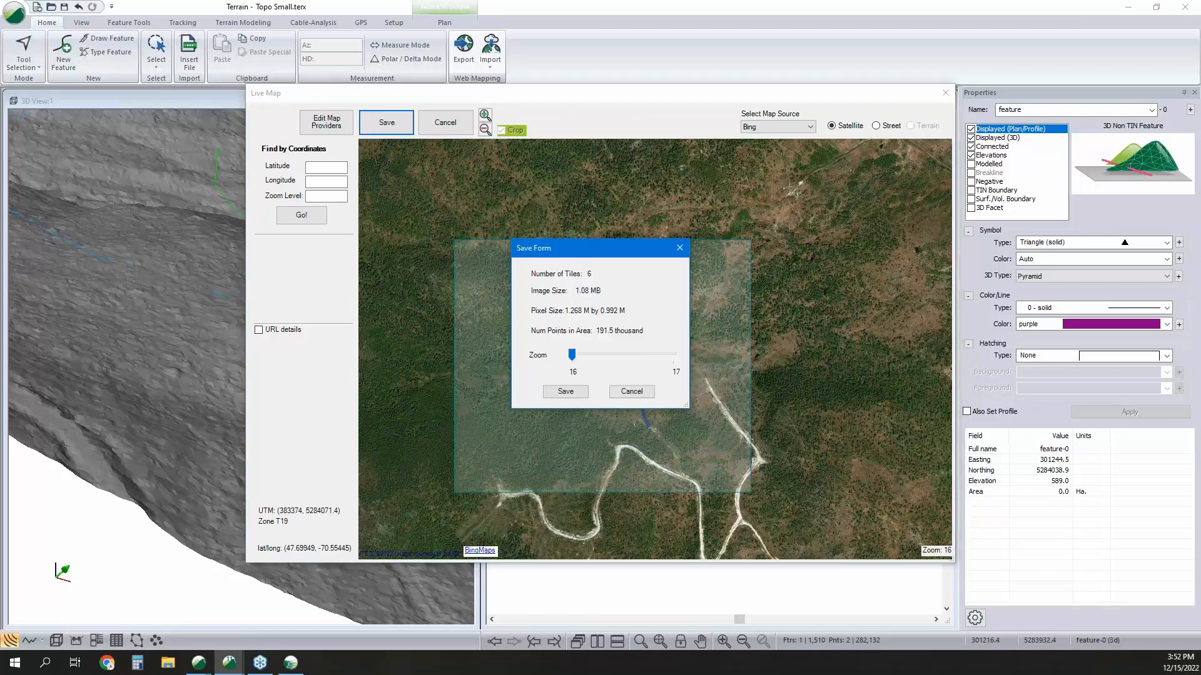
{"action": "left_click_drag", "start_coordinate": [572, 355], "coordinate": [629, 388]}
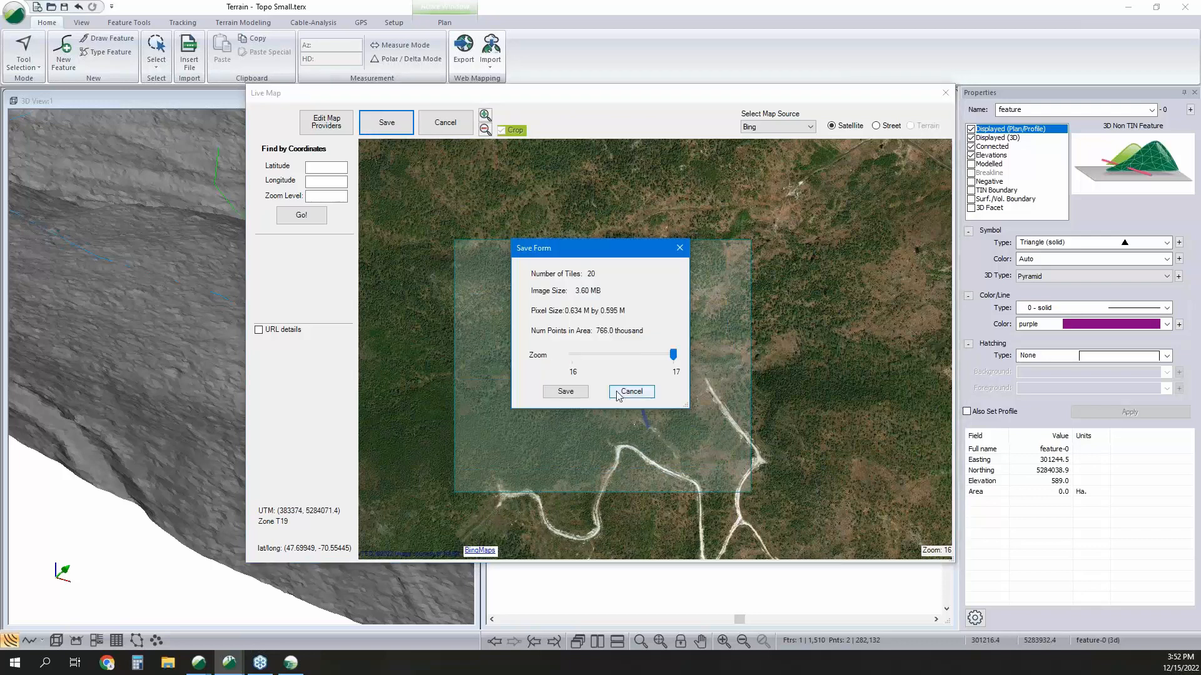
{"action": "left_click", "coordinate": [565, 391]}
{"action": "left_click", "coordinate": [586, 360]}
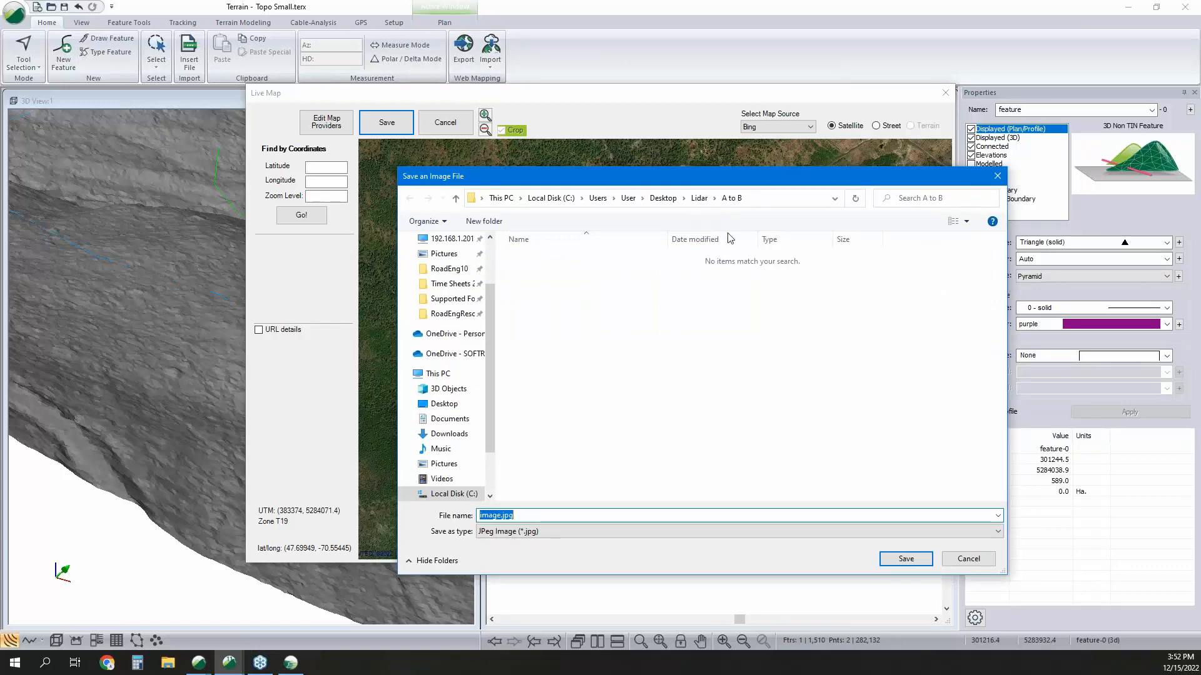
{"action": "left_click", "coordinate": [911, 558]}
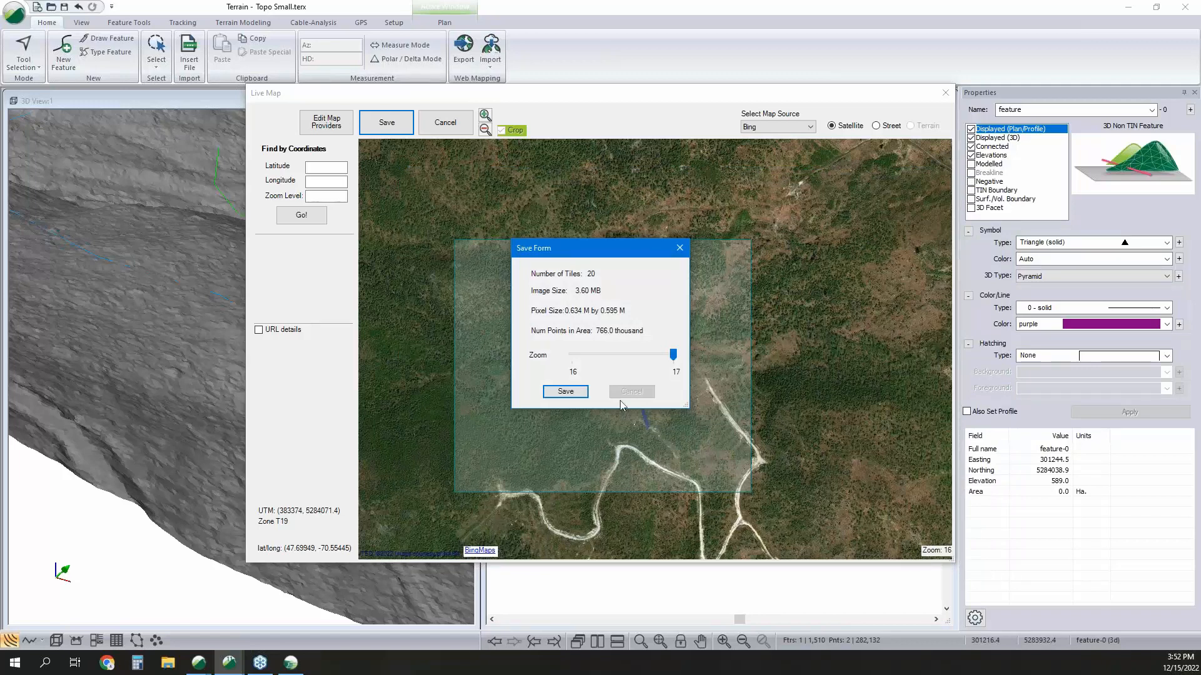
{"action": "left_click", "coordinate": [570, 393]}
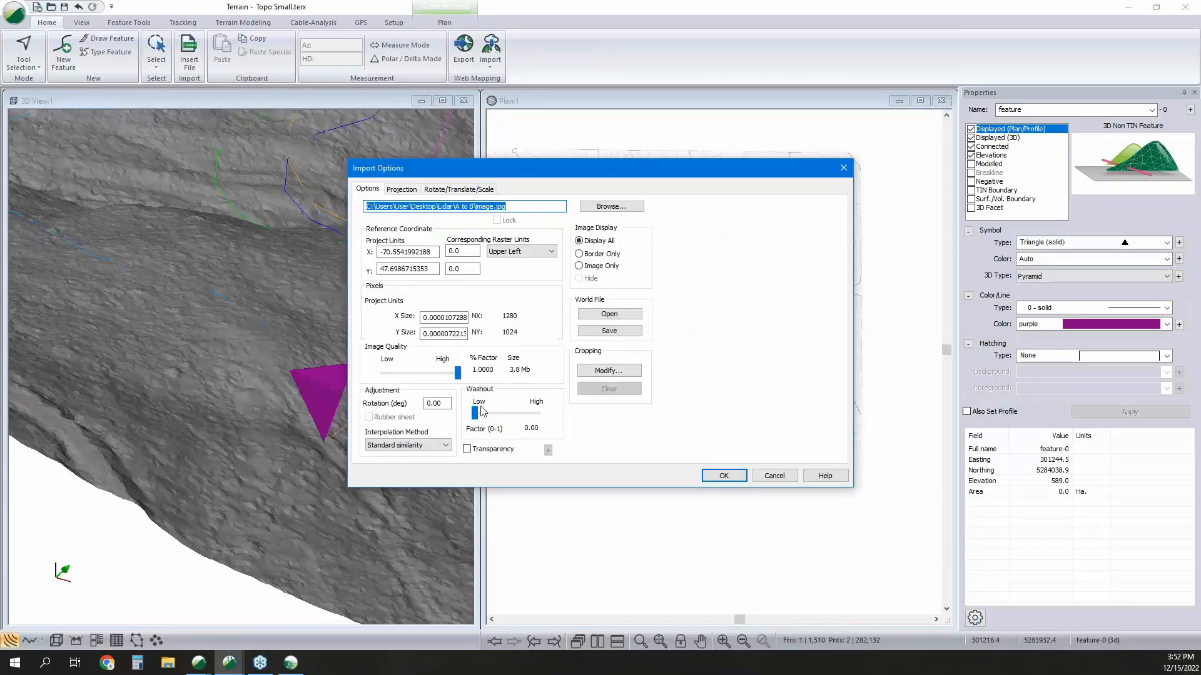
Import the saved map image with the default options, transforming its coordinates to NAD83_CSRS_MTM_zone_7, as a plan background.
{"action": "left_click", "coordinate": [725, 475]}
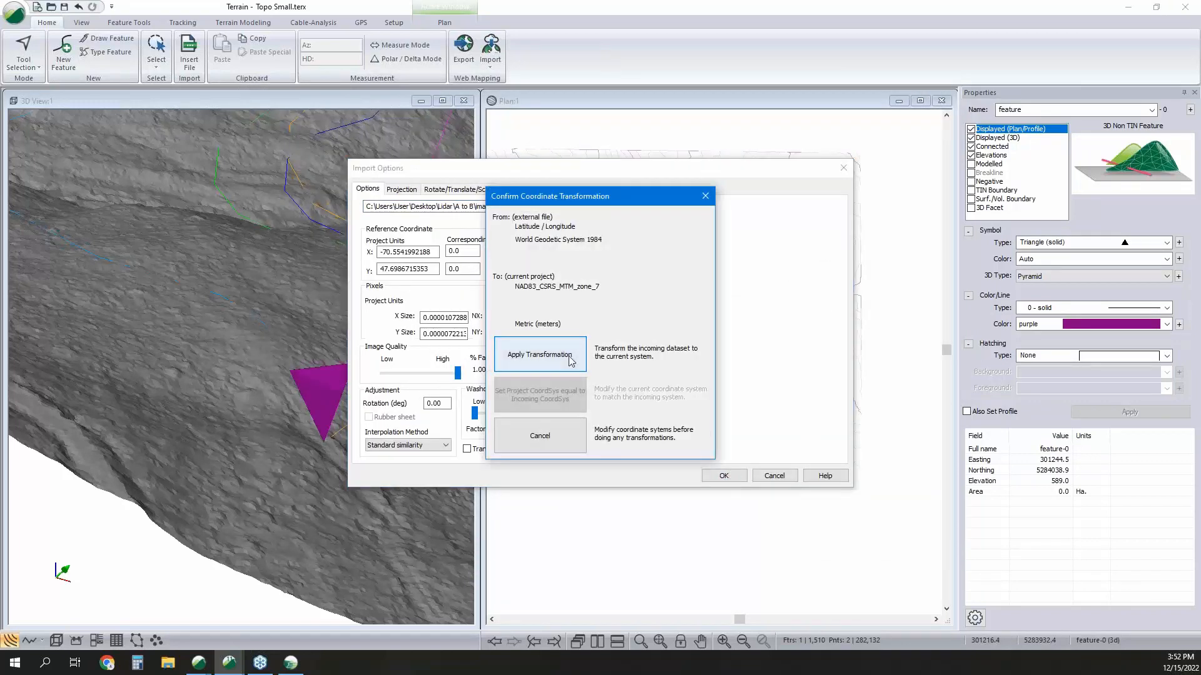
{"action": "left_click", "coordinate": [540, 355]}
{"action": "left_click", "coordinate": [643, 366]}
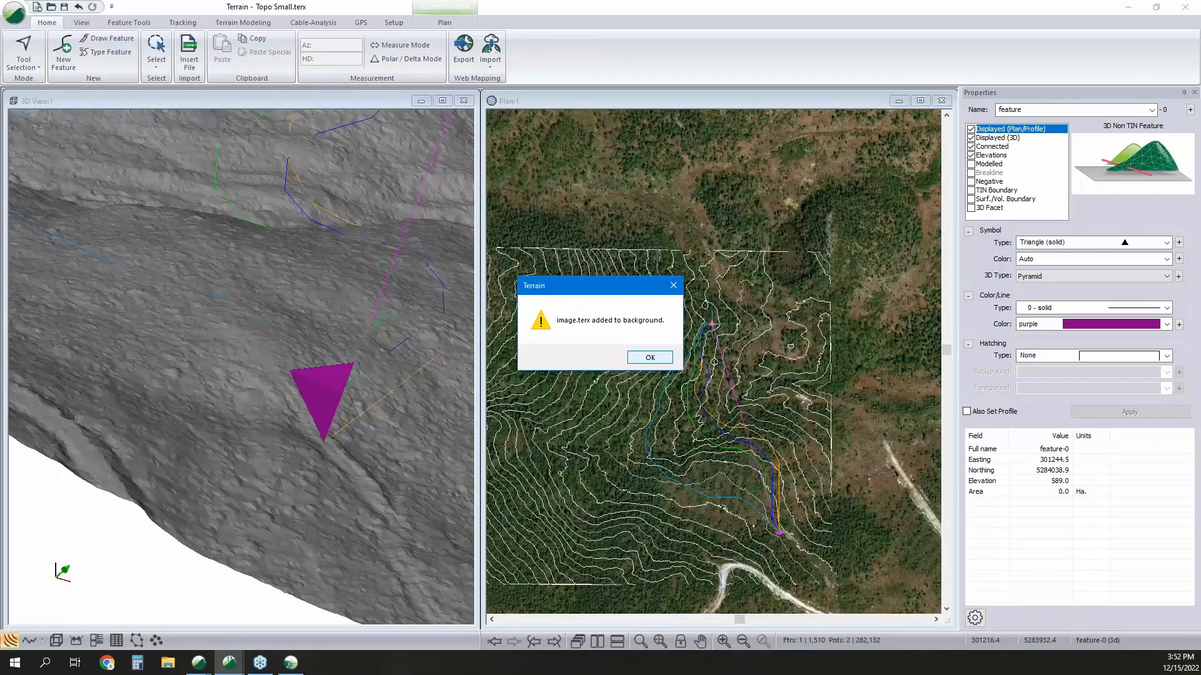
{"action": "left_click", "coordinate": [647, 359]}
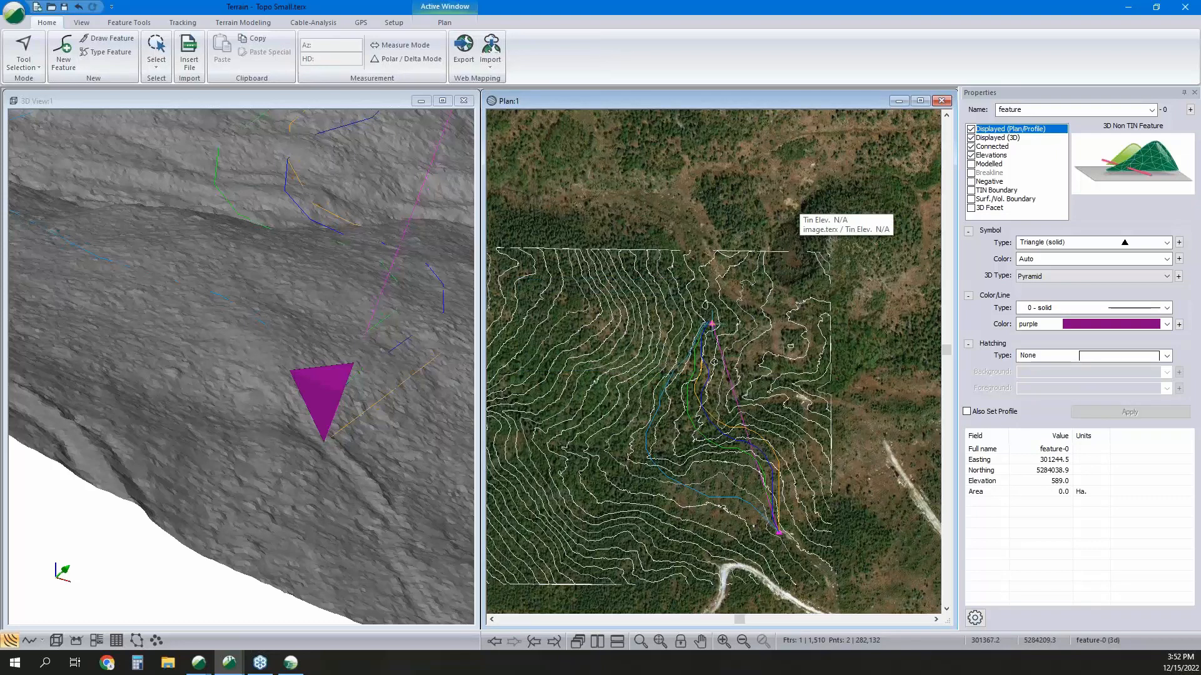
Check the background display files in the plan window options, including how to add one, and leave without changes.
{"action": "right_click", "coordinate": [785, 194]}
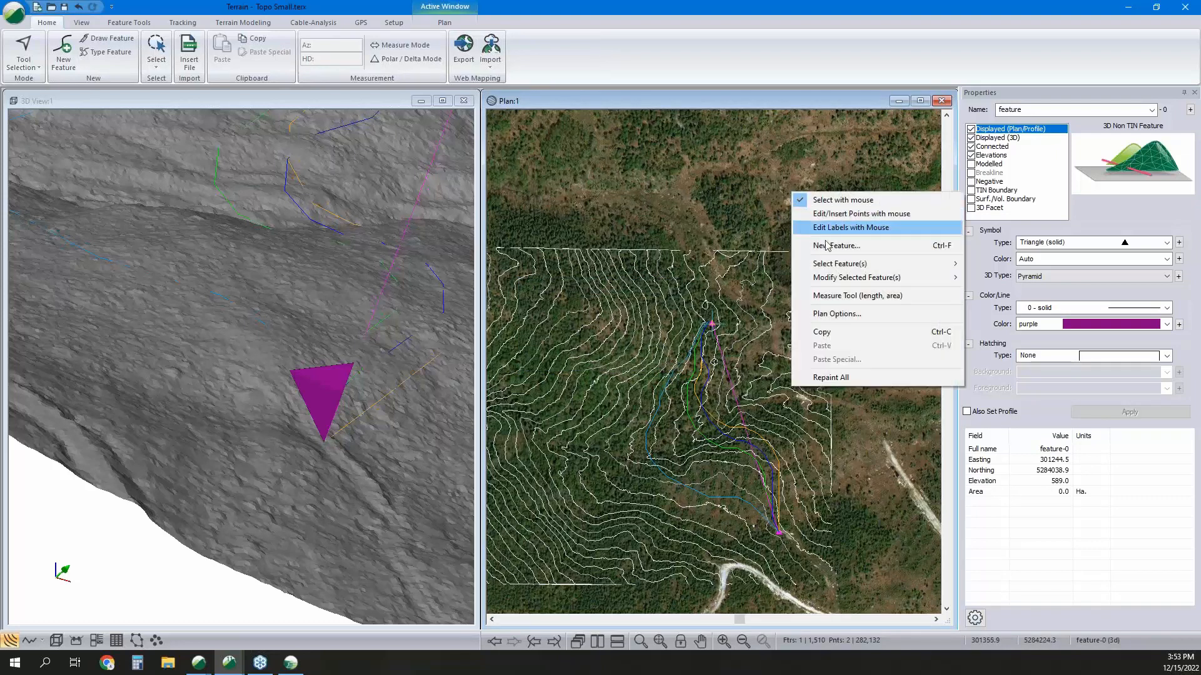
{"action": "left_click", "coordinate": [851, 314]}
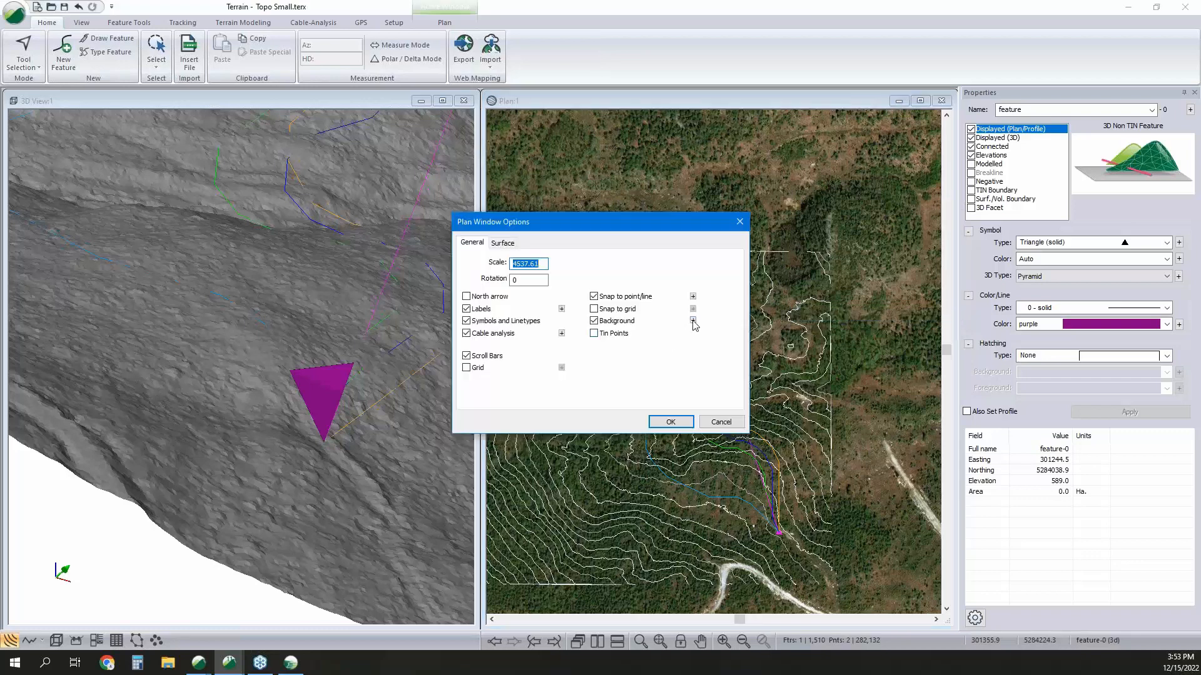
{"action": "left_click", "coordinate": [687, 322]}
{"action": "left_click", "coordinate": [719, 273]}
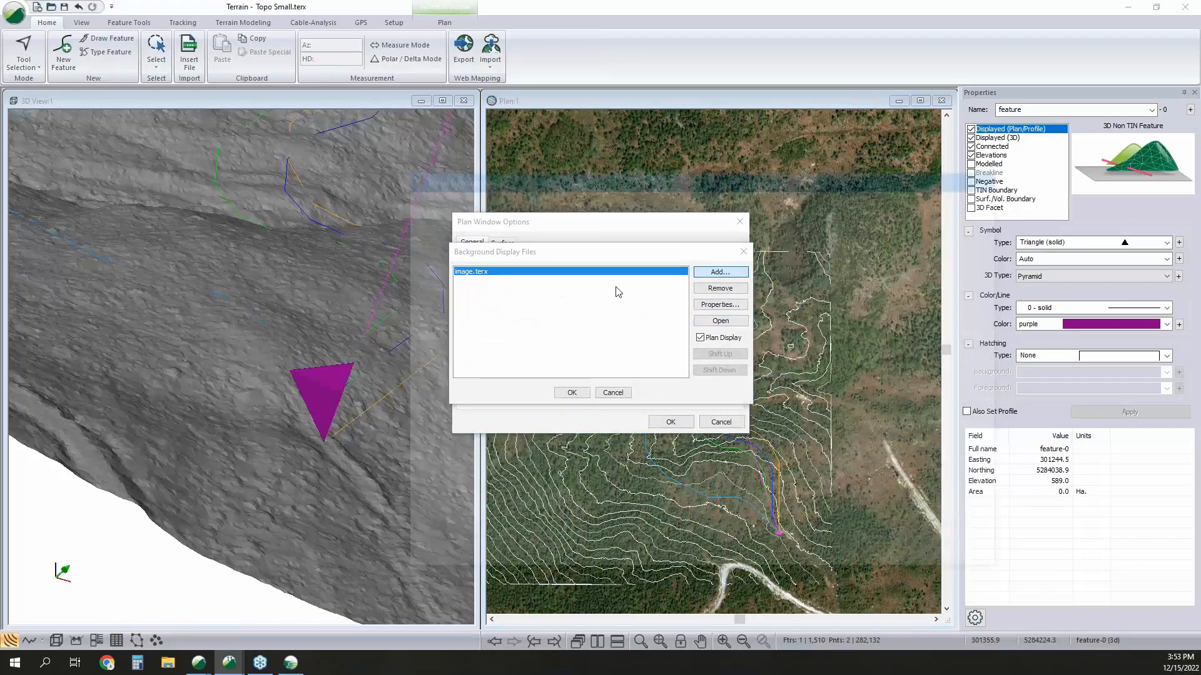
{"action": "left_click", "coordinate": [969, 559]}
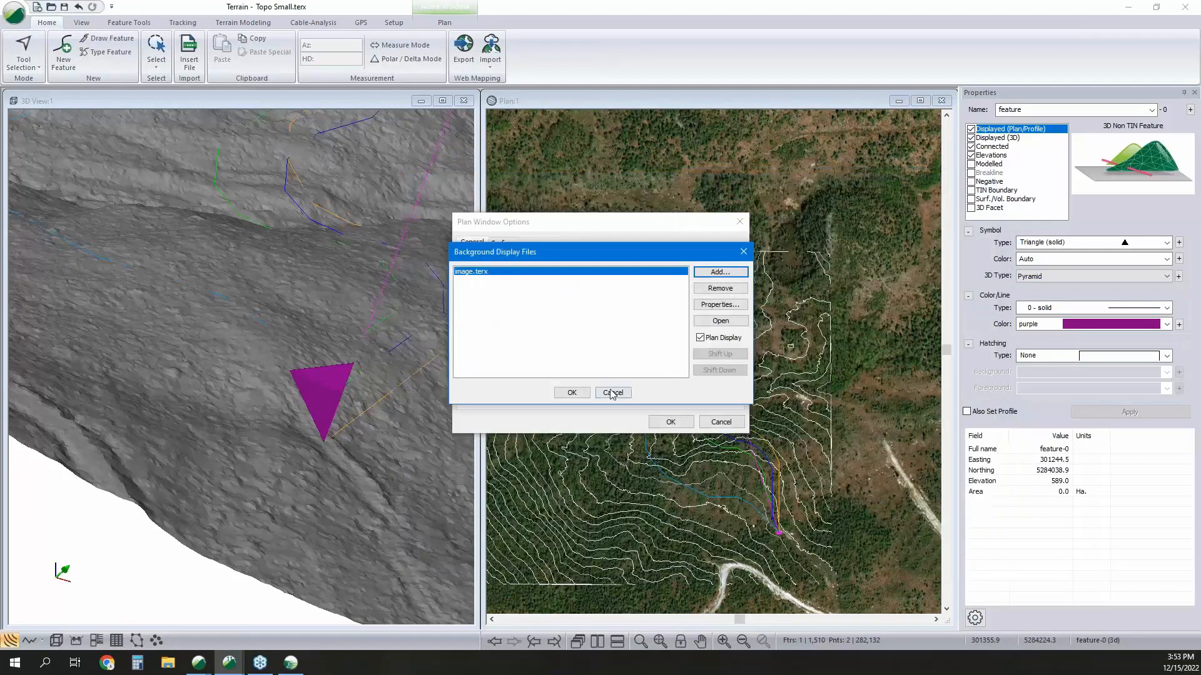
{"action": "left_click", "coordinate": [611, 394]}
{"action": "left_click", "coordinate": [728, 426]}
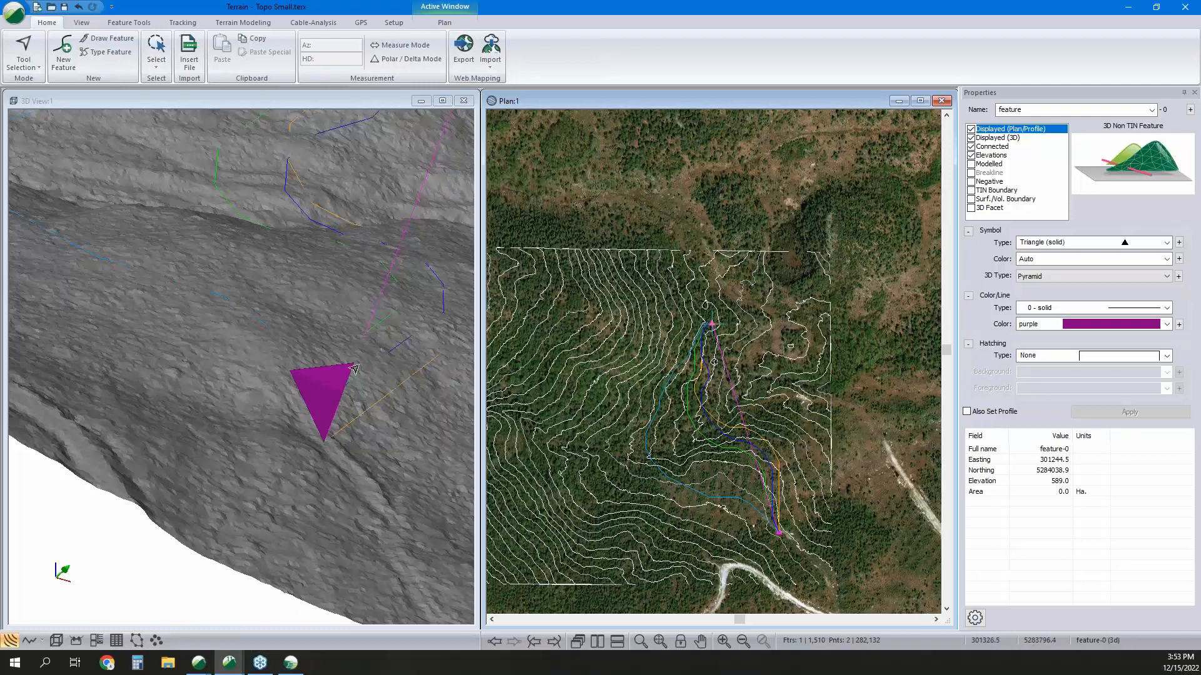
Examine the terrain surface and the alternative paths between the two end points in the 3D view from several angles.
{"action": "middle_click_drag", "start_coordinate": [345, 375], "coordinate": [250, 397]}
{"action": "scroll", "coordinate": [332, 372], "scroll_direction": "down", "scroll_amount": 3}
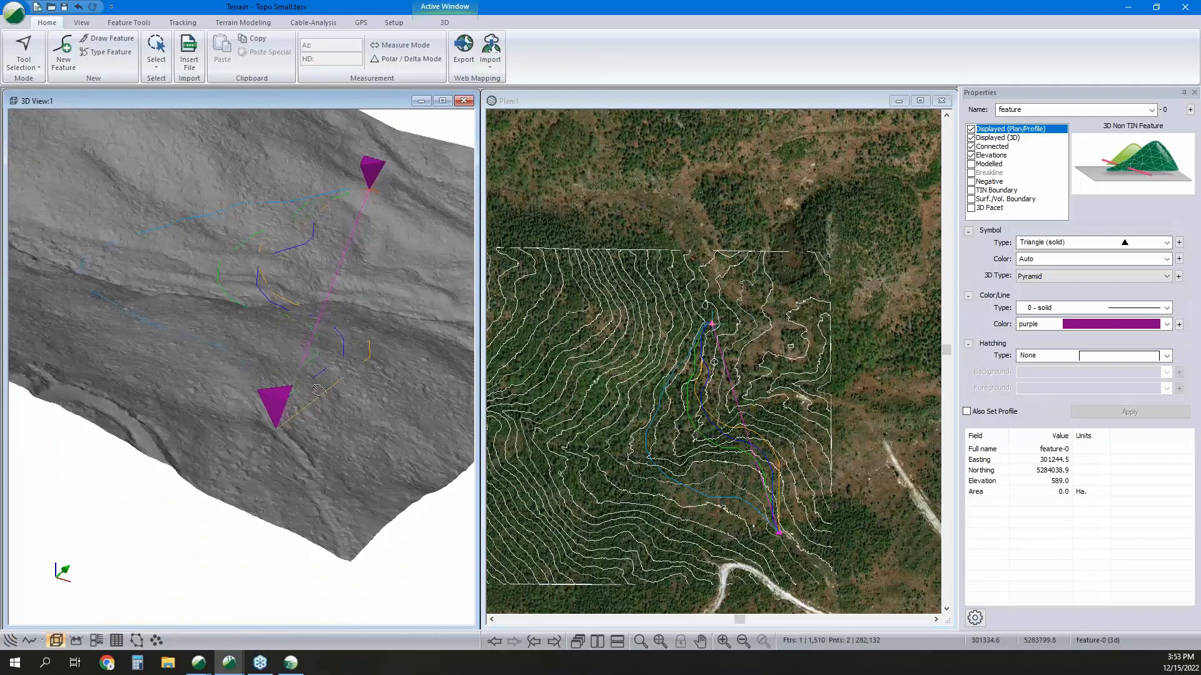
{"action": "middle_click_drag", "start_coordinate": [380, 322], "coordinate": [332, 371]}
{"action": "mouse_move", "coordinate": [332, 370]}
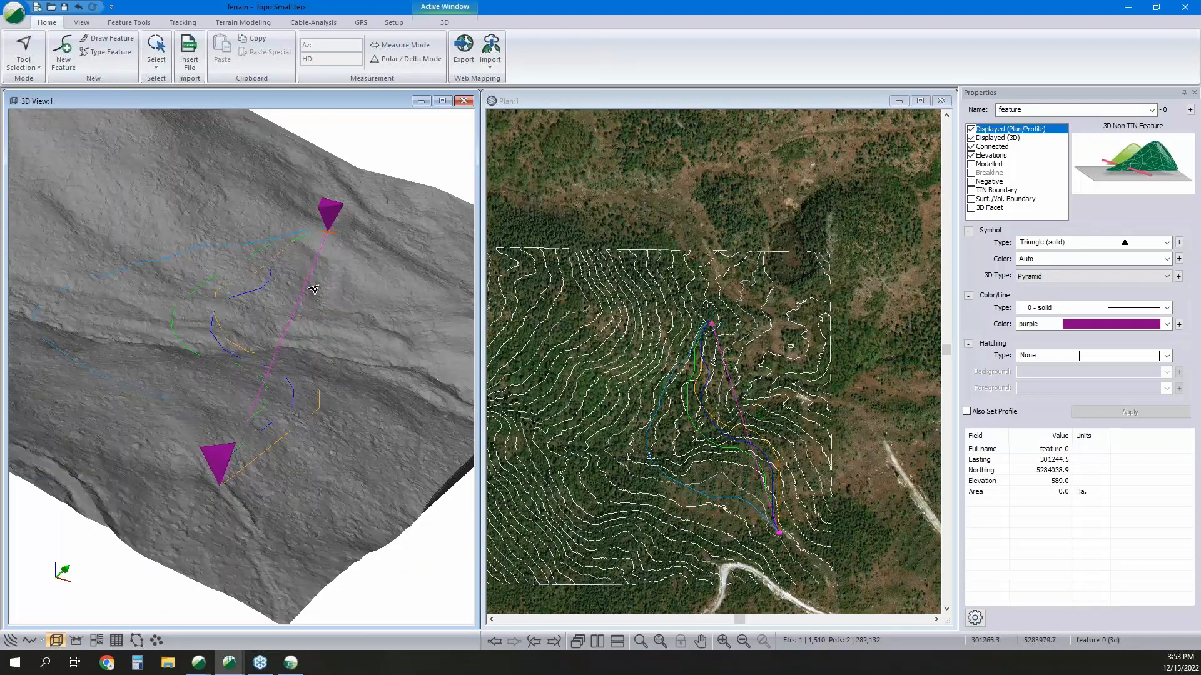
{"action": "mouse_move", "coordinate": [313, 287]}
{"action": "scroll", "coordinate": [301, 374], "scroll_direction": "down", "scroll_amount": 1}
{"action": "middle_click_drag", "start_coordinate": [301, 374], "coordinate": [292, 322]}
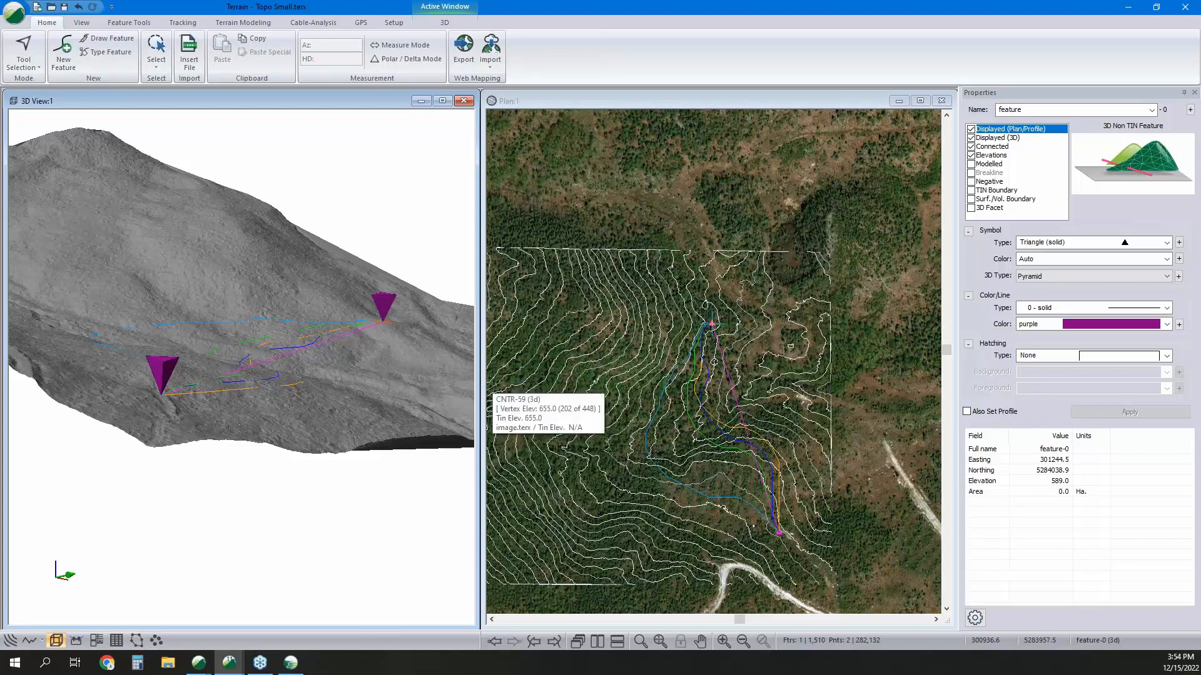
Review the simplification methods for surface point data, try a sample grid spacing of 1, and cancel without simplifying.
{"action": "left_click", "coordinate": [243, 23]}
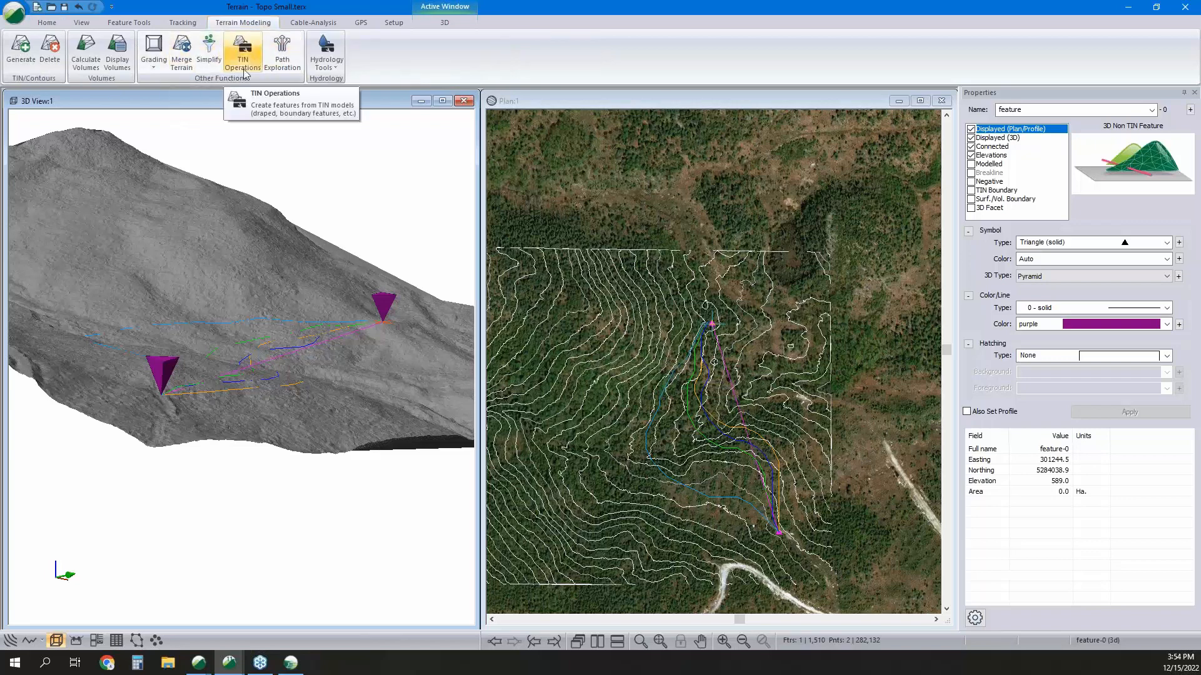
{"action": "left_click", "coordinate": [209, 53]}
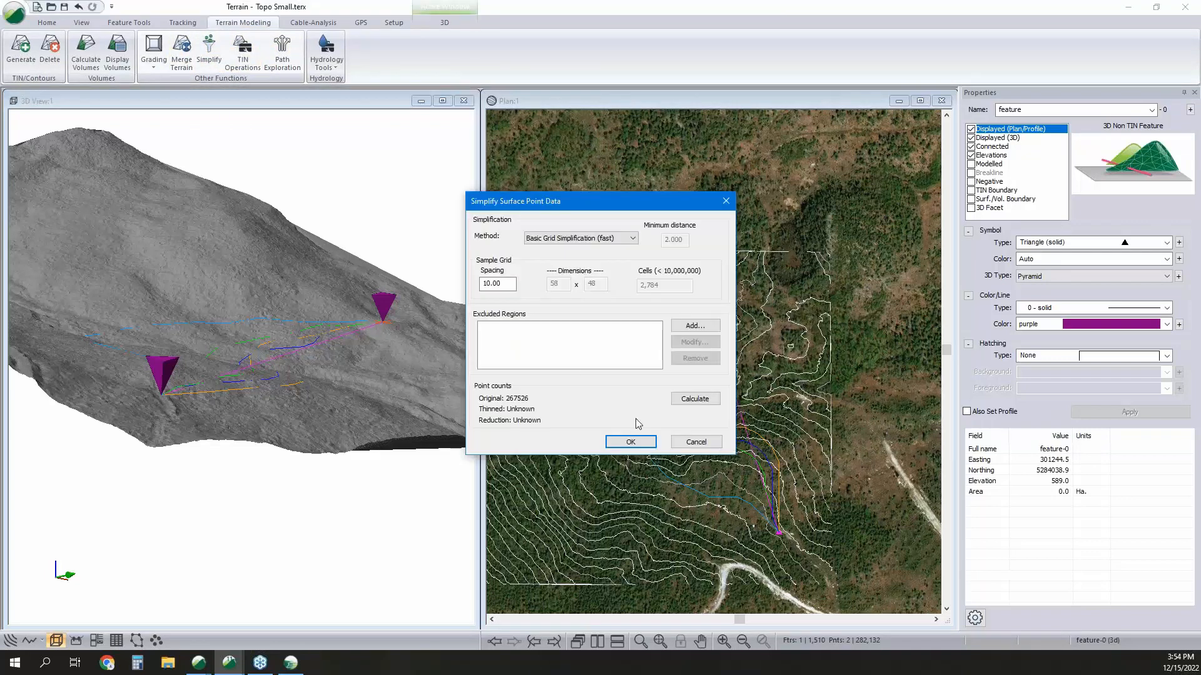
{"action": "left_click", "coordinate": [579, 238]}
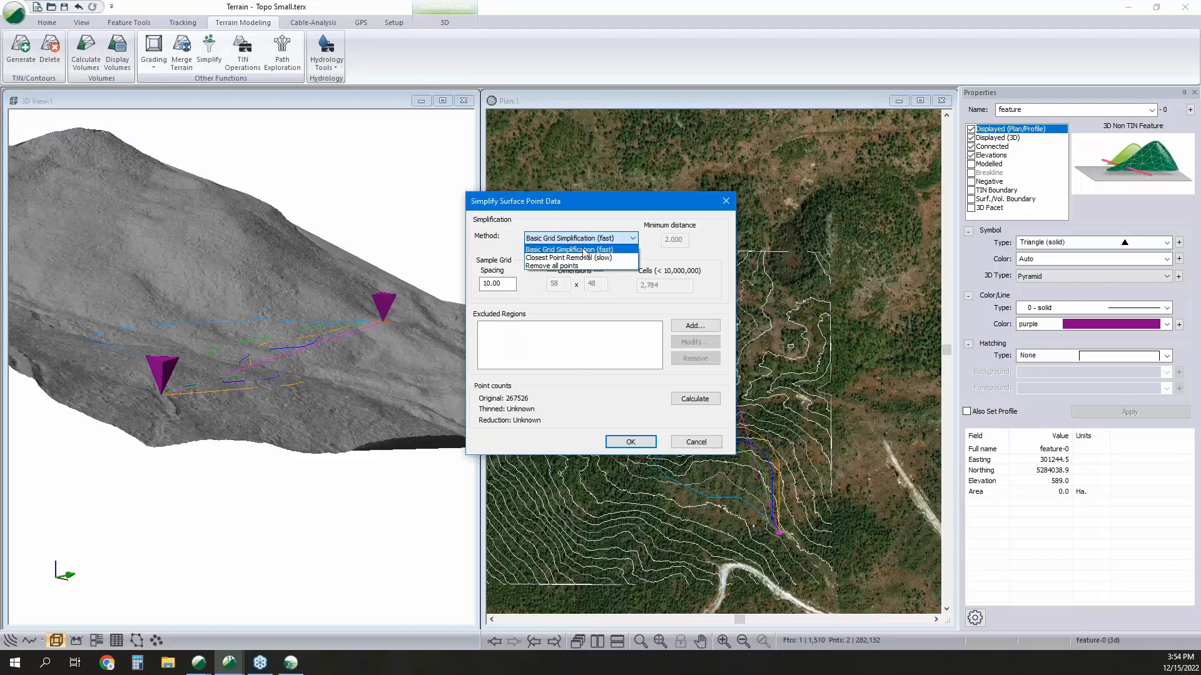
{"action": "left_click", "coordinate": [658, 253]}
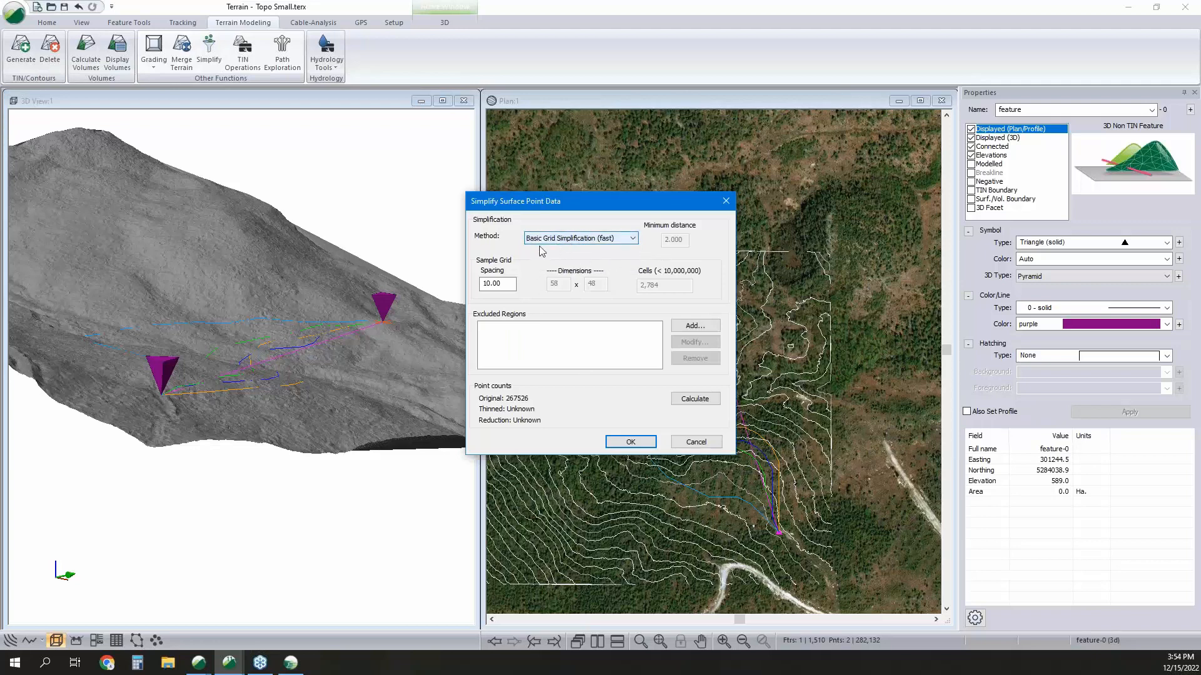
{"action": "double_click", "coordinate": [498, 286]}
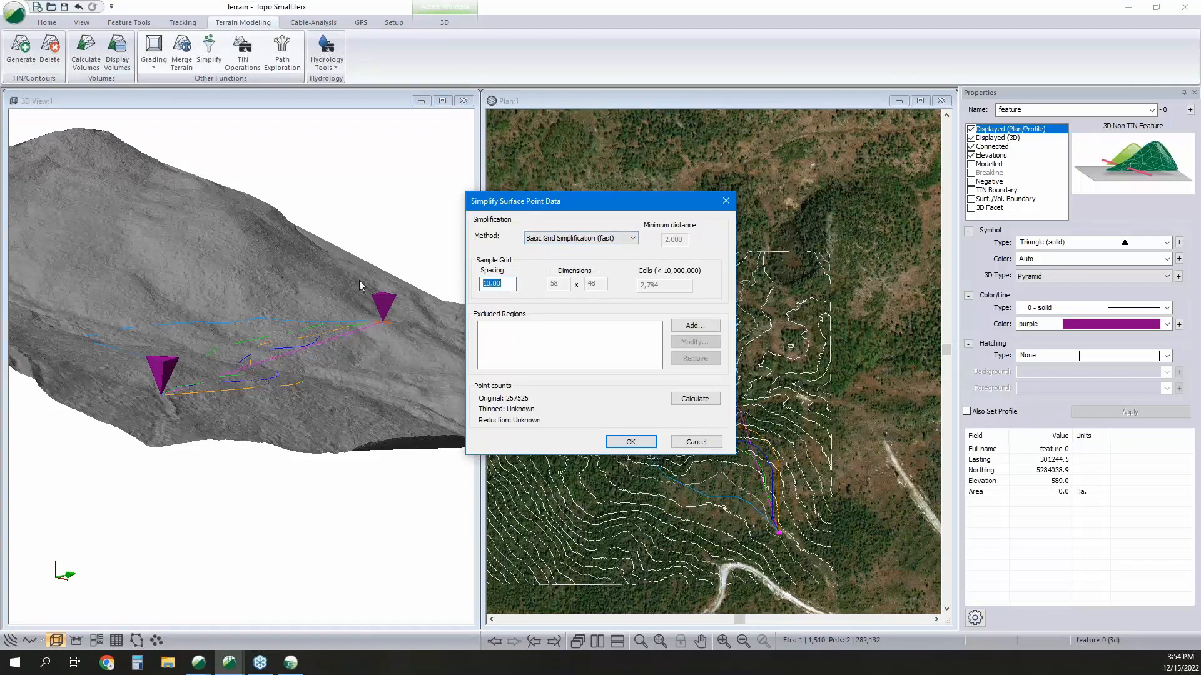
{"action": "type", "text": "1"}
{"action": "left_click", "coordinate": [686, 439]}
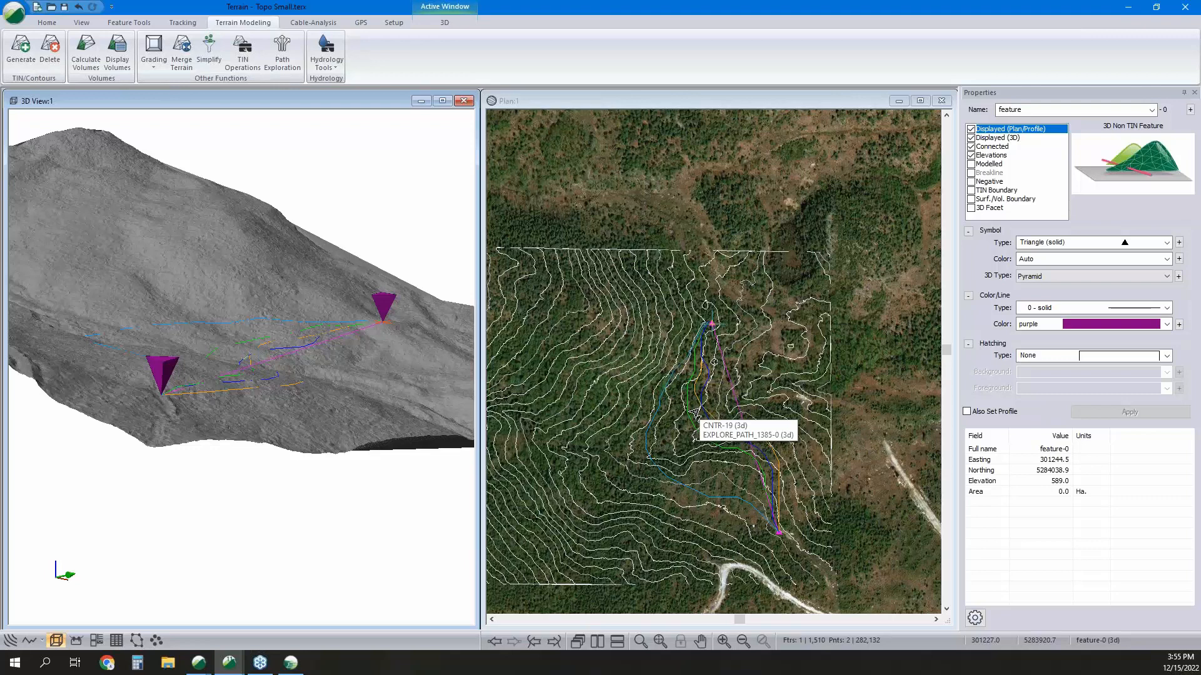
Delete the contours from the terrain while keeping the terrain model.
{"action": "left_click", "coordinate": [50, 47]}
{"action": "left_click", "coordinate": [531, 329]}
{"action": "left_click", "coordinate": [603, 352]}
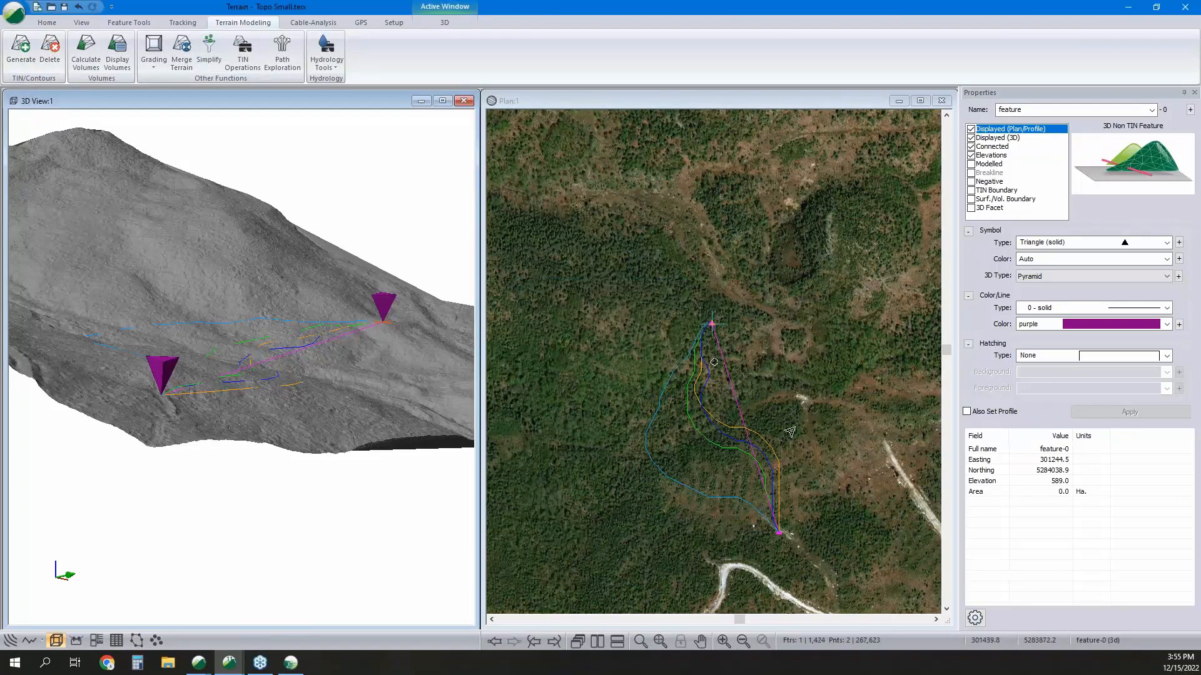
Inspect the paths over the imagery in plan, check the terrain model deletion options, and leave without deleting.
{"action": "left_click", "coordinate": [805, 427]}
{"action": "middle_click_drag", "start_coordinate": [801, 413], "coordinate": [768, 339]}
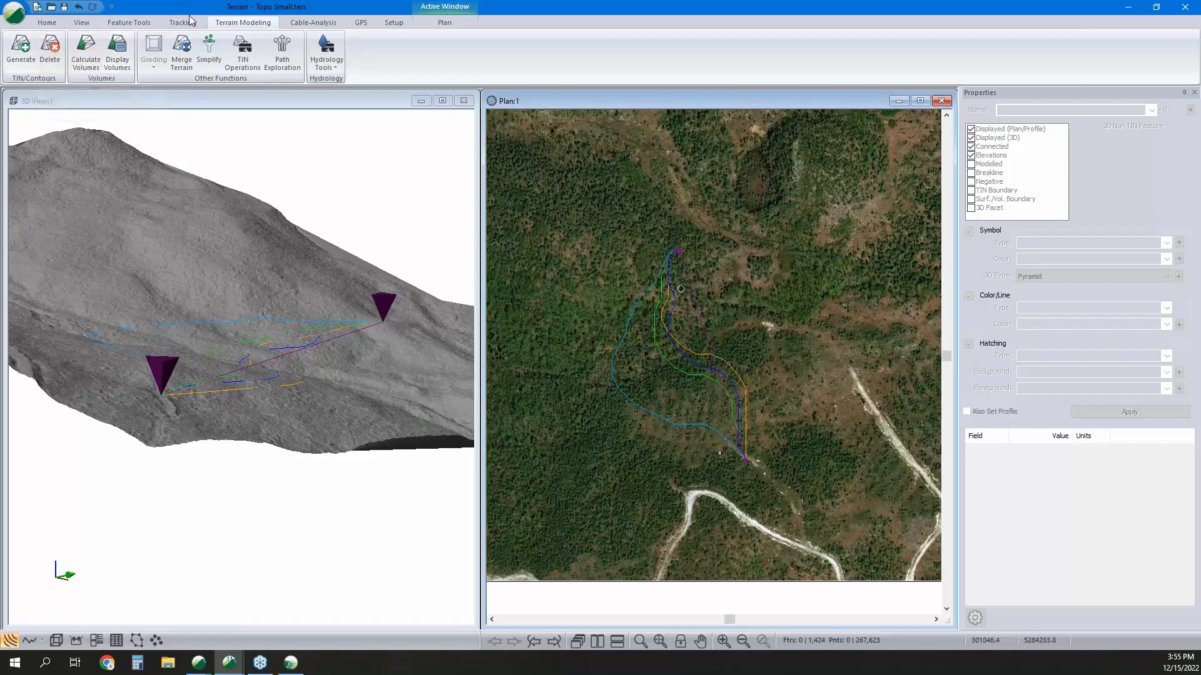
{"action": "left_click", "coordinate": [49, 59]}
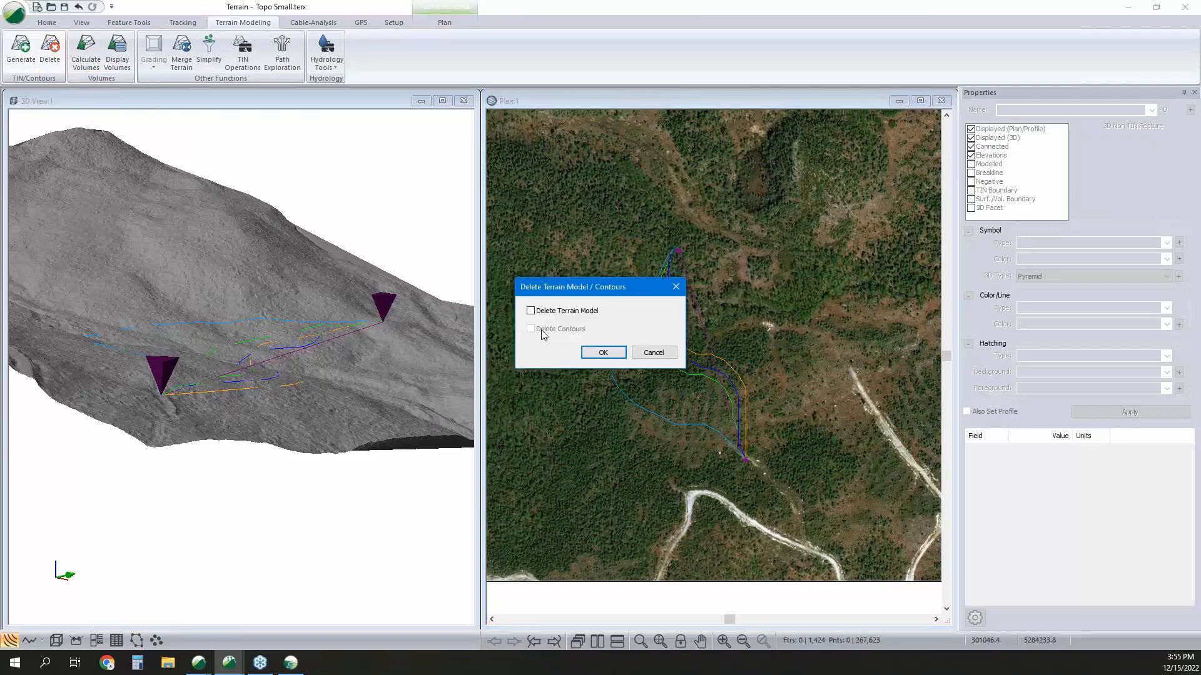
{"action": "left_click", "coordinate": [667, 355]}
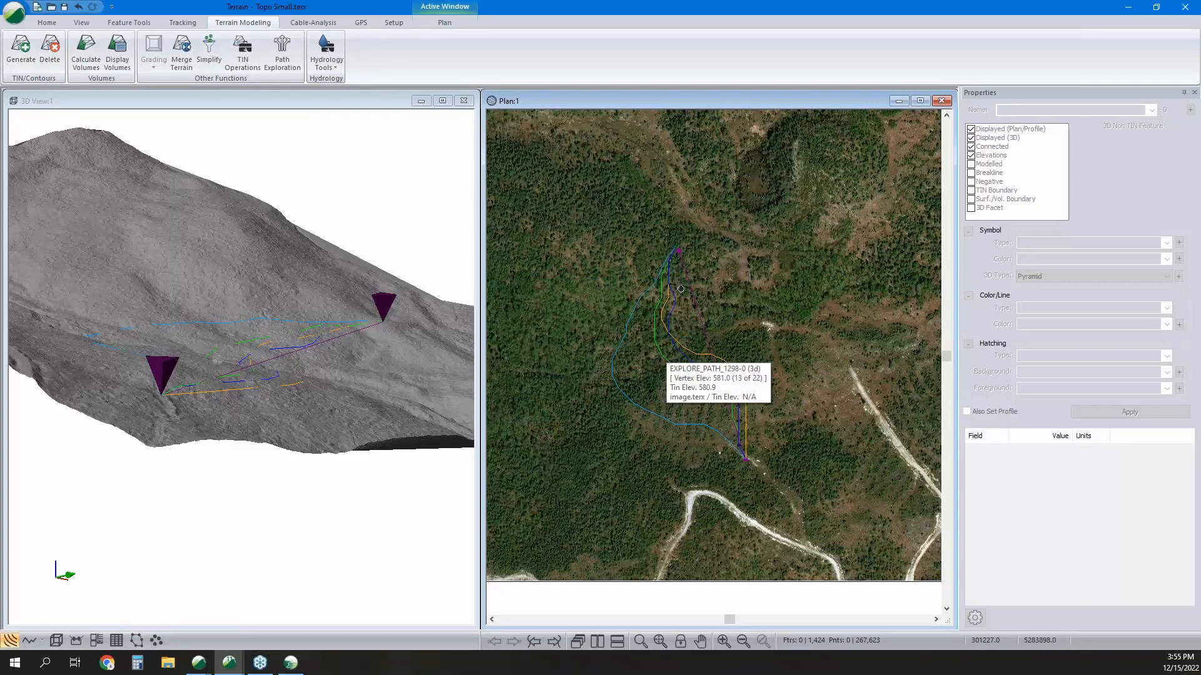
Switch to the Location design and examine the road profile and the cross-section at station 3+250.
{"action": "left_click", "coordinate": [291, 664]}
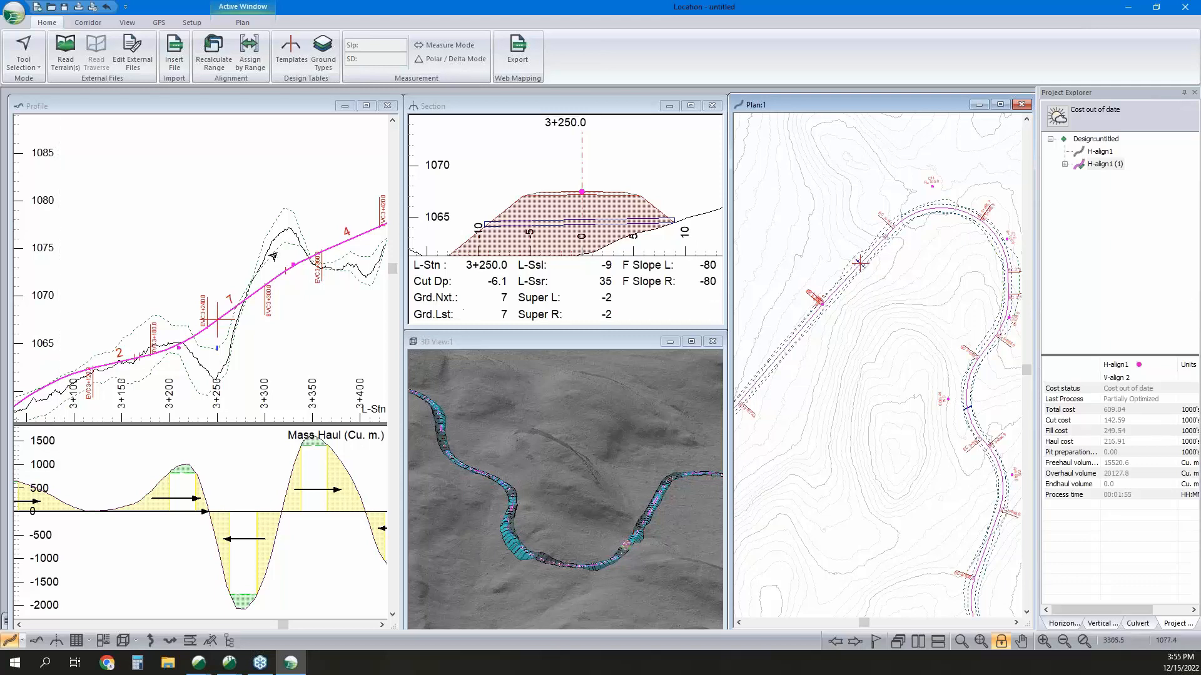
{"action": "left_click", "coordinate": [275, 299]}
{"action": "scroll", "coordinate": [306, 244], "scroll_direction": "down", "scroll_amount": 2}
{"action": "middle_click_drag", "start_coordinate": [312, 226], "coordinate": [313, 257]}
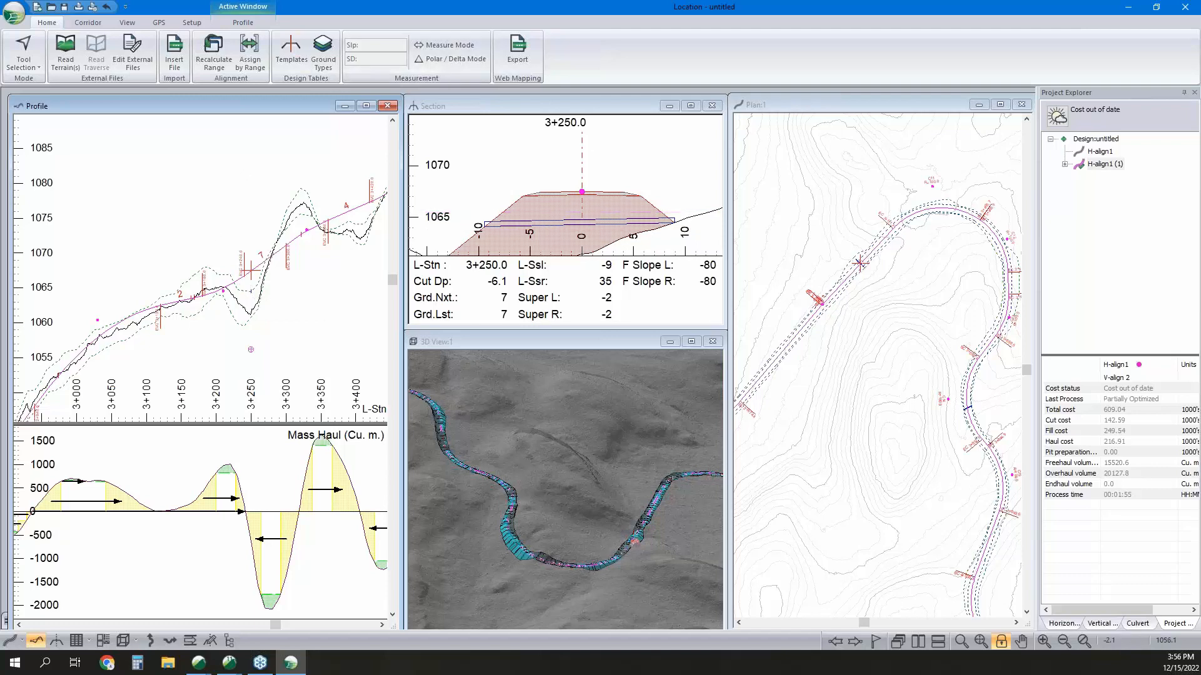
{"action": "left_click", "coordinate": [604, 162]}
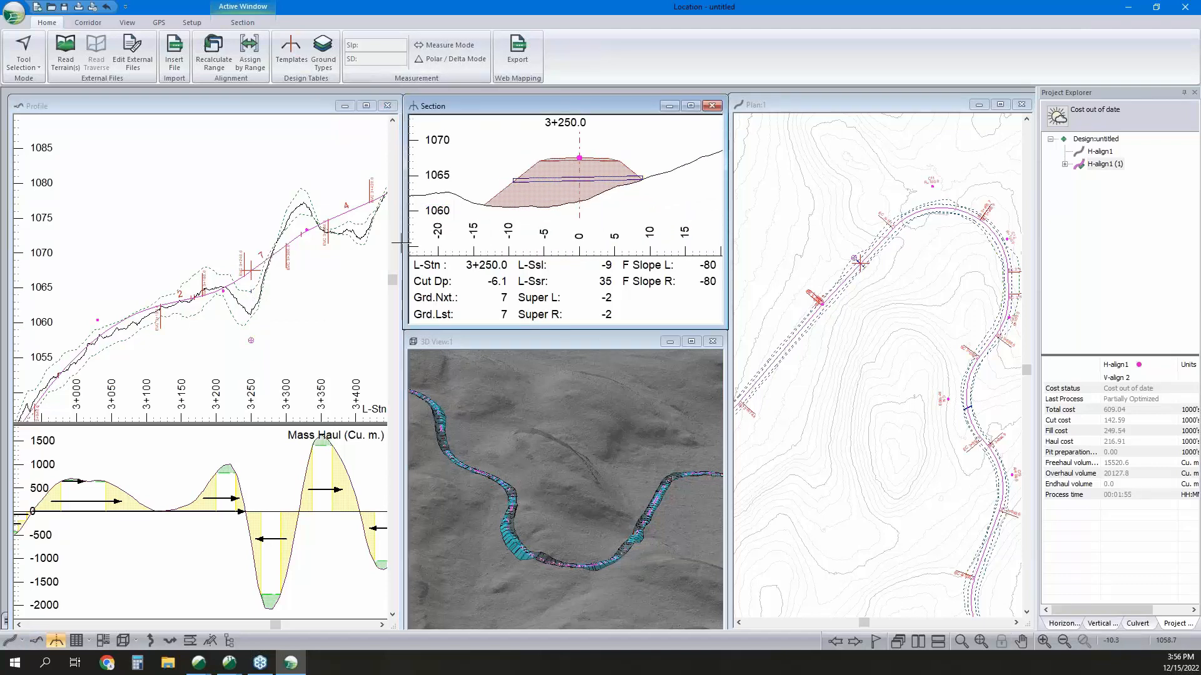
Follow the road profile back to station 2+610 and examine the ground line and cross-section there.
{"action": "left_click", "coordinate": [262, 285]}
{"action": "middle_click_drag", "start_coordinate": [194, 313], "coordinate": [372, 202]}
{"action": "middle_click_drag", "start_coordinate": [162, 372], "coordinate": [366, 175]}
{"action": "left_click", "coordinate": [284, 254]}
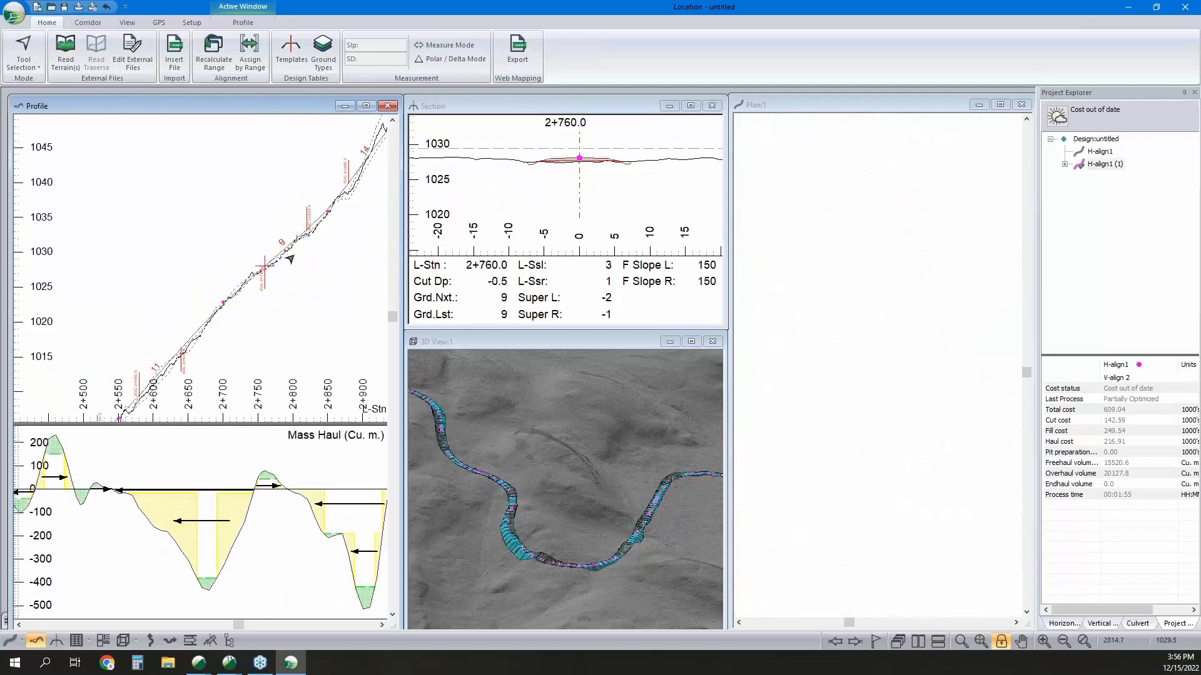
{"action": "middle_click_drag", "start_coordinate": [191, 370], "coordinate": [270, 305]}
{"action": "middle_click_drag", "start_coordinate": [207, 347], "coordinate": [287, 279]}
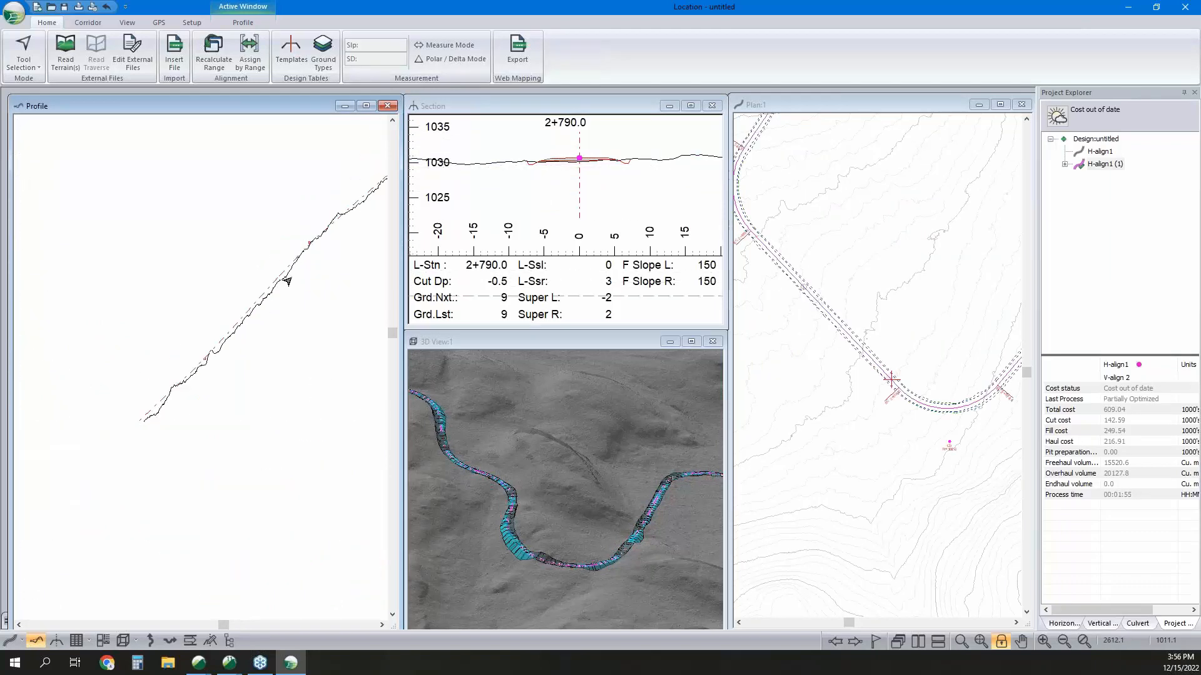
{"action": "left_click", "coordinate": [317, 240]}
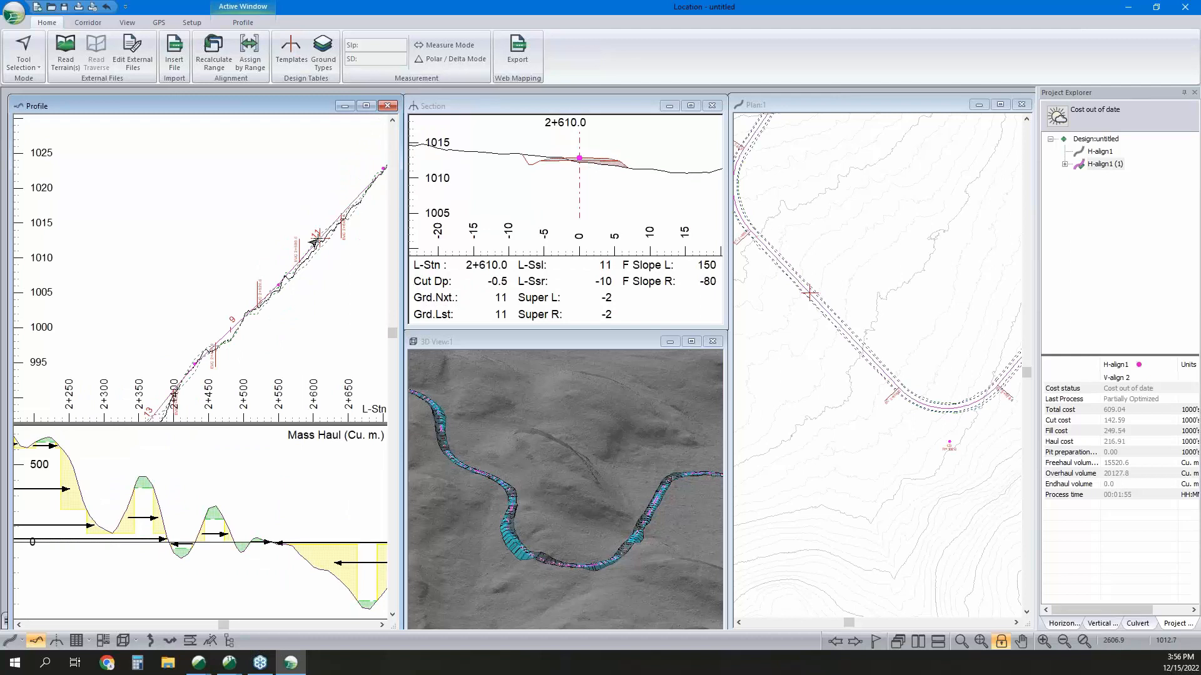
{"action": "scroll", "coordinate": [579, 162], "scroll_direction": "down", "scroll_amount": 1}
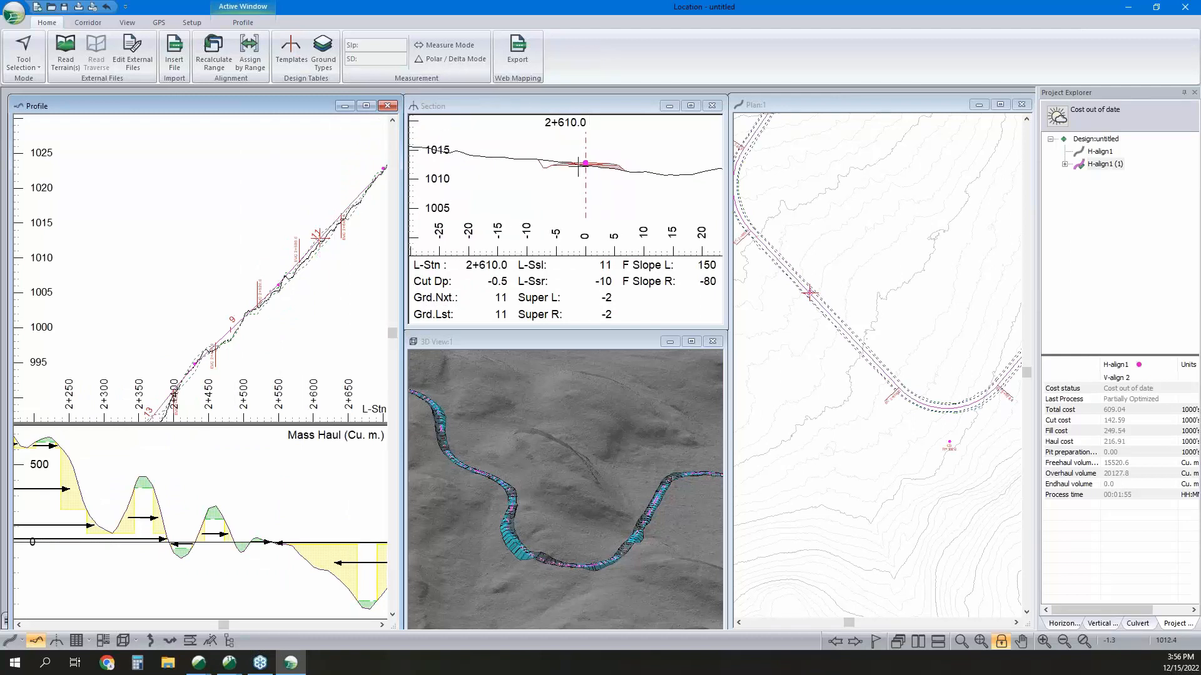
{"action": "scroll", "coordinate": [580, 167], "scroll_direction": "up", "scroll_amount": 3}
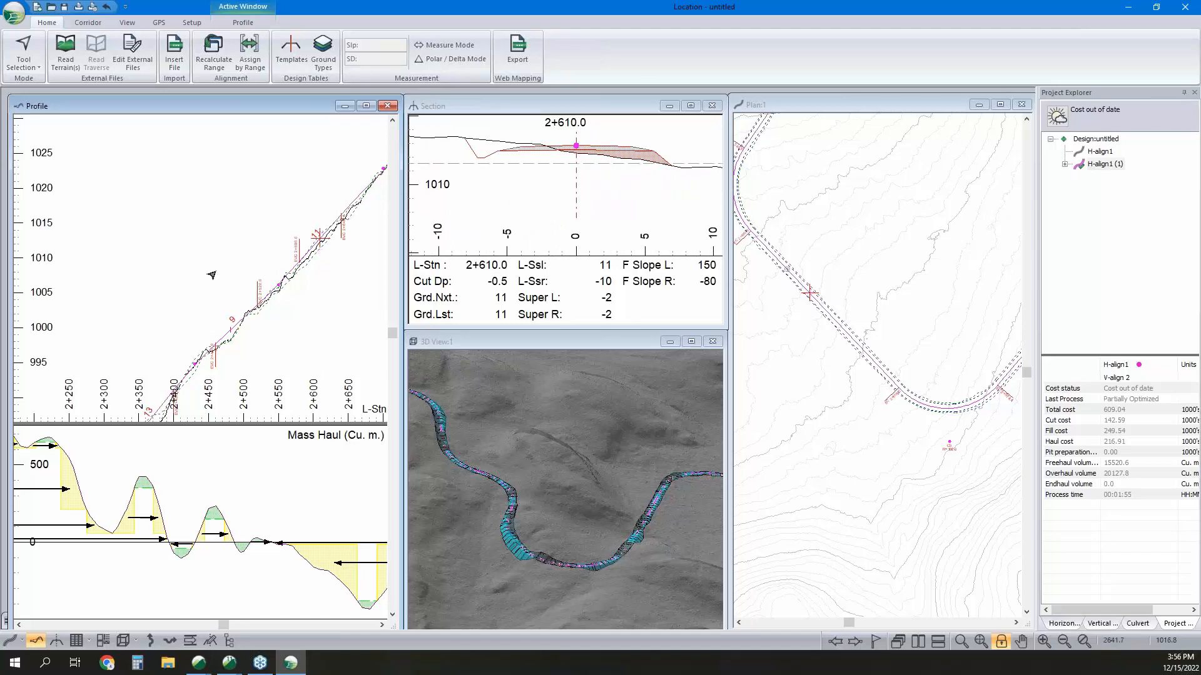
{"action": "scroll", "coordinate": [376, 225], "scroll_direction": "up", "scroll_amount": 3}
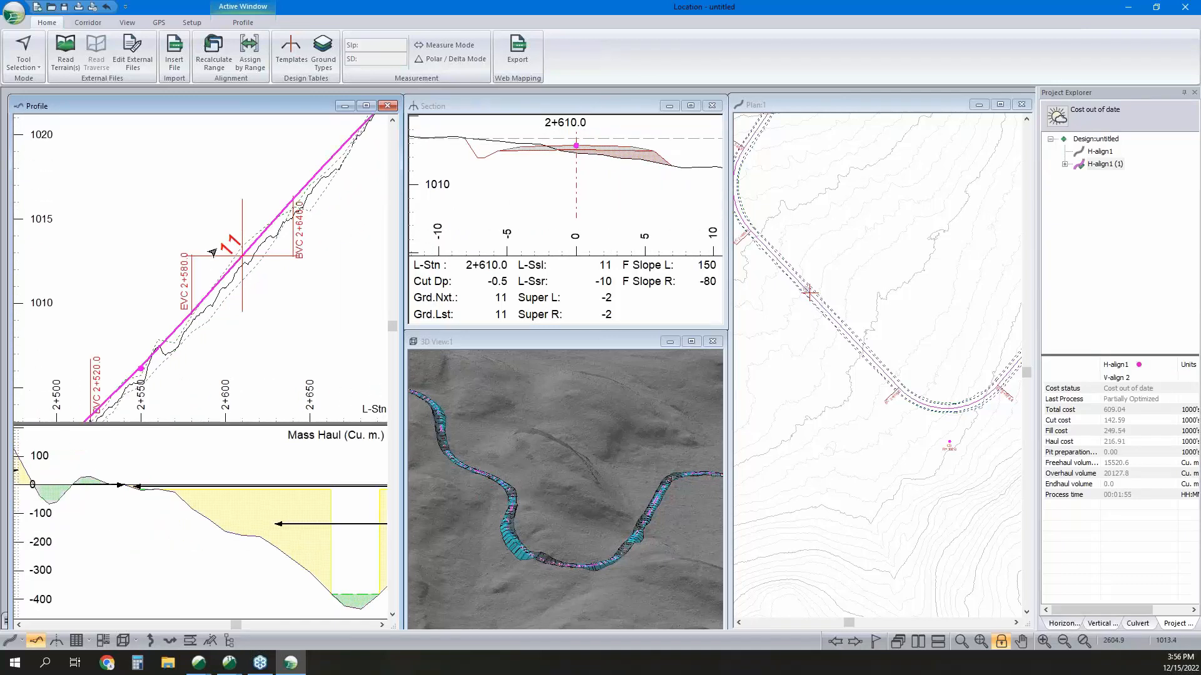
Try adding a vertical IP on the profile at station 2+611.9, and revert the change.
{"action": "right_click", "coordinate": [254, 281]}
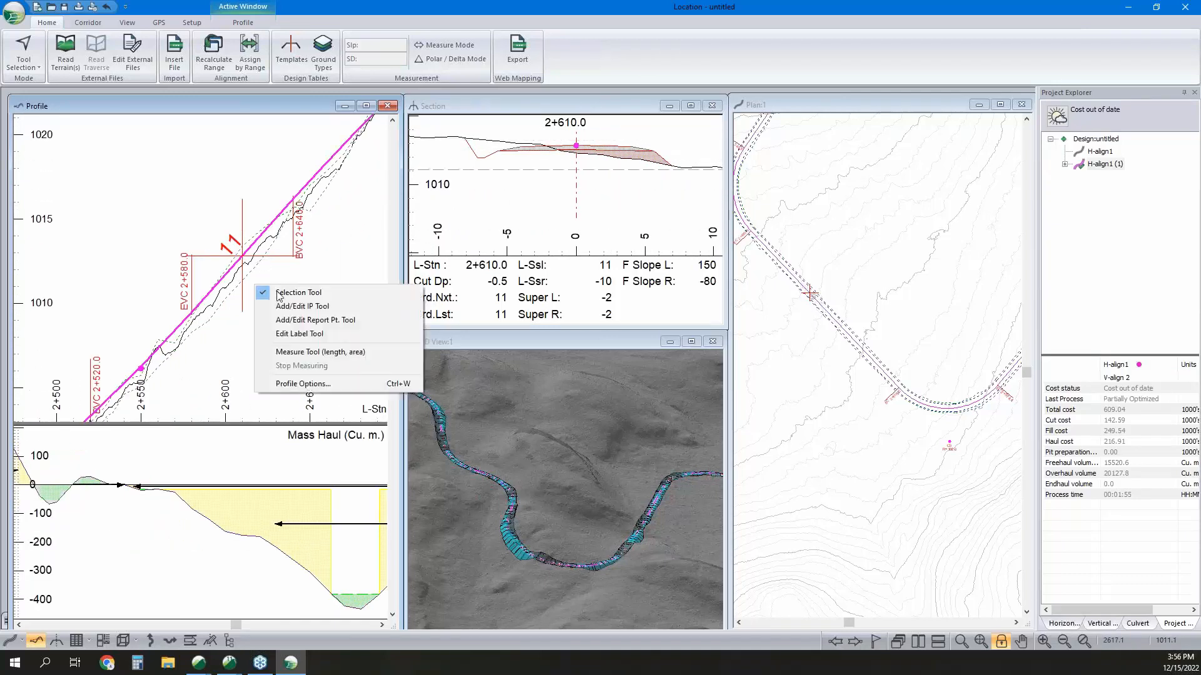
{"action": "left_click", "coordinate": [294, 306]}
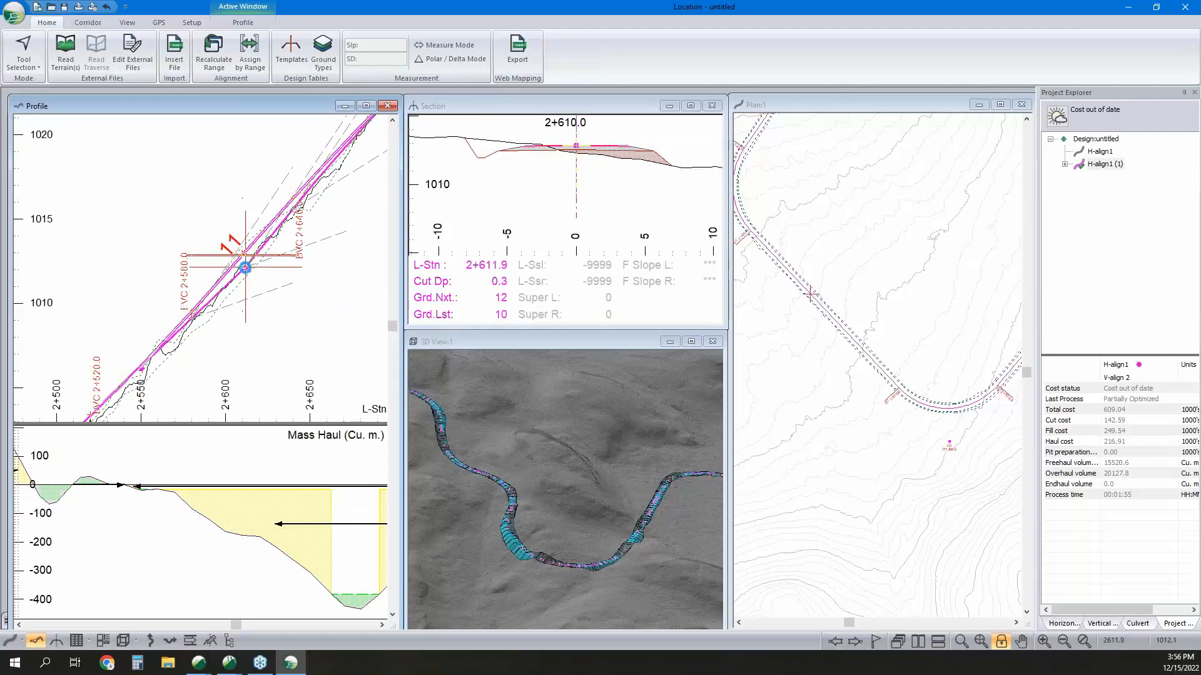
{"action": "left_click", "coordinate": [245, 268]}
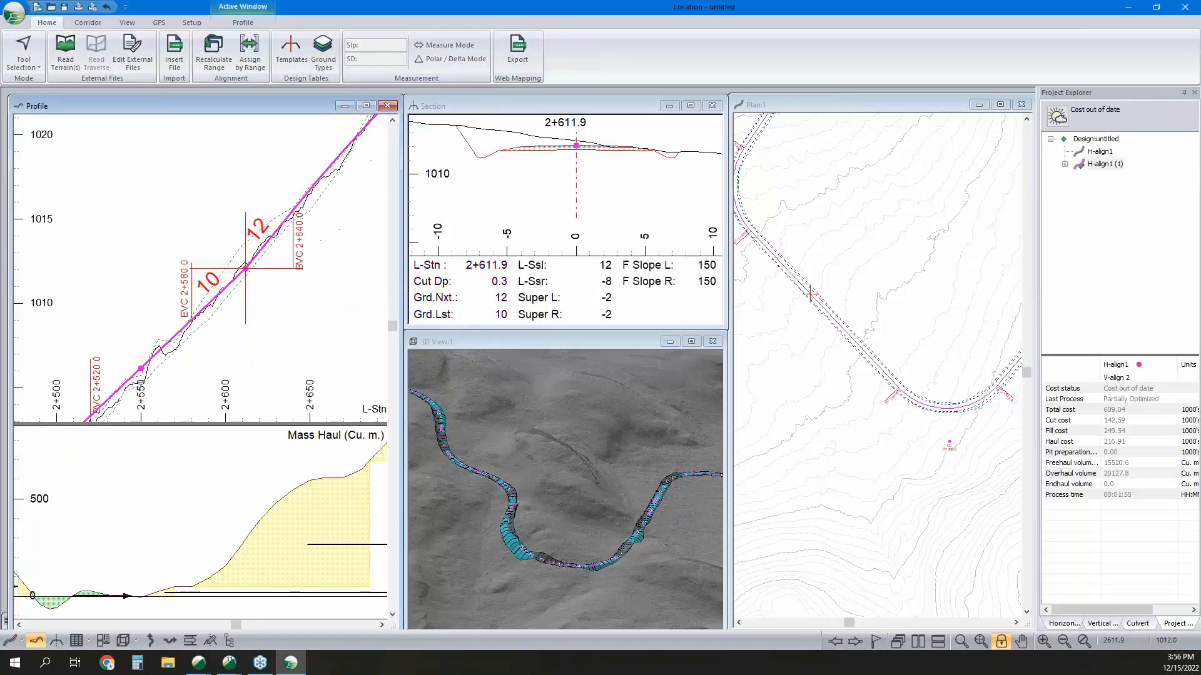
{"action": "mouse_move", "coordinate": [246, 268]}
{"action": "key", "text": "F5"}
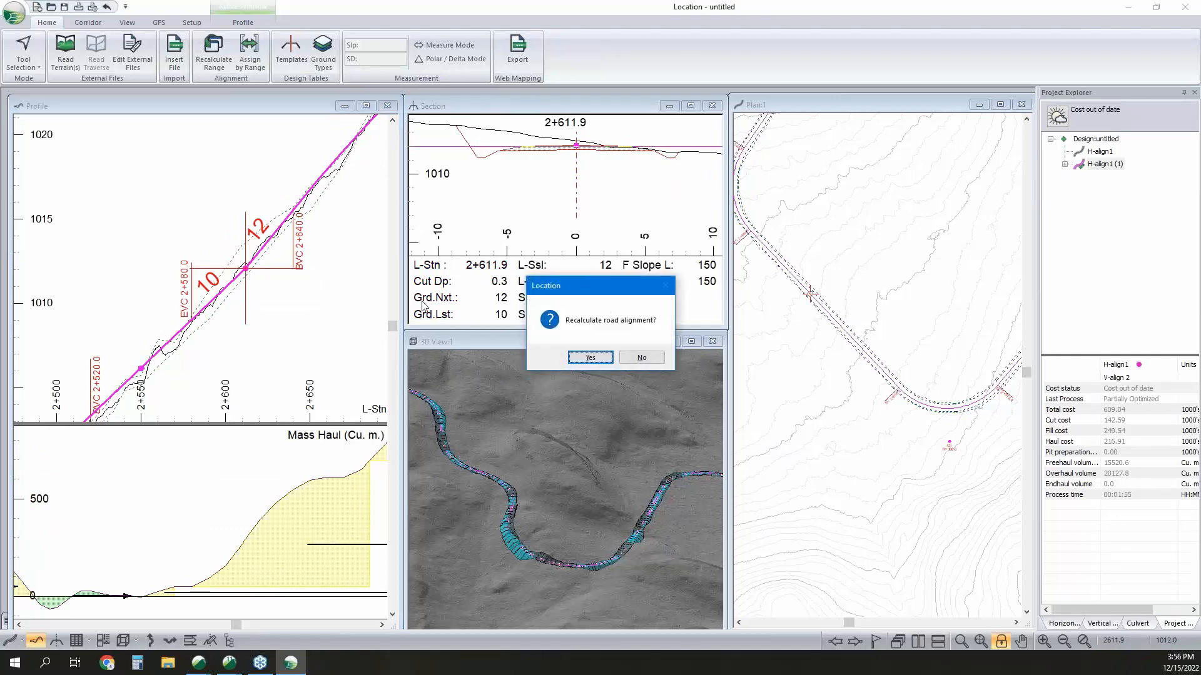
{"action": "left_click", "coordinate": [609, 360]}
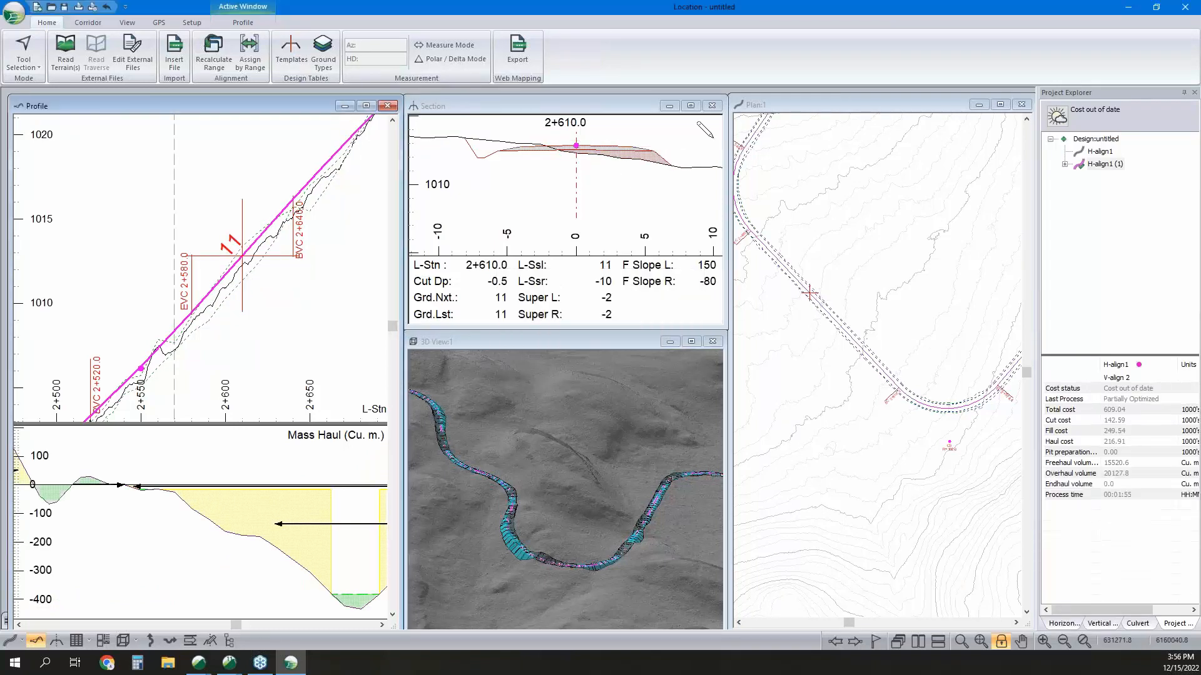
Try shifting the horizontal alignment in plan with an IP near station 2+610, and revert the change.
{"action": "left_click", "coordinate": [809, 292]}
{"action": "left_click_drag", "start_coordinate": [809, 292], "coordinate": [822, 280]}
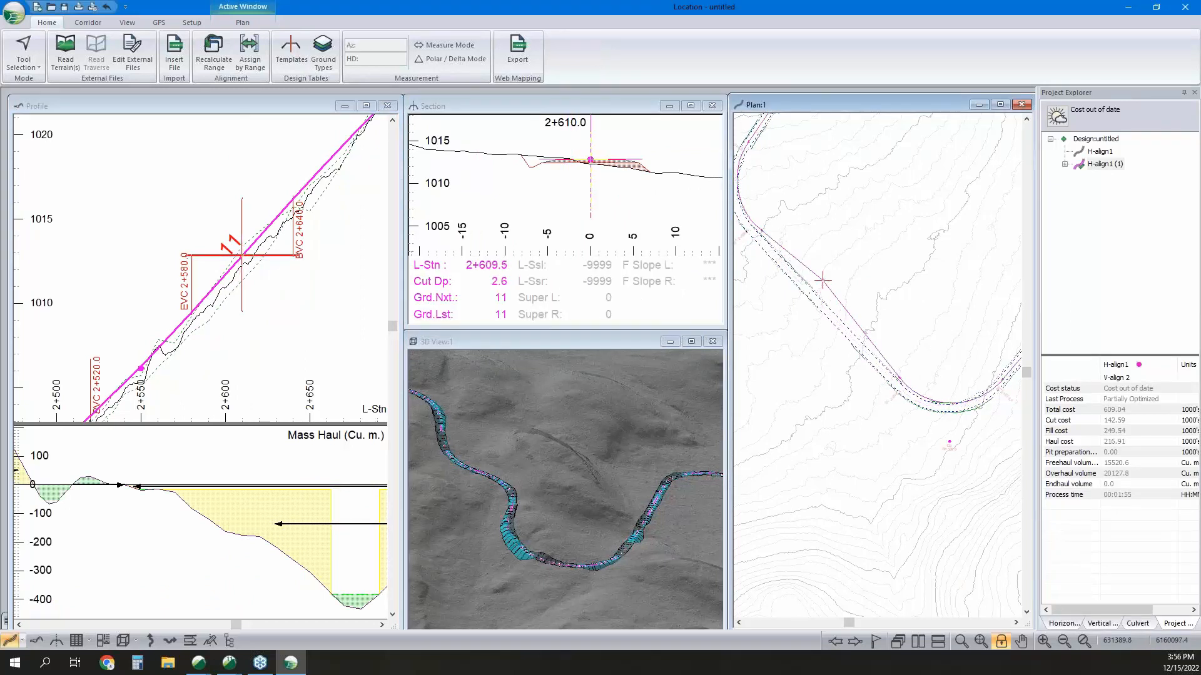
{"action": "left_click_drag", "start_coordinate": [822, 280], "coordinate": [822, 280]}
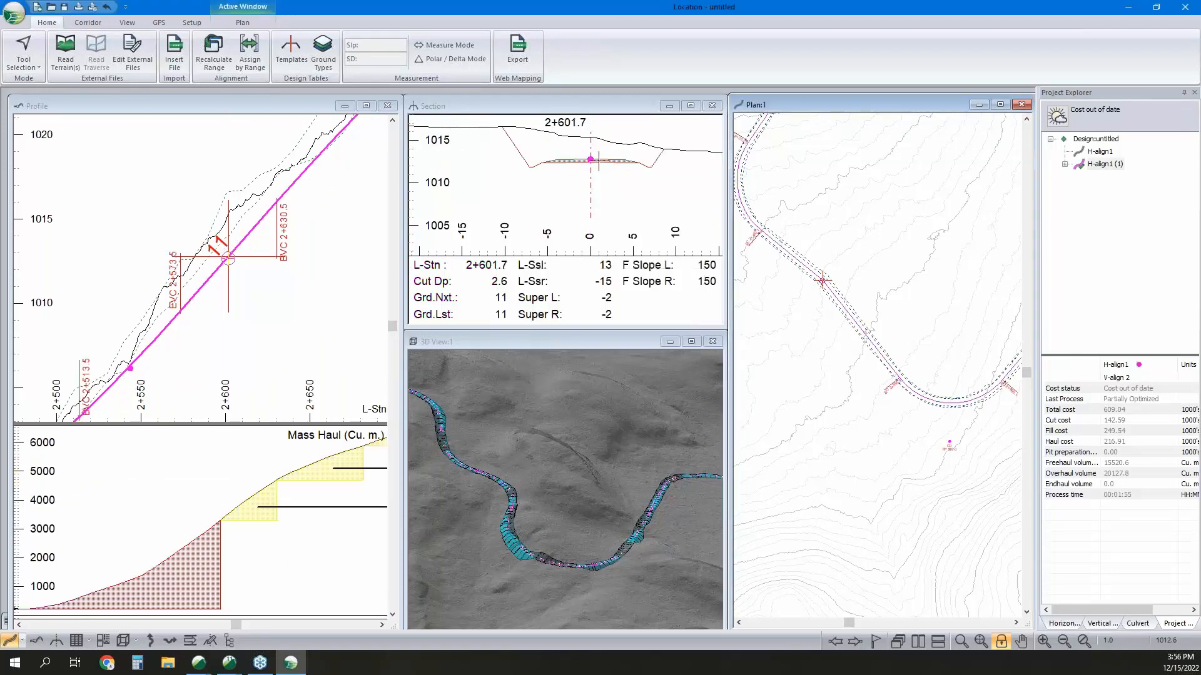
{"action": "mouse_move", "coordinate": [598, 160]}
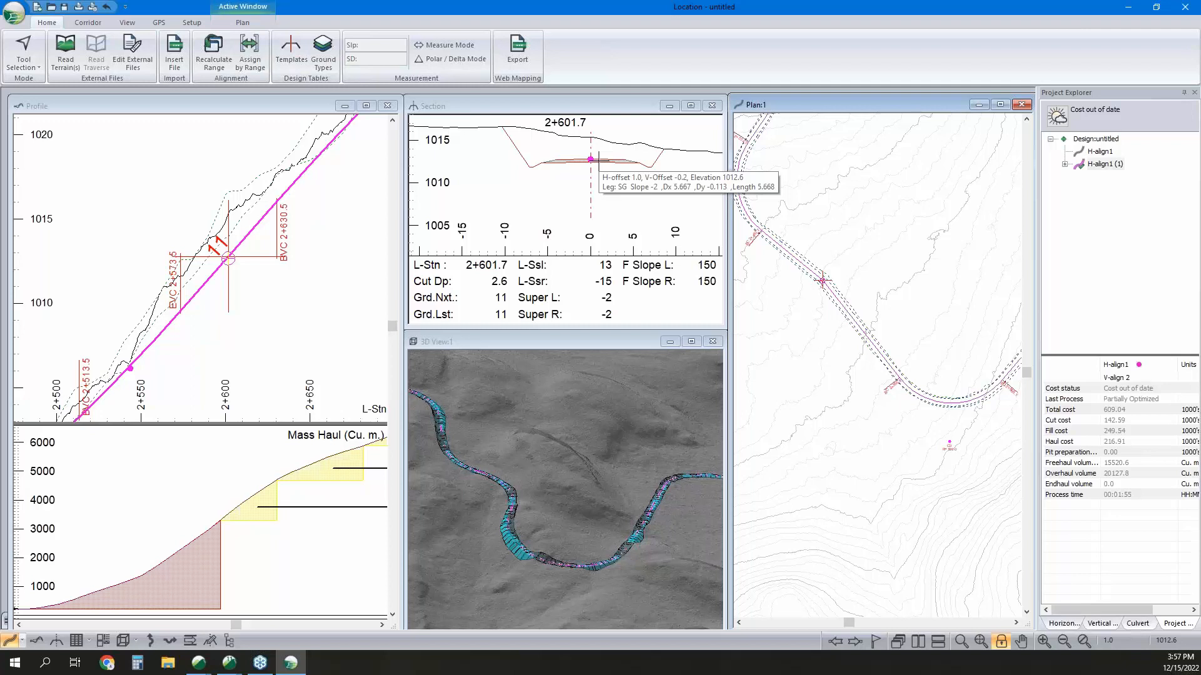
{"action": "key", "text": "F5"}
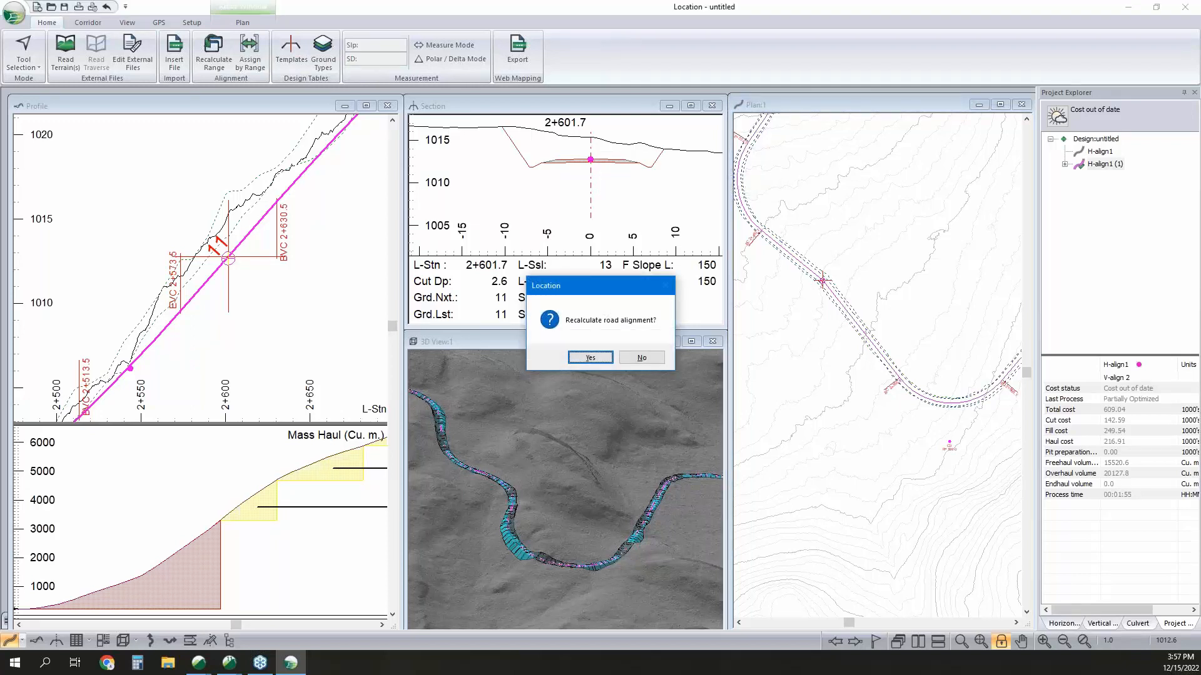
{"action": "key", "text": "Return"}
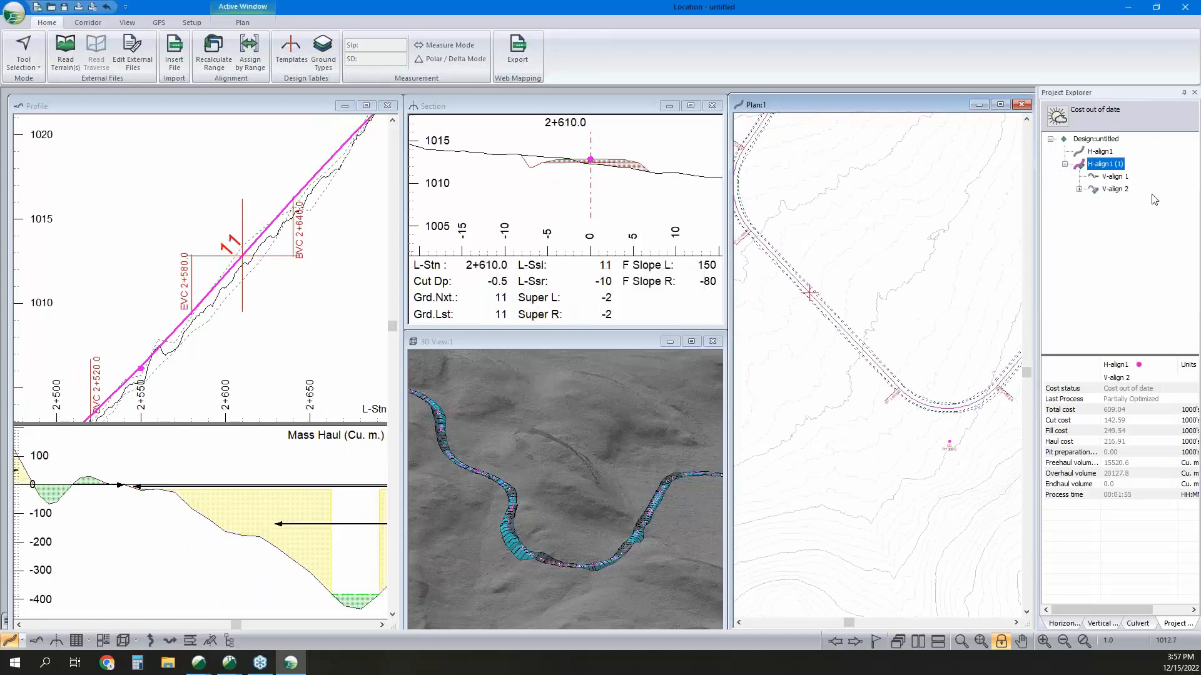
Review the Full Bench constraint in V-align 2's vertical optimization options, cancel, and return the plan to the Selection Tool.
{"action": "right_click", "coordinate": [1115, 188]}
{"action": "left_click", "coordinate": [1128, 216]}
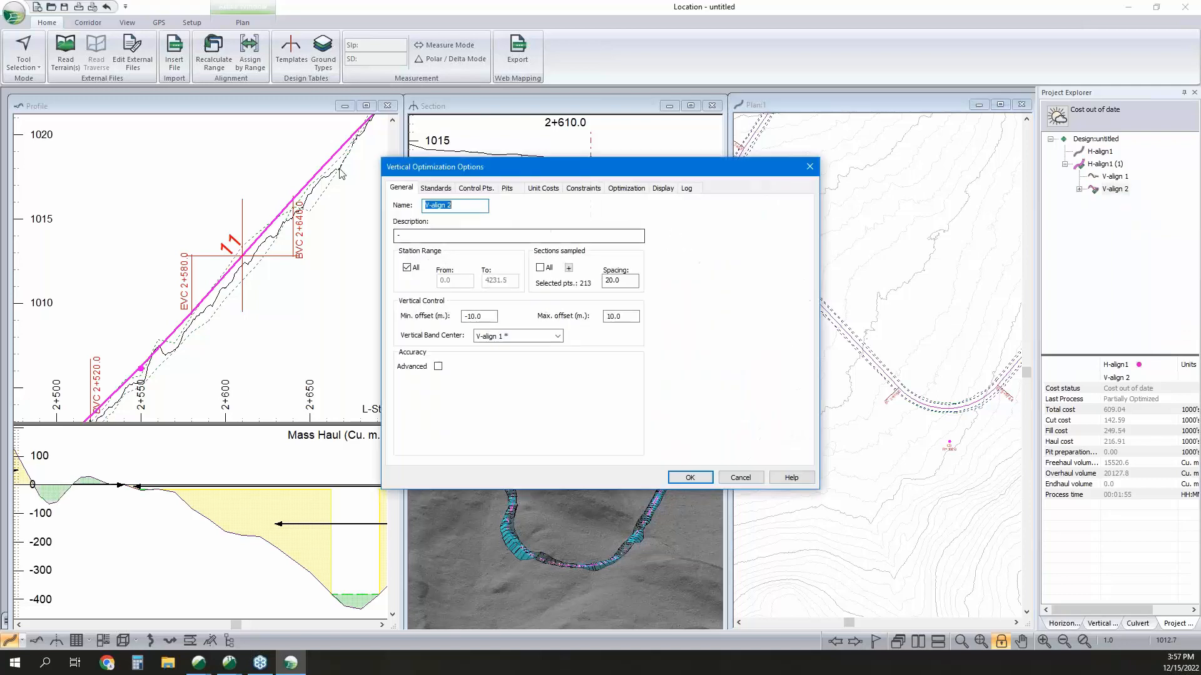
{"action": "left_click", "coordinate": [583, 187]}
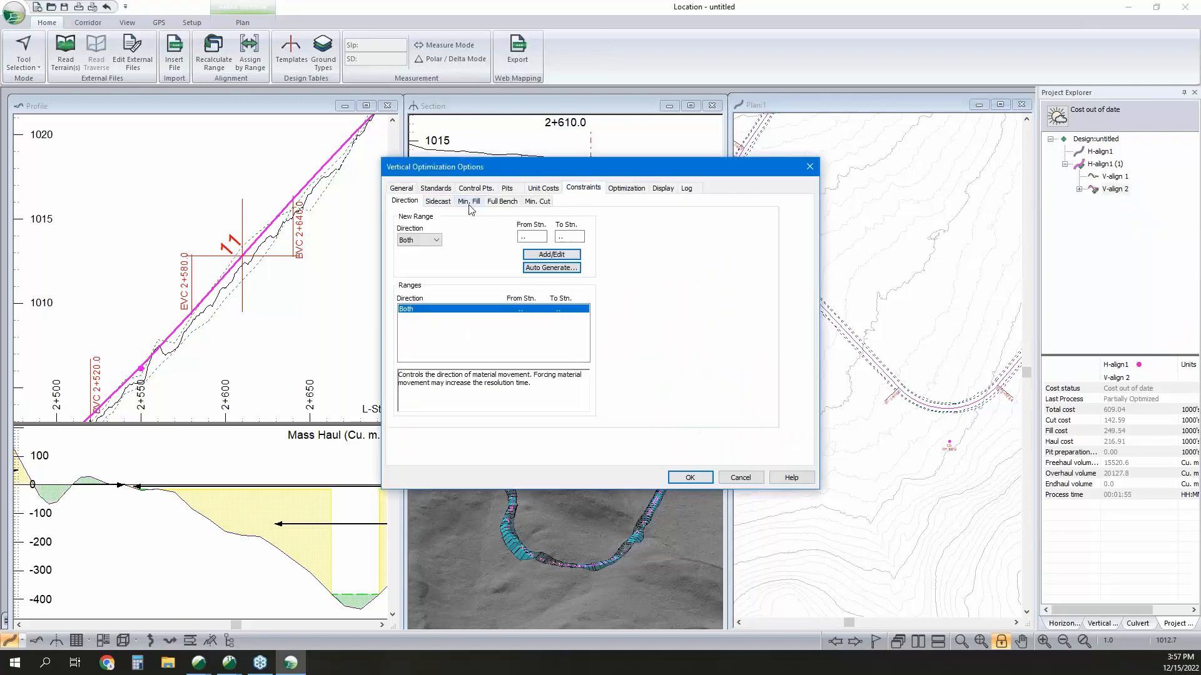
{"action": "left_click", "coordinate": [497, 201]}
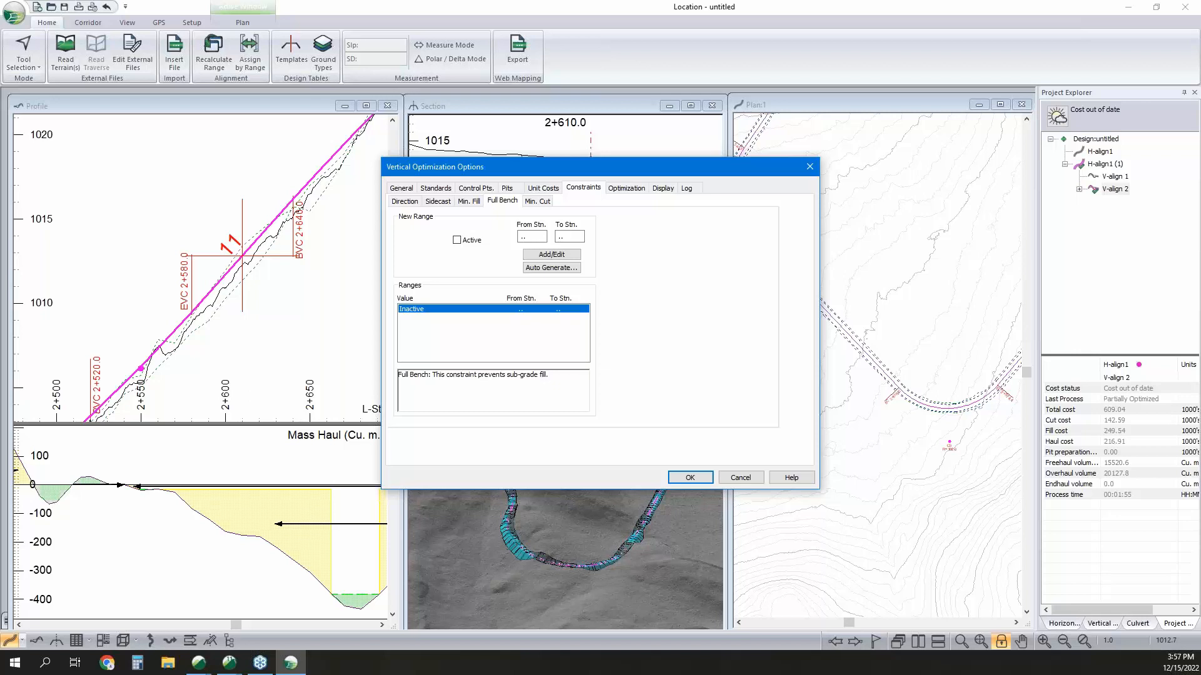
{"action": "left_click", "coordinate": [750, 480]}
{"action": "right_click", "coordinate": [833, 175]}
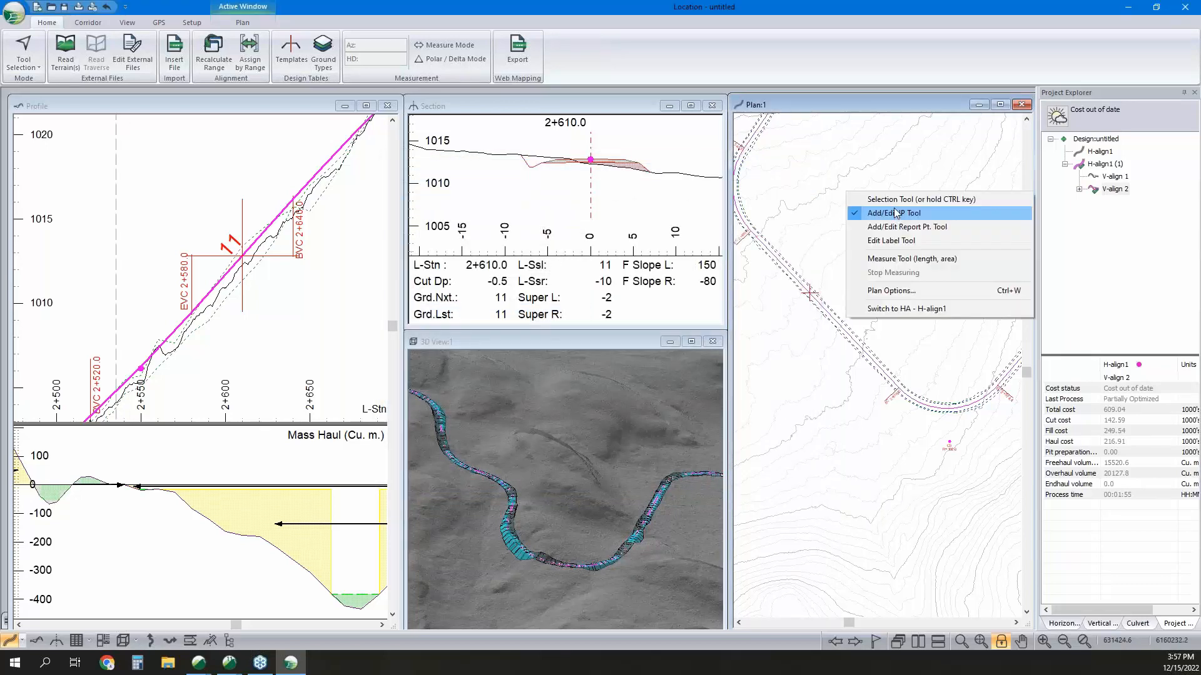
{"action": "left_click", "coordinate": [876, 199]}
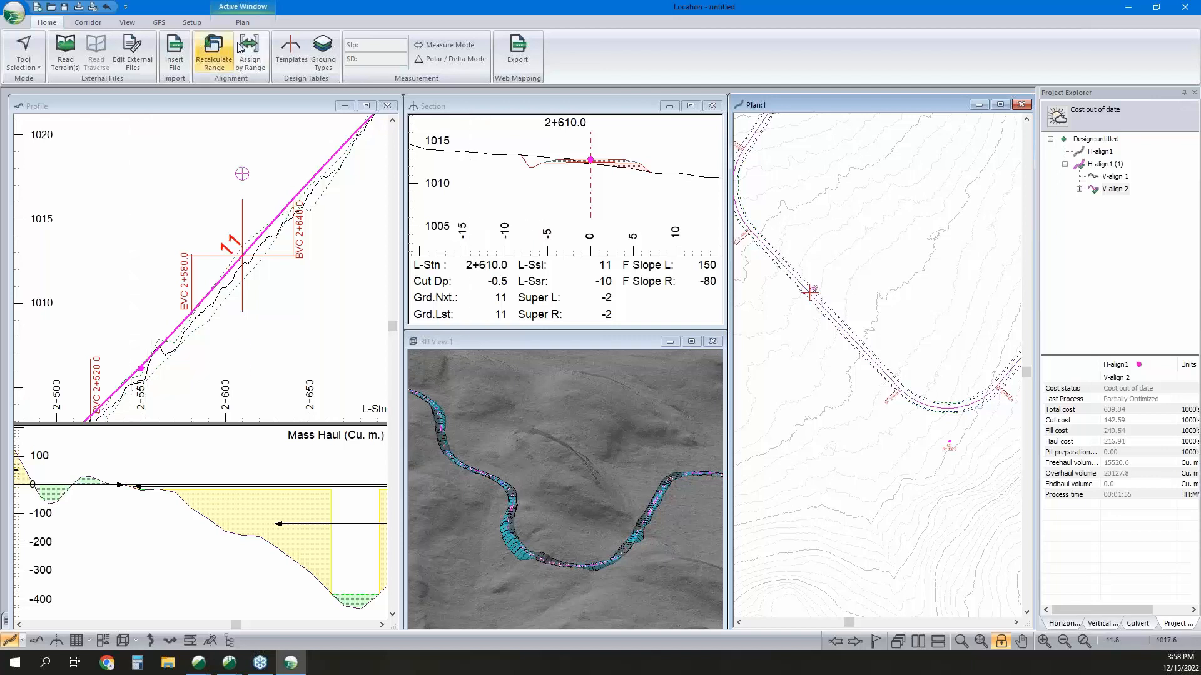
Review the design slopes and handling costs of the Overburden ground type, and leave without changes.
{"action": "left_click", "coordinate": [333, 56]}
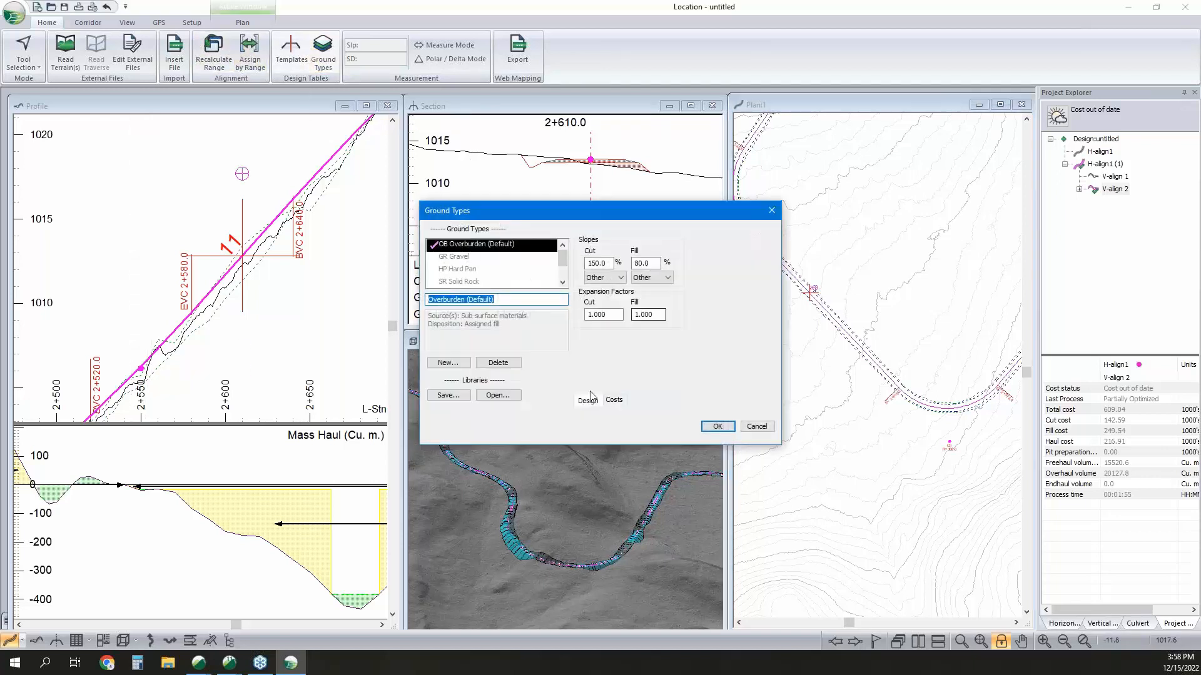
{"action": "left_click", "coordinate": [616, 402]}
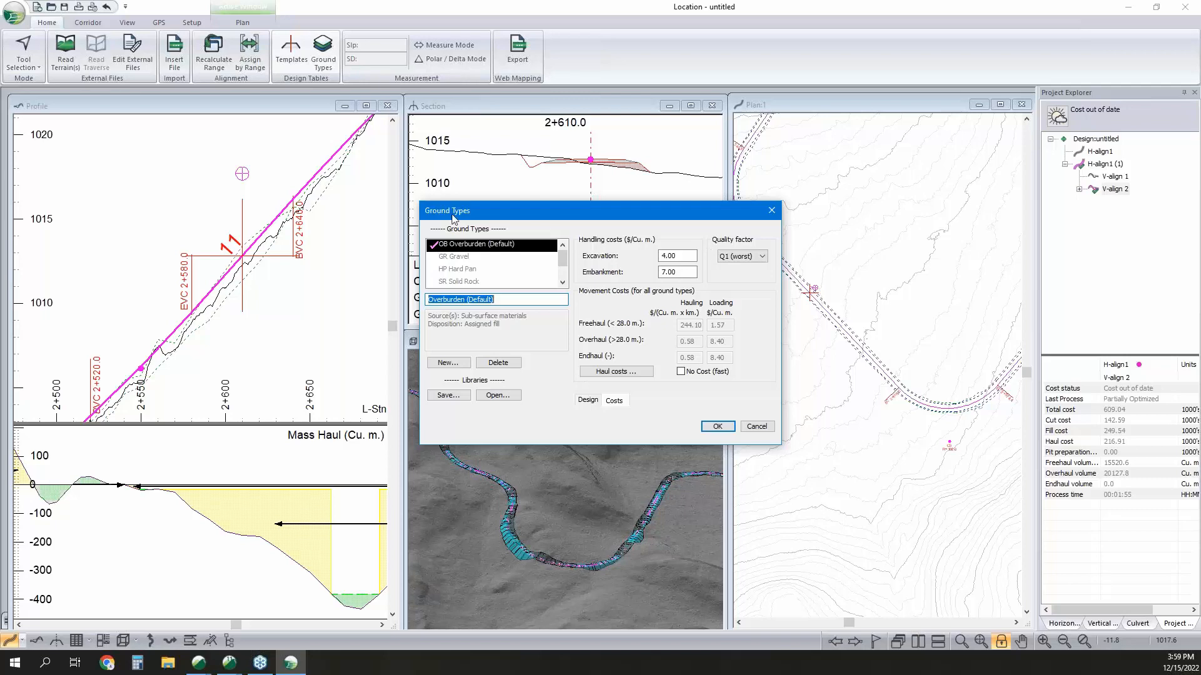
{"action": "left_click", "coordinate": [752, 429]}
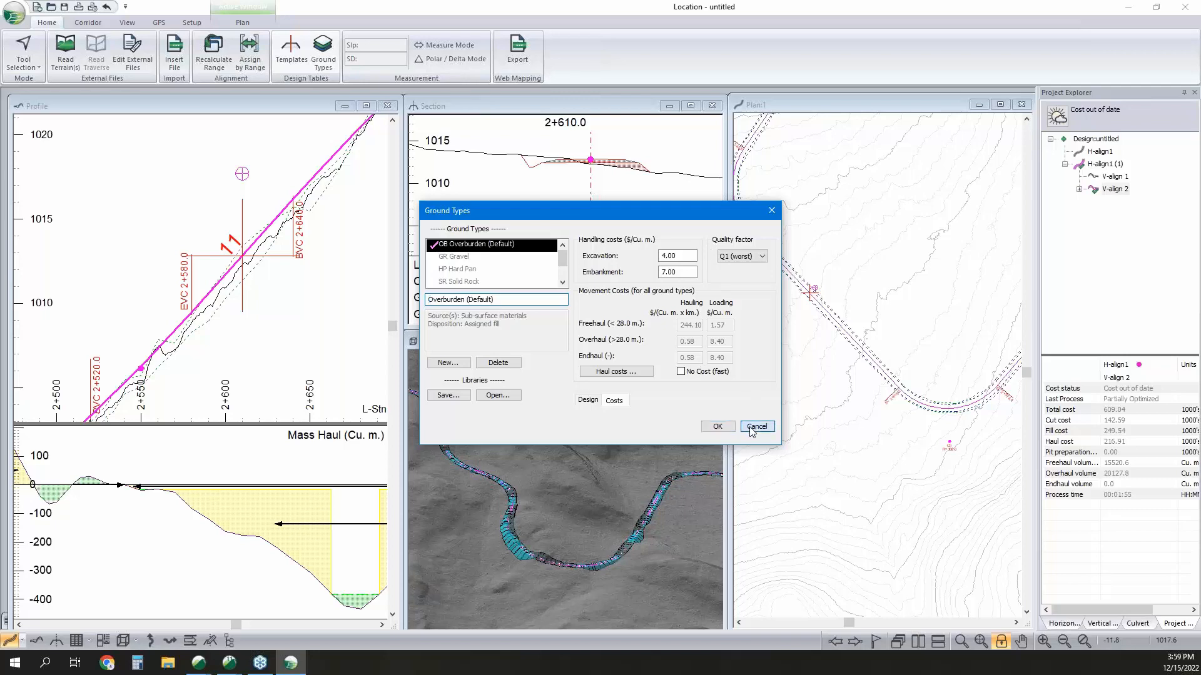
{"action": "left_click", "coordinate": [323, 53]}
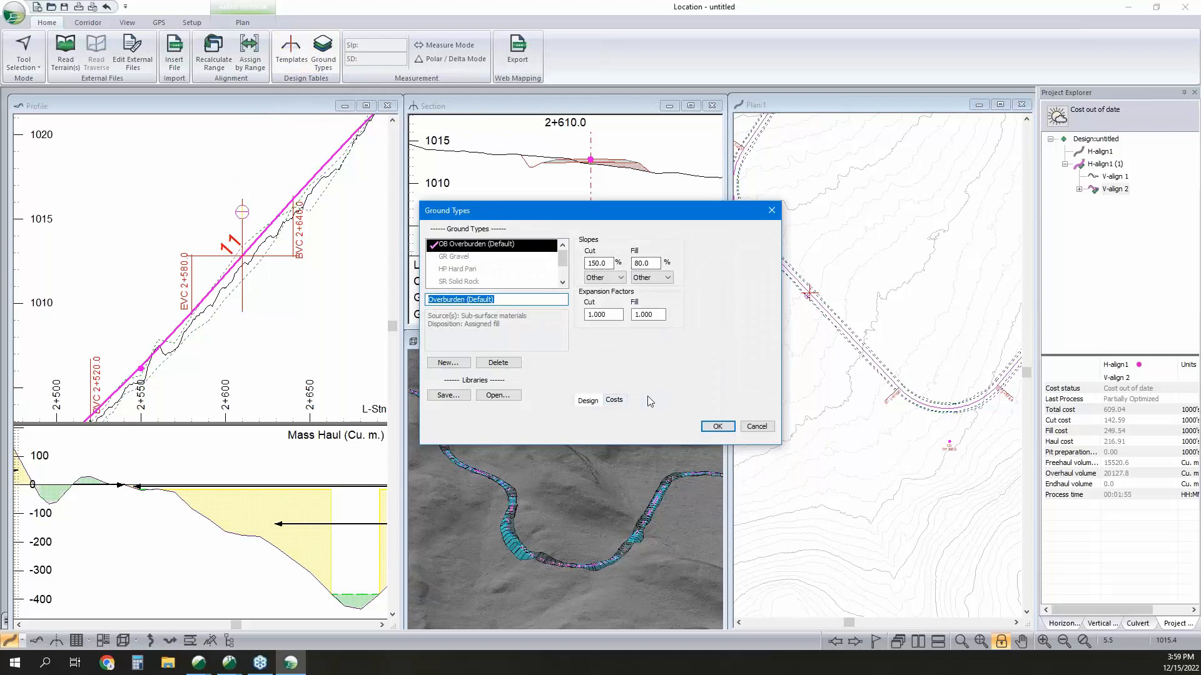
{"action": "left_click", "coordinate": [757, 426]}
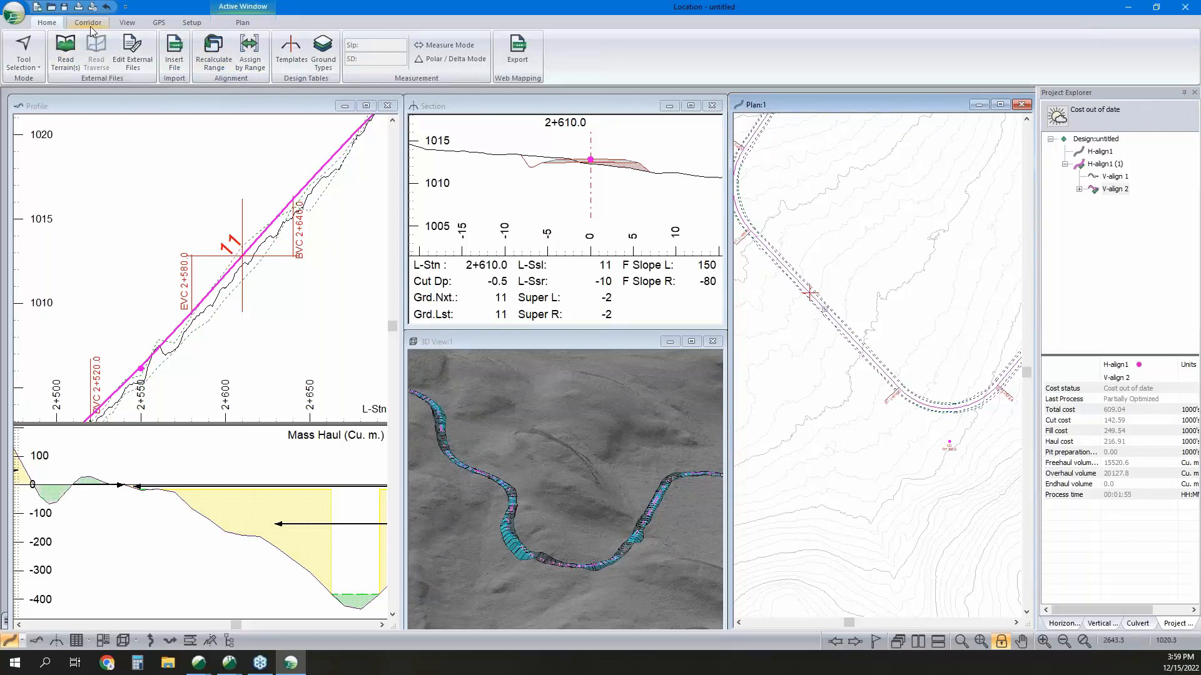
Start a new user-defined attribute in the Location setup and browse the Areas - Planimetric function fields without adding any.
{"action": "left_click", "coordinate": [191, 22]}
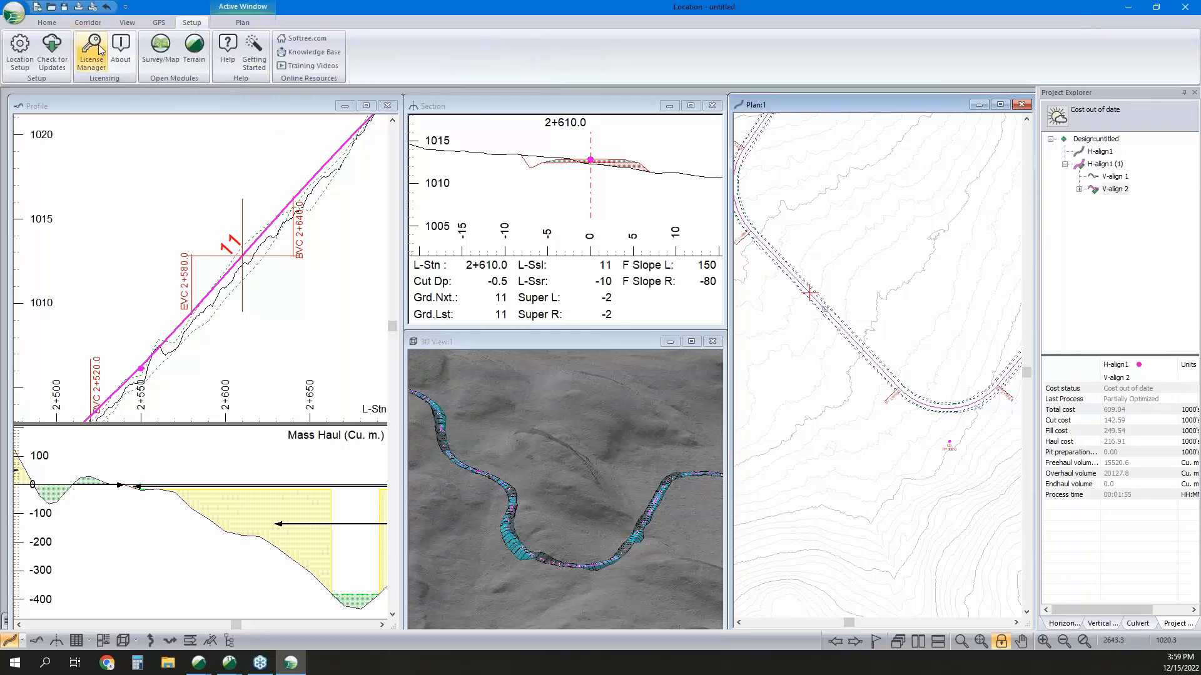
{"action": "left_click", "coordinate": [22, 61]}
{"action": "left_click", "coordinate": [506, 194]}
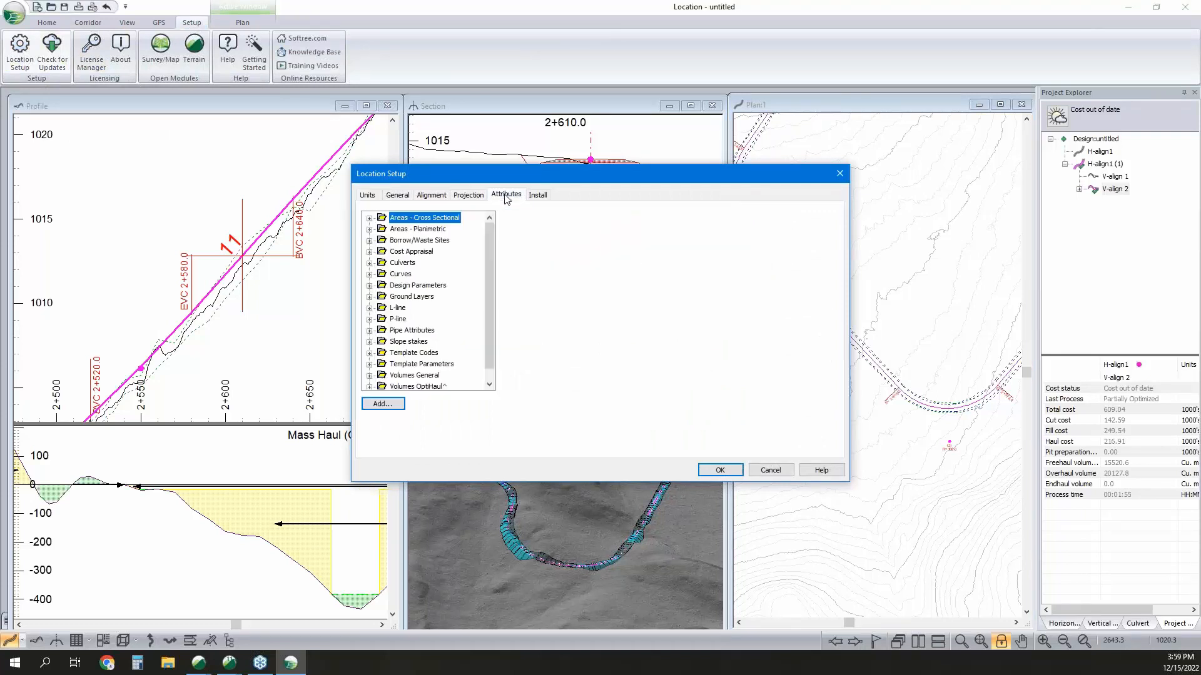
{"action": "left_click", "coordinate": [382, 404]}
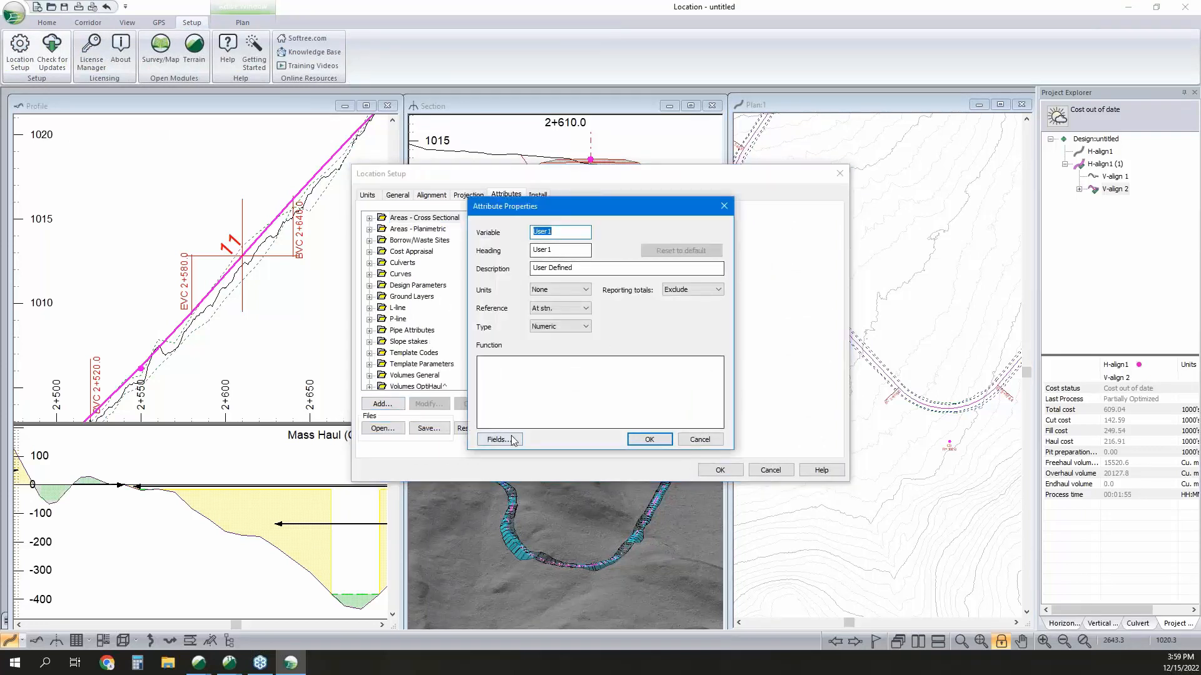
{"action": "left_click", "coordinate": [512, 441]}
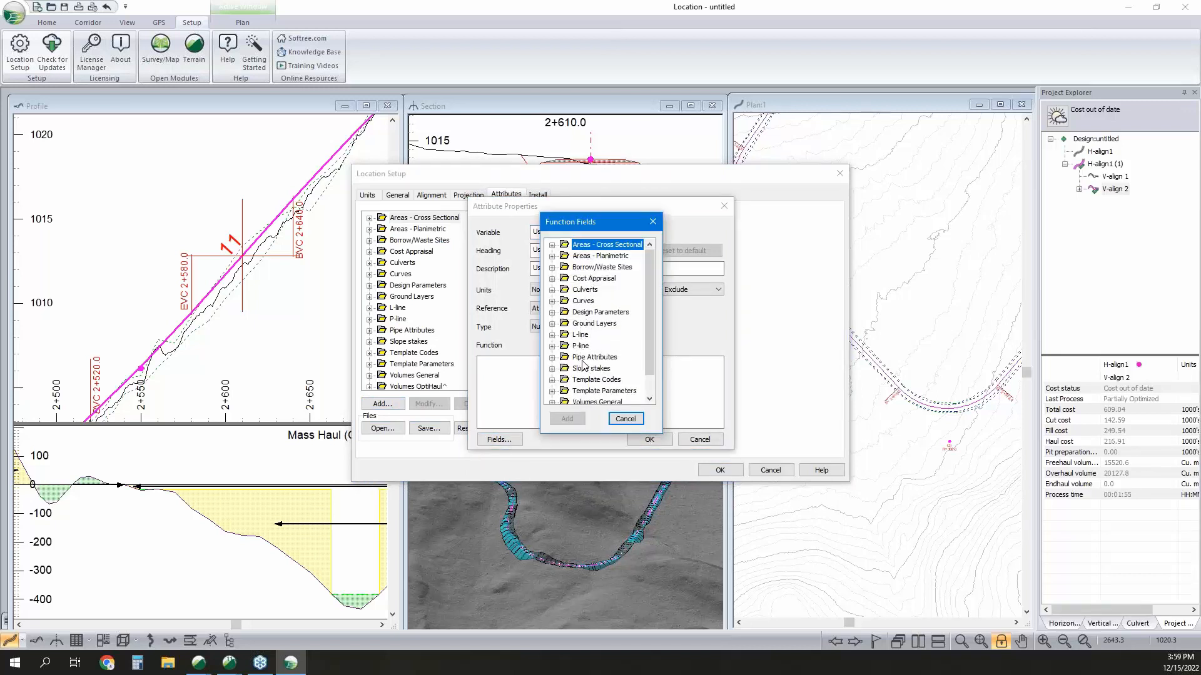
{"action": "left_click", "coordinate": [552, 256]}
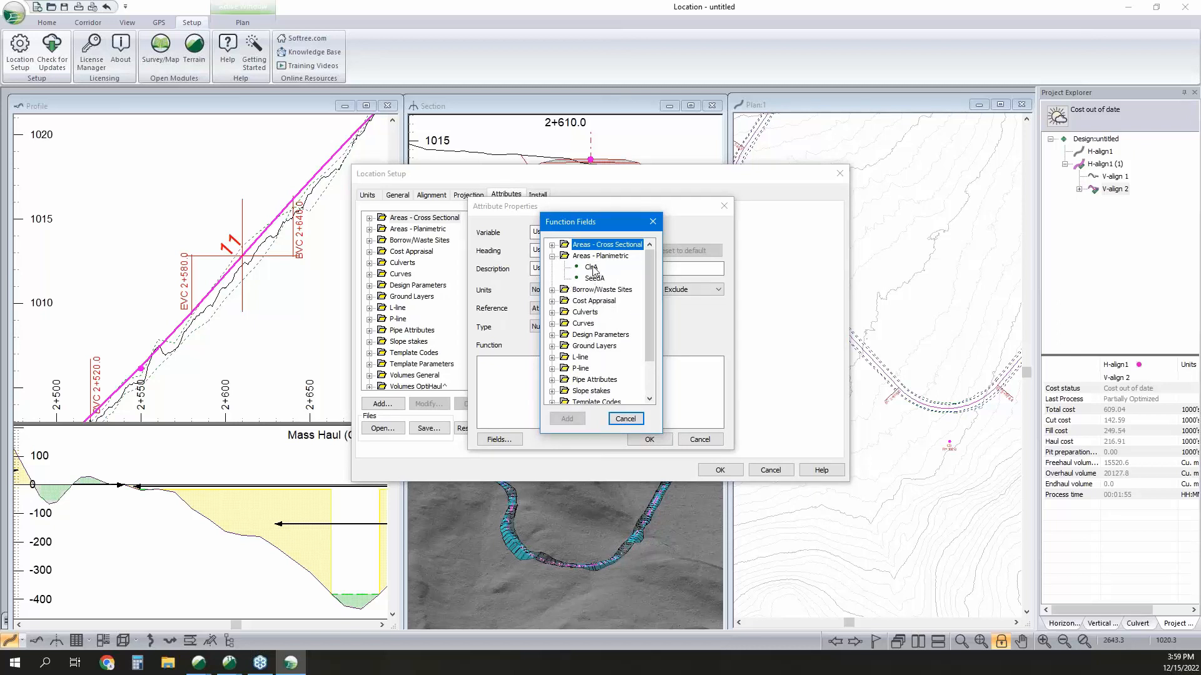
{"action": "left_click", "coordinate": [625, 418]}
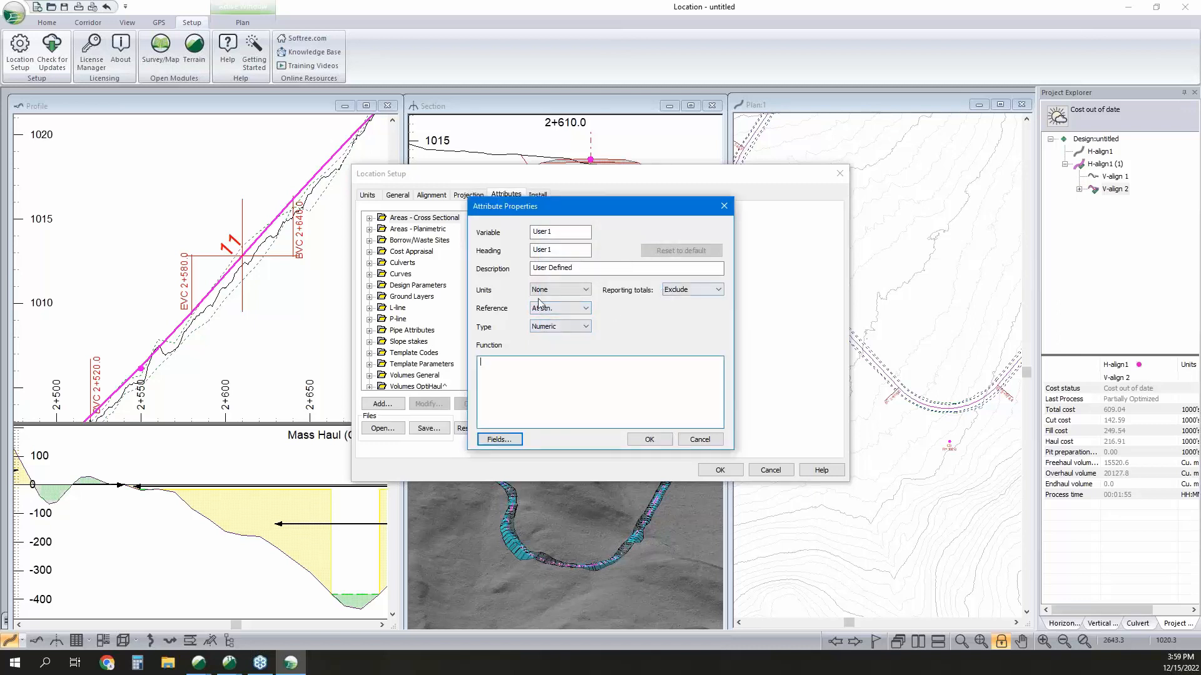
Review the type and units choices for the user-defined attribute, and cancel both the attribute and the Location setup.
{"action": "left_click", "coordinate": [557, 328]}
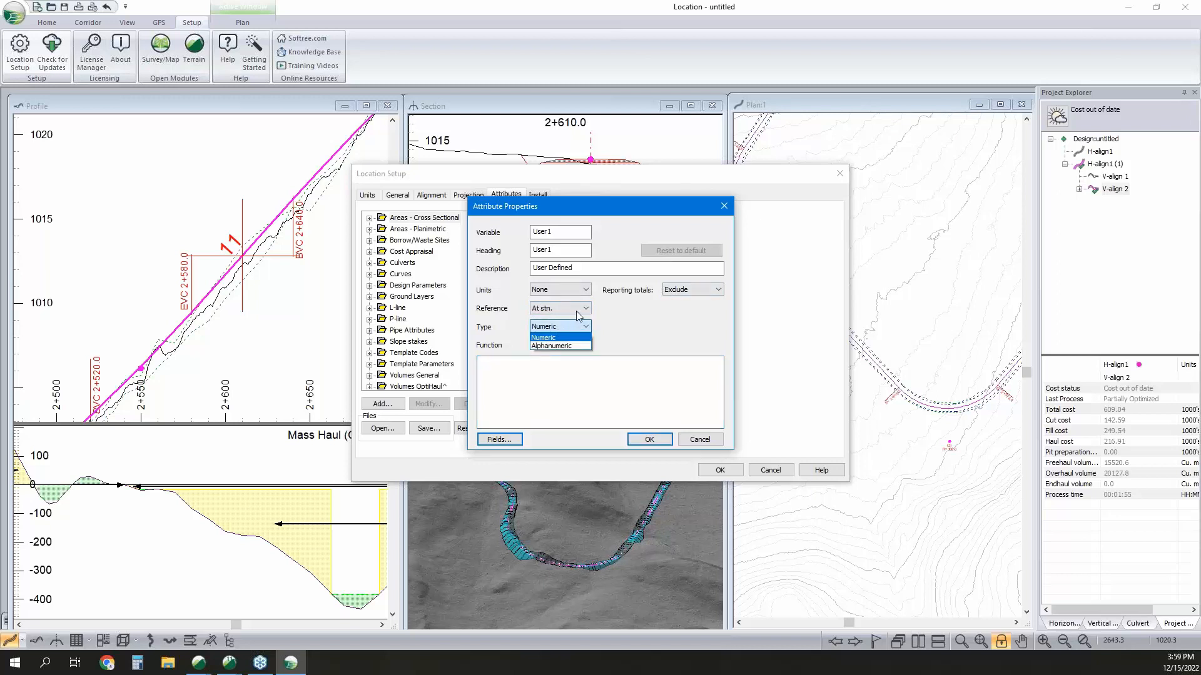
{"action": "left_click", "coordinate": [630, 322]}
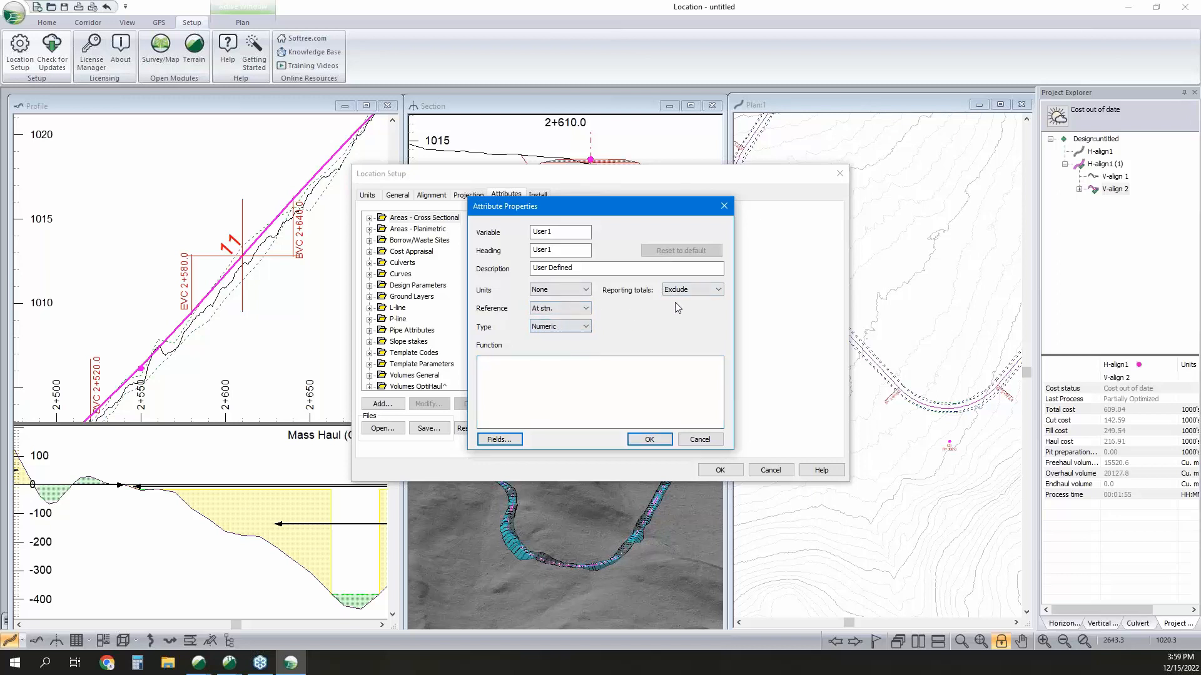
{"action": "left_click", "coordinate": [561, 291]}
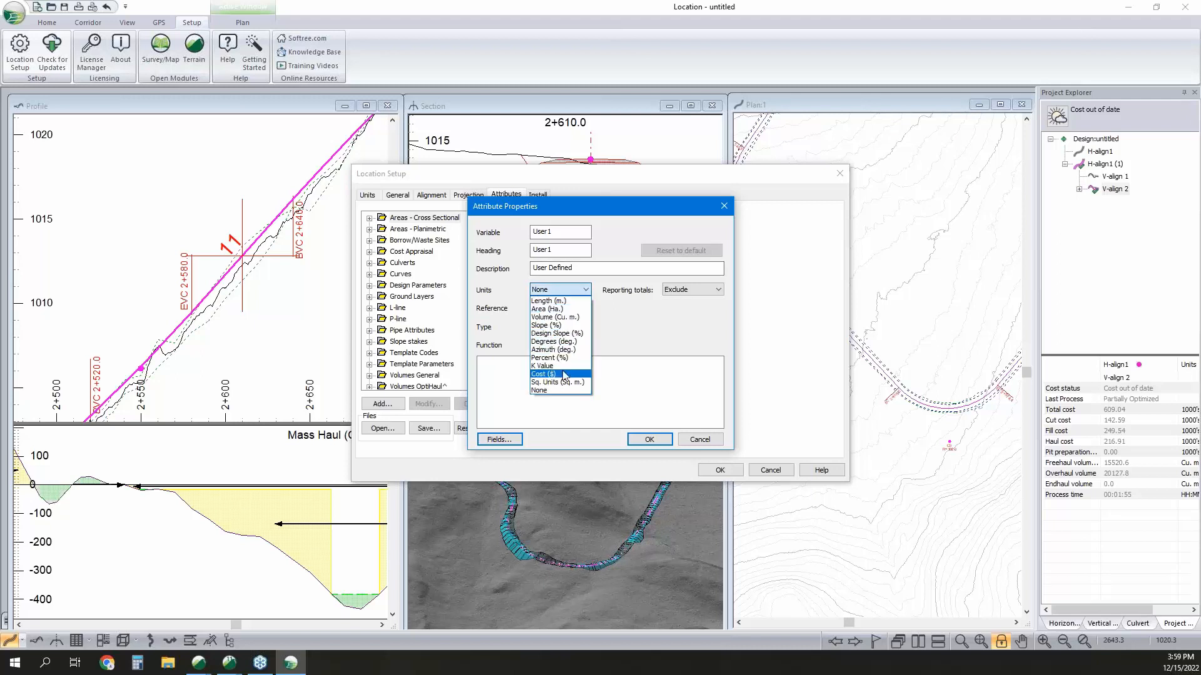
{"action": "left_click", "coordinate": [631, 340]}
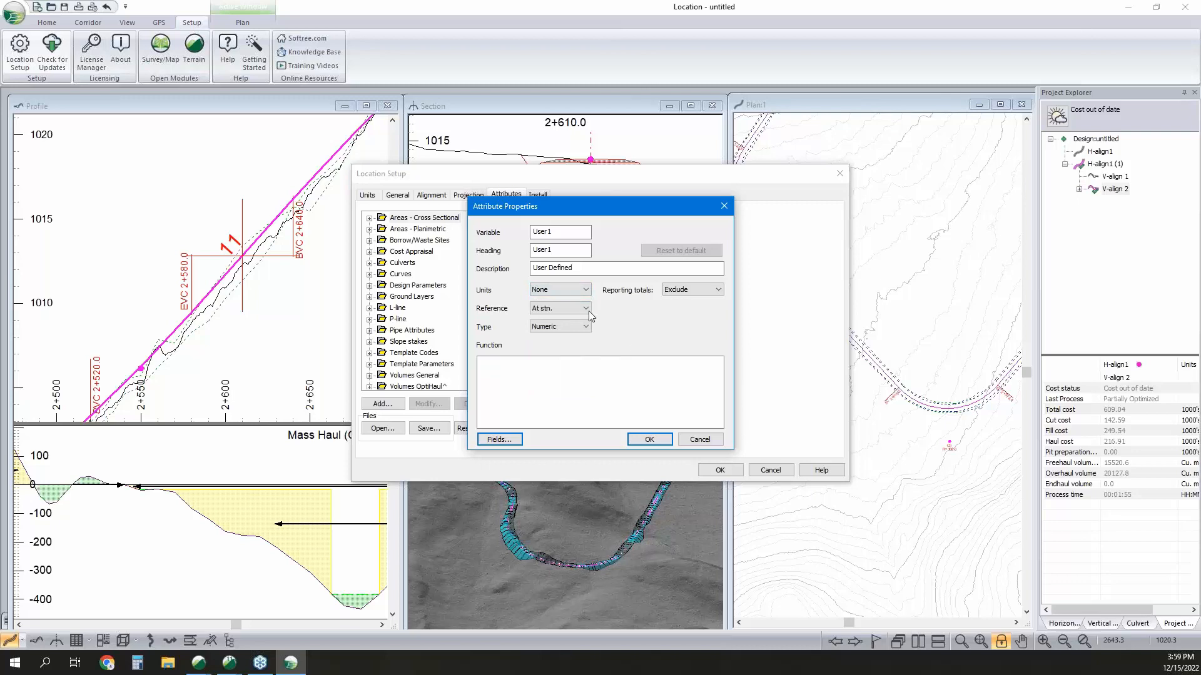
{"action": "left_click", "coordinate": [698, 440]}
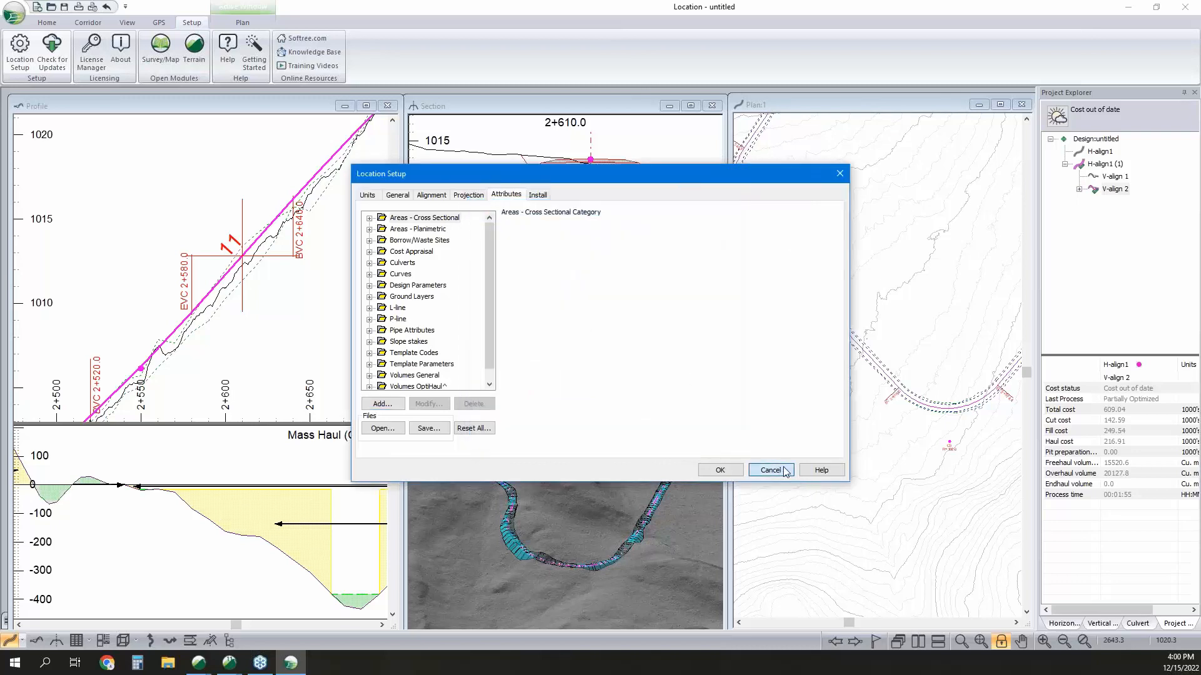
{"action": "left_click", "coordinate": [770, 470]}
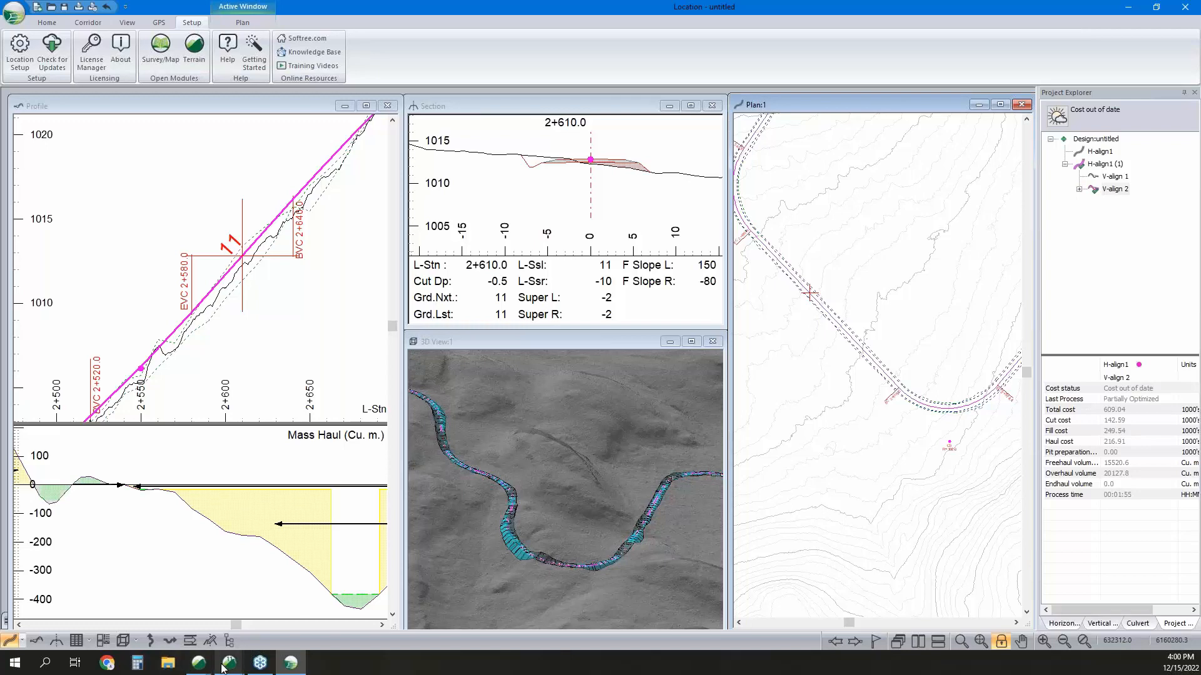
Switch to the Terrain window with NB Topo.terx, dismiss the path exploration message and inspect the generated paths in the 3D view.
{"action": "mouse_move", "coordinate": [223, 668]}
{"action": "left_click", "coordinate": [141, 569]}
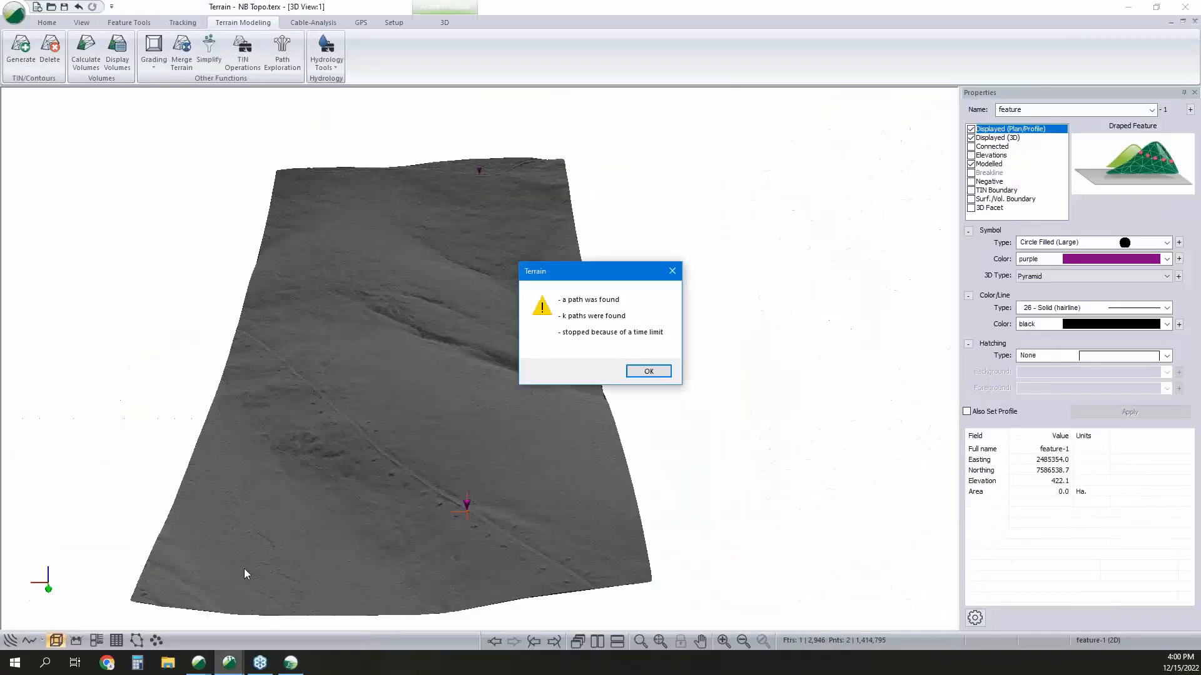
{"action": "left_click", "coordinate": [648, 371]}
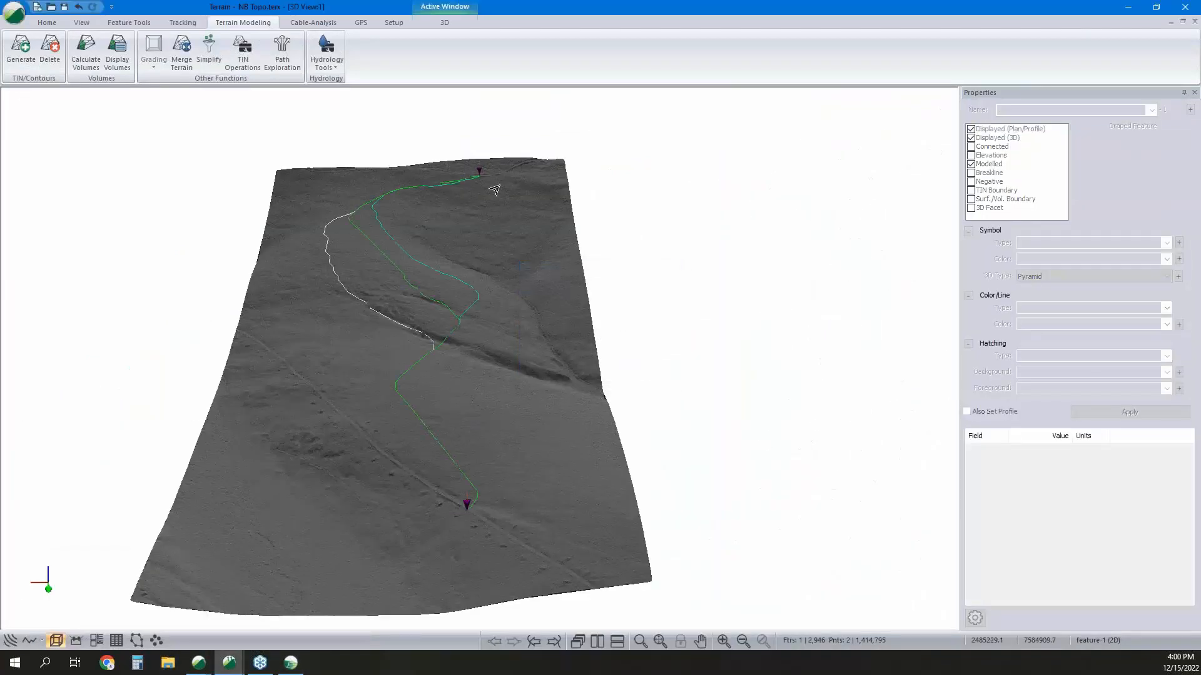
{"action": "mouse_move", "coordinate": [494, 189]}
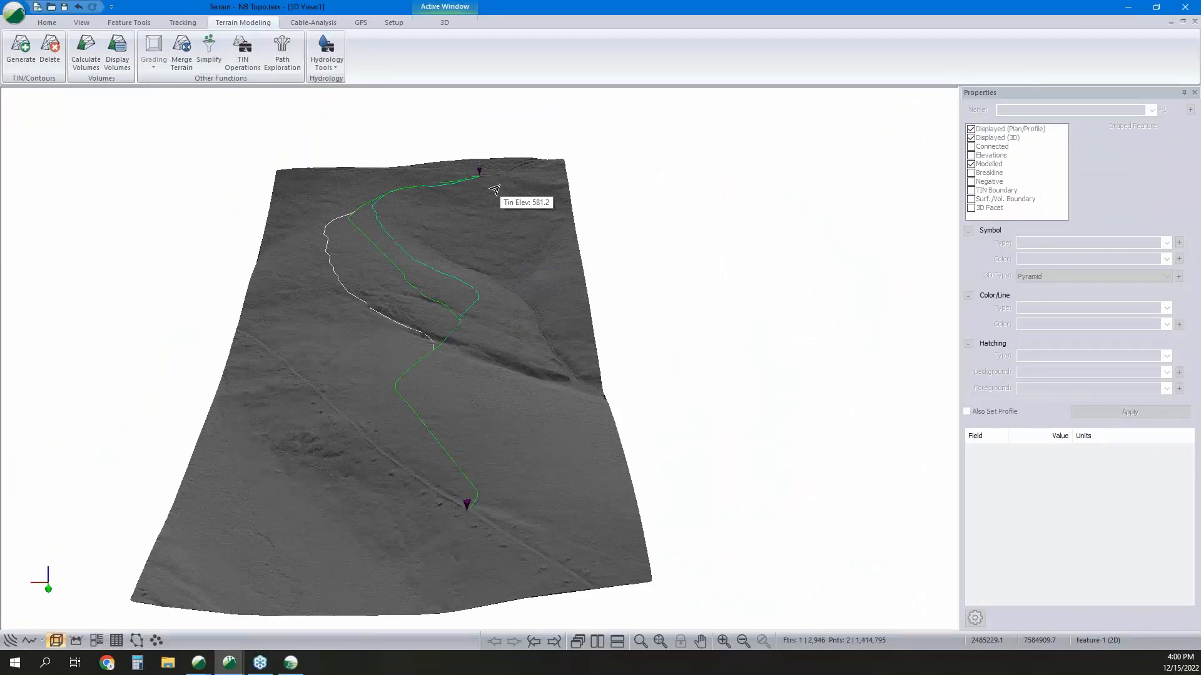